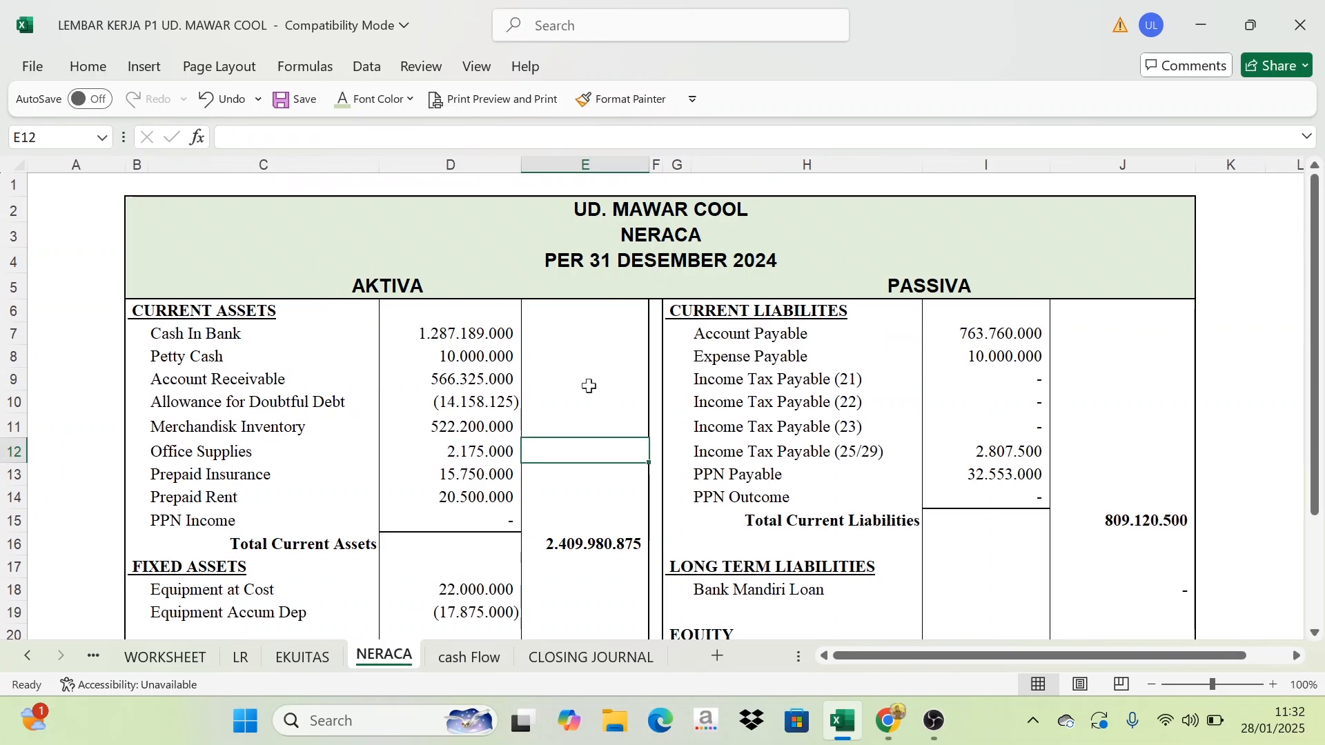
# Examine the cash Flow sheet's report heading and operating activities section, with a brief look at the CLOSING JOURNAL sheet
pyautogui.click(469, 660)
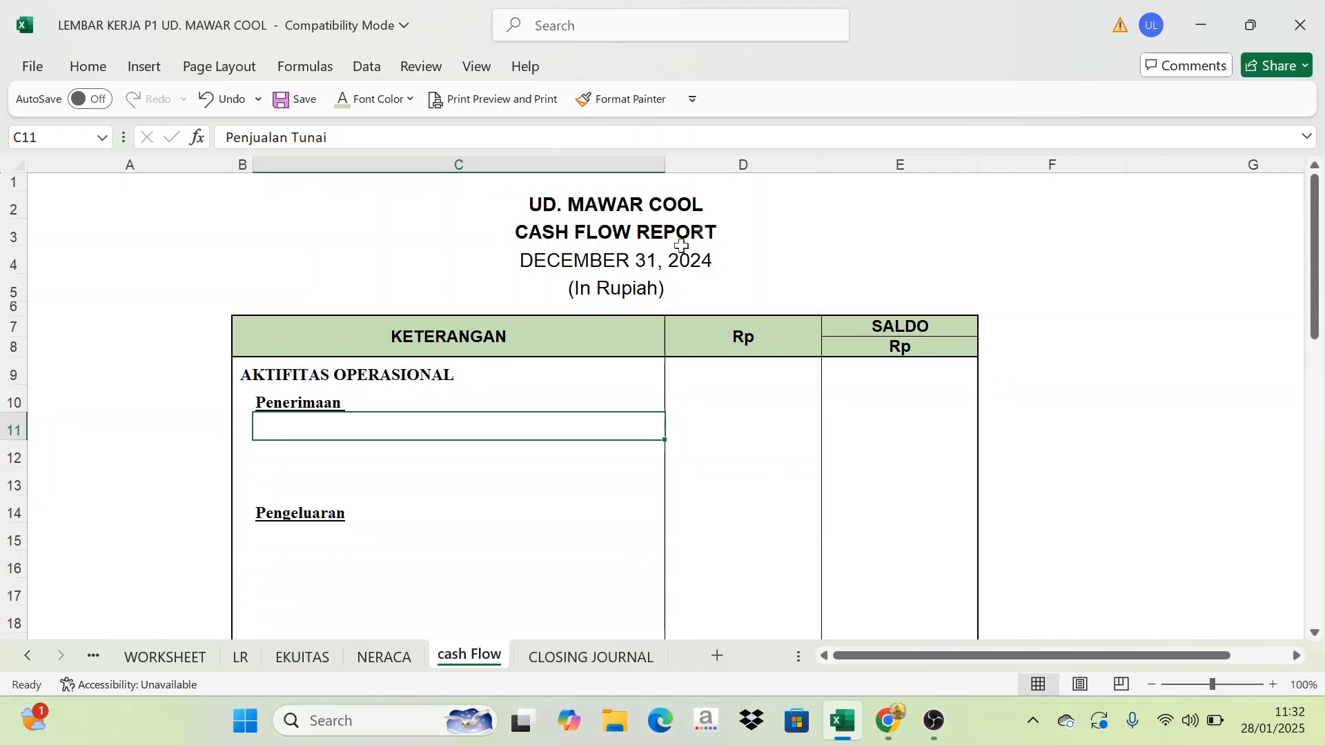
pyautogui.click(576, 661)
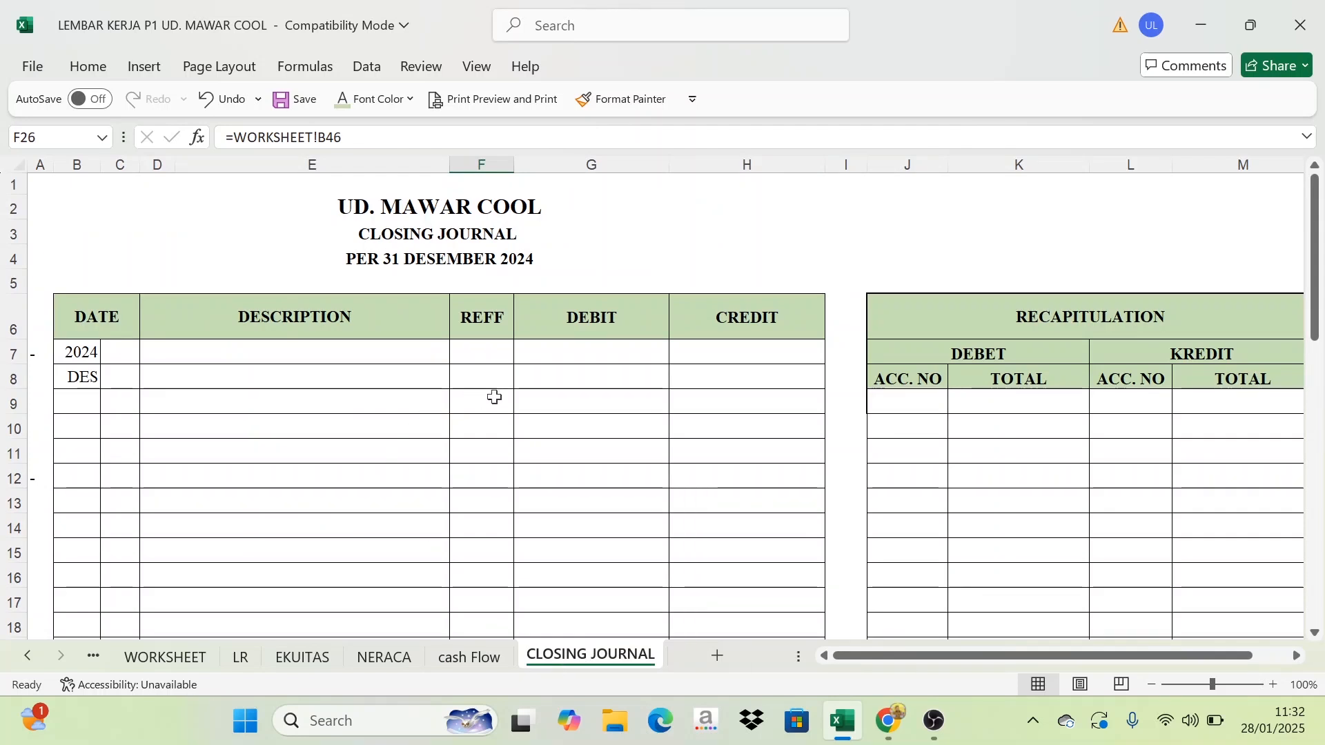
pyautogui.click(476, 657)
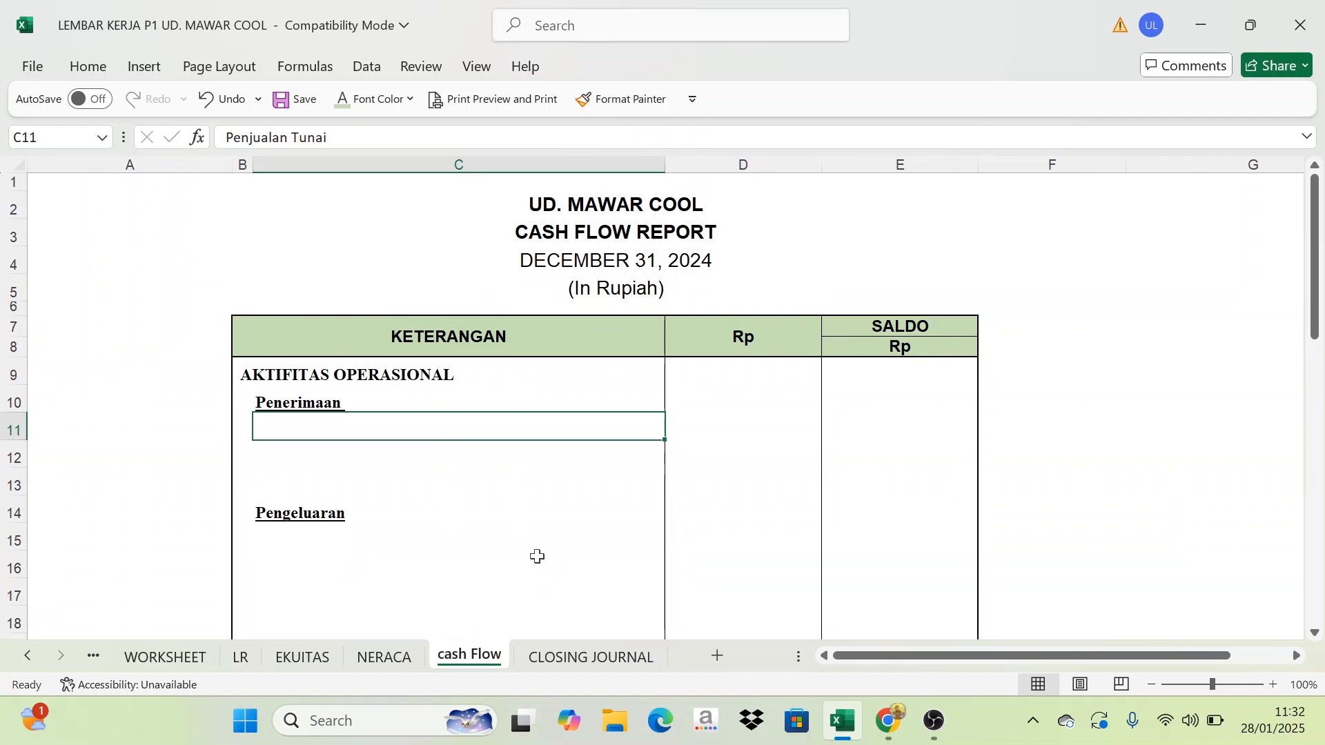
pyautogui.click(600, 231)
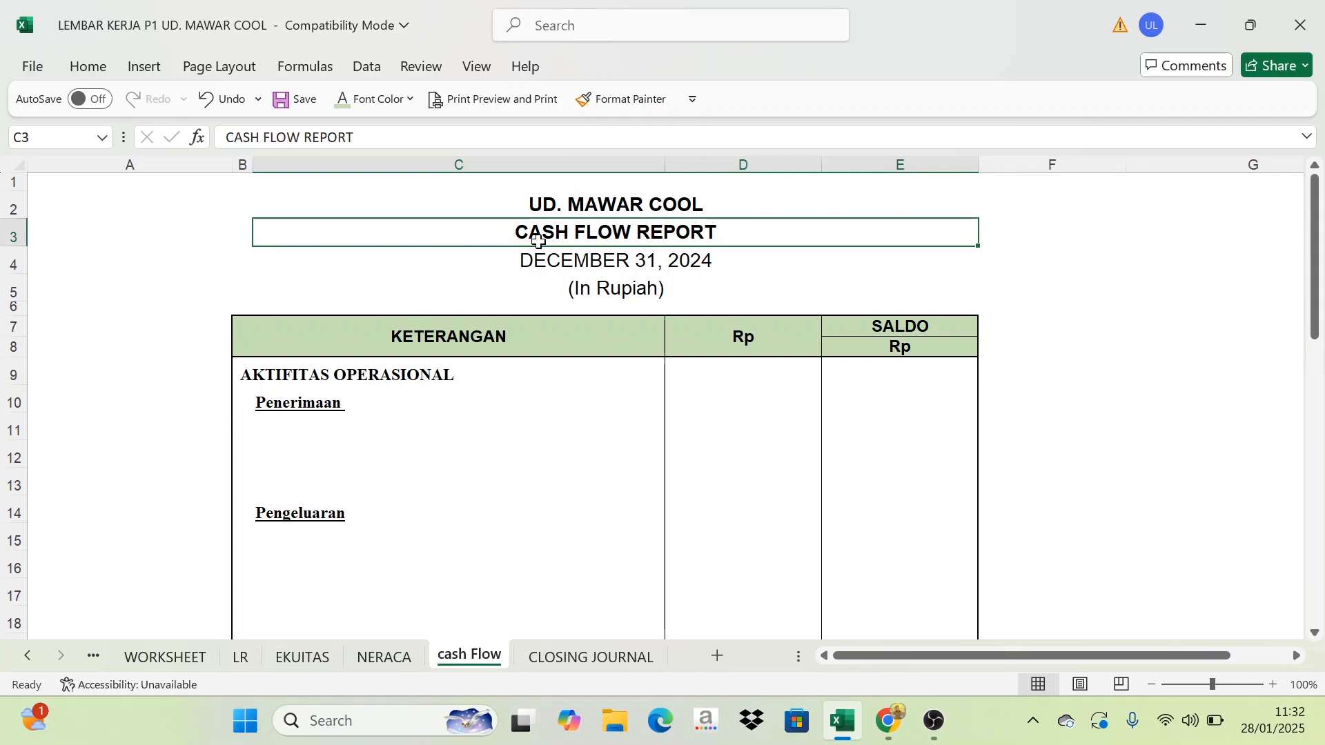
pyautogui.scroll(-3, 462, 436)
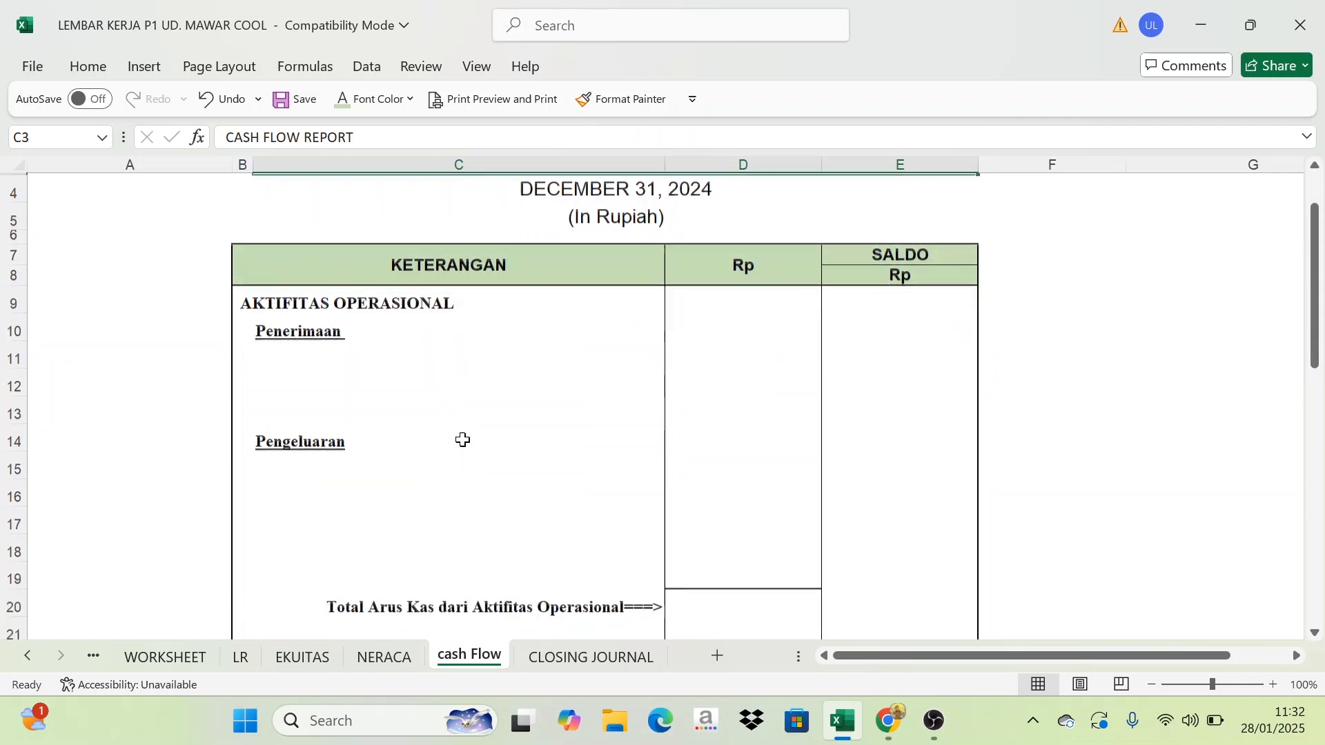
pyautogui.scroll(2, 461, 440)
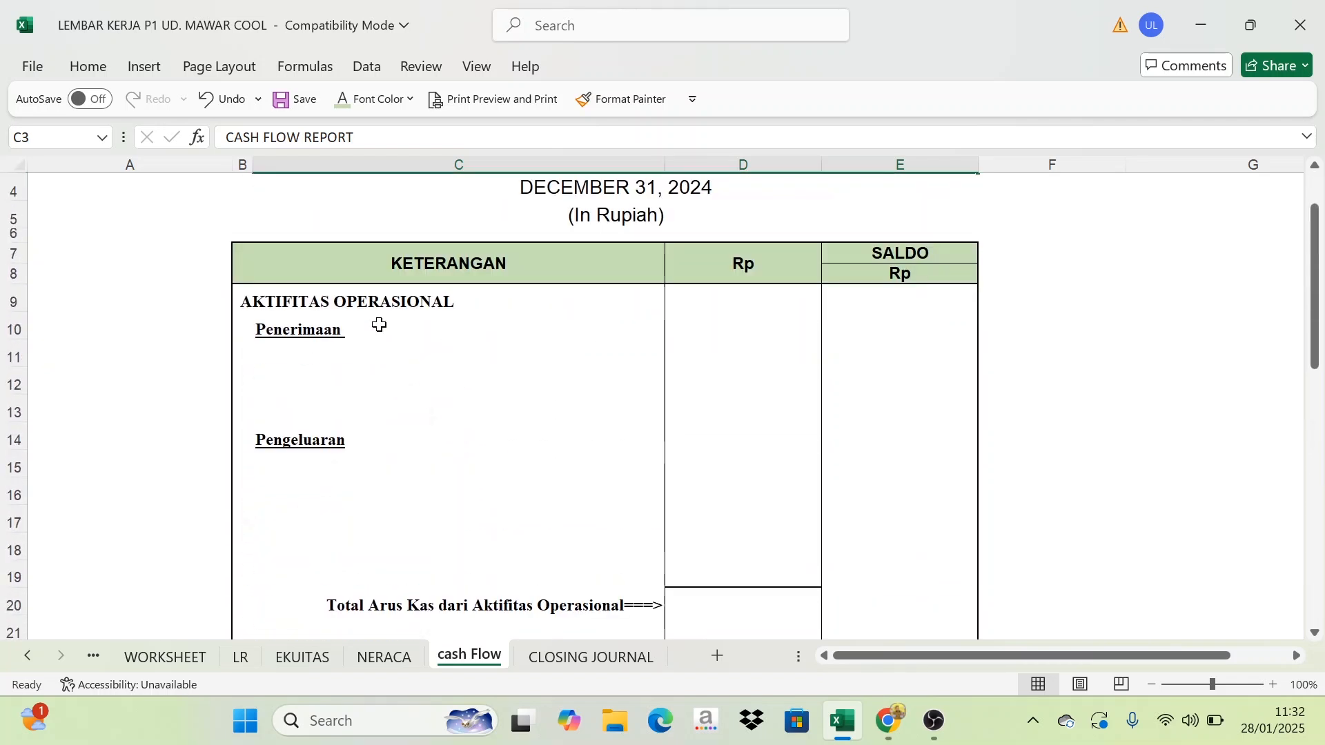
pyautogui.scroll(1, 378, 324)
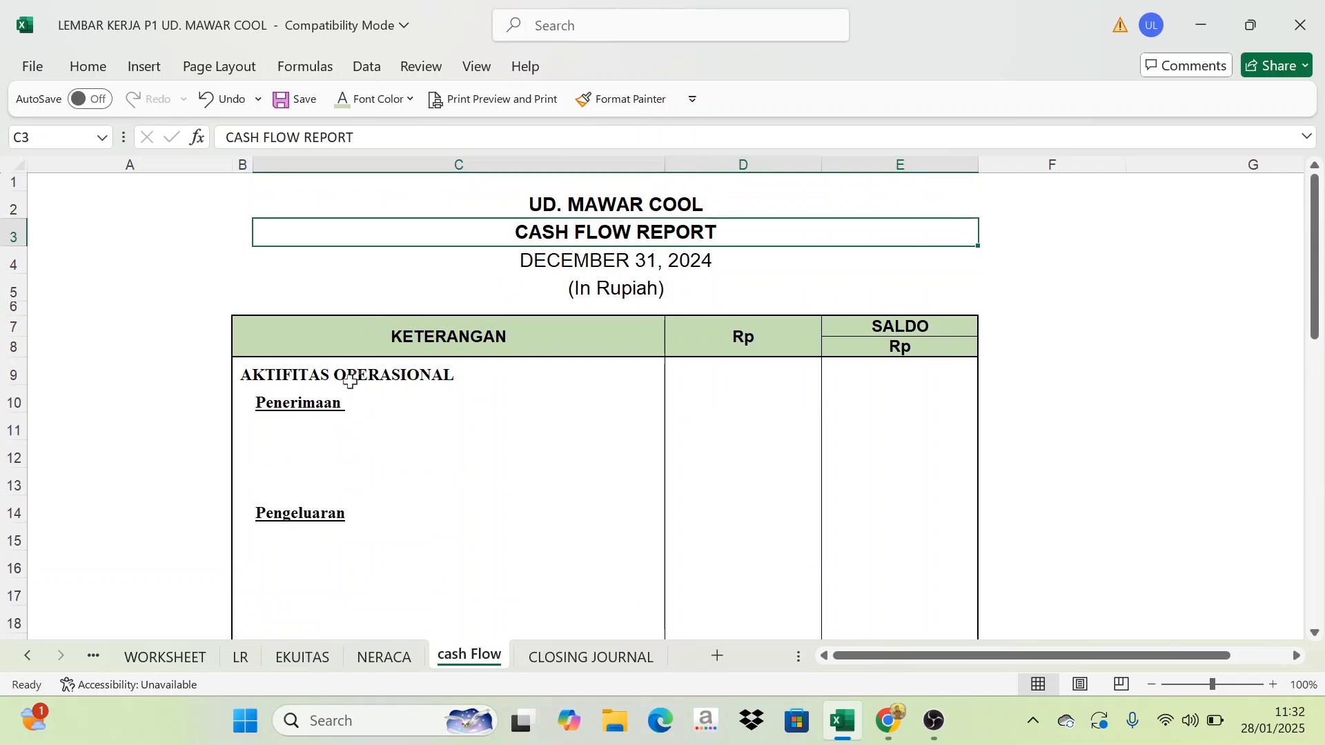
pyautogui.scroll(-6, 362, 412)
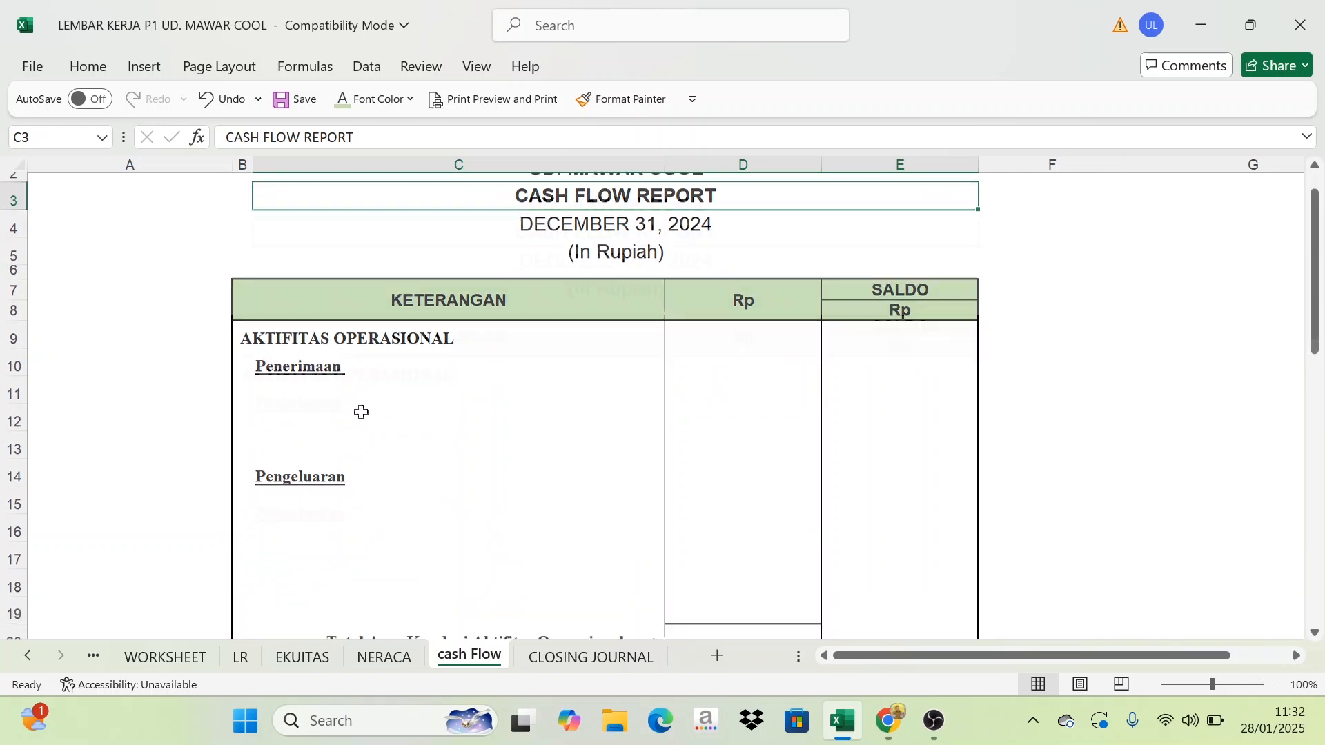
pyautogui.scroll(6, 358, 441)
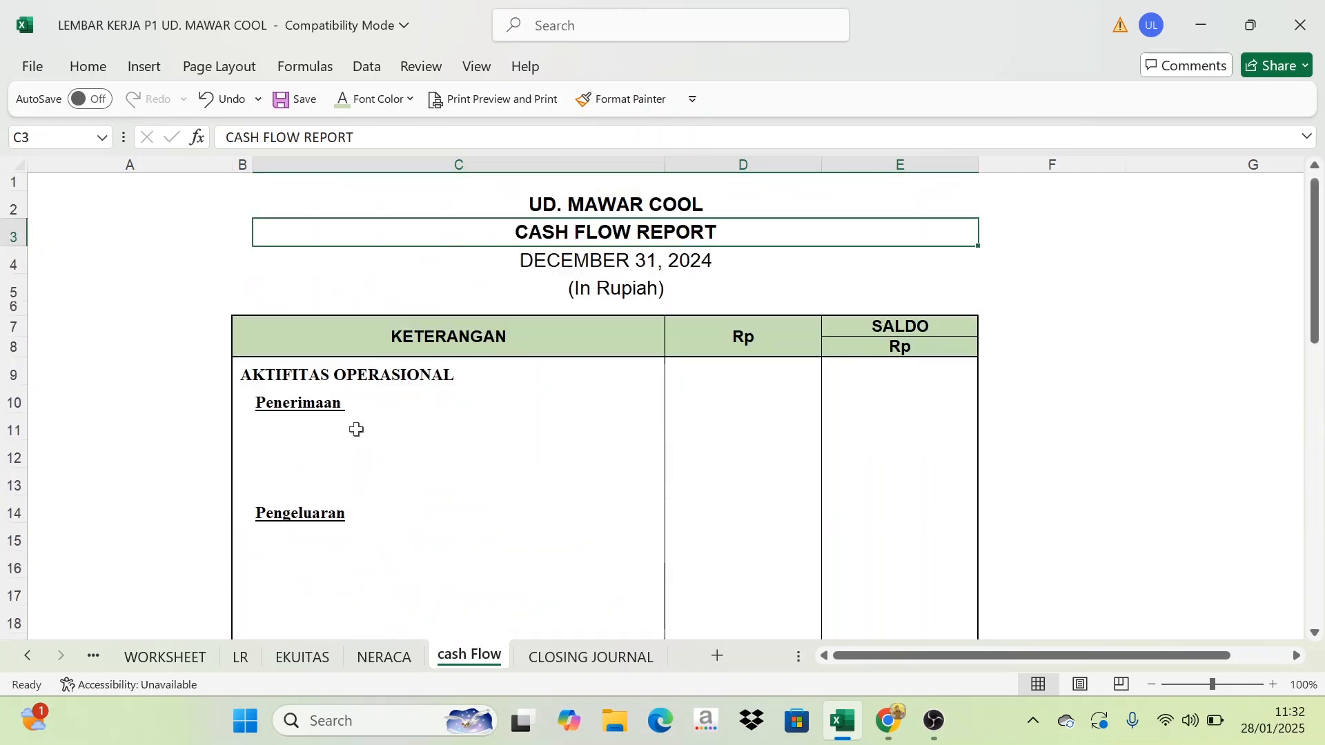
pyautogui.click(379, 380)
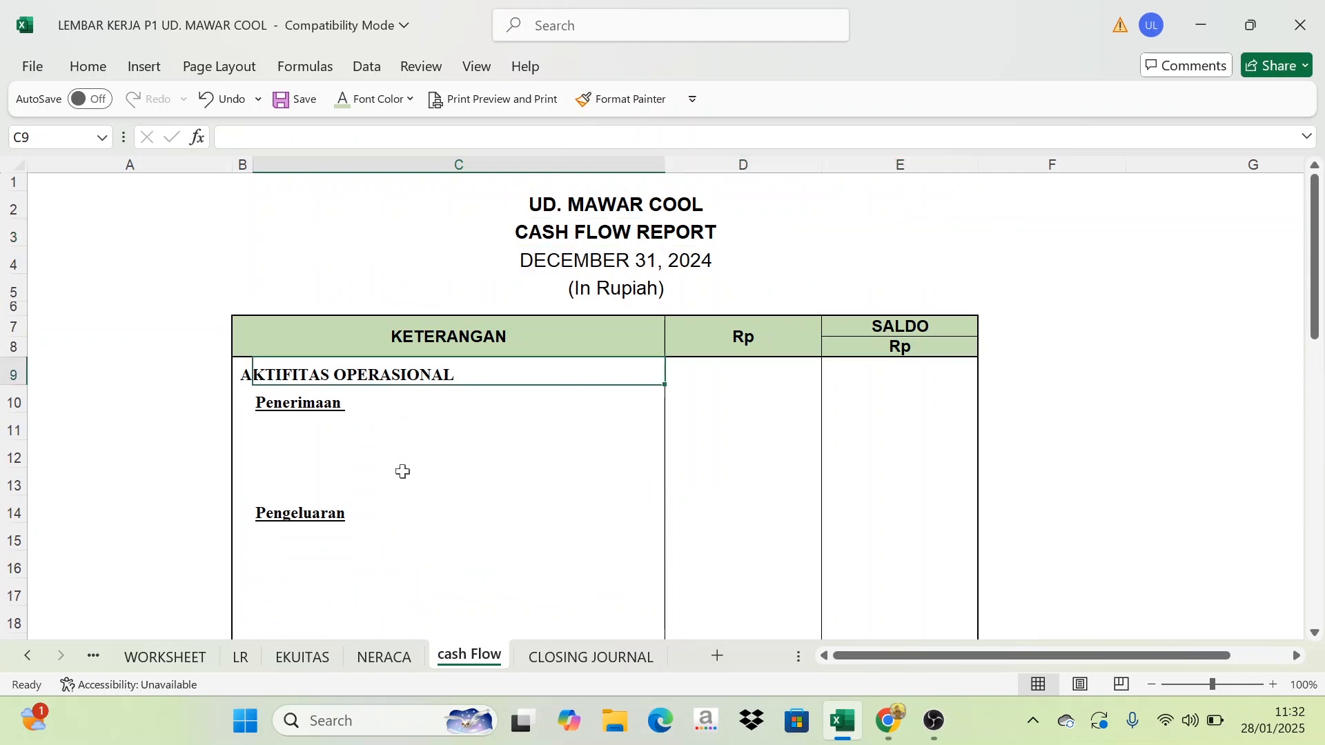
# Review the investing and financing sections of the cash flow report, including their receipts, payments and closing cash lines
pyautogui.scroll(-5, 385, 483)
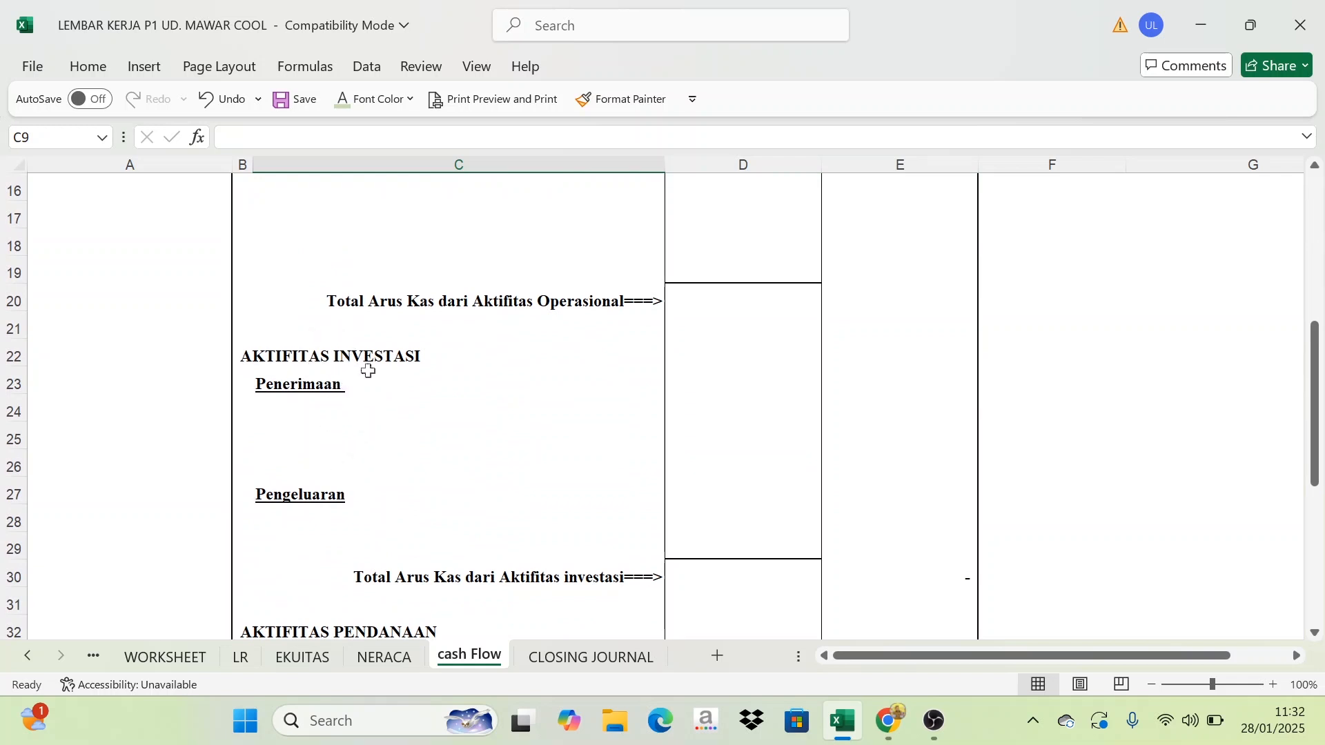
pyautogui.scroll(-4, 368, 371)
pyautogui.click(348, 307)
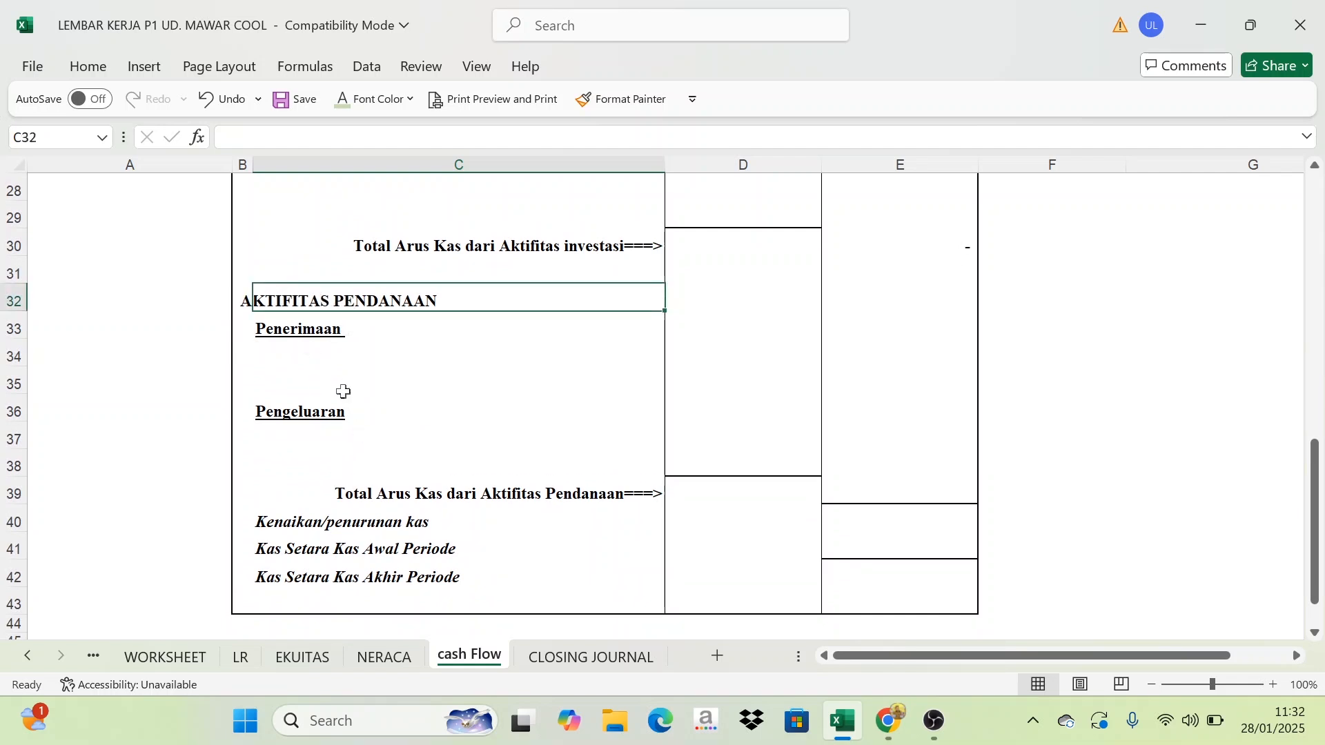
pyautogui.click(307, 401)
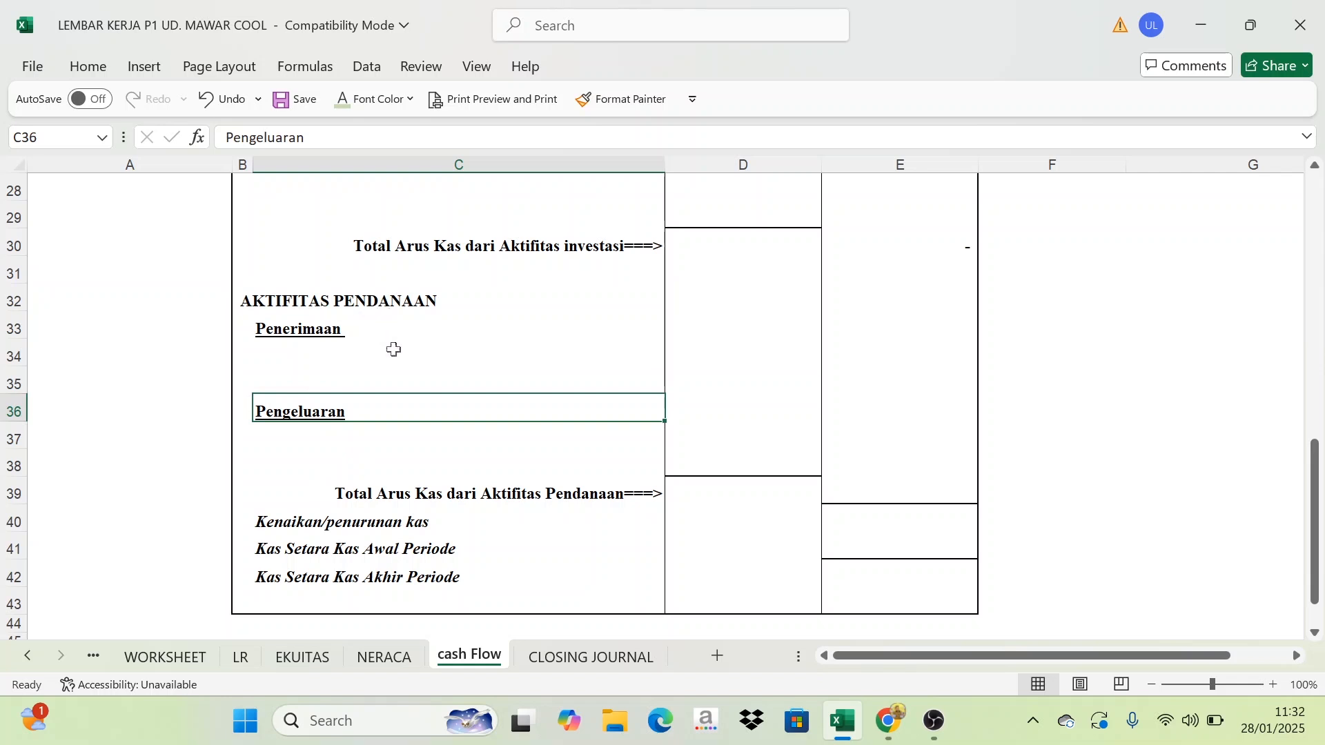
pyautogui.scroll(5, 406, 392)
pyautogui.scroll(3, 406, 392)
pyautogui.scroll(1, 406, 392)
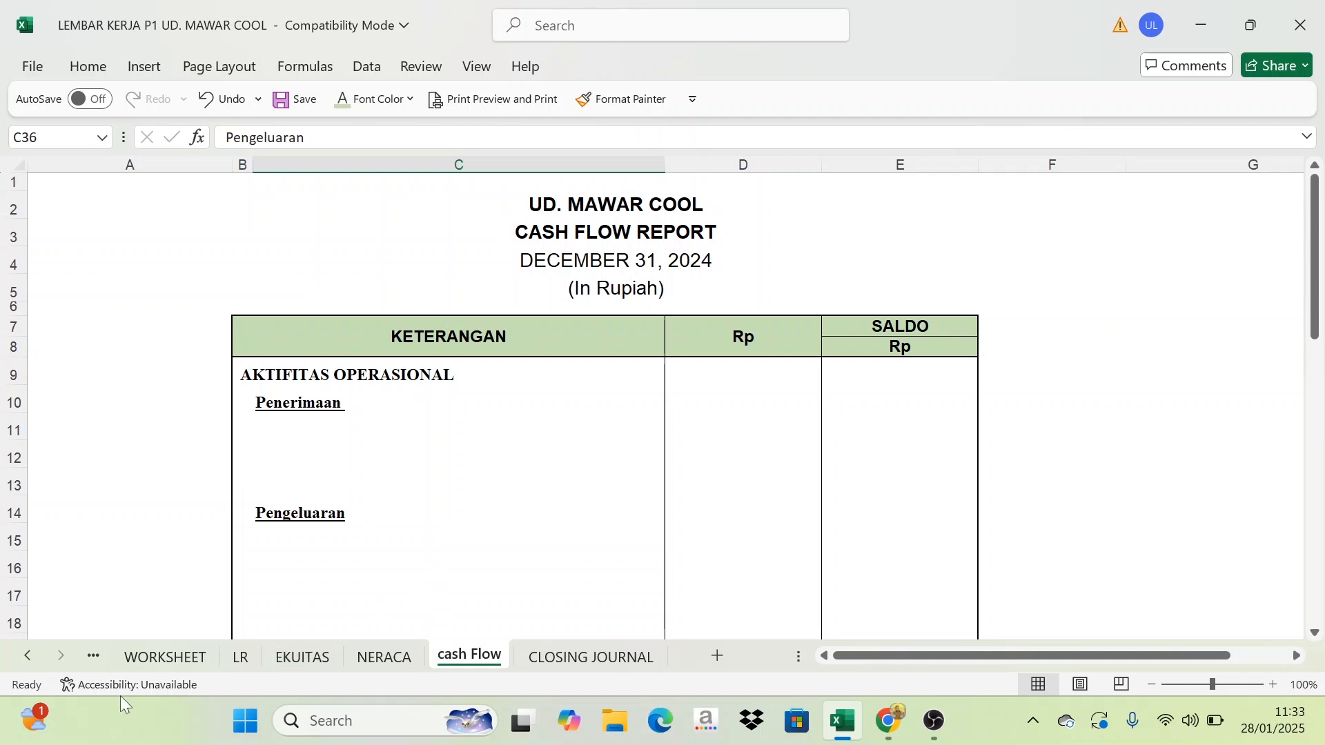
# Open the cash receipt journal on the CRJ sheet
pyautogui.click(32, 658)
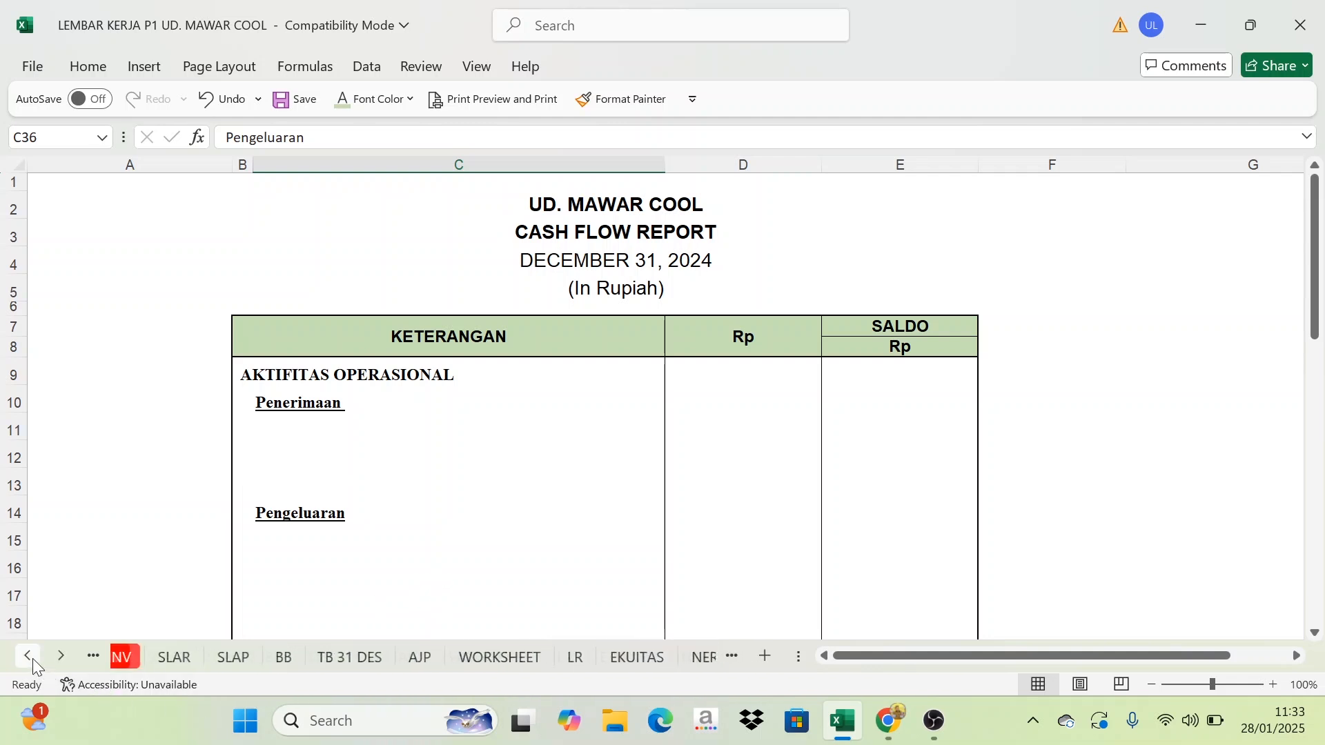
pyautogui.click(32, 659)
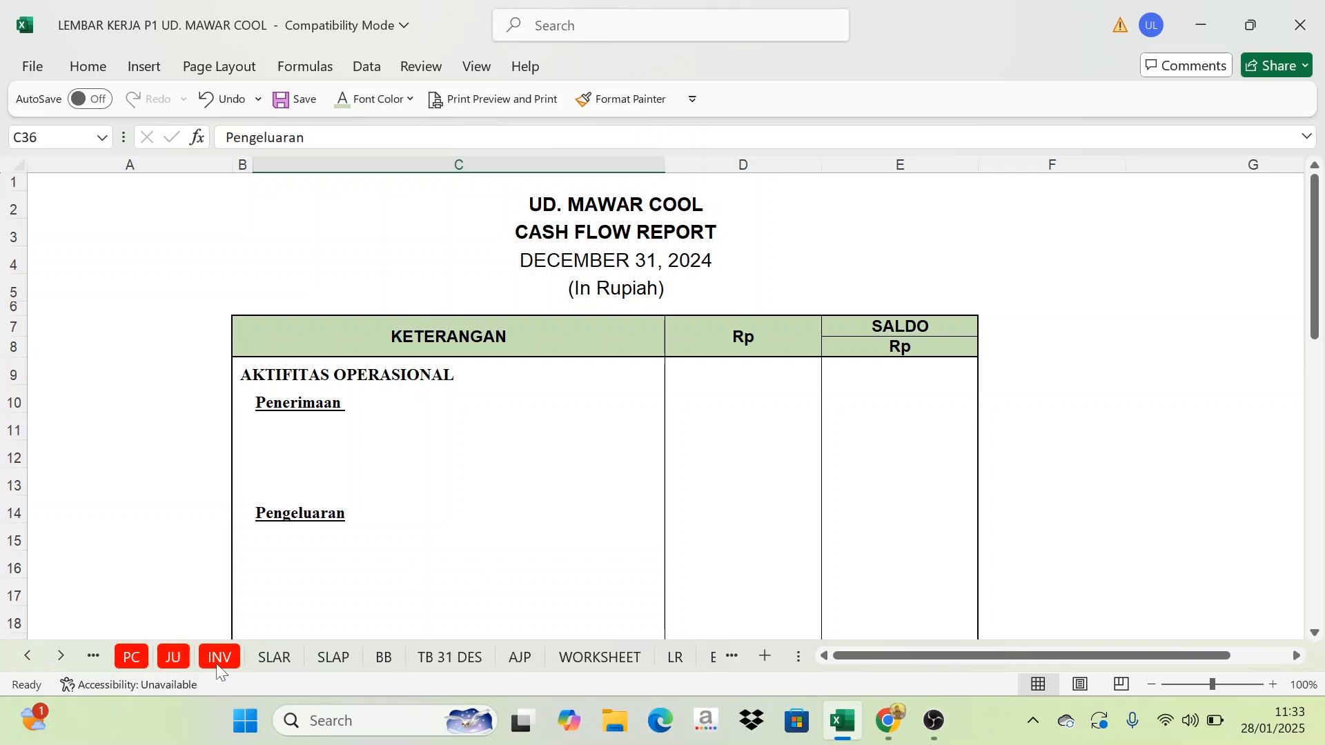
pyautogui.click(32, 658)
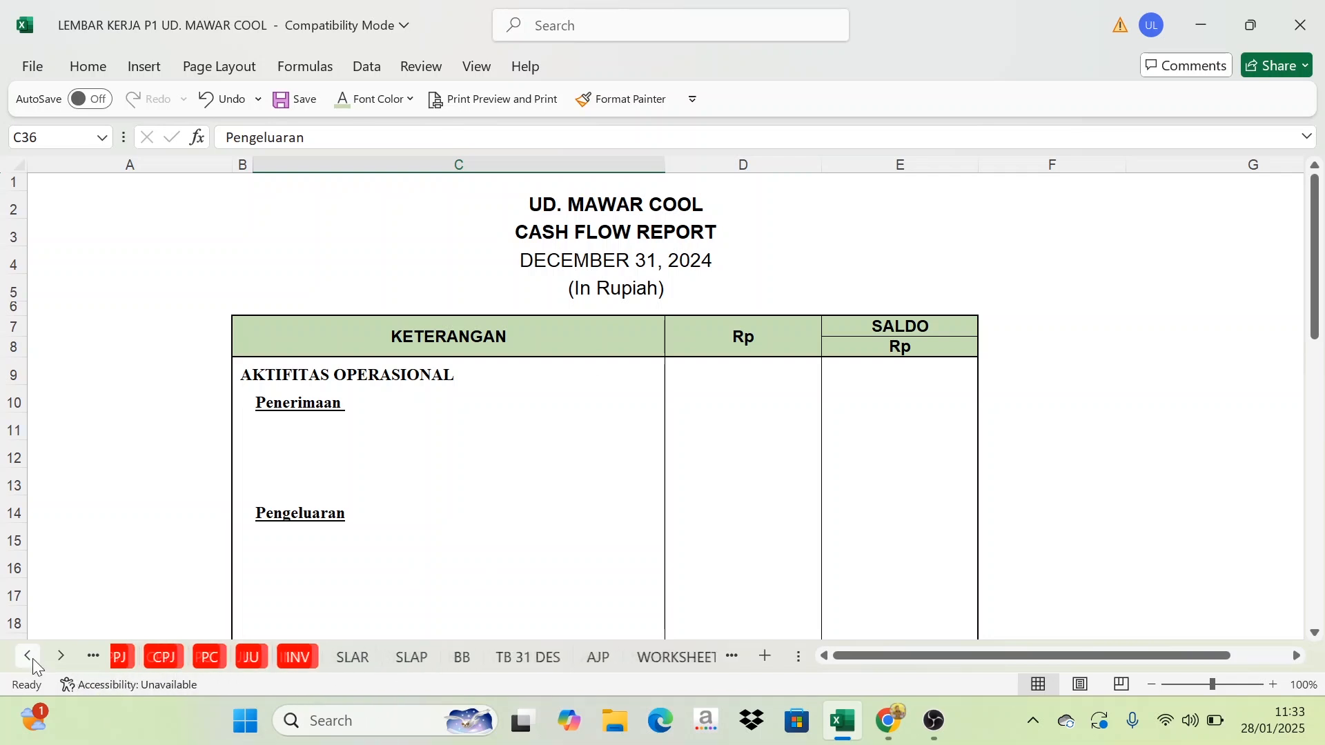
pyautogui.click(31, 659)
pyautogui.click(32, 658)
pyautogui.click(32, 658)
pyautogui.click(272, 654)
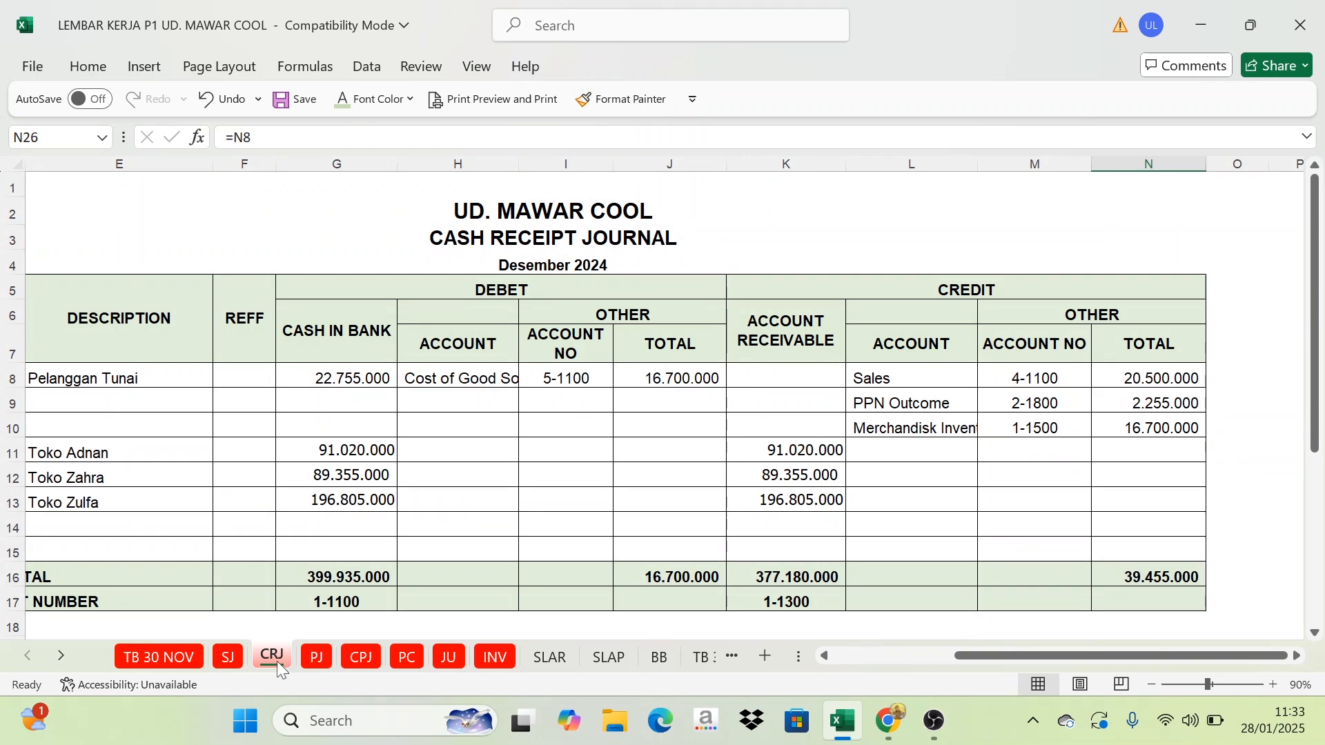
# Review the entries of the cash payment journal on the CPJ sheet and the petty cash journal on the PC sheet
pyautogui.click(360, 657)
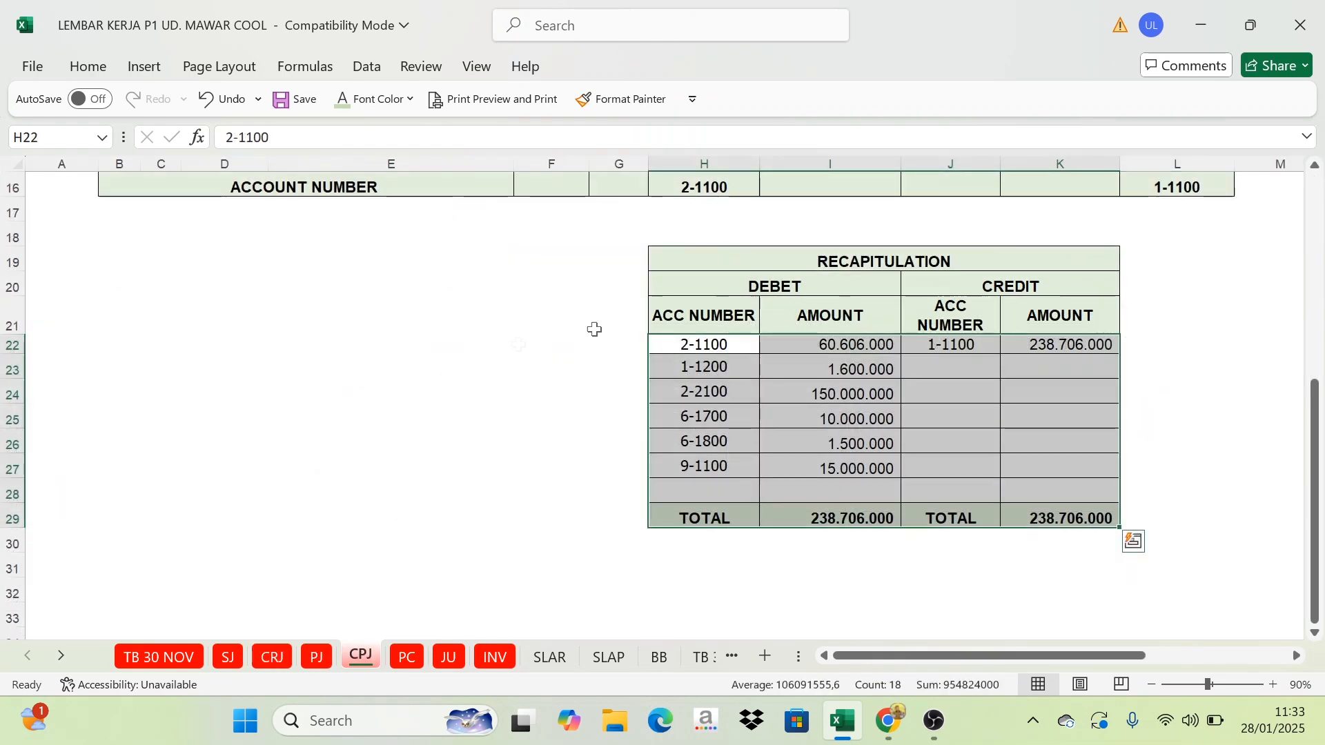
pyautogui.scroll(5, 590, 428)
pyautogui.click(583, 408)
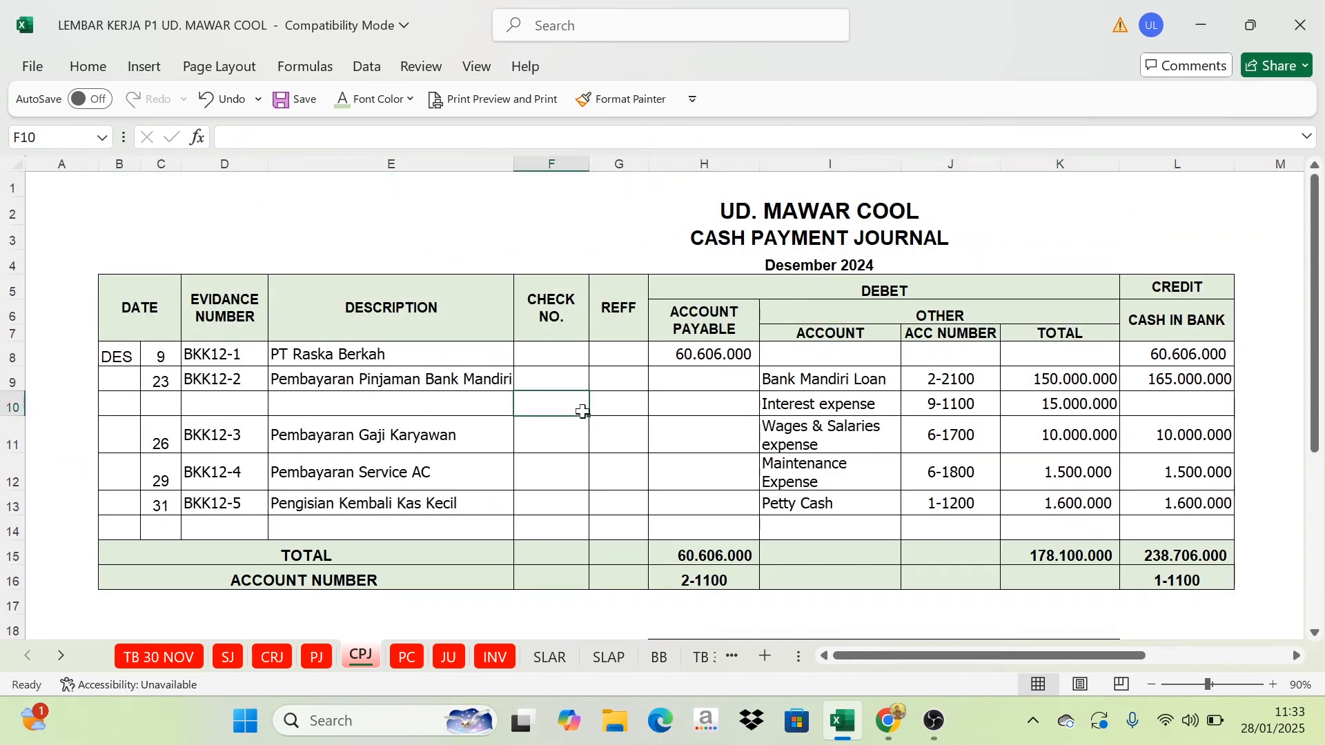
pyautogui.click(407, 657)
pyautogui.scroll(4, 386, 554)
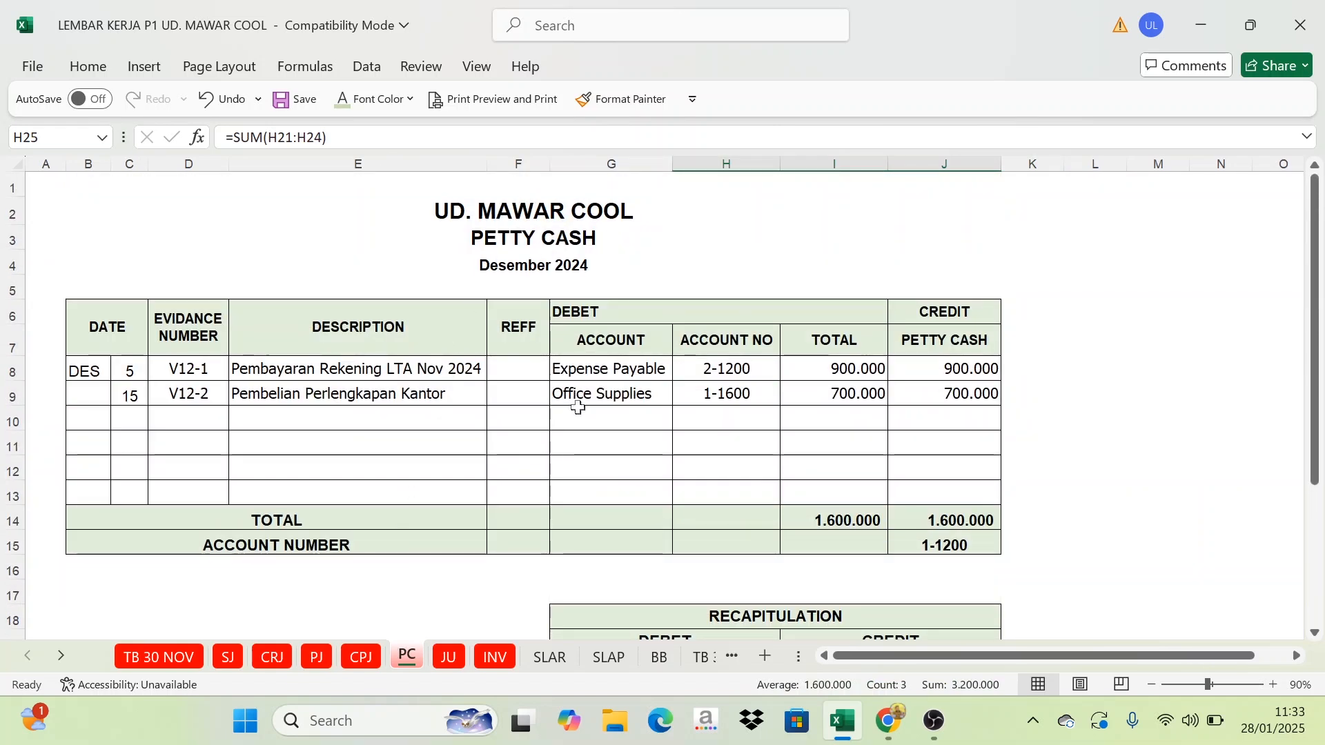
# Return to the cash Flow report sheet
pyautogui.click(61, 657)
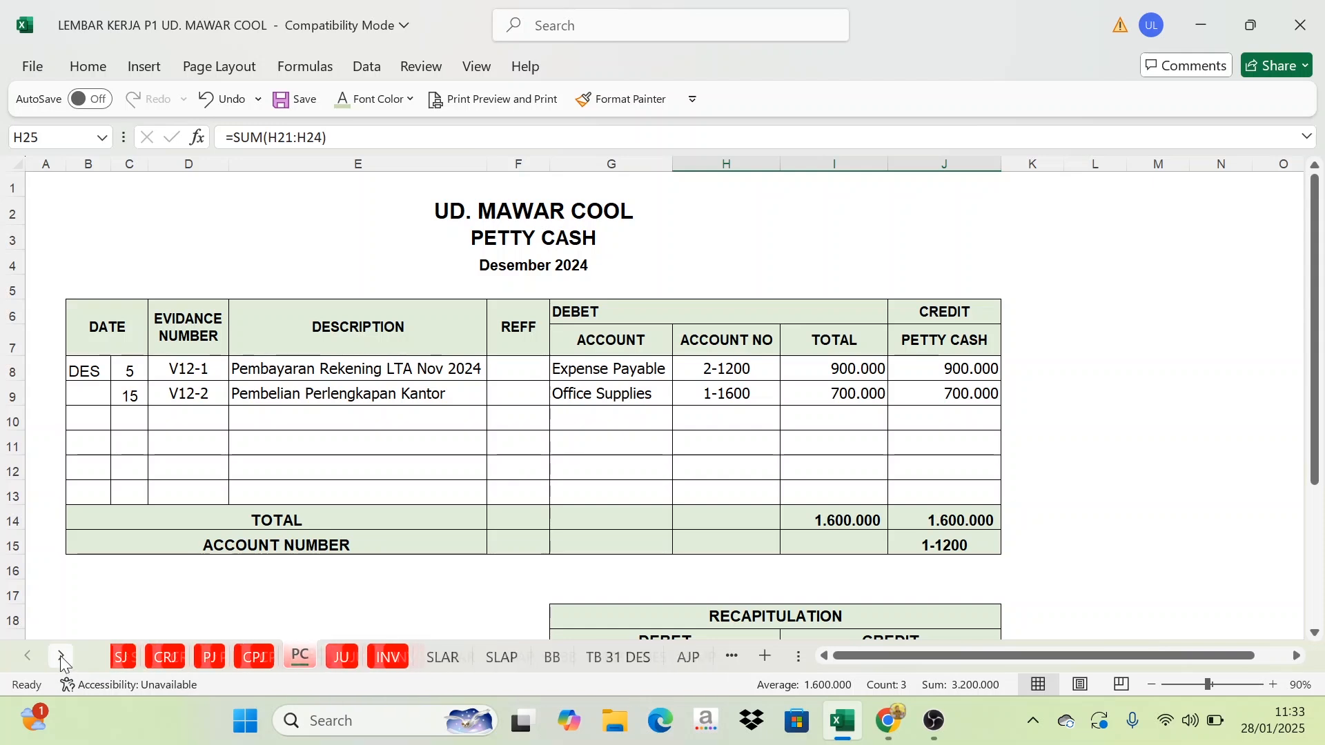
pyautogui.click(61, 657)
pyautogui.click(61, 657)
pyautogui.click(61, 657)
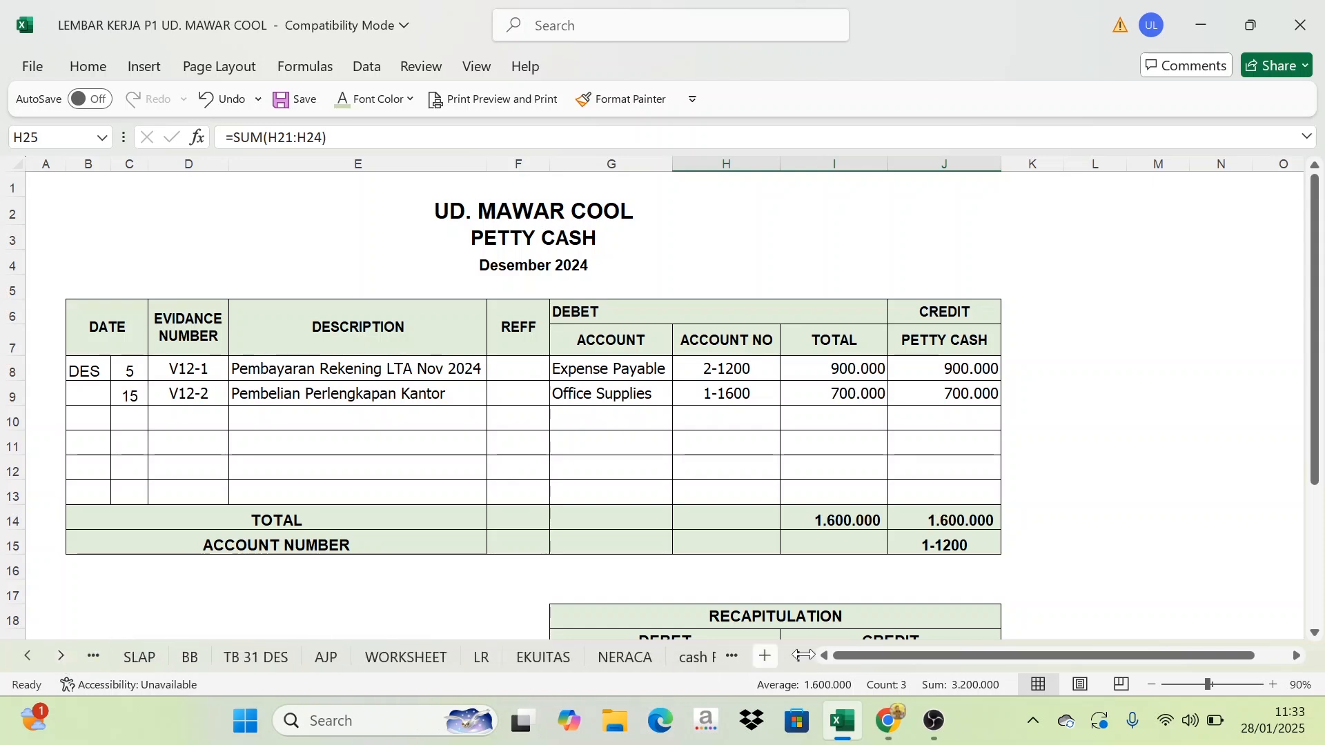
pyautogui.click(683, 657)
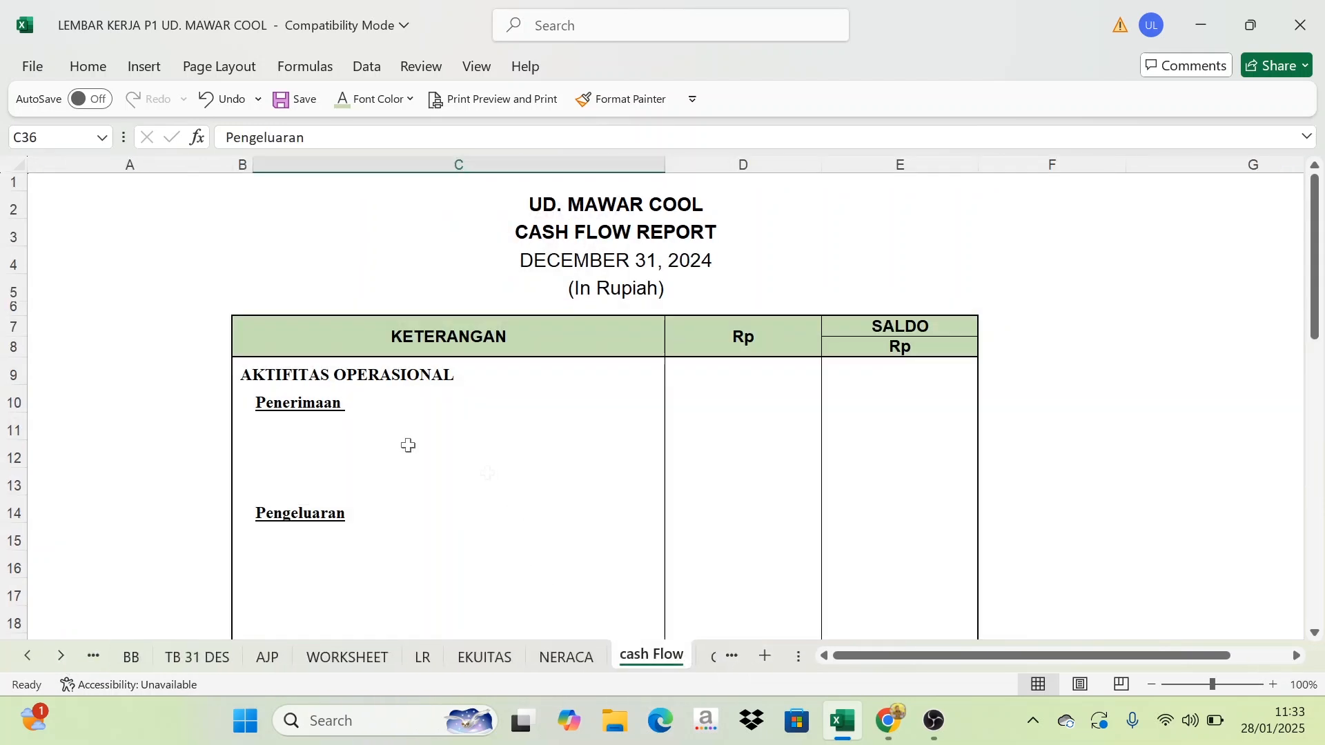
# Go back to the CRJ sheet and bring the cash receipt journal's date and description columns into view
pyautogui.click(27, 656)
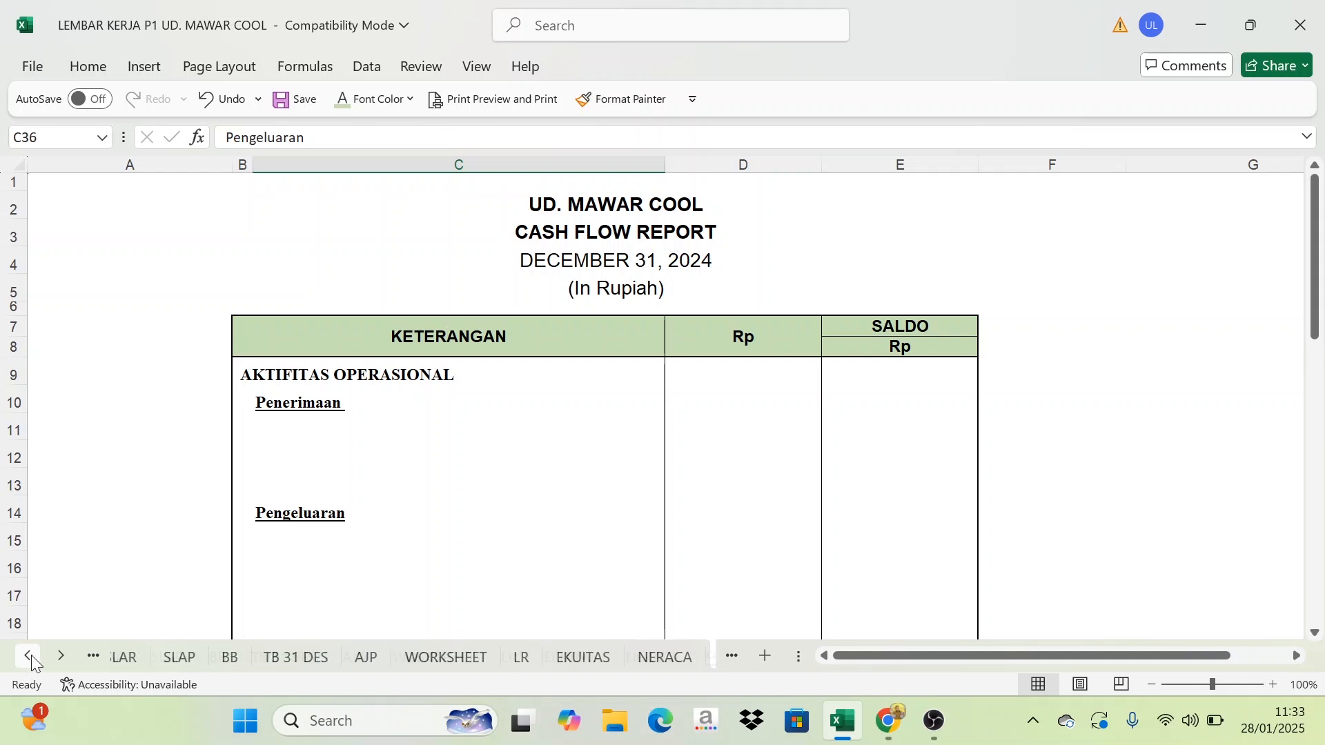
pyautogui.click(27, 657)
pyautogui.click(28, 657)
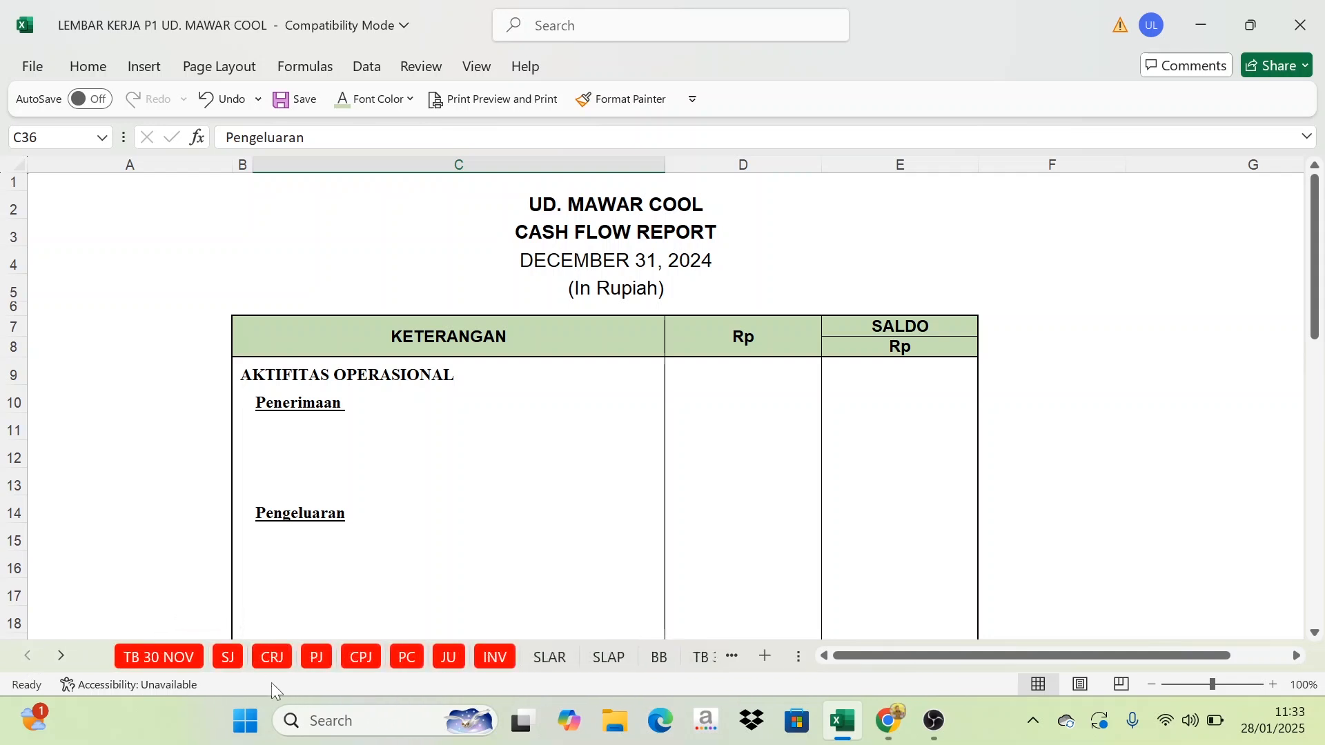
pyautogui.click(276, 663)
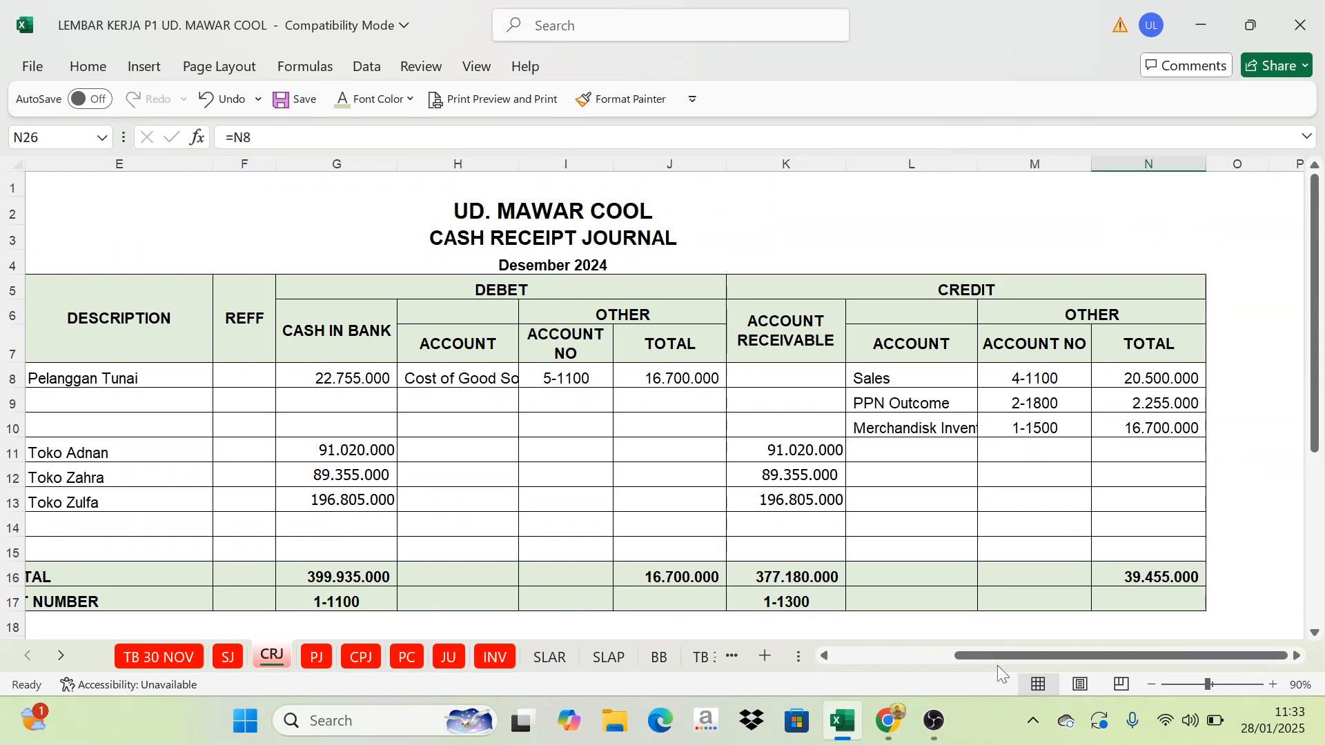
pyautogui.moveTo(1014, 663); pyautogui.dragTo(870, 666)
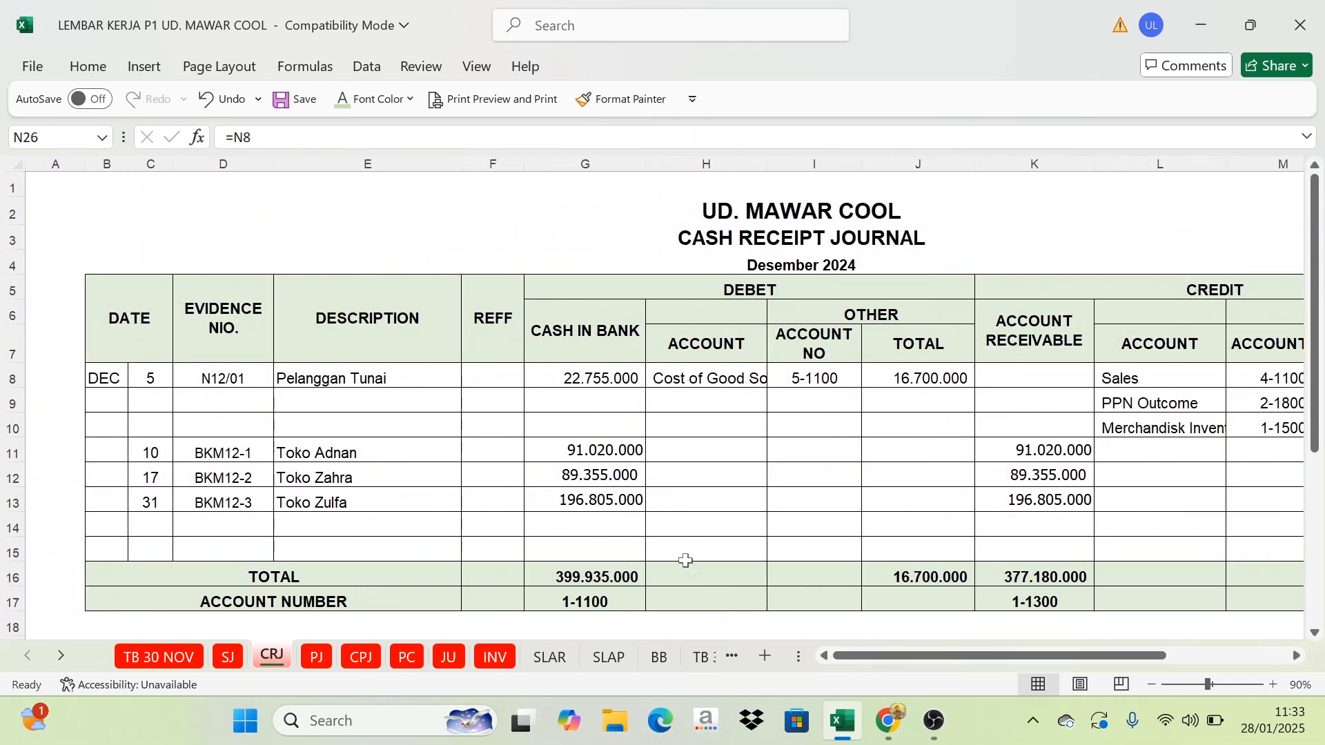
pyautogui.click(586, 165)
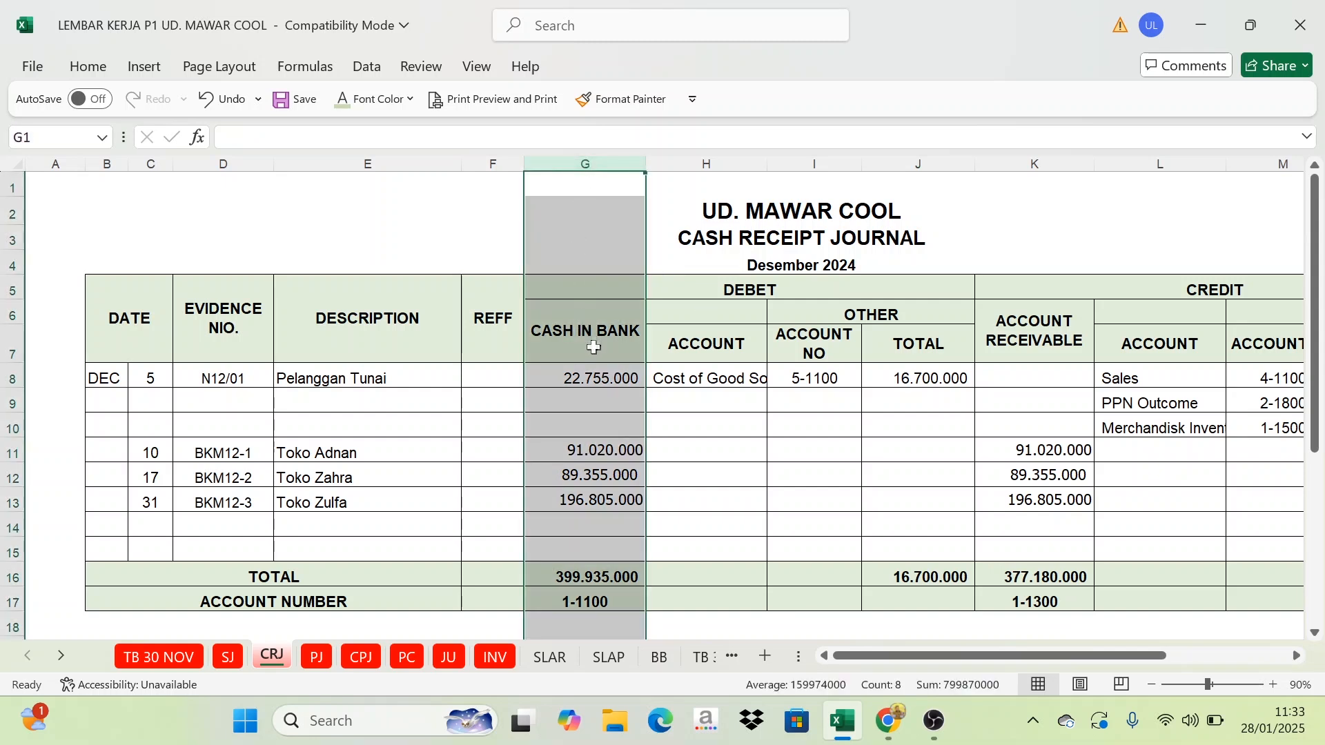
pyautogui.click(366, 101)
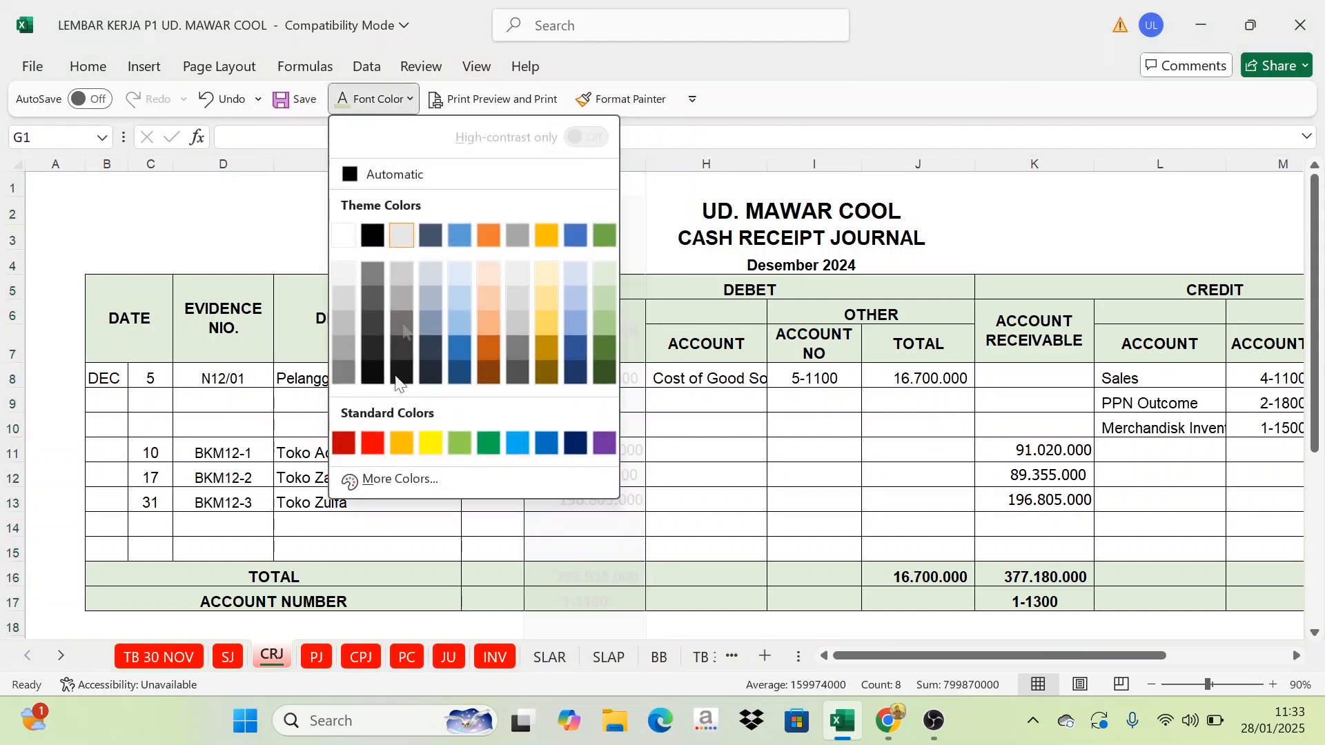
pyautogui.click(639, 334)
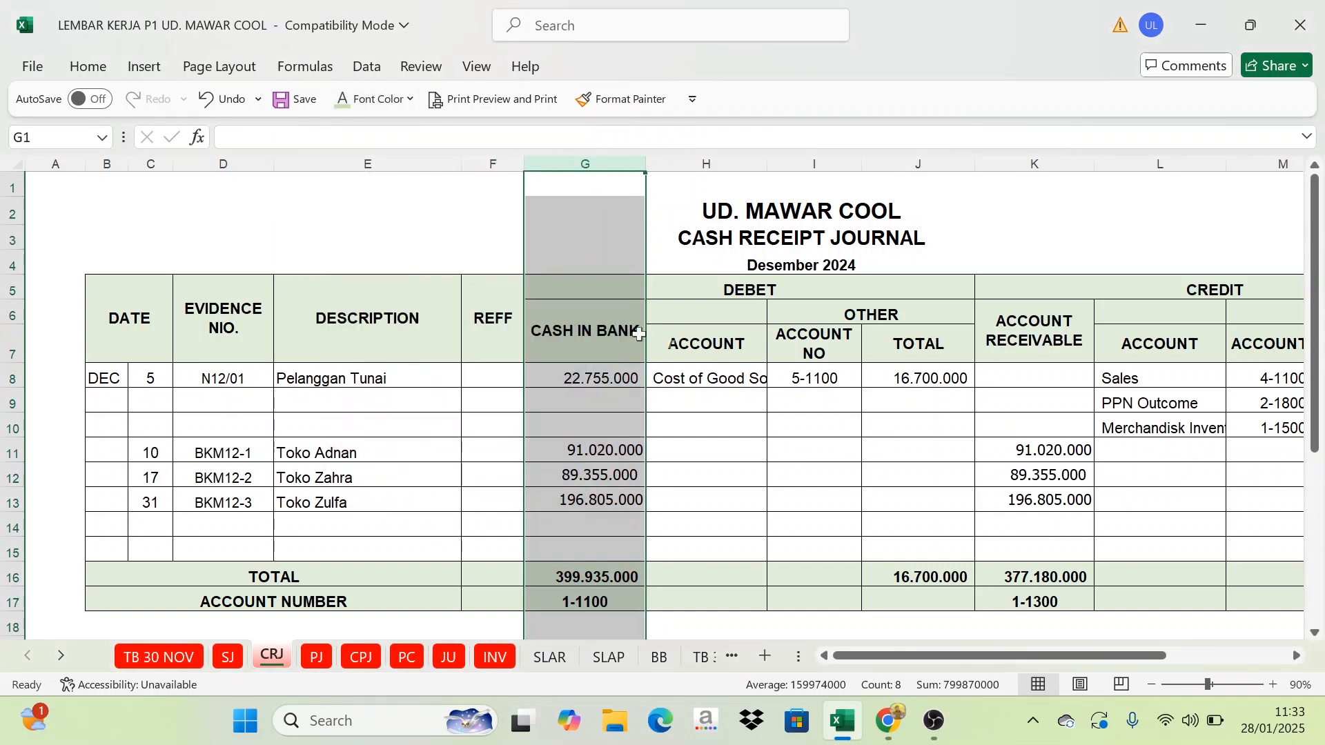
# Colour the text of the CASH IN BANK heading and its entry rows (G6:G15) red, leaving out the total row
pyautogui.click(604, 328)
pyautogui.moveTo(594, 324); pyautogui.dragTo(586, 552)
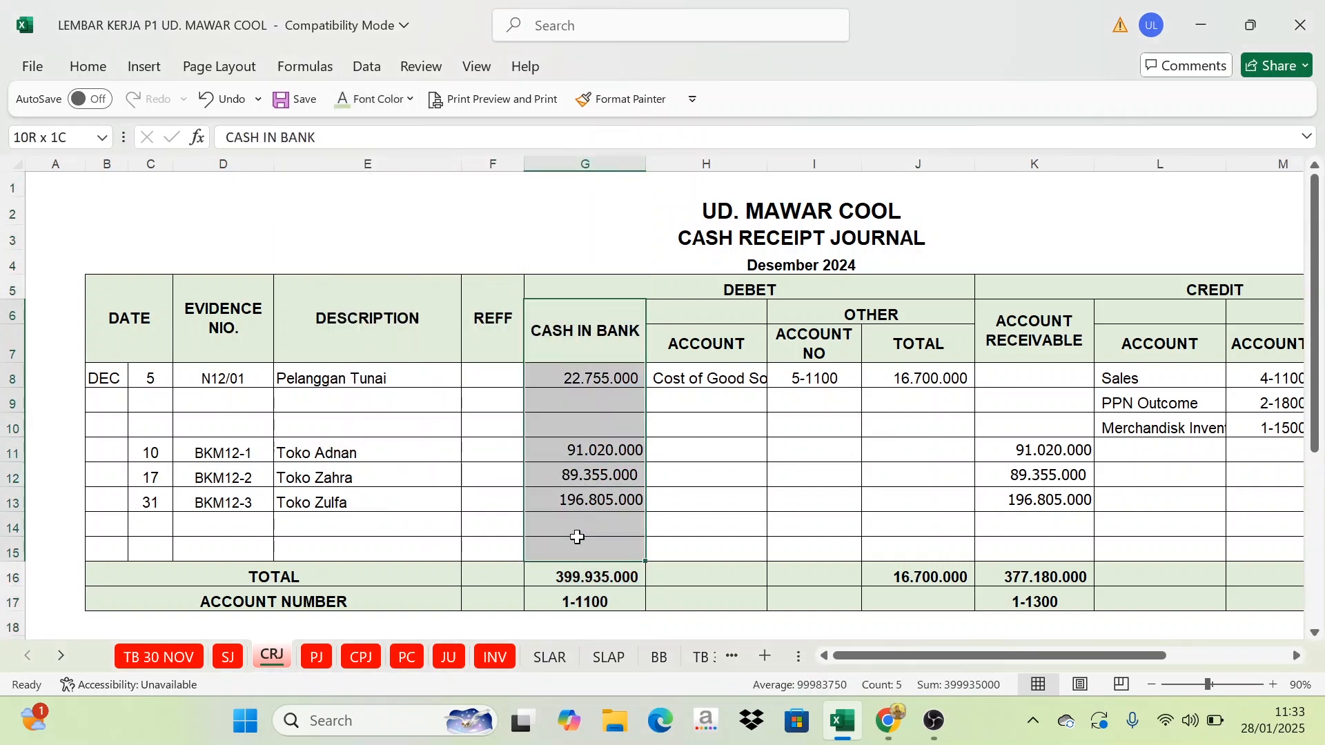
pyautogui.click(378, 103)
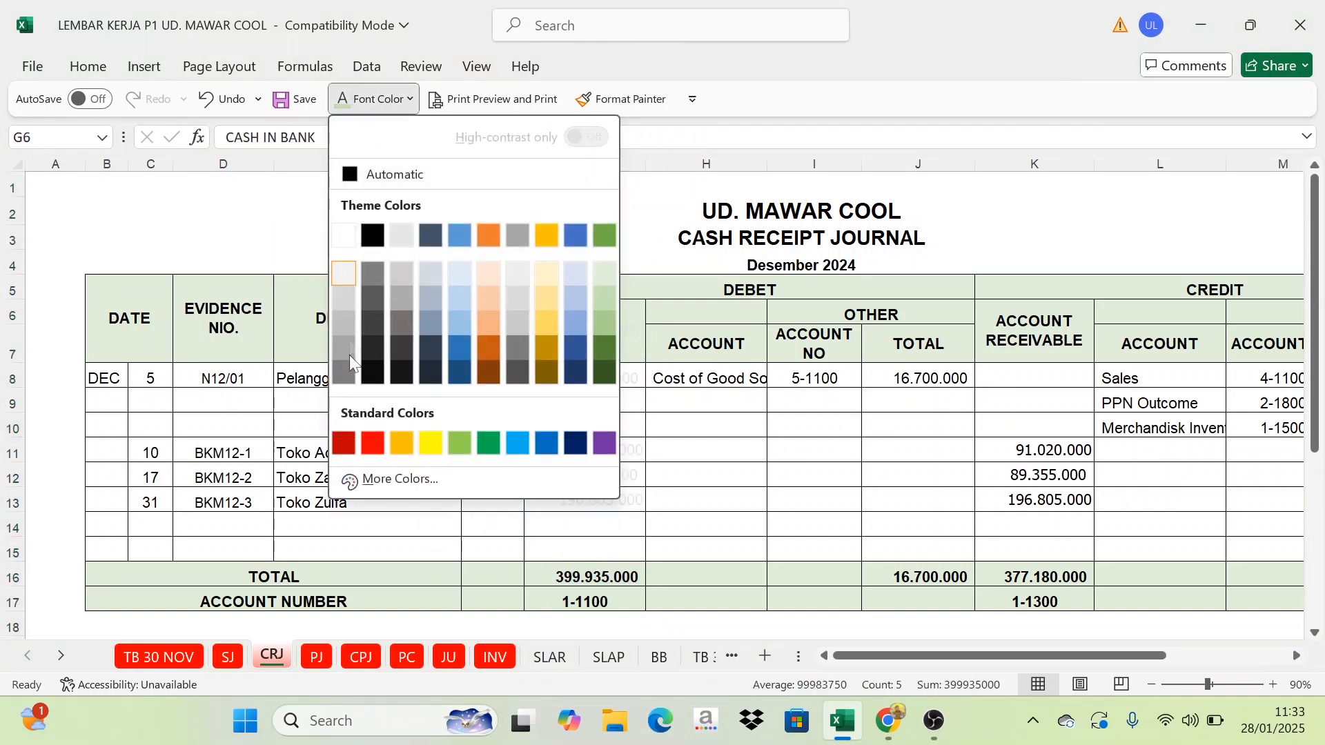
pyautogui.click(373, 442)
pyautogui.click(806, 450)
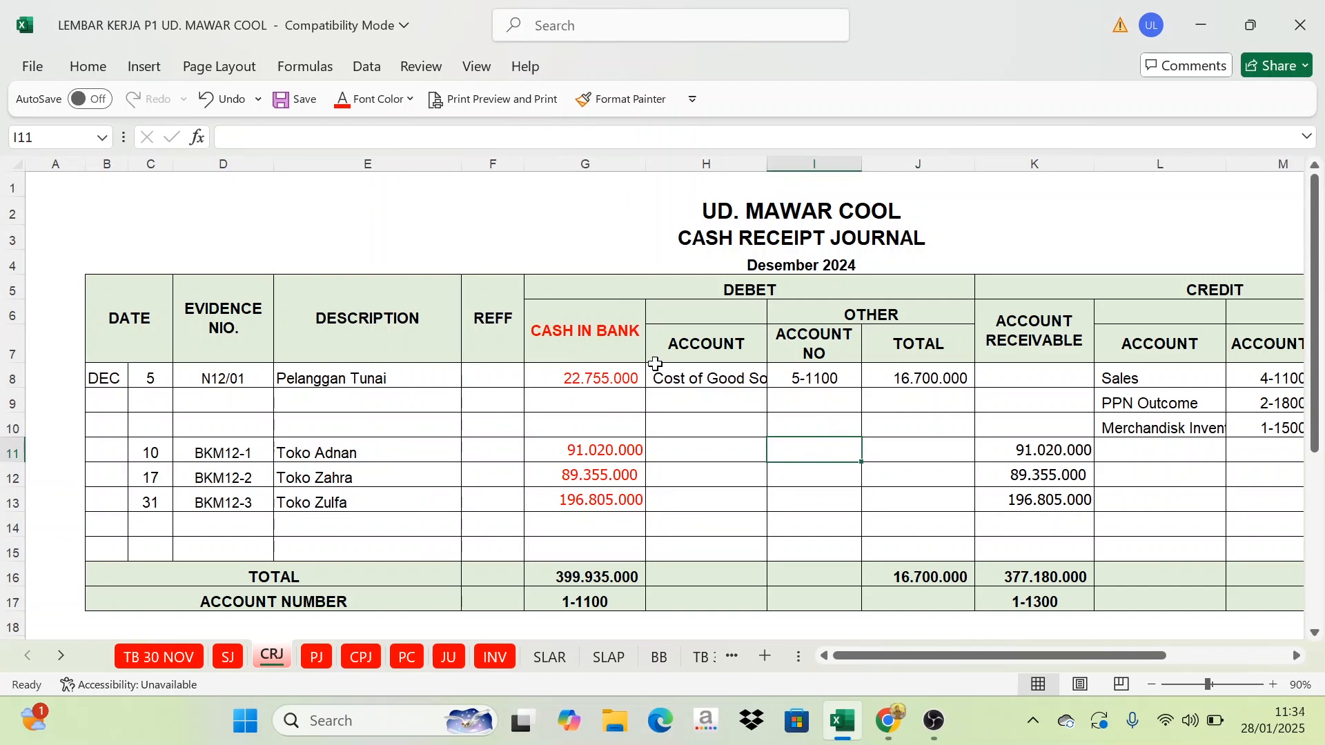
pyautogui.click(585, 376)
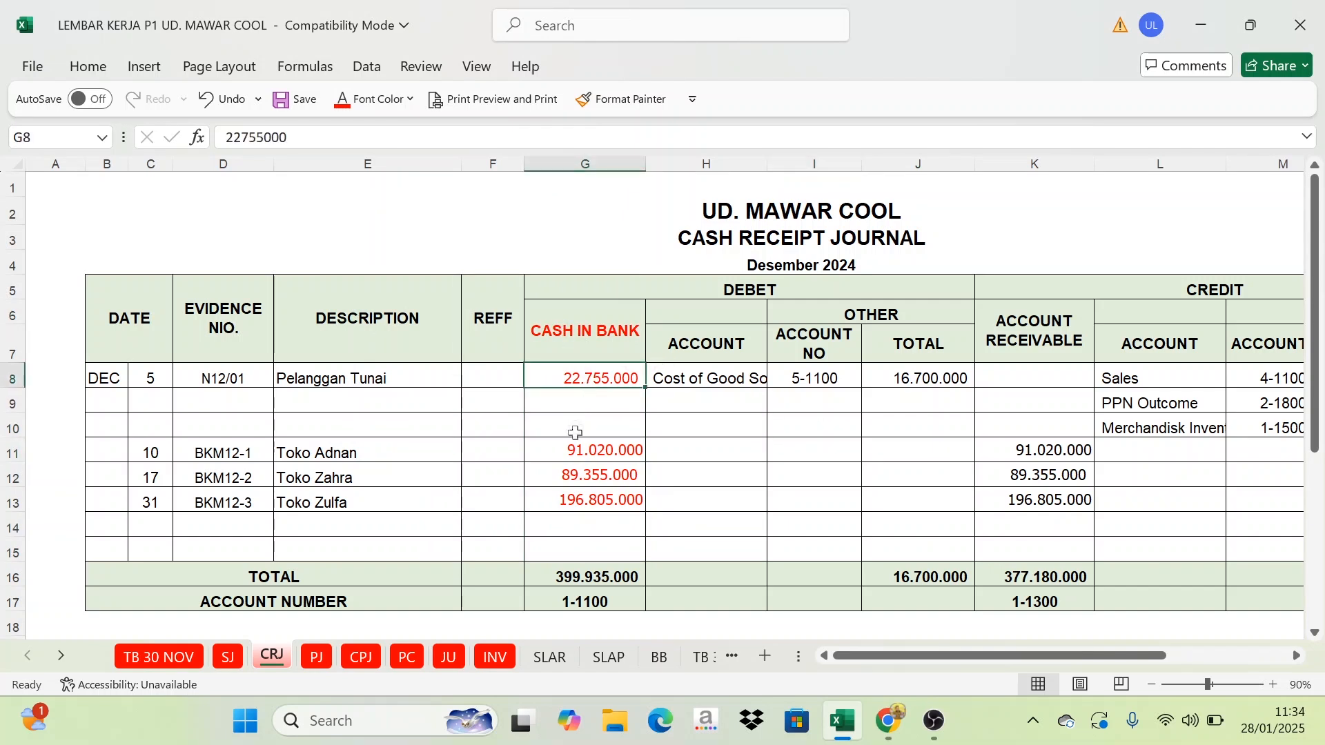
# Review the CASH IN BANK amounts of the cash customer and the three store receipts in the cash receipt journal
pyautogui.click(576, 455)
pyautogui.click(569, 499)
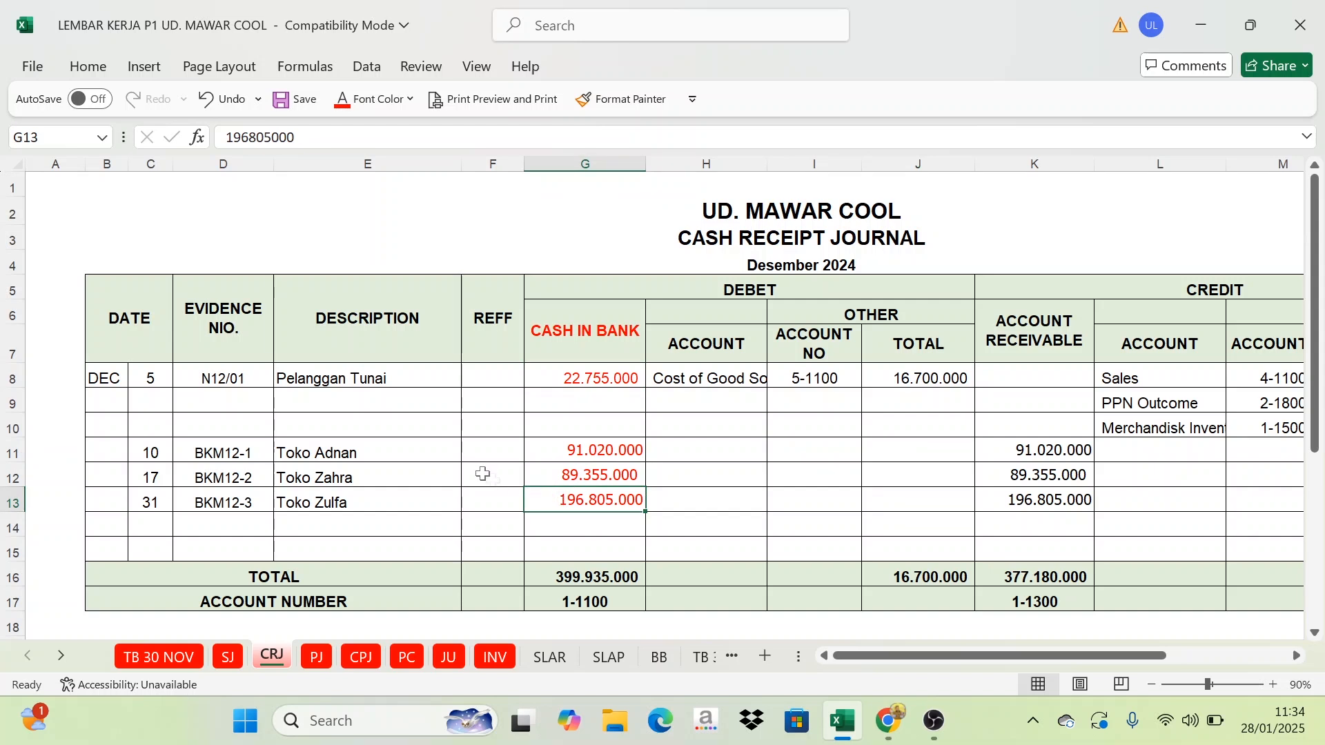
pyautogui.click(338, 387)
pyautogui.click(574, 379)
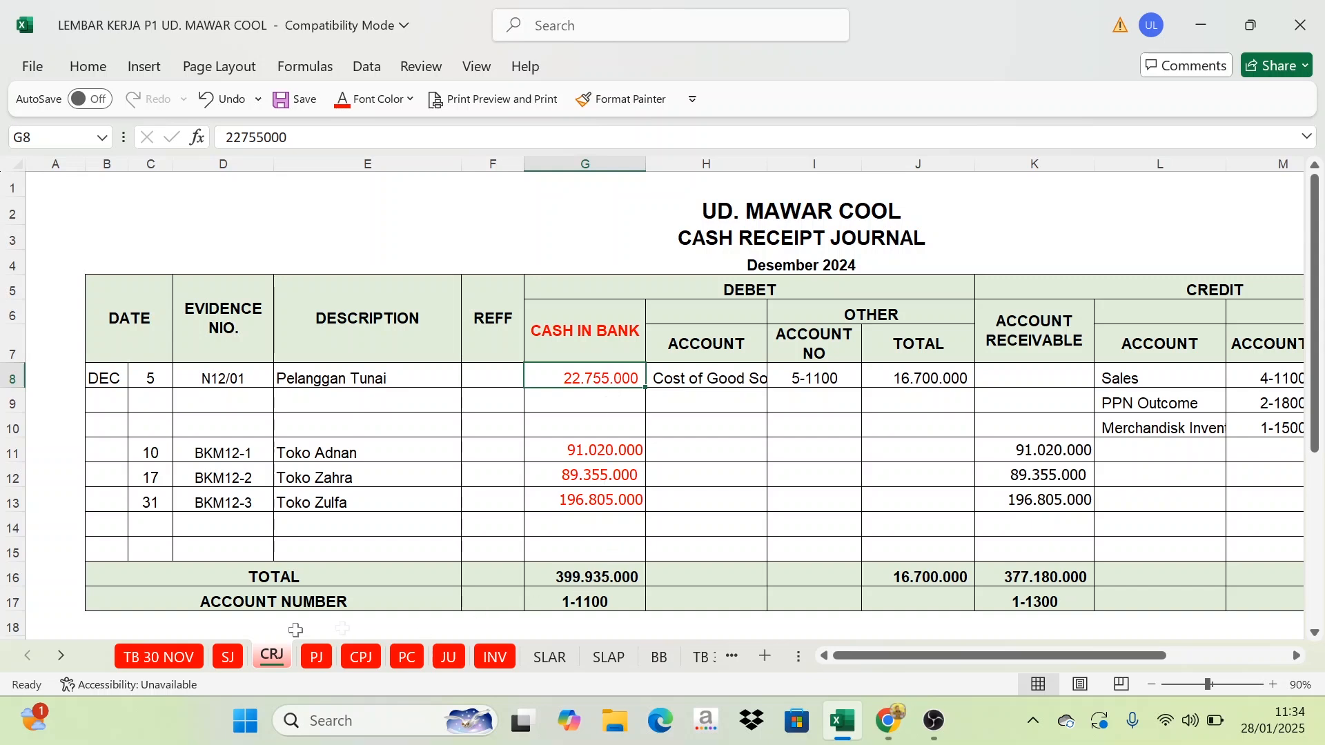
# On the cash Flow sheet, set the font colour of the hidden Penjualan Tunai label in C11 to Automatic
pyautogui.click(62, 659)
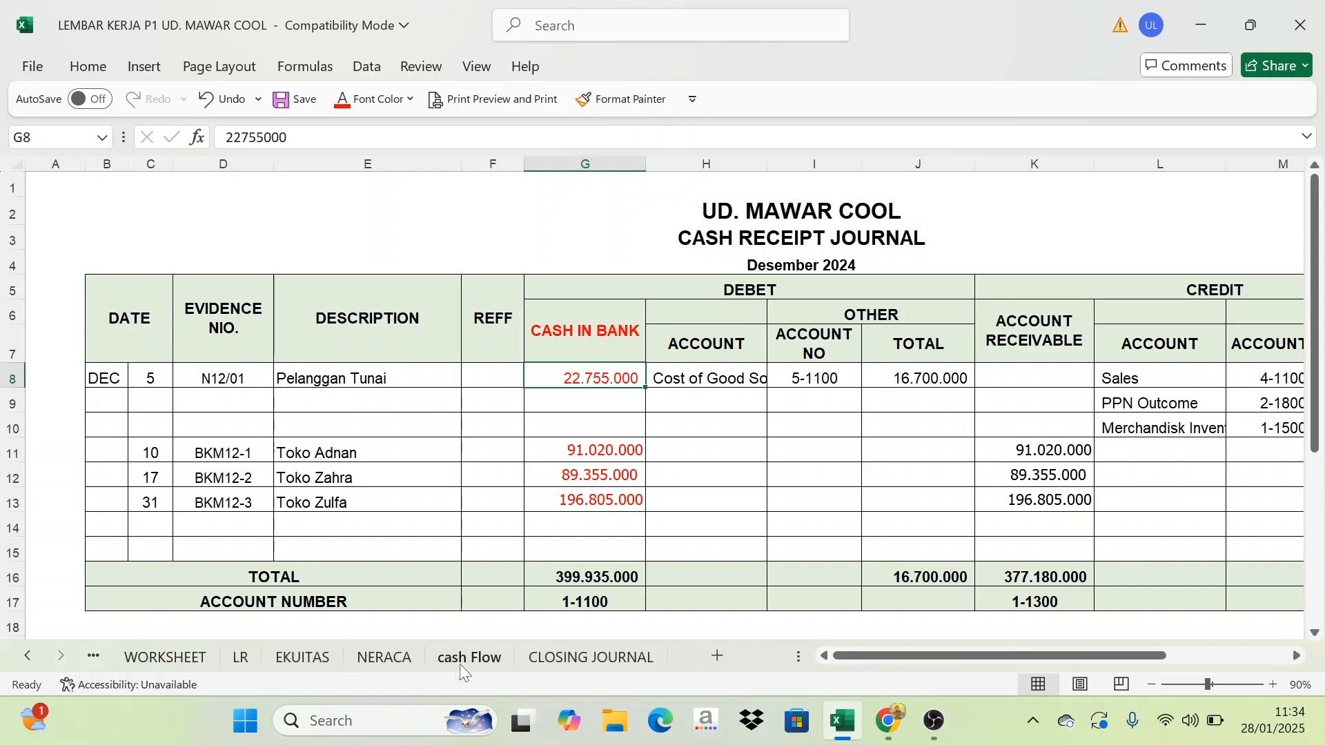
pyautogui.click(462, 657)
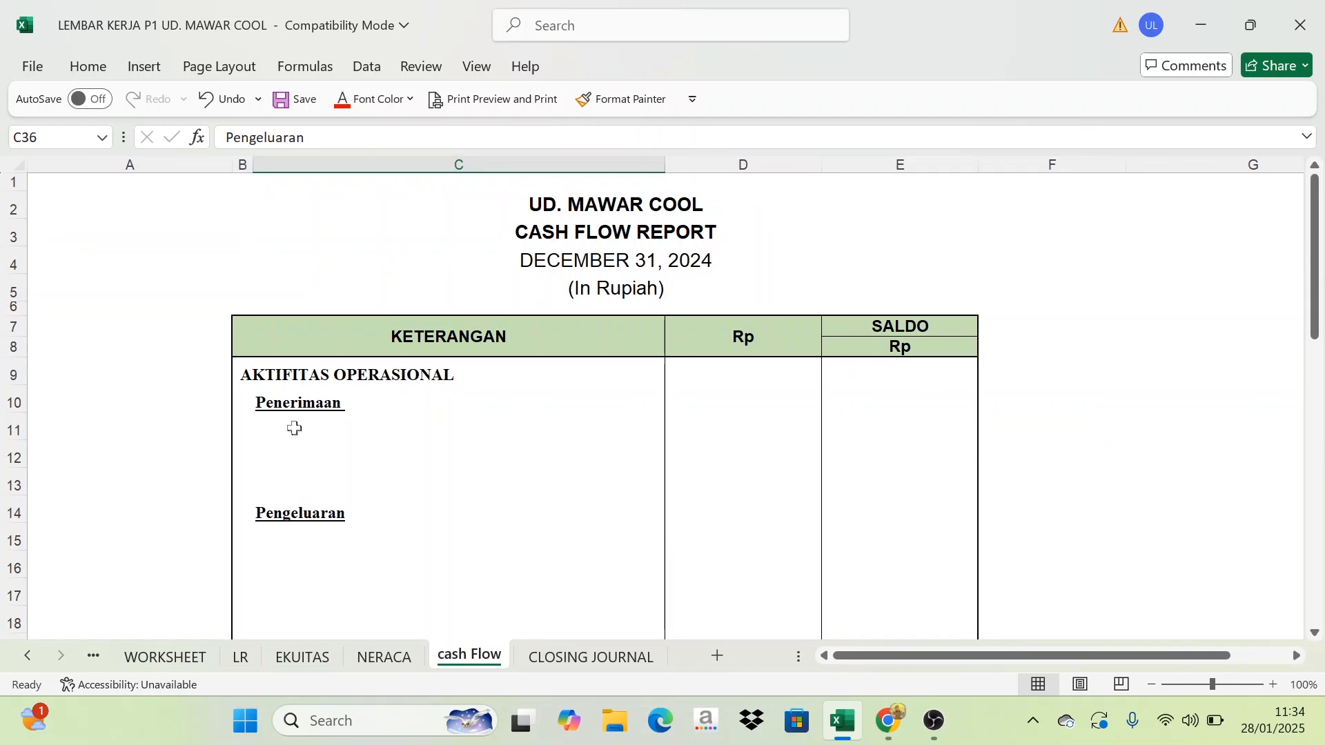
pyautogui.click(294, 426)
pyautogui.click(366, 109)
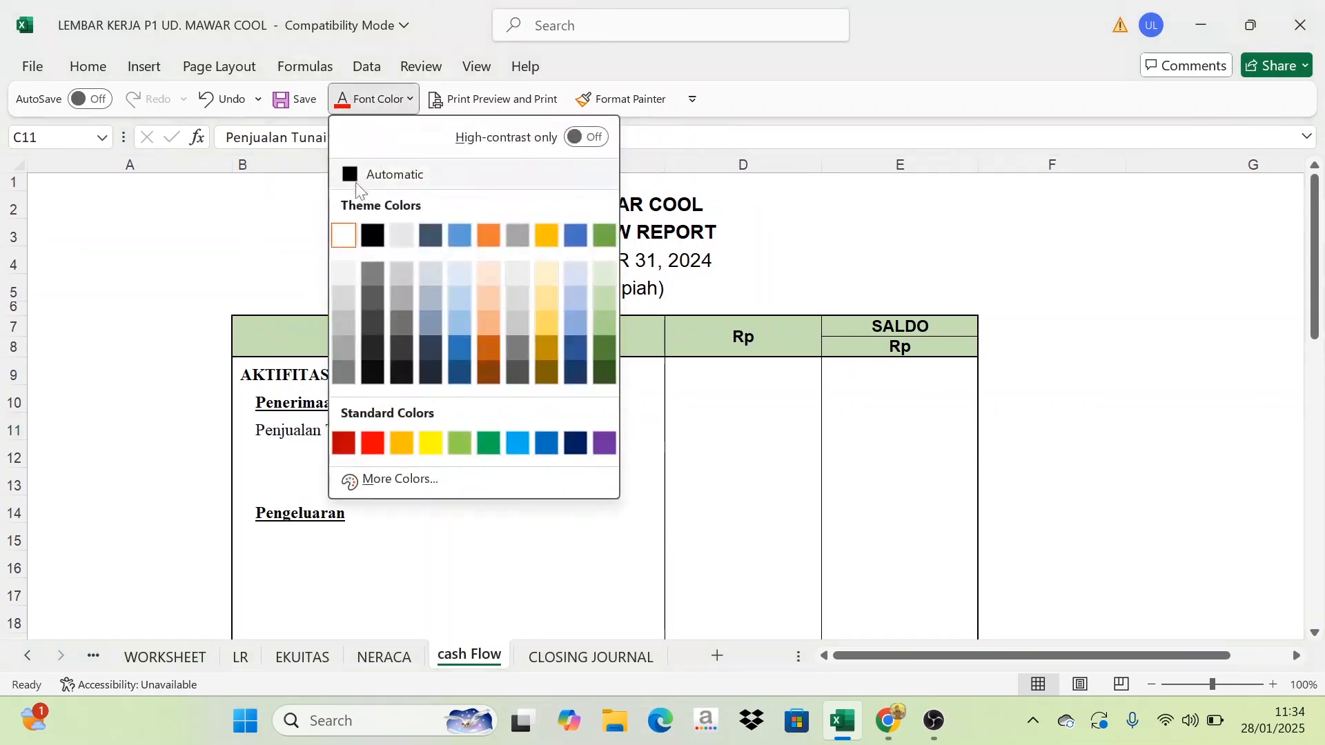
pyautogui.click(353, 174)
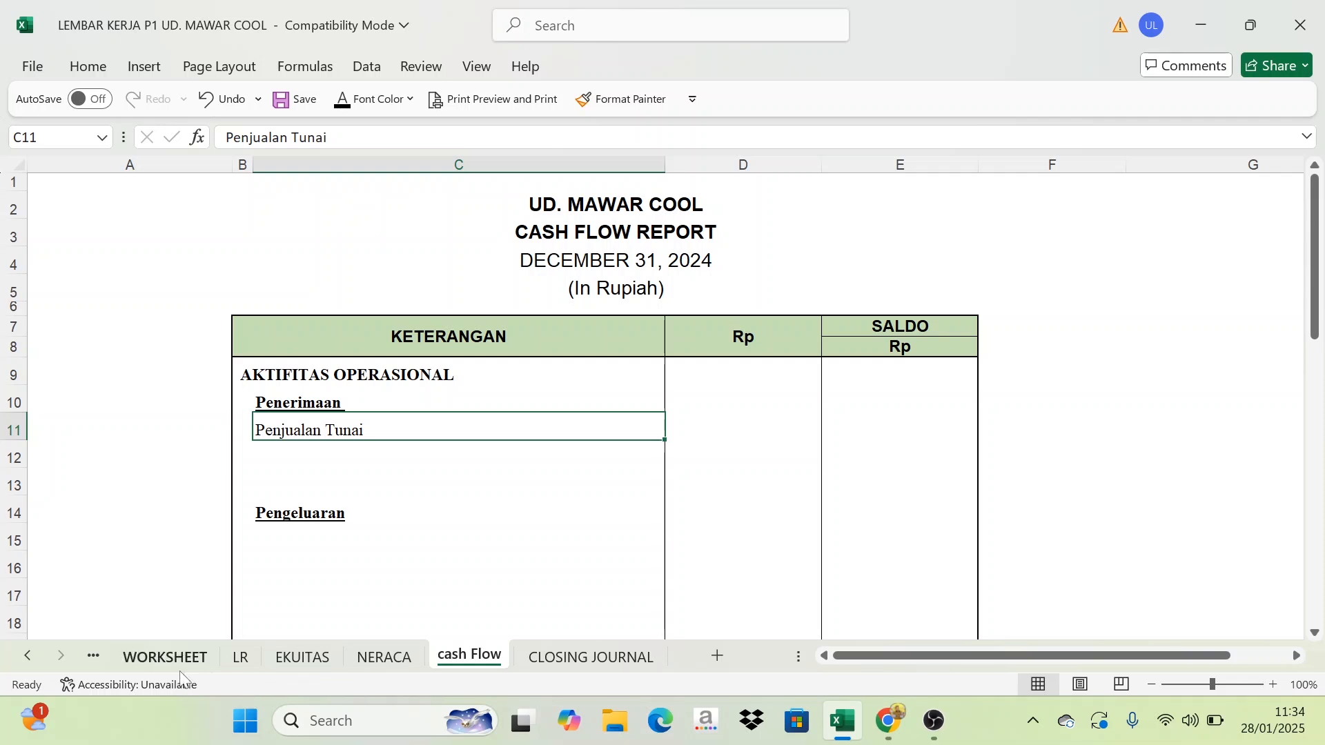
# Go back to the CRJ sheet and check the cash sale amount in G8
pyautogui.click(26, 657)
pyautogui.click(26, 657)
pyautogui.click(27, 661)
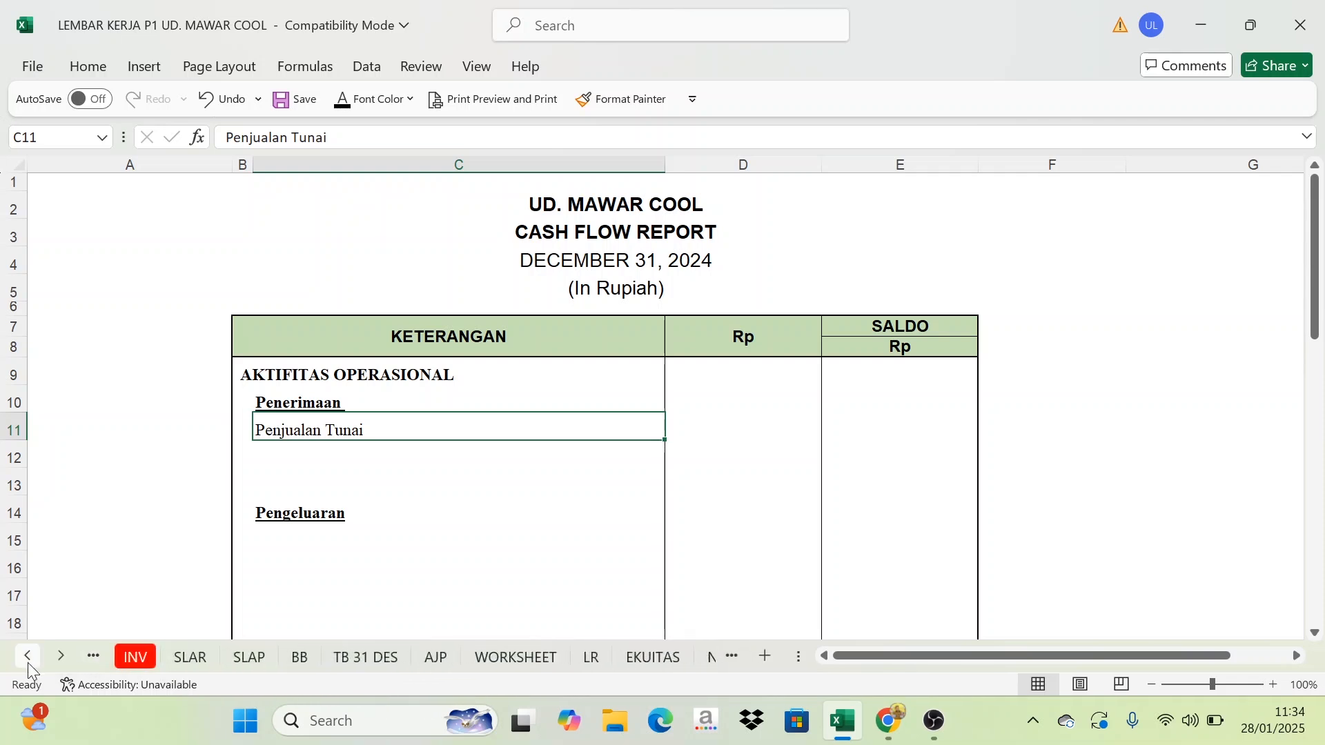
pyautogui.click(27, 663)
pyautogui.click(27, 663)
pyautogui.click(28, 662)
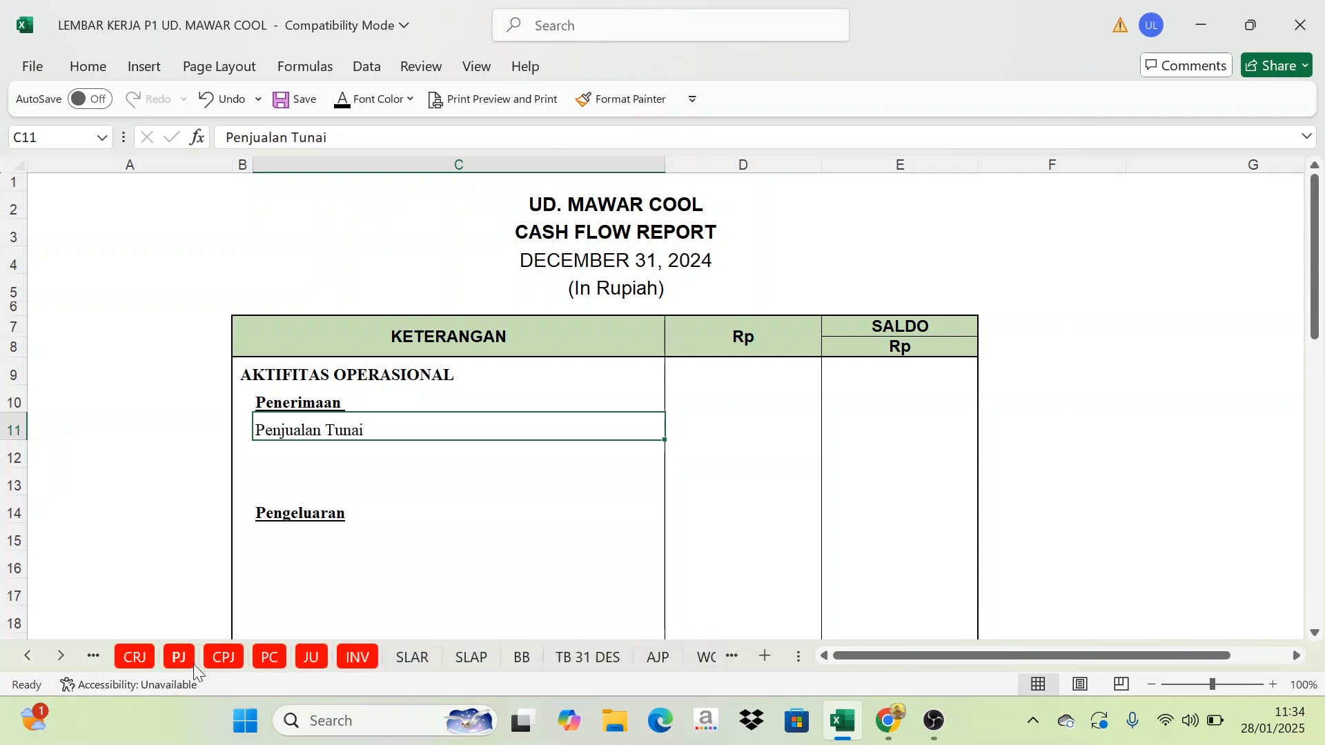
pyautogui.click(224, 659)
pyautogui.click(135, 657)
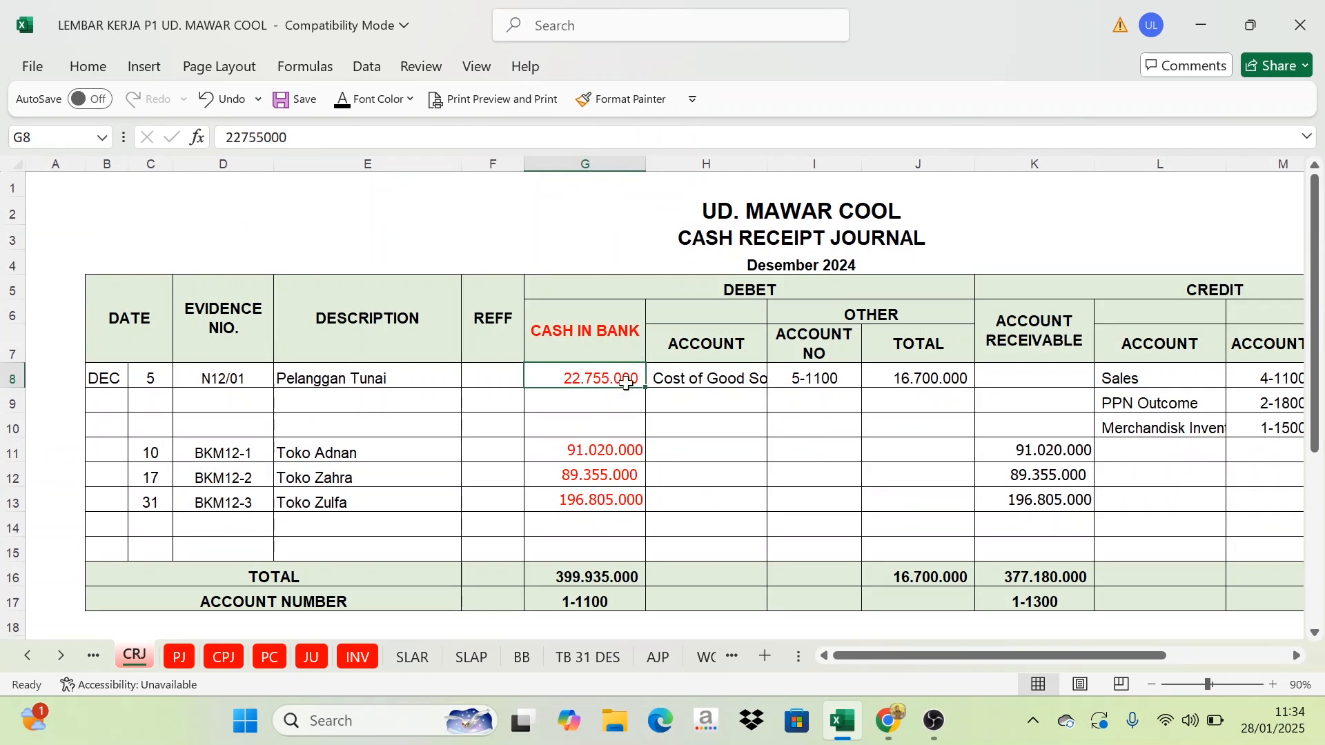
# Return to the cash Flow sheet and colour the Penjualan Tunai amount in D11 (=CRJ!G8) black
pyautogui.click(61, 656)
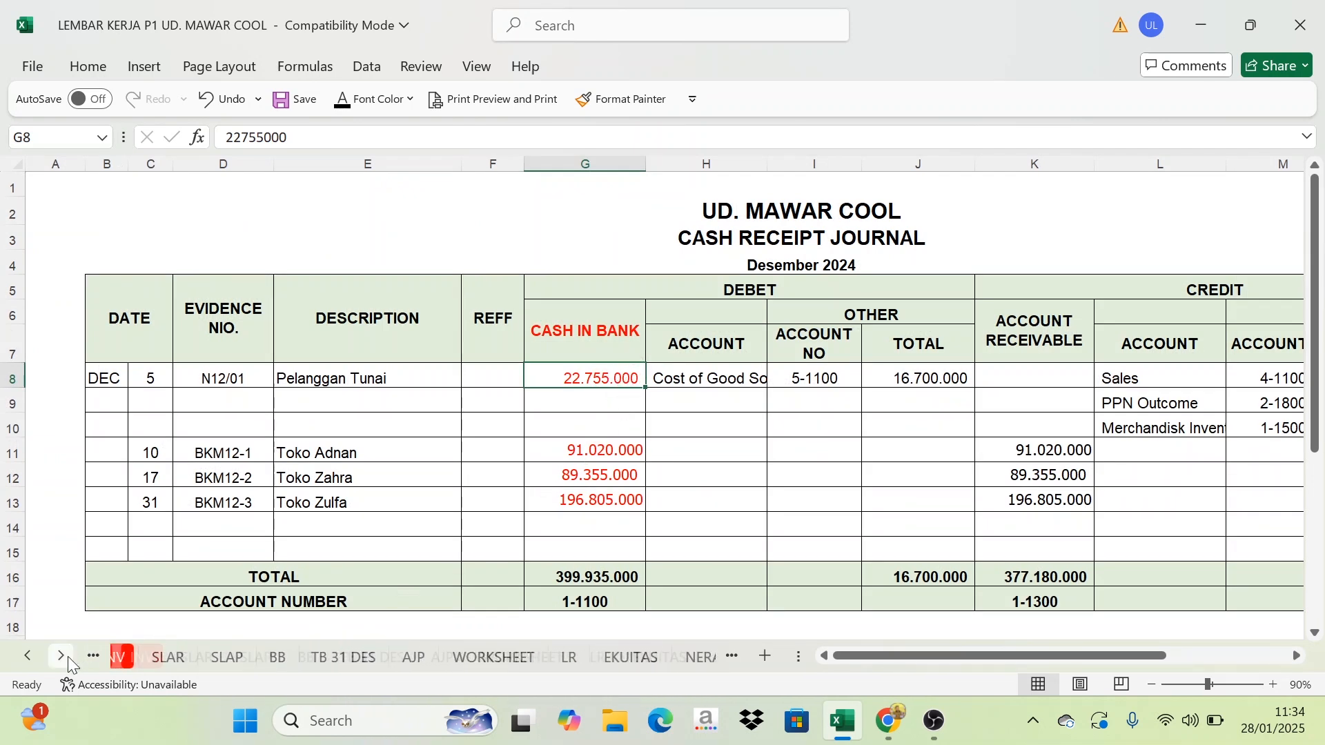
pyautogui.click(663, 655)
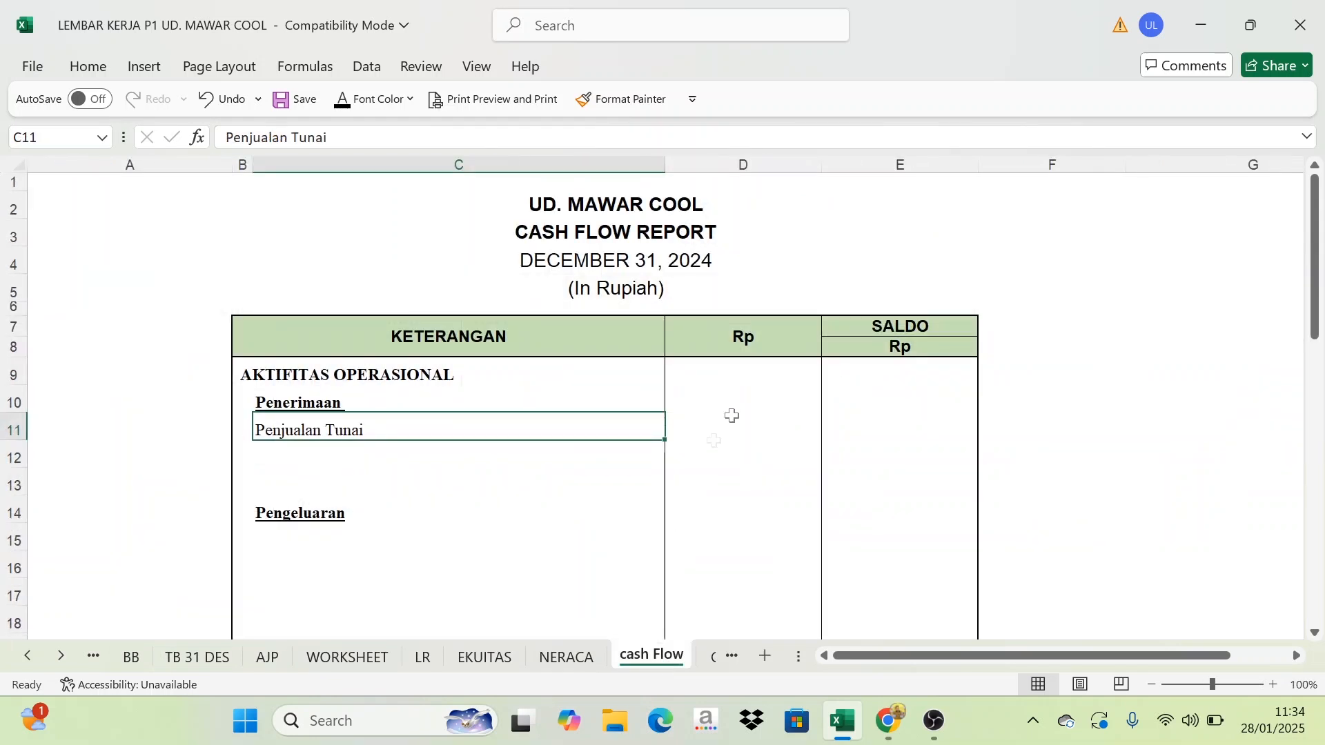
pyautogui.click(728, 413)
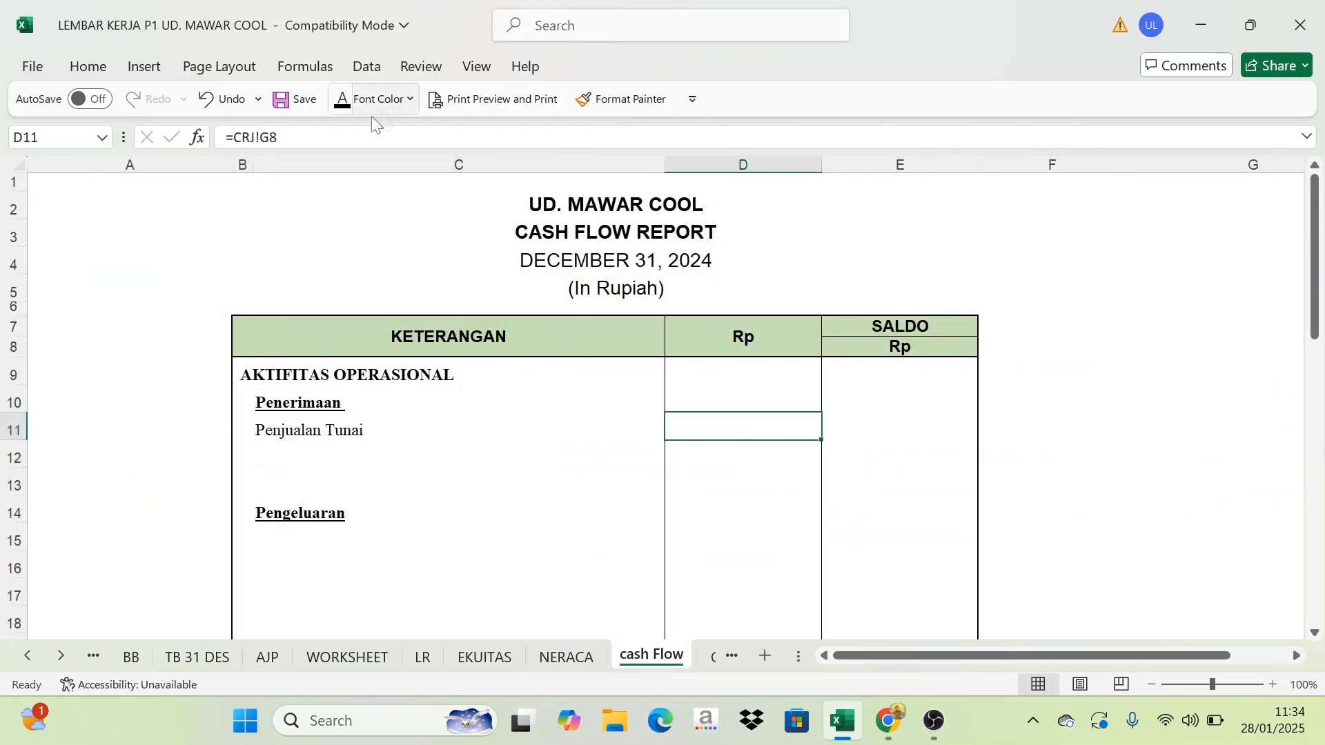
pyautogui.click(341, 100)
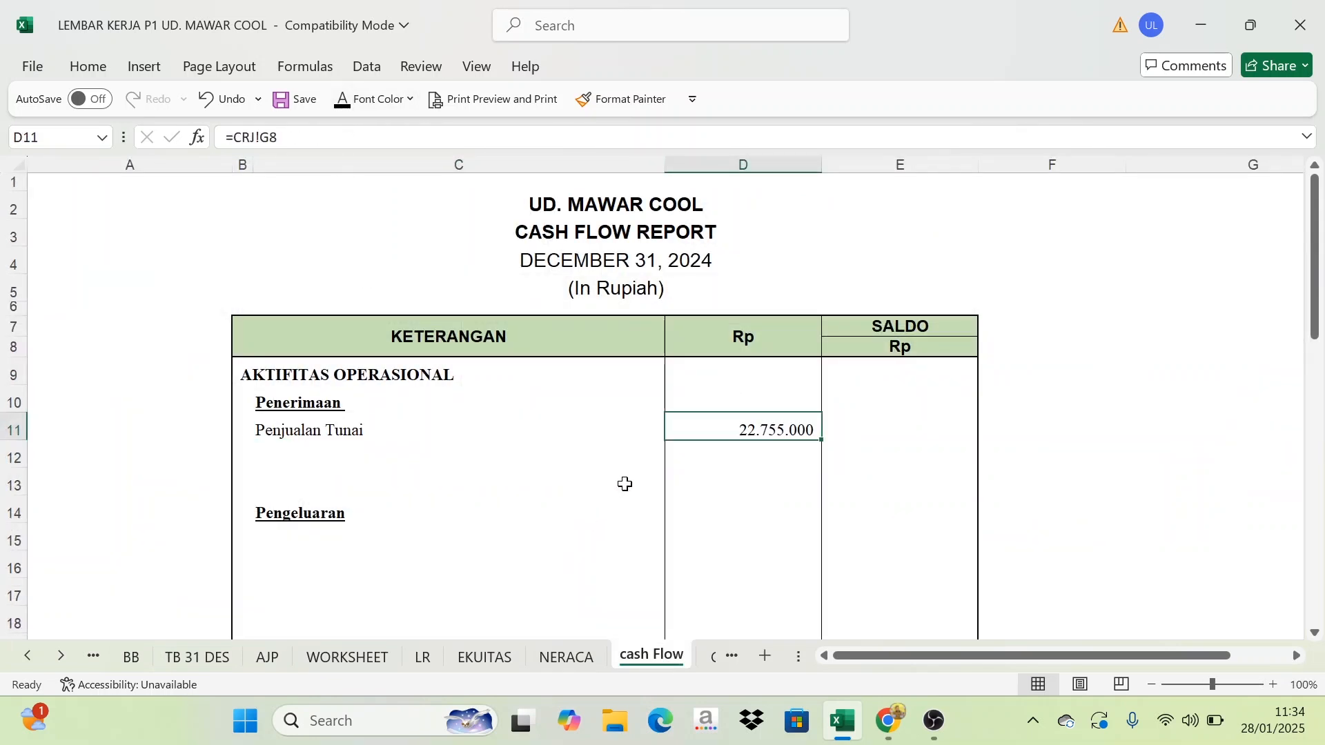
# On the CRJ sheet, compare the three store receipts in CASH IN BANK (G11:G13) with their ACCOUNT RECEIVABLE credits (K11:K13)
pyautogui.click(29, 657)
pyautogui.click(29, 657)
pyautogui.click(29, 657)
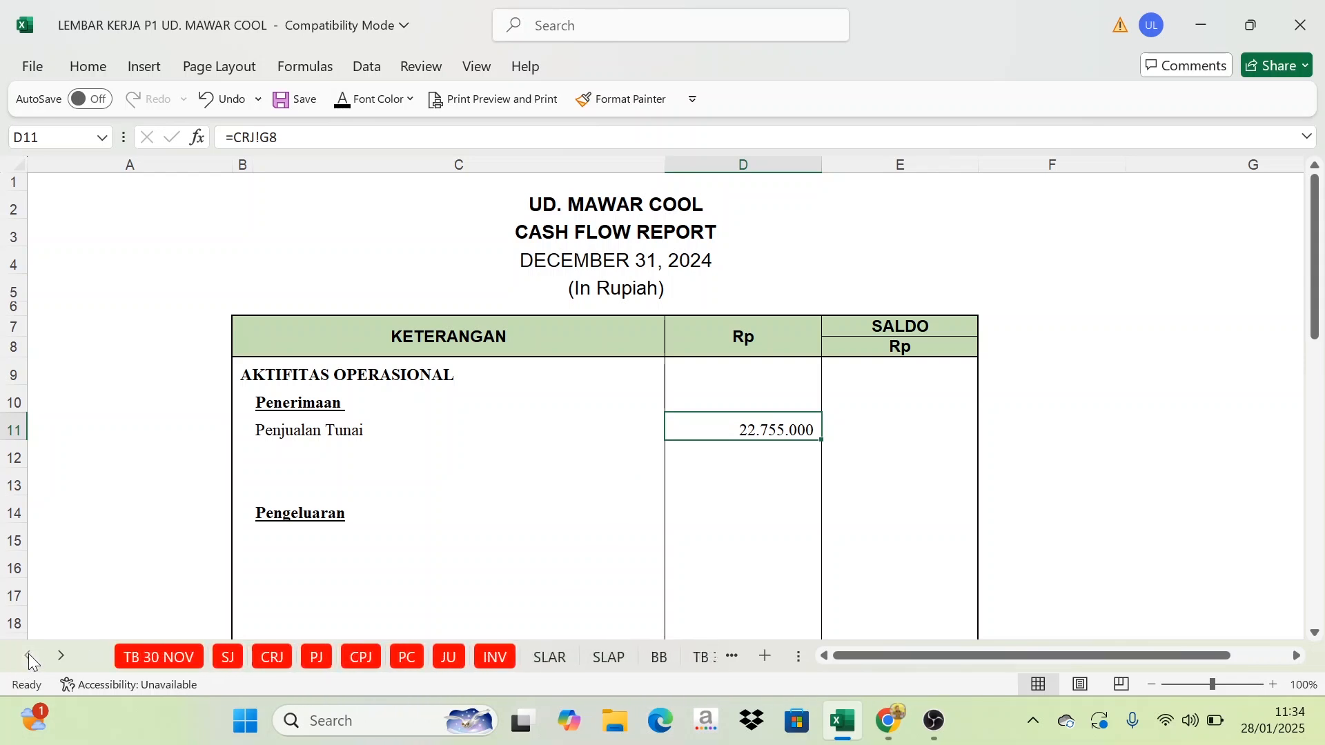
pyautogui.click(271, 657)
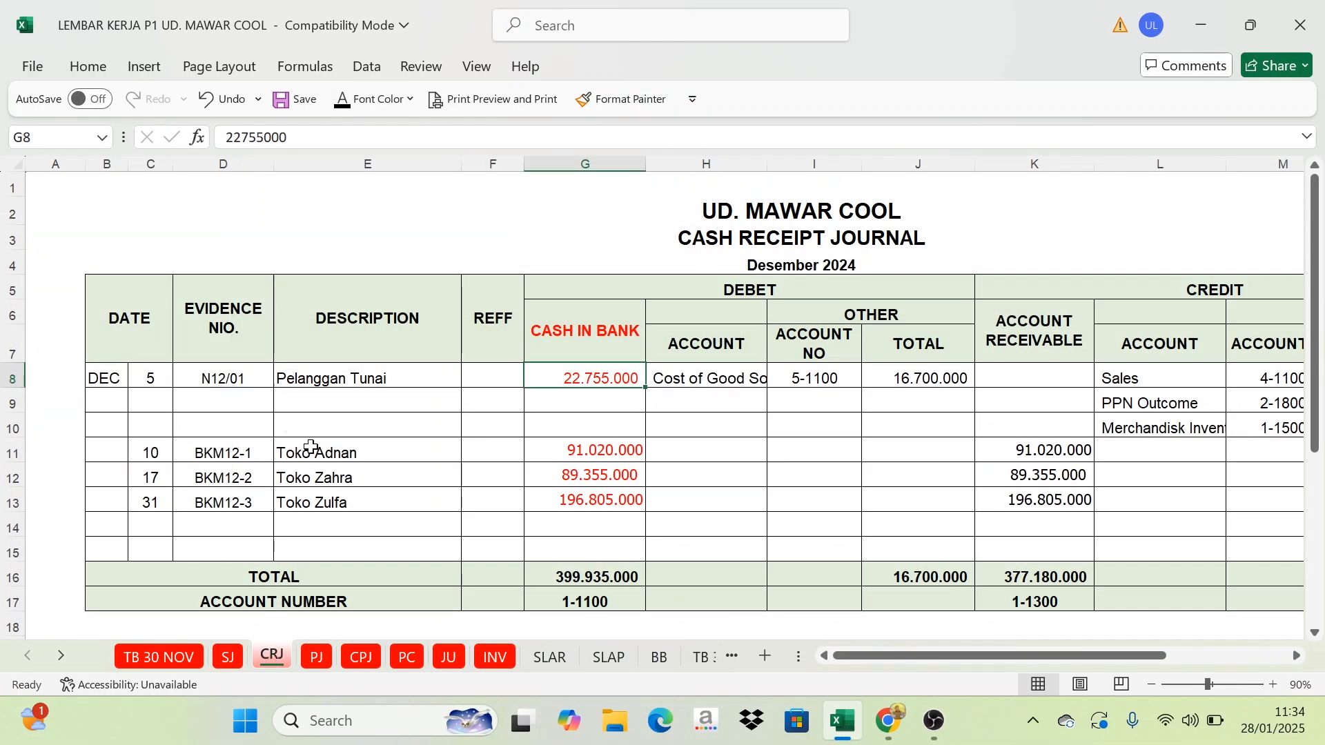
pyautogui.click(332, 458)
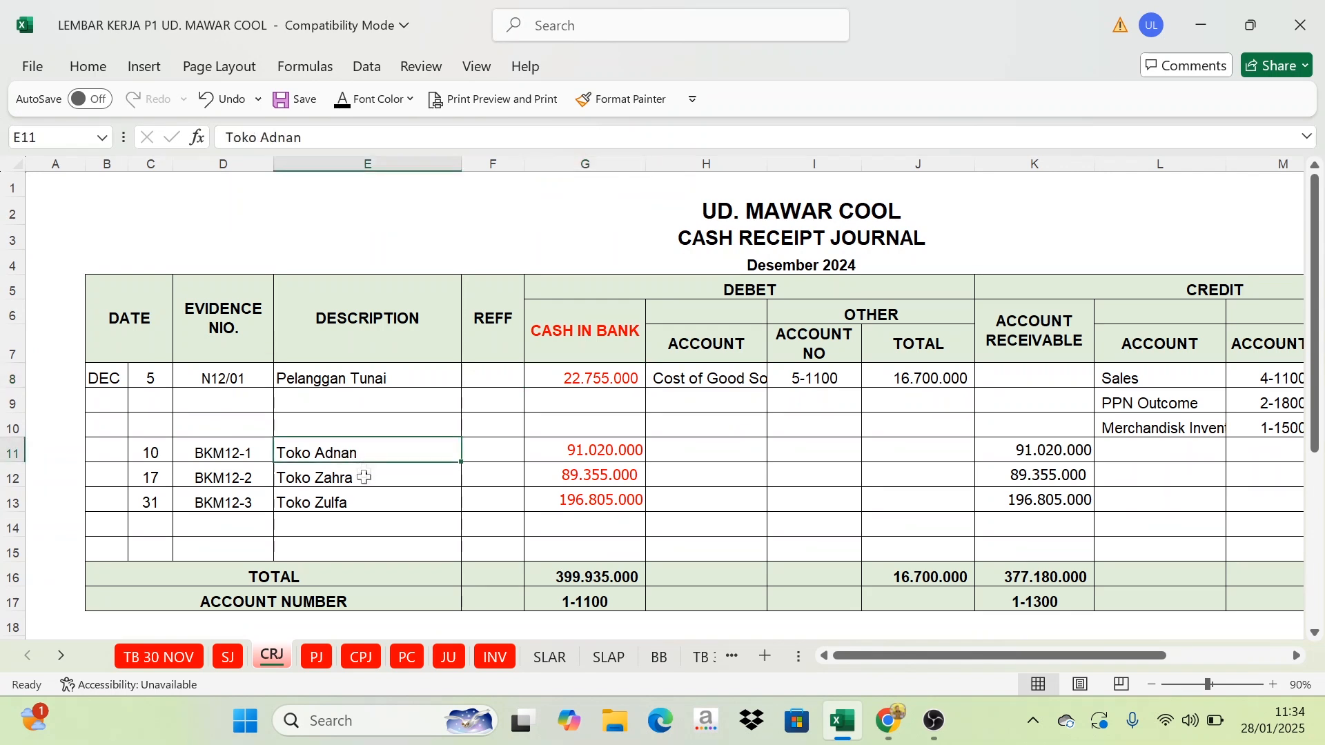
pyautogui.click(369, 477)
pyautogui.click(356, 503)
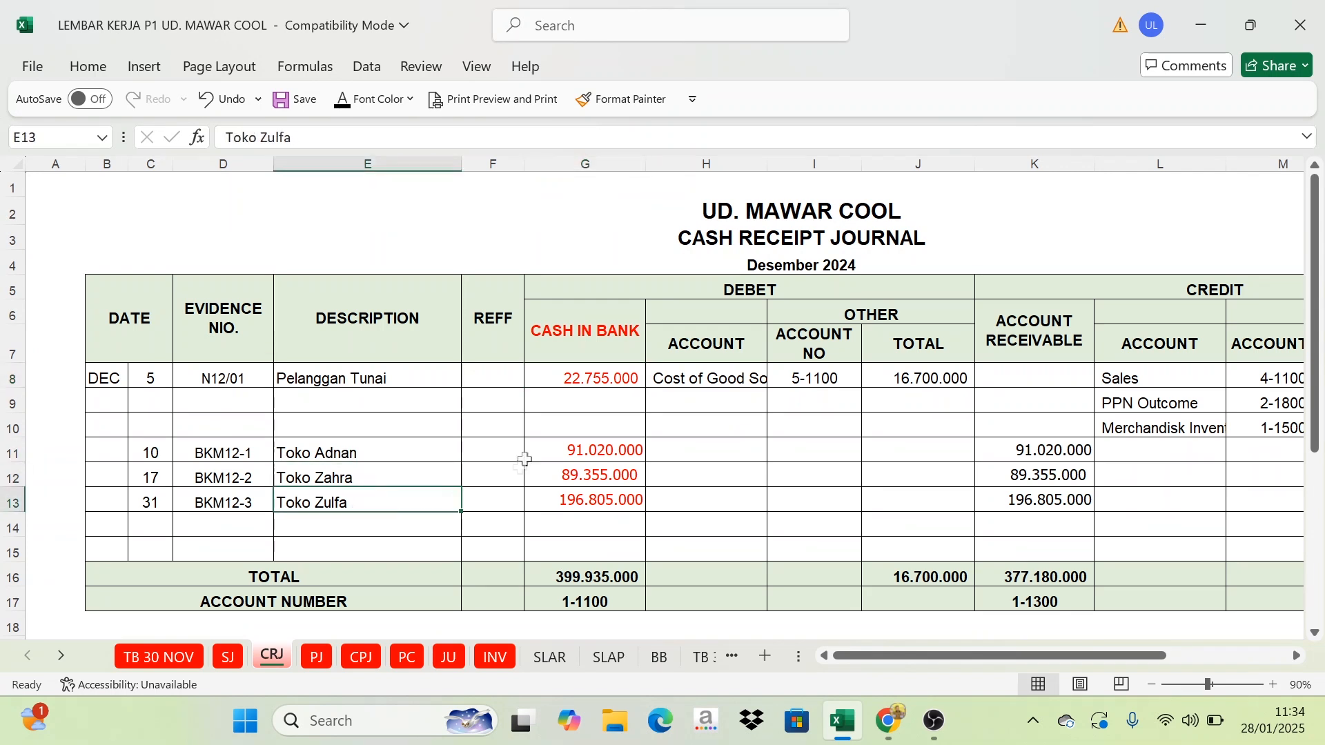
pyautogui.moveTo(583, 446); pyautogui.dragTo(579, 491)
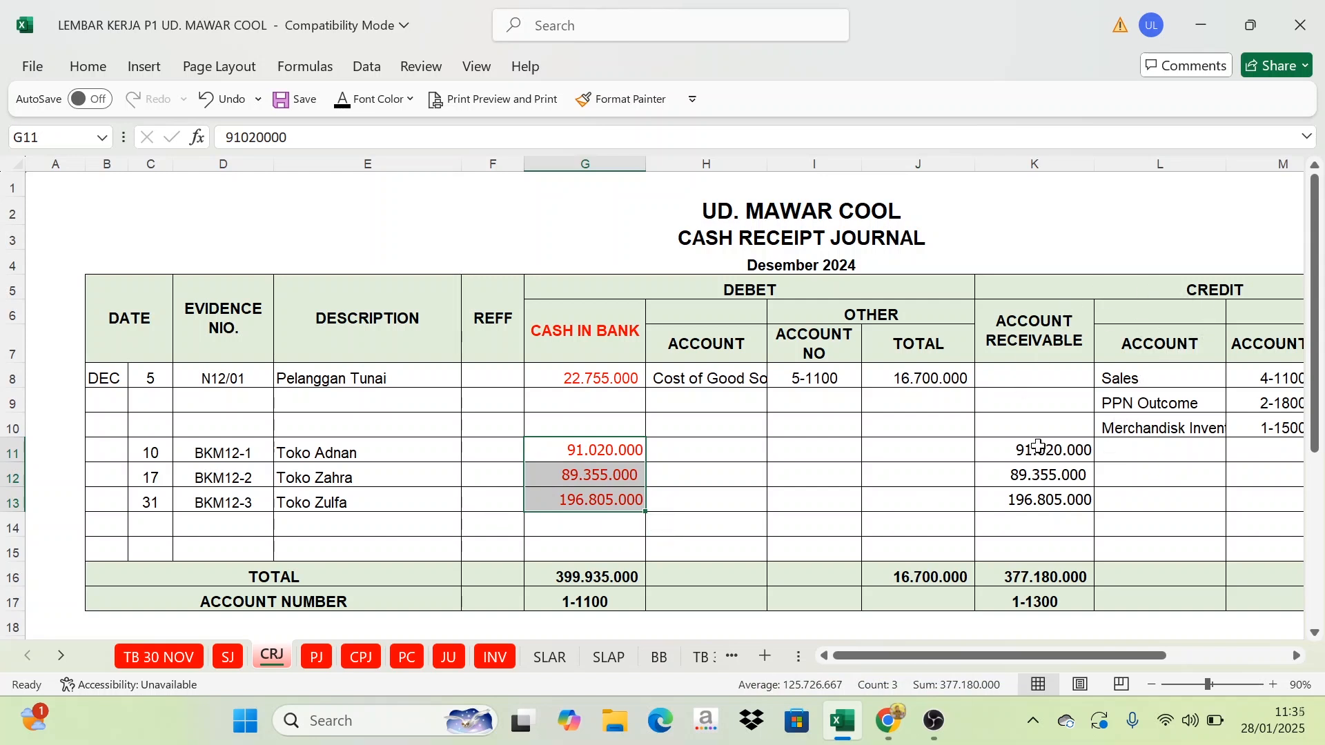
pyautogui.moveTo(1042, 450); pyautogui.dragTo(1051, 500)
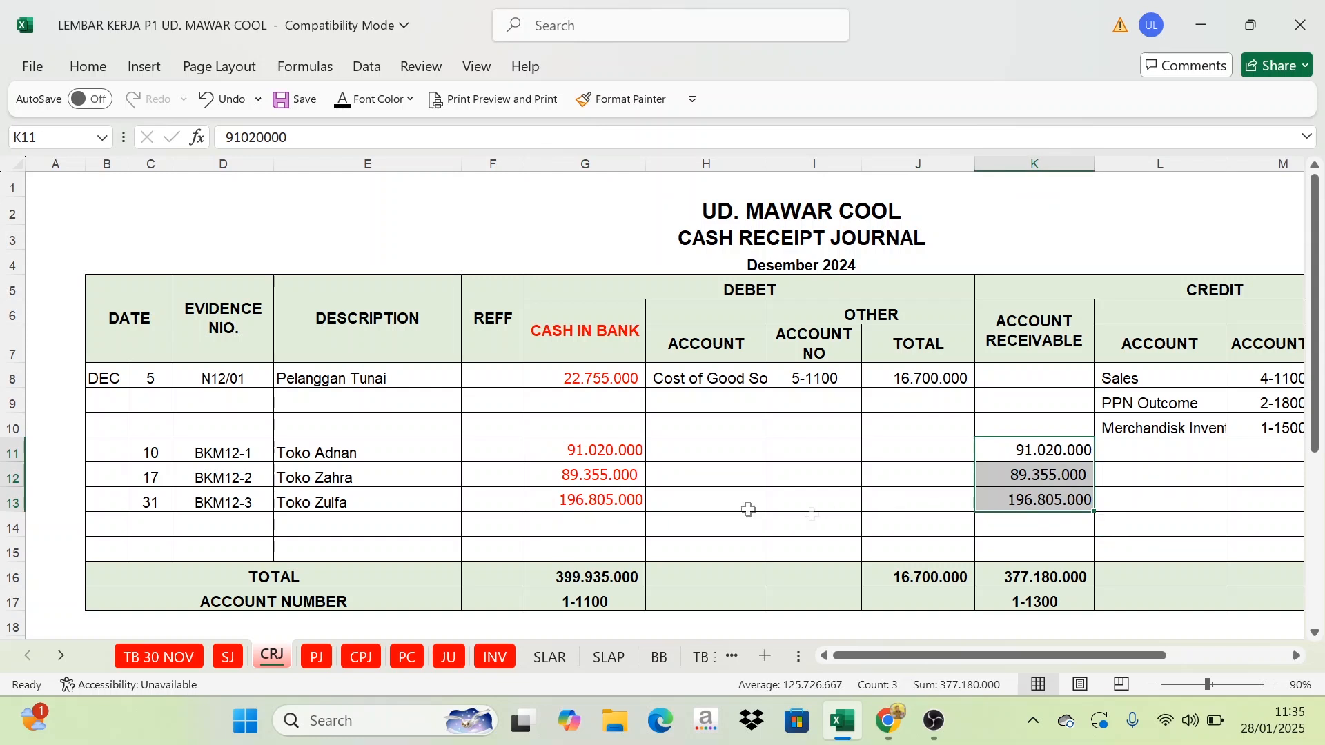
pyautogui.click(590, 450)
pyautogui.moveTo(590, 450); pyautogui.dragTo(595, 499)
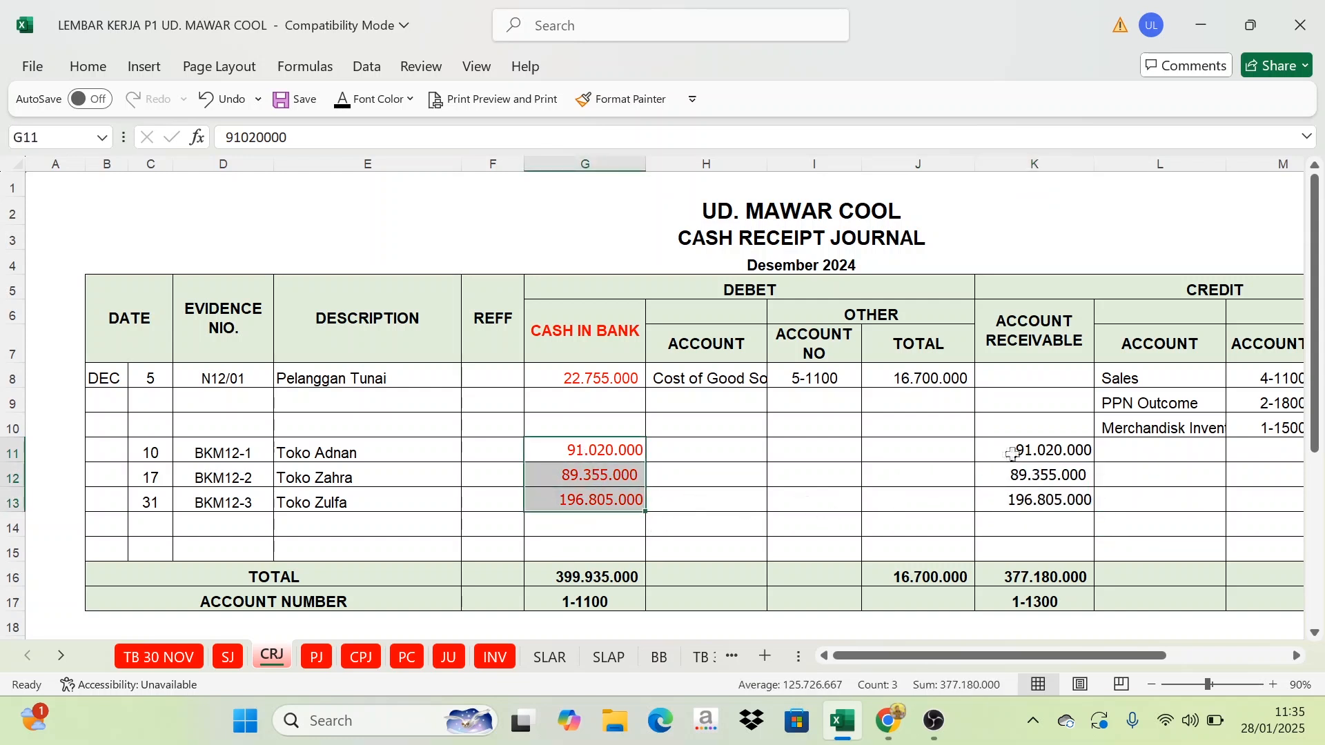
pyautogui.moveTo(1024, 449); pyautogui.dragTo(1020, 499)
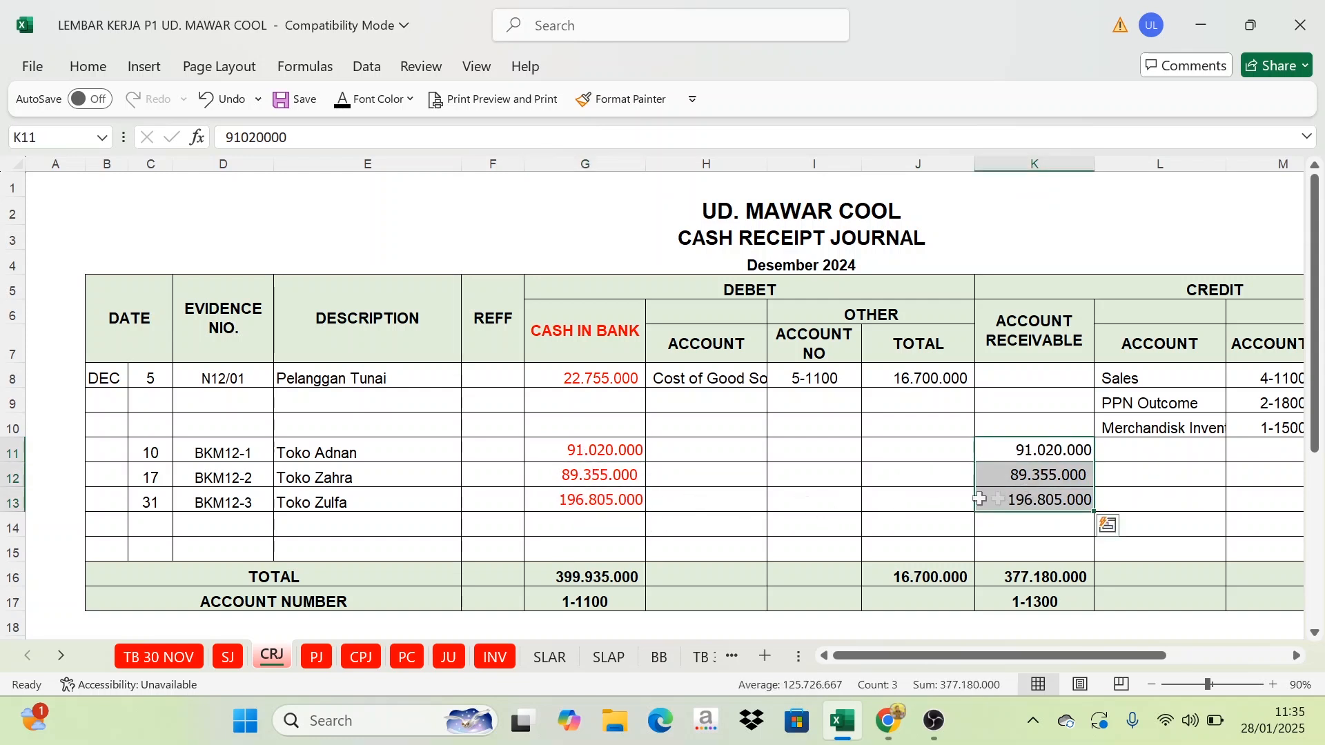
# Return to the cash Flow sheet and colour the hidden Penerimaan Piutang label in C12 black
pyautogui.click(62, 657)
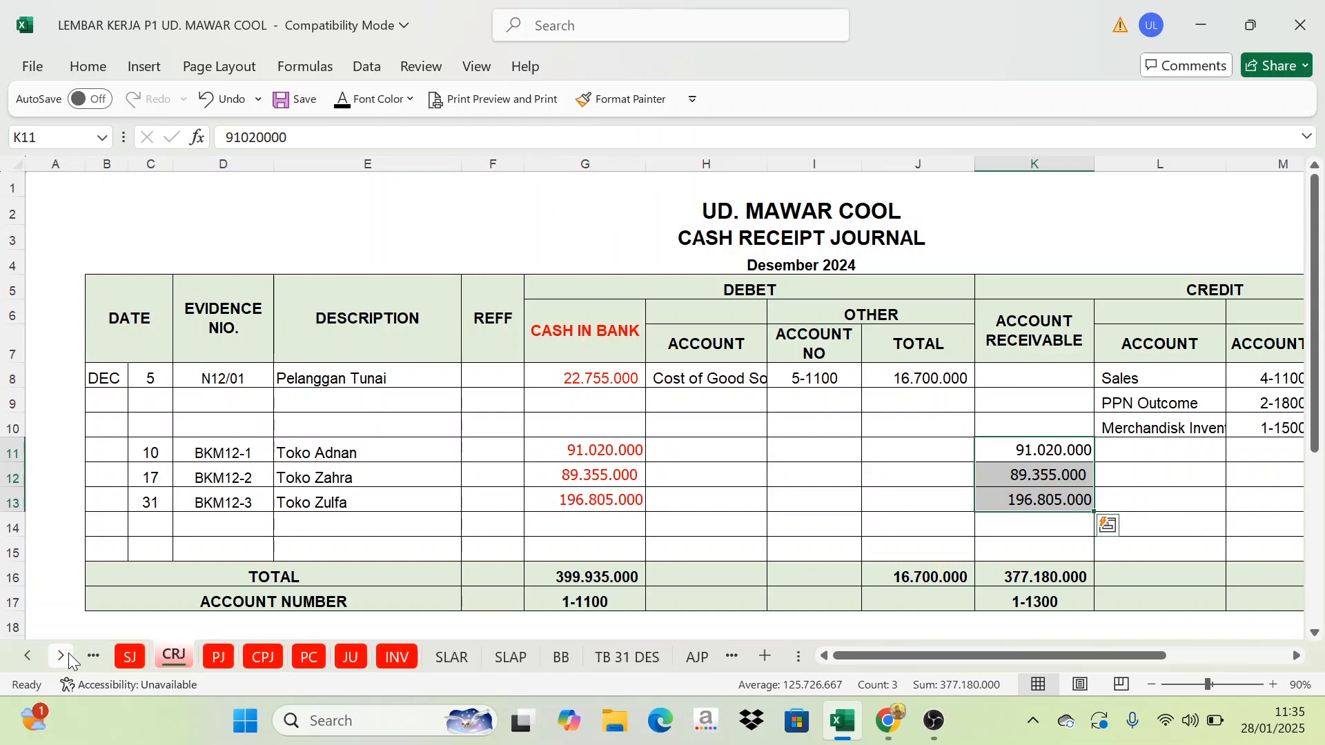
pyautogui.click(62, 657)
pyautogui.click(62, 657)
pyautogui.click(62, 657)
pyautogui.click(62, 657)
pyautogui.click(62, 657)
pyautogui.click(62, 657)
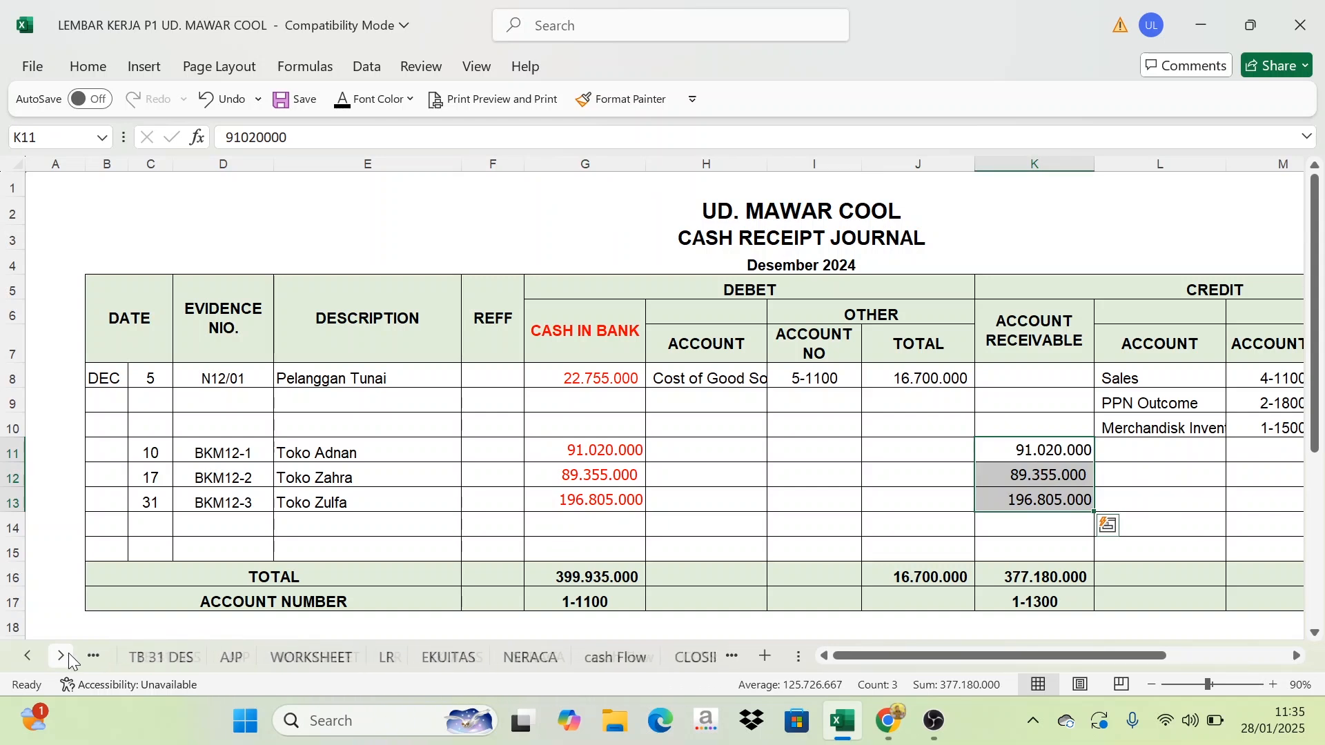
pyautogui.click(62, 657)
pyautogui.click(62, 657)
pyautogui.click(452, 659)
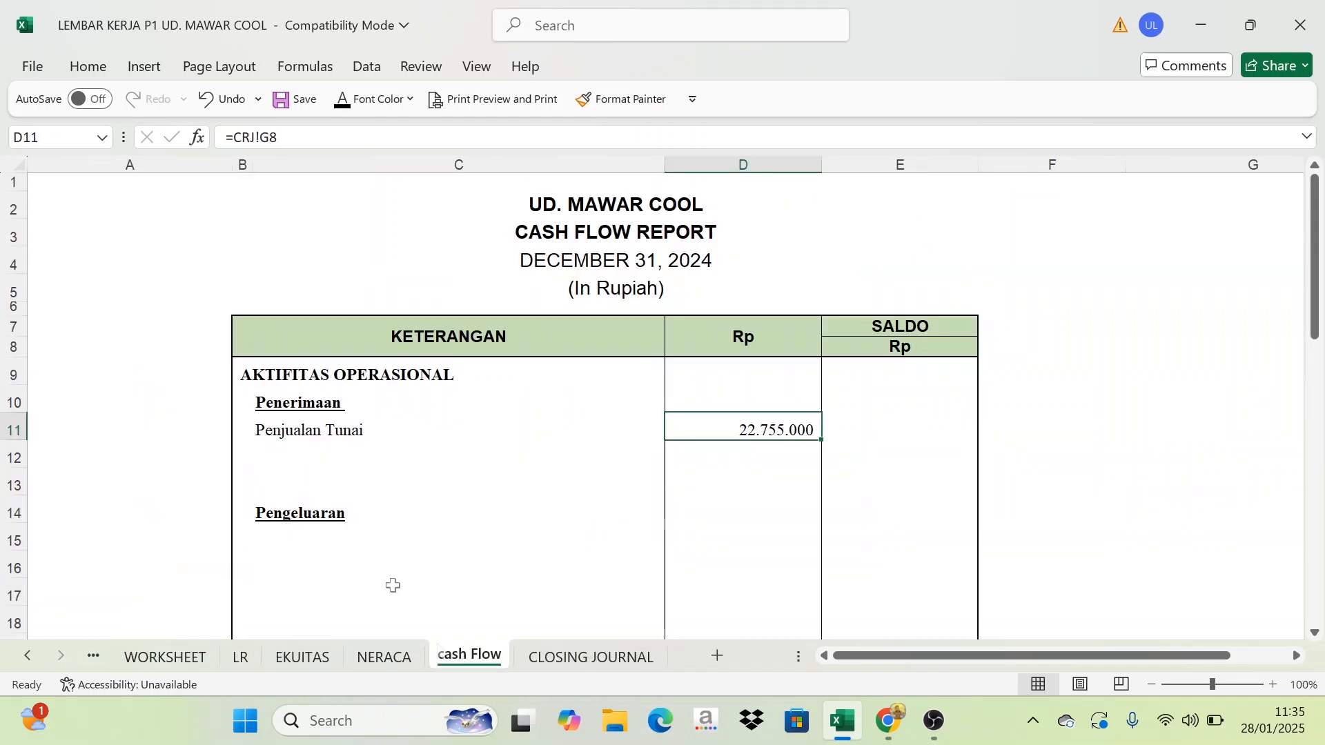
pyautogui.click(291, 452)
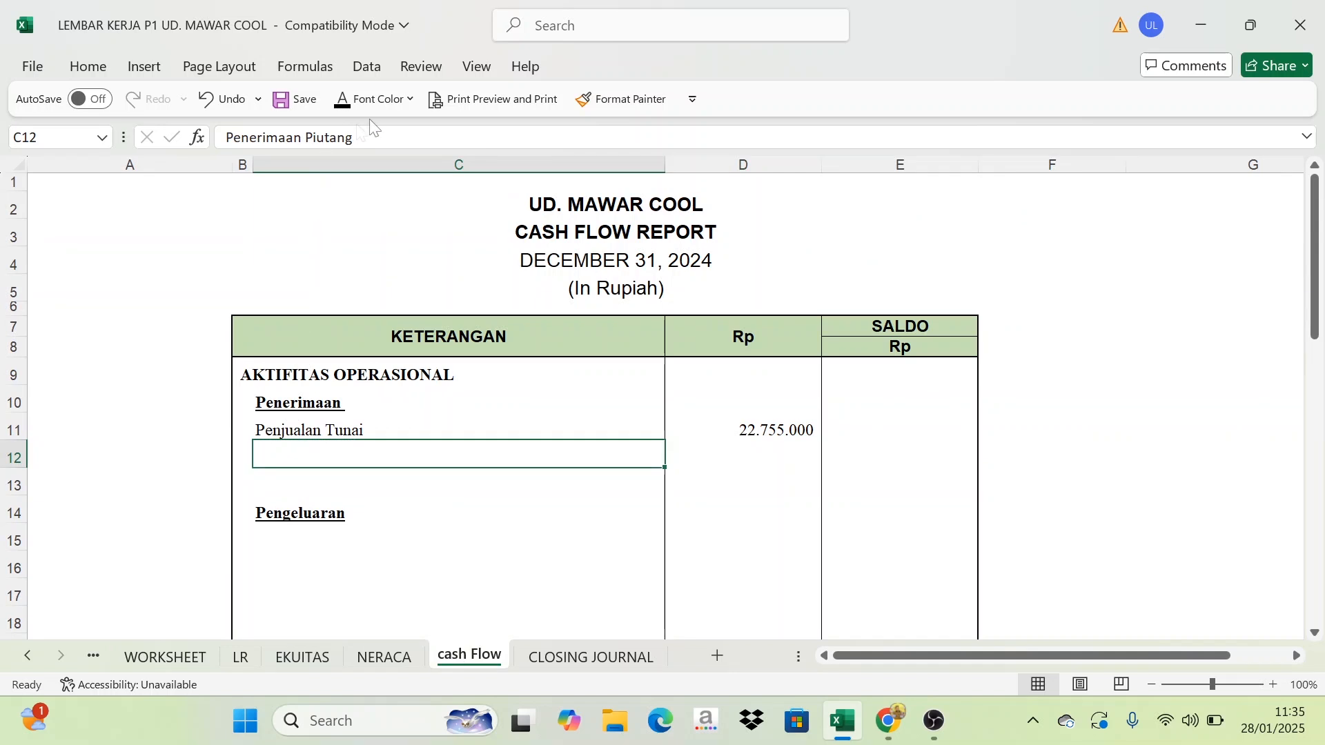
pyautogui.click(342, 100)
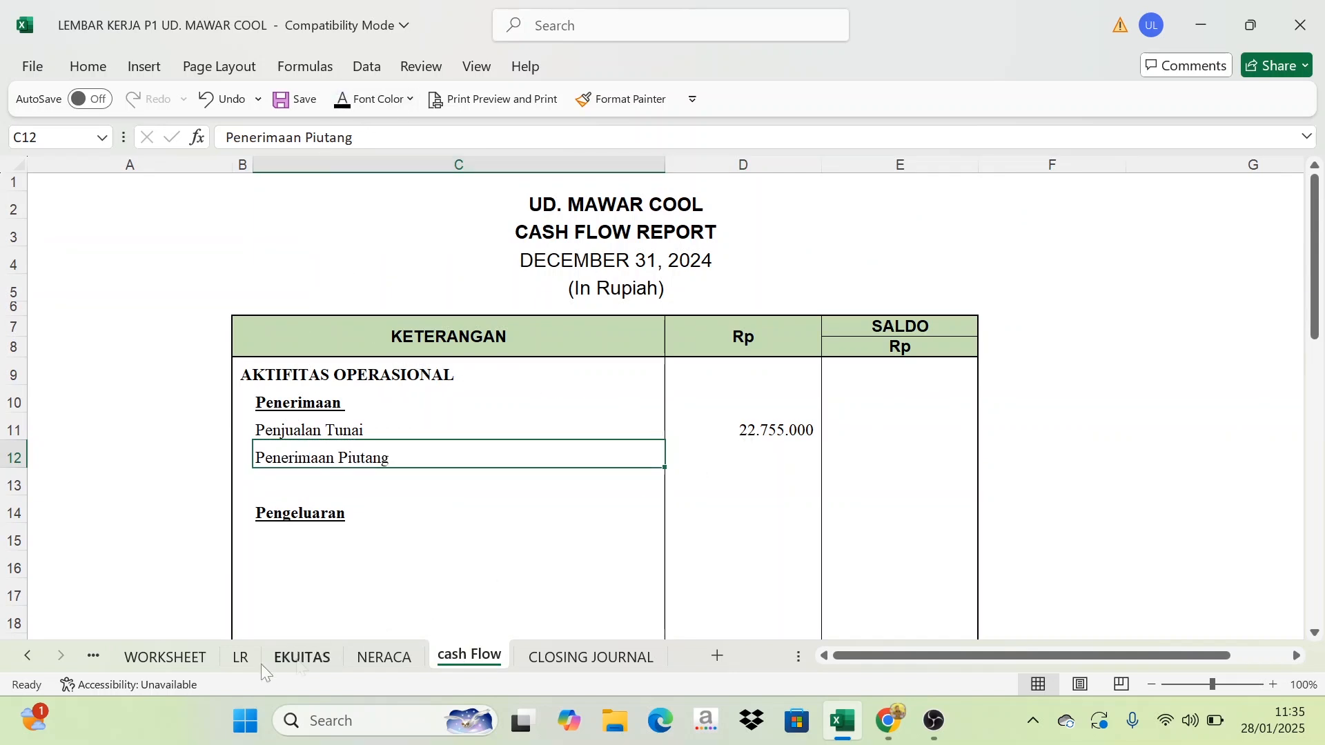
# Check the formula in D12, =SUM(CRJ!G11:G13), against the three CASH IN BANK receipts in G11:G13 on the CRJ sheet
pyautogui.click(721, 457)
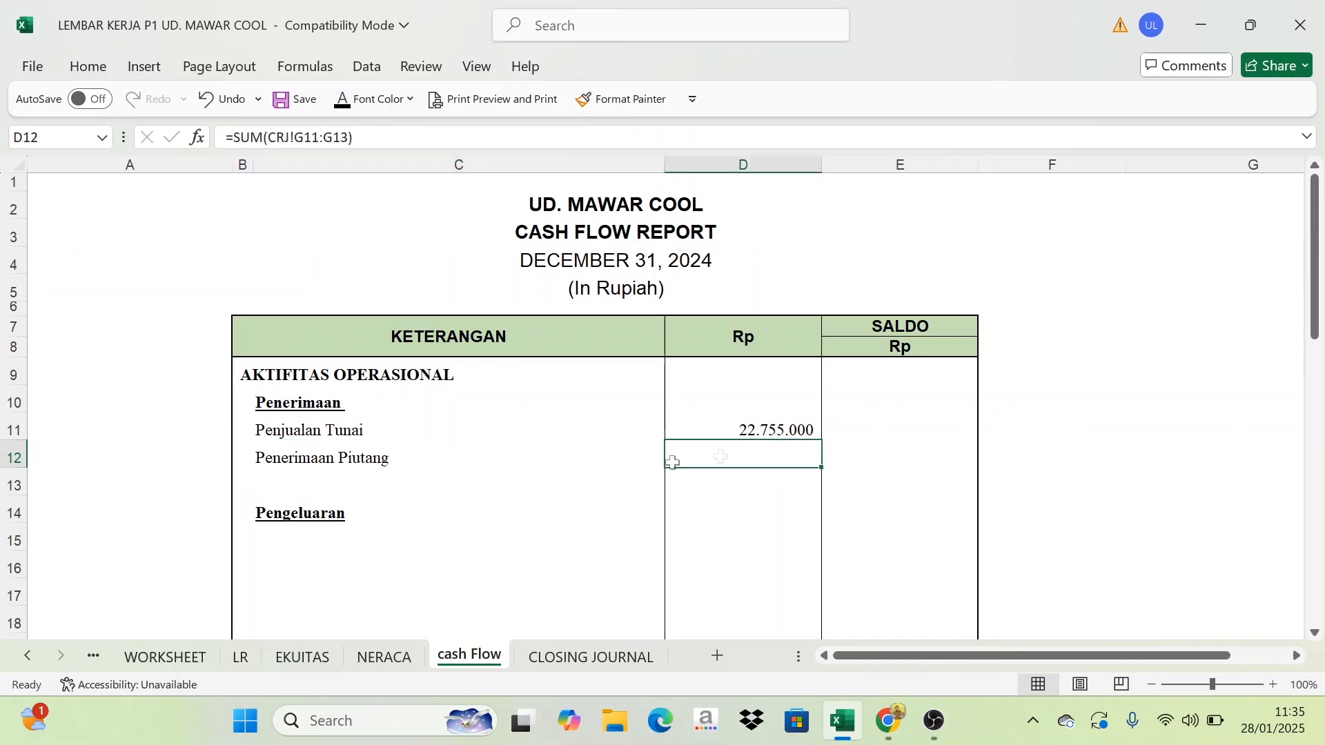
pyautogui.click(26, 659)
pyautogui.click(29, 659)
pyautogui.click(29, 659)
pyautogui.click(29, 659)
pyautogui.click(29, 659)
pyautogui.click(29, 659)
pyautogui.click(29, 659)
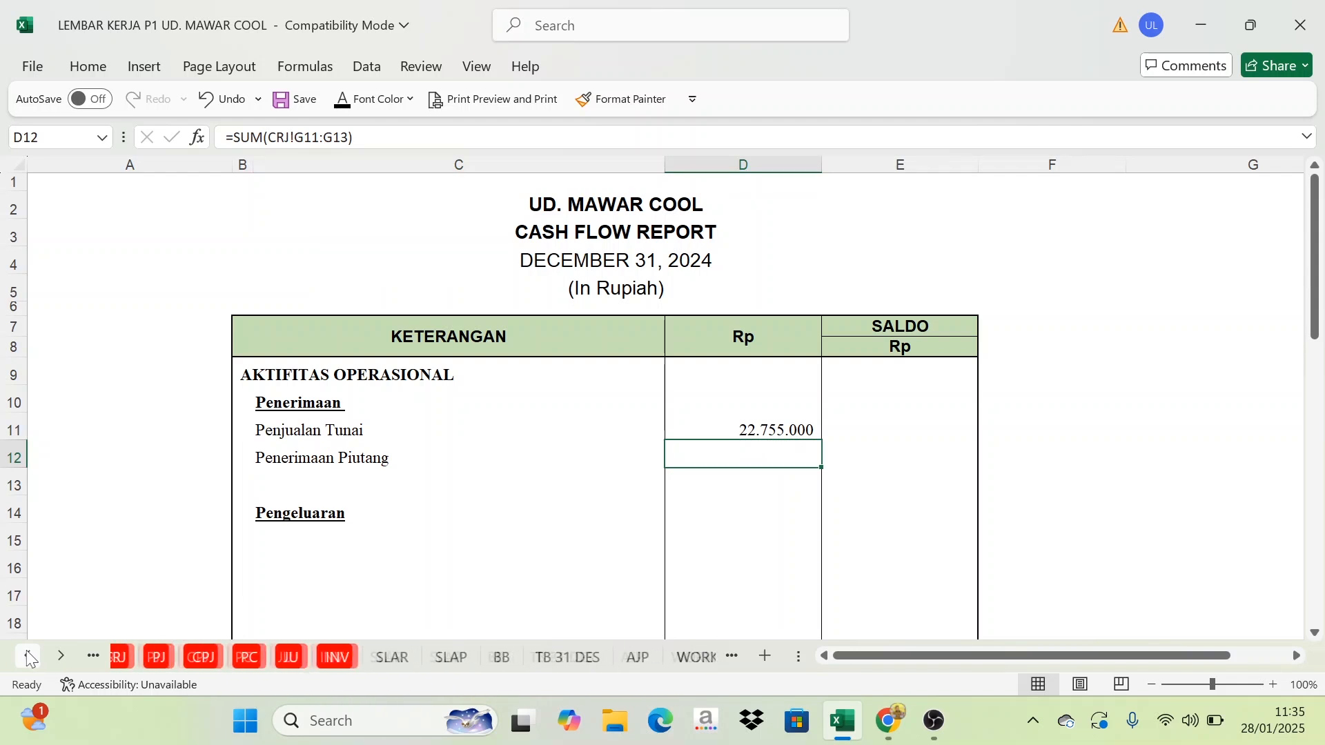
pyautogui.click(28, 659)
pyautogui.click(29, 659)
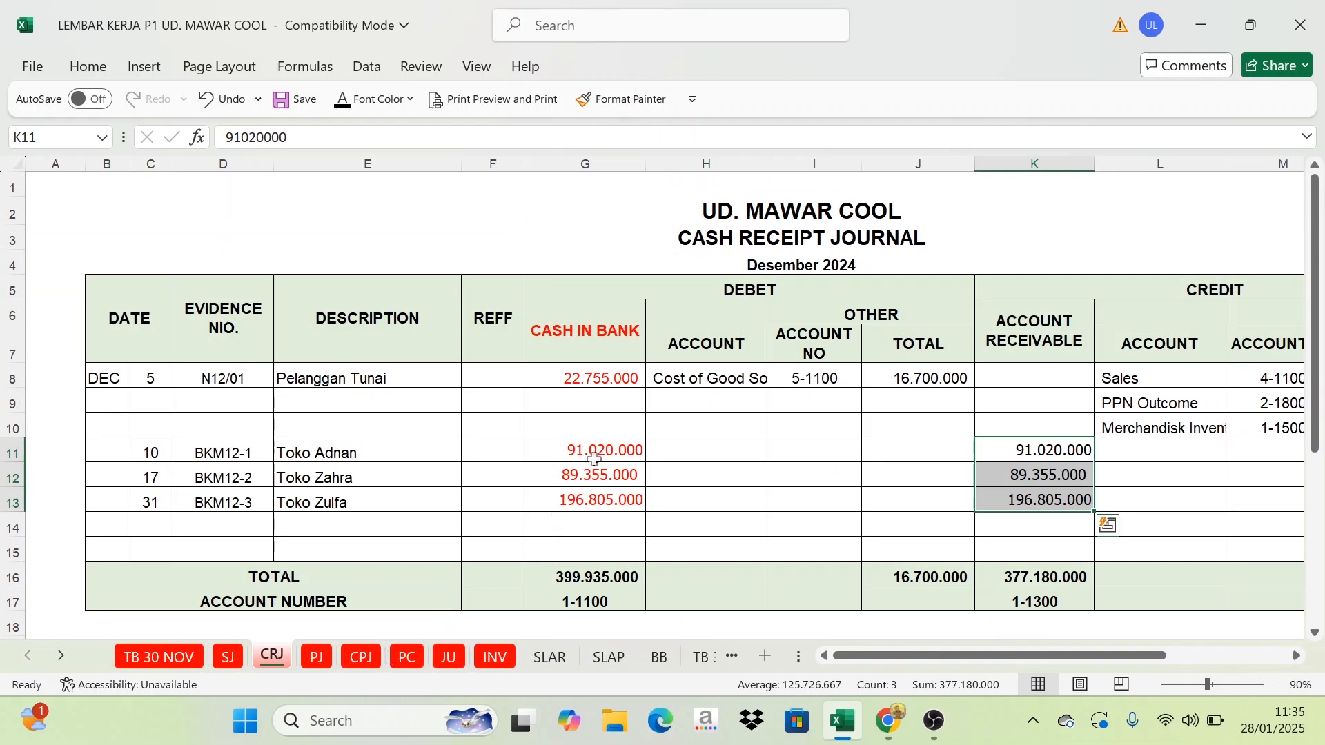
pyautogui.click(604, 452)
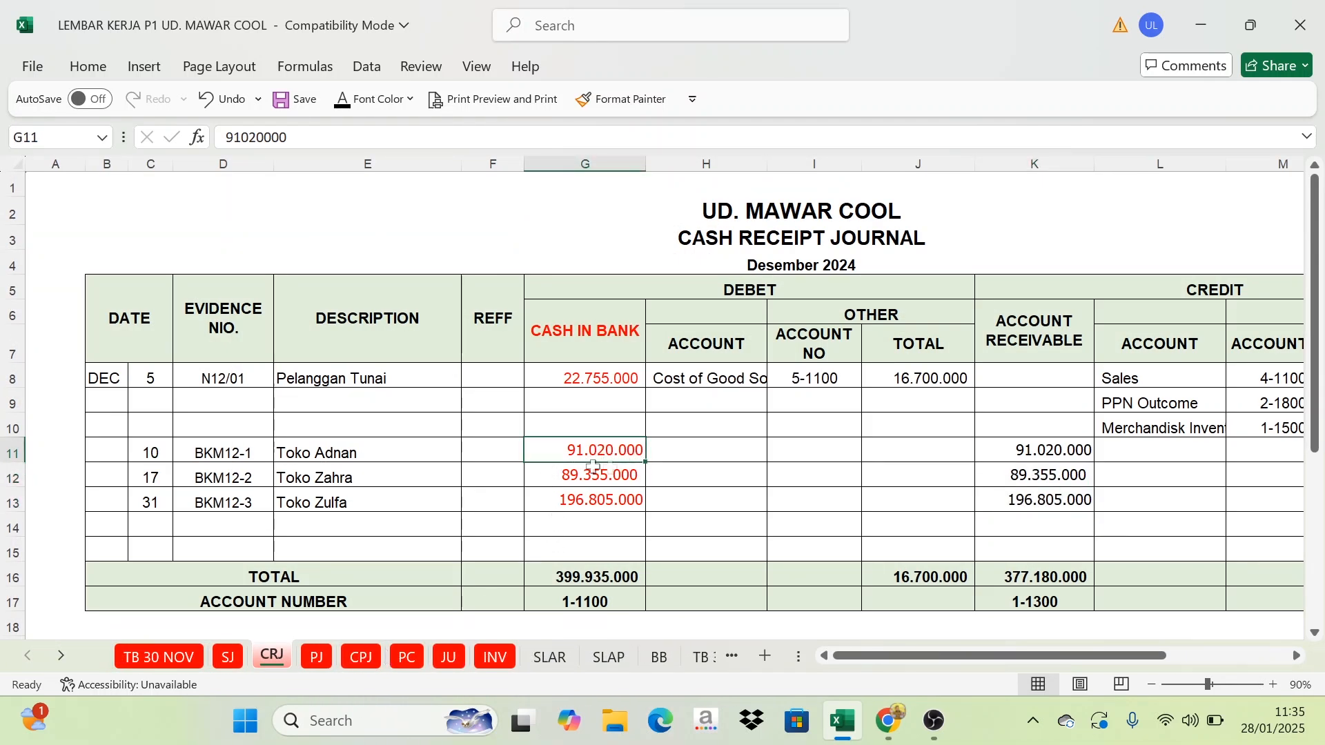
pyautogui.click(600, 474)
pyautogui.moveTo(588, 448); pyautogui.dragTo(595, 510)
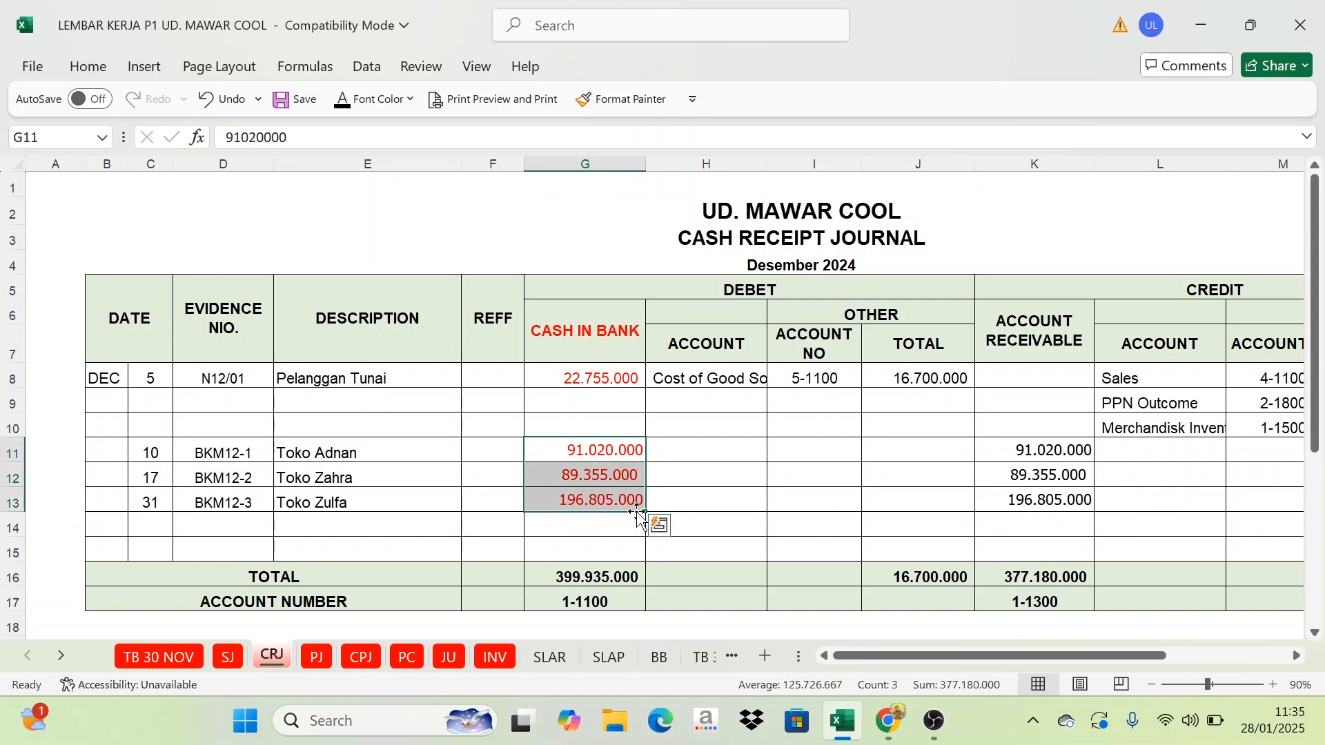
# Return to the cash Flow sheet and make the Penerimaan Piutang amount in D12 visible in black
pyautogui.click(60, 662)
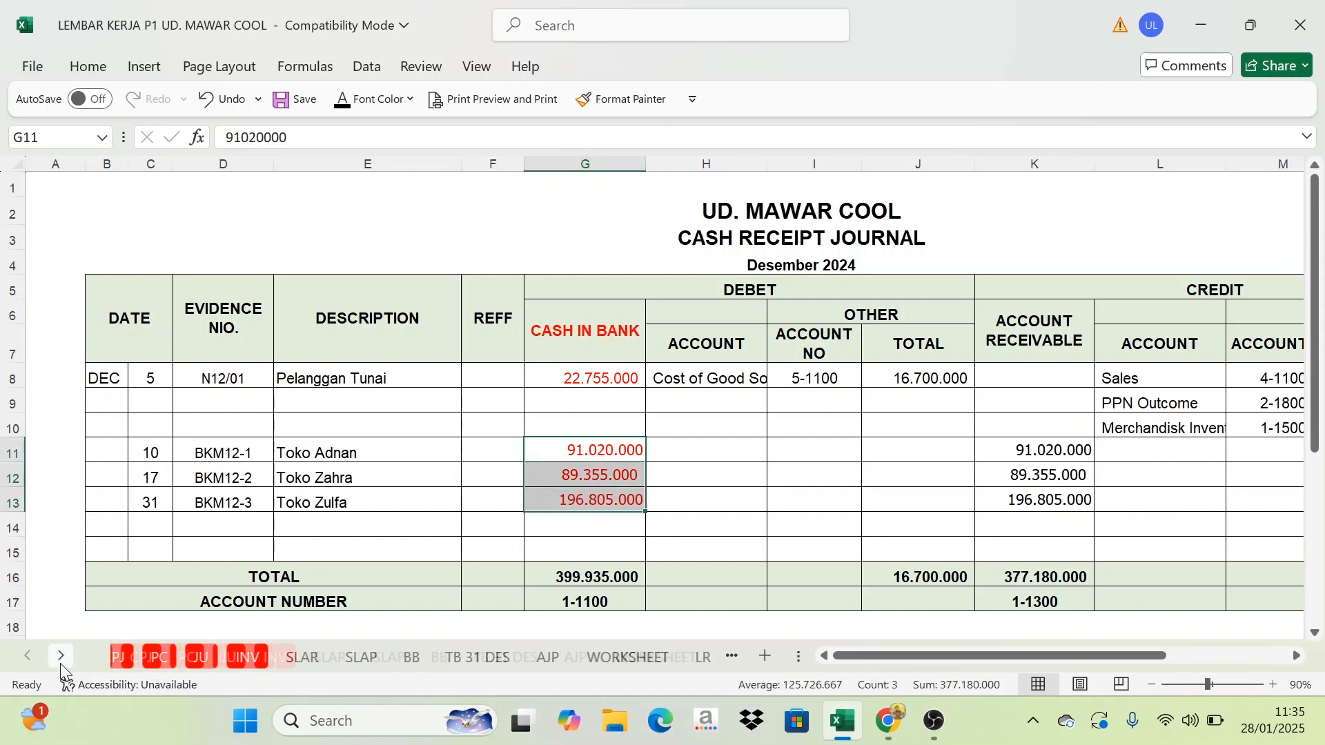
pyautogui.click(61, 663)
pyautogui.click(60, 662)
pyautogui.click(60, 662)
pyautogui.click(60, 662)
pyautogui.click(60, 662)
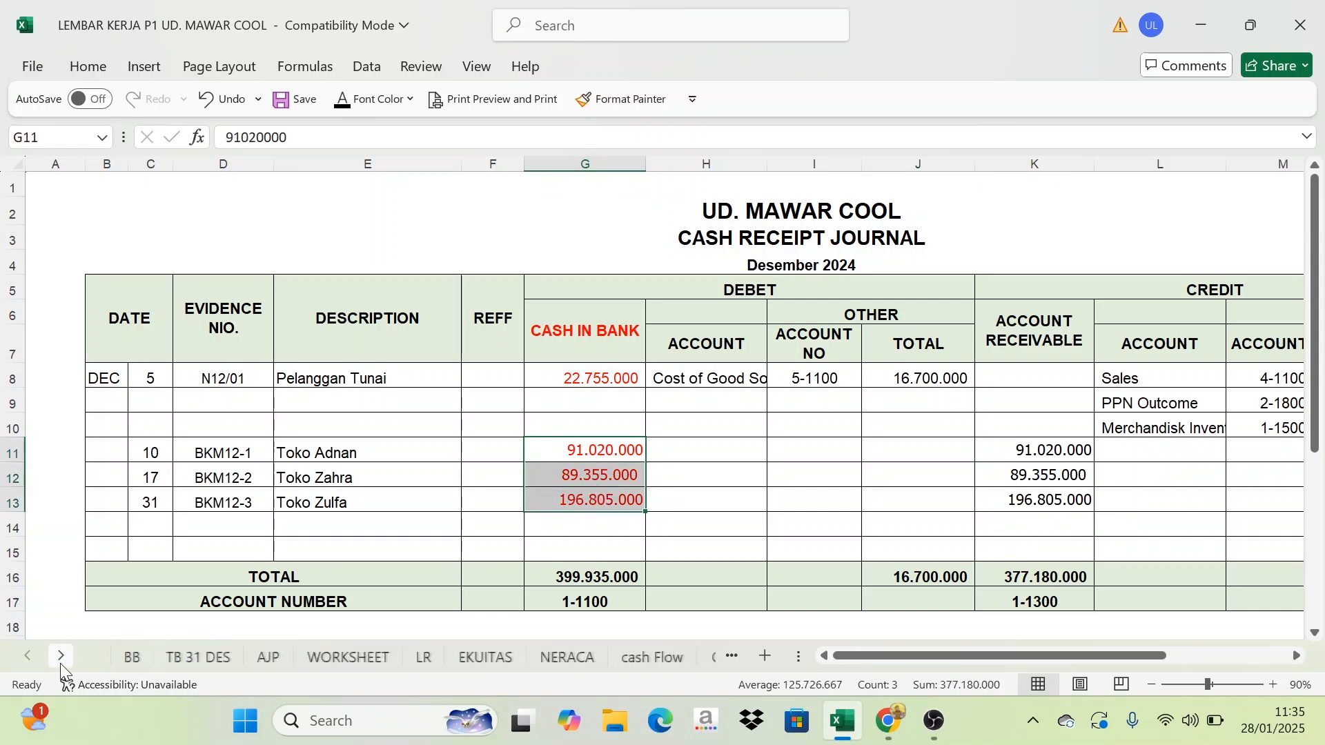
pyautogui.click(623, 659)
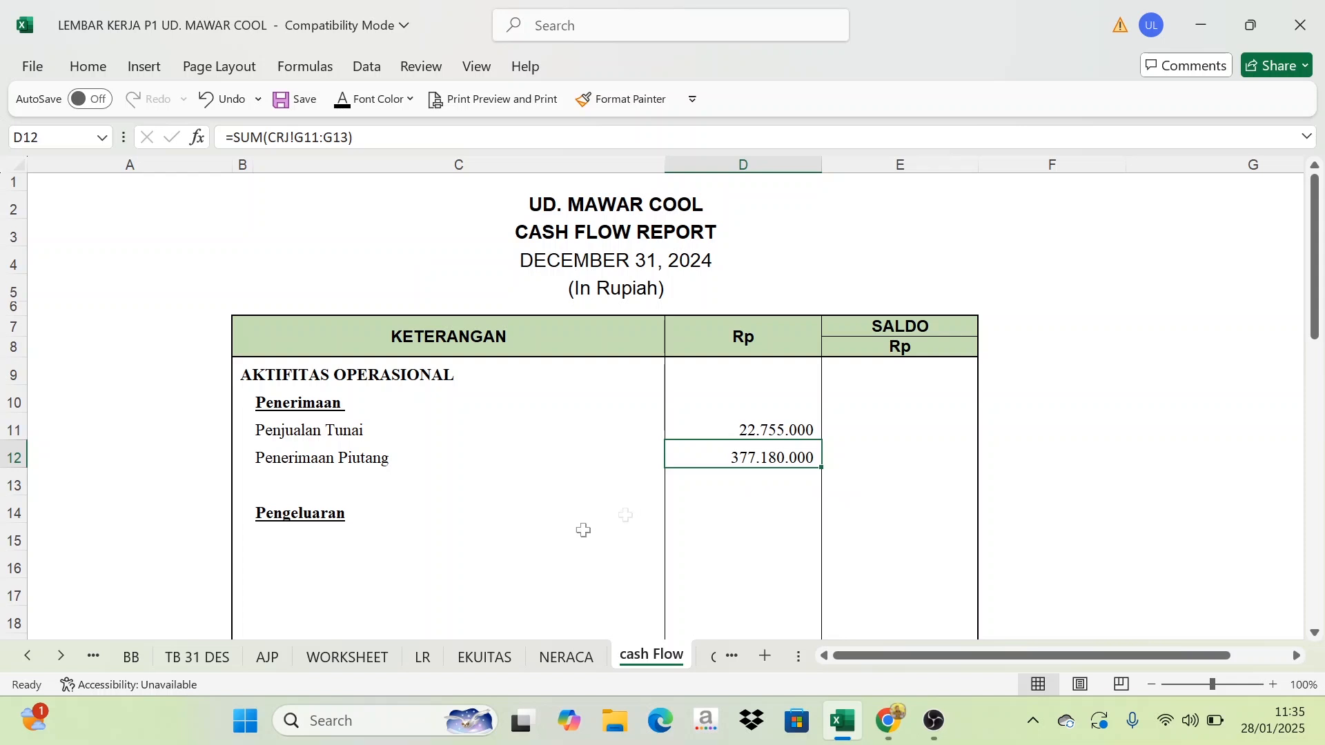
pyautogui.scroll(-2, 345, 529)
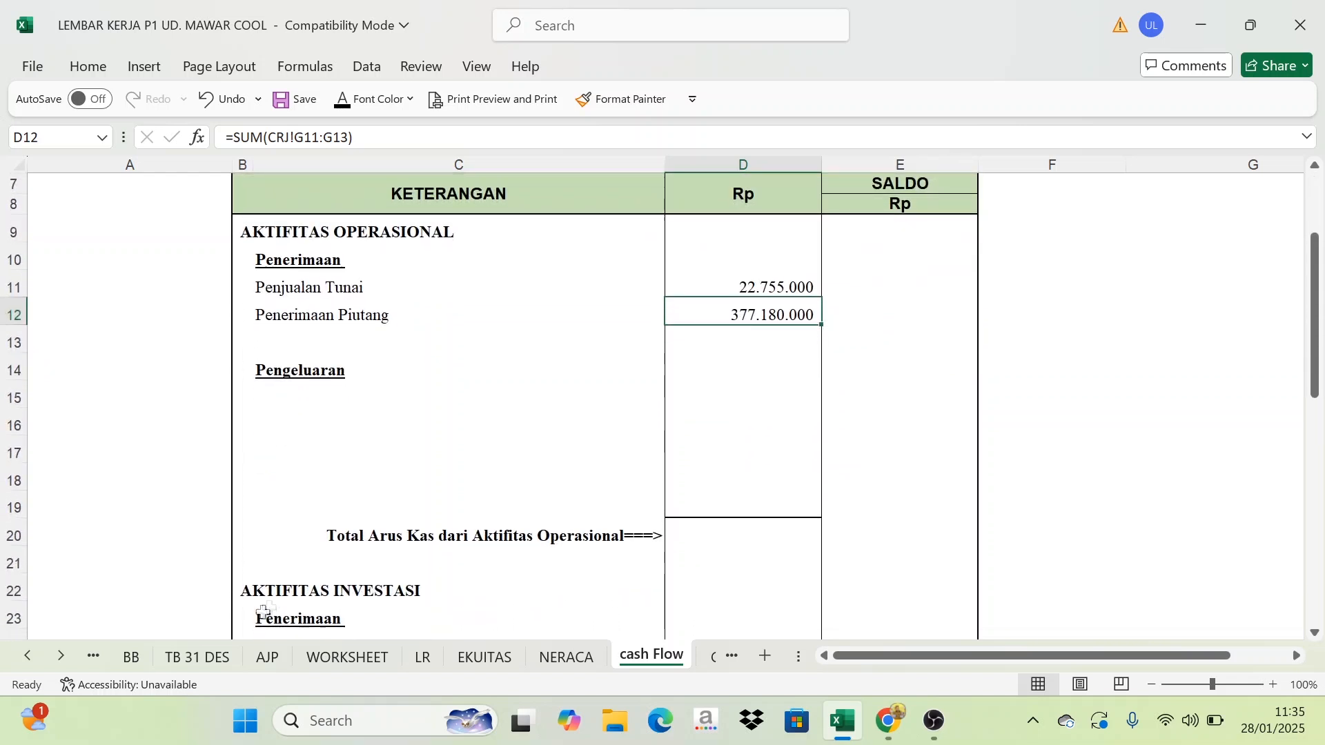
# Open the CRJ sheet and review the recorded receipts in the CASH IN BANK column, G8:G14
pyautogui.scroll(1, 345, 529)
pyautogui.click(23, 661)
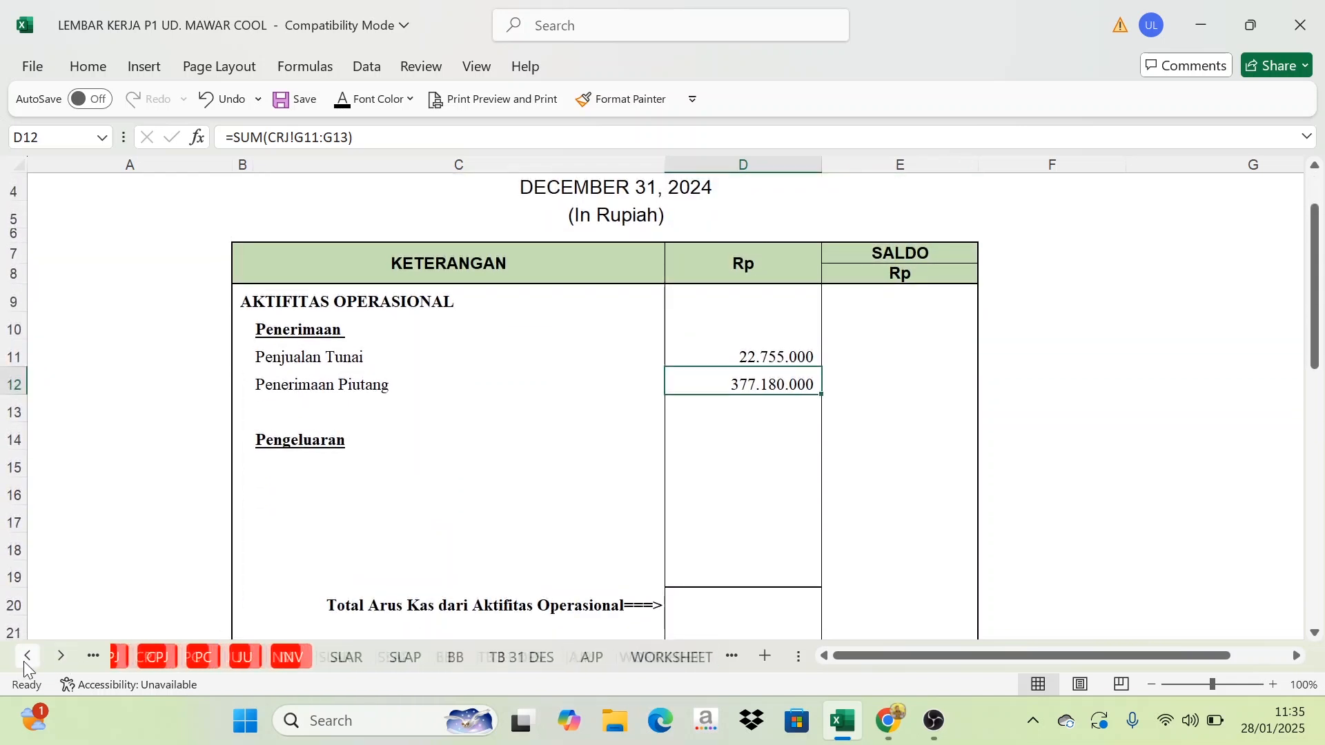
pyautogui.click(279, 657)
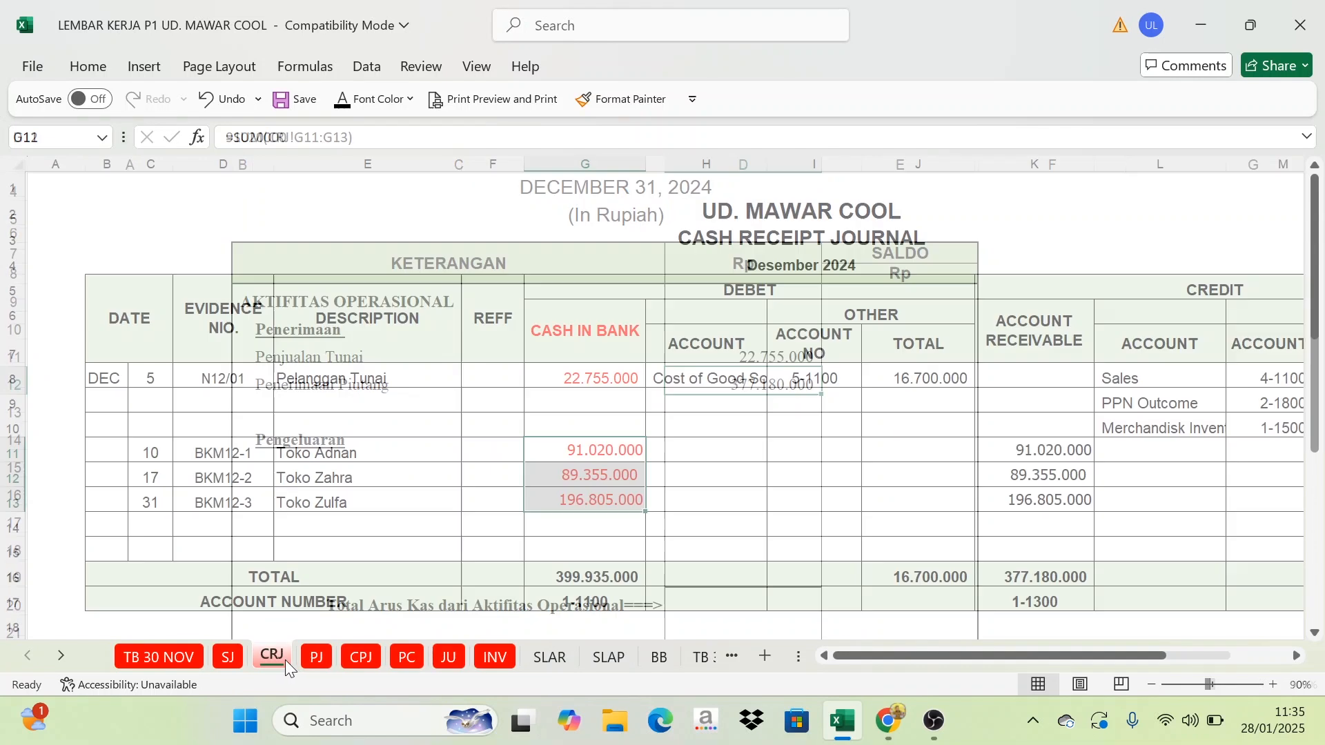
pyautogui.click(597, 421)
pyautogui.moveTo(604, 368); pyautogui.dragTo(586, 528)
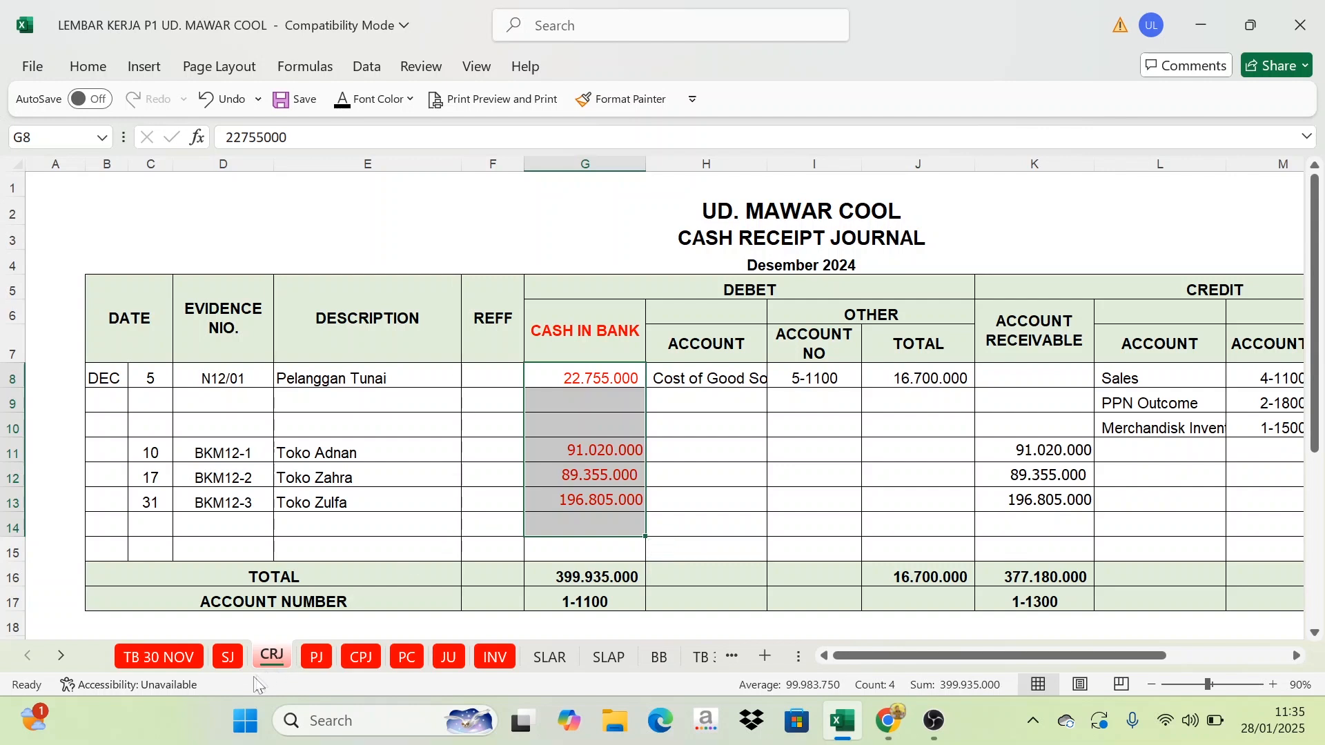
# Open the CPJ sheet and colour the CASH IN BANK payment amounts in L8:L14 red
pyautogui.click(362, 662)
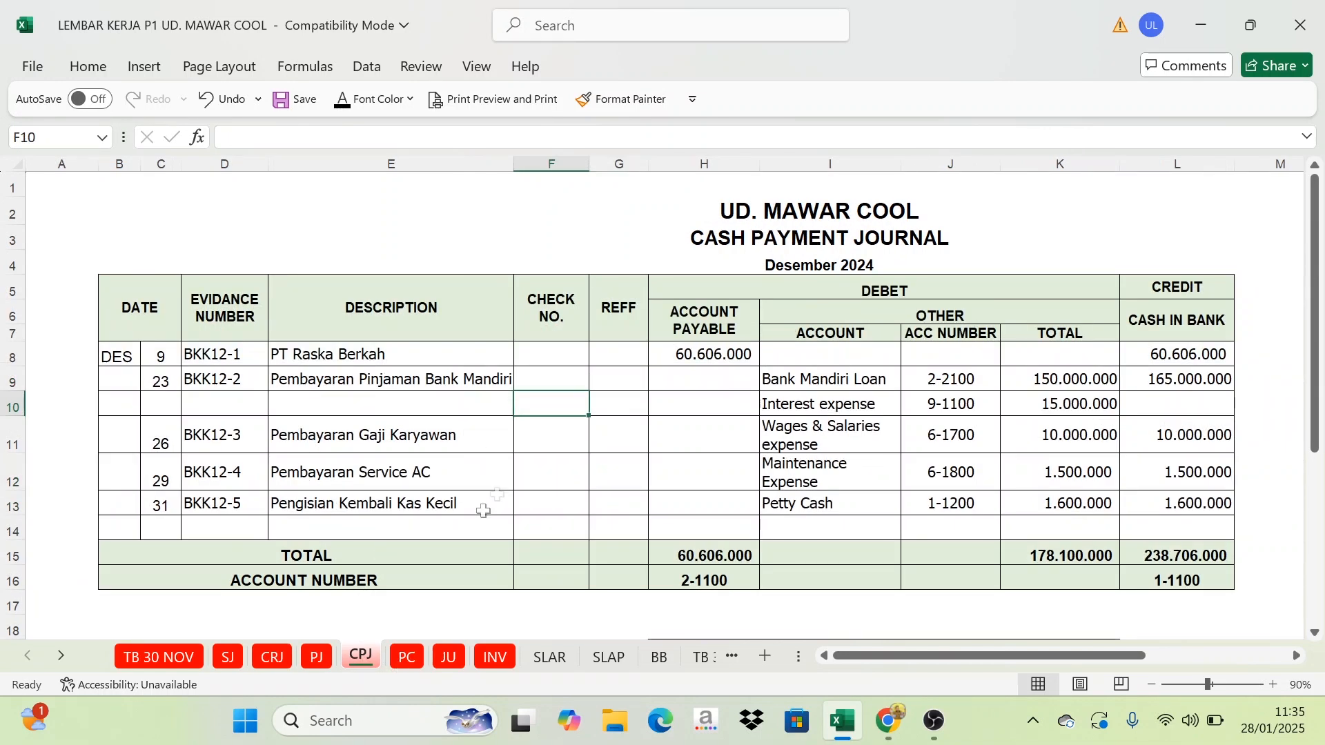
pyautogui.click(407, 660)
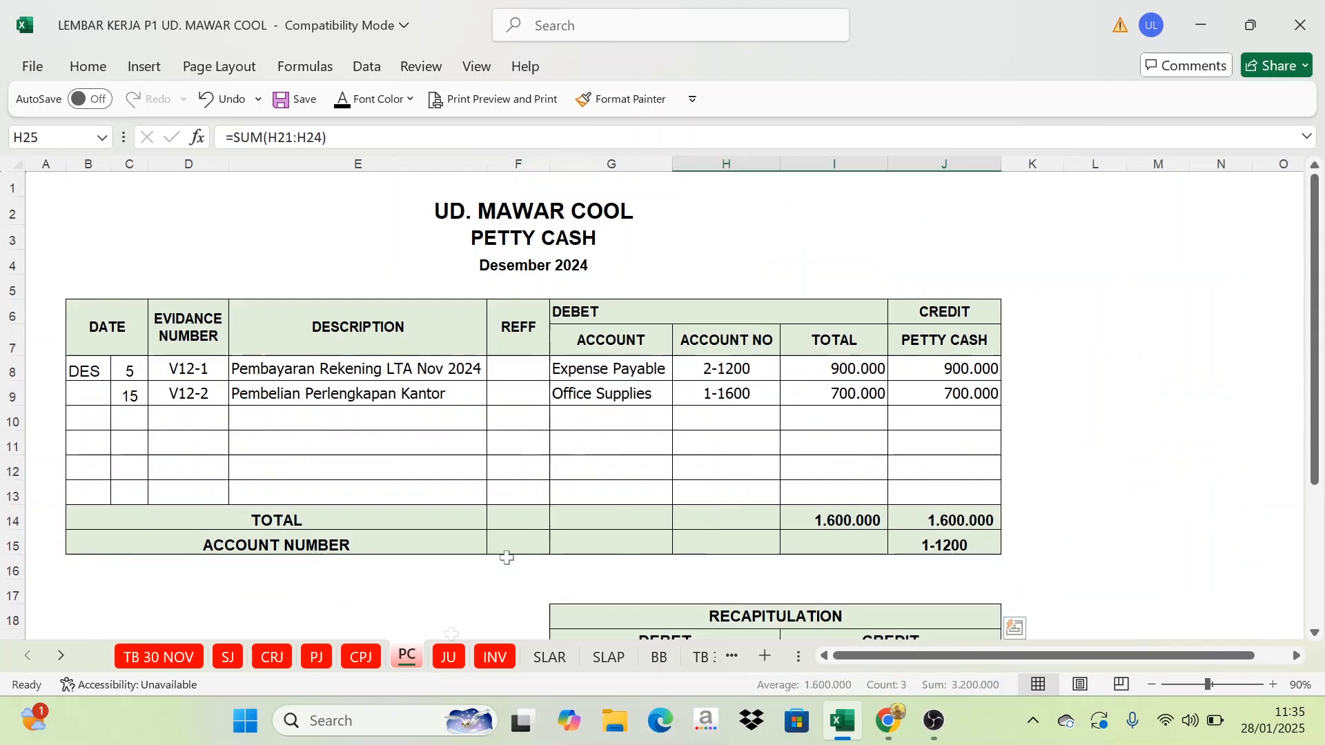
pyautogui.click(361, 660)
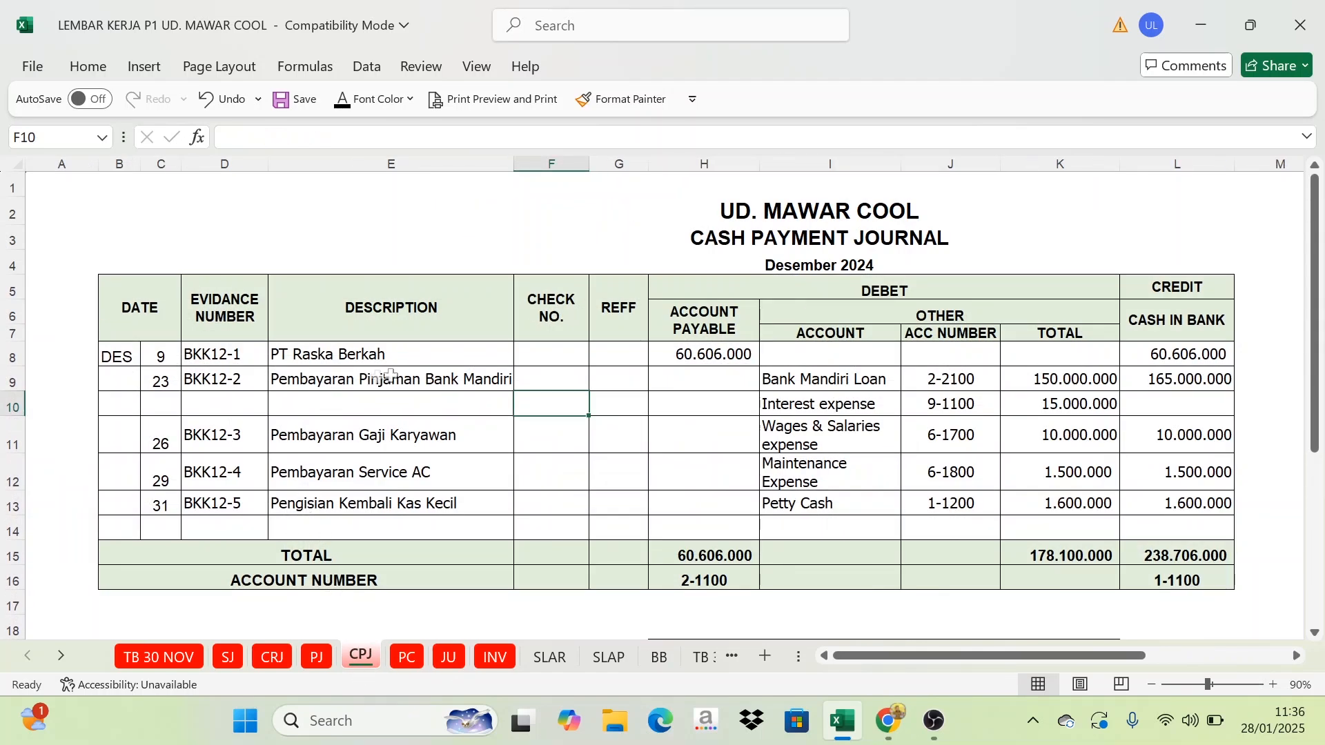
pyautogui.moveTo(1178, 354); pyautogui.dragTo(1180, 526)
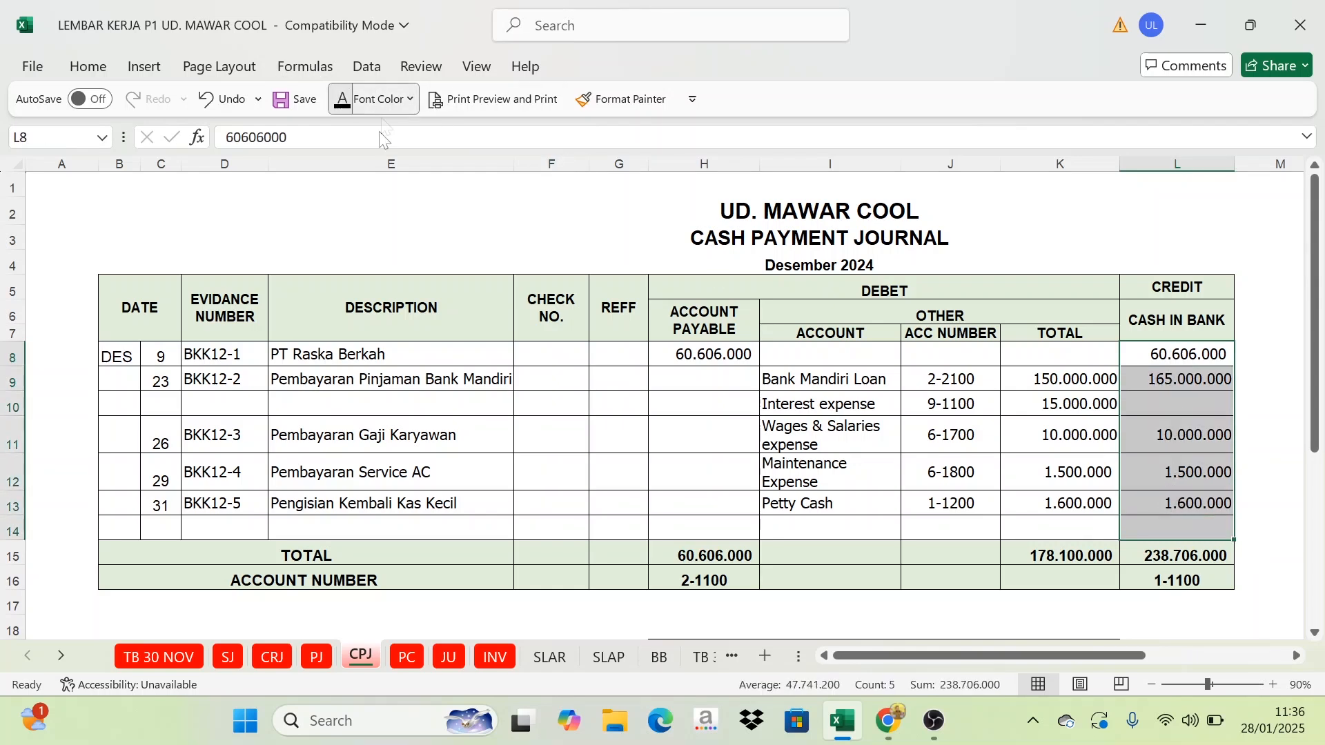
pyautogui.click(410, 99)
pyautogui.click(374, 435)
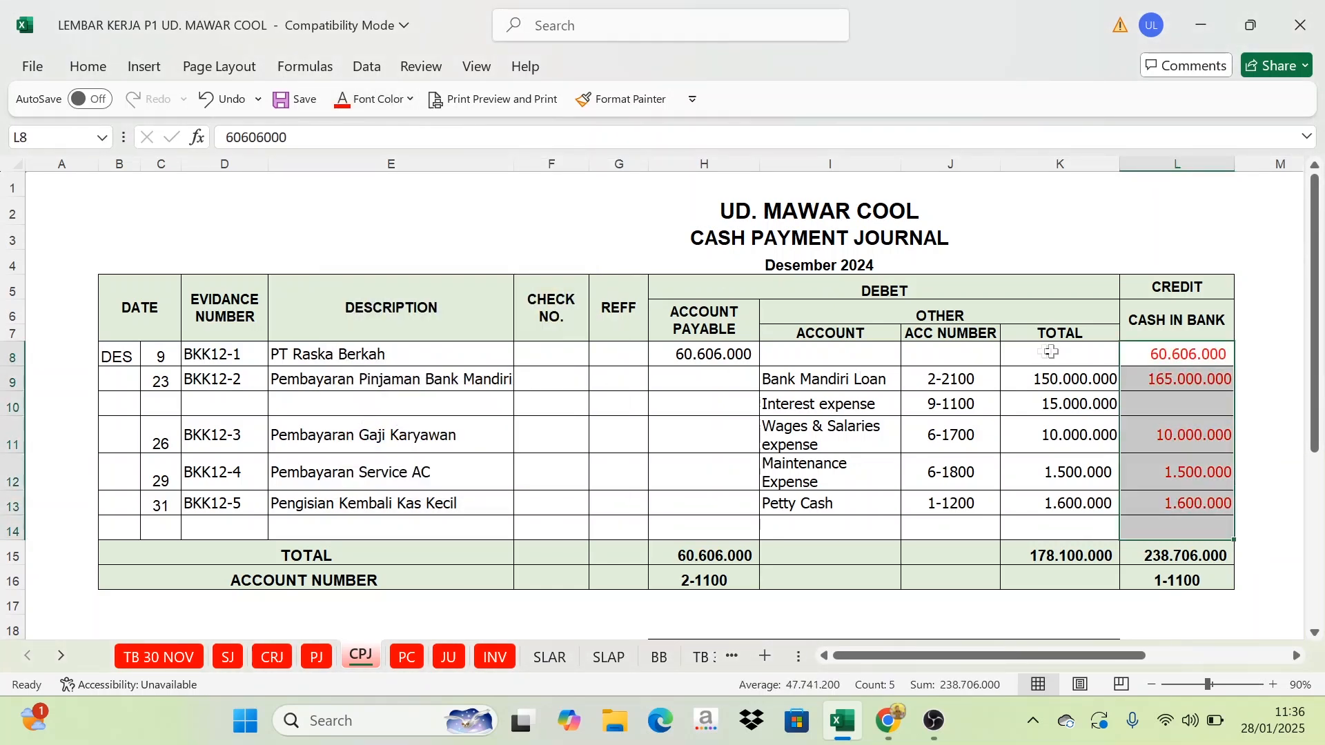
# Check the PT Raska Berkah payment in row 8 against its ACCOUNT PAYABLE debit in H8
pyautogui.click(1166, 378)
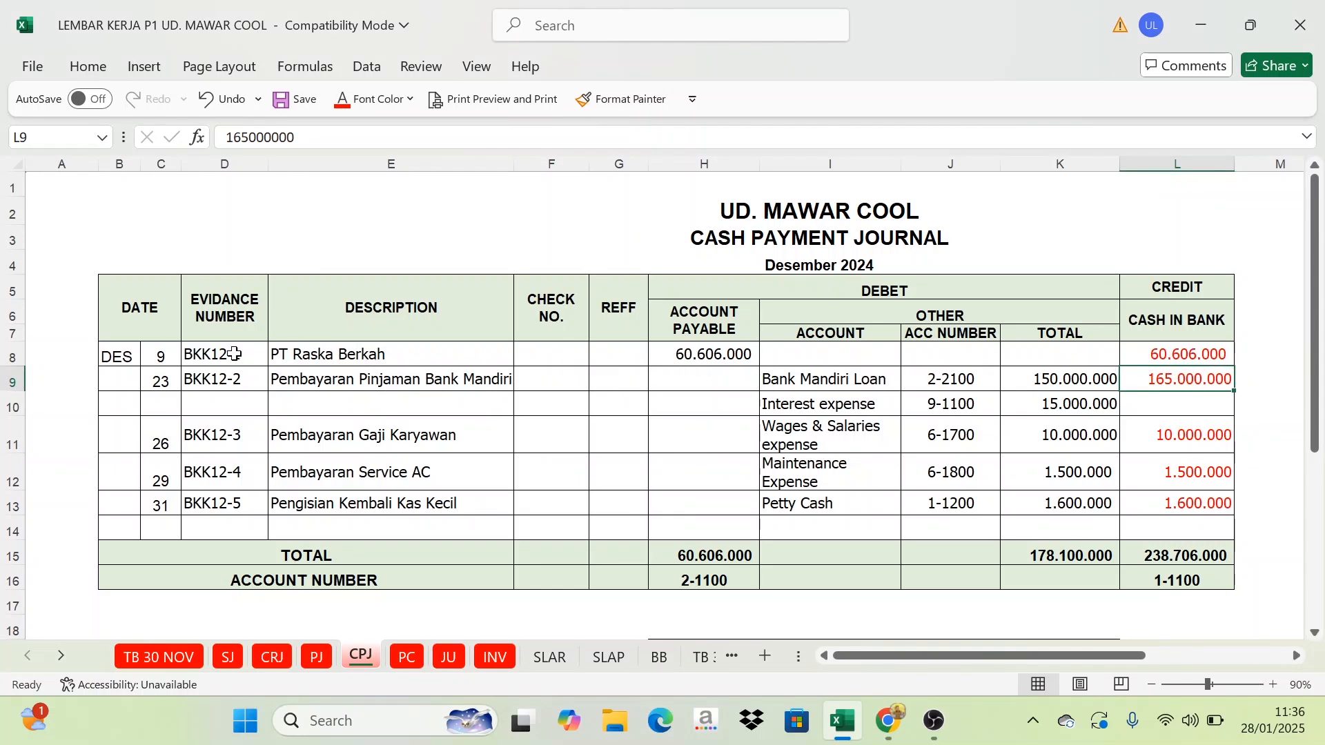
pyautogui.click(697, 373)
pyautogui.click(699, 311)
pyautogui.click(687, 352)
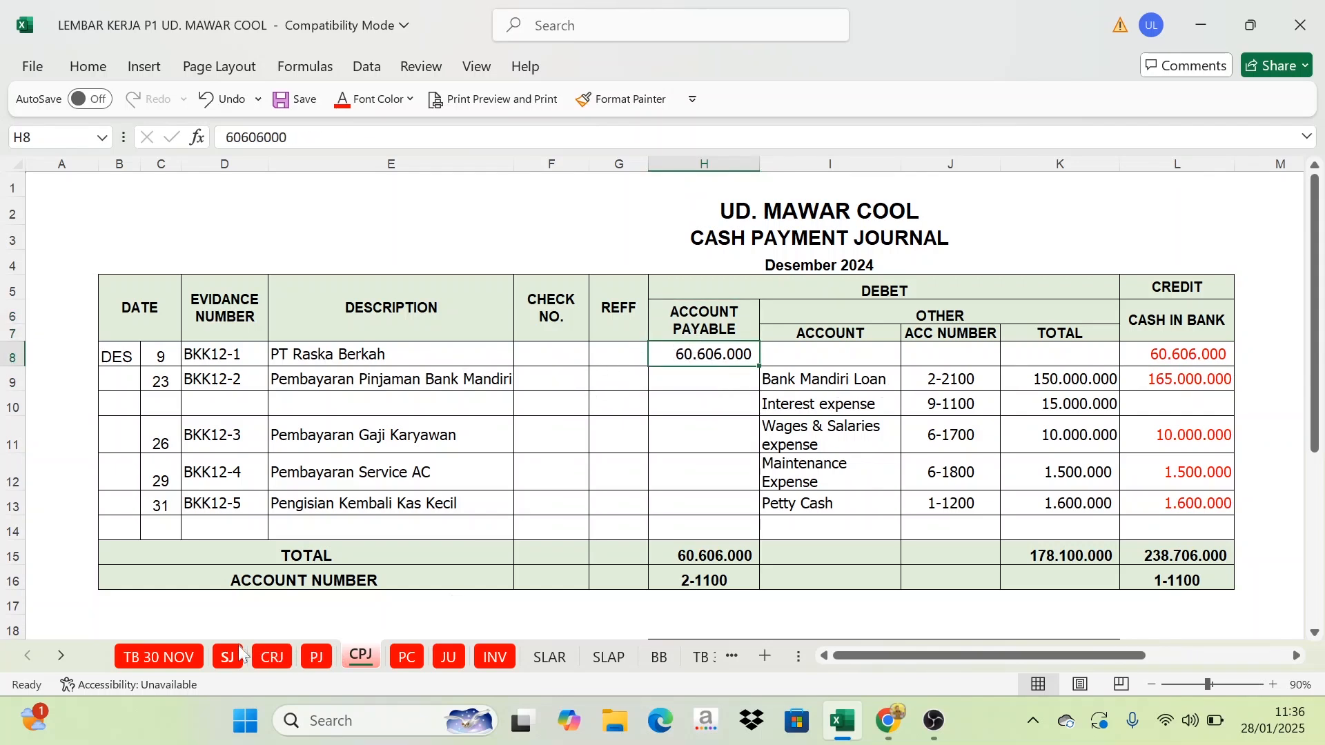
# Return to the cash Flow sheet and colour the hidden Utang Dagang label in C15 and its amount in D15 black
pyautogui.click(62, 657)
pyautogui.click(63, 657)
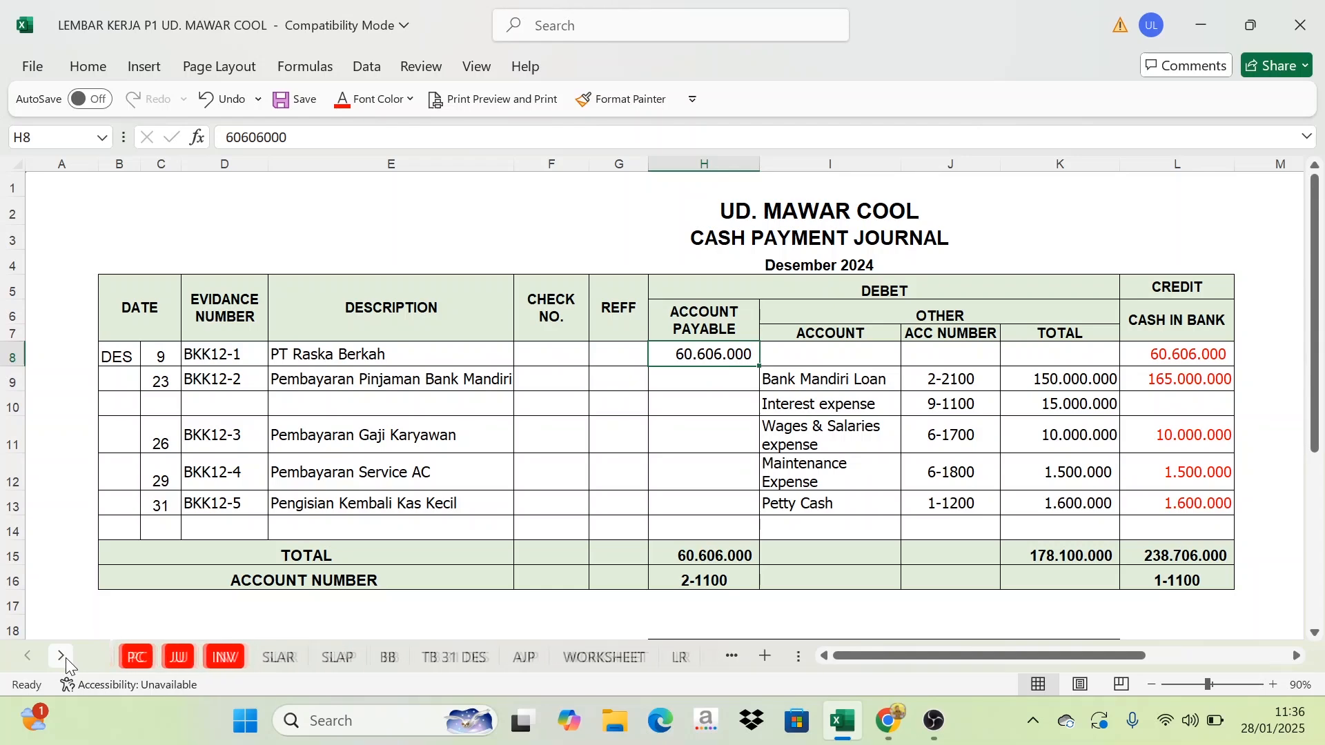
pyautogui.click(62, 657)
pyautogui.click(62, 657)
pyautogui.click(662, 655)
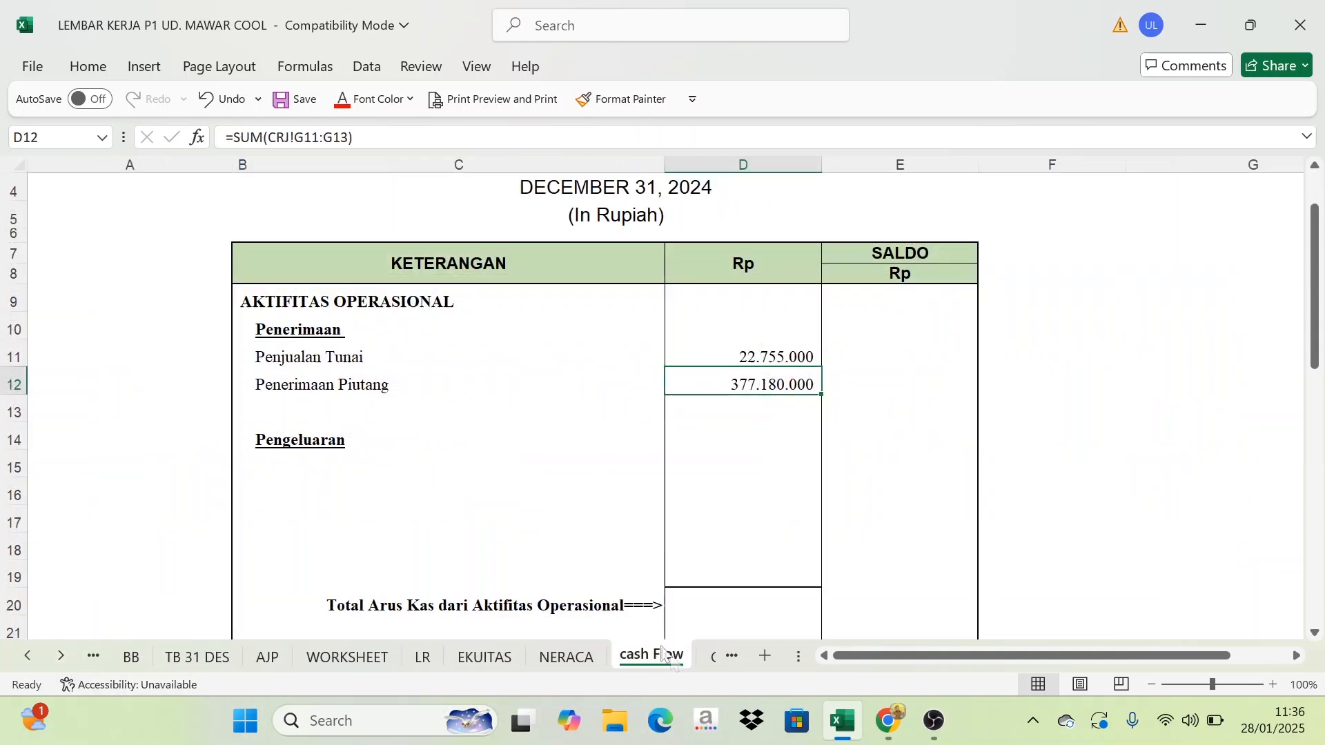
pyautogui.click(298, 481)
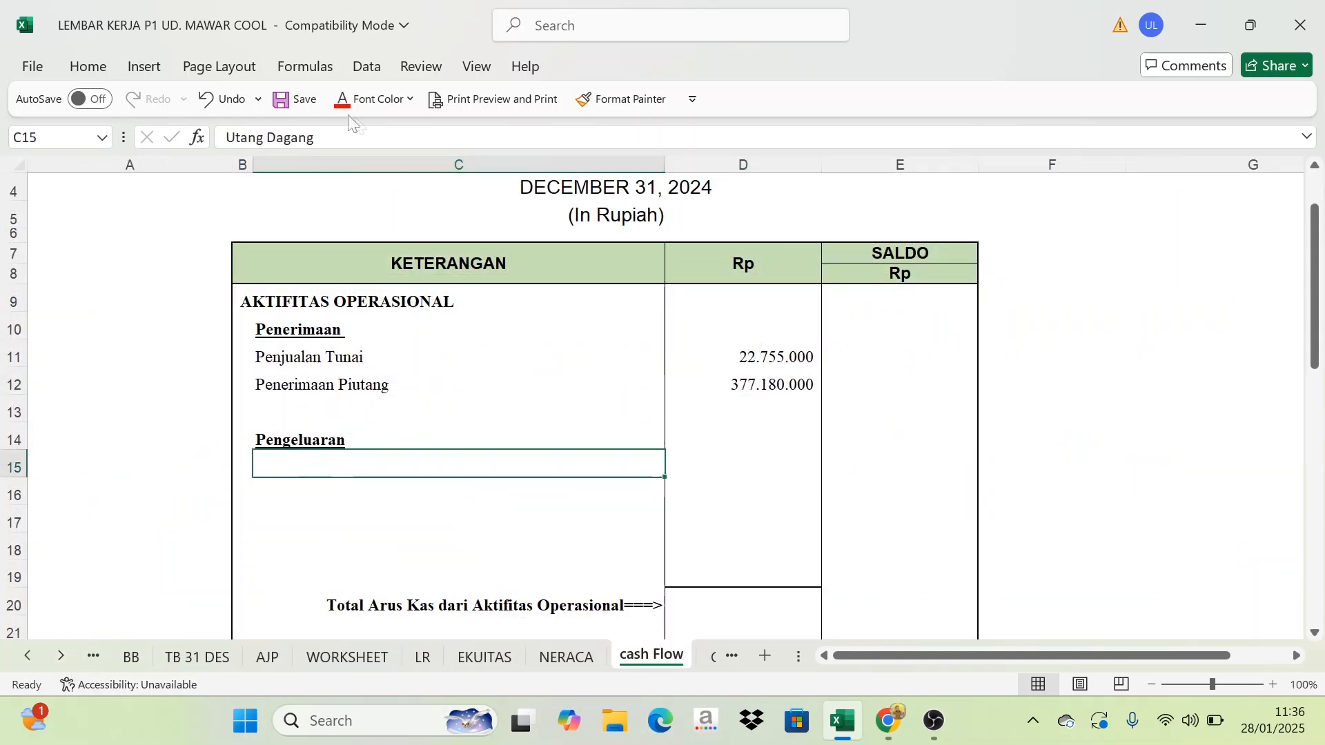
pyautogui.click(371, 109)
pyautogui.click(386, 165)
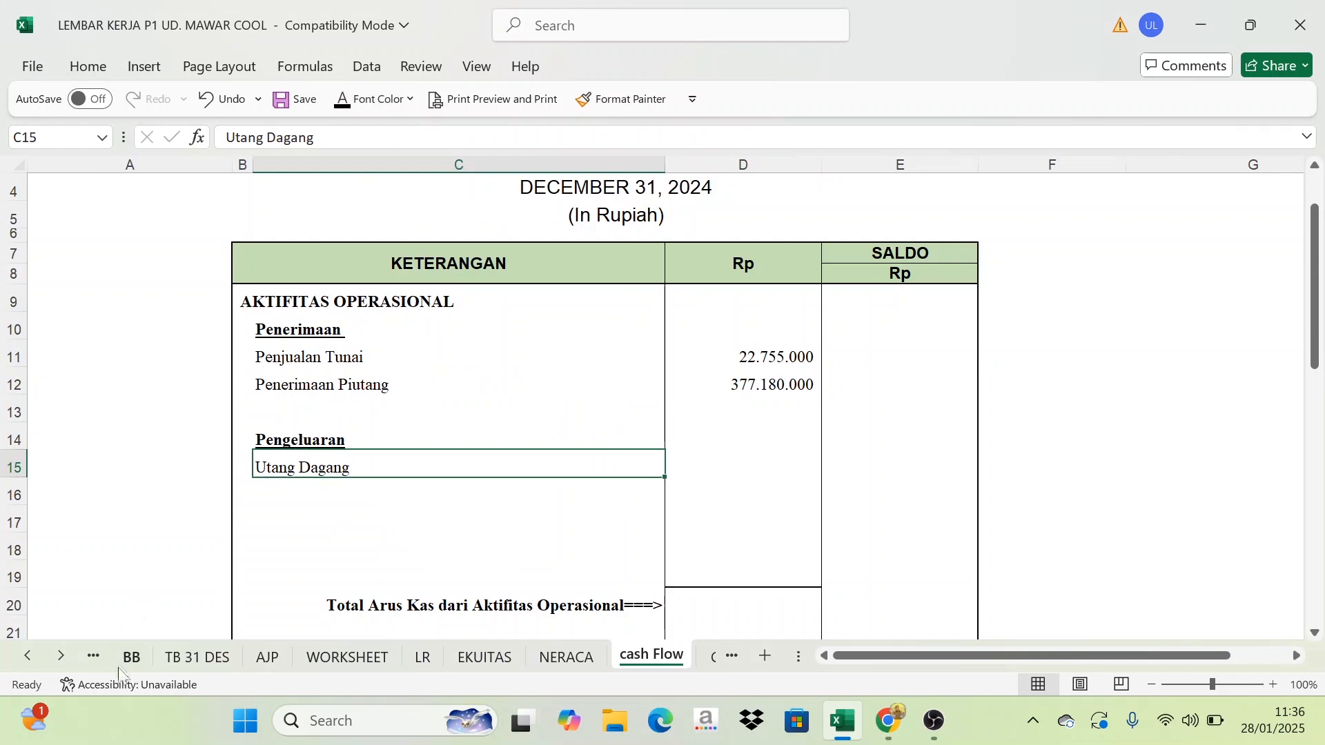
pyautogui.click(690, 469)
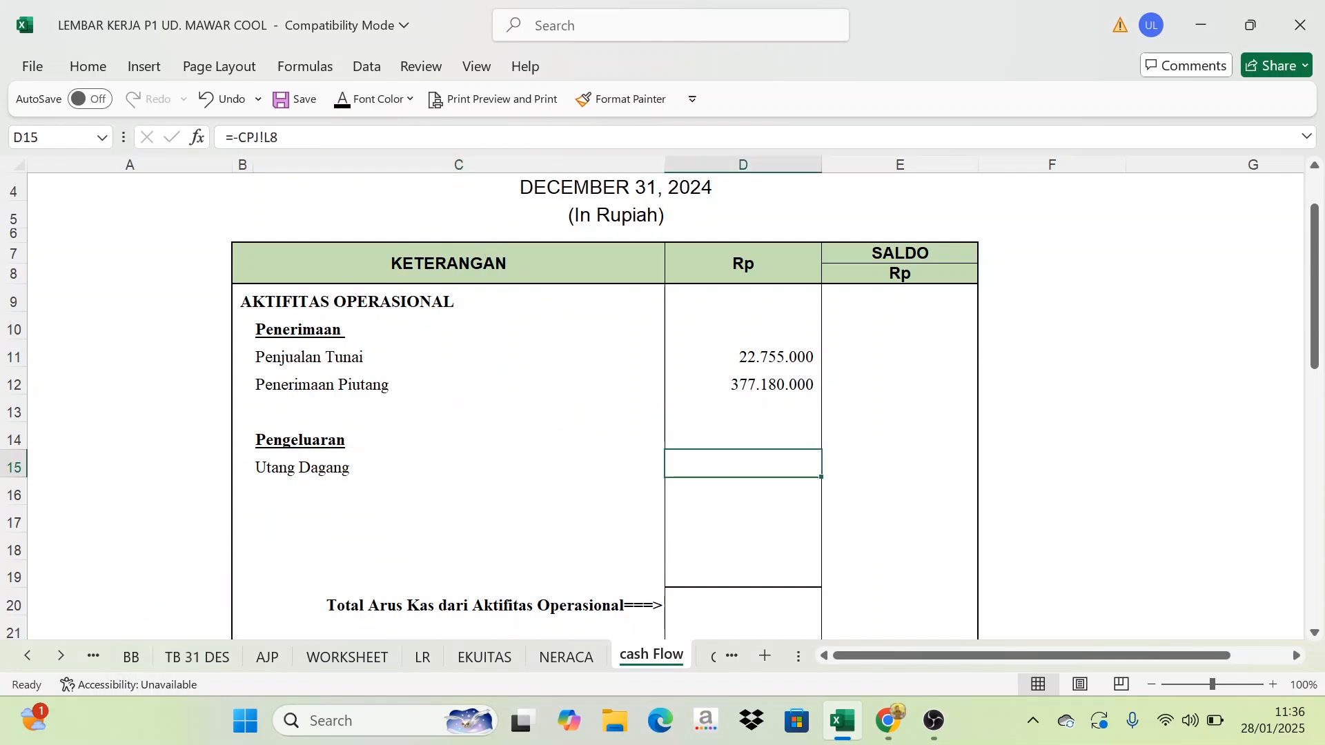
pyautogui.click(343, 100)
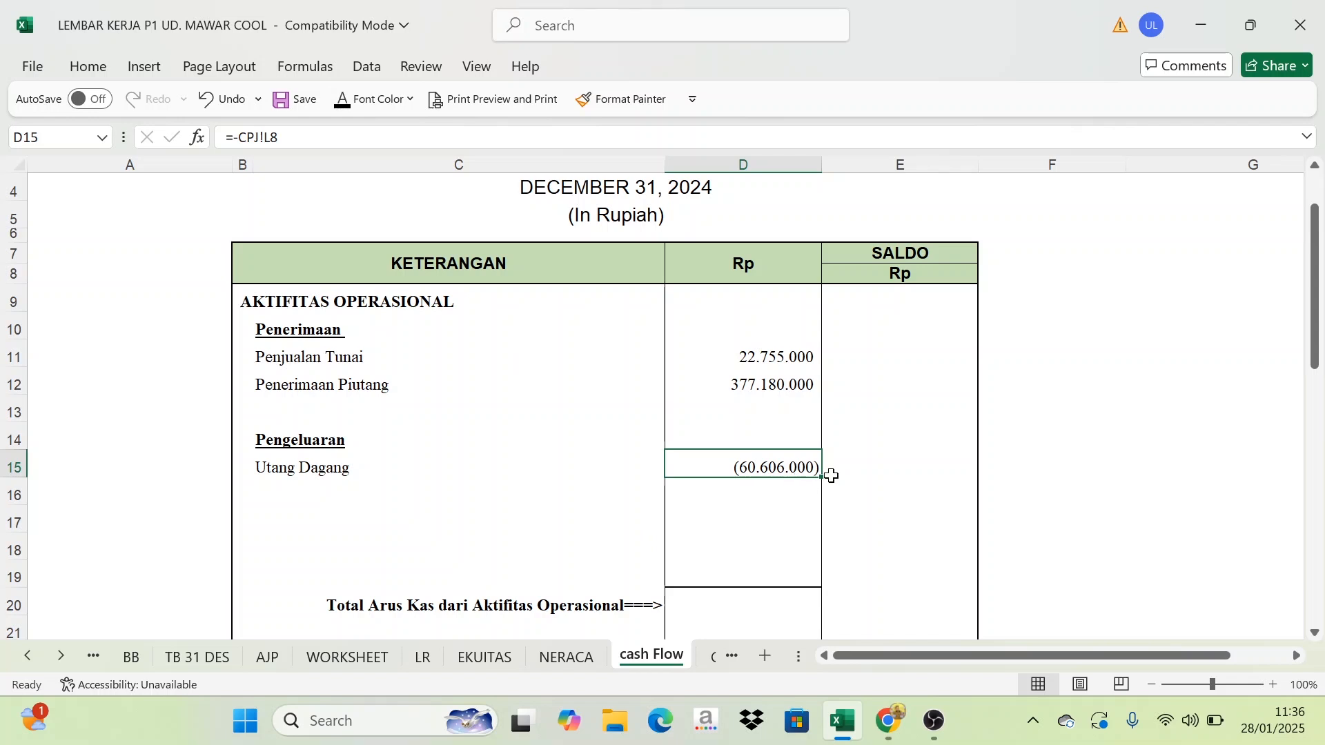
# On the CPJ sheet, compare the Bank Mandiri Loan and Interest expense debits (I9:K10) with the CASH IN BANK payment in L9
pyautogui.click(39, 663)
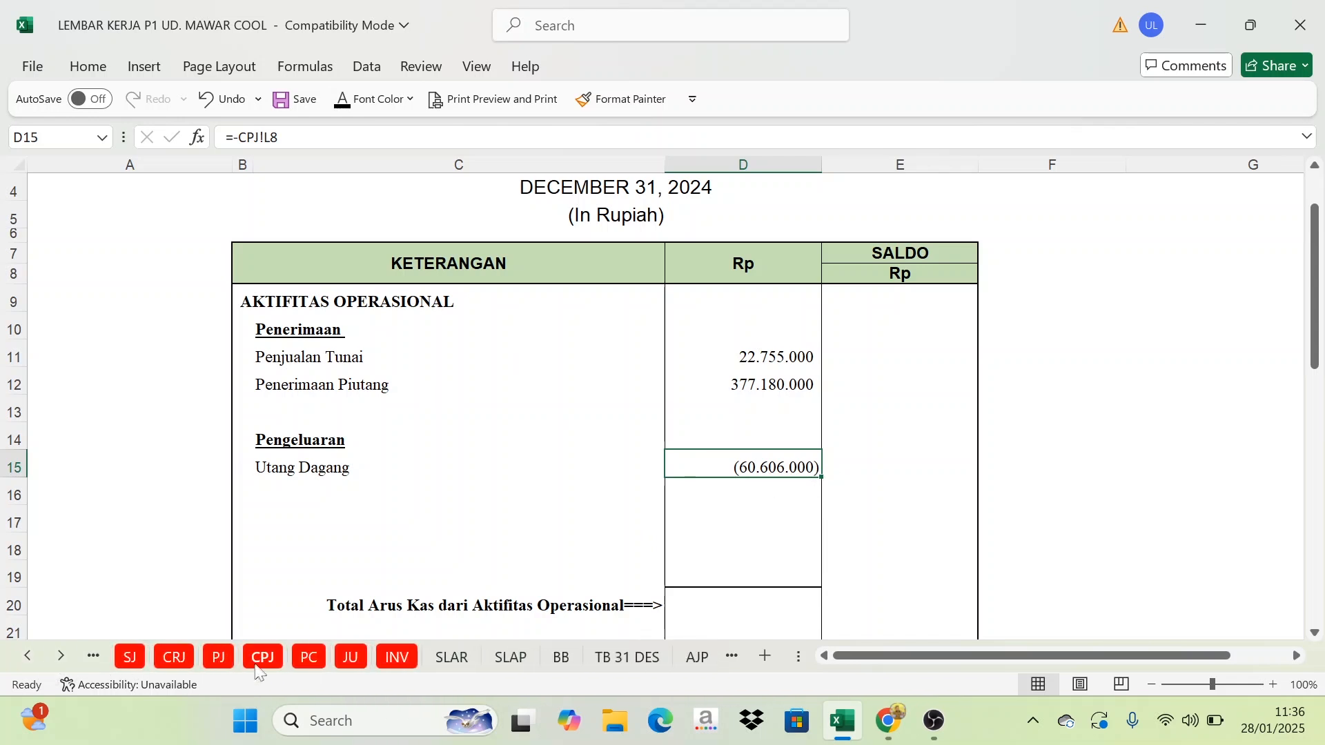
pyautogui.click(262, 657)
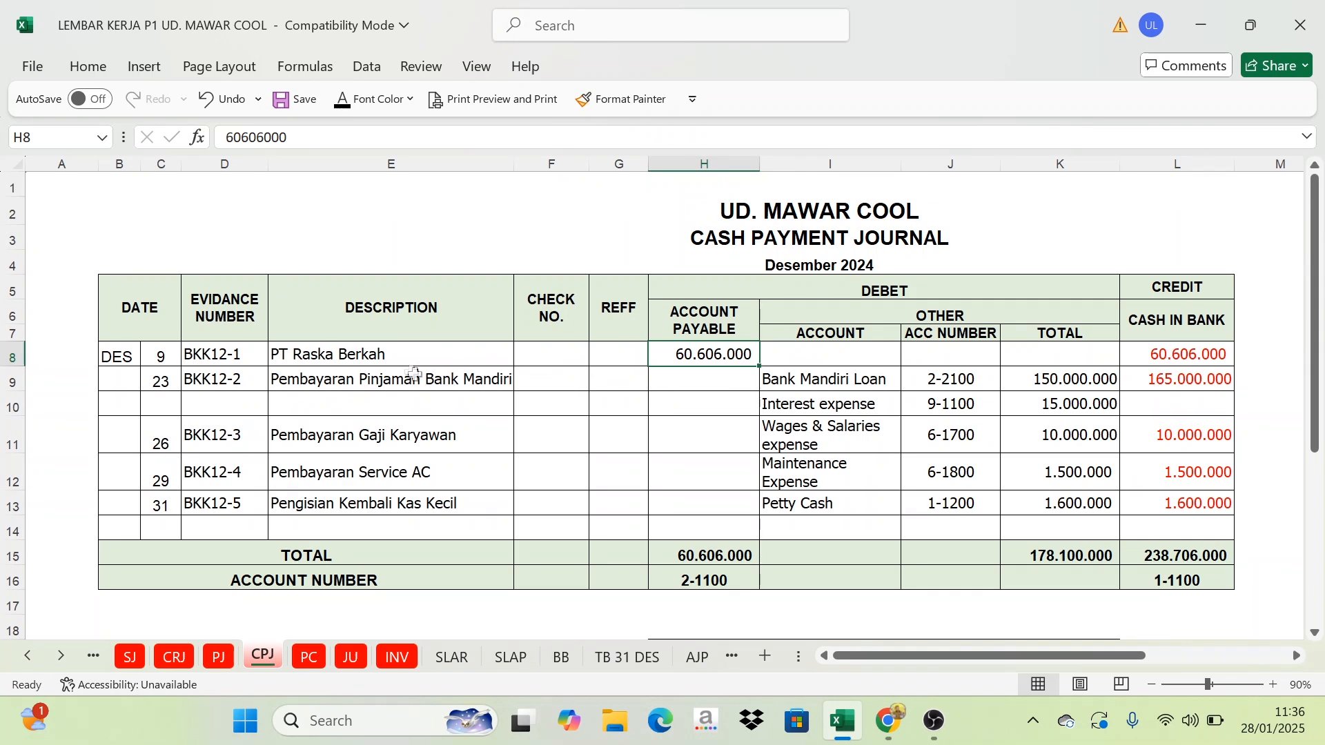
pyautogui.click(1210, 385)
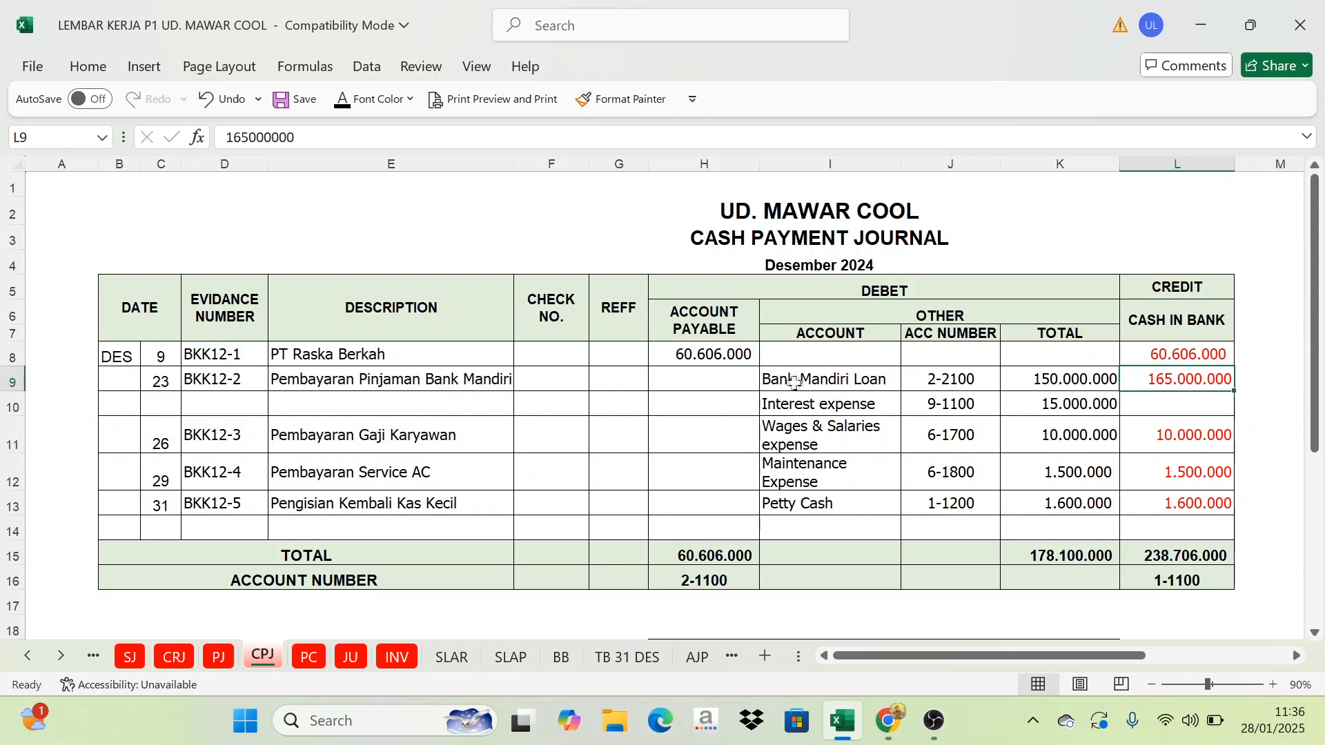
pyautogui.moveTo(794, 384); pyautogui.dragTo(1063, 407)
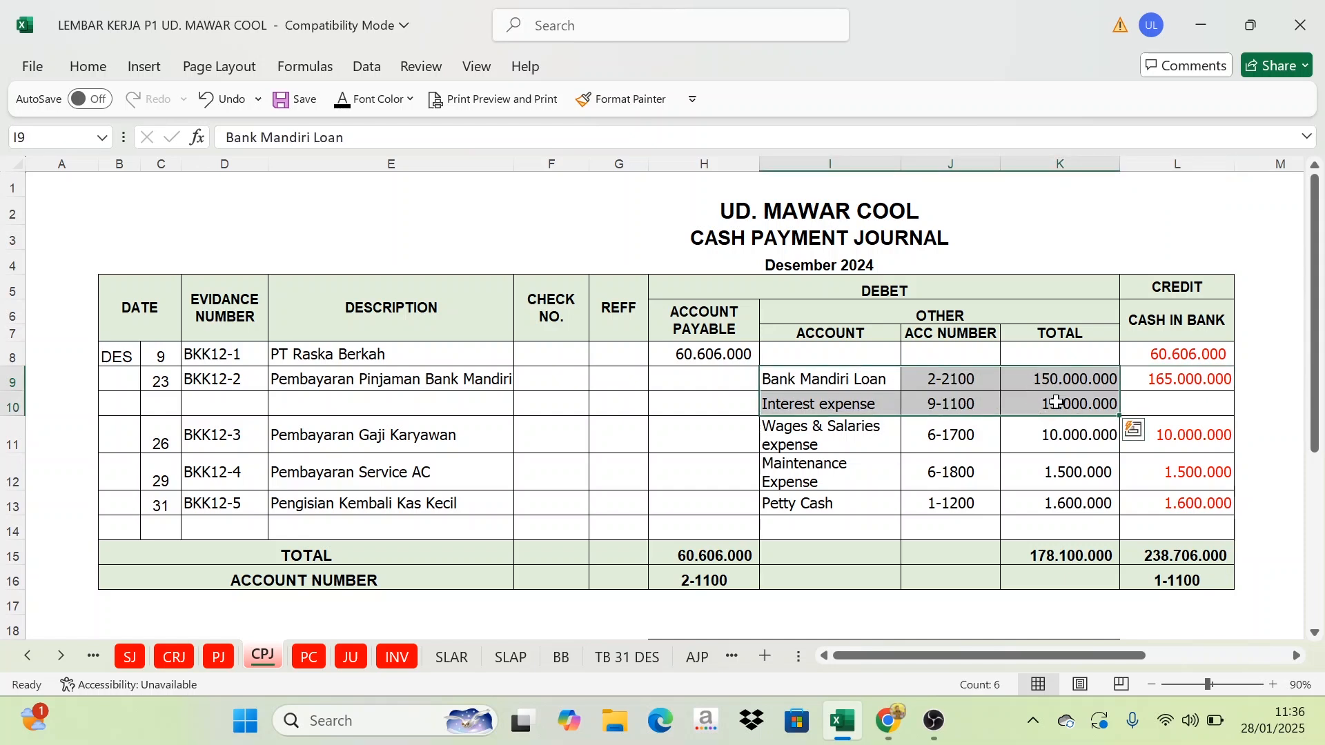
pyautogui.click(1206, 383)
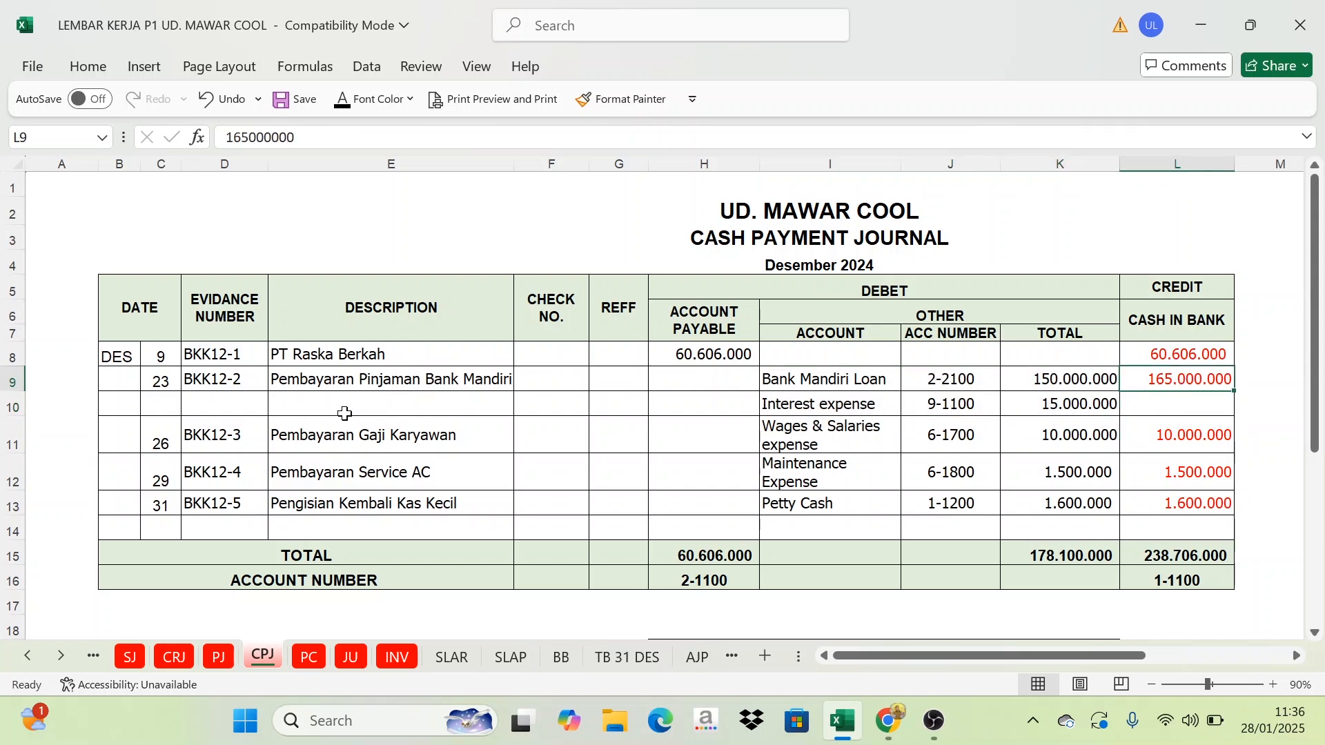
# On the cash Flow sheet, colour the hidden Angsuran Bank Mandiri label in C37 and its amount in D37 black under AKTIFITAS PENDANAAN
pyautogui.click(61, 663)
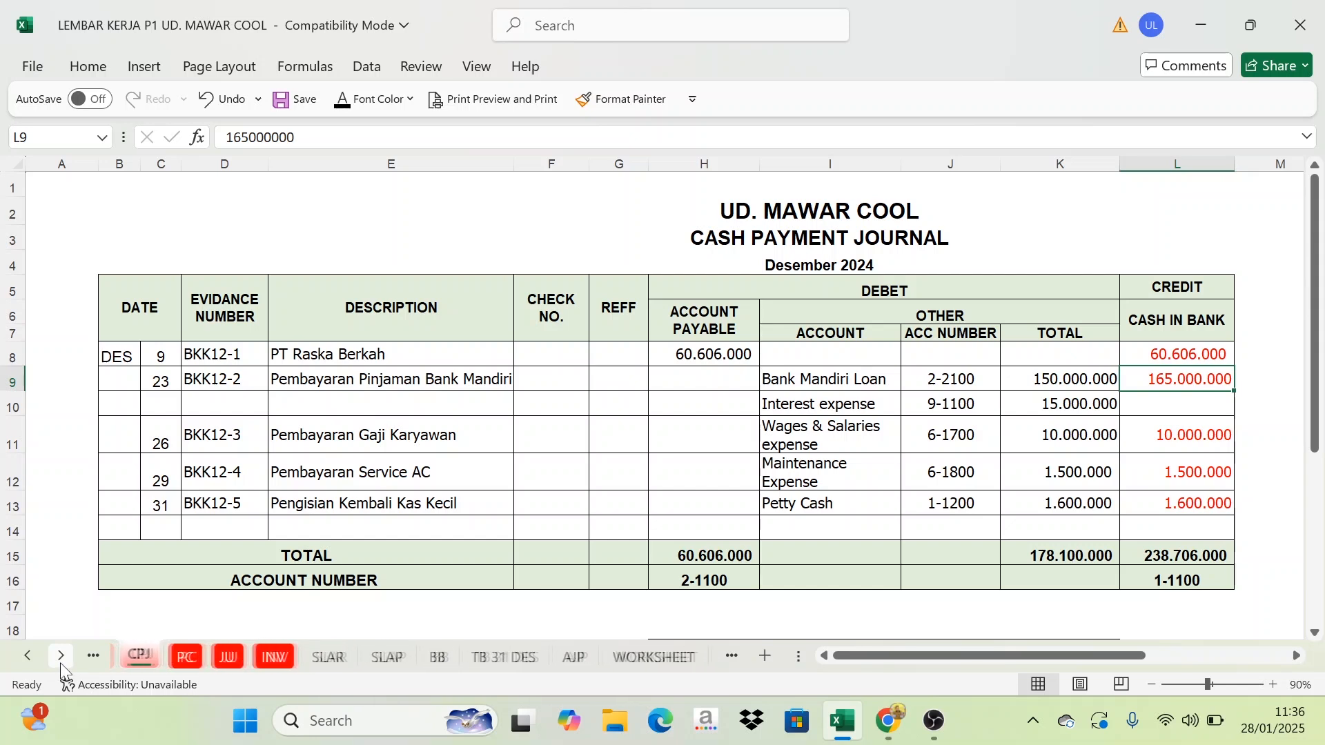
pyautogui.click(61, 663)
pyautogui.click(61, 663)
pyautogui.click(61, 663)
pyautogui.click(61, 663)
pyautogui.click(61, 663)
pyautogui.click(61, 664)
pyautogui.click(60, 664)
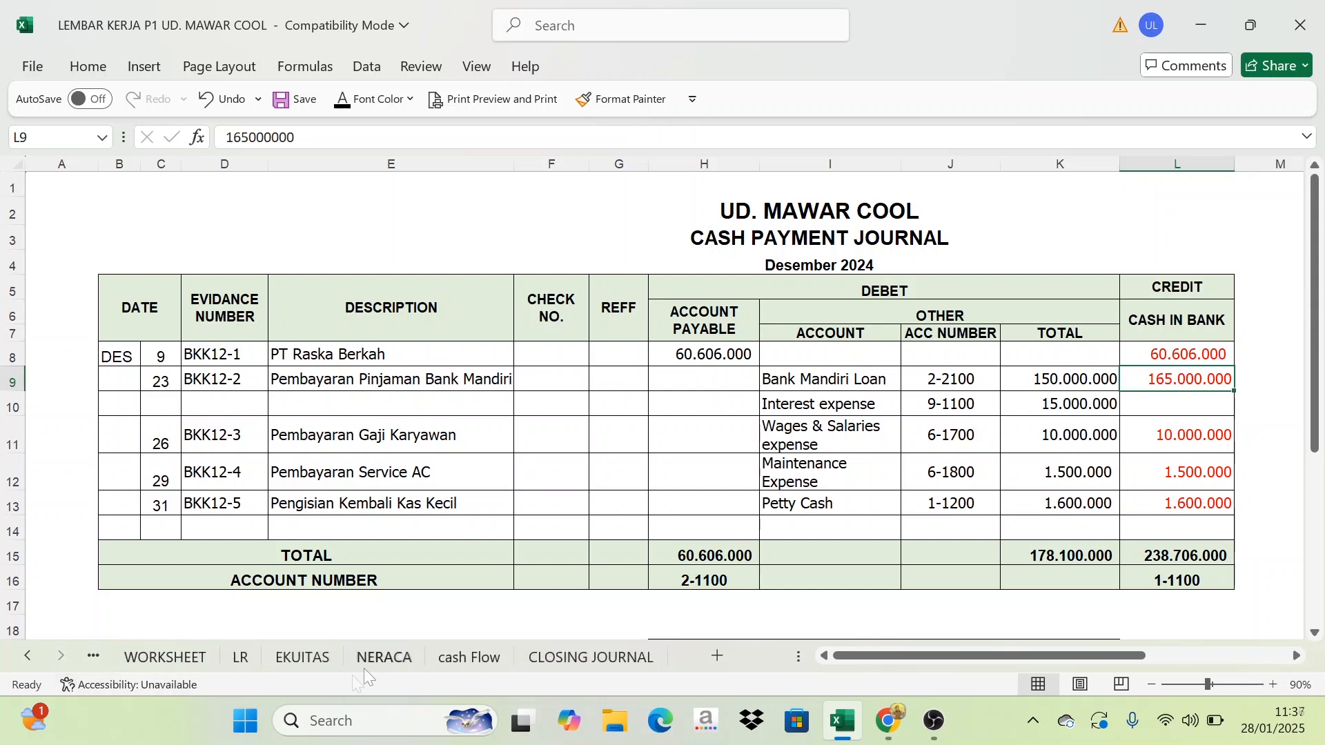
pyautogui.click(462, 657)
pyautogui.scroll(-7, 303, 537)
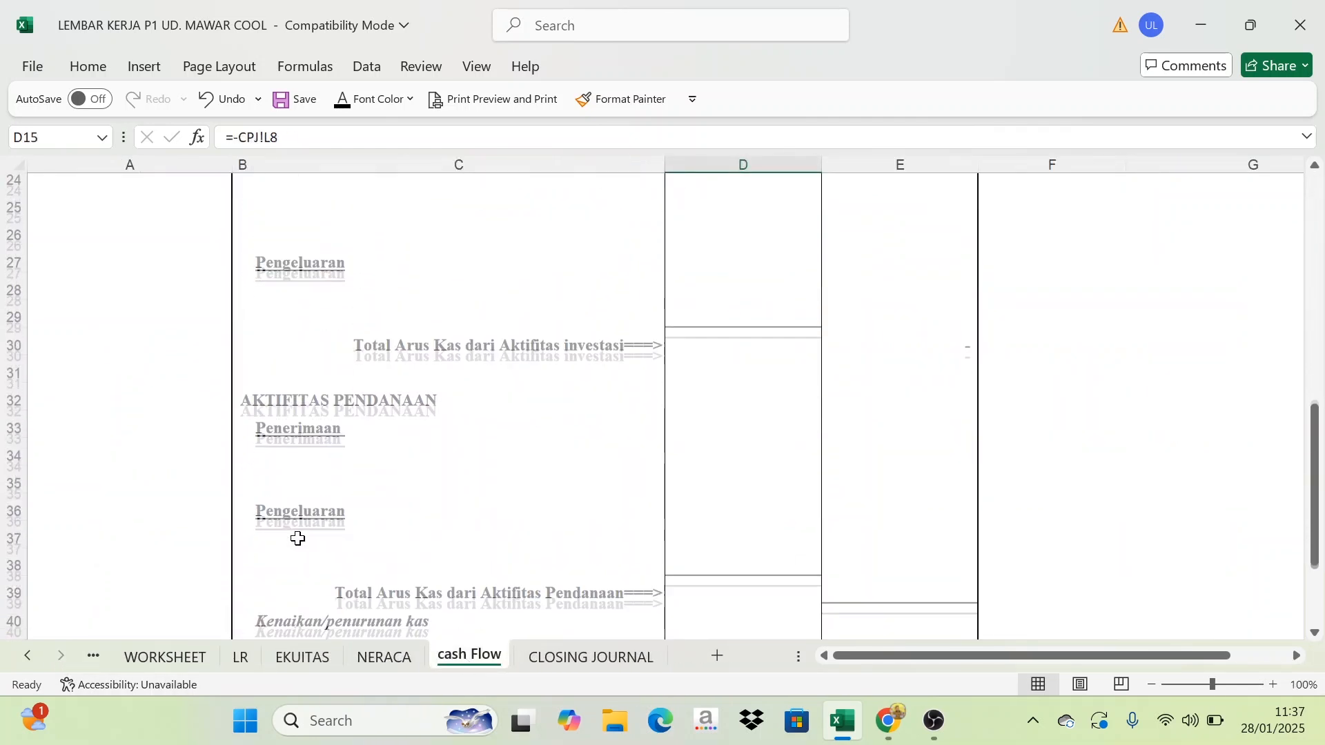
pyautogui.click(296, 435)
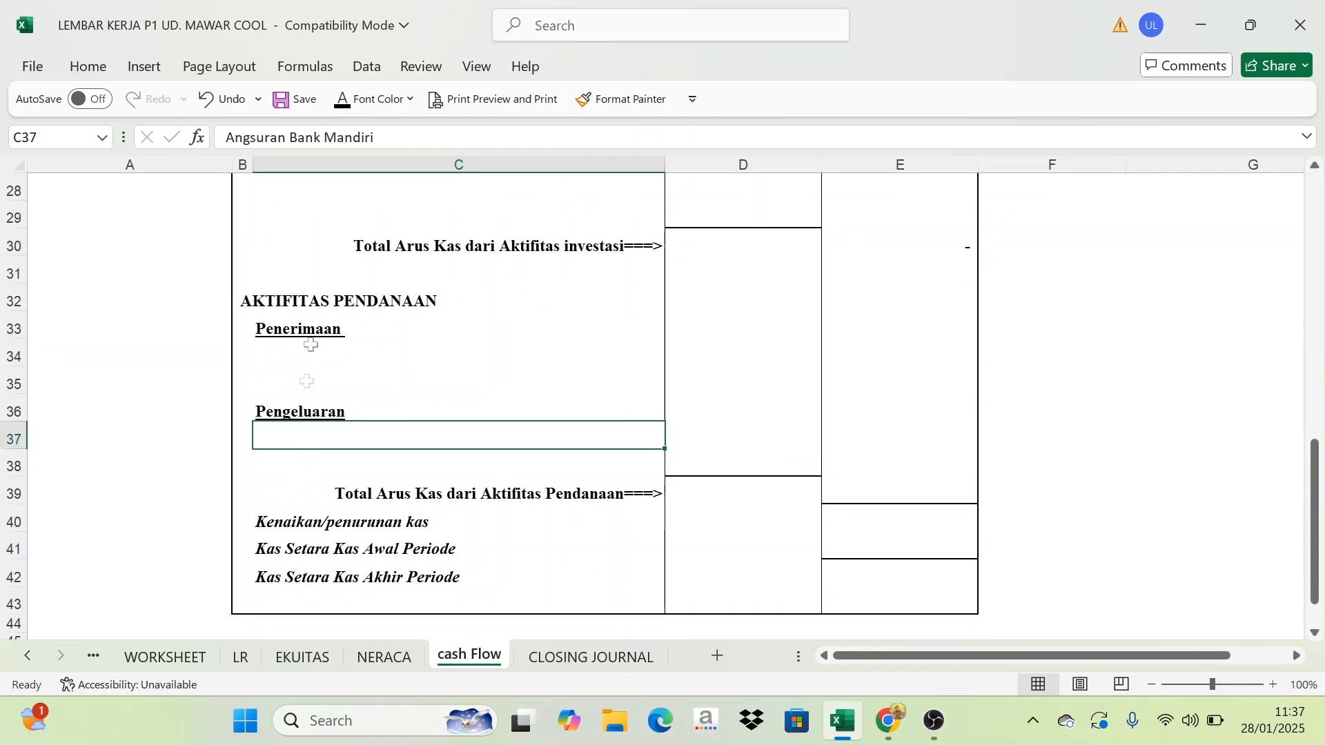
pyautogui.click(364, 109)
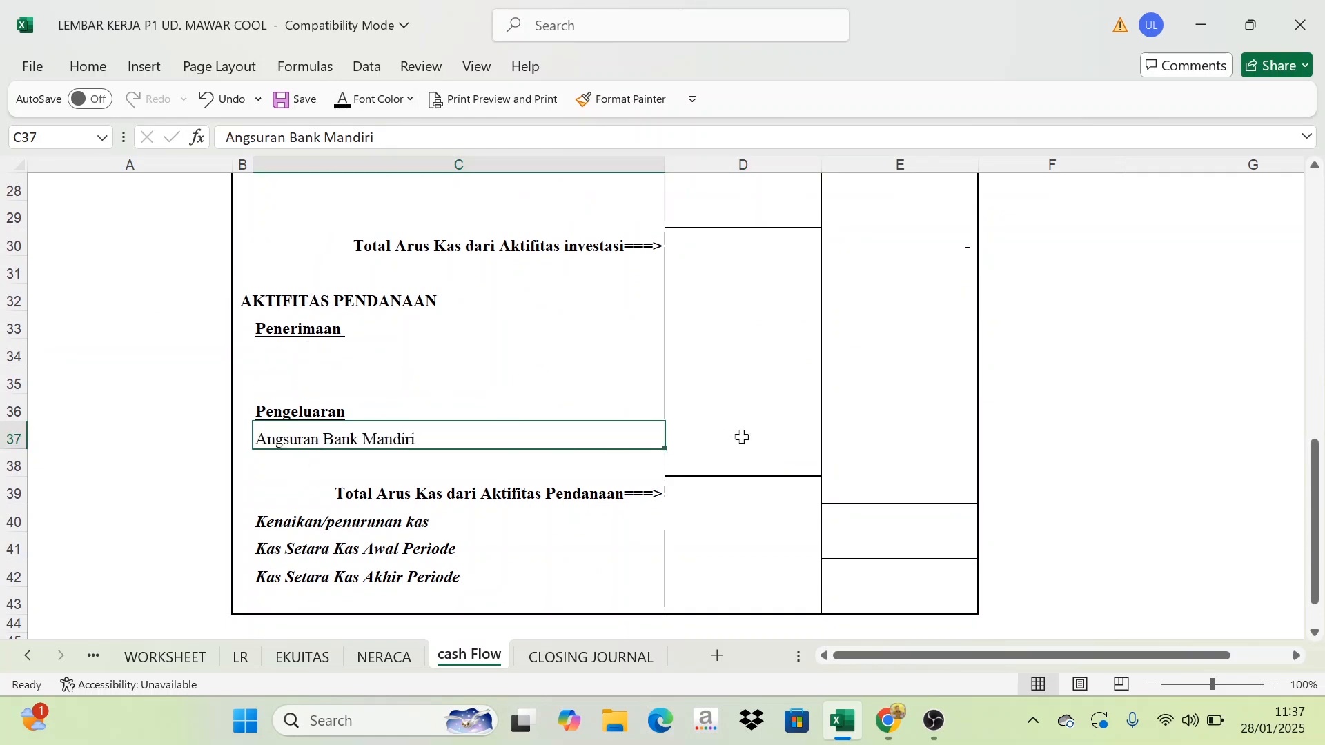
pyautogui.click(744, 437)
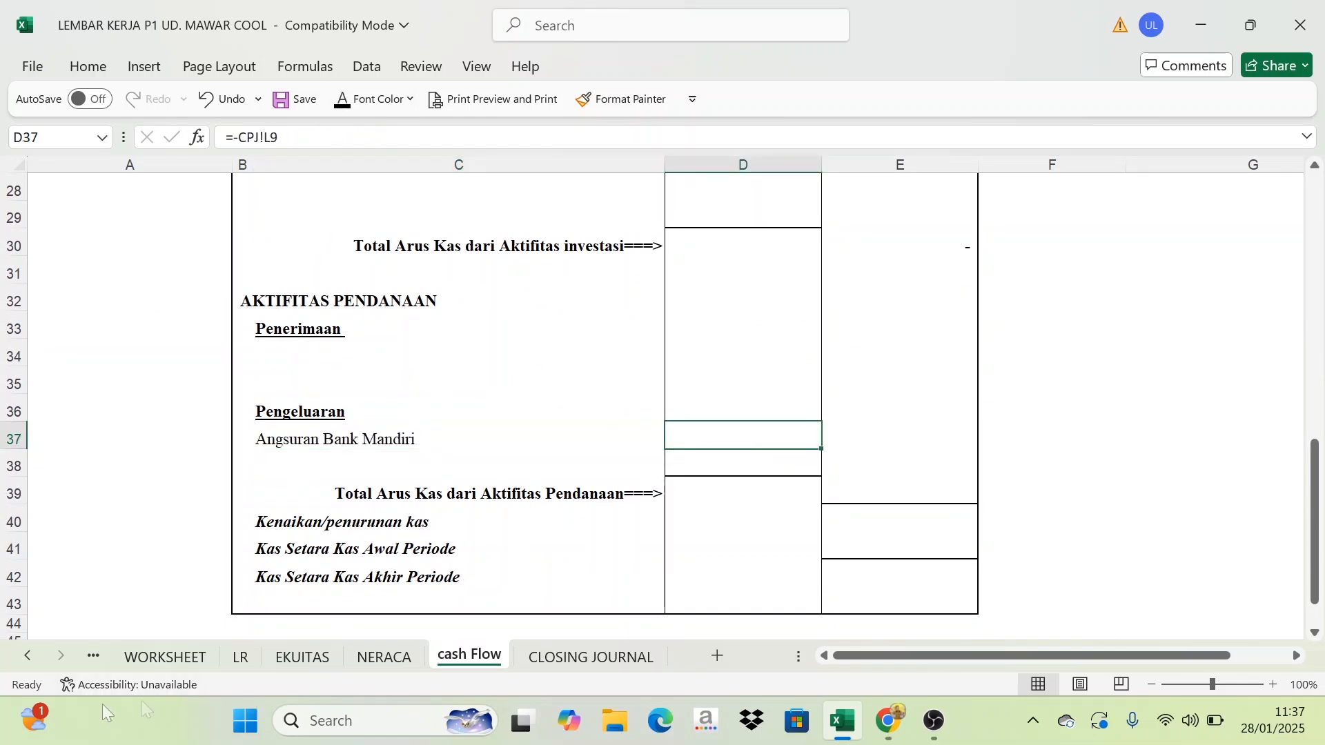
pyautogui.click(344, 105)
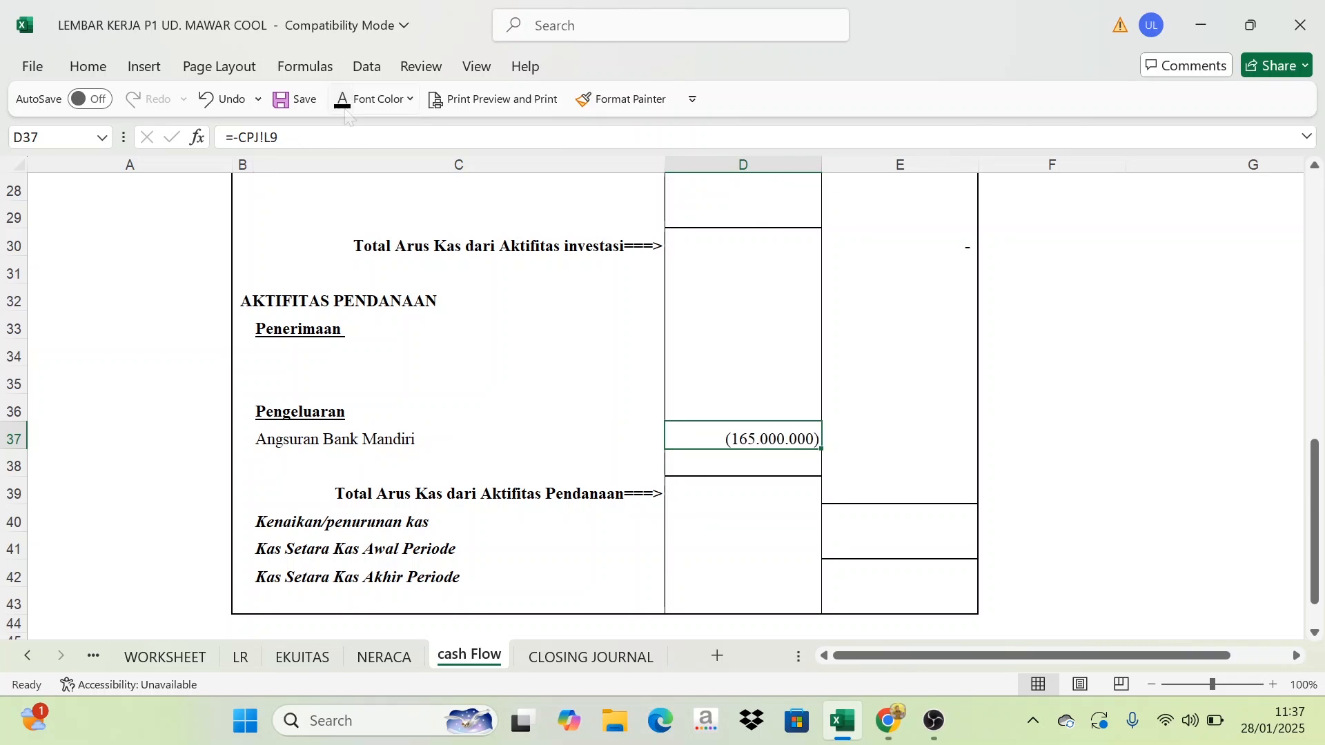
# On the CPJ sheet, recheck the loan and interest debits in rows 9 and 10 and inspect the Pembayaran Gaji Karyawan payment in row 11
pyautogui.click(40, 660)
pyautogui.click(39, 660)
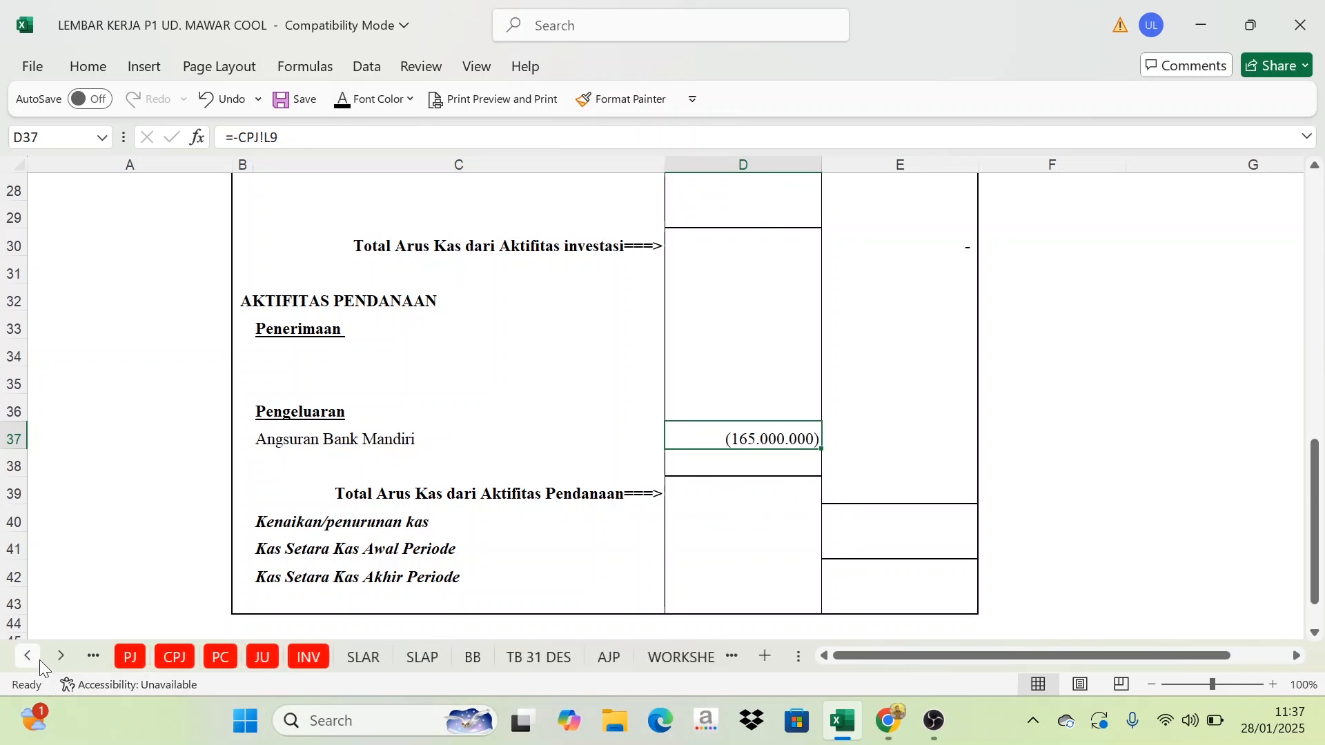
pyautogui.click(176, 660)
pyautogui.click(1042, 381)
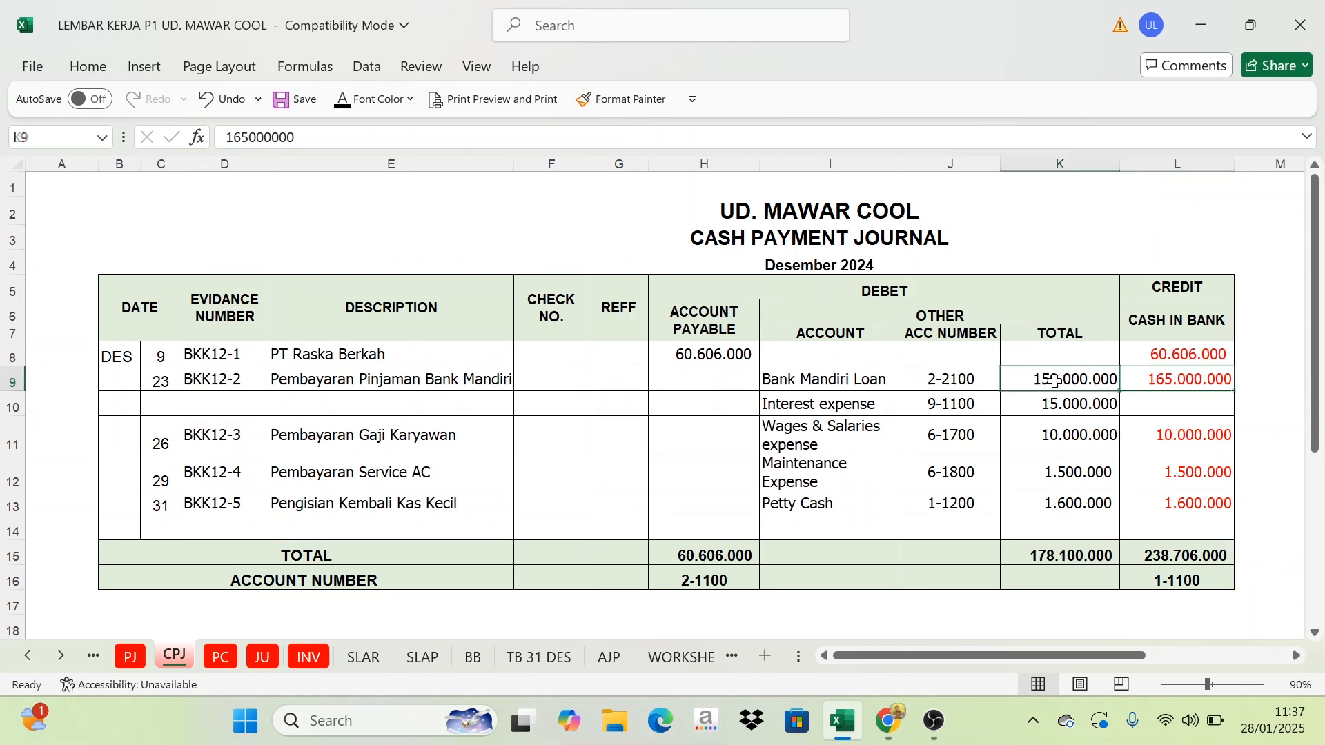
pyautogui.moveTo(873, 382); pyautogui.dragTo(1061, 425)
pyautogui.click(1183, 407)
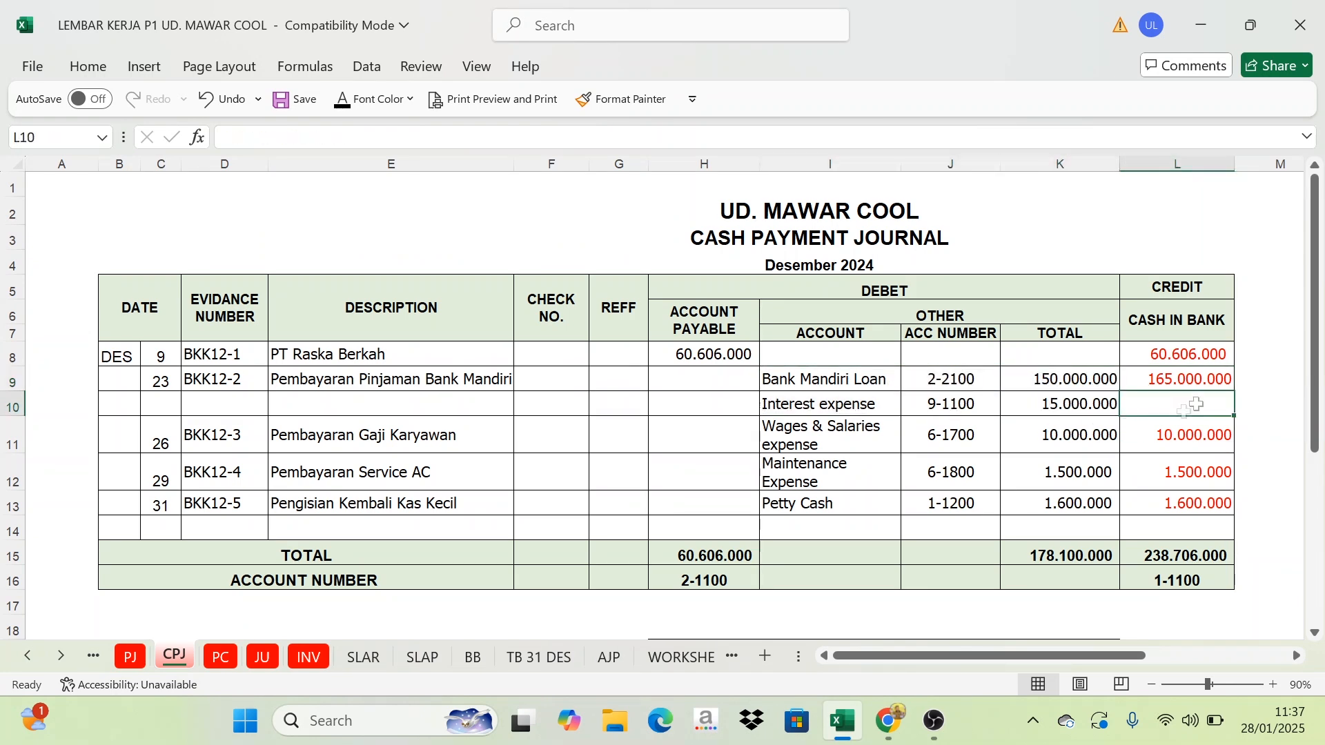
pyautogui.click(1168, 434)
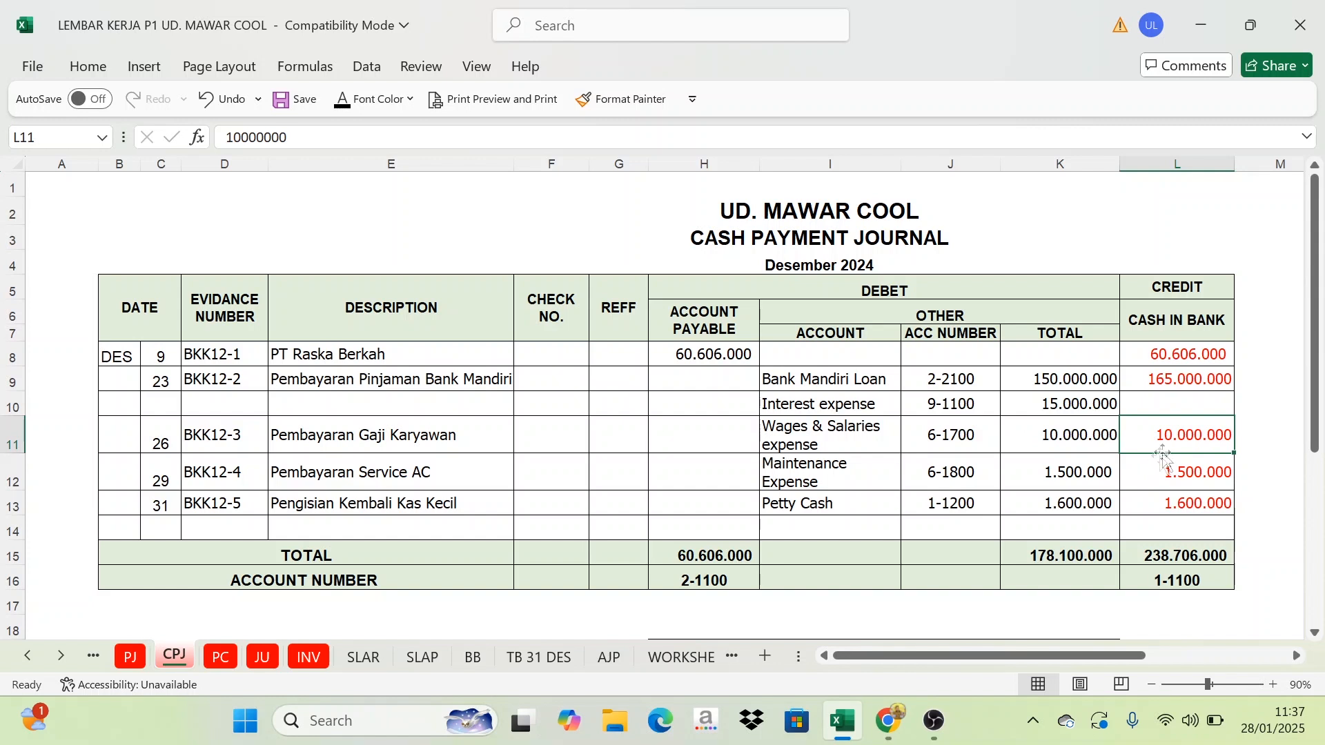
pyautogui.click(413, 434)
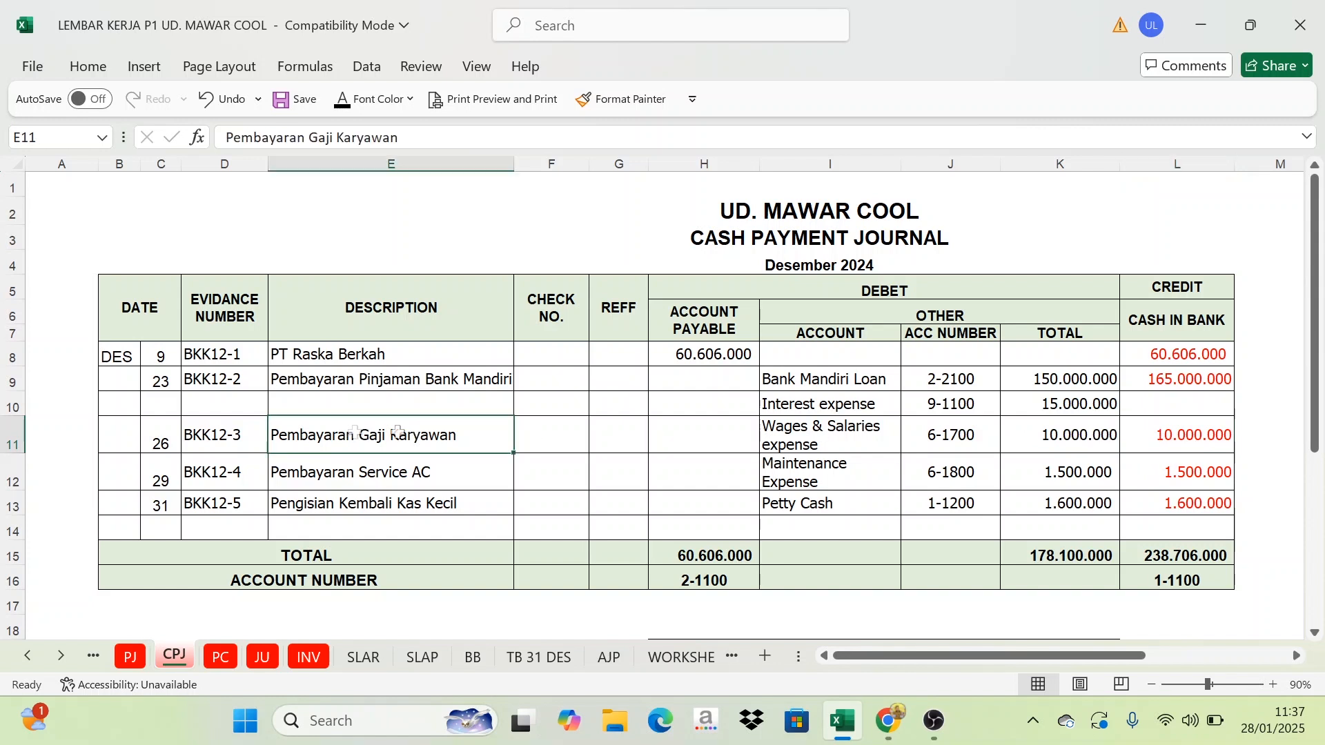
# On the cash Flow sheet, colour the hidden Biaya gaji karyawan label in C16 and its amount in D16 black
pyautogui.click(60, 657)
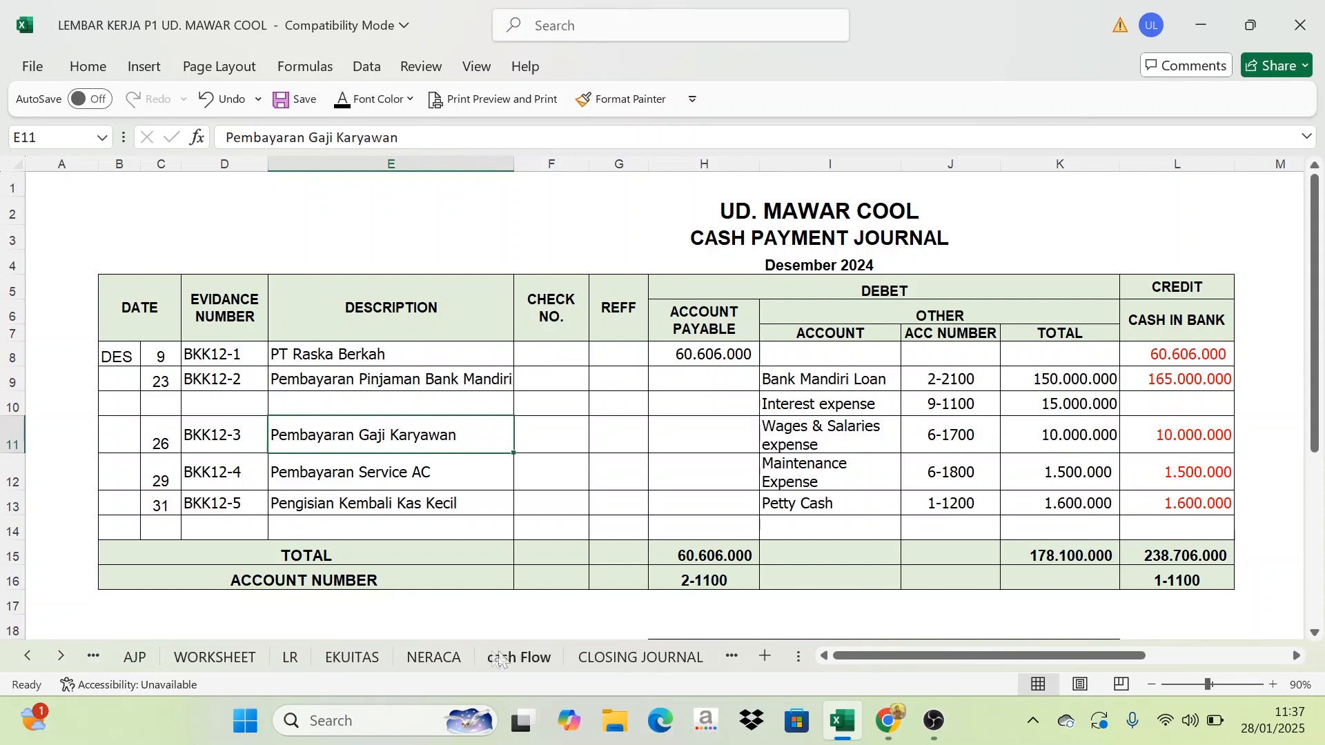
pyautogui.click(516, 657)
pyautogui.scroll(4, 304, 332)
pyautogui.scroll(2, 316, 440)
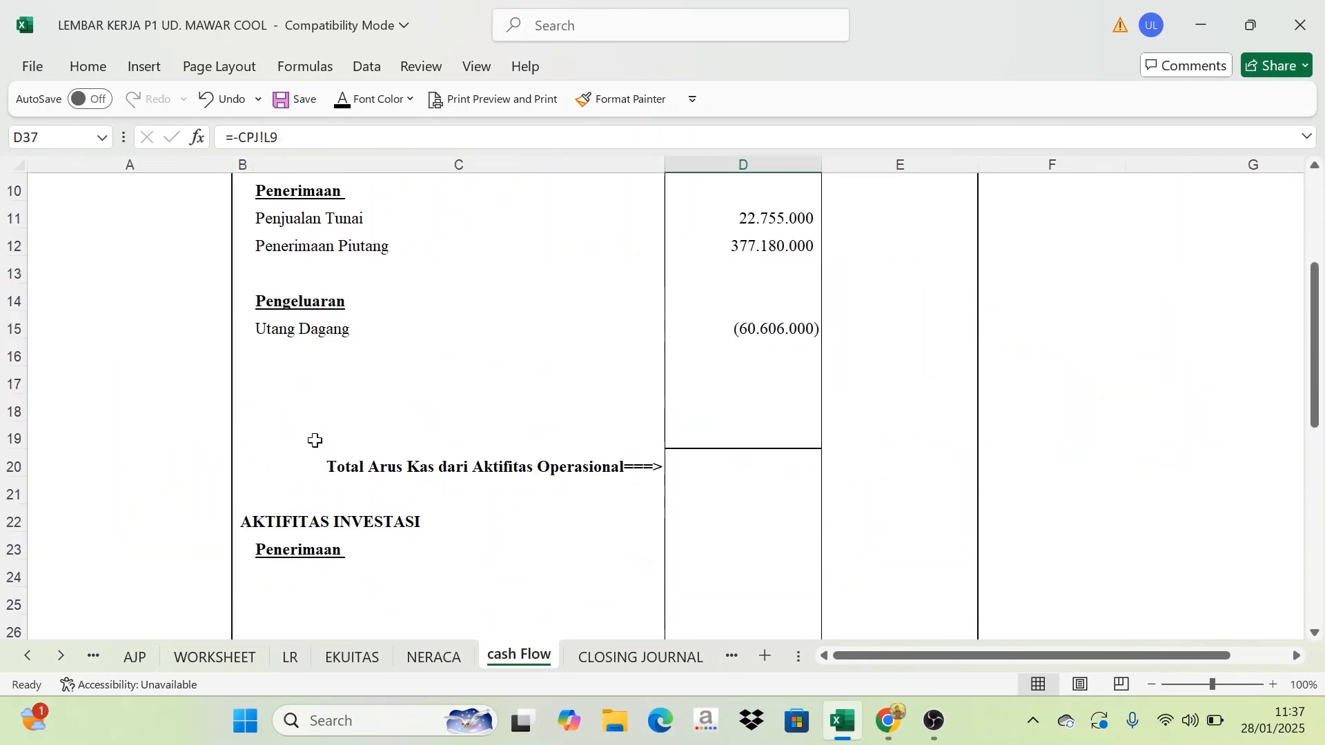
pyautogui.click(291, 358)
pyautogui.scroll(1, 308, 386)
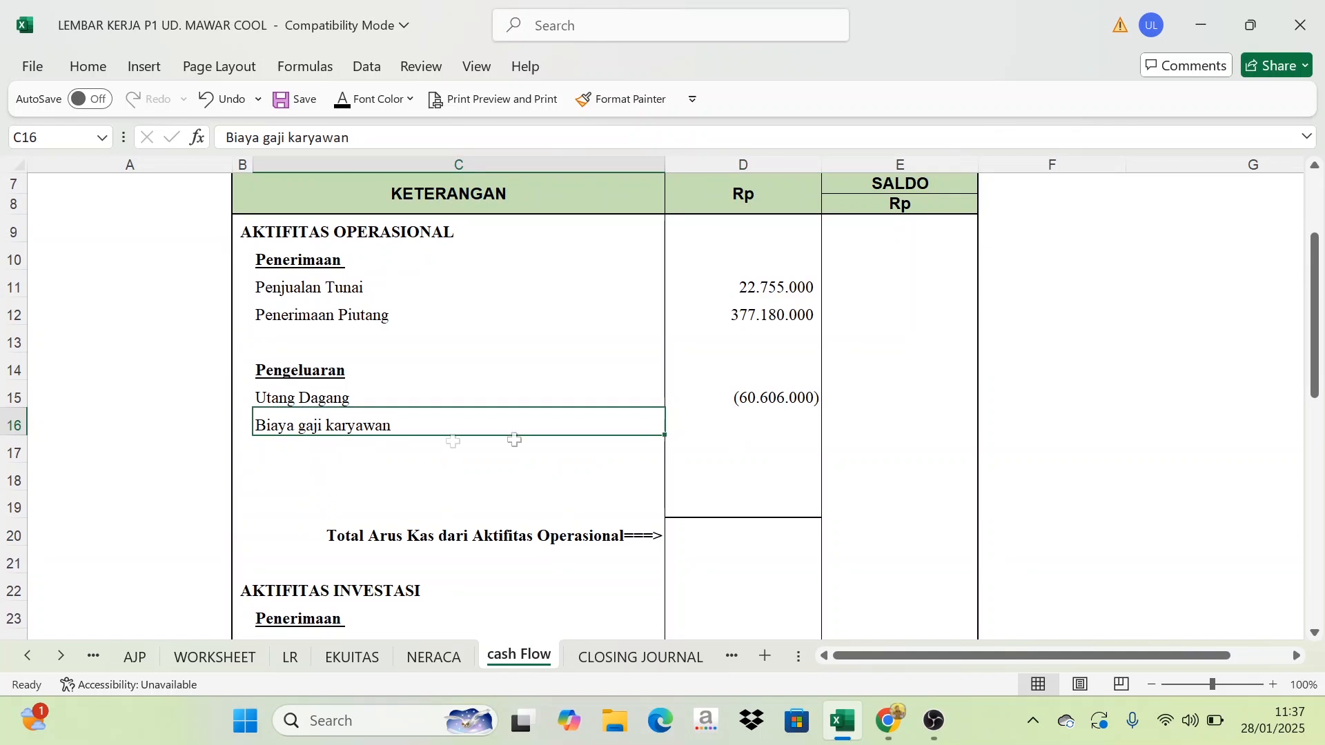
pyautogui.click(745, 424)
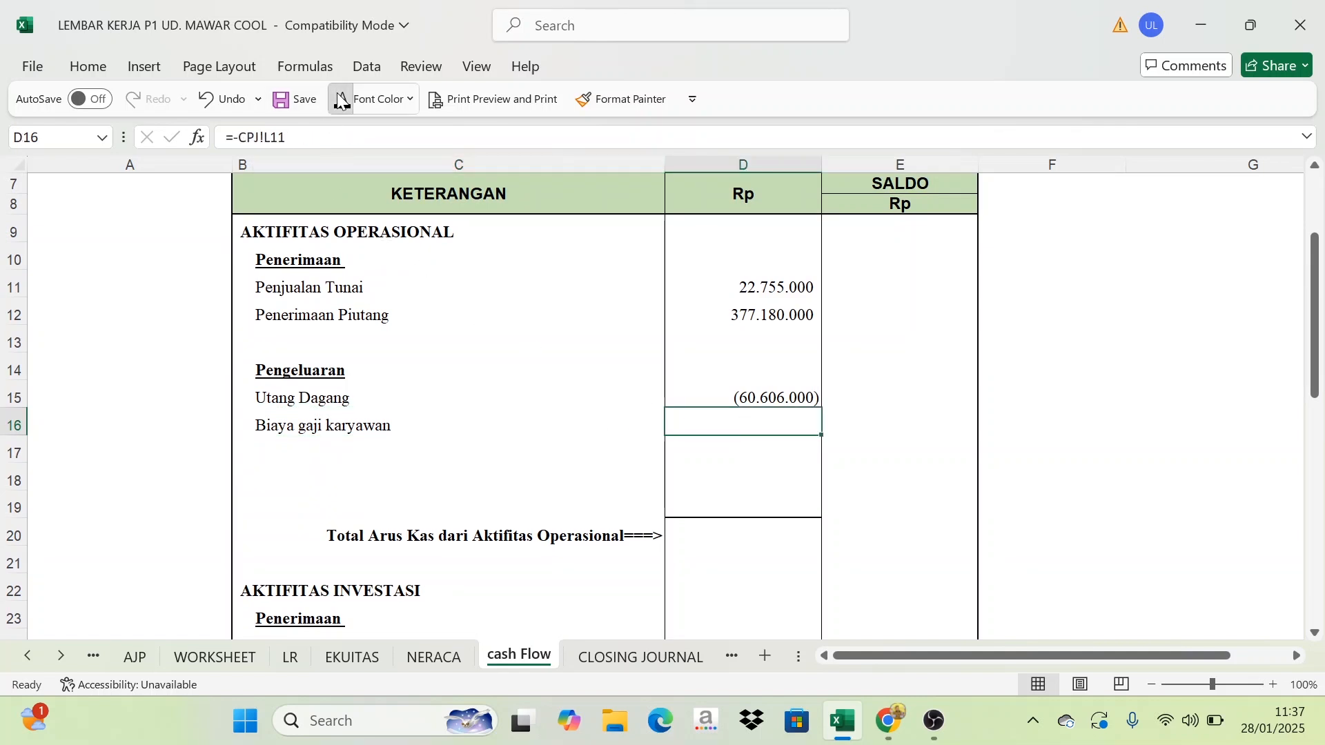
# On the CPJ sheet, check the salary payment in L11 and the Pembayaran Service AC entry with its Maintenance Expense debit in row 12
pyautogui.click(26, 656)
pyautogui.click(26, 656)
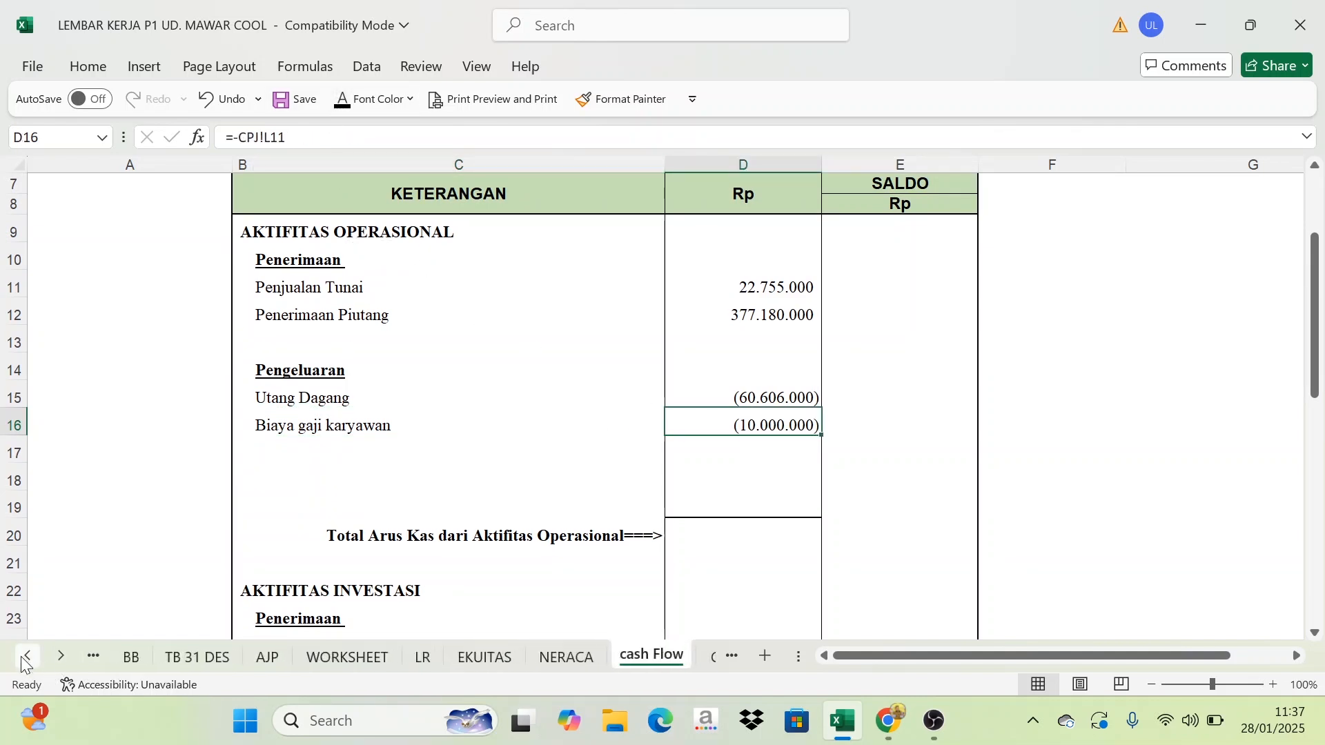
pyautogui.click(26, 656)
pyautogui.click(27, 656)
pyautogui.click(27, 656)
pyautogui.click(27, 657)
pyautogui.click(27, 657)
pyautogui.click(27, 657)
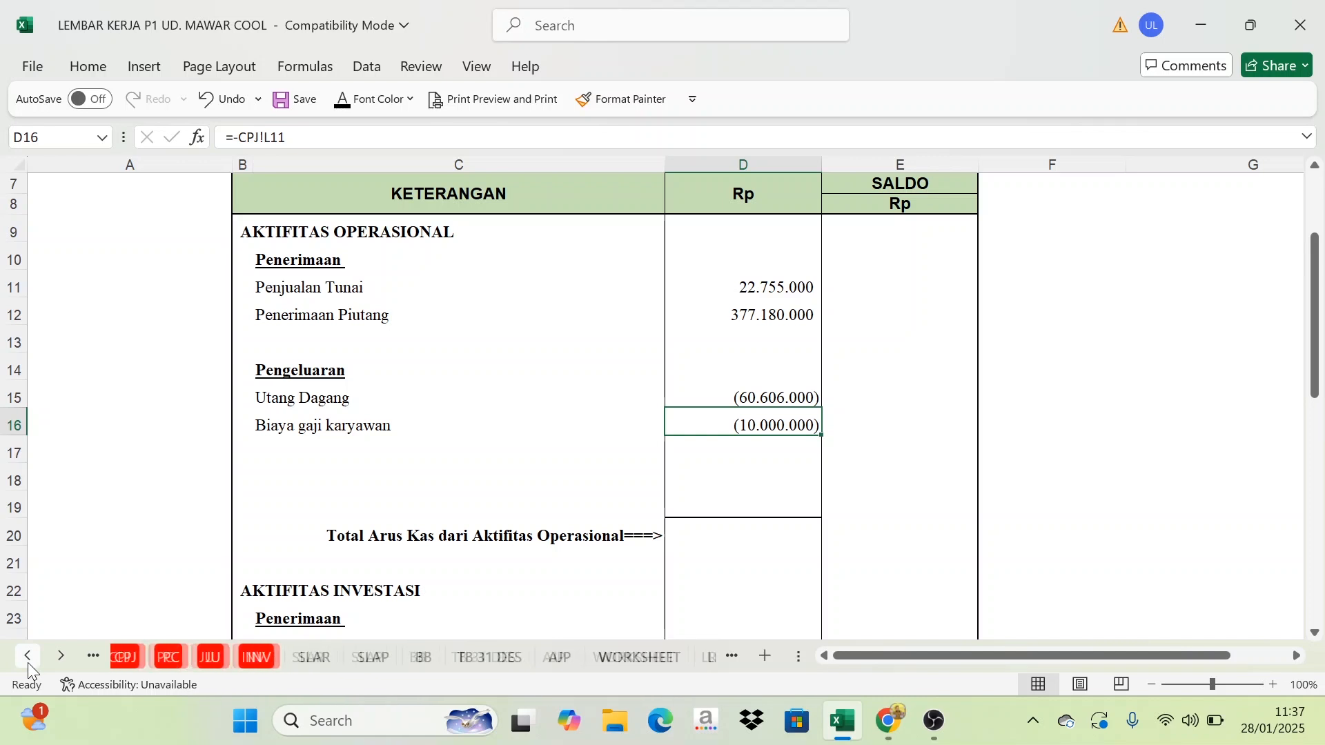
pyautogui.click(27, 656)
pyautogui.click(174, 657)
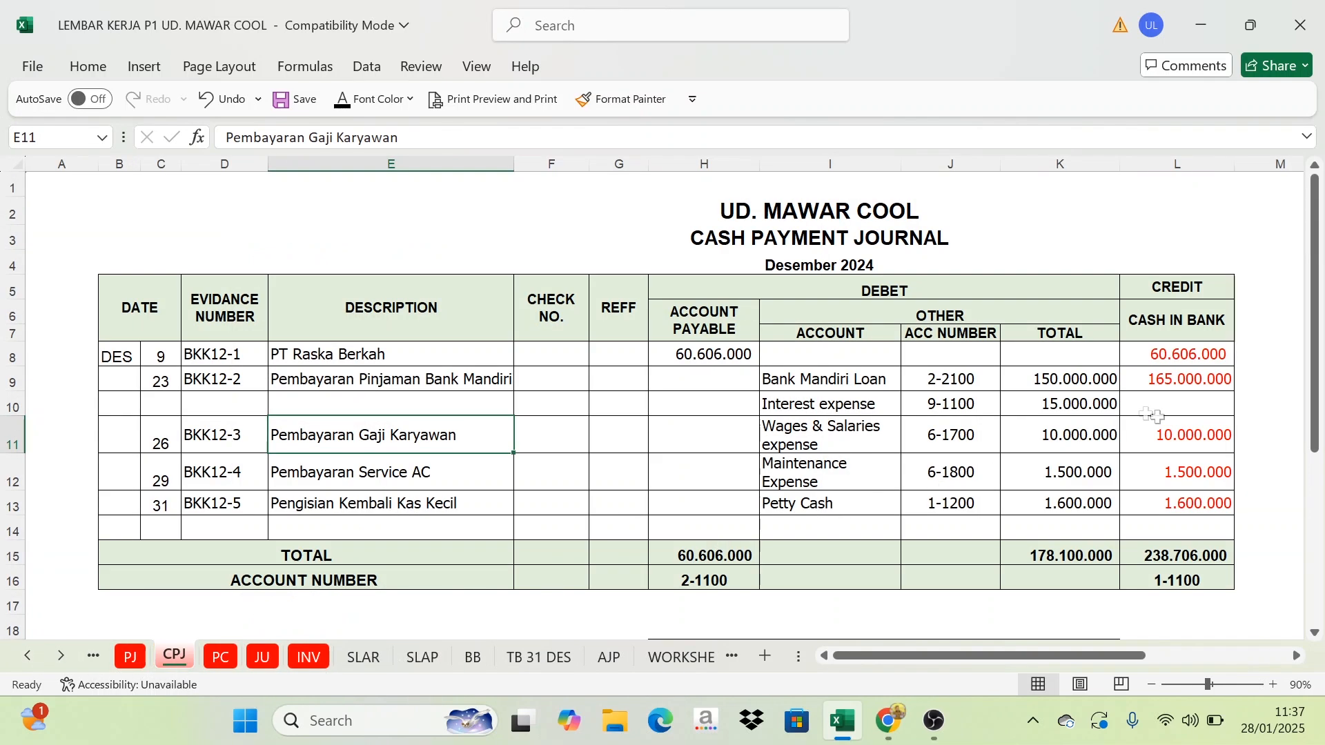
pyautogui.click(1181, 445)
pyautogui.click(1198, 476)
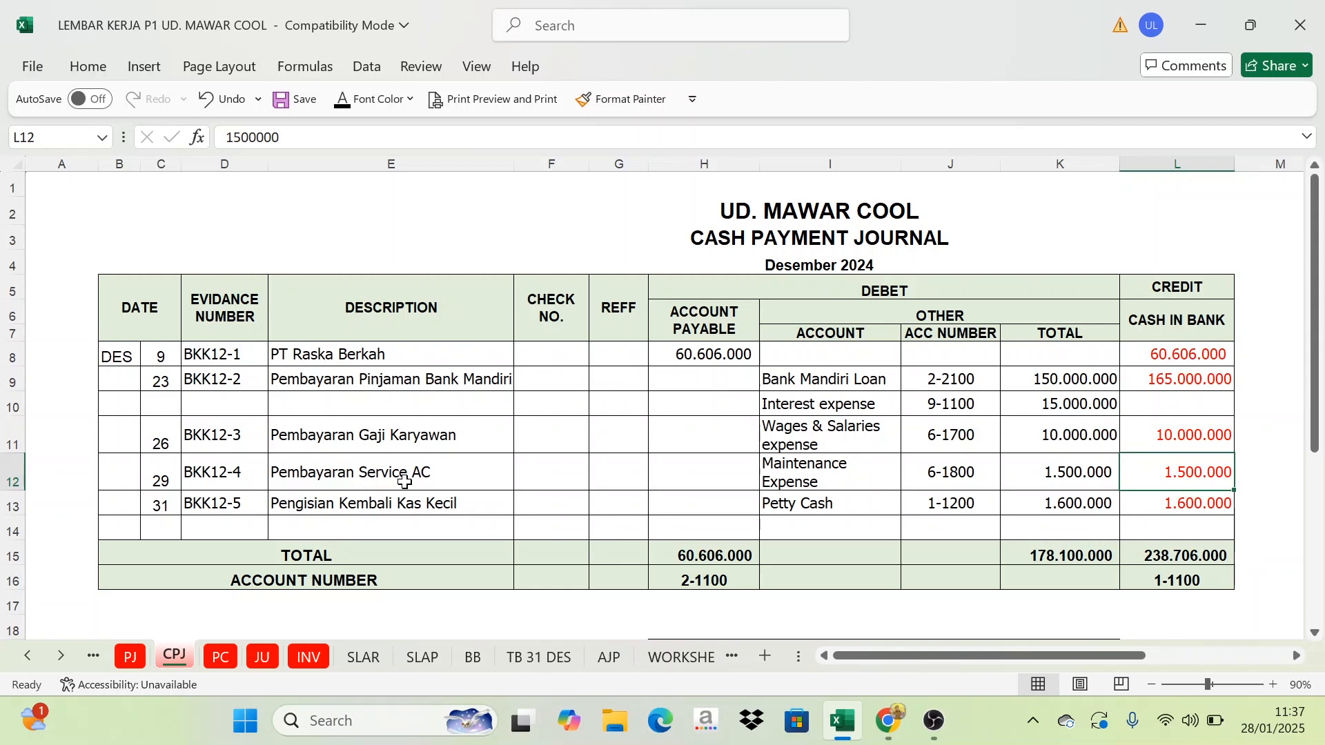
pyautogui.click(399, 481)
pyautogui.moveTo(808, 469); pyautogui.dragTo(1098, 473)
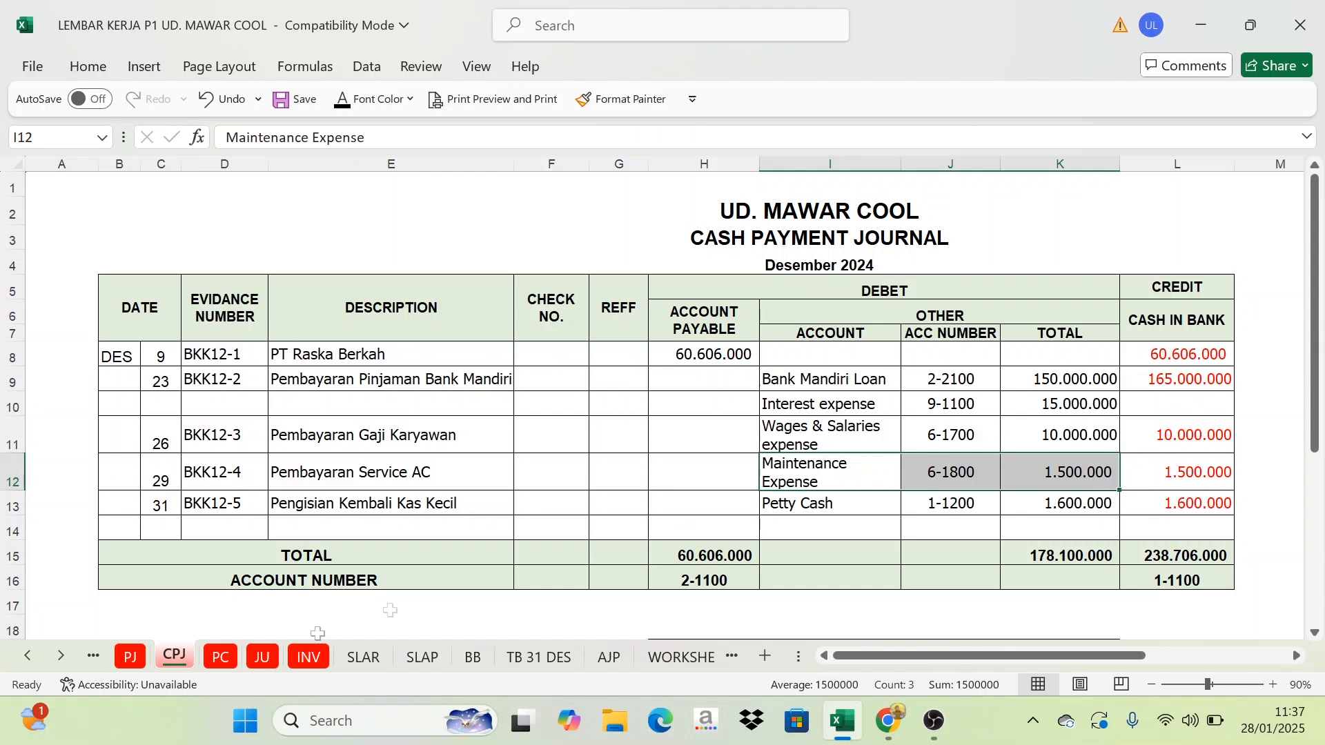
# On the cash Flow sheet, colour the hidden Biaya perawatab AC label in C17 and its amount in D17 black
pyautogui.click(61, 657)
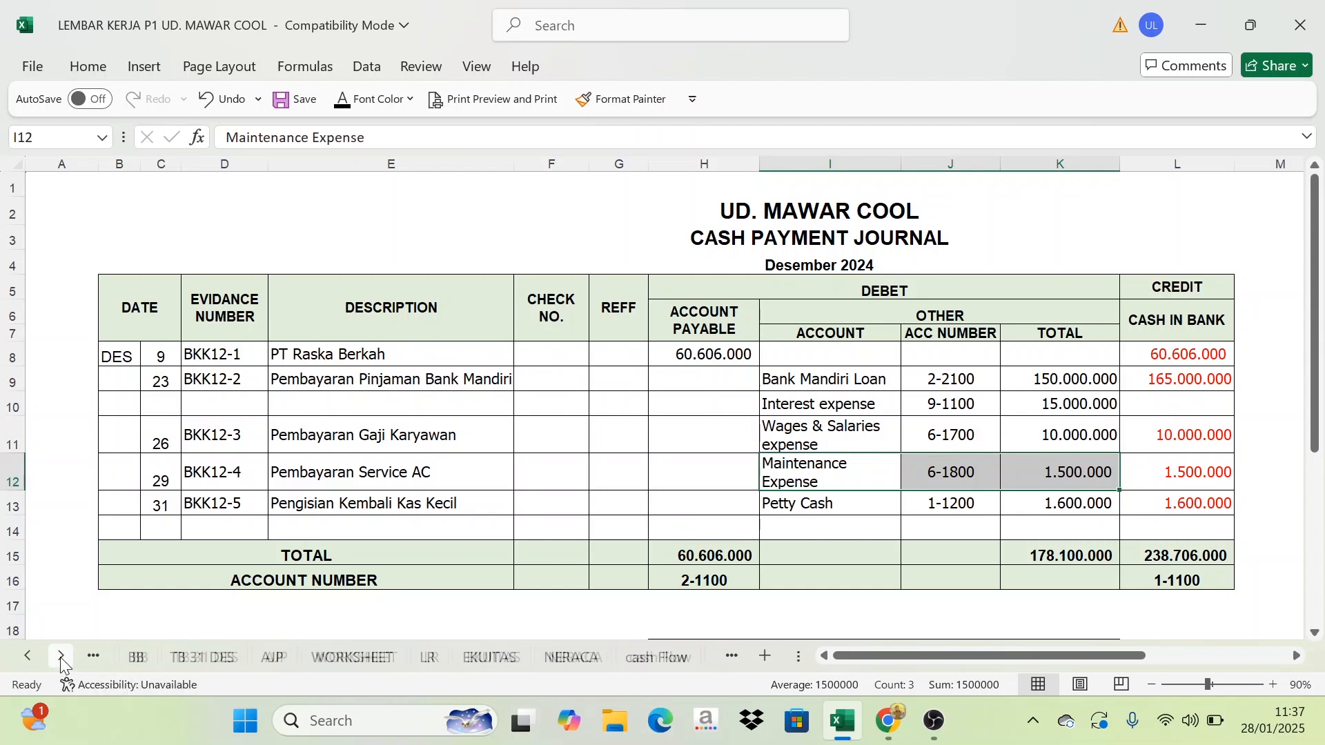
pyautogui.click(630, 664)
pyautogui.click(307, 449)
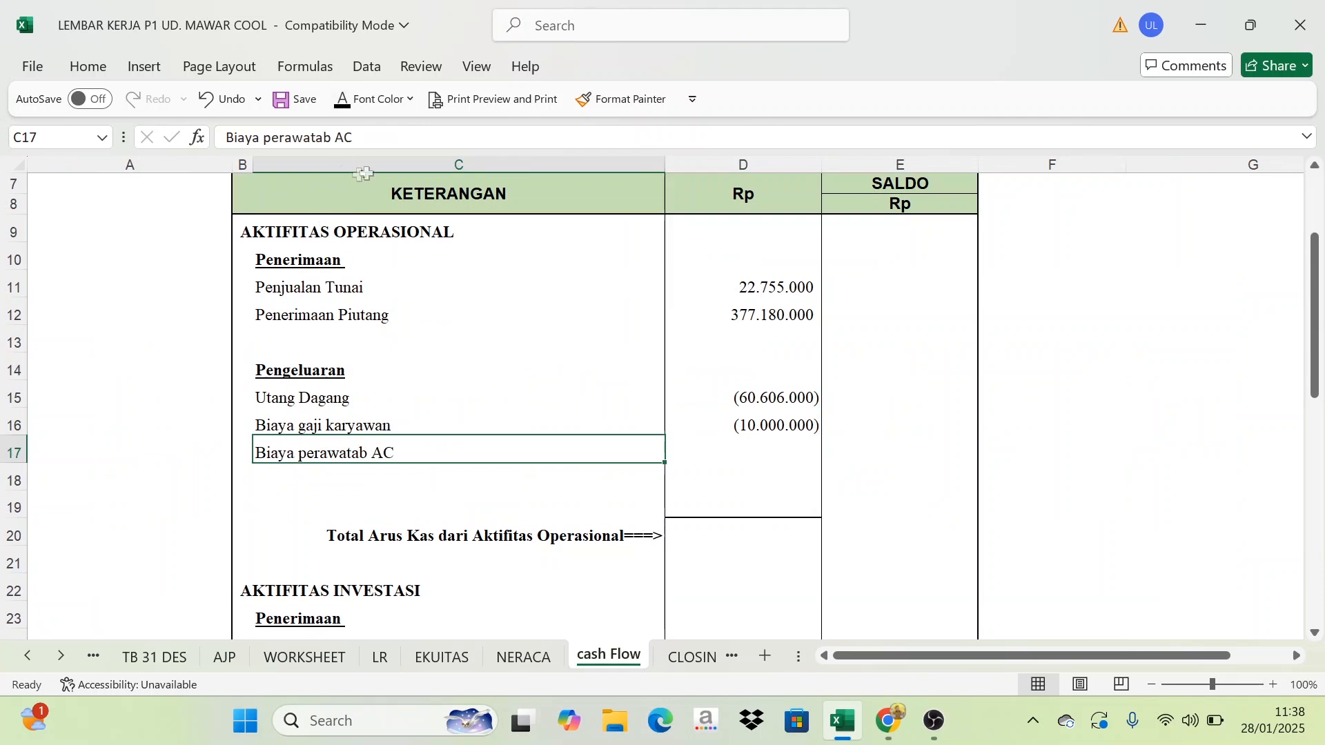
pyautogui.click(771, 461)
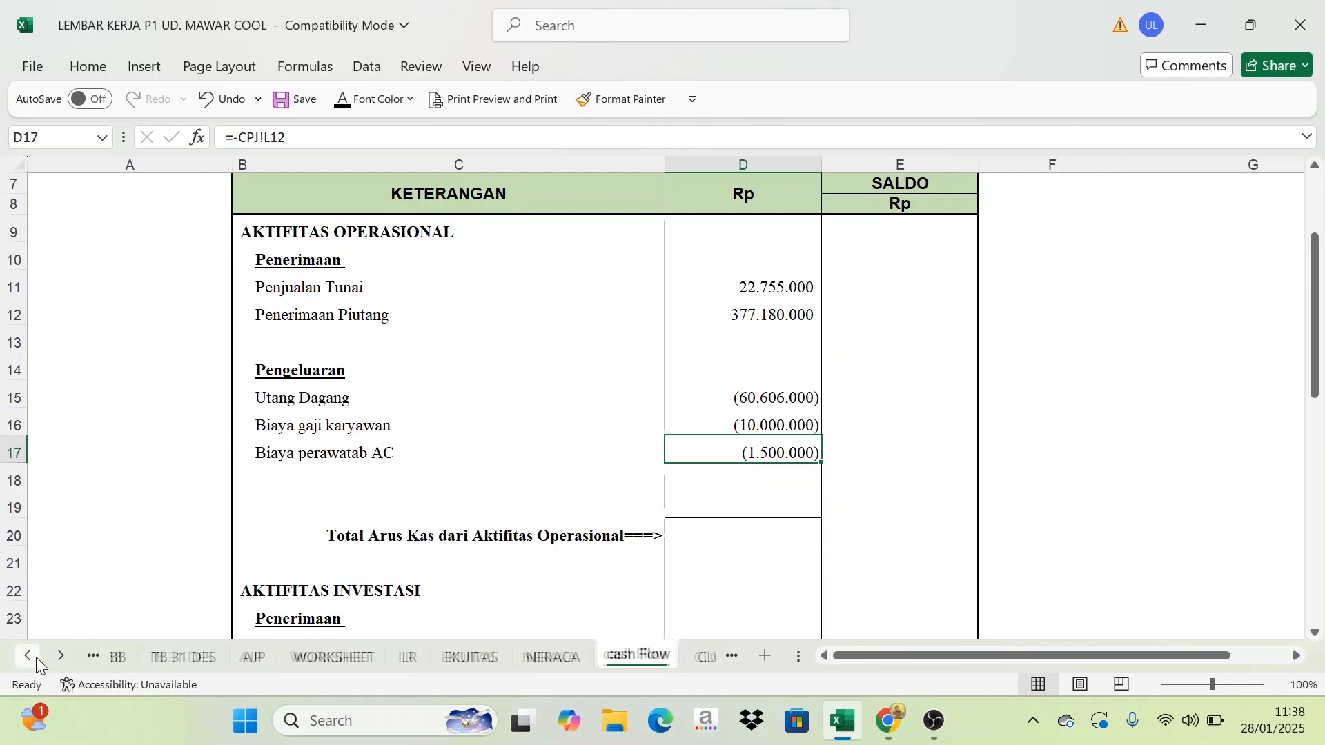
# On the CPJ sheet, examine the Pengisian Kembali Kas Kecil entry in row 13, including its Petty Cash debit and CASH IN BANK credit
pyautogui.click(36, 657)
pyautogui.click(36, 657)
pyautogui.click(36, 657)
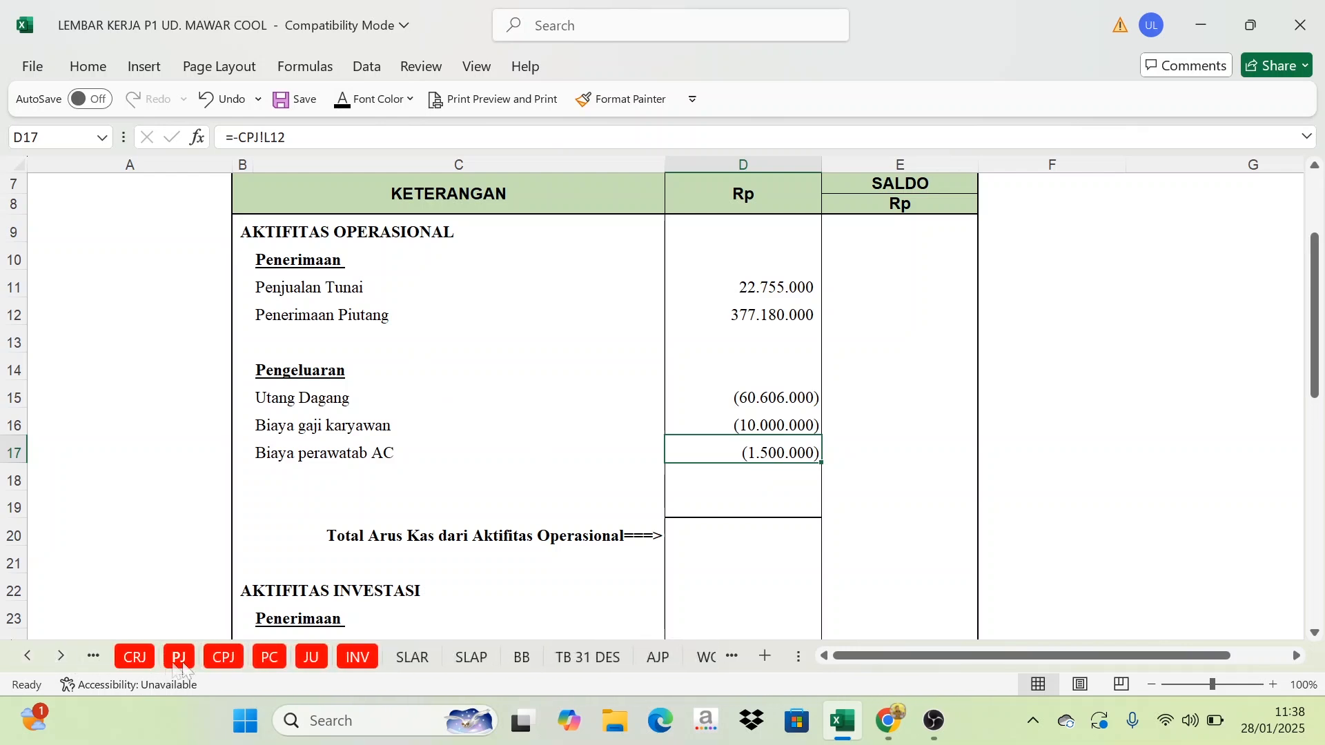
pyautogui.click(223, 657)
pyautogui.click(290, 511)
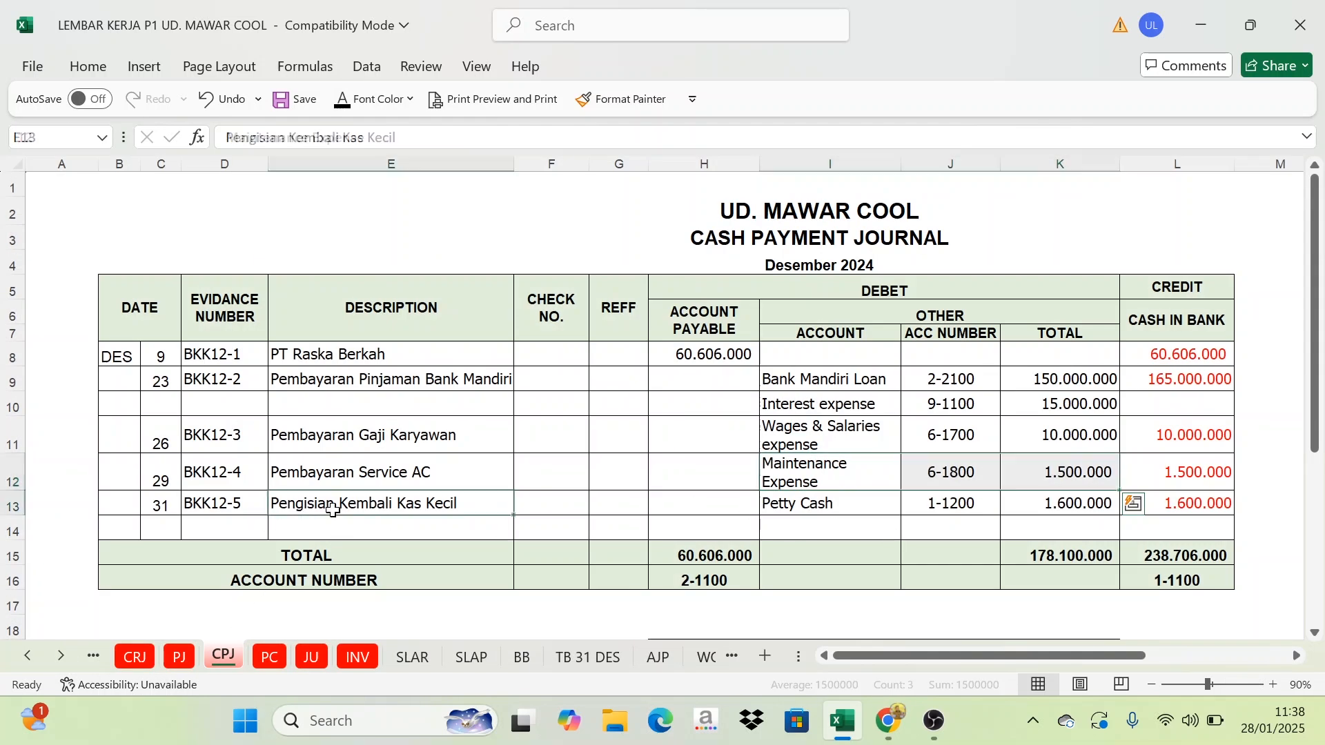
pyautogui.click(1166, 474)
pyautogui.click(1176, 508)
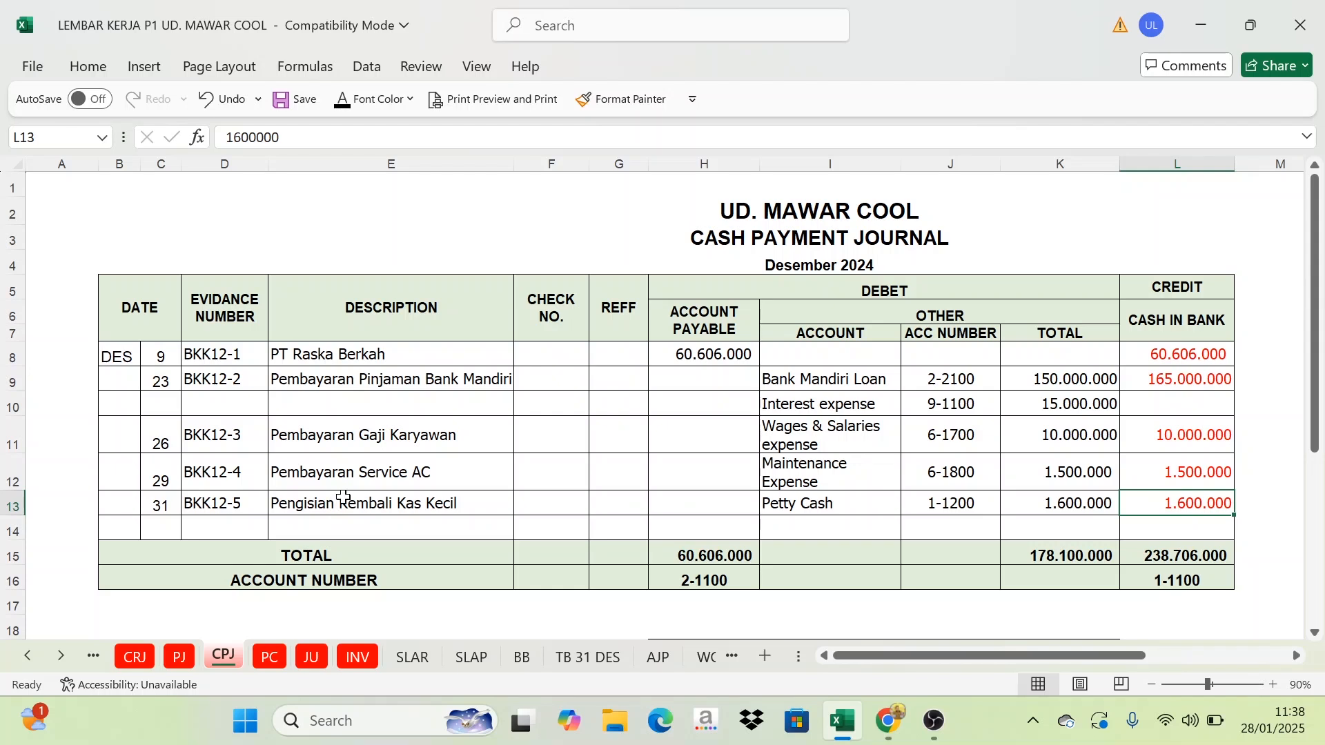
pyautogui.moveTo(299, 503); pyautogui.dragTo(1152, 503)
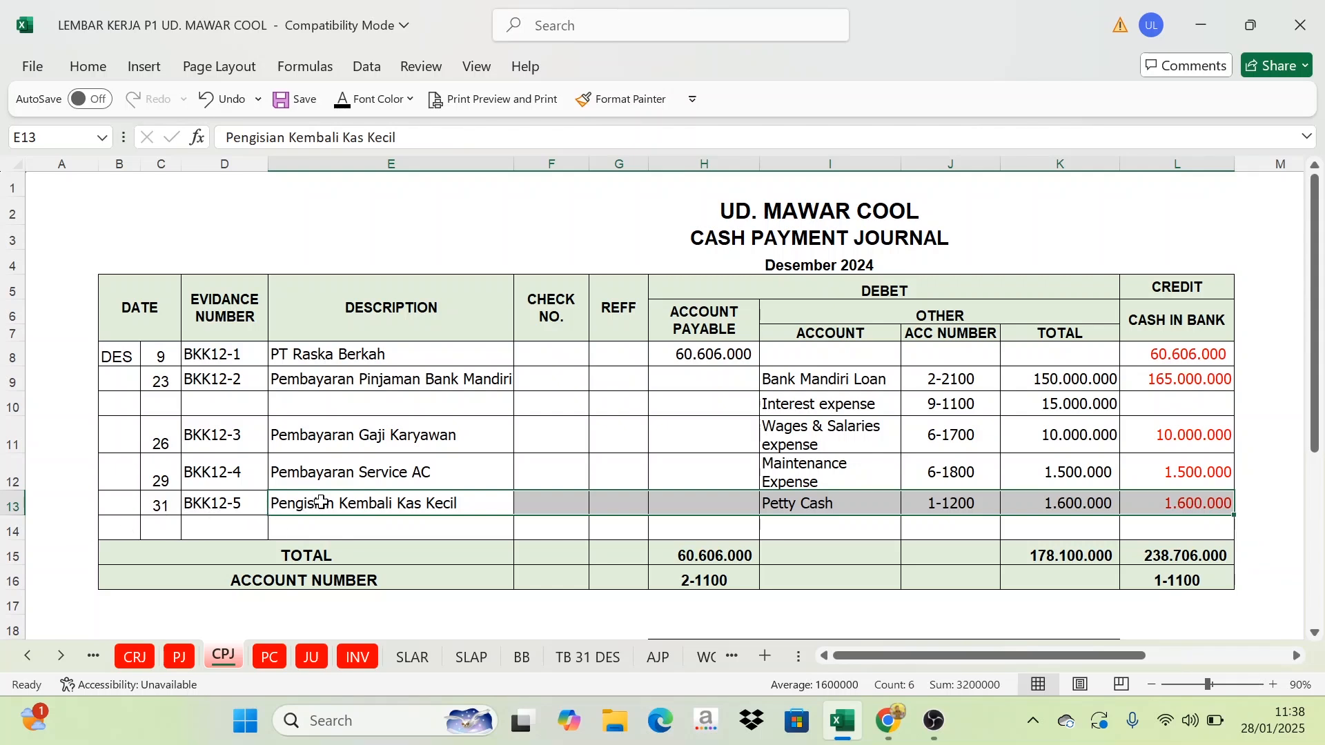
pyautogui.click(323, 504)
pyautogui.click(1040, 505)
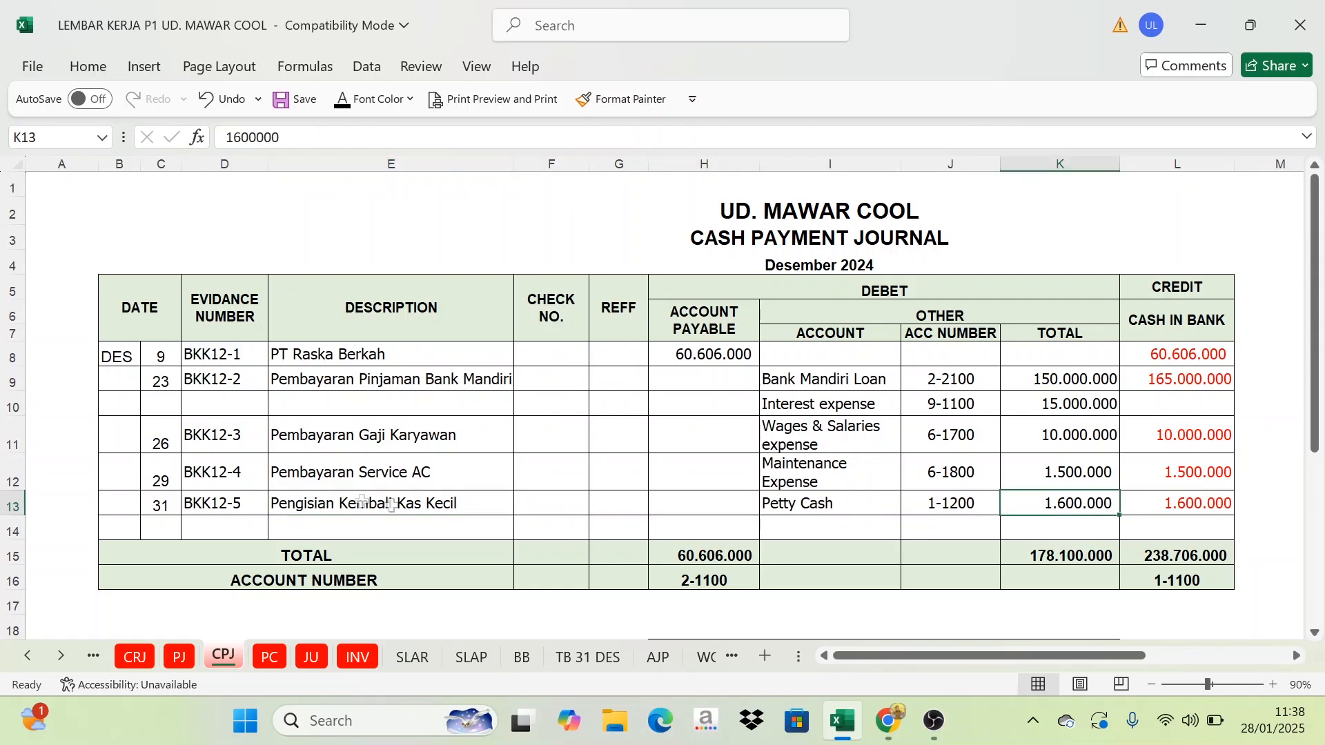
# Colour the Pengisian Kembali Kas Kecil payment in L13 black and review the other CASH IN BANK payments in L8:L12
pyautogui.click(1206, 504)
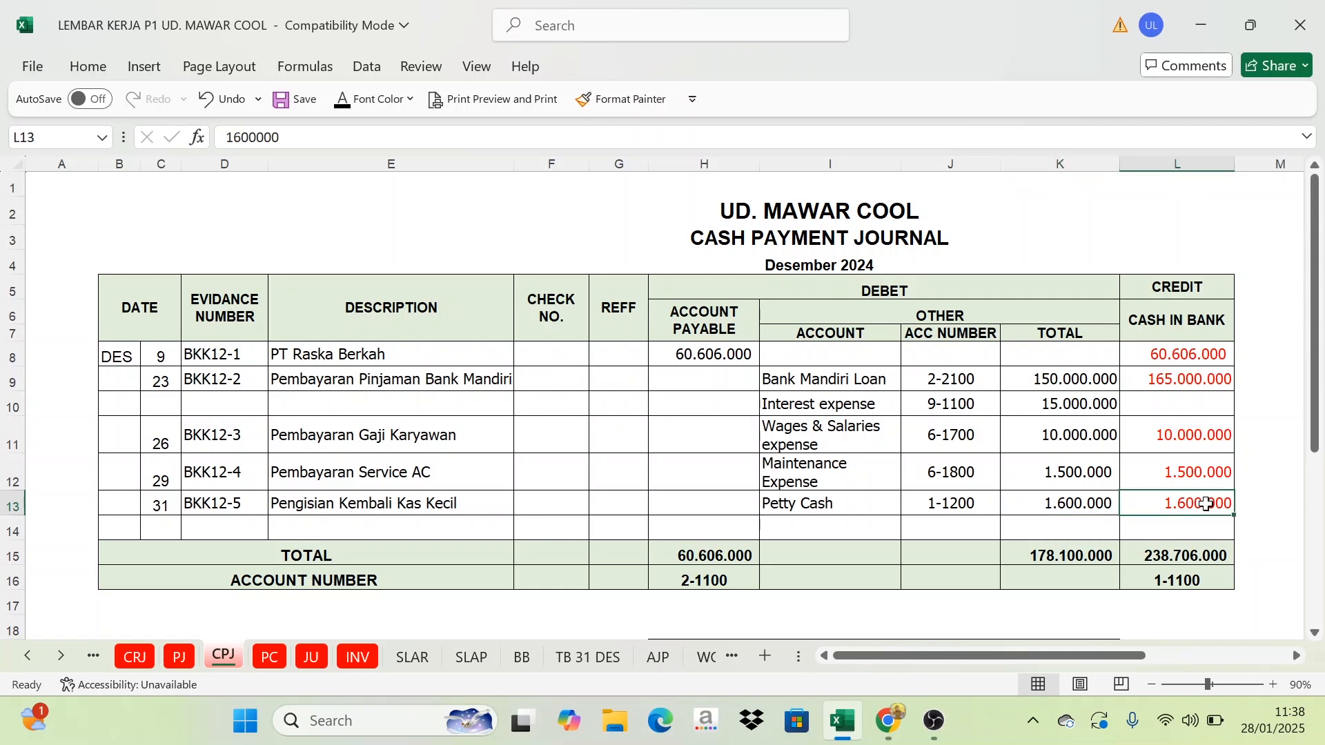
pyautogui.click(345, 103)
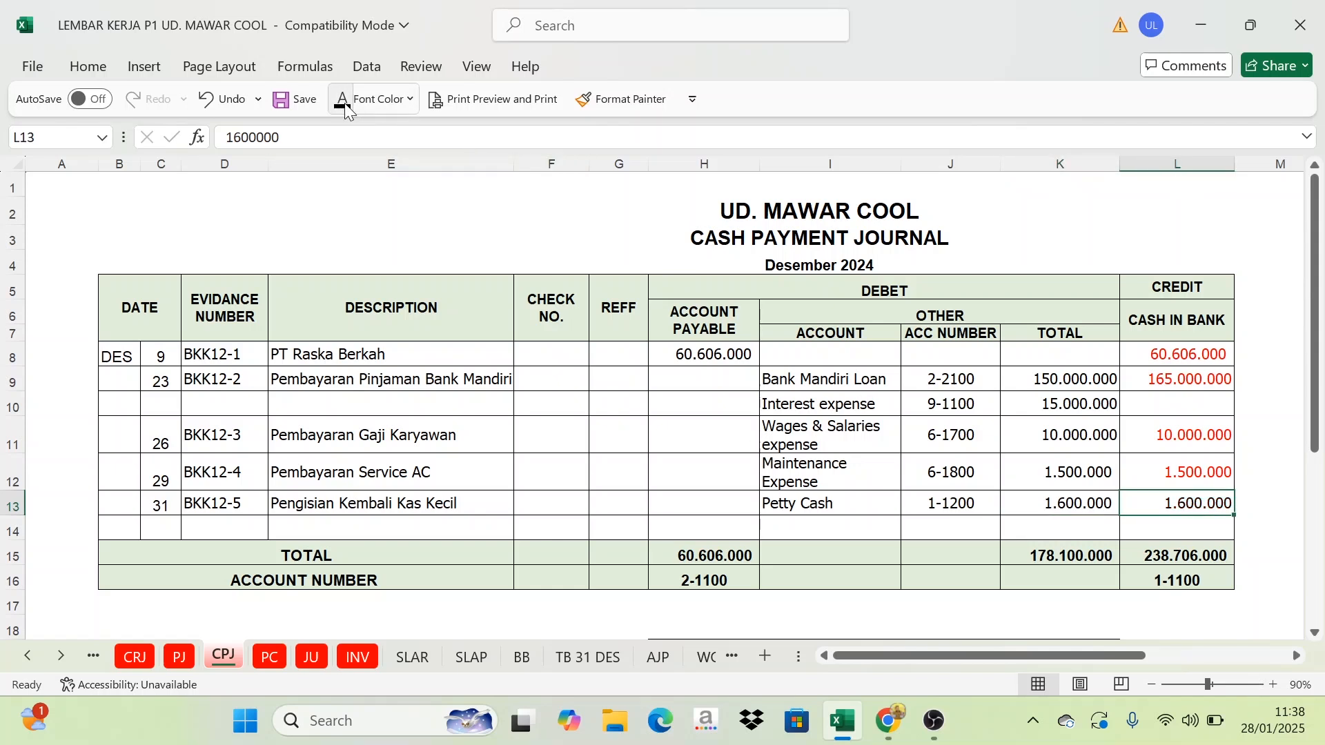
pyautogui.click(1040, 481)
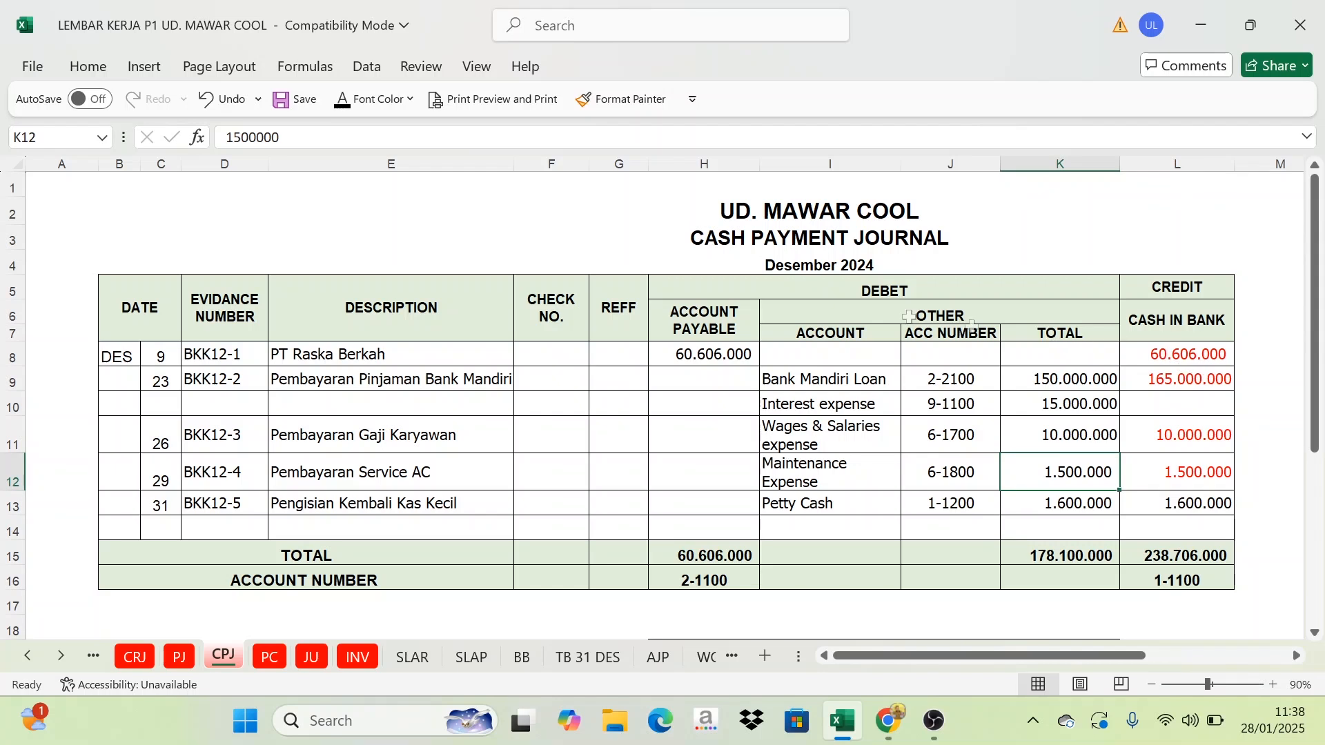
pyautogui.click(1195, 354)
pyautogui.click(1187, 435)
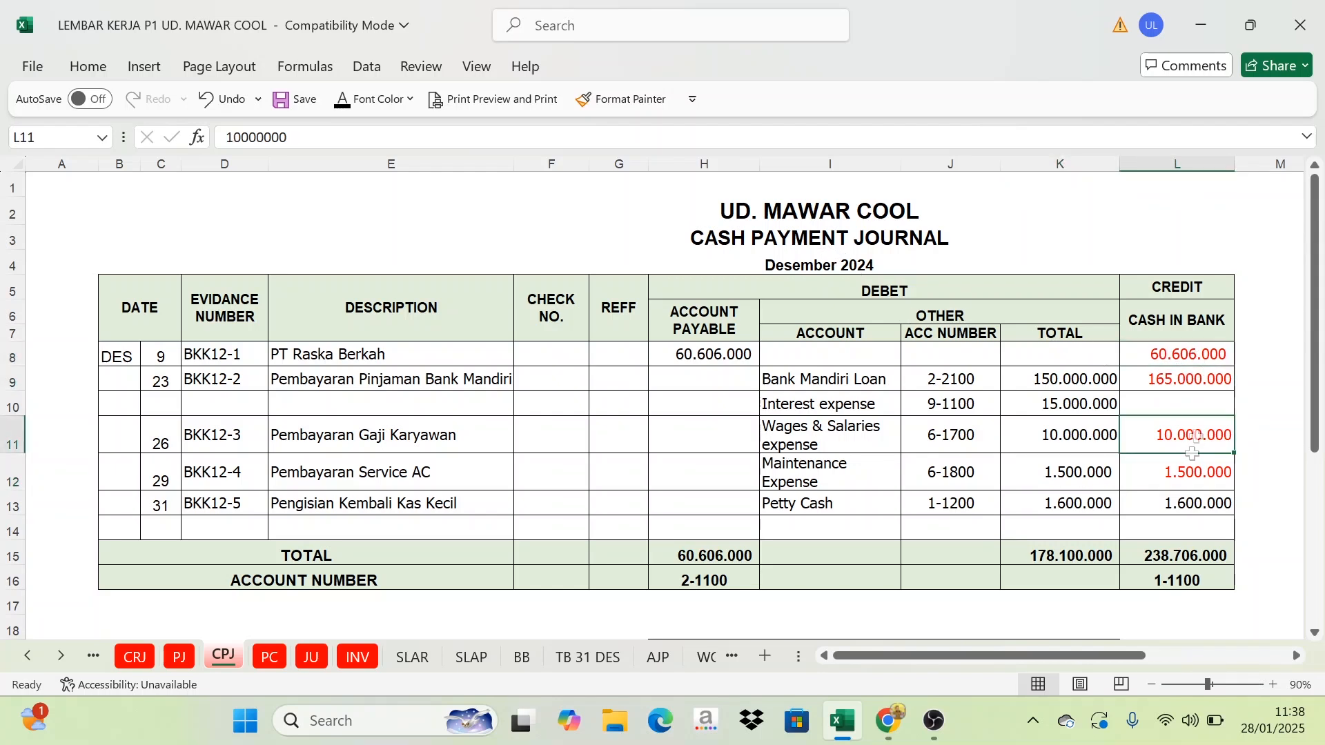
pyautogui.click(1187, 472)
pyautogui.moveTo(1153, 355); pyautogui.dragTo(1161, 457)
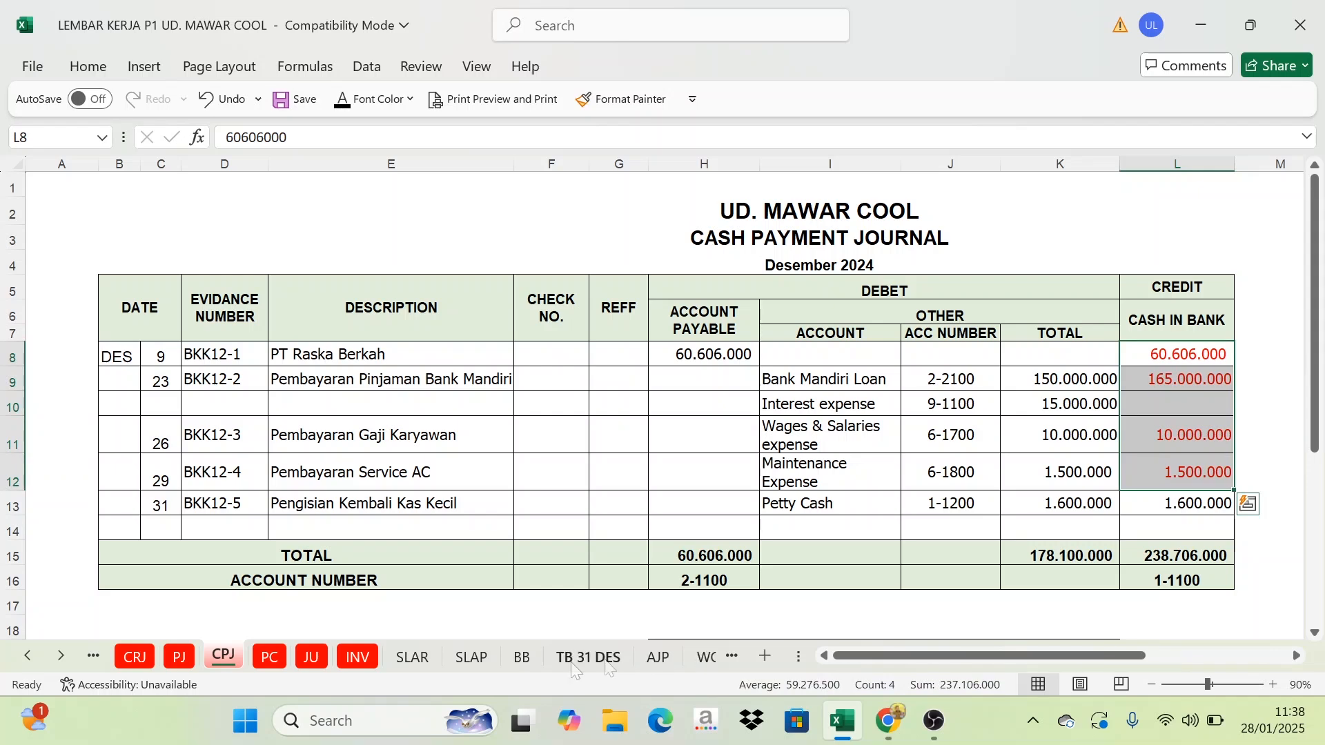
# Open the PC sheet and inspect the PETTY CASH heading and the Pembayaran Rekening LTA Nov 2024 entry in row 8
pyautogui.click(270, 657)
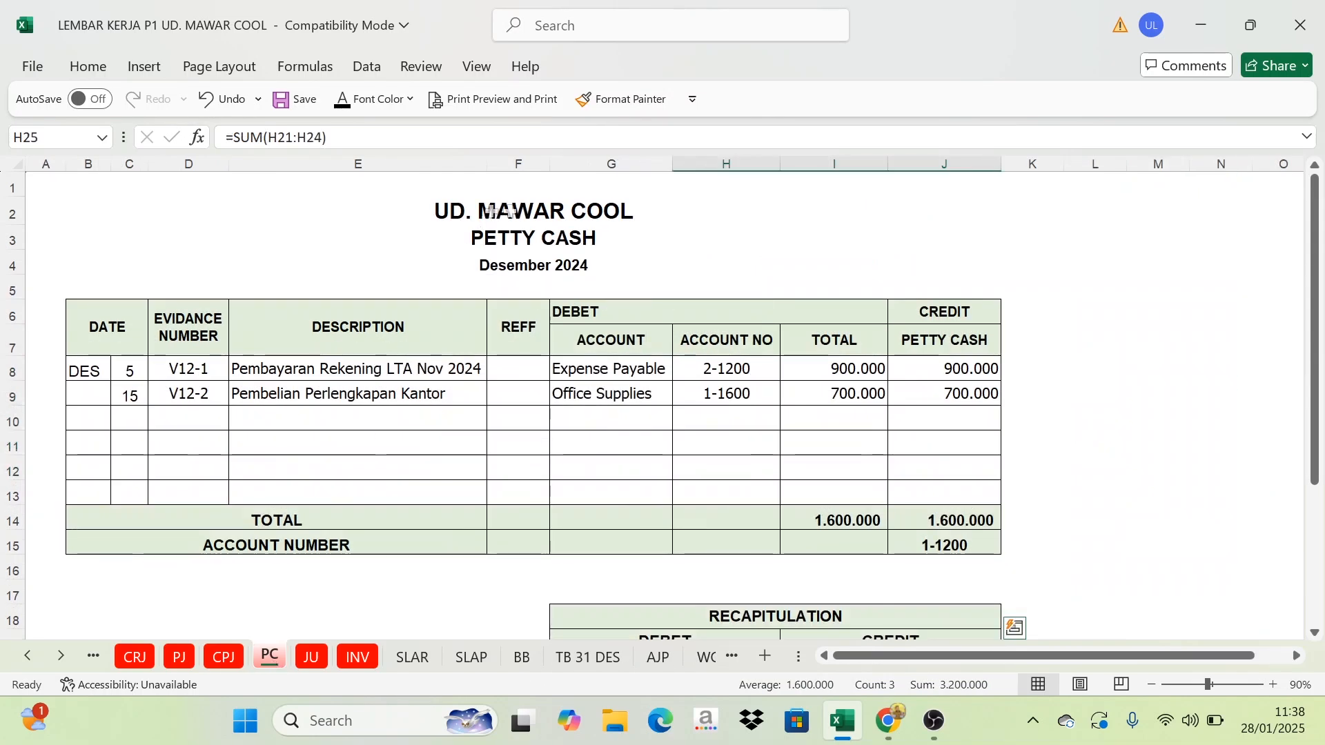
pyautogui.moveTo(528, 210); pyautogui.dragTo(534, 264)
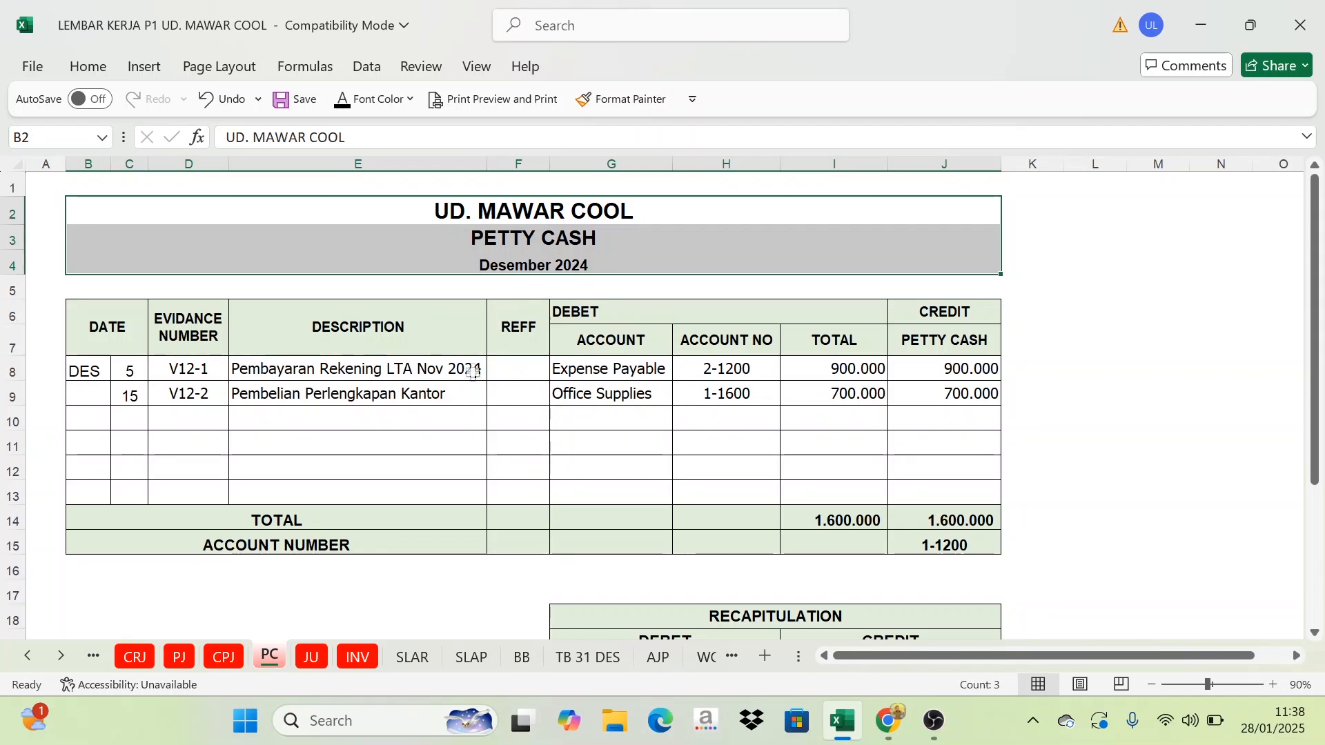
pyautogui.click(136, 371)
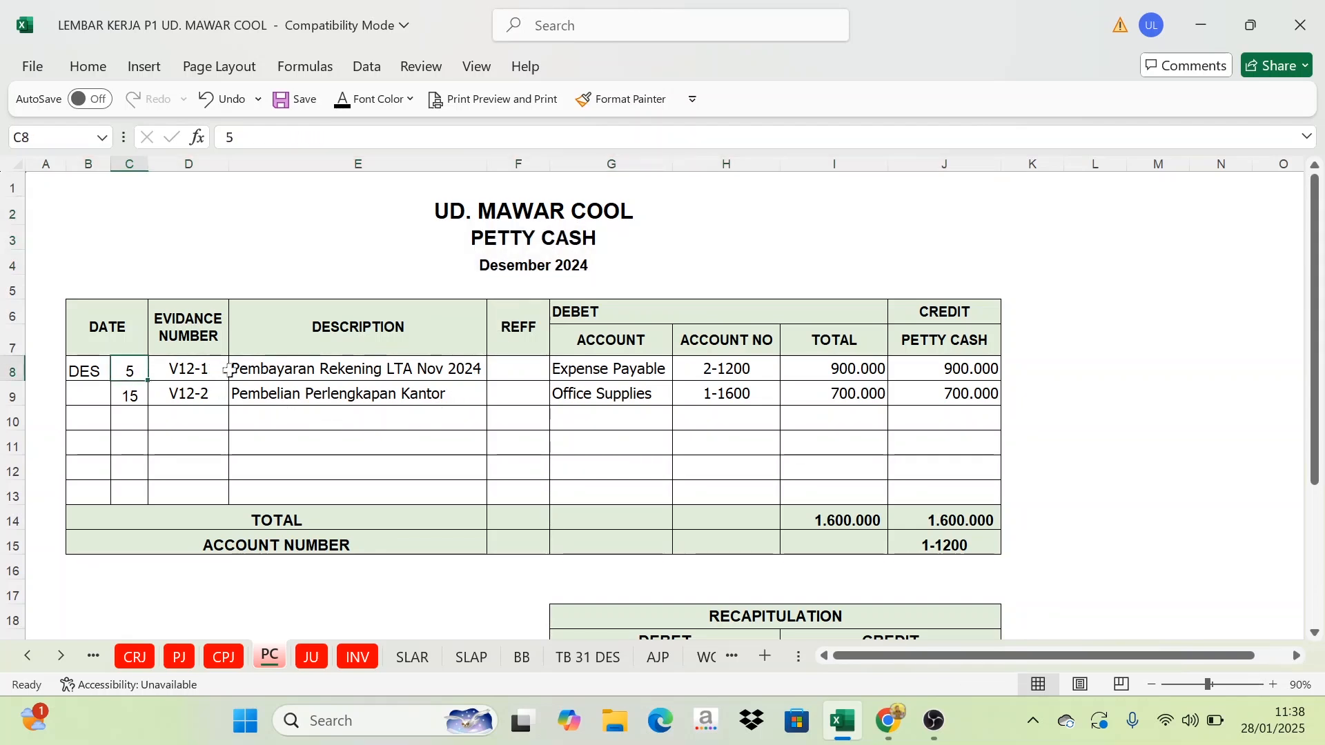
pyautogui.click(406, 371)
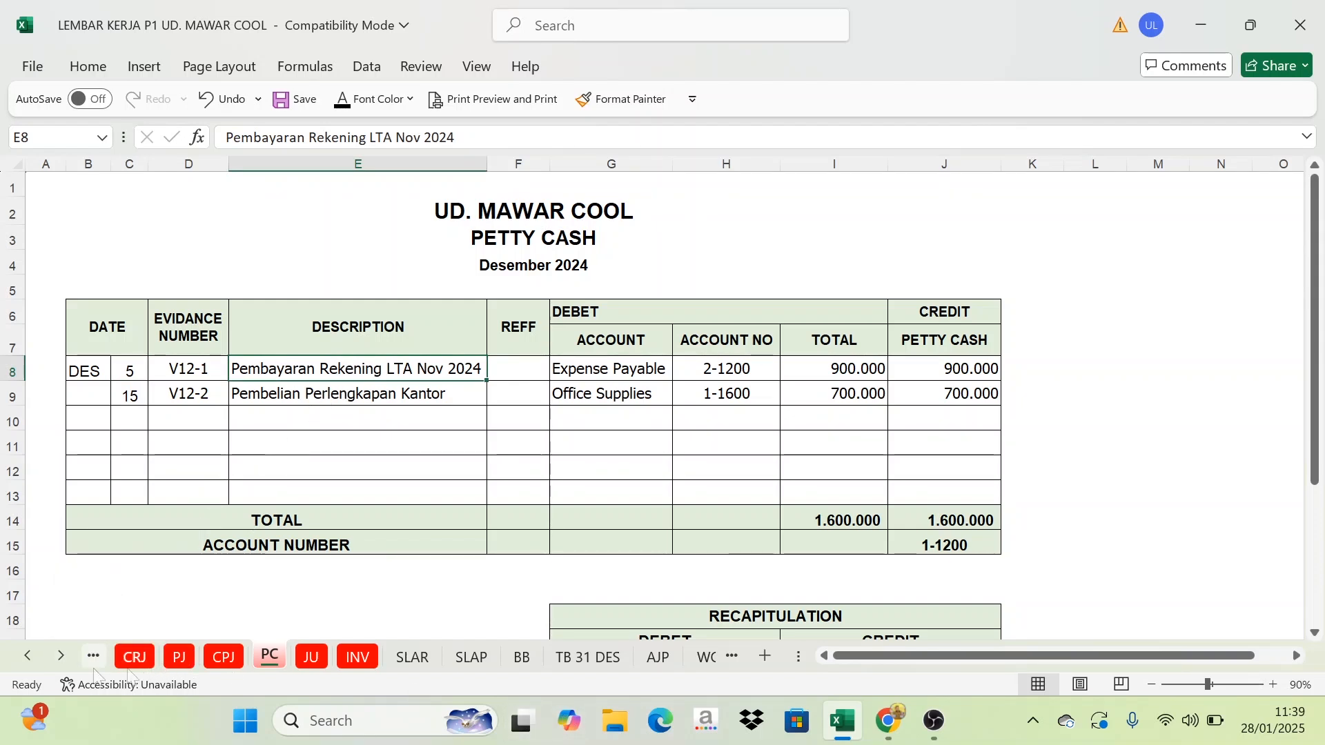
# On the cash Flow sheet, colour the hidden Pembayaran Rekening LTA Nov 2024 and Pembelian Perlengkapan Kantor labels in C18:C19 black
pyautogui.click(62, 659)
pyautogui.click(62, 659)
pyautogui.click(61, 659)
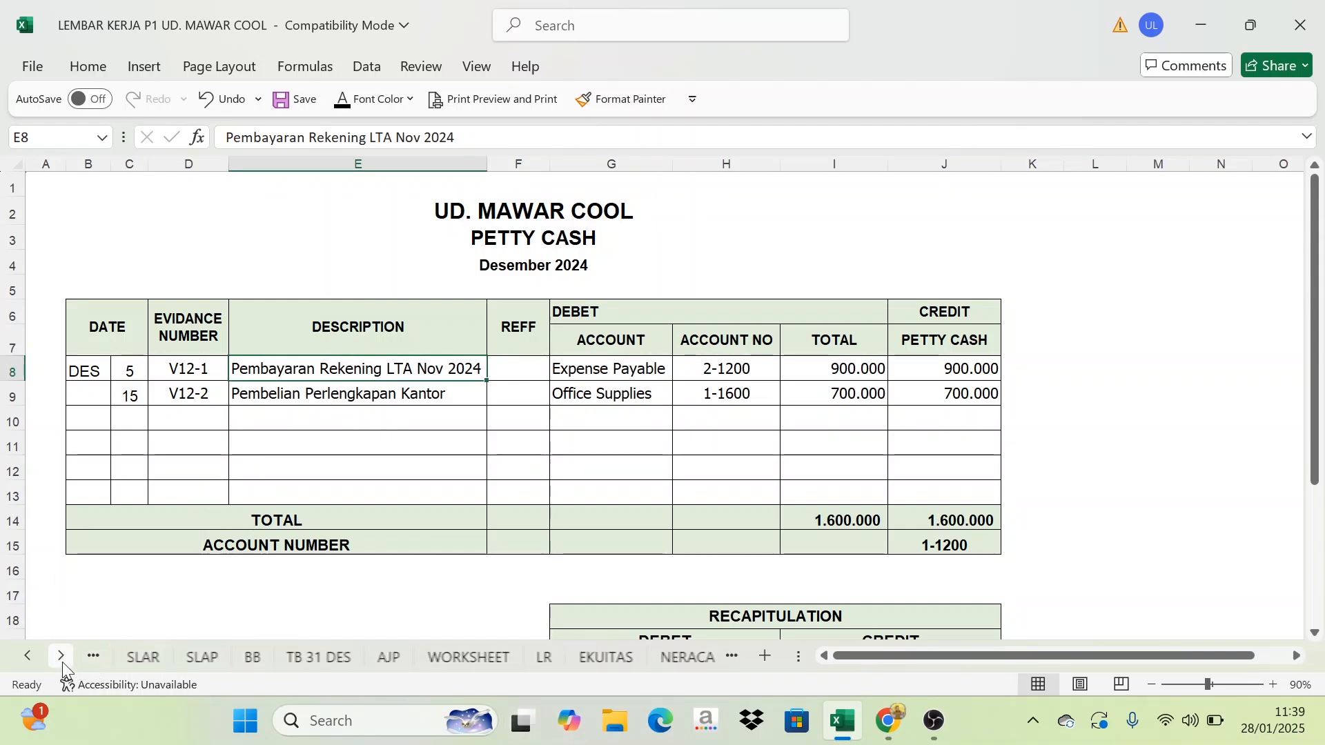
pyautogui.click(61, 659)
pyautogui.click(62, 660)
pyautogui.click(607, 659)
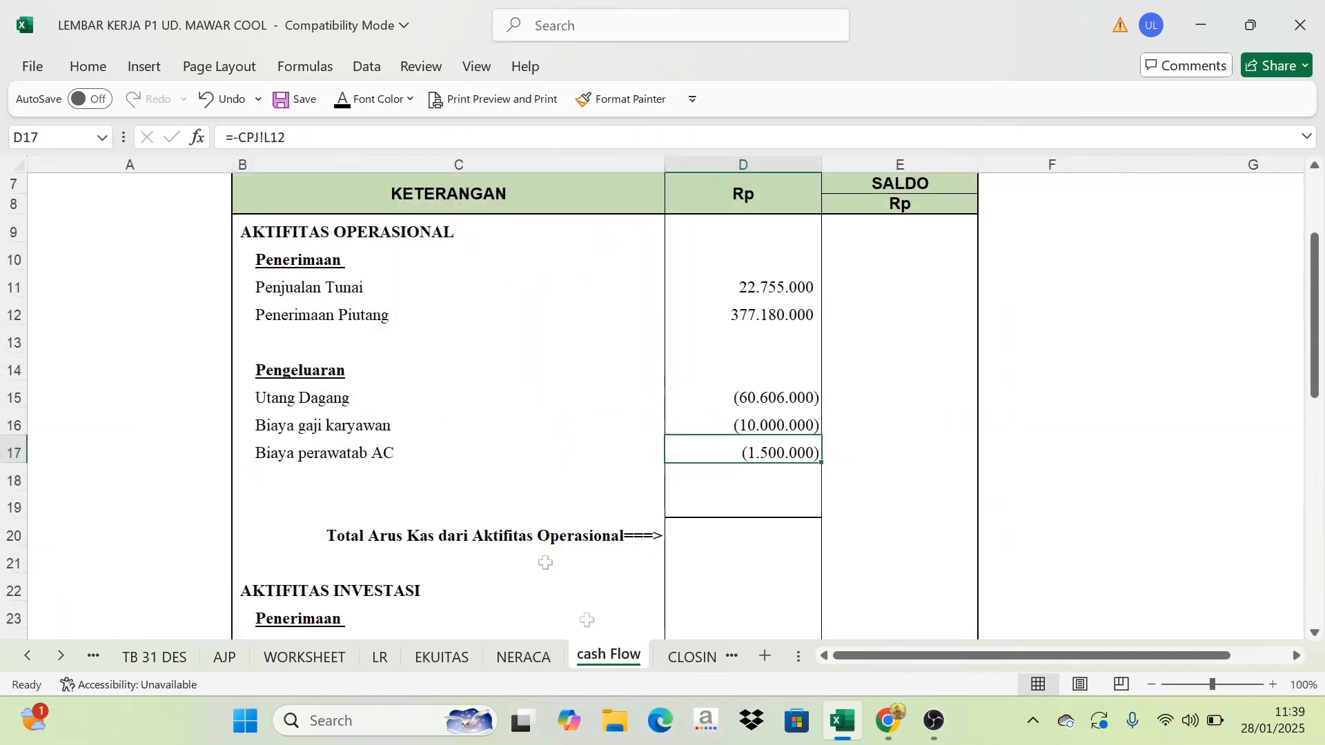
pyautogui.moveTo(283, 479); pyautogui.dragTo(282, 502)
pyautogui.write('Pembayaran Rekening LTA Nov 2024 Pembelian Perlengkapan Kantor')
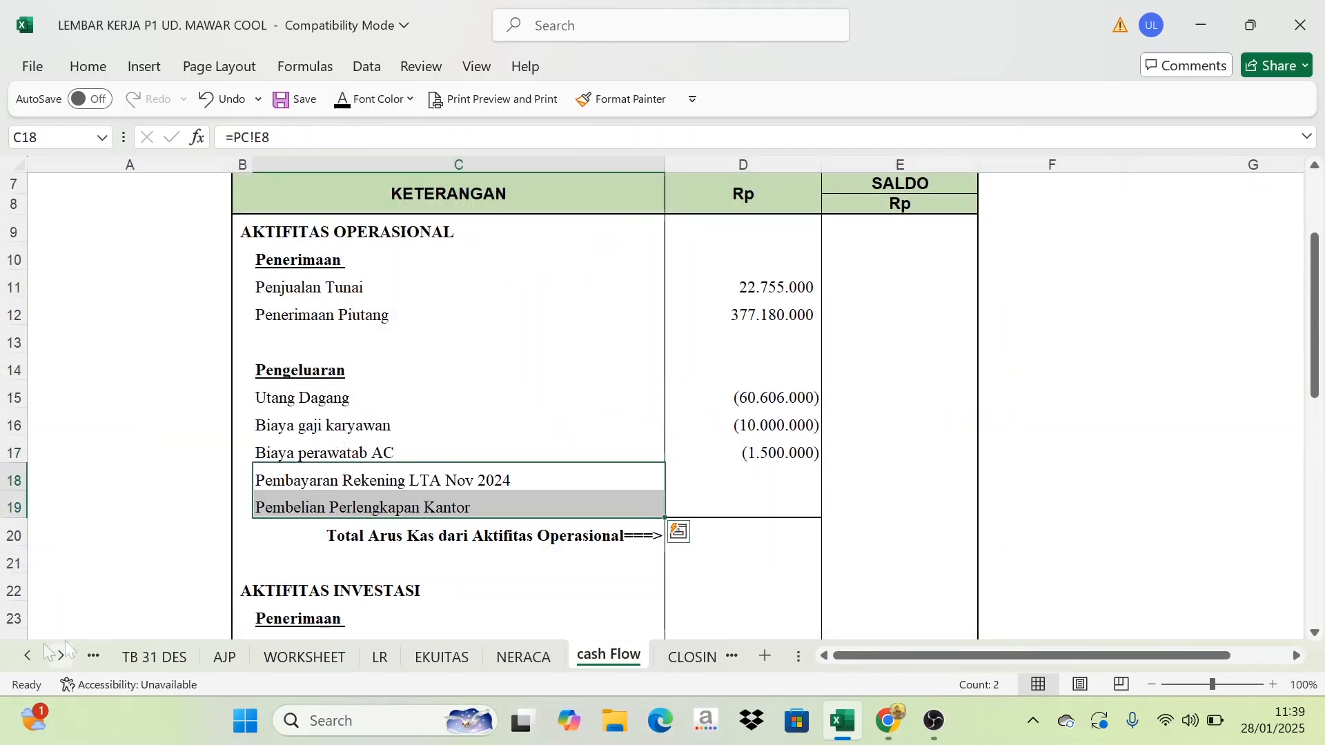
# Return to the PC sheet and check the two PETTY CASH credit amounts in J8 and J9
pyautogui.click(28, 666)
pyautogui.click(29, 667)
pyautogui.click(29, 666)
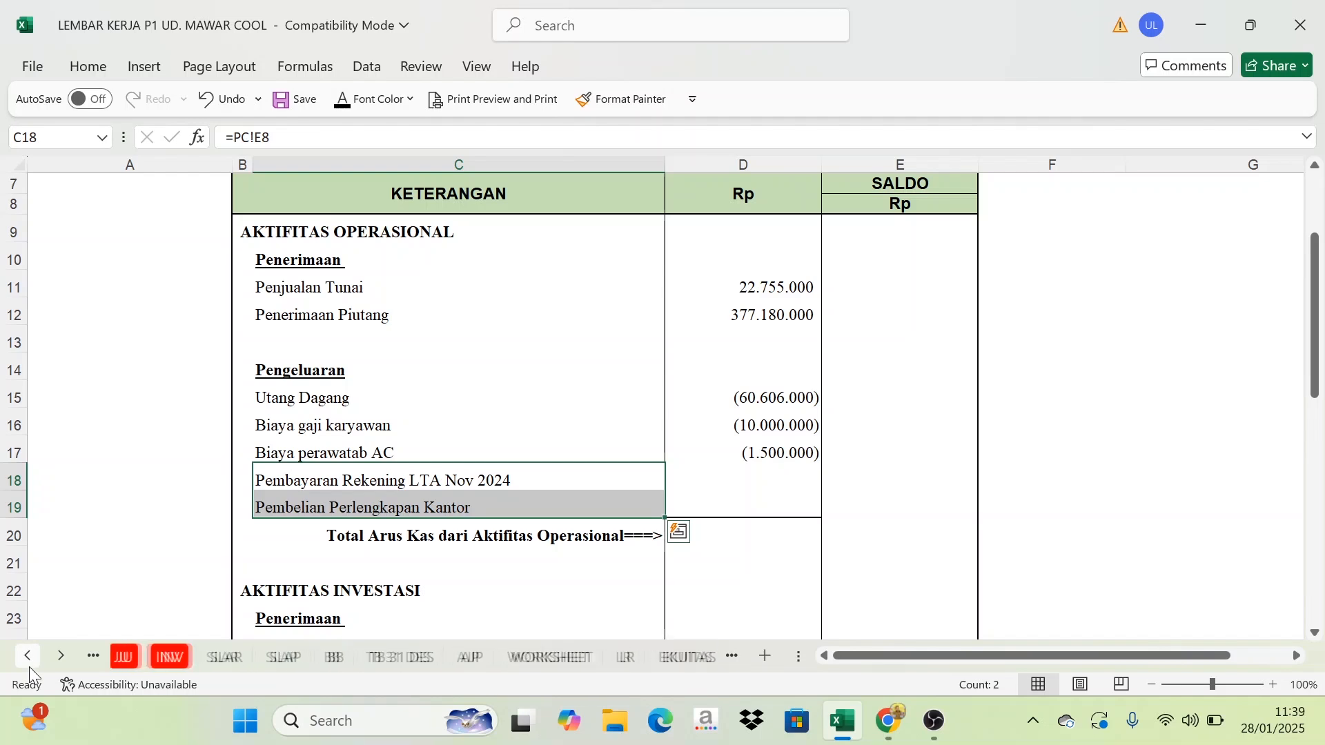
pyautogui.click(29, 666)
pyautogui.click(29, 667)
pyautogui.click(220, 657)
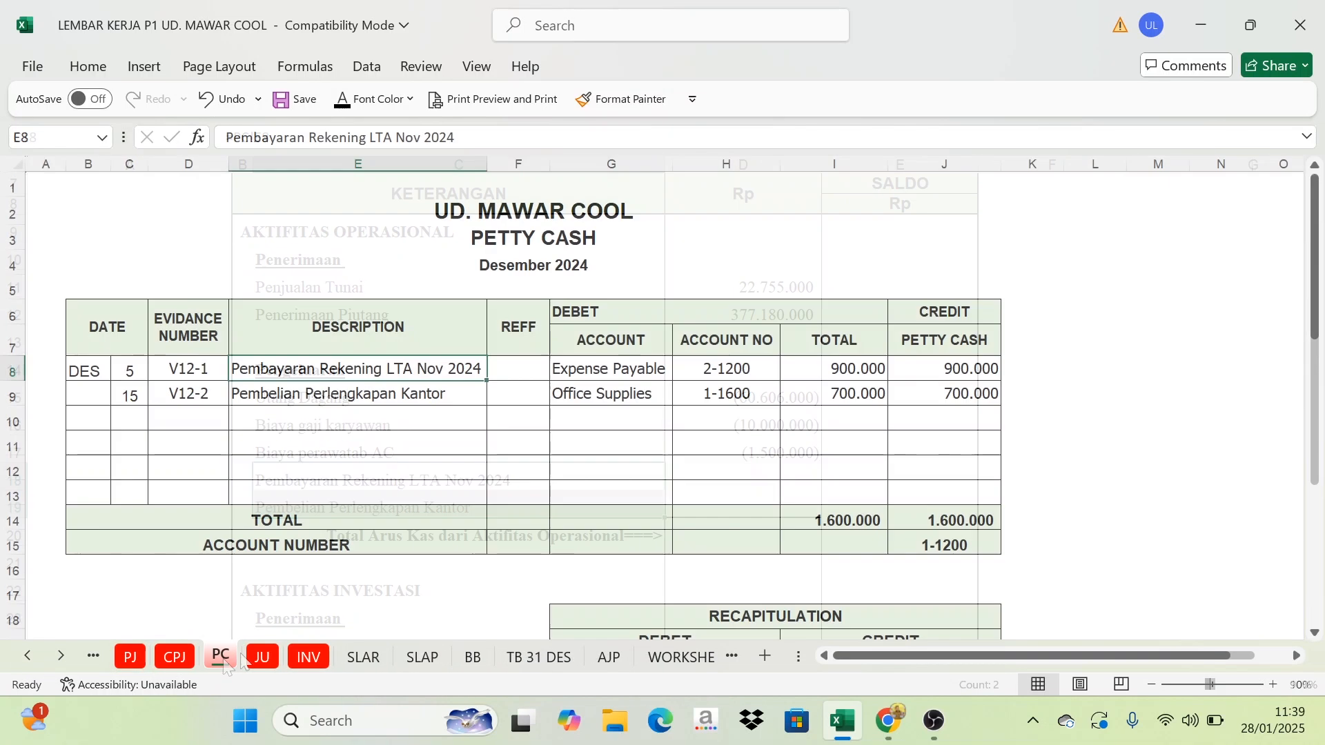
pyautogui.click(928, 364)
pyautogui.click(945, 394)
# On the cash Flow sheet, colour the hidden petty cash payment amounts in D18:D19 black
pyautogui.click(61, 657)
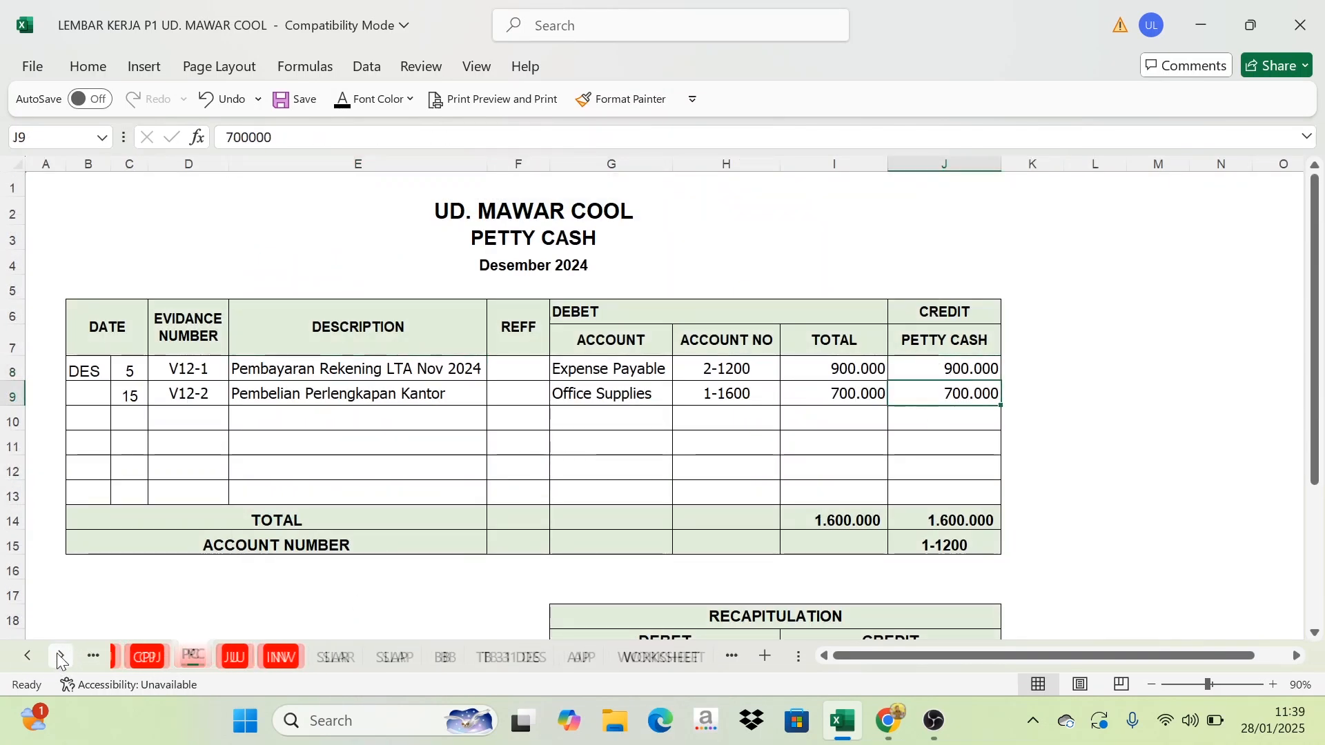
pyautogui.click(61, 657)
pyautogui.click(60, 657)
pyautogui.click(61, 657)
pyautogui.click(61, 657)
pyautogui.click(61, 657)
pyautogui.click(61, 657)
pyautogui.click(61, 657)
pyautogui.click(608, 657)
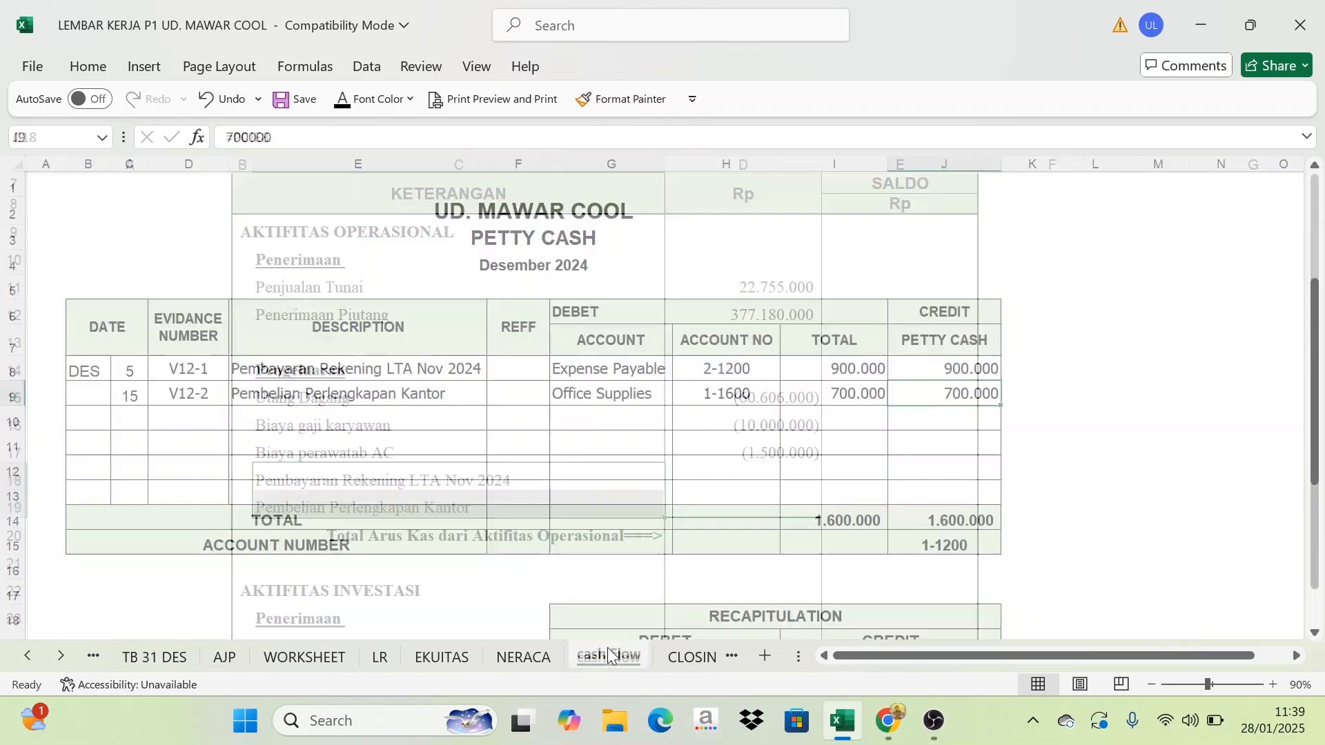
pyautogui.click(718, 477)
pyautogui.moveTo(822, 490); pyautogui.dragTo(821, 516)
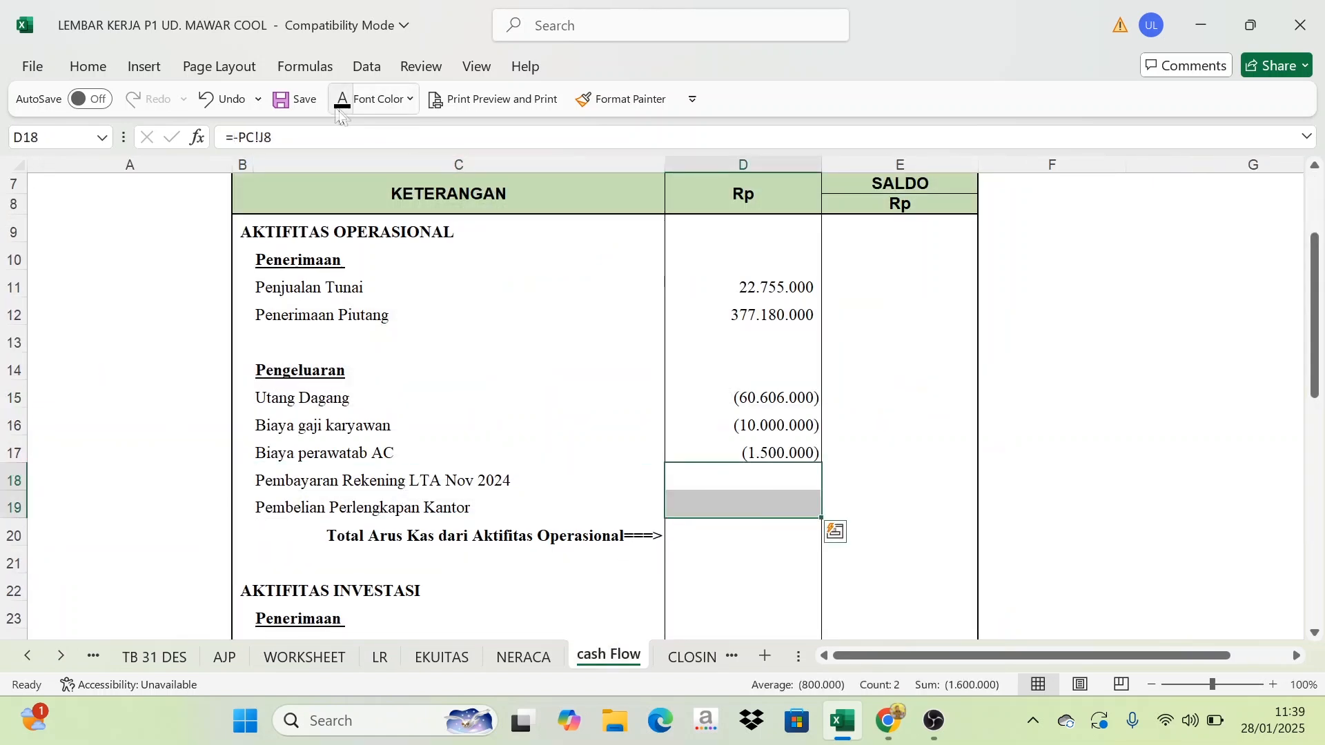
pyautogui.click(875, 416)
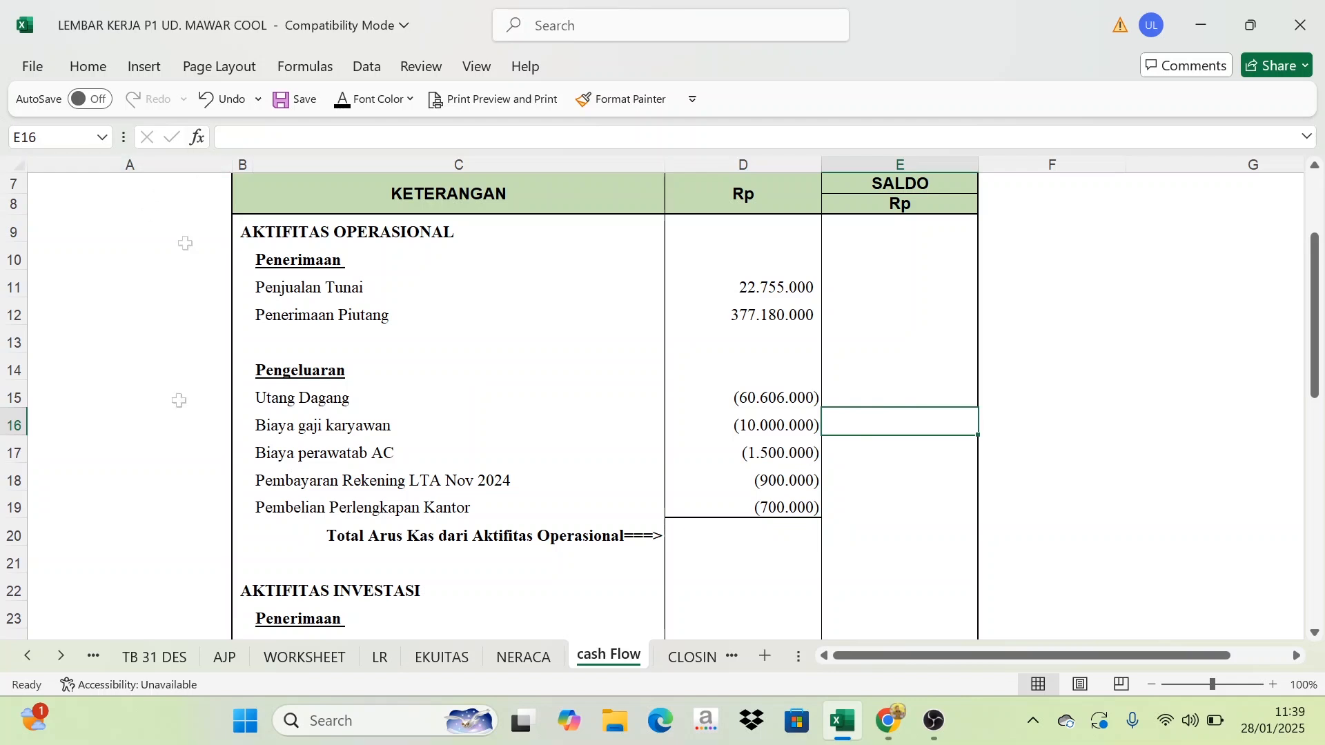
# Review the cash entries on the CRJ, CPJ and PC journal sheets and return to the cash Flow sheet
pyautogui.click(27, 657)
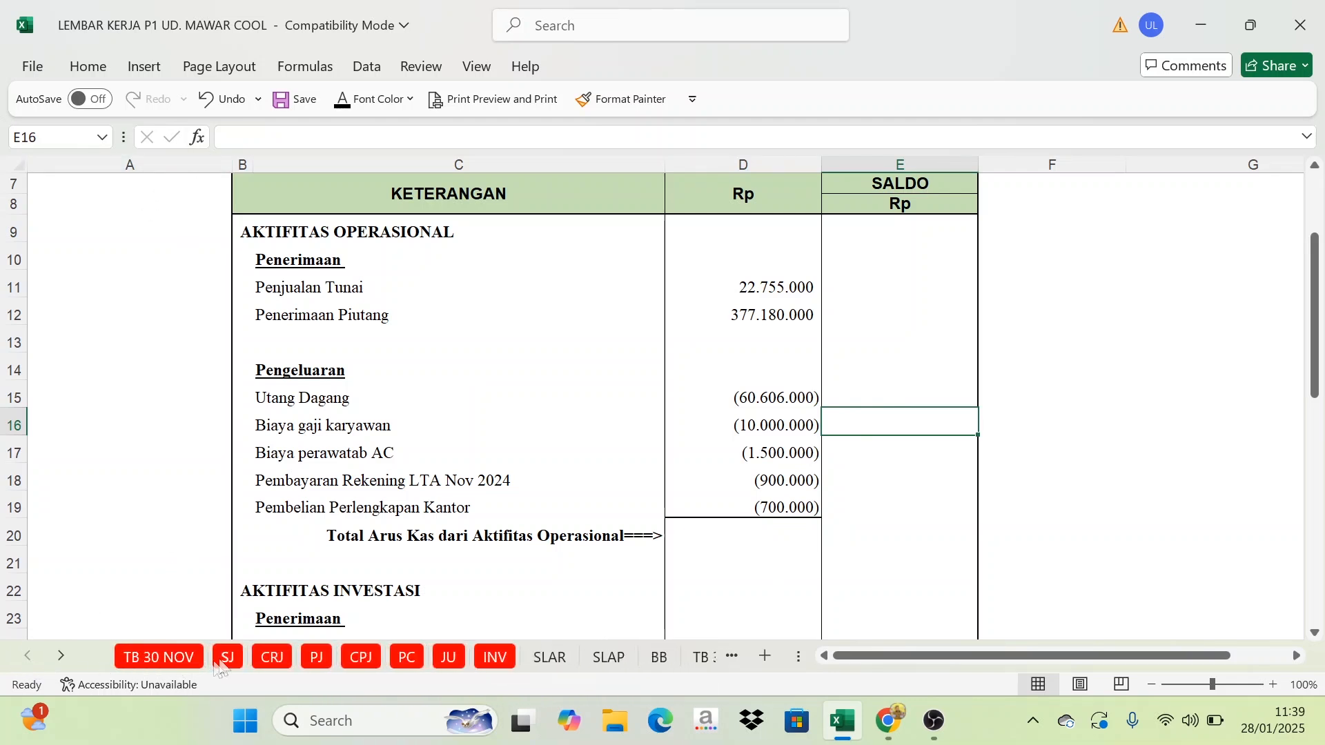
pyautogui.click(281, 655)
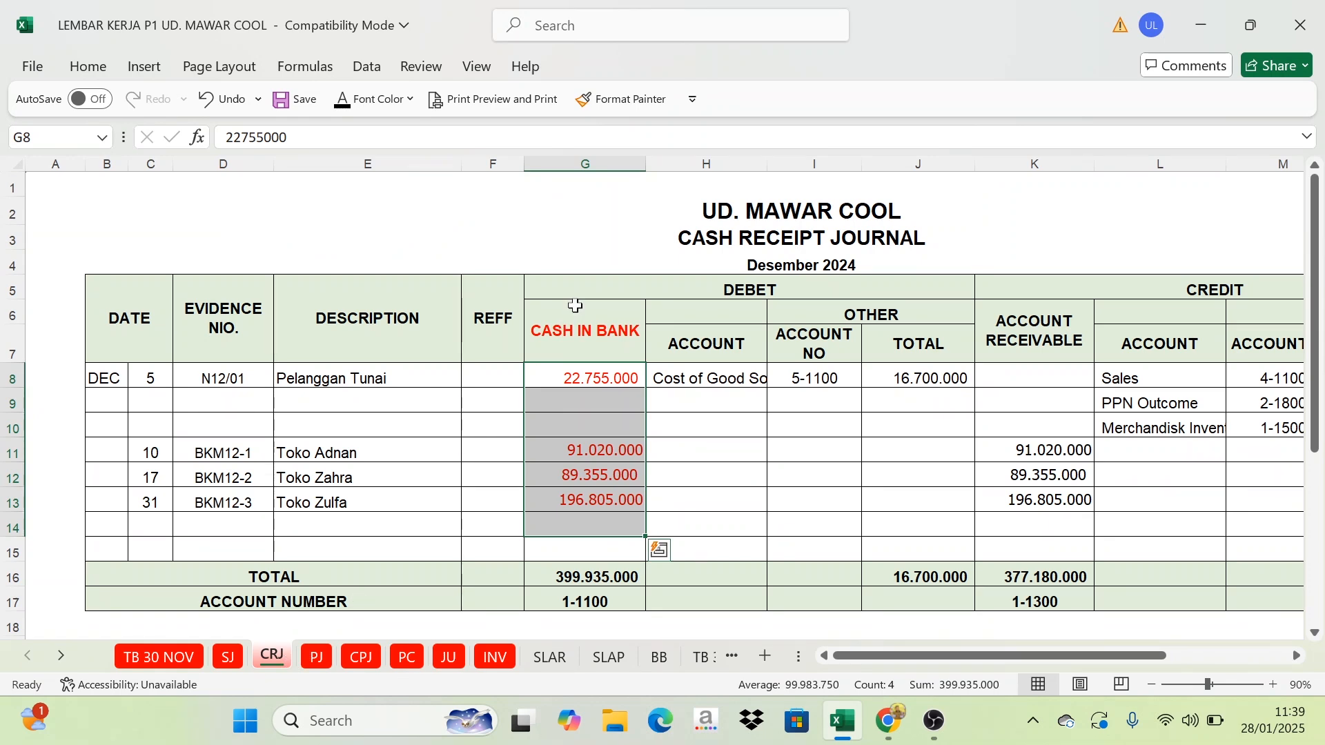
pyautogui.click(362, 657)
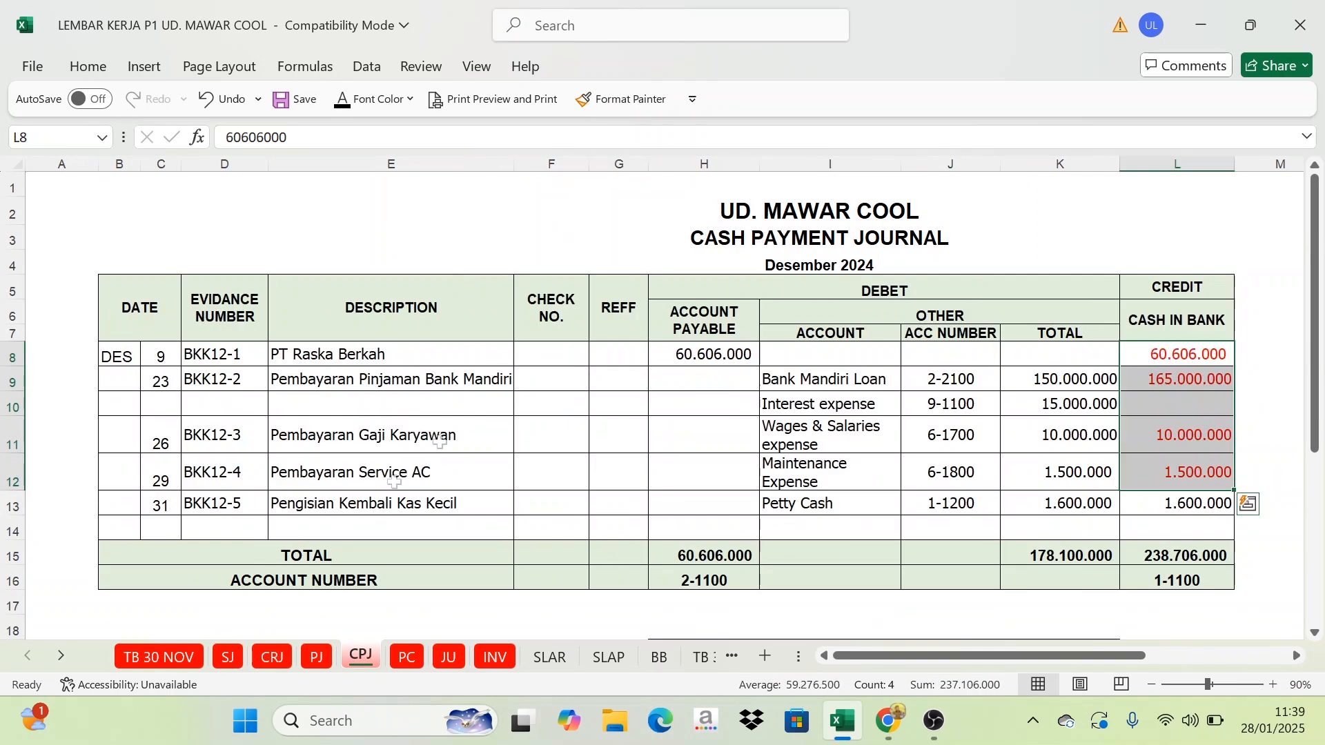
pyautogui.click(405, 664)
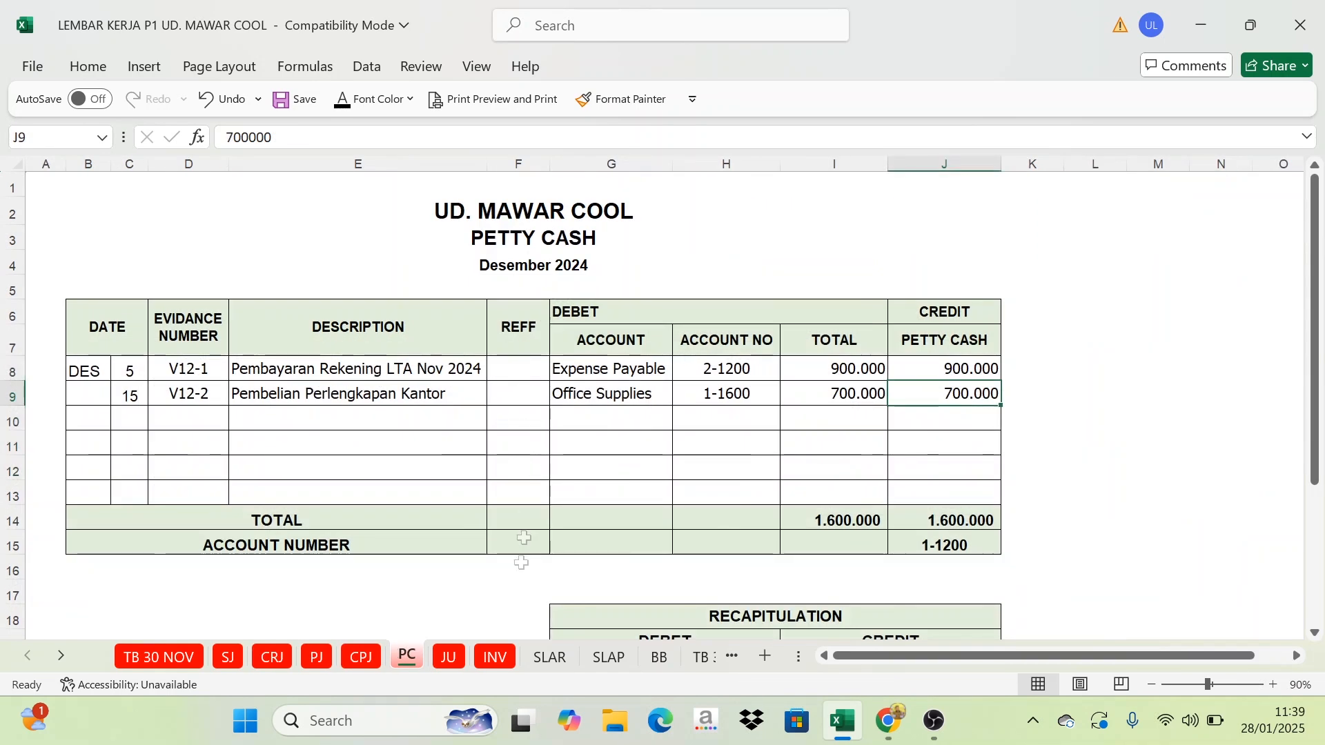
pyautogui.click(61, 656)
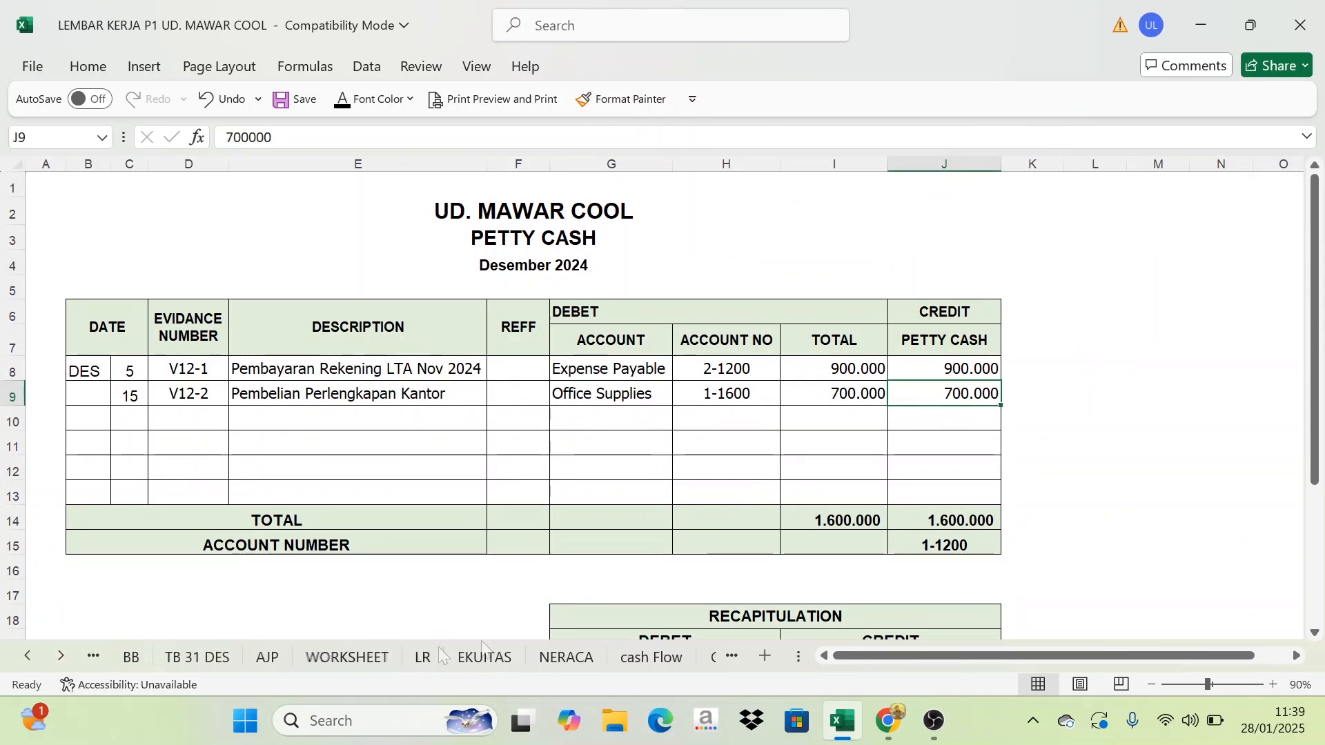
pyautogui.click(642, 654)
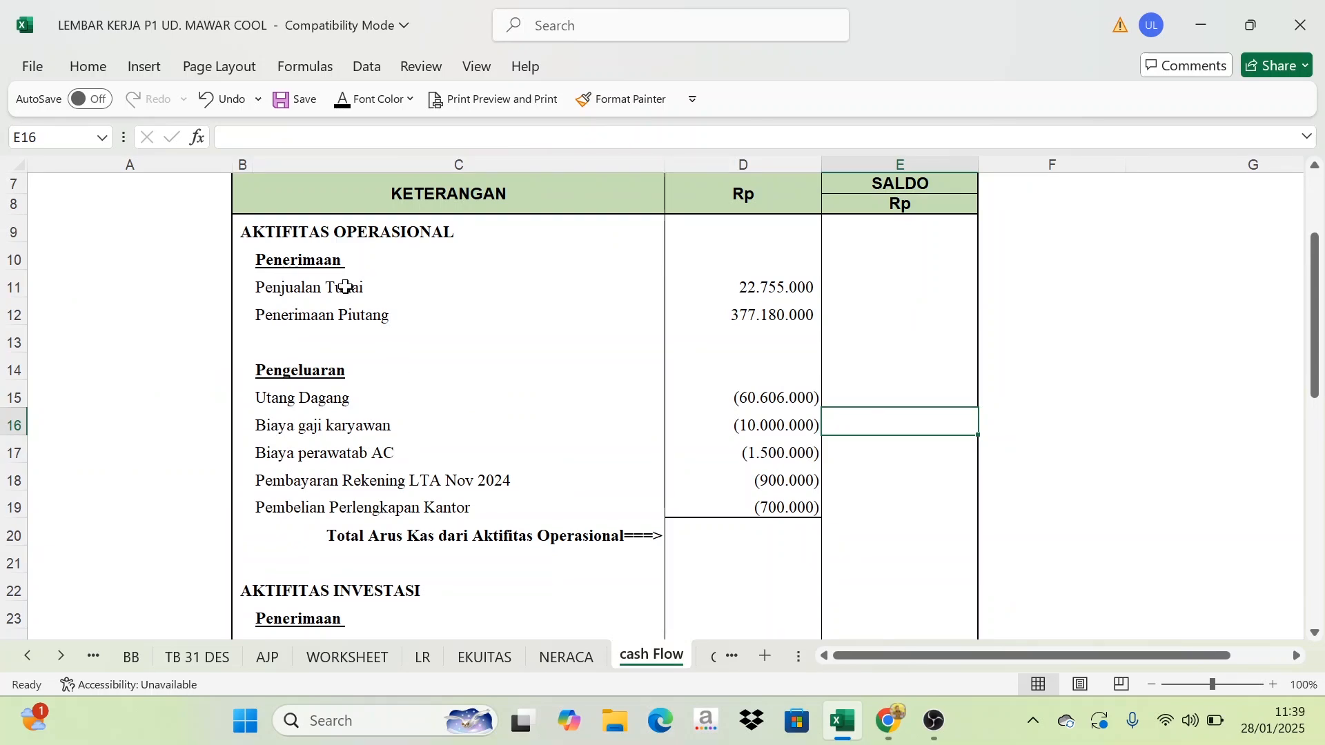
# Check the operating amounts in D11:D19 and colour the hidden Total Arus Kas dari Aktifitas Operasional in E20 black
pyautogui.scroll(-1, 380, 269)
pyautogui.scroll(1, 343, 267)
pyautogui.moveTo(766, 289); pyautogui.dragTo(757, 499)
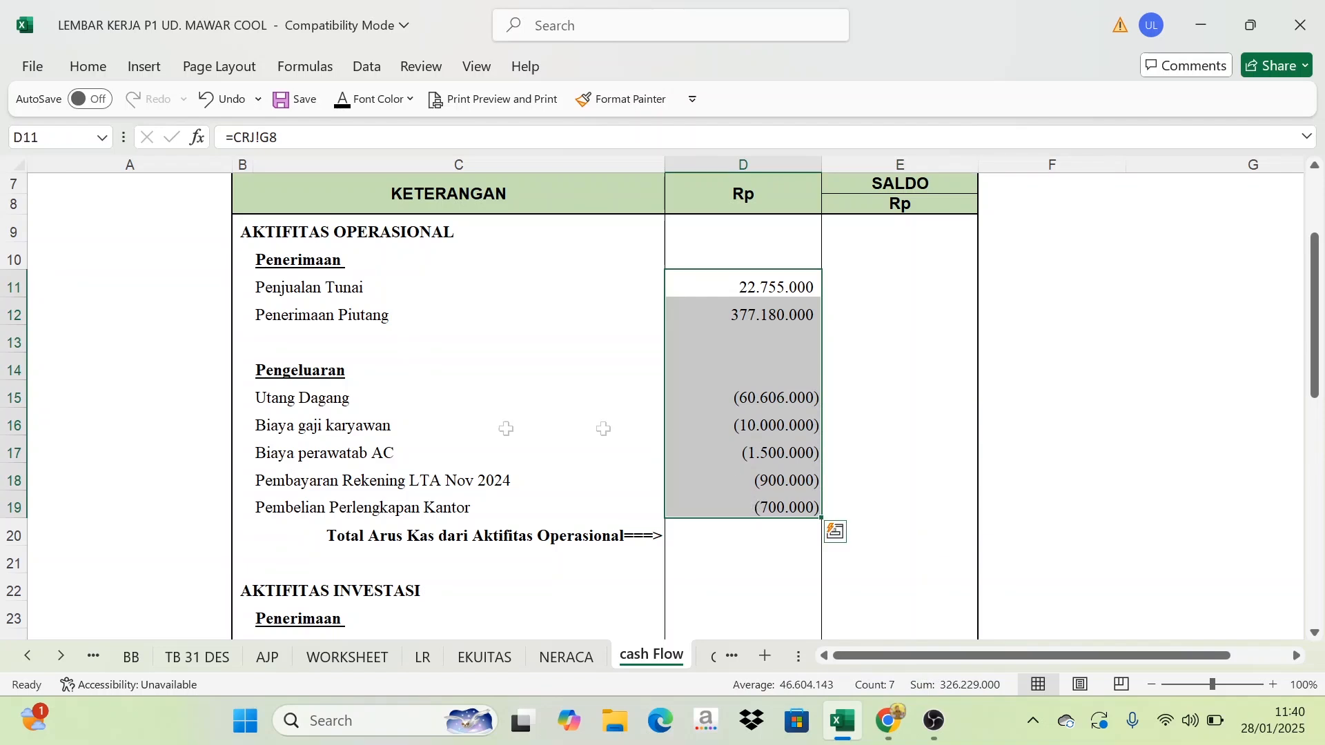
pyautogui.click(901, 532)
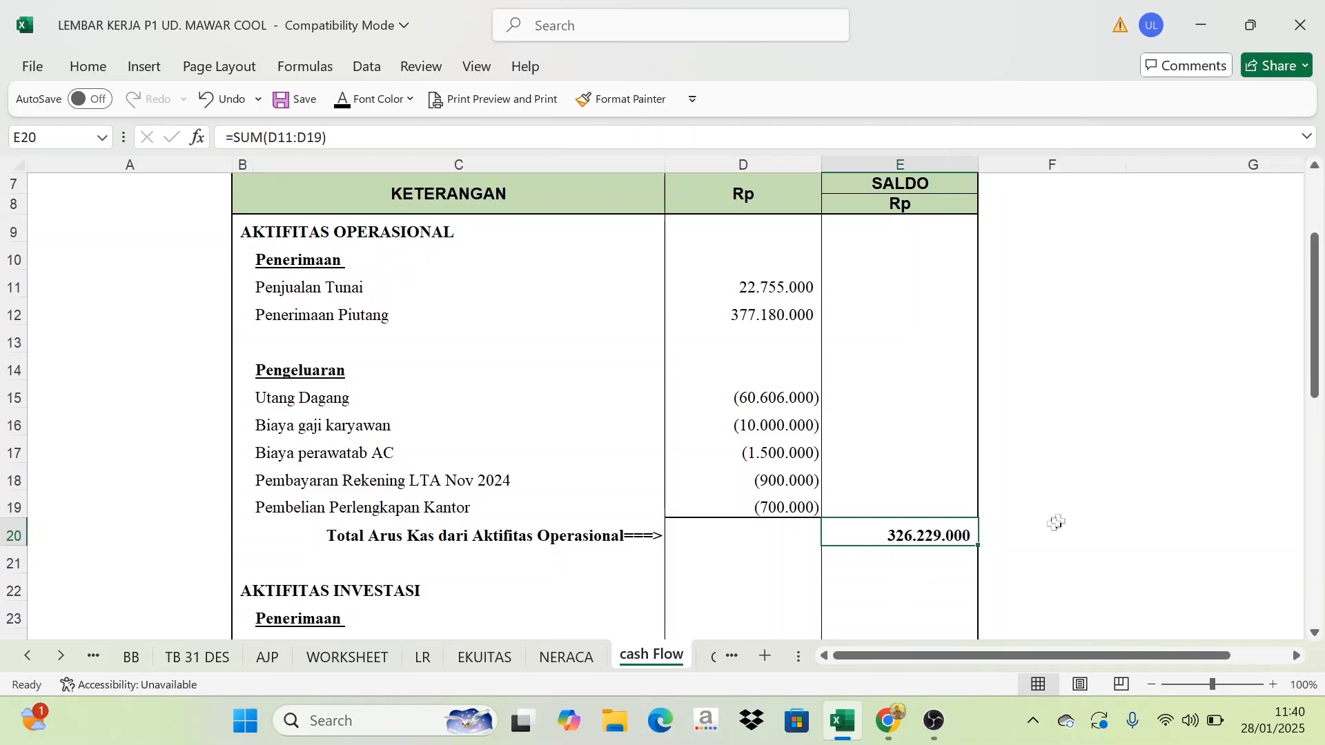
pyautogui.click(1016, 534)
pyautogui.click(908, 537)
# Examine the AKTIFITAS INVESTASI section for receipts, payments and its total in E30
pyautogui.scroll(-4, 1087, 497)
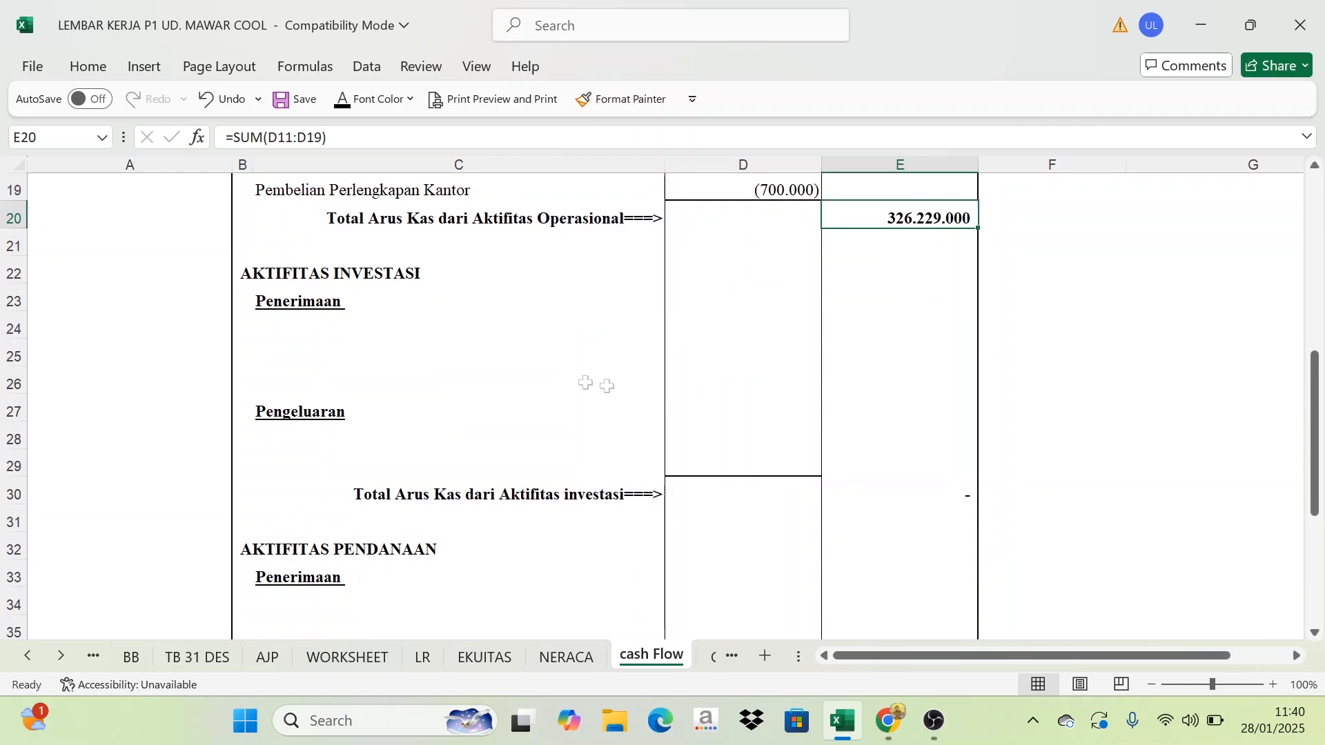
pyautogui.moveTo(252, 325)
pyautogui.mouseDown()
pyautogui.moveTo(316, 331)
pyautogui.moveTo(423, 436)
pyautogui.mouseUp()
pyautogui.moveTo(875, 330); pyautogui.dragTo(901, 498)
pyautogui.click(1020, 388)
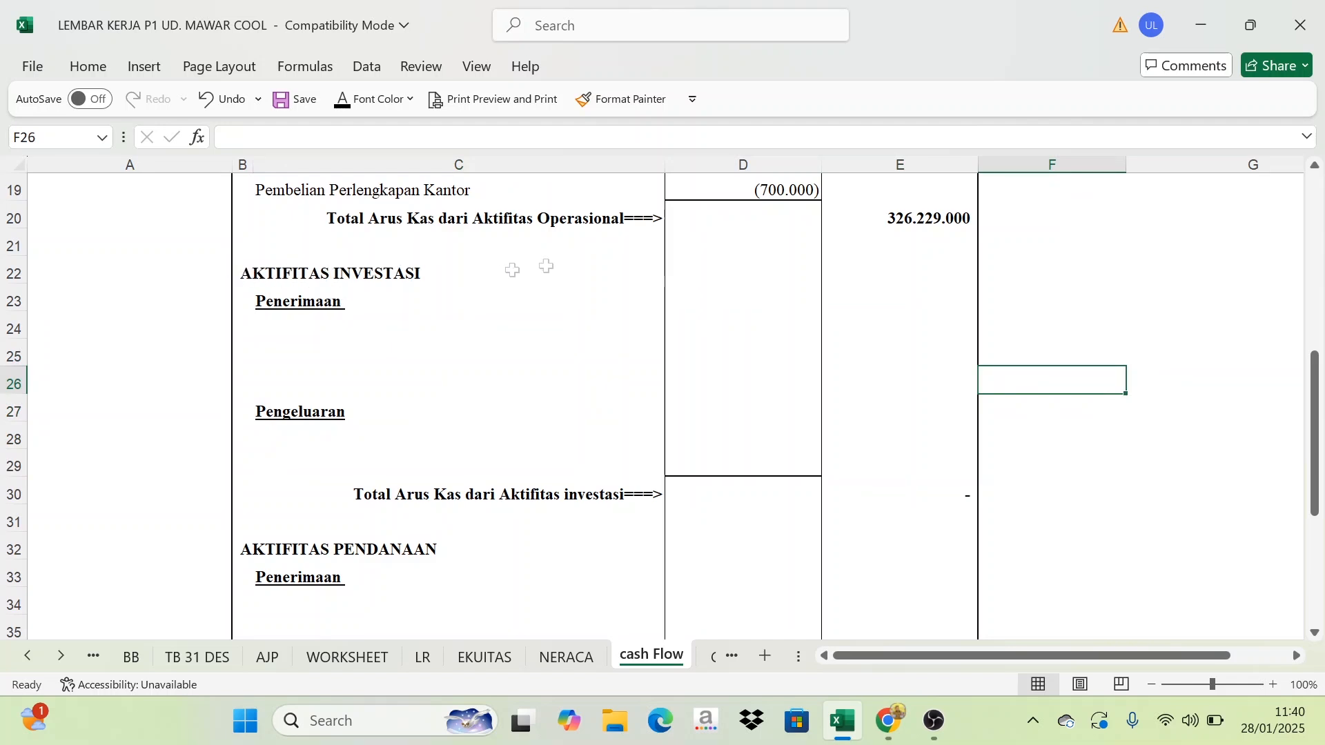
pyautogui.click(292, 412)
pyautogui.moveTo(287, 276); pyautogui.dragTo(304, 411)
pyautogui.scroll(-2, 837, 449)
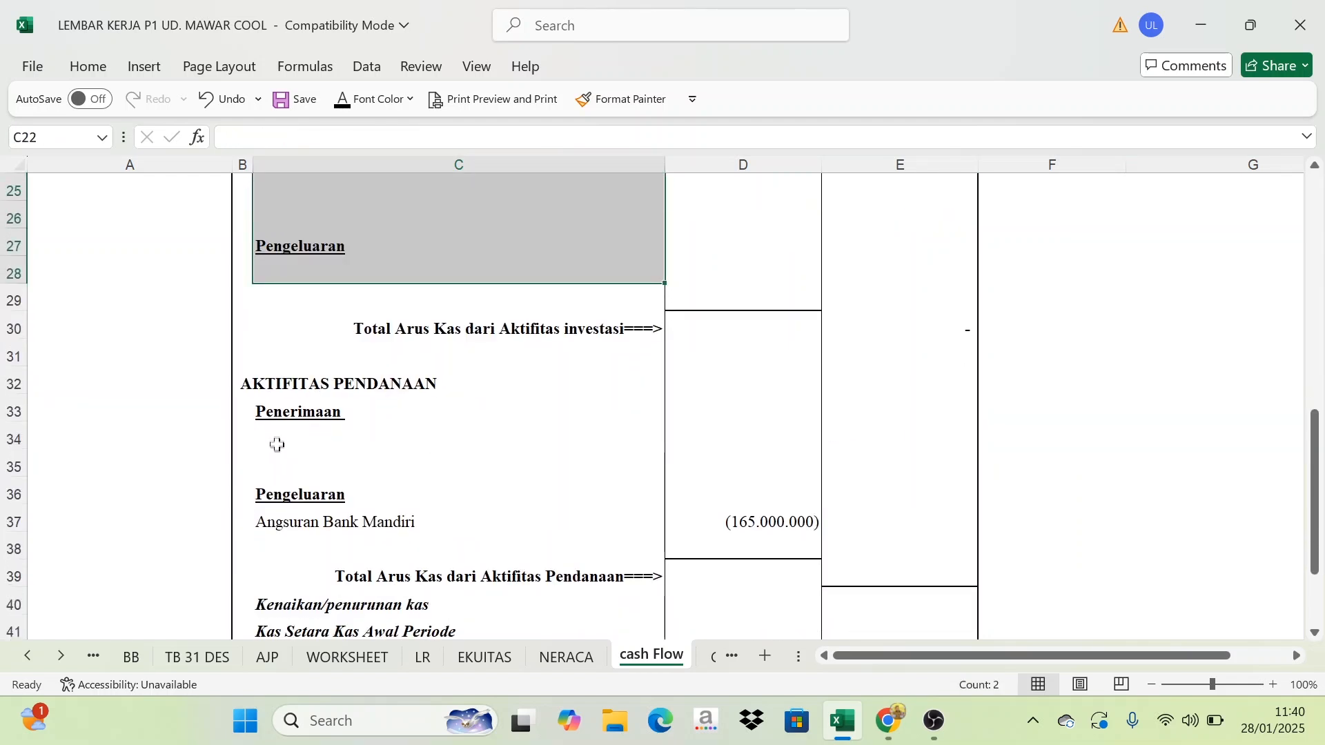
# Check the Angsuran Bank Mandiri payment in row 37 and colour the hidden Total Arus Kas dari Aktifitas Pendanaan in E39 black
pyautogui.click(281, 433)
pyautogui.click(273, 528)
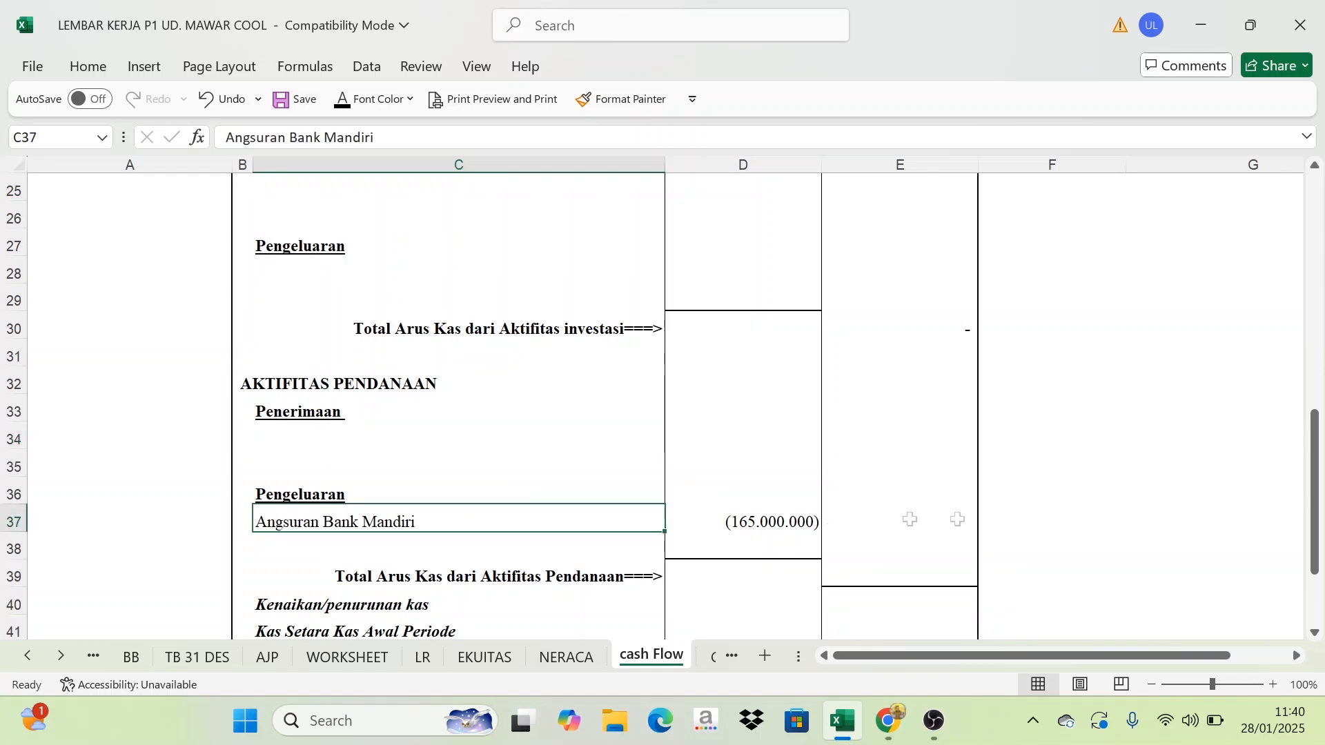
pyautogui.scroll(1, 687, 448)
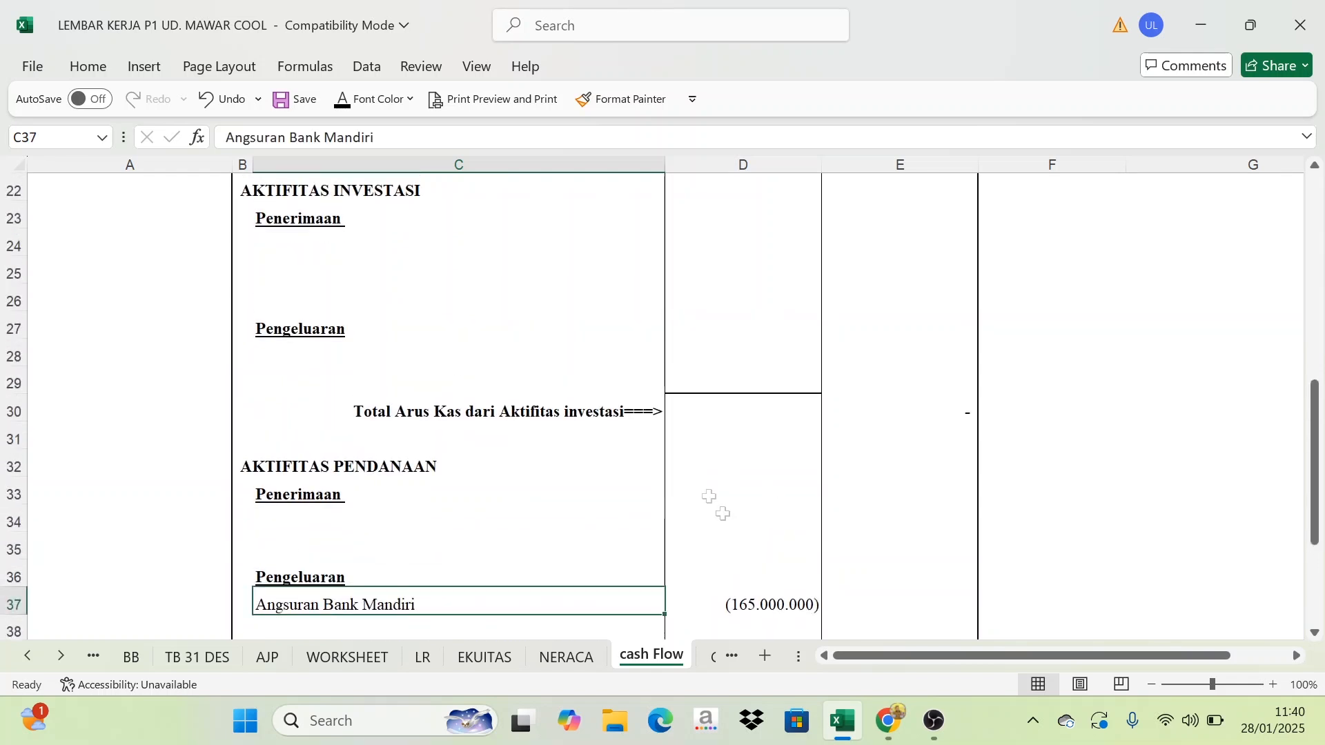
pyautogui.scroll(-1, 588, 481)
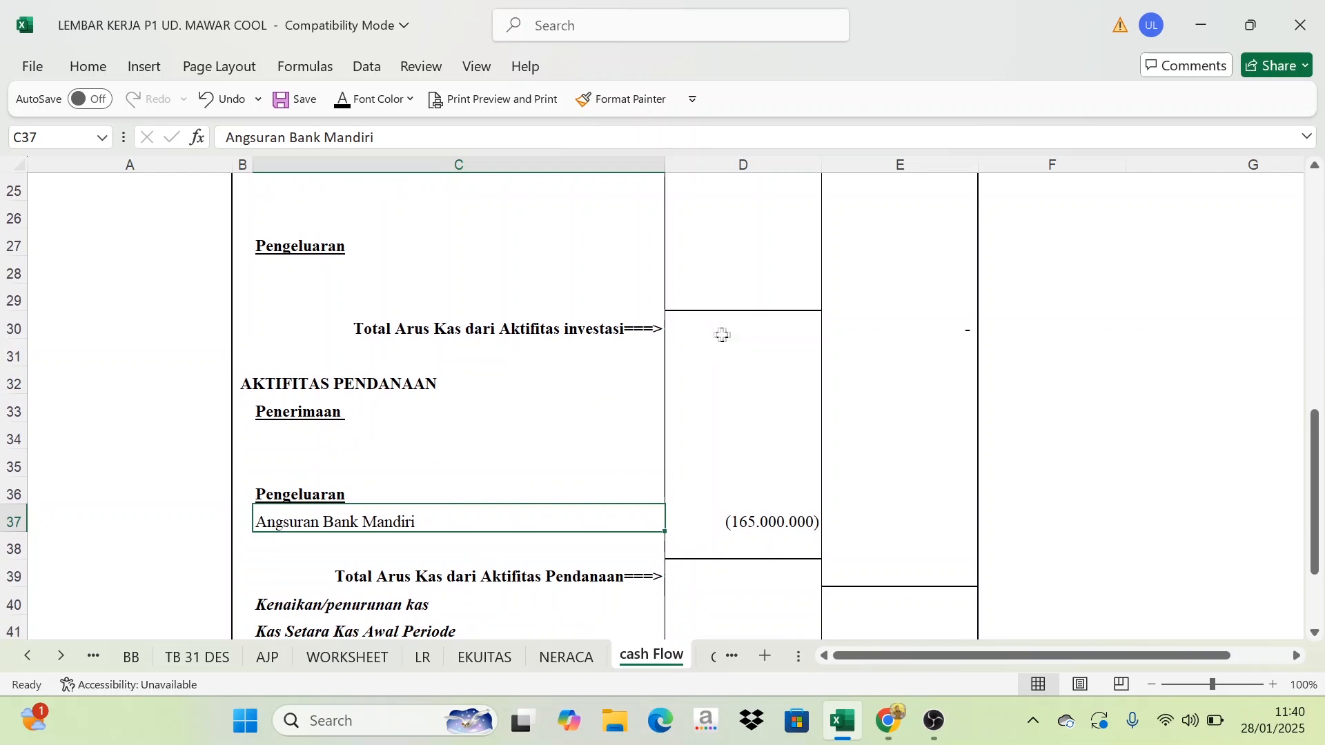
pyautogui.moveTo(718, 334); pyautogui.dragTo(722, 547)
pyautogui.click(750, 528)
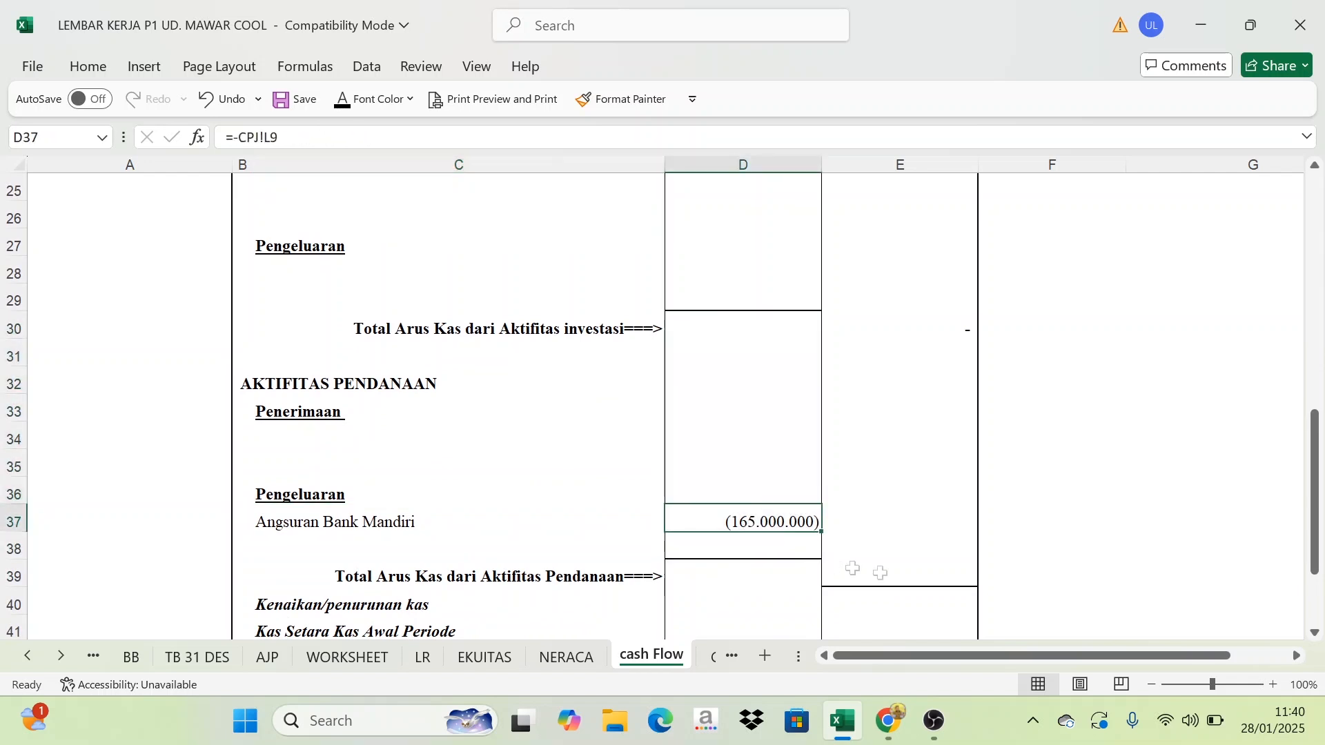
pyautogui.click(909, 570)
pyautogui.click(342, 101)
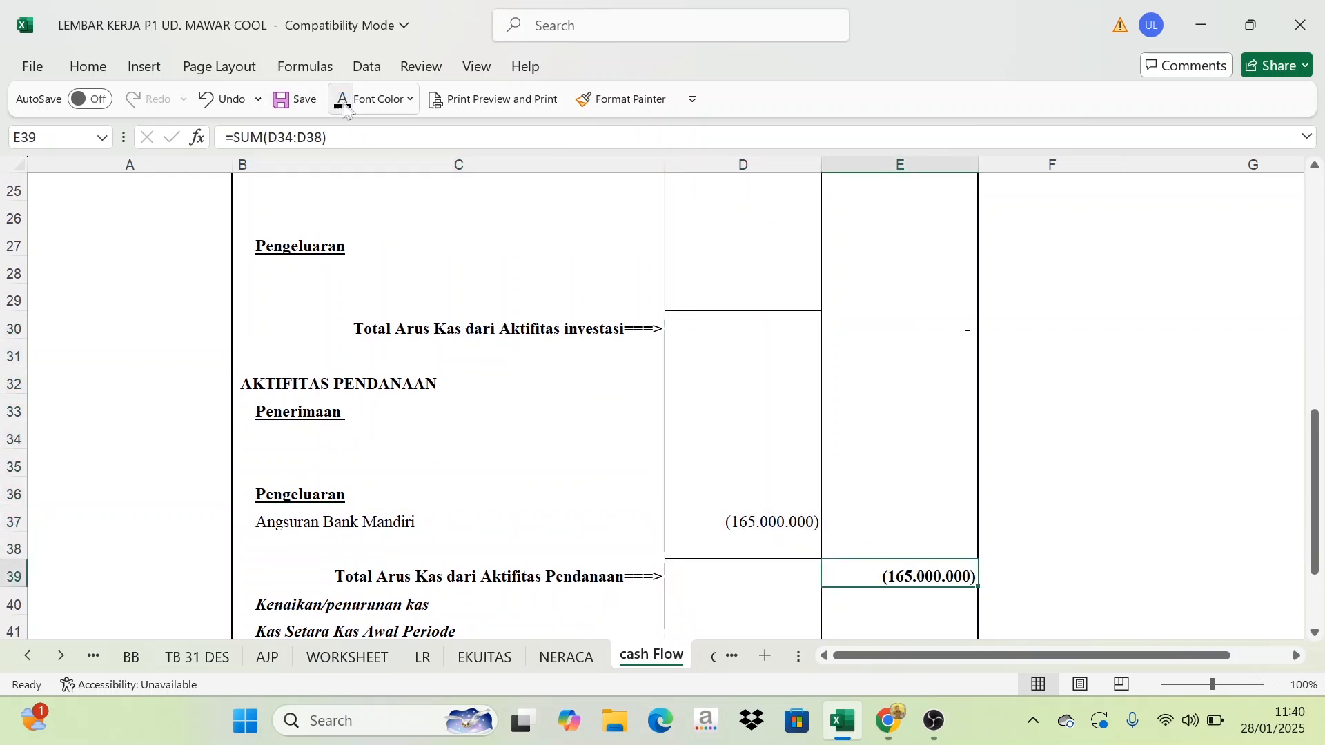
# Review the three activity totals in E20, E30 and E39, and colour the hidden Kenaikan/penurunan kas amount in E40 black
pyautogui.scroll(-2, 467, 584)
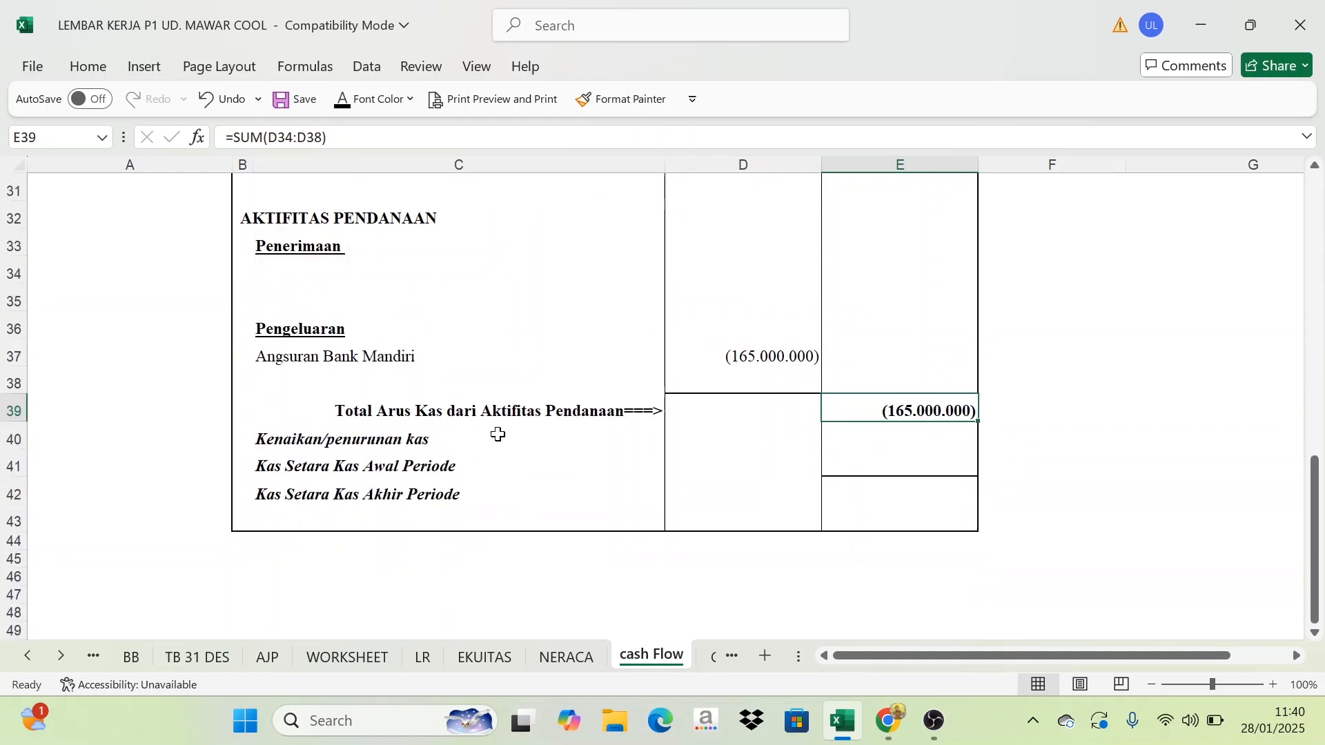
pyautogui.click(517, 433)
pyautogui.click(1020, 434)
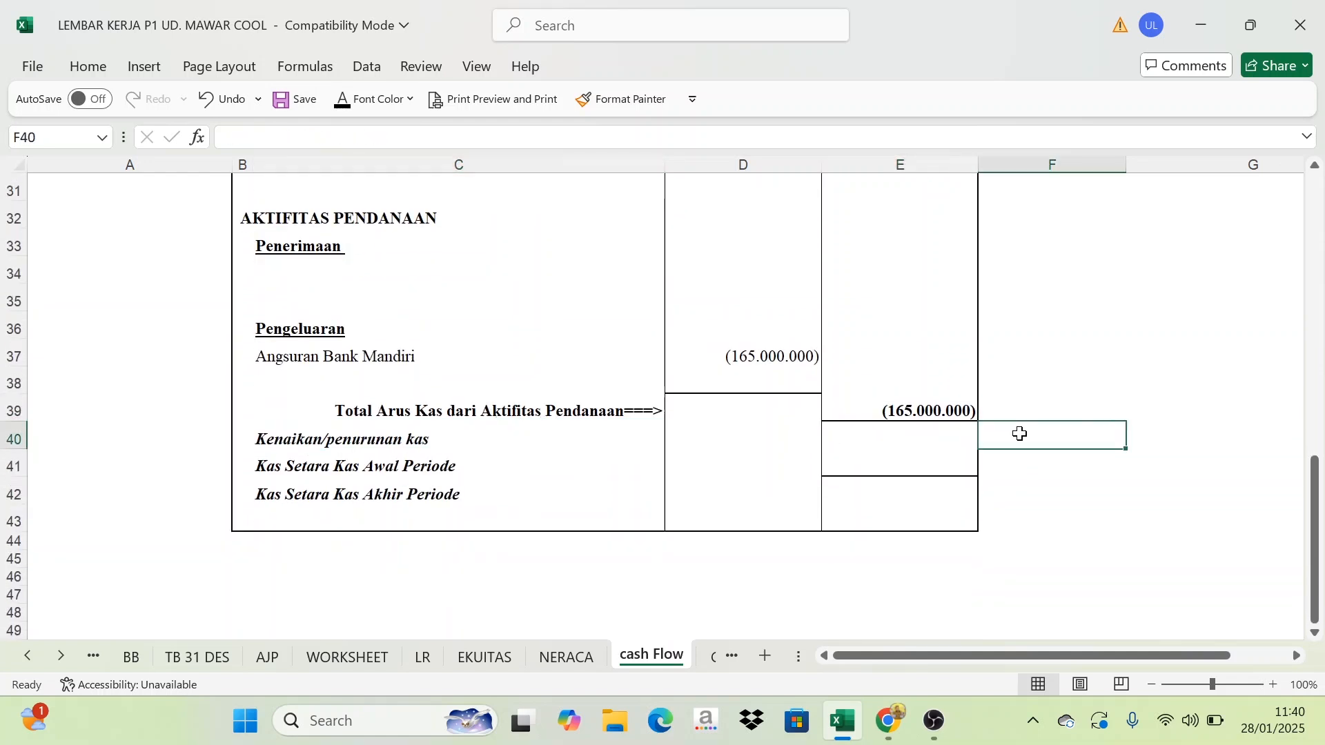
pyautogui.scroll(5, 990, 429)
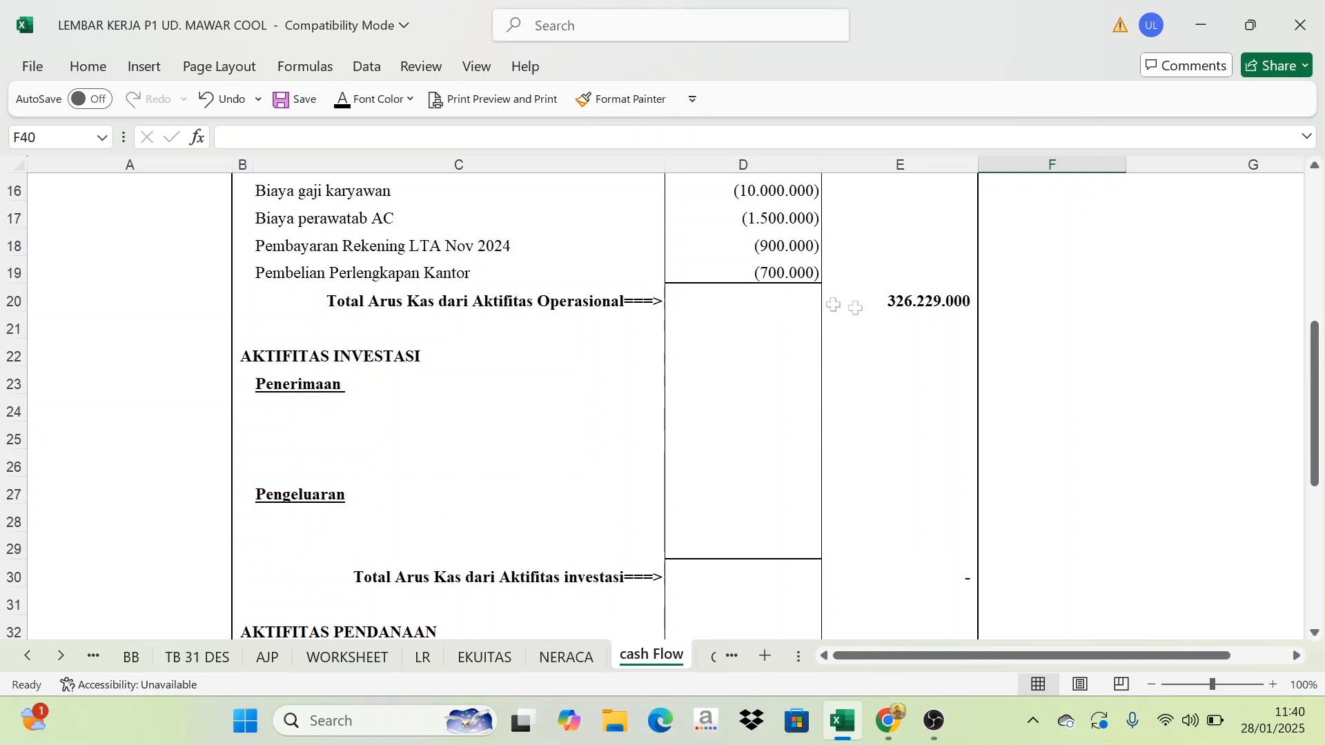
pyautogui.click(899, 306)
pyautogui.scroll(-2, 908, 428)
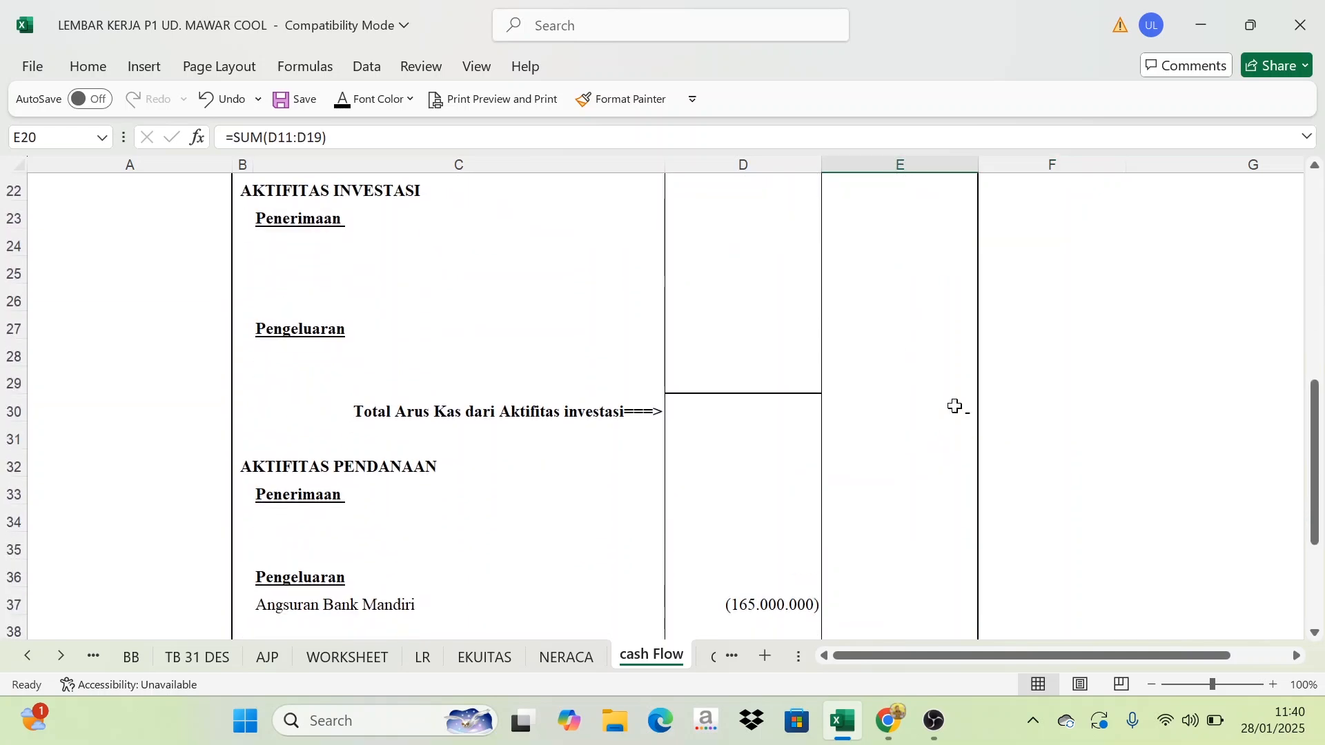
pyautogui.click(944, 407)
pyautogui.scroll(-3, 1033, 459)
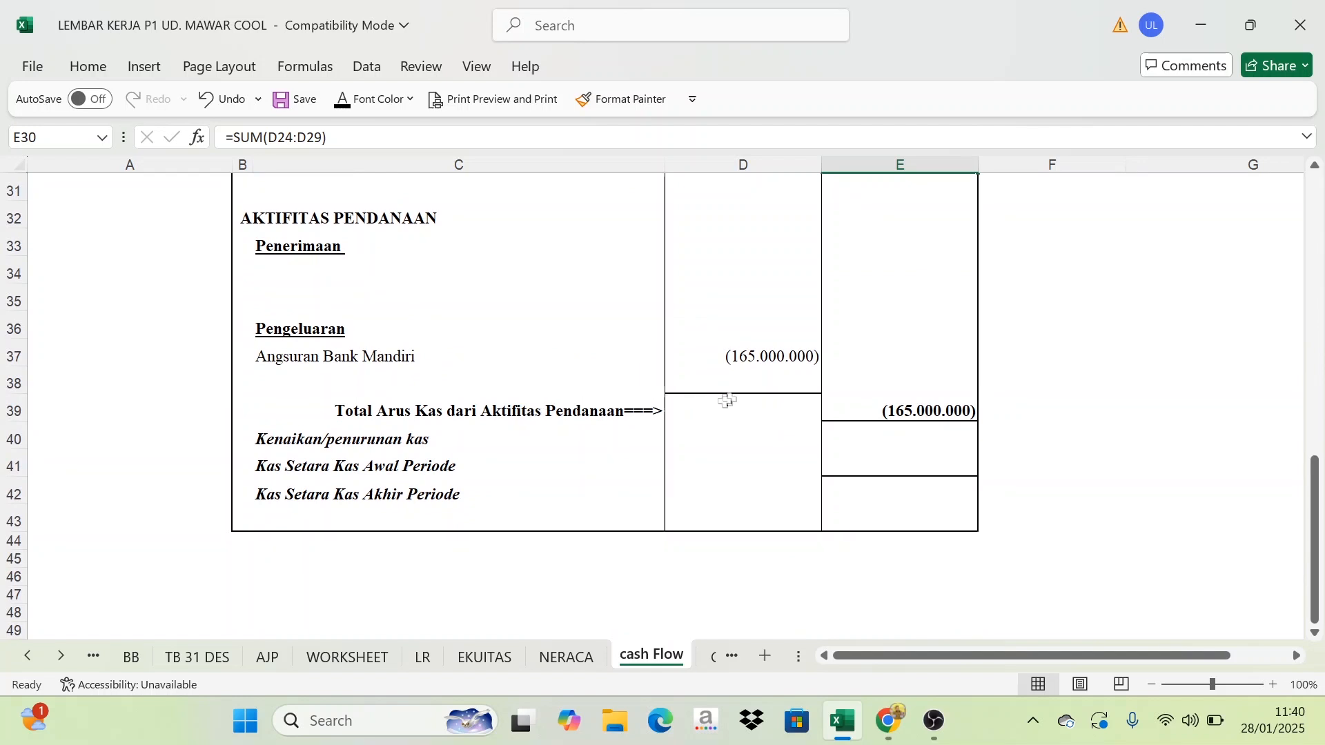
pyautogui.click(908, 408)
pyautogui.click(913, 443)
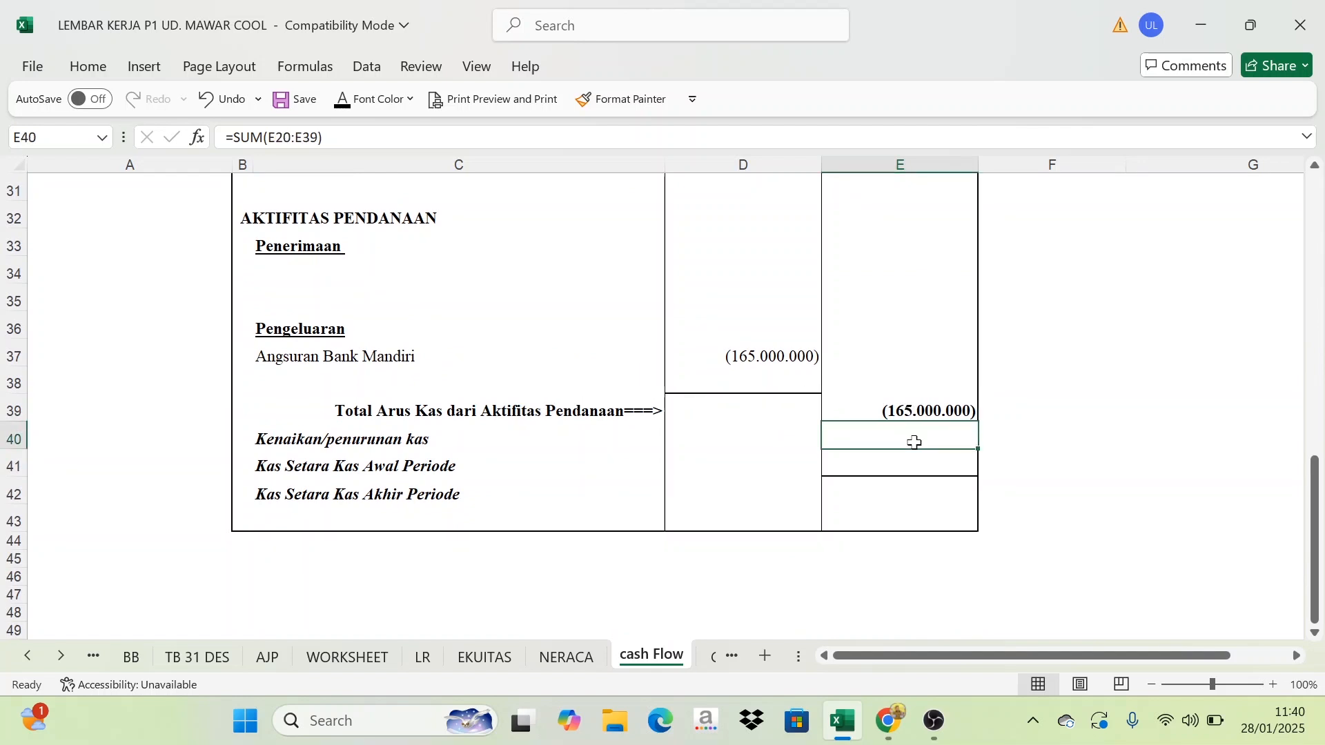
pyautogui.click(347, 107)
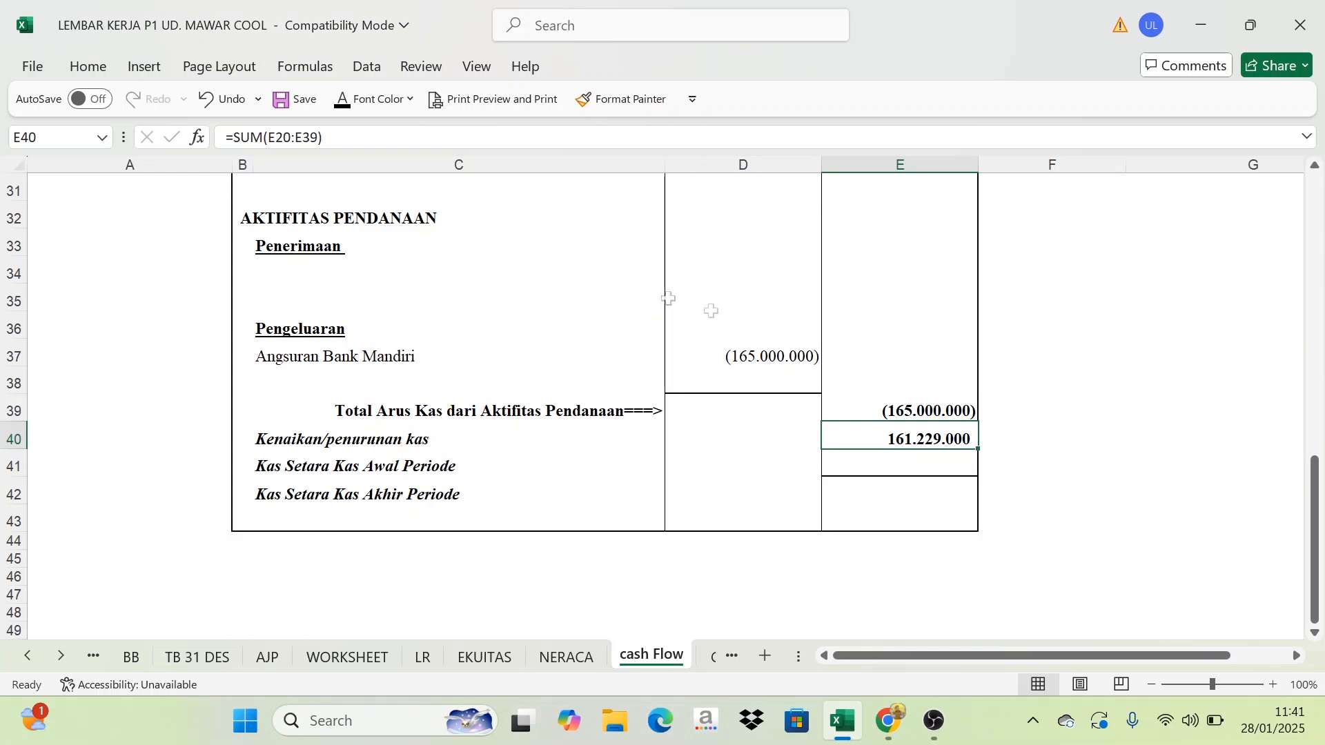
# Examine the Kenaikan/penurunan kas label in C40 and its summed amount in E40 against the activity totals above
pyautogui.click(1089, 359)
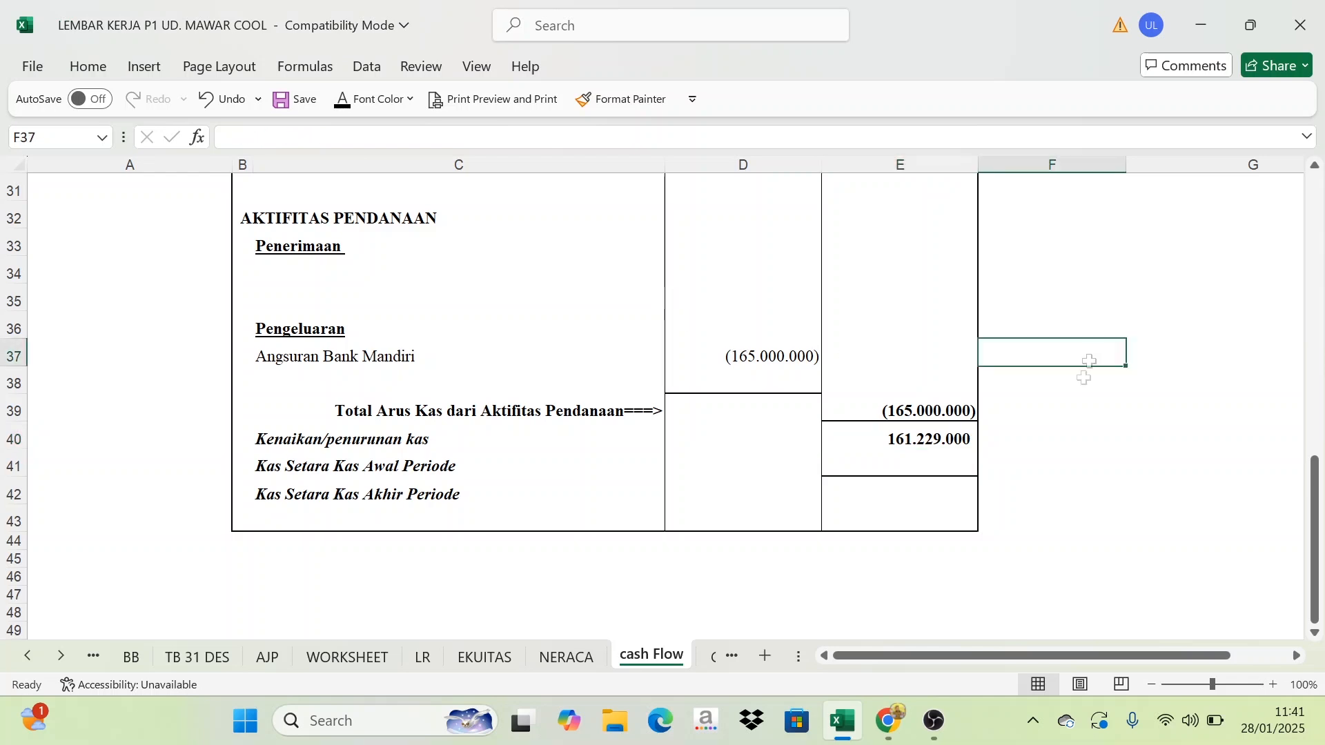
pyautogui.click(921, 442)
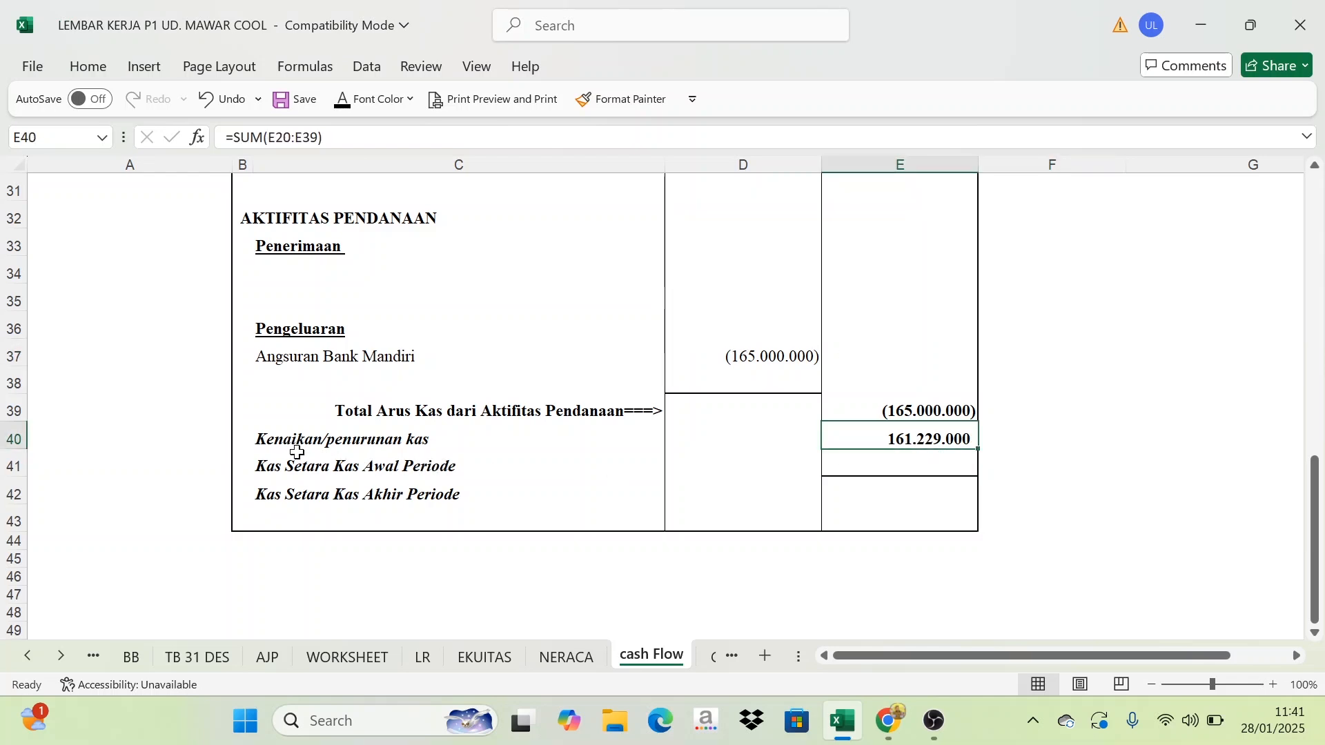
pyautogui.click(434, 434)
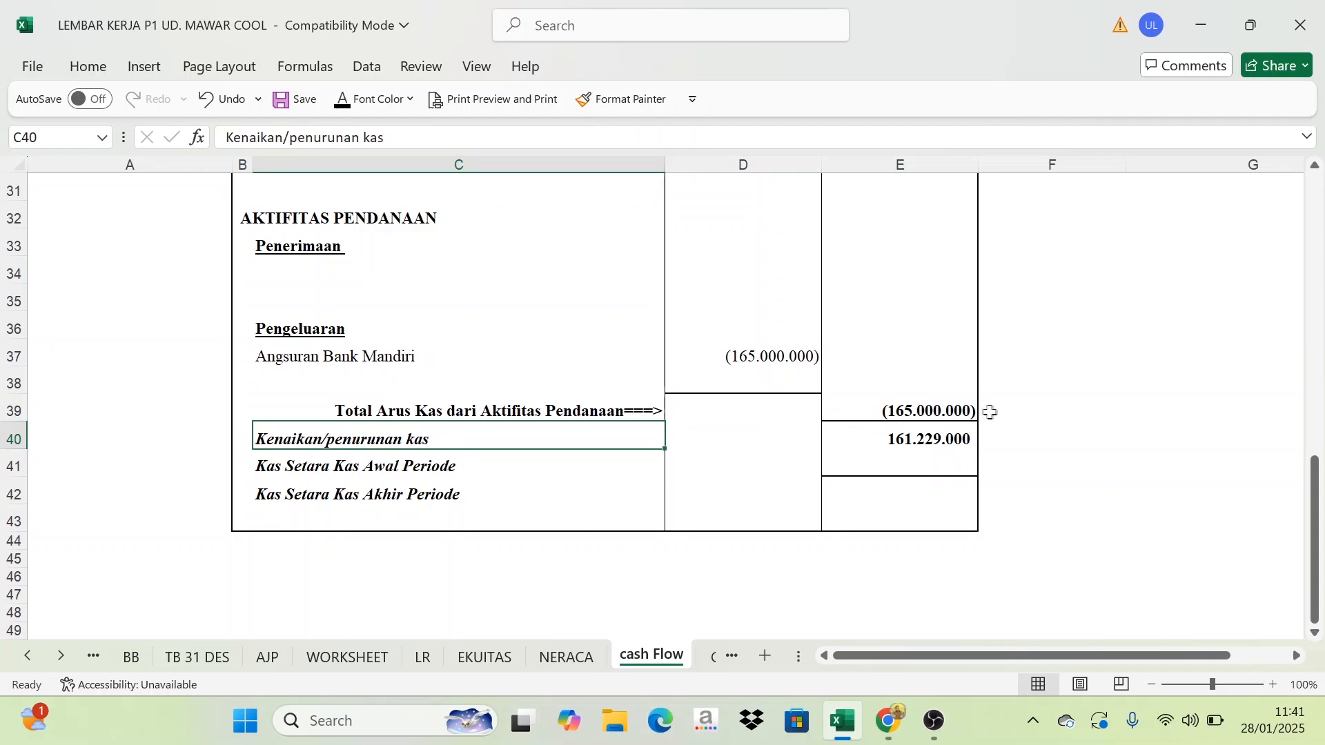
pyautogui.click(927, 438)
pyautogui.scroll(5, 1059, 423)
pyautogui.scroll(-5, 1059, 423)
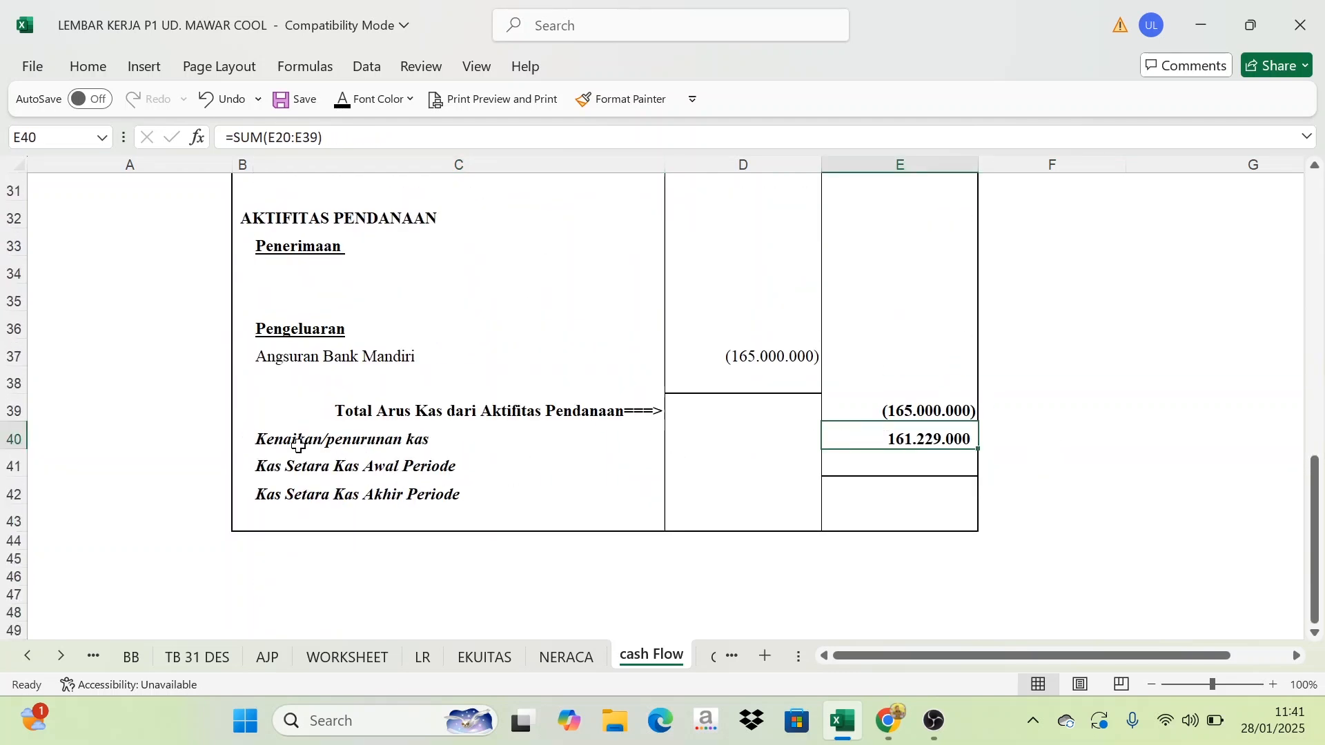
pyautogui.click(1097, 408)
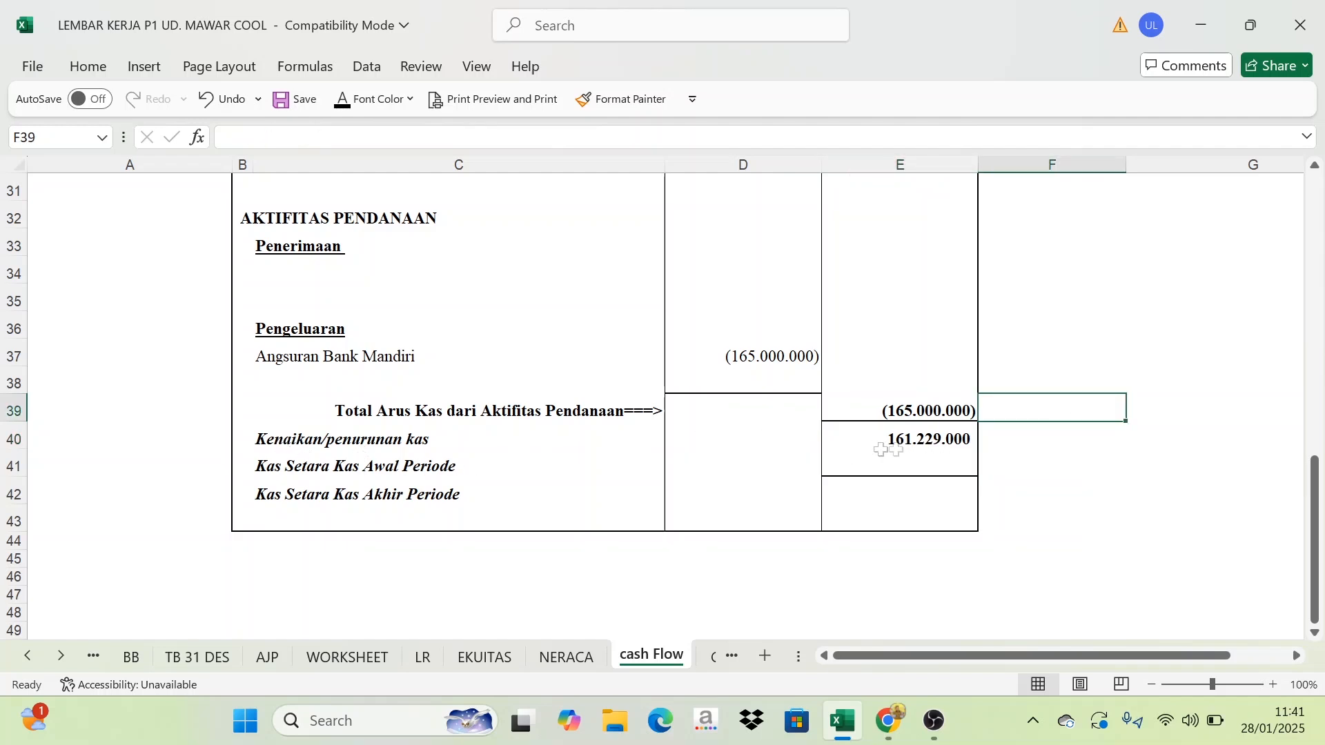
pyautogui.click(925, 444)
pyautogui.click(1104, 405)
pyautogui.click(919, 437)
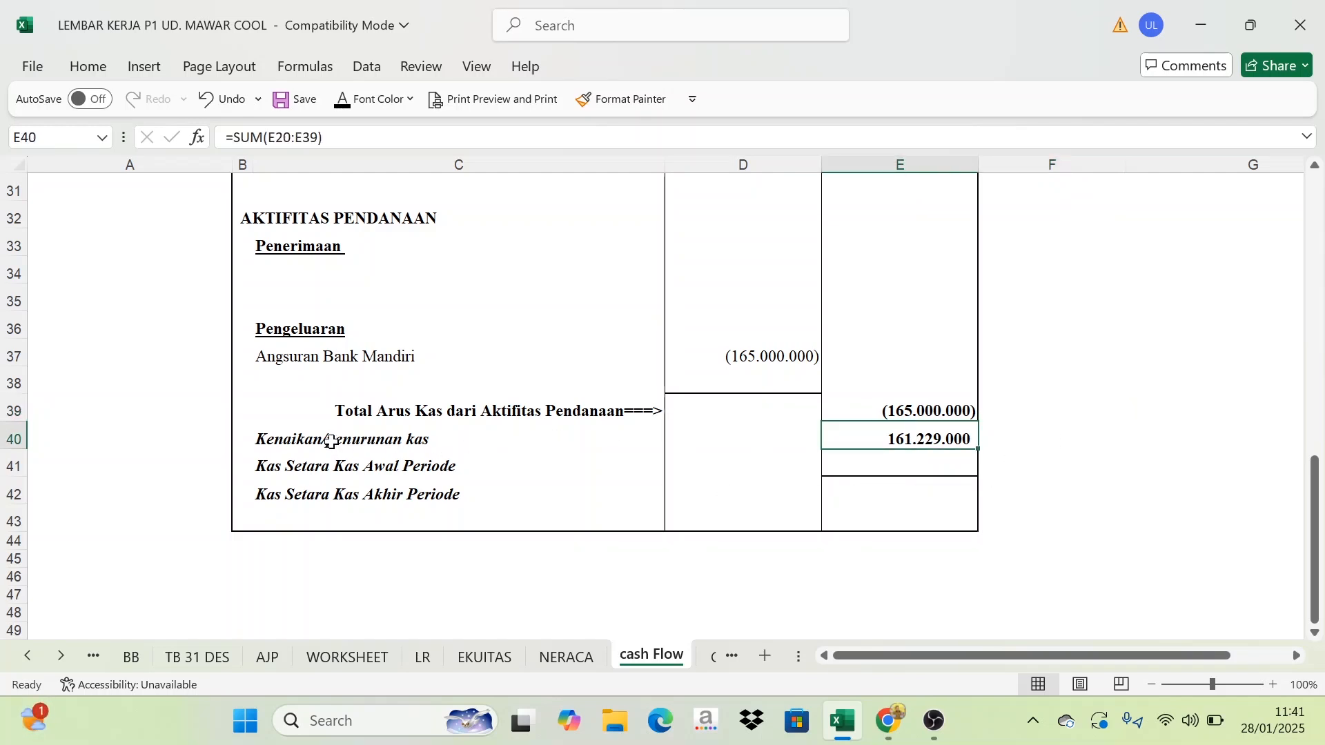
pyautogui.click(331, 442)
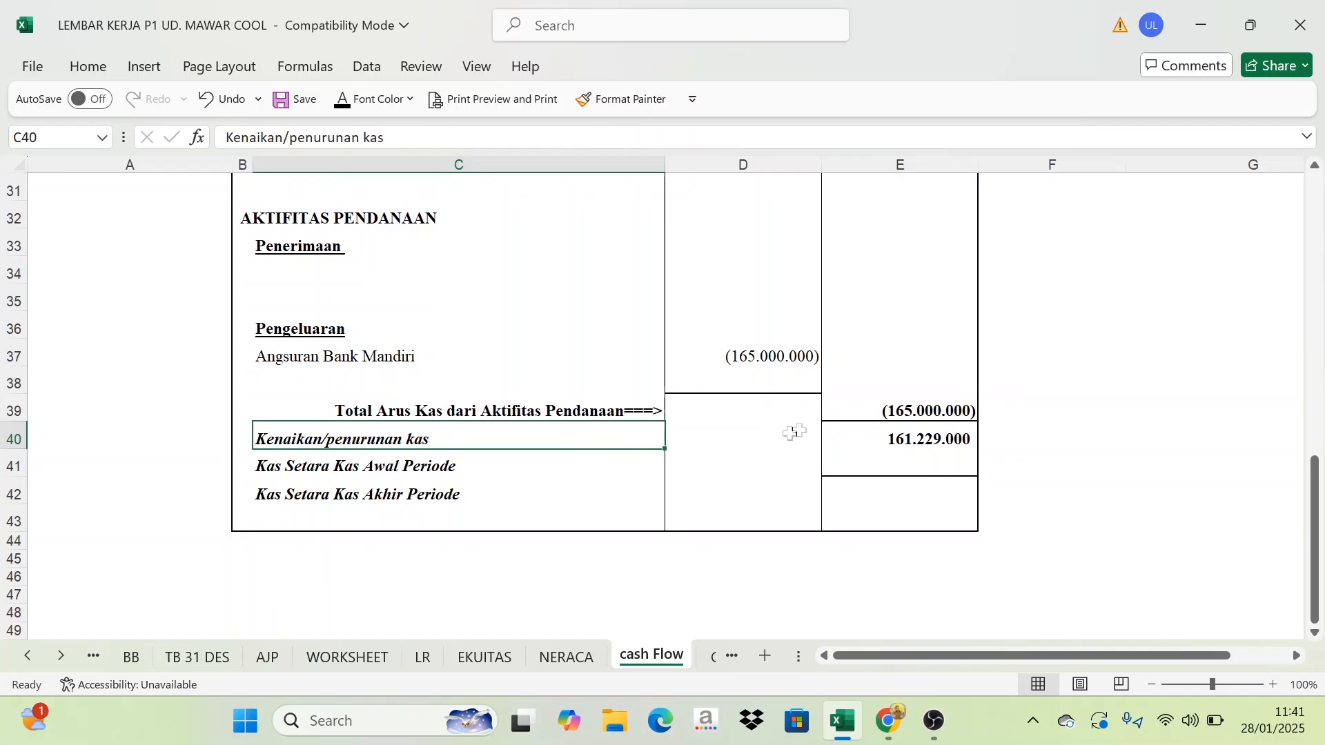
pyautogui.click(937, 438)
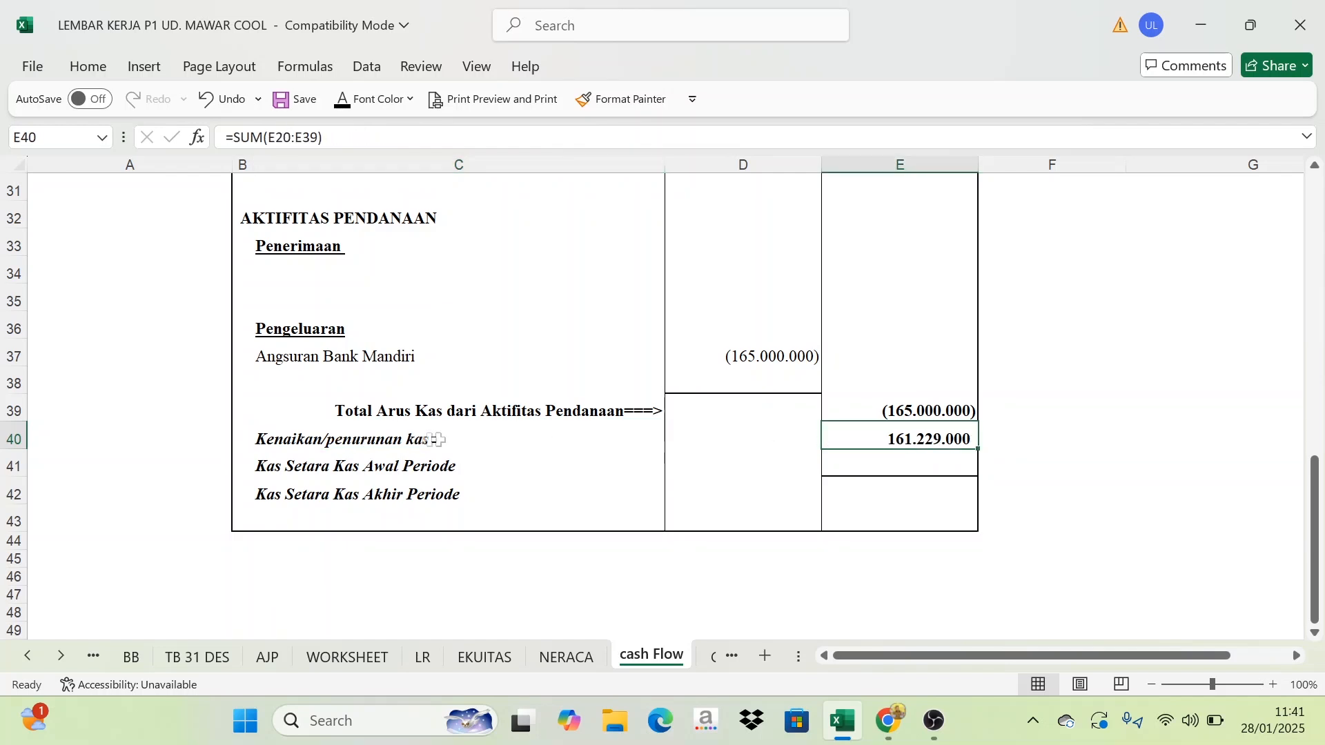
pyautogui.click(1133, 459)
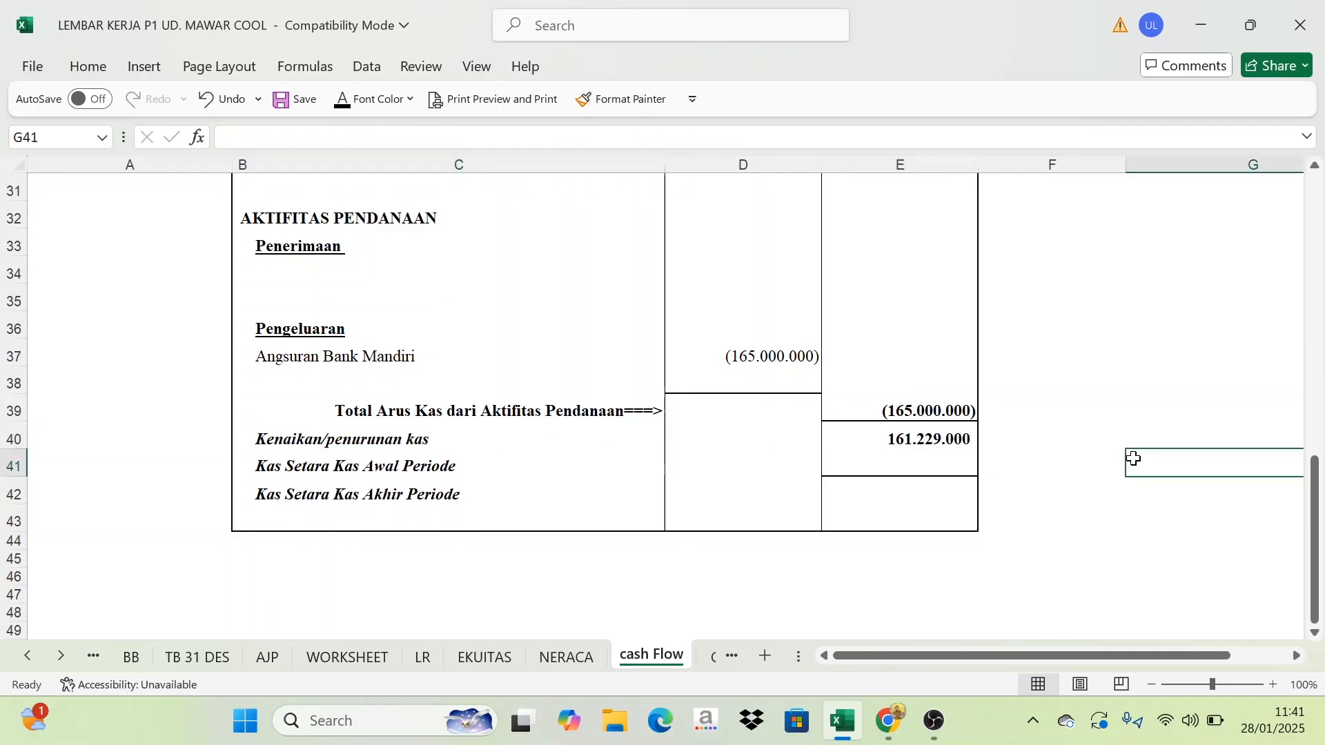
pyautogui.click(955, 445)
pyautogui.click(1065, 437)
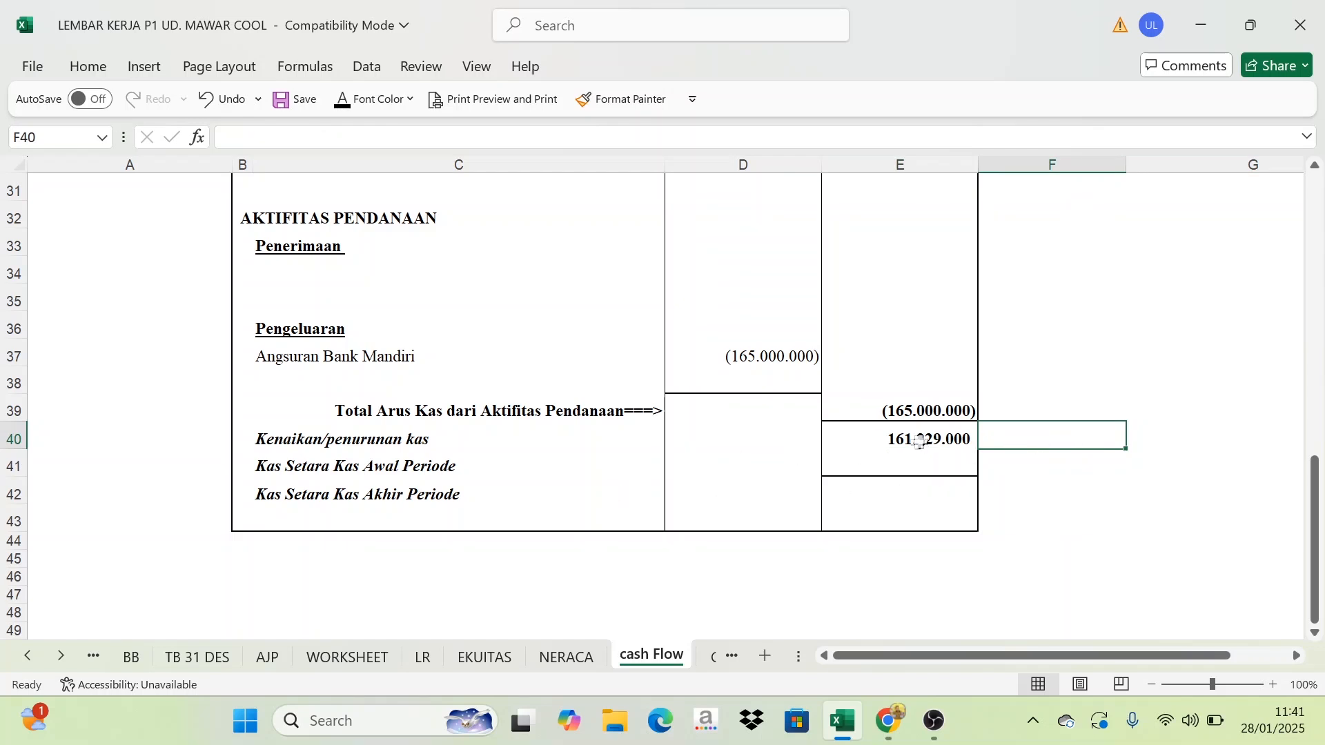
pyautogui.click(920, 443)
pyautogui.click(1069, 373)
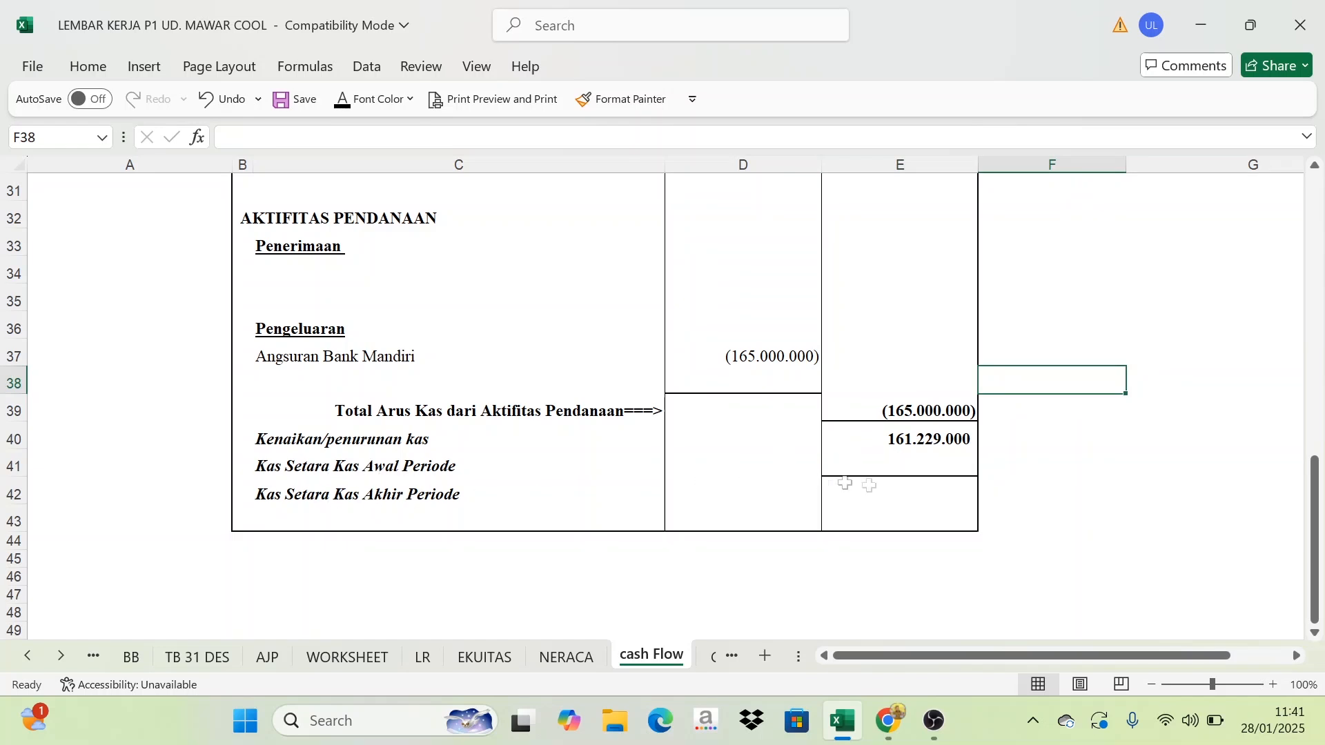
# Check the source of the opening cash in E41: the Cash In Bank and Petty Cash debits in D6:D7 of the TB 30 NOV sheet
pyautogui.click(953, 461)
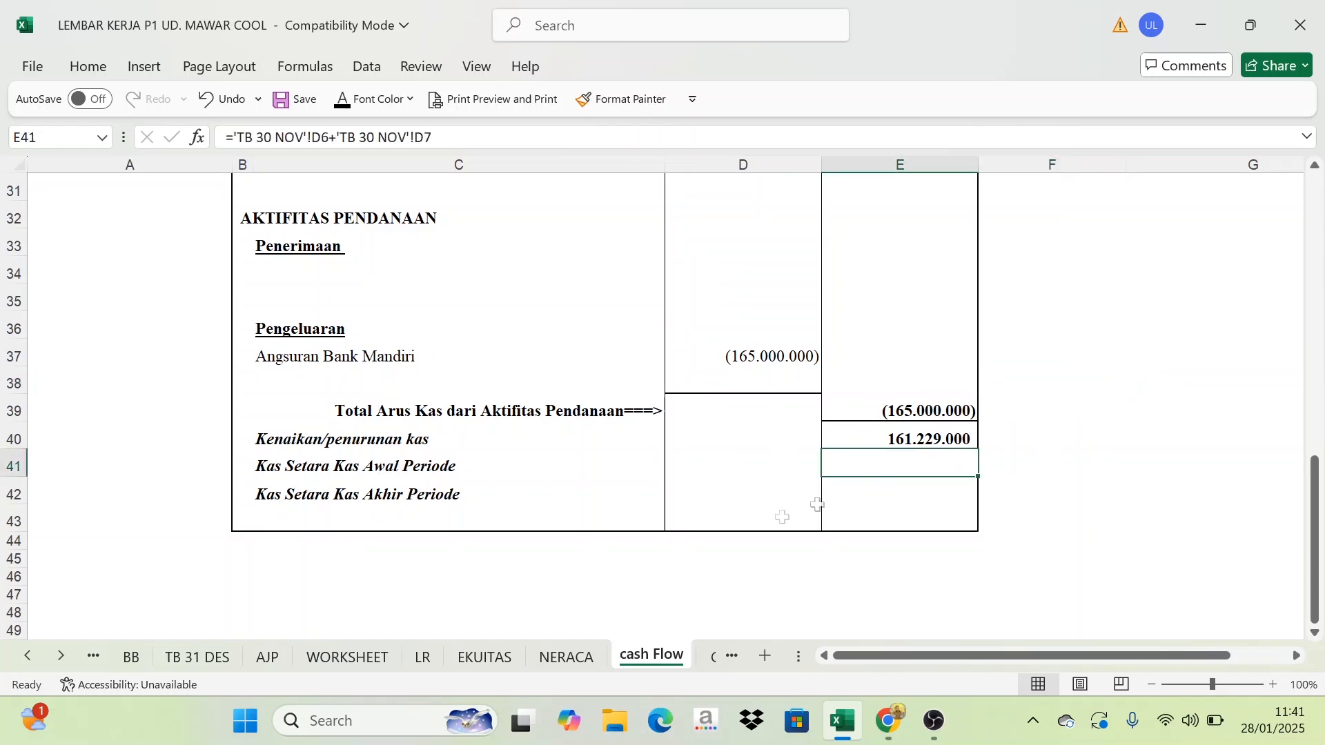
pyautogui.click(36, 655)
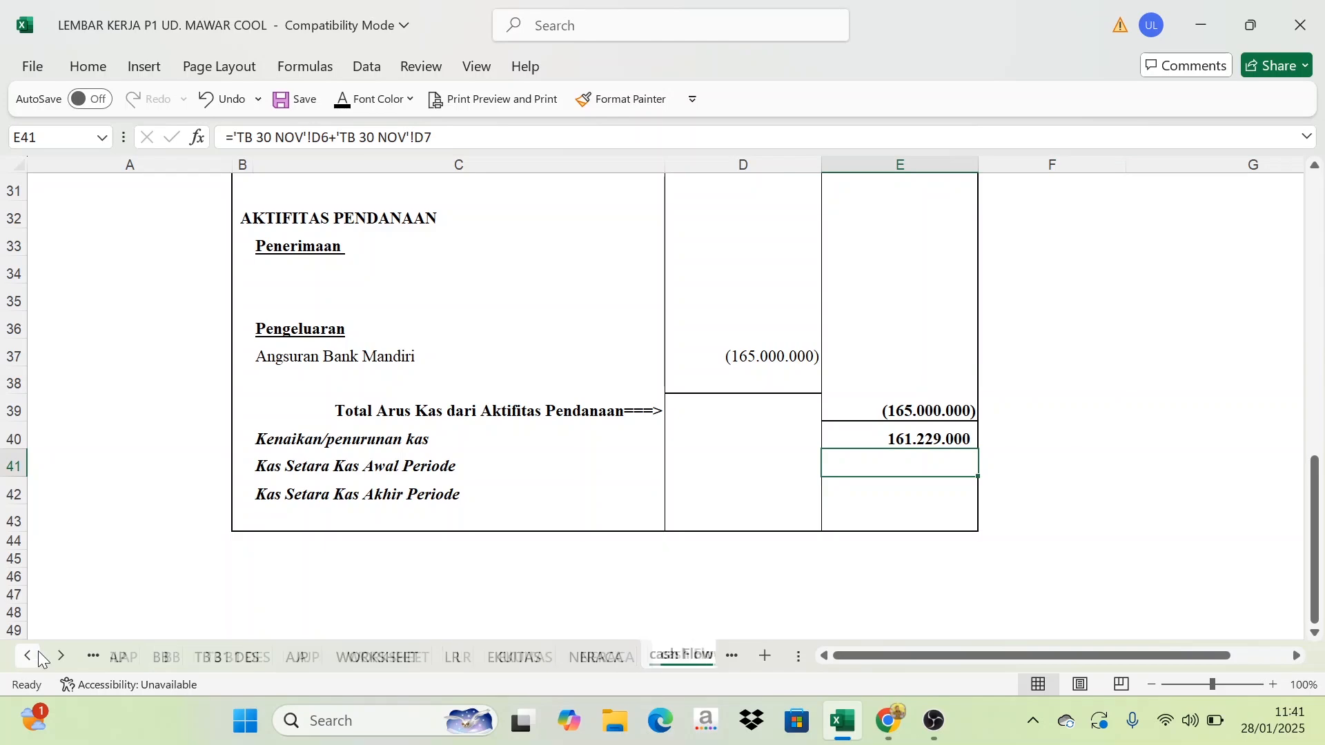
pyautogui.click(30, 657)
pyautogui.click(30, 657)
pyautogui.click(30, 657)
pyautogui.click(30, 656)
pyautogui.click(29, 657)
pyautogui.click(31, 656)
pyautogui.click(31, 656)
pyautogui.click(31, 657)
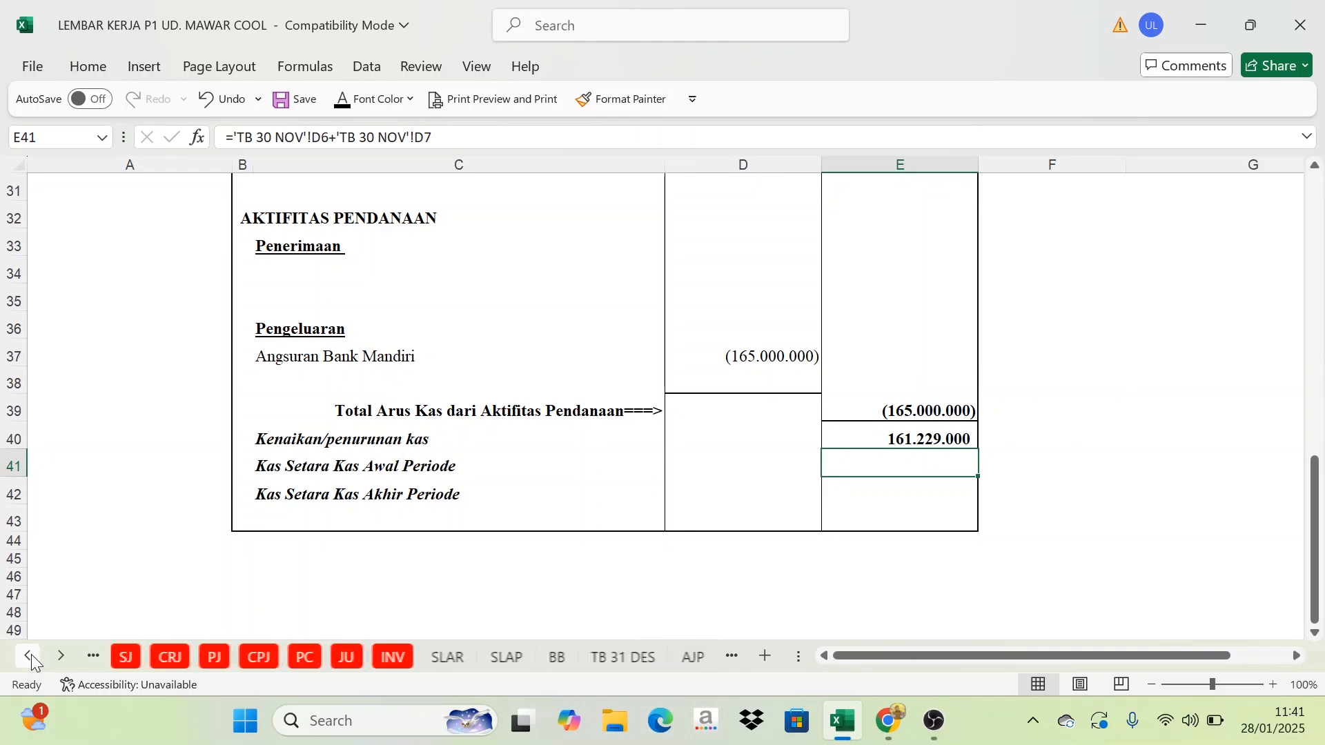
pyautogui.click(30, 657)
pyautogui.click(159, 657)
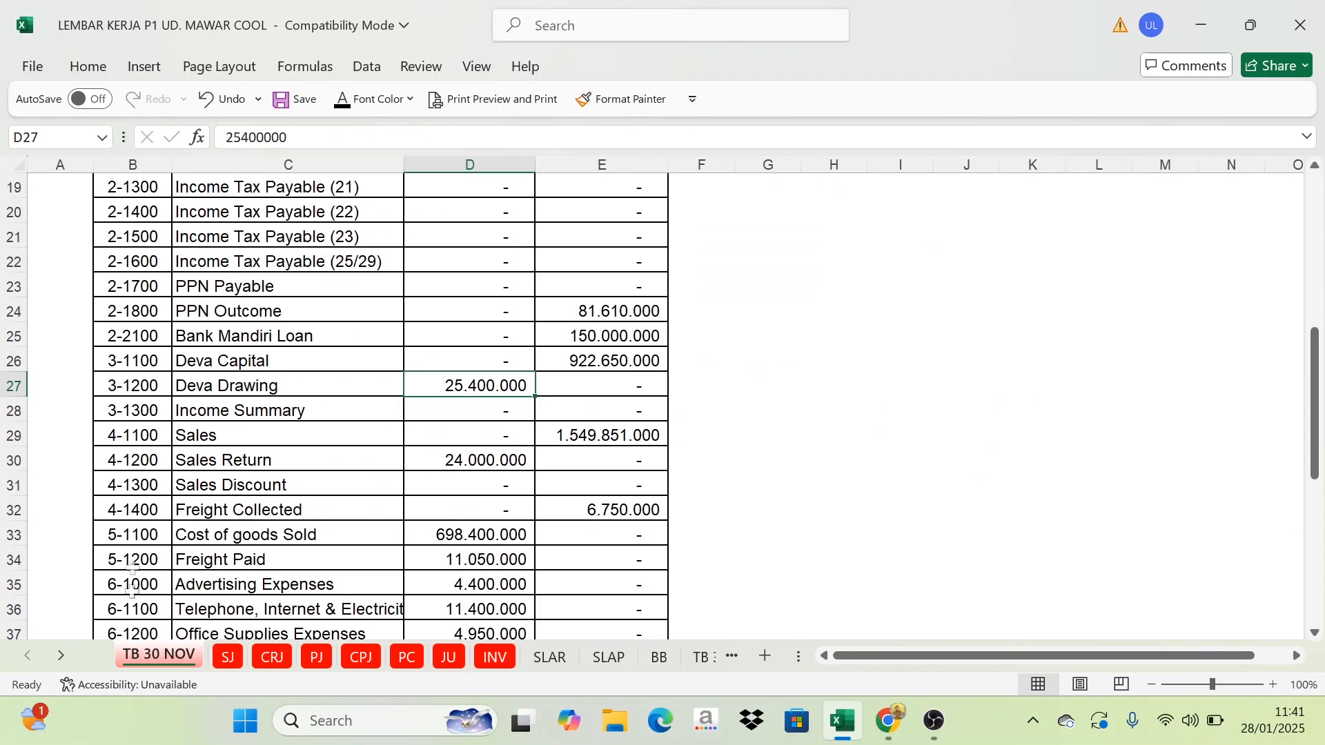
pyautogui.scroll(6, 157, 529)
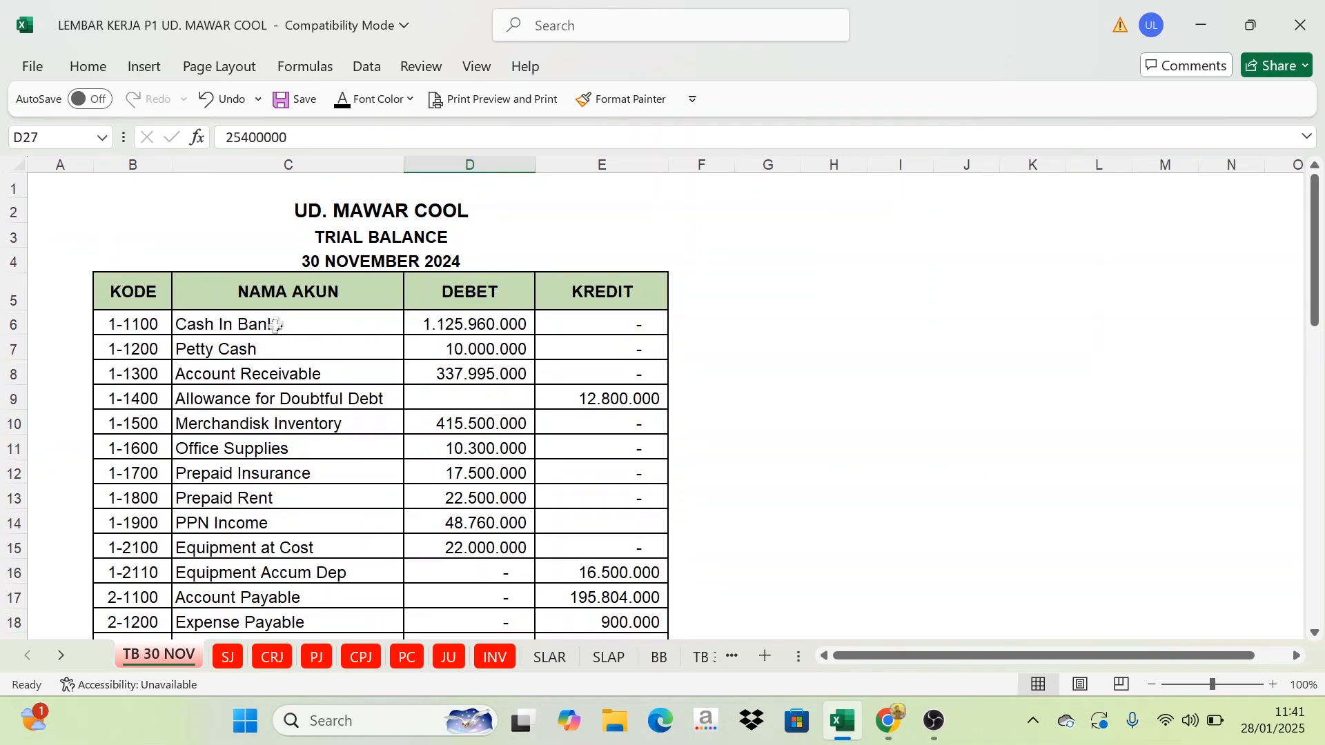
pyautogui.moveTo(272, 325); pyautogui.dragTo(302, 343)
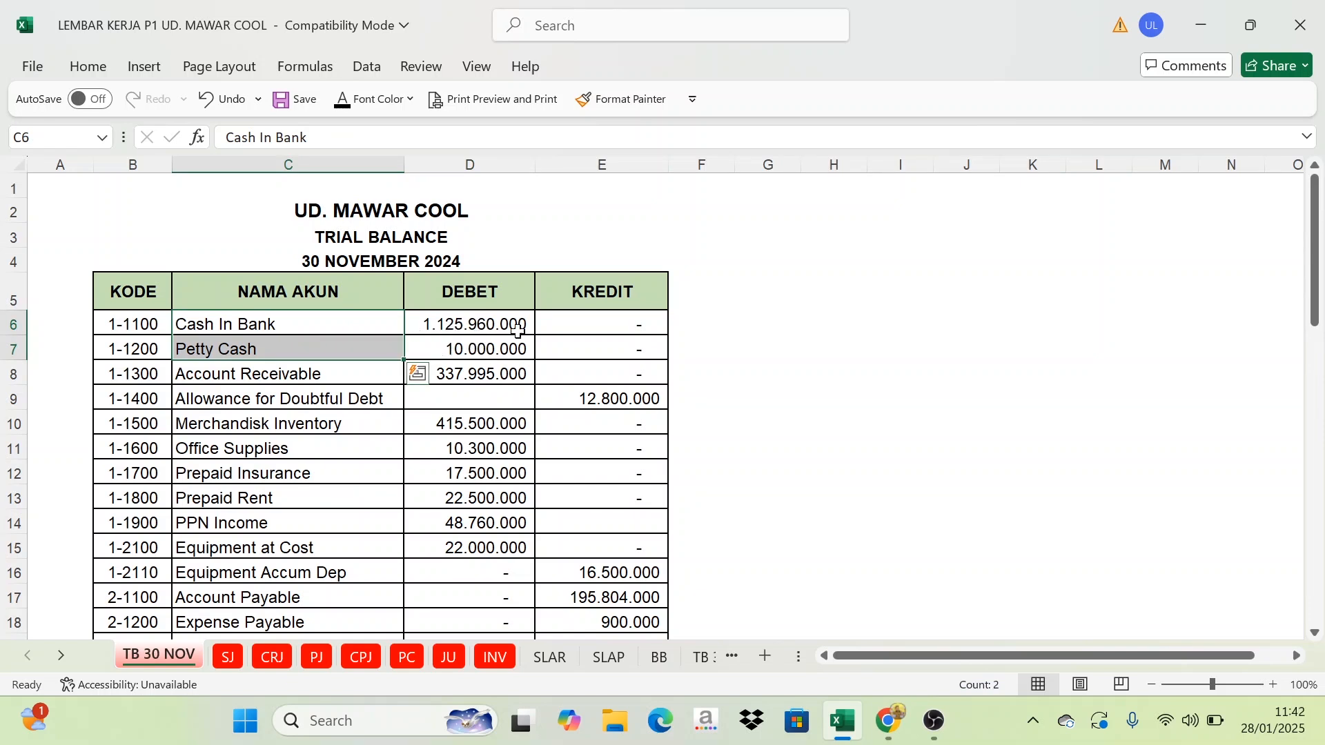
pyautogui.click(510, 349)
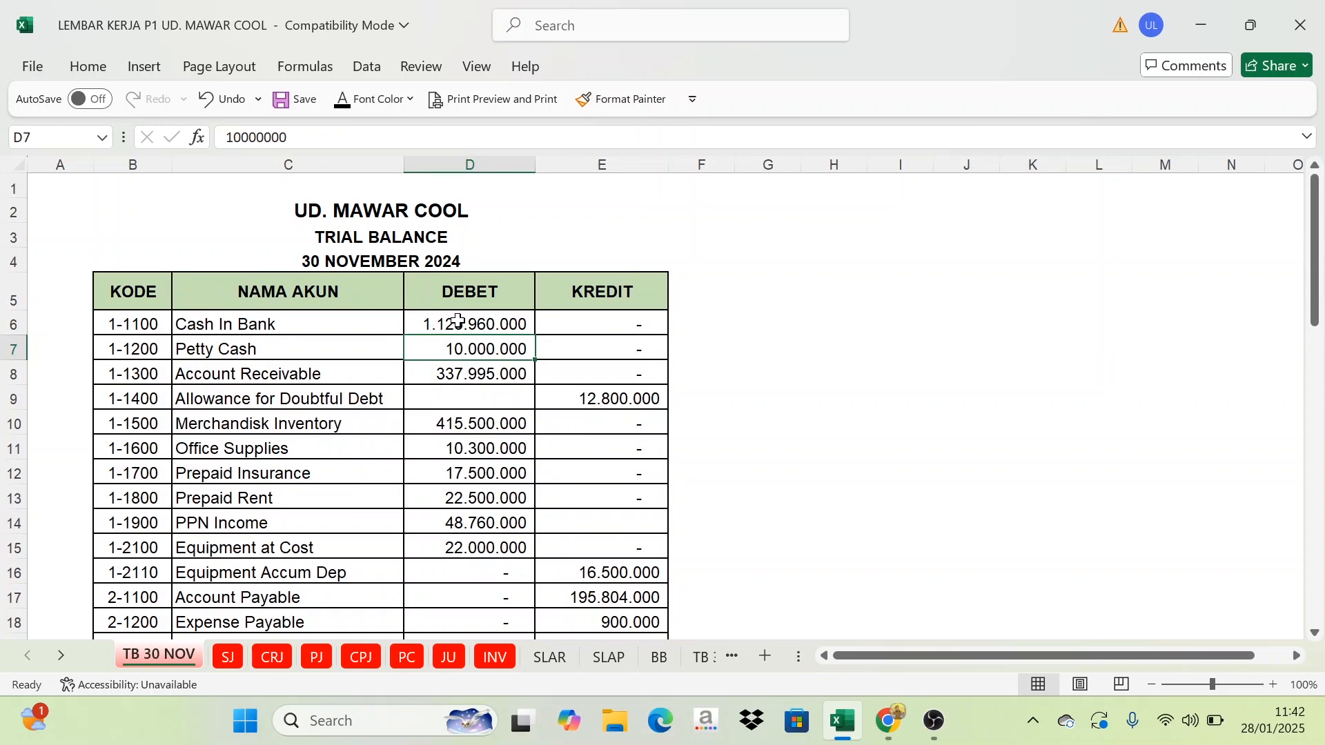
pyautogui.moveTo(459, 321); pyautogui.dragTo(469, 349)
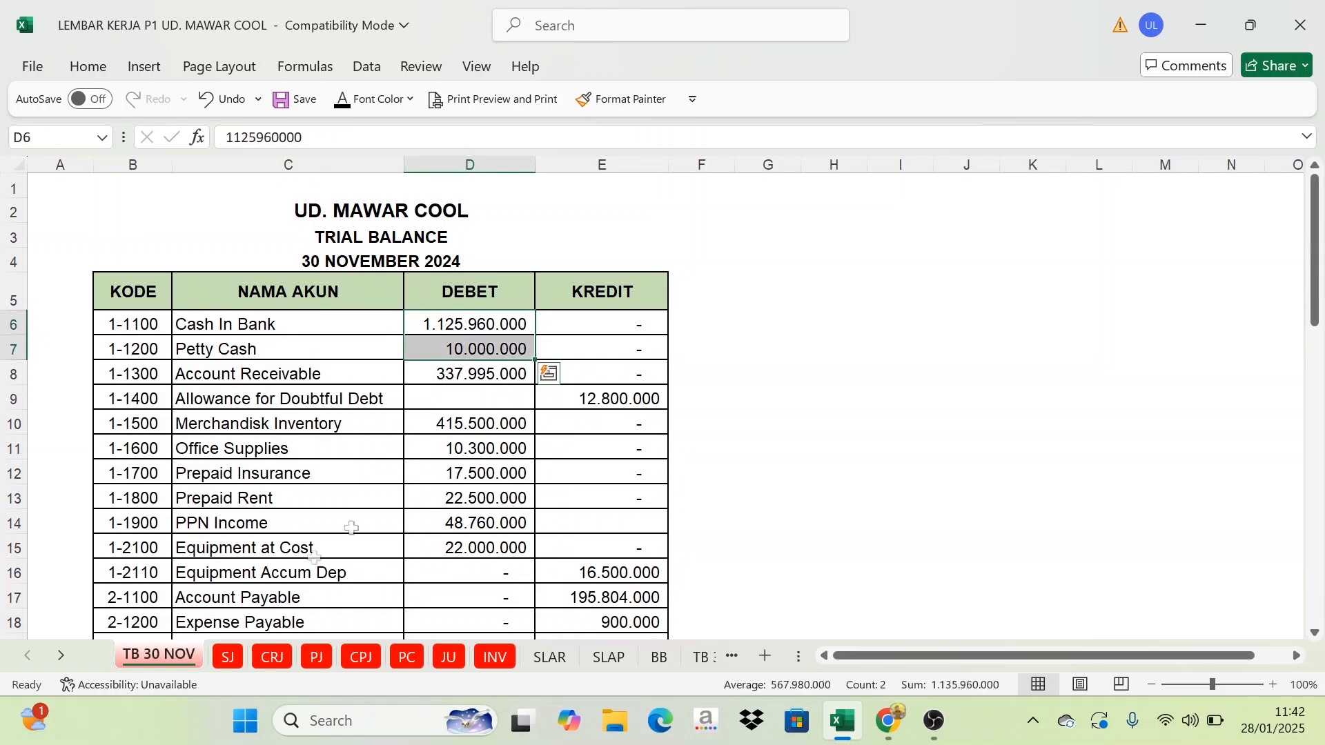
# Colour the hidden Kas Setara Kas Awal Periode amount in E41 of the cash Flow sheet black
pyautogui.click(60, 657)
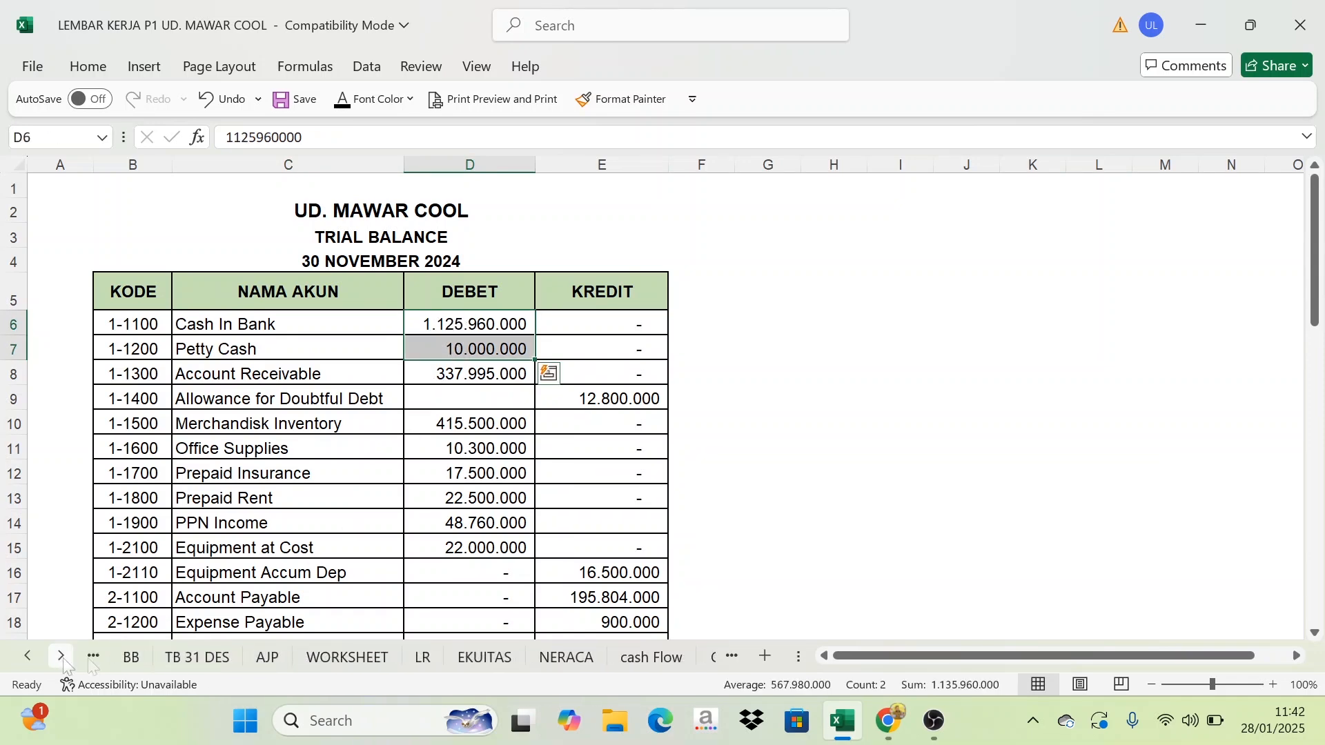
pyautogui.click(642, 656)
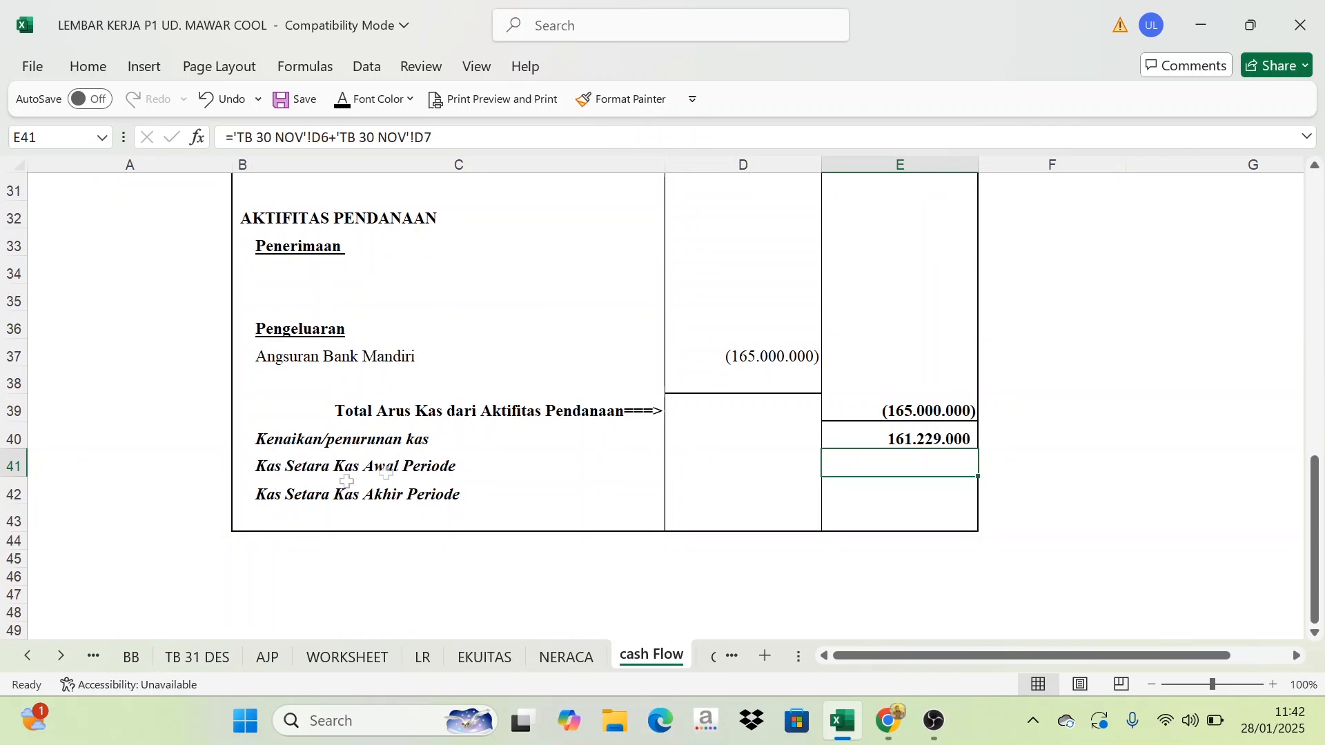
pyautogui.click(343, 105)
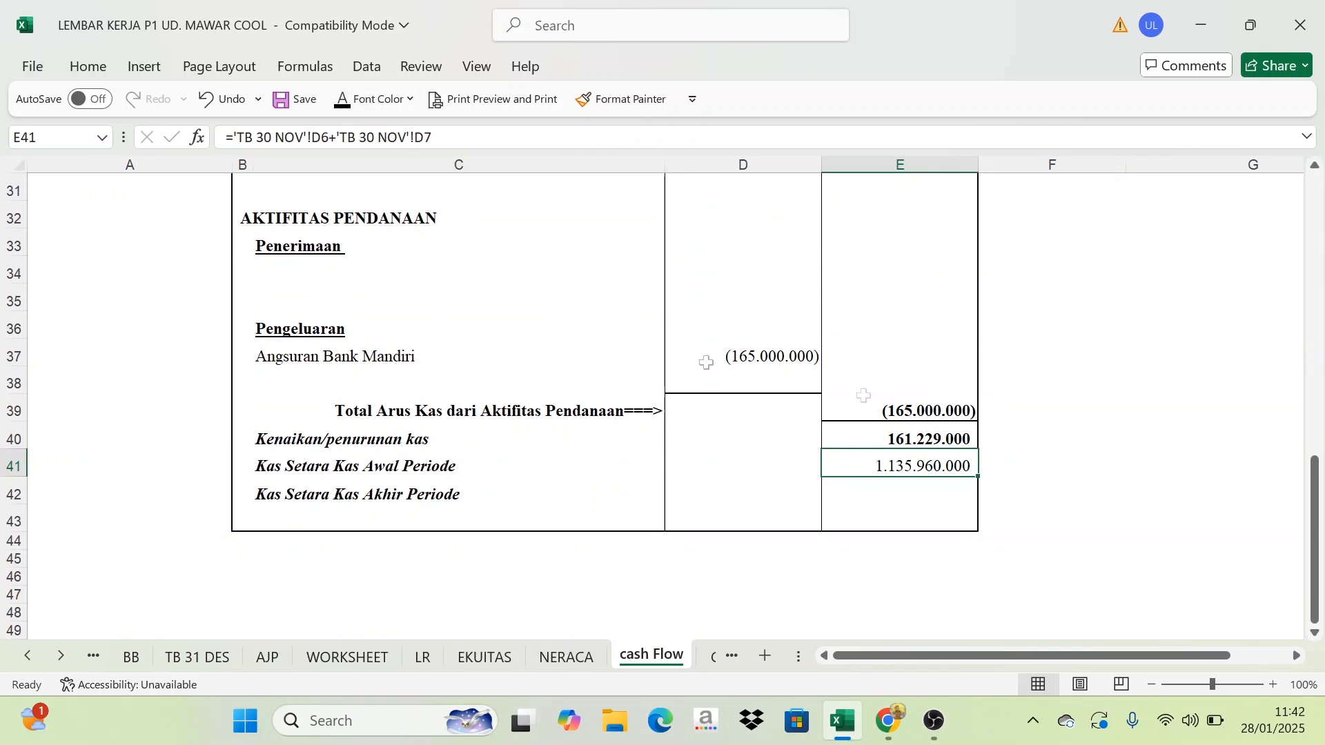
pyautogui.click(1173, 410)
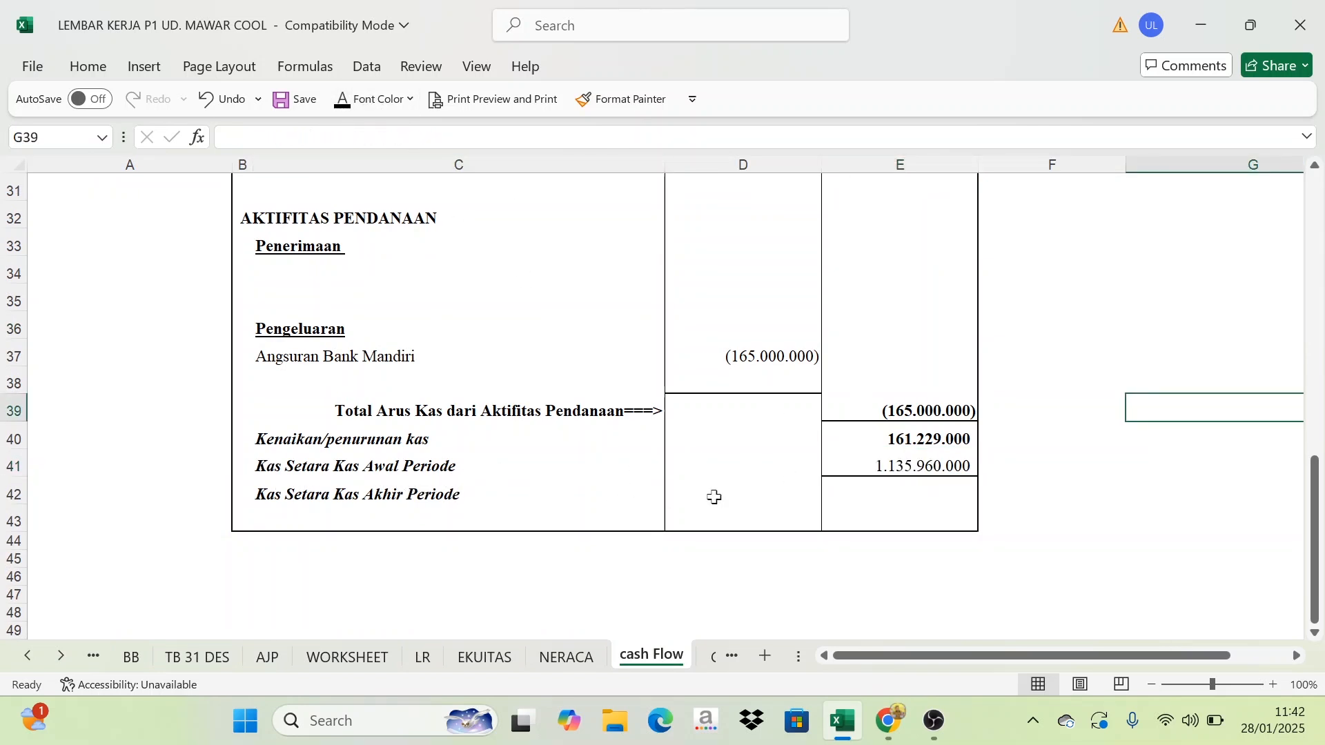
# Check the summed amounts in E40:E41 and colour the hidden Kas Setara Kas Akhir Periode amount in E42 black
pyautogui.click(1133, 481)
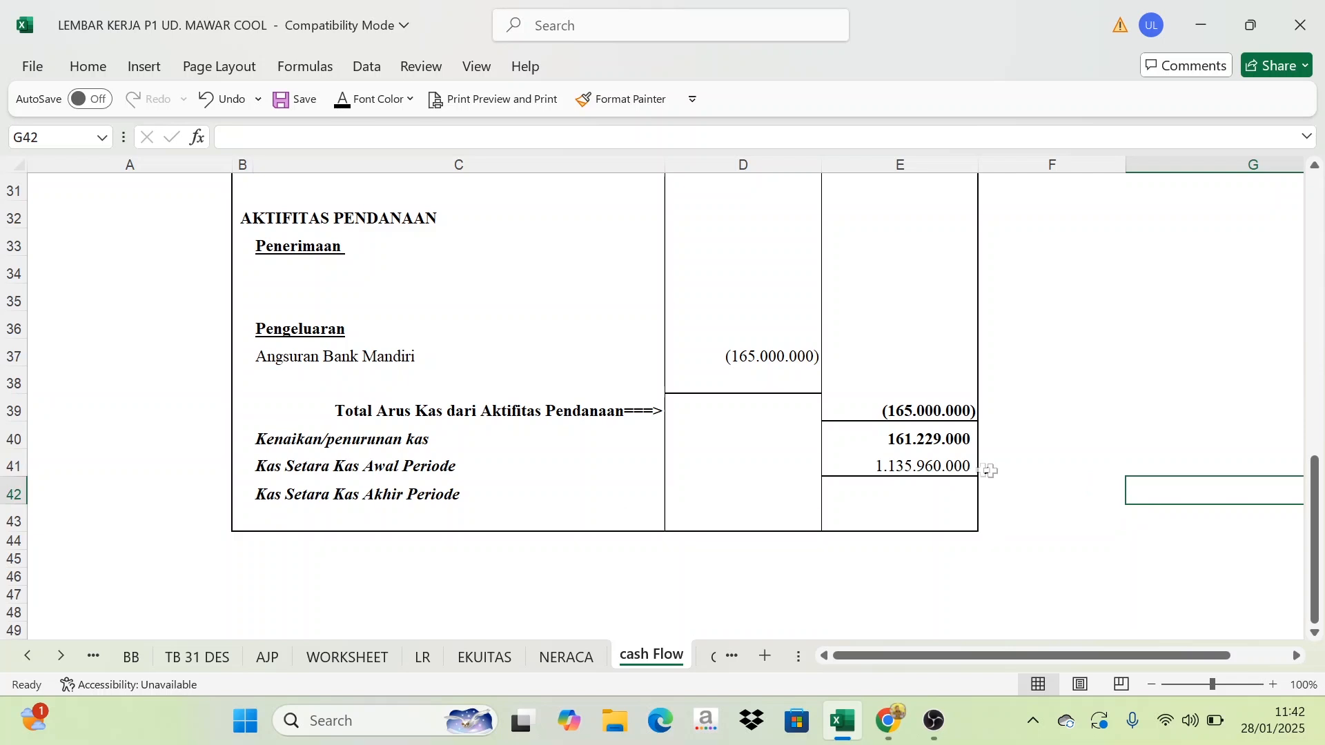
pyautogui.click(904, 469)
pyautogui.click(1084, 387)
pyautogui.click(863, 437)
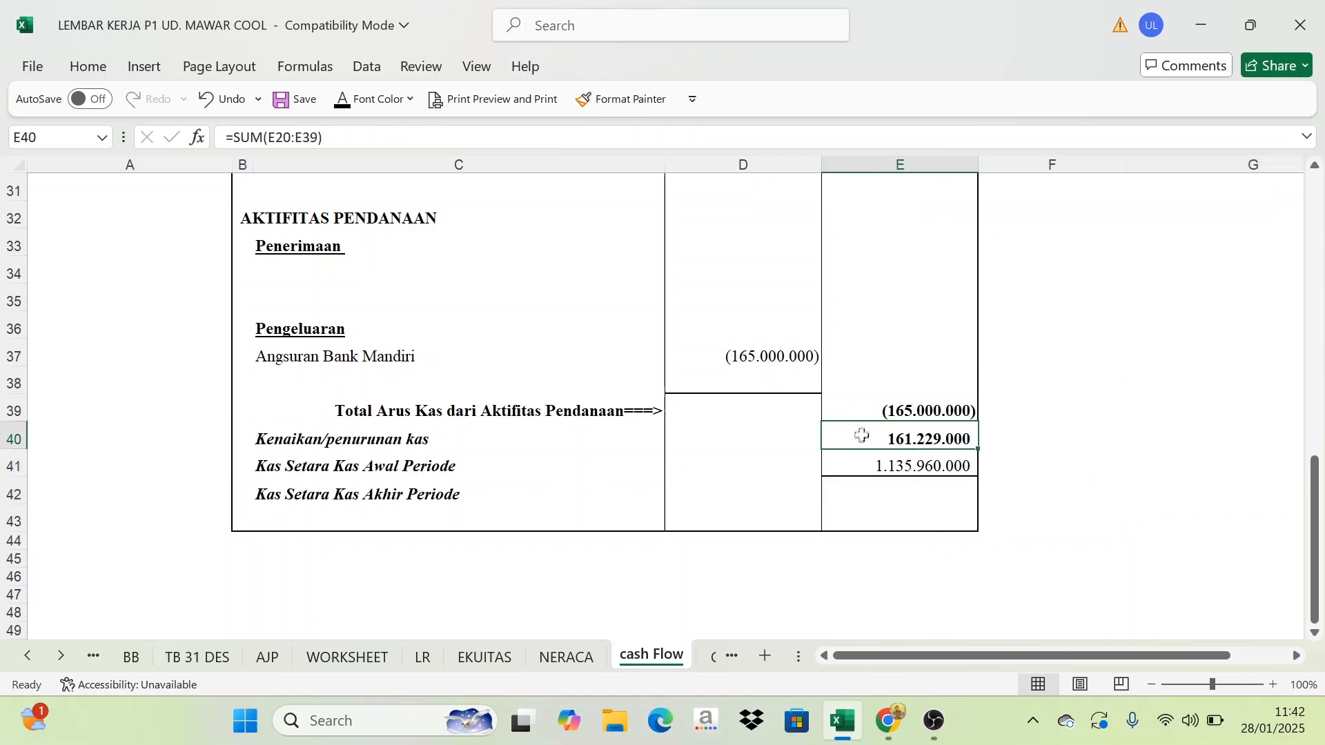
pyautogui.click(1101, 402)
pyautogui.moveTo(920, 445); pyautogui.dragTo(907, 472)
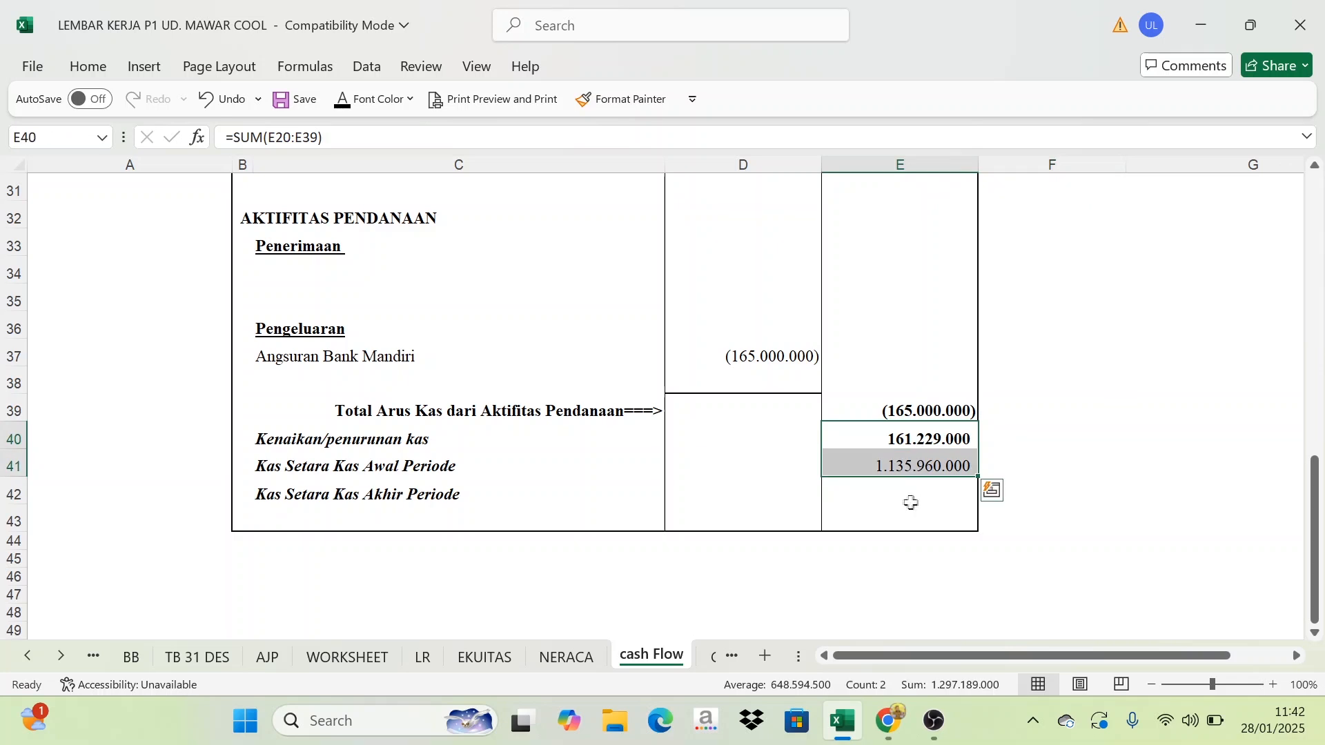
pyautogui.click(901, 489)
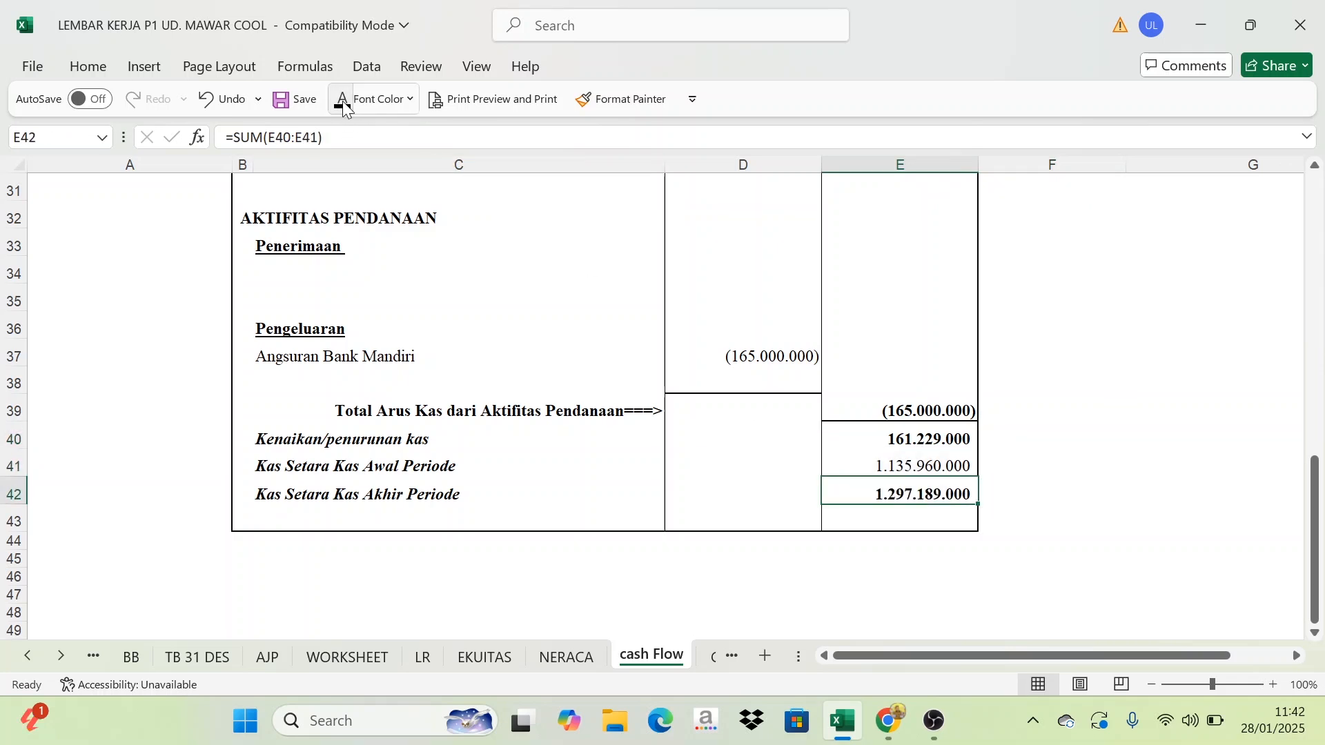
pyautogui.click(1035, 411)
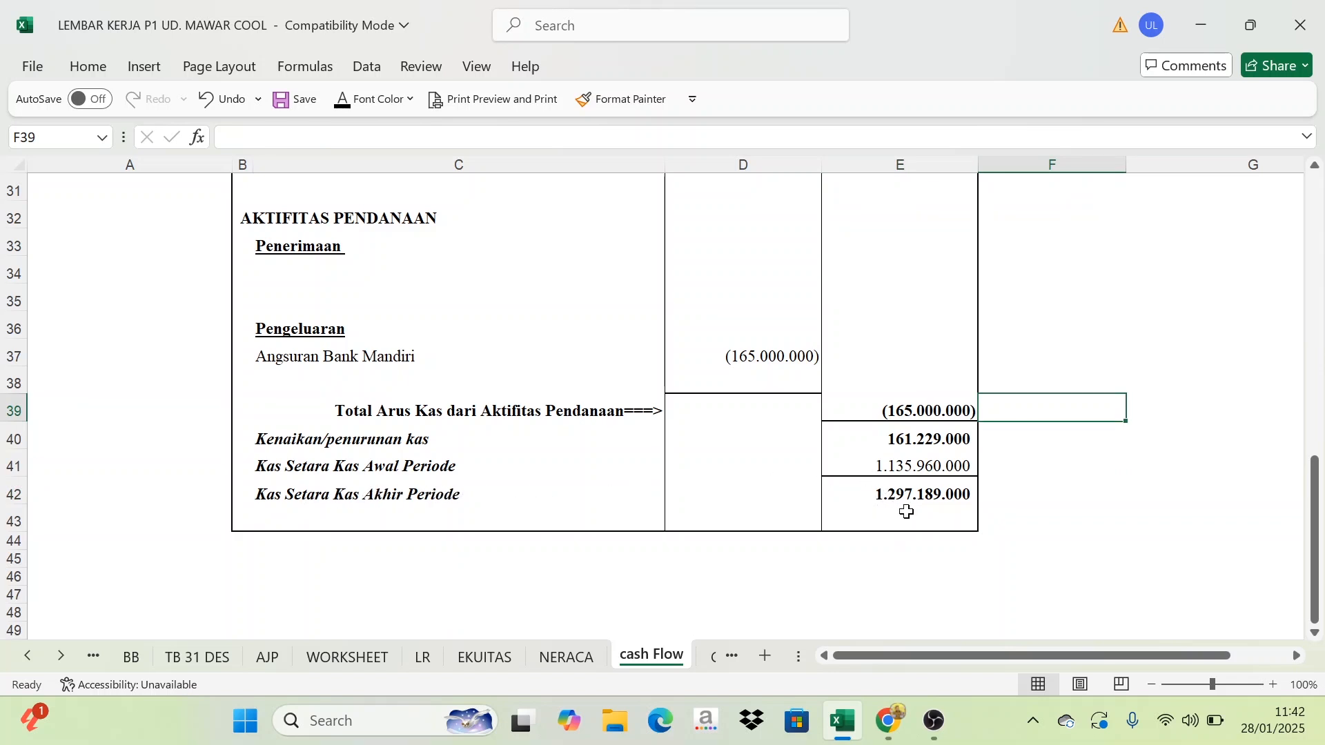
# Examine the Kas Setara Kas Akhir Periode formula in E42 and review the cash flow report above it
pyautogui.click(1029, 491)
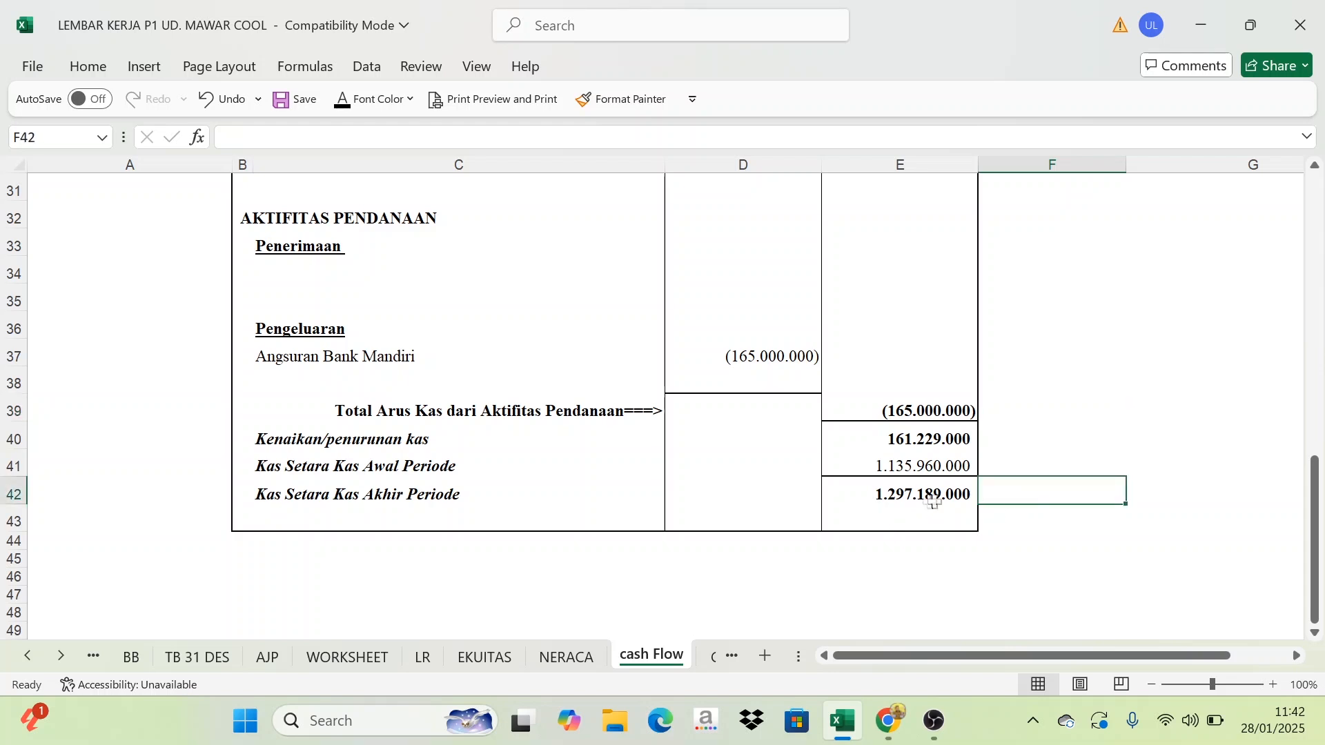
pyautogui.click(910, 496)
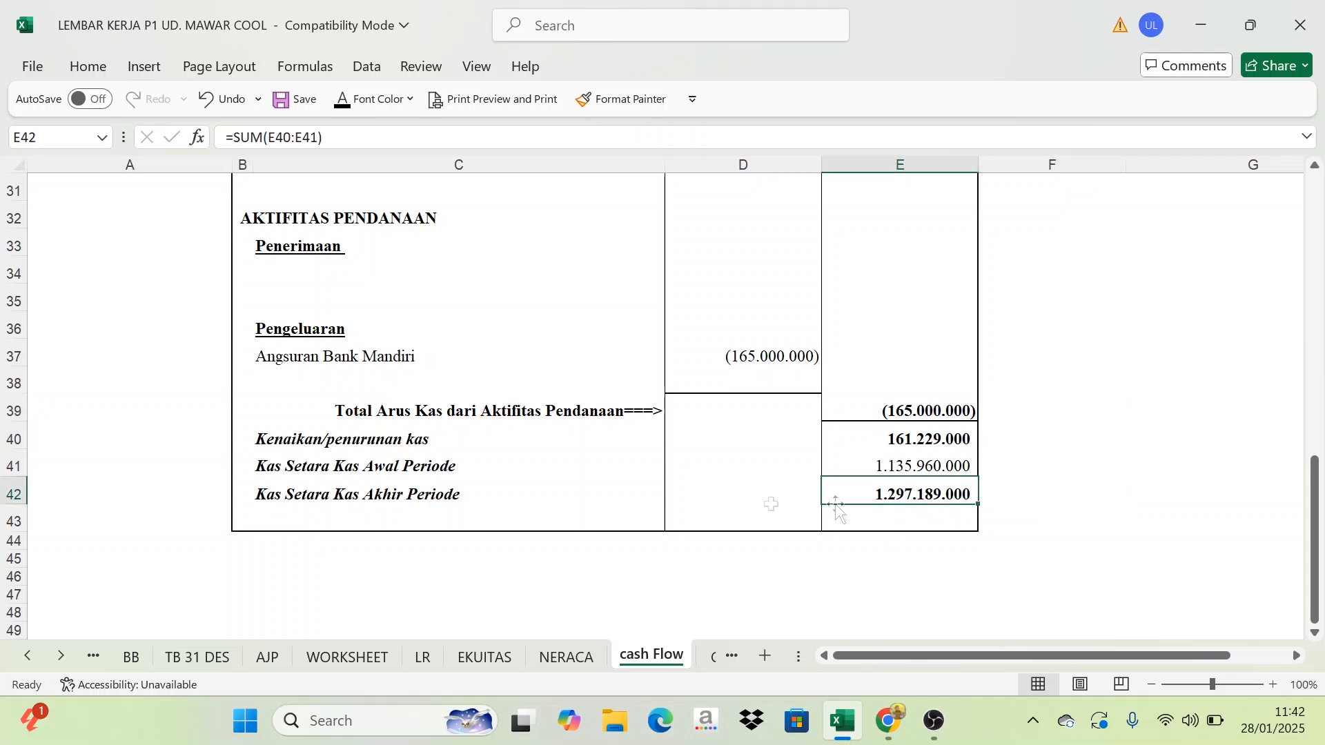
pyautogui.click(304, 504)
pyautogui.click(885, 513)
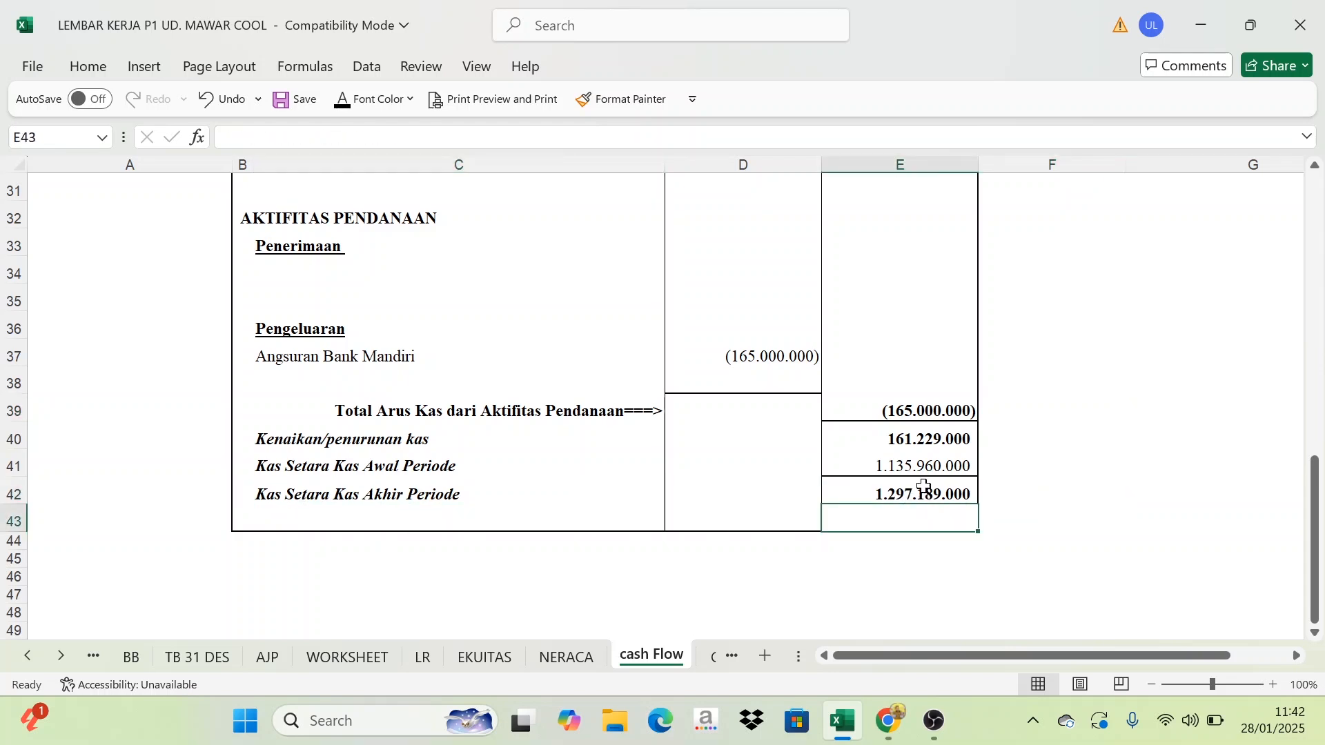
pyautogui.scroll(10, 924, 487)
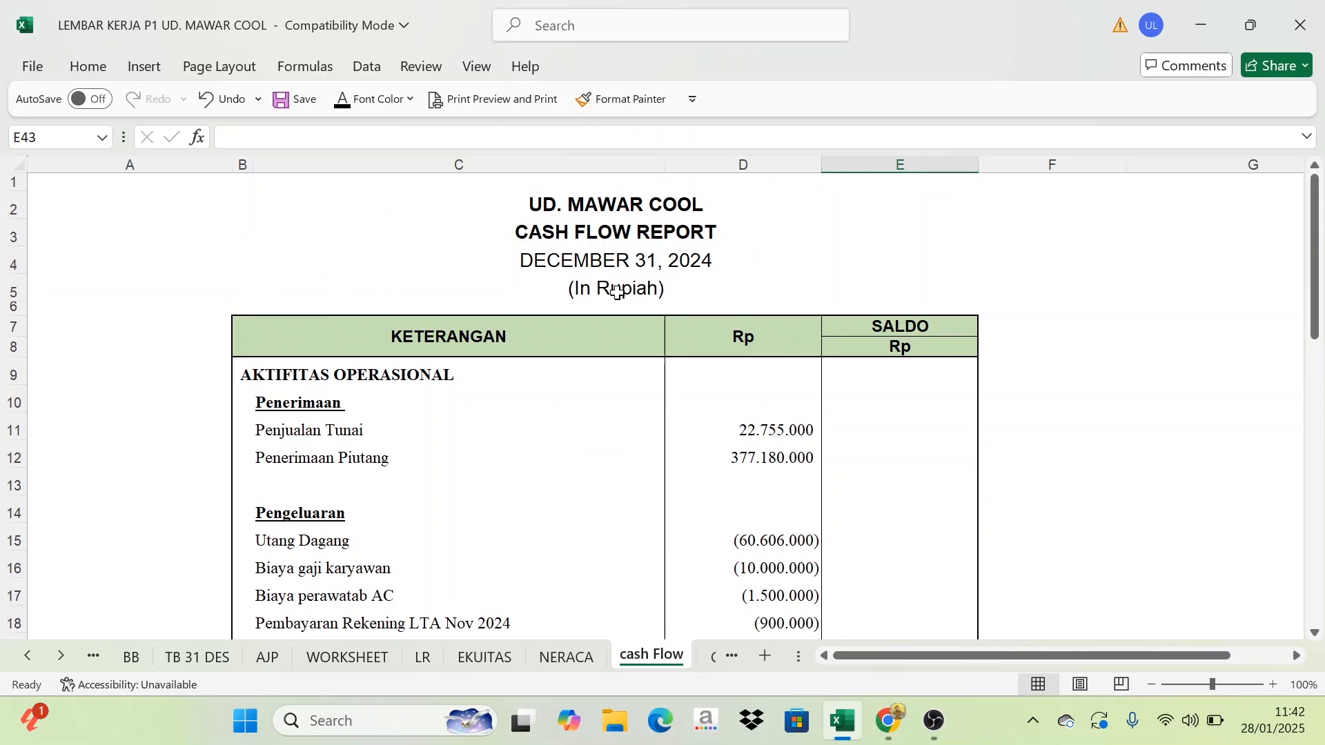
pyautogui.scroll(-11, 883, 559)
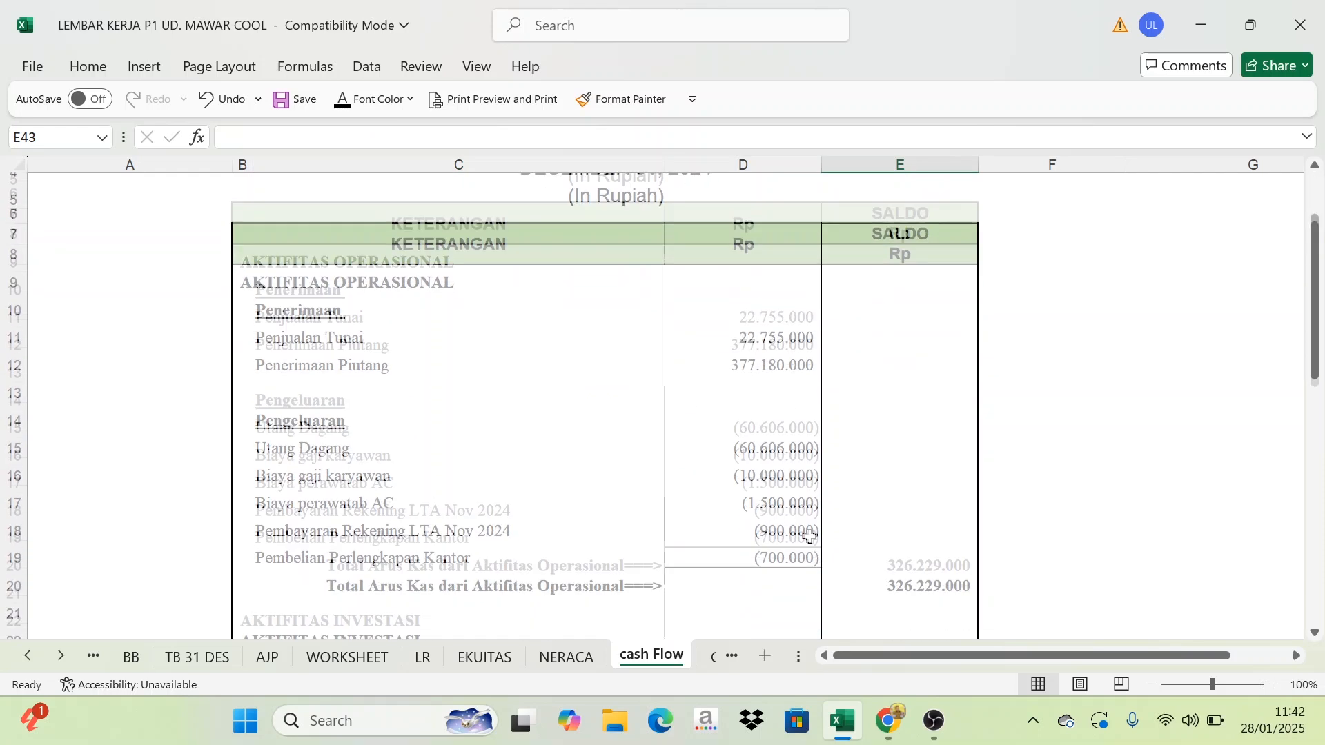
pyautogui.click(891, 414)
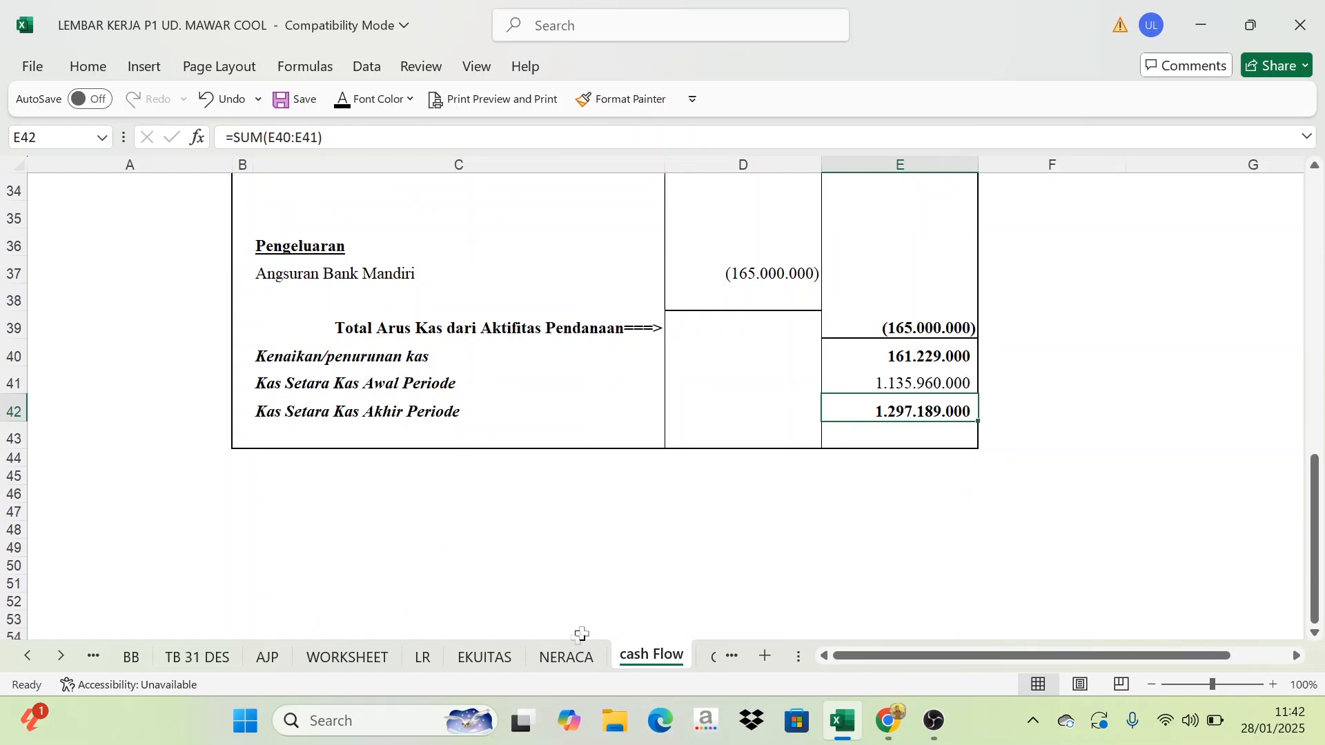
# Add Cash In Bank and Petty Cash in cell E8 of the NERACA sheet with the formula =D7+D8
pyautogui.click(569, 658)
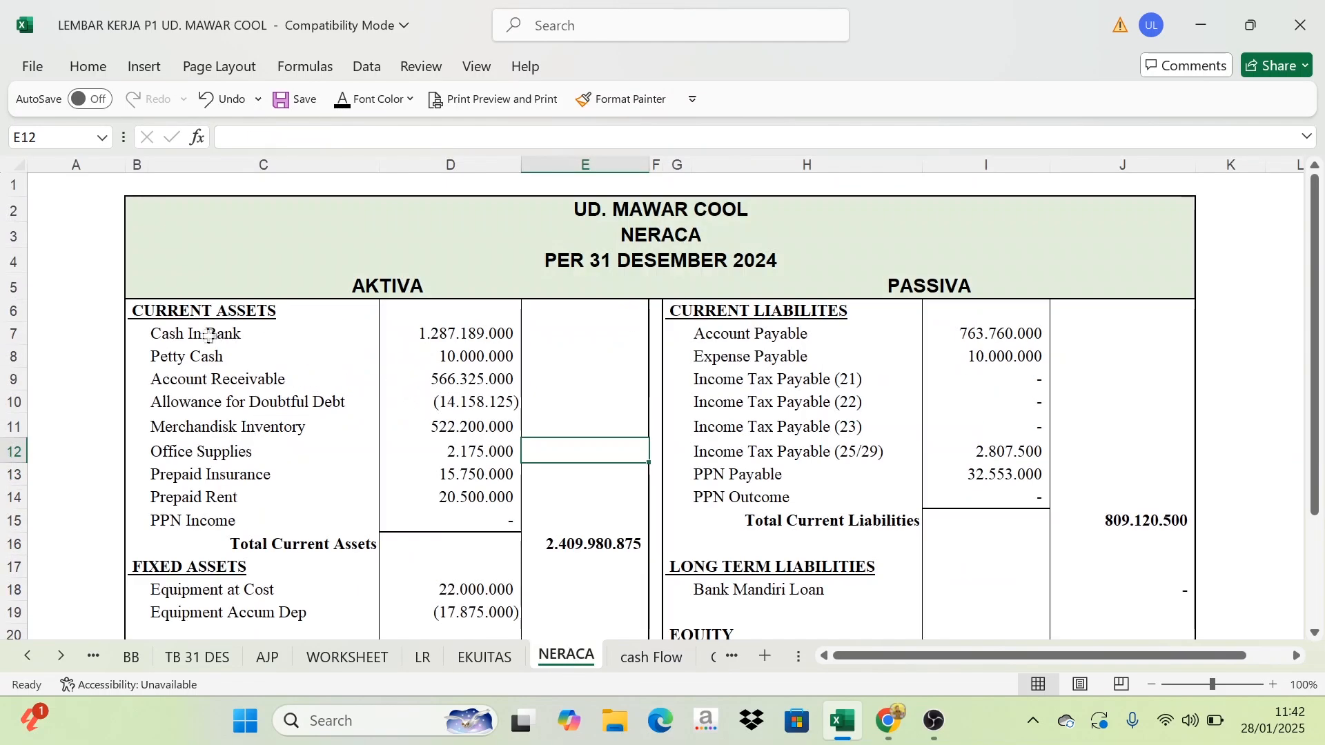
pyautogui.click(209, 336)
pyautogui.moveTo(480, 335); pyautogui.dragTo(487, 351)
pyautogui.click(593, 356)
pyautogui.write('=')
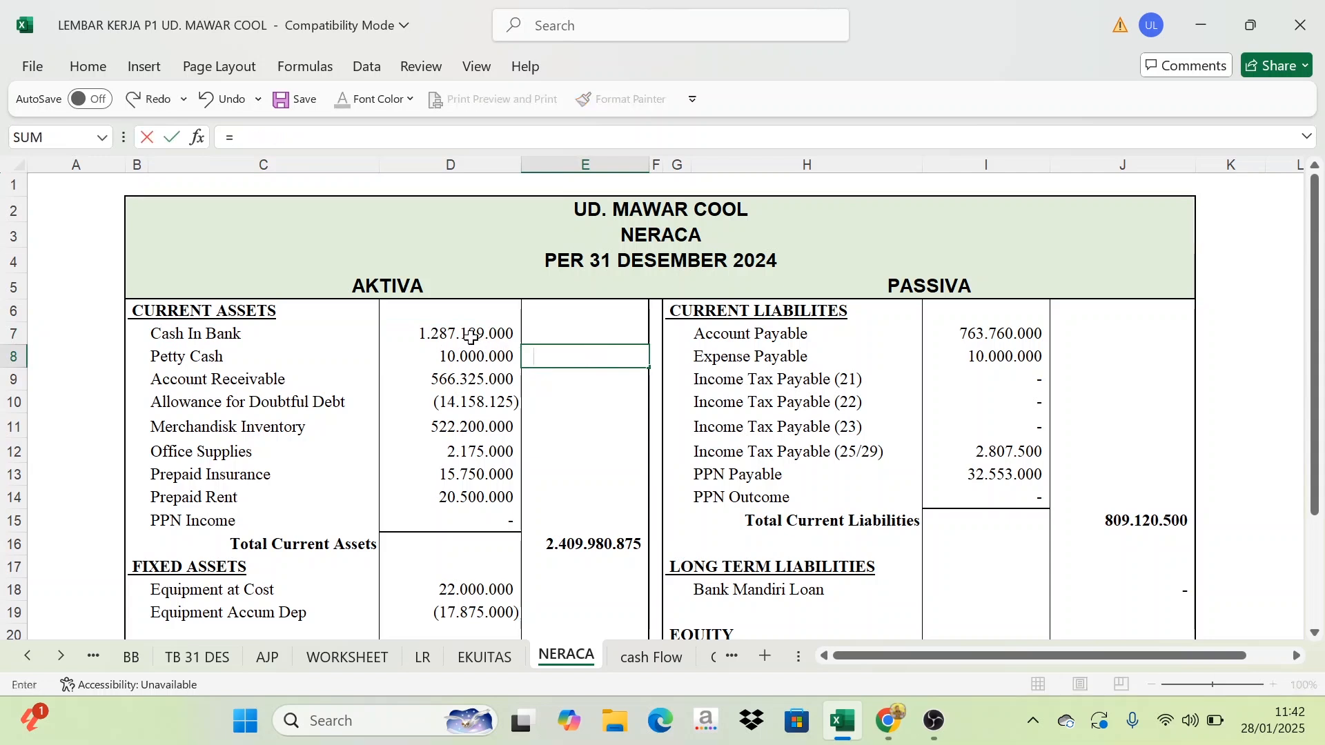
pyautogui.click(481, 334)
pyautogui.write('+')
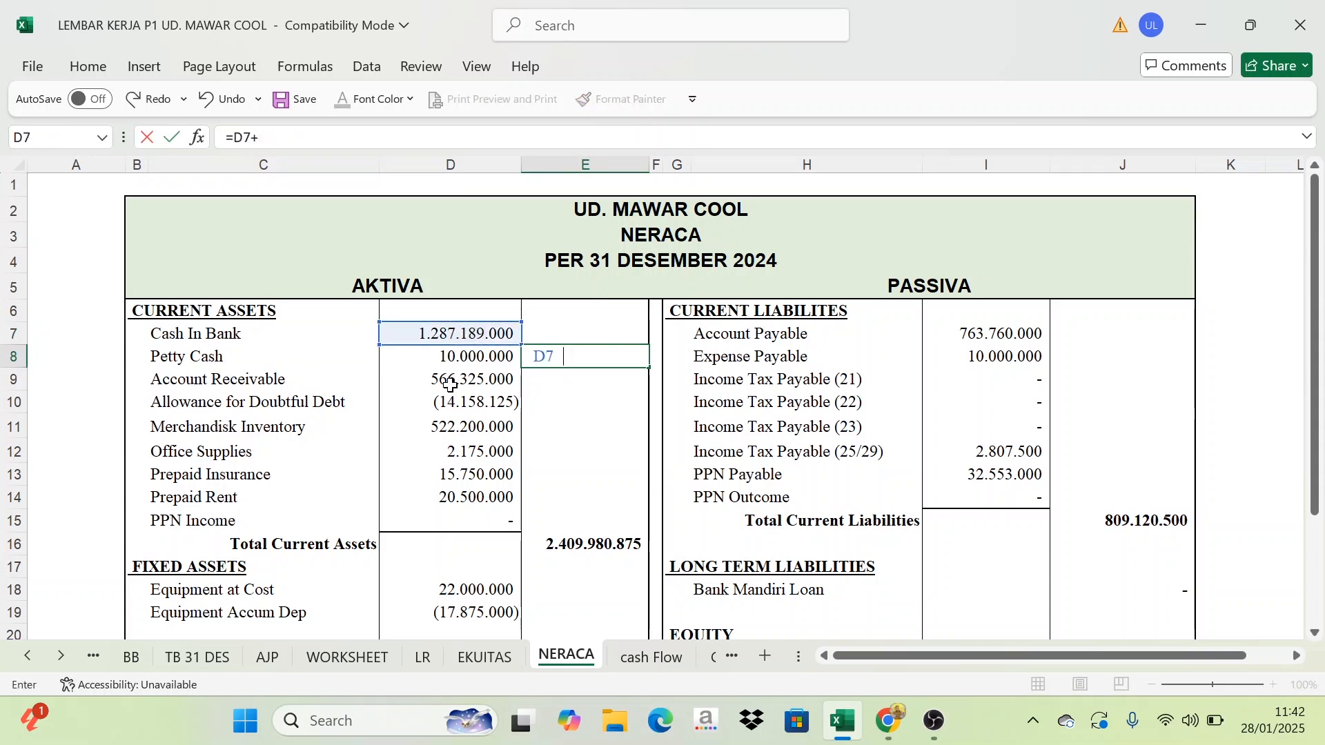
pyautogui.click(476, 364)
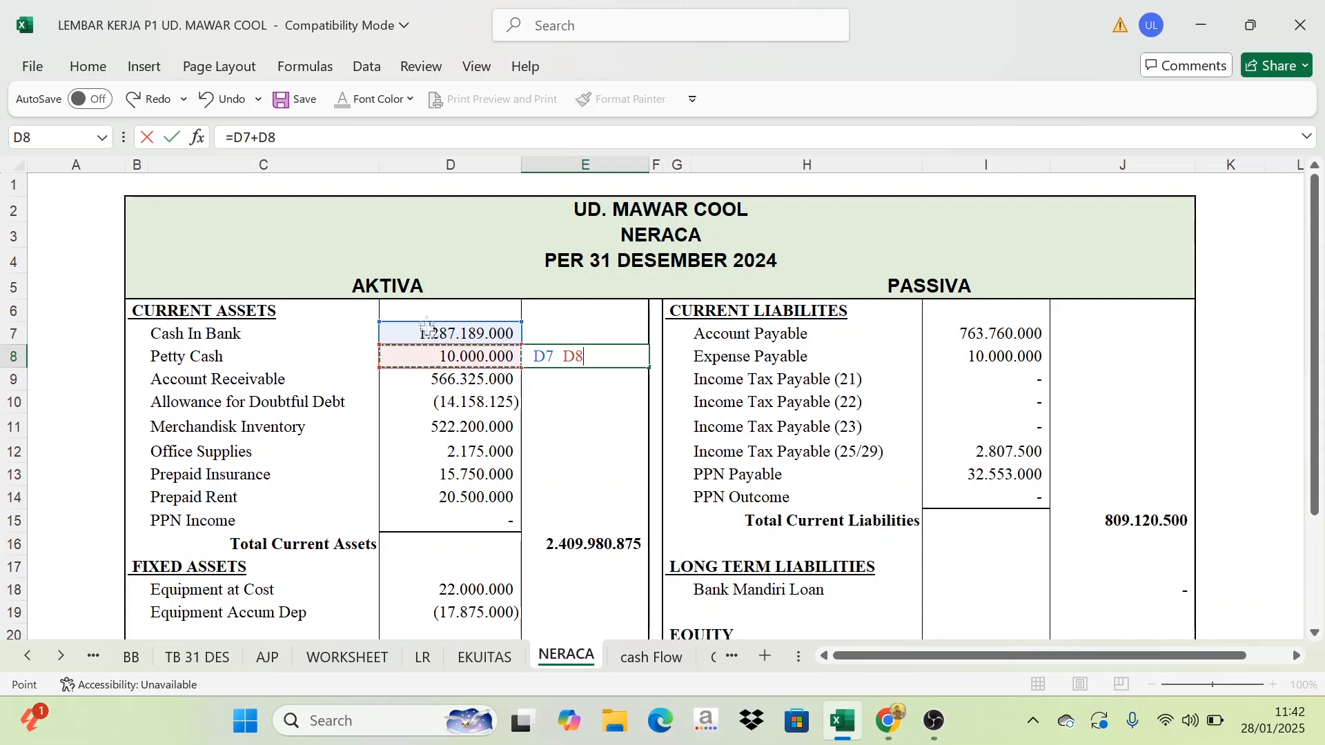
pyautogui.press('Return')
pyautogui.click(572, 353)
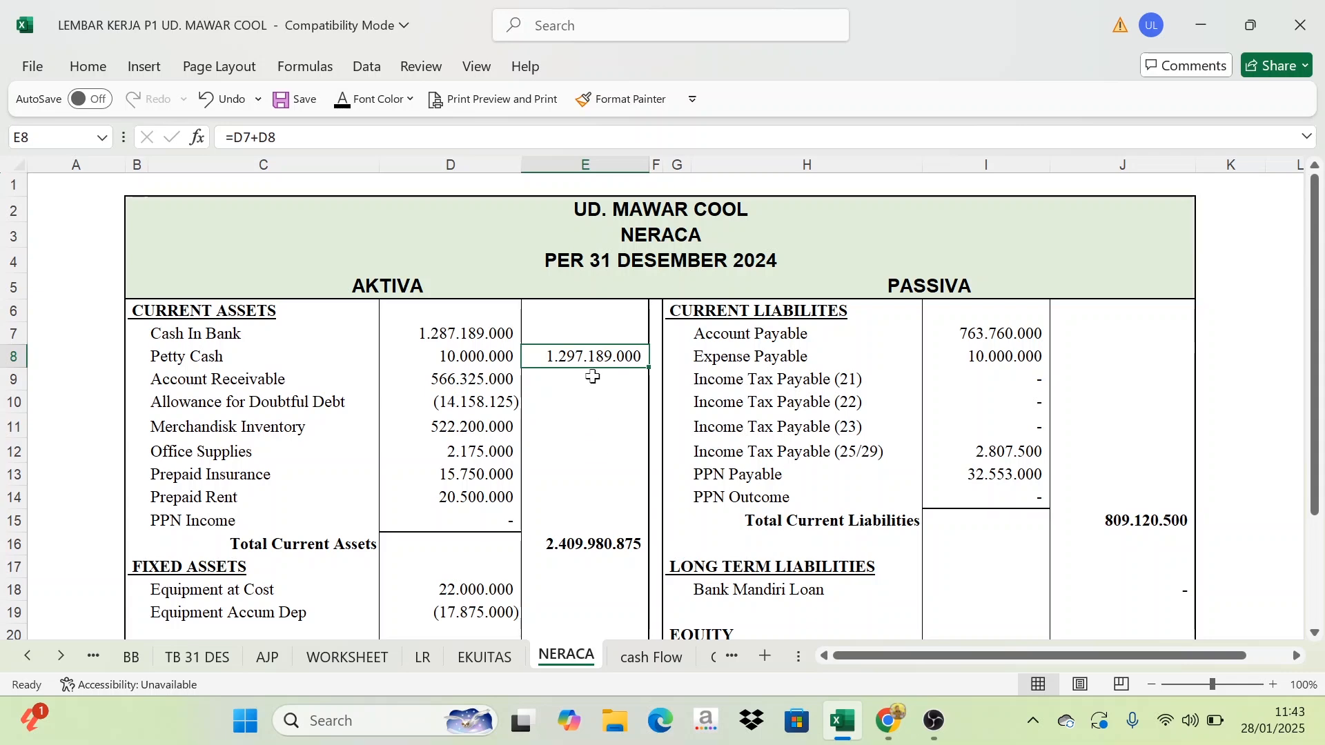
# Compare the closing cash in E42 of the cash Flow sheet with the NERACA check sum, and clear that sum from E8
pyautogui.click(651, 657)
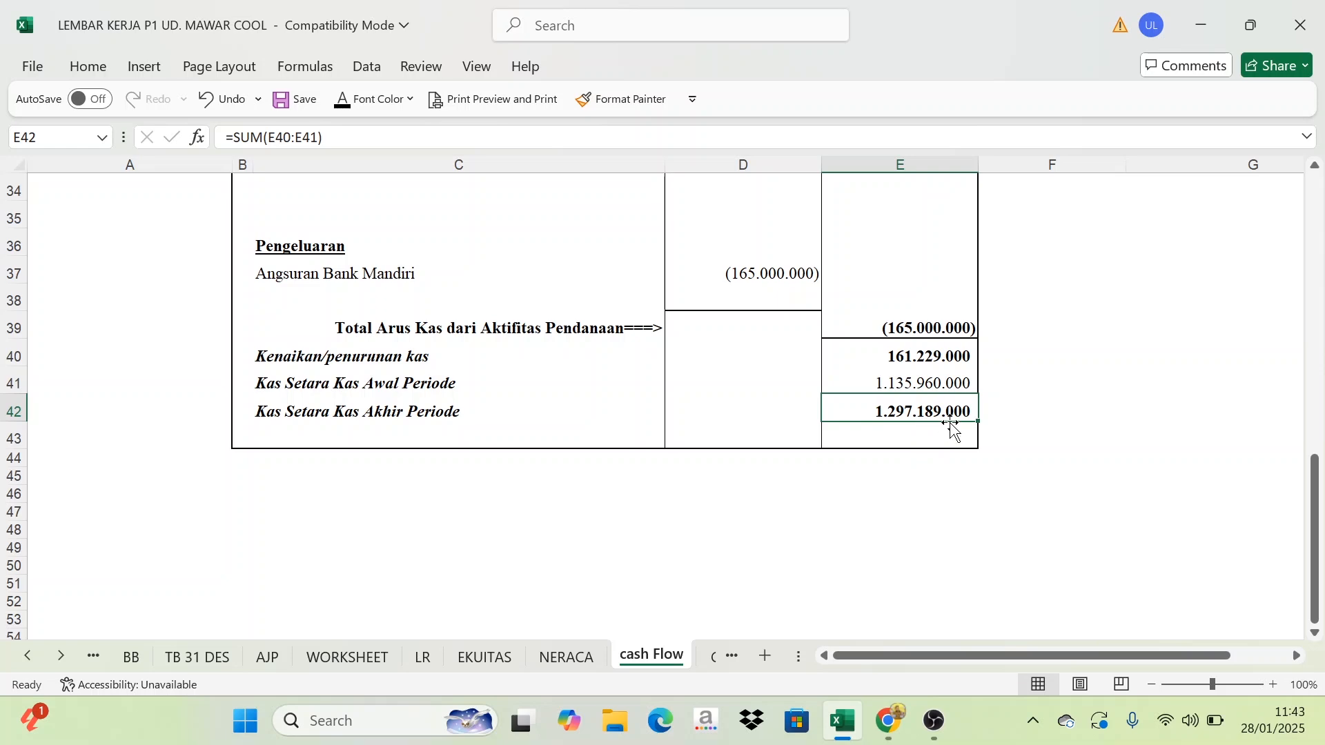
pyautogui.click(573, 655)
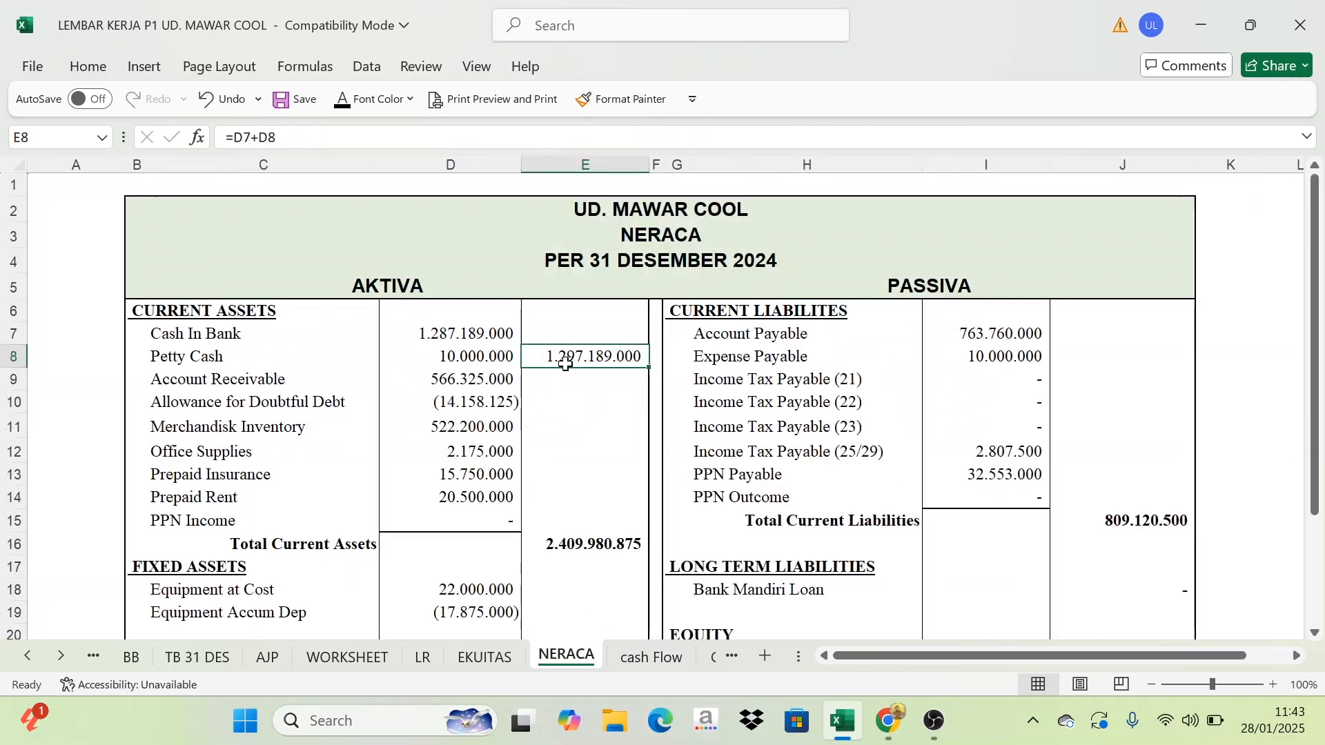
pyautogui.press('Delete')
# Look over the completed cash flow report on the cash Flow sheet from its heading to the closing cash balance
pyautogui.click(652, 656)
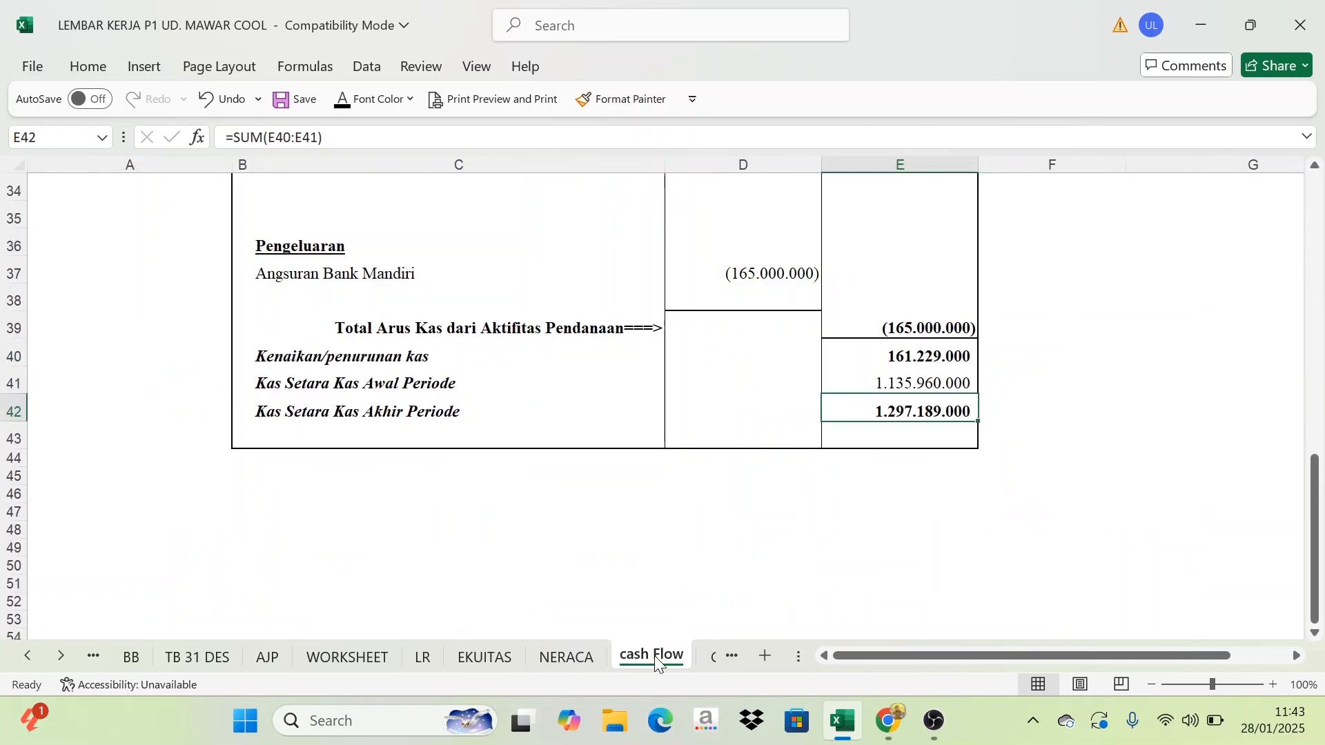
pyautogui.scroll(11, 633, 616)
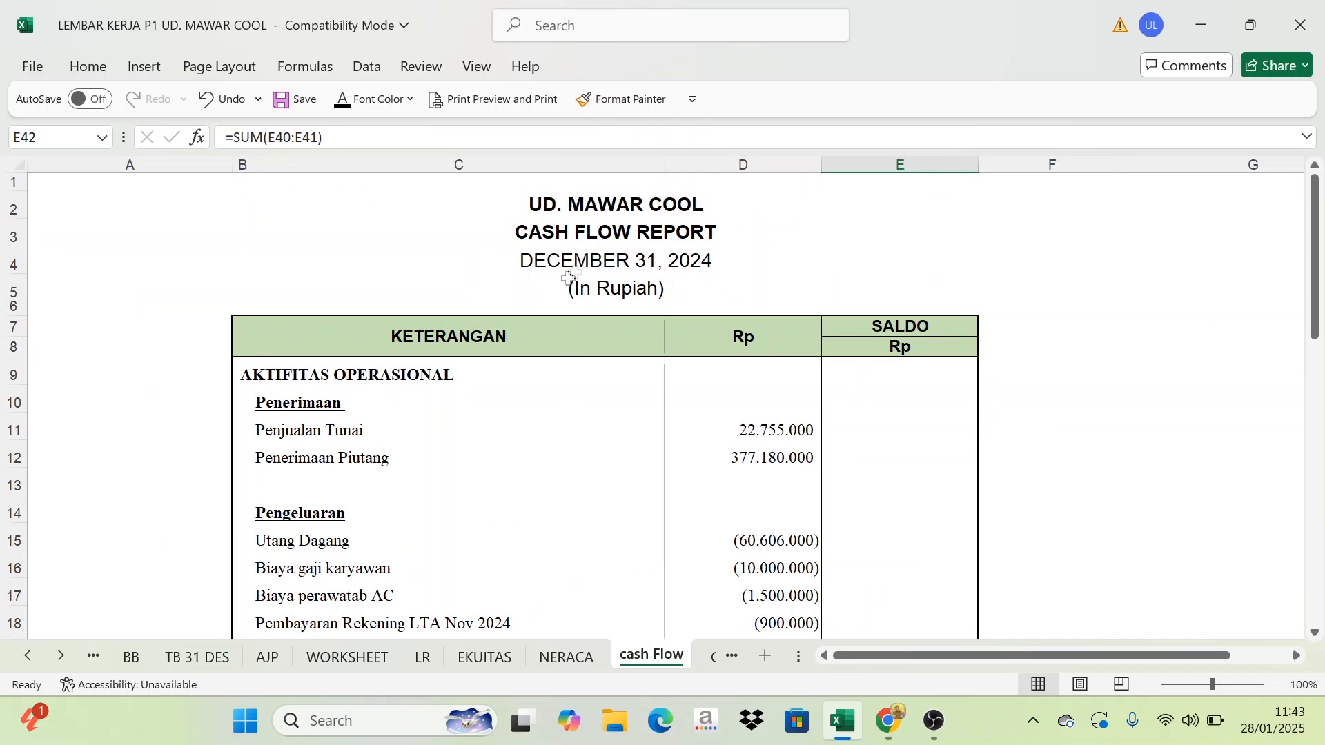
pyautogui.scroll(-9, 615, 482)
pyautogui.scroll(-1, 647, 532)
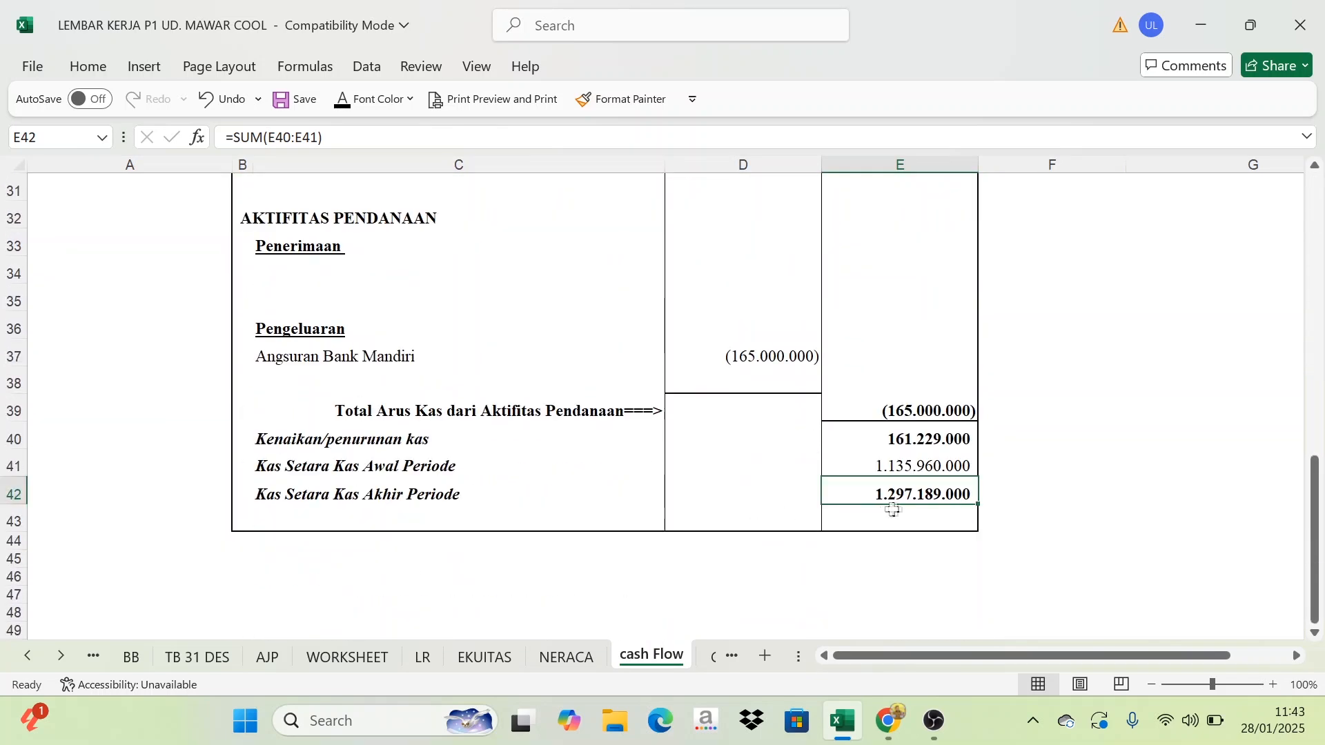
pyautogui.click(1060, 411)
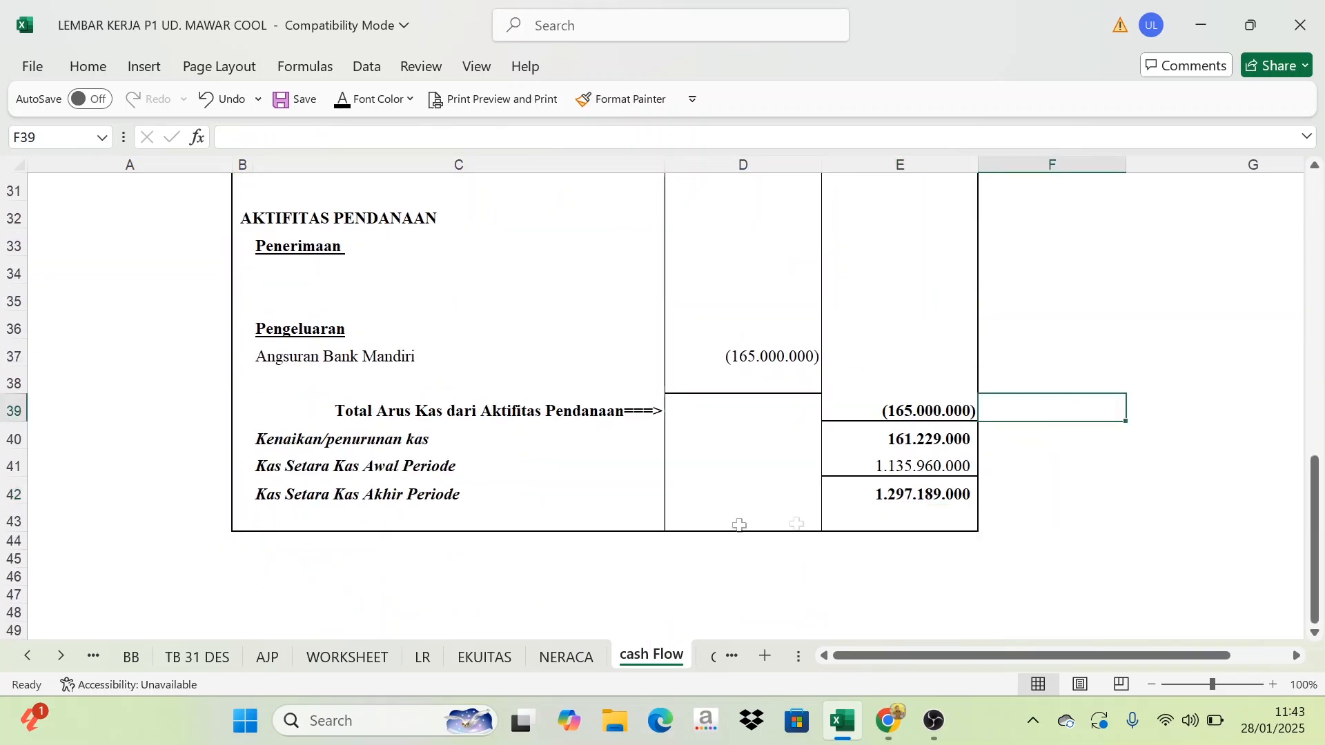
# Finish viewing the cash flow report and open the CLOSING JOURNAL sheet
pyautogui.click(847, 495)
pyautogui.scroll(10, 798, 479)
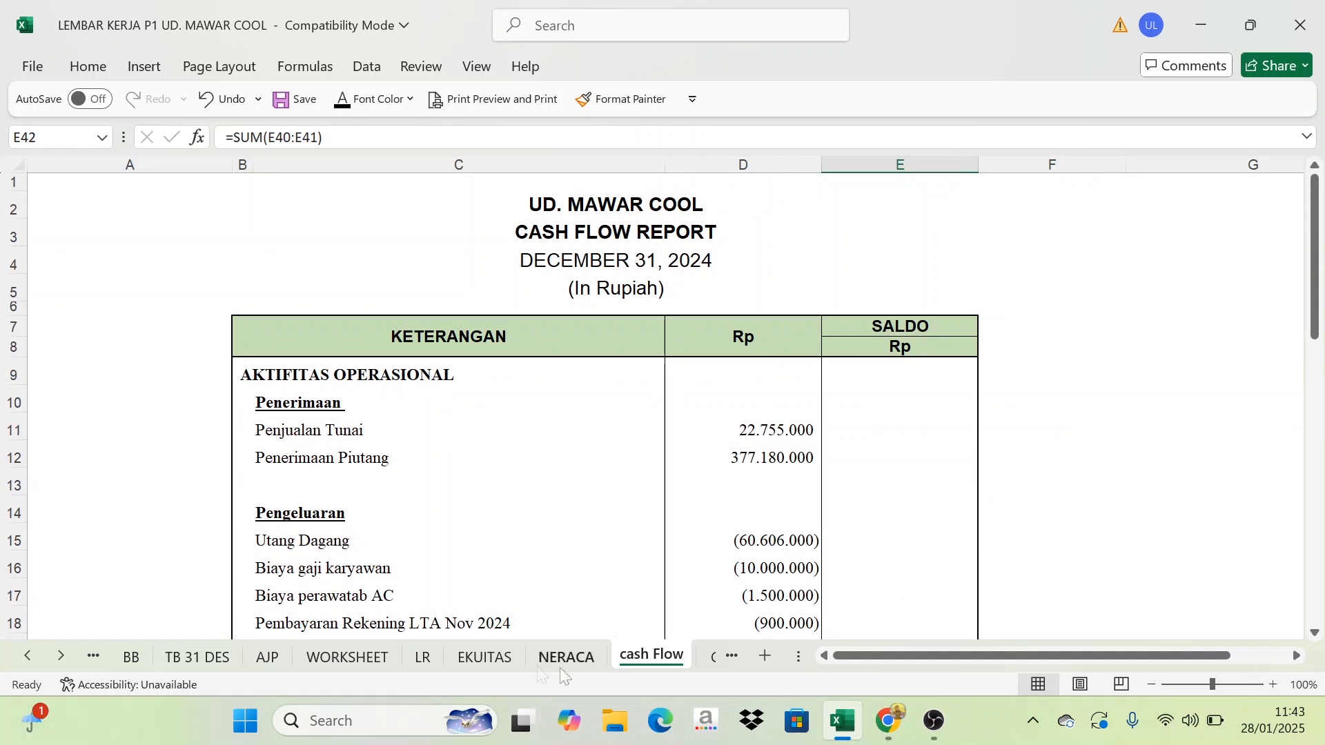
pyautogui.click(61, 656)
pyautogui.click(61, 657)
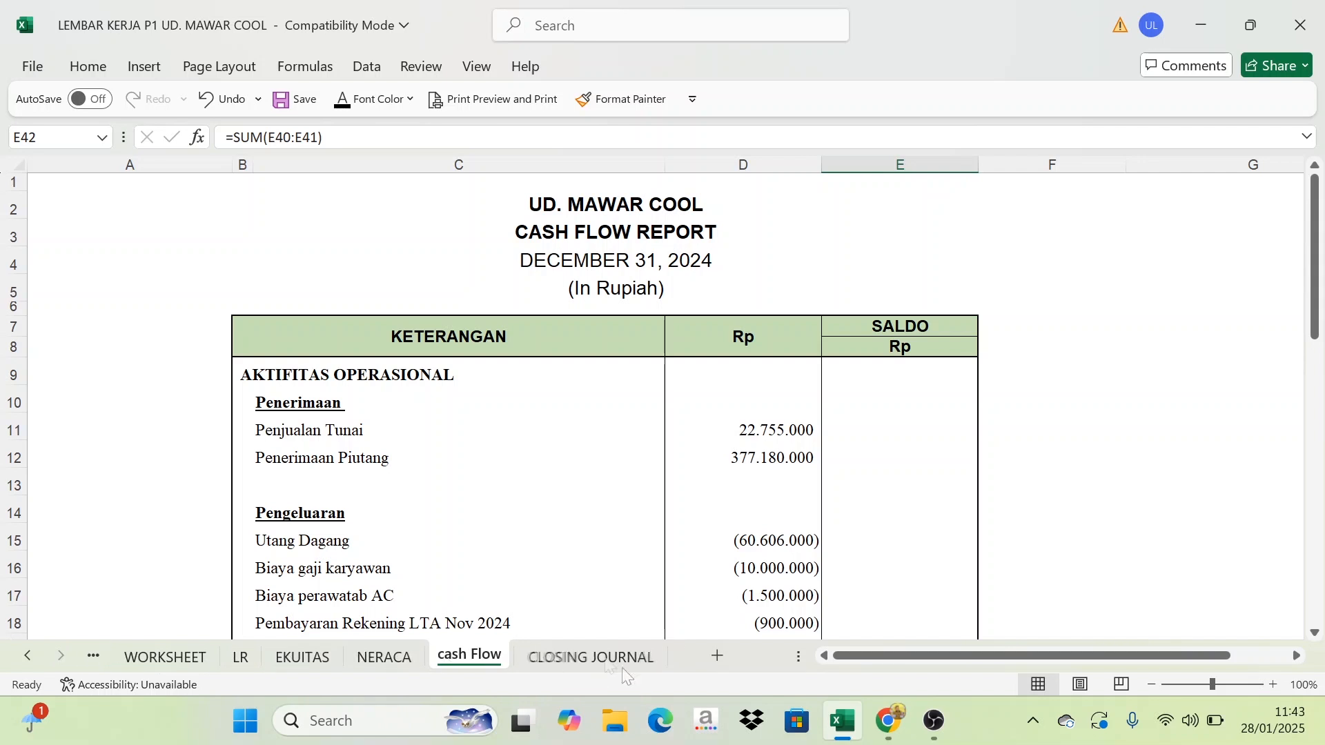
pyautogui.click(592, 656)
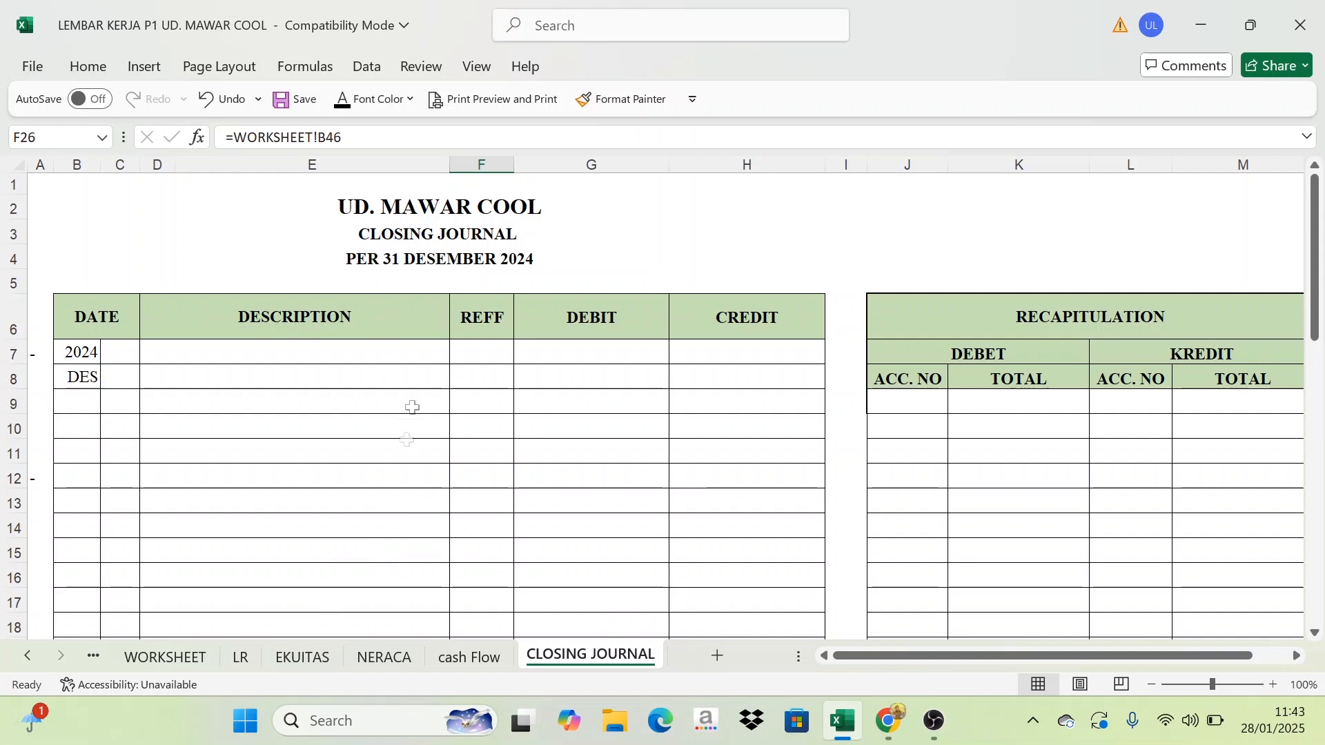
# Reset the font colour of all cells on the WORKSHEET sheet to black
pyautogui.click(165, 660)
pyautogui.hotkey('ctrl', 'Home')
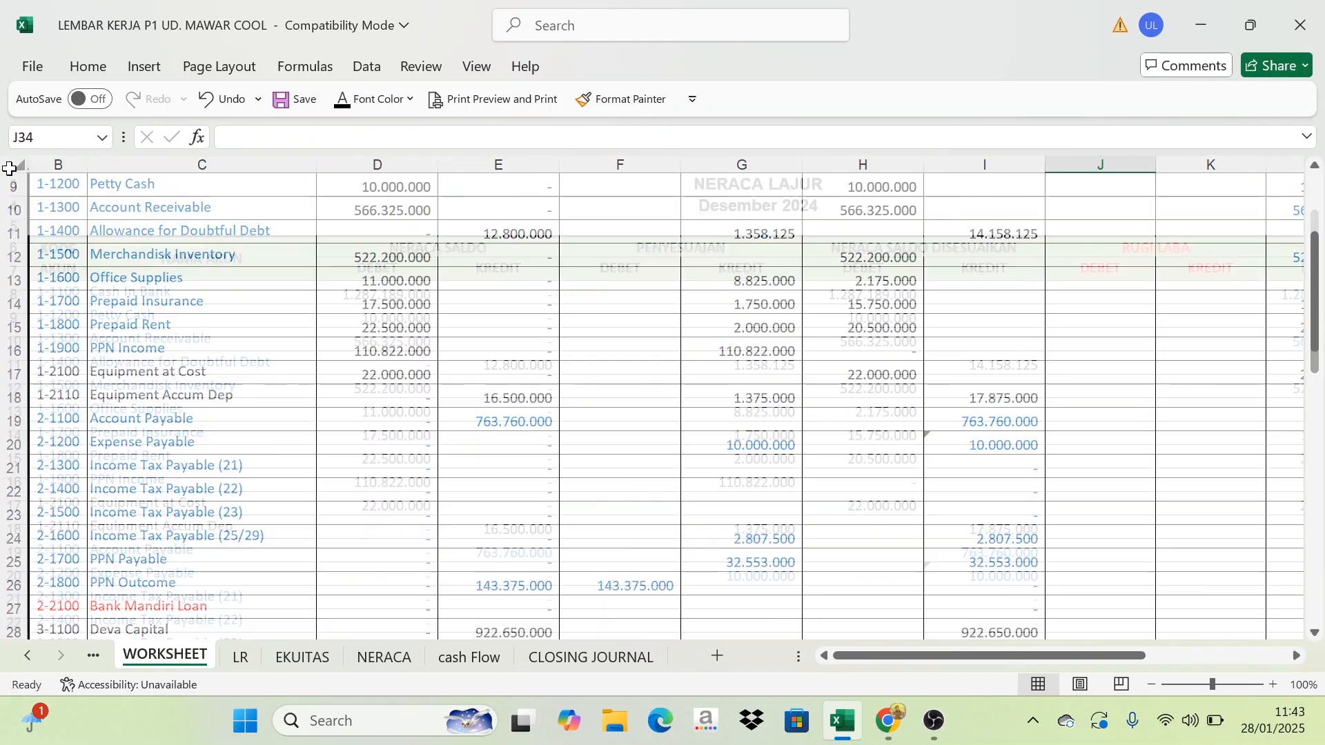
pyautogui.hotkey('ctrl', 'a')
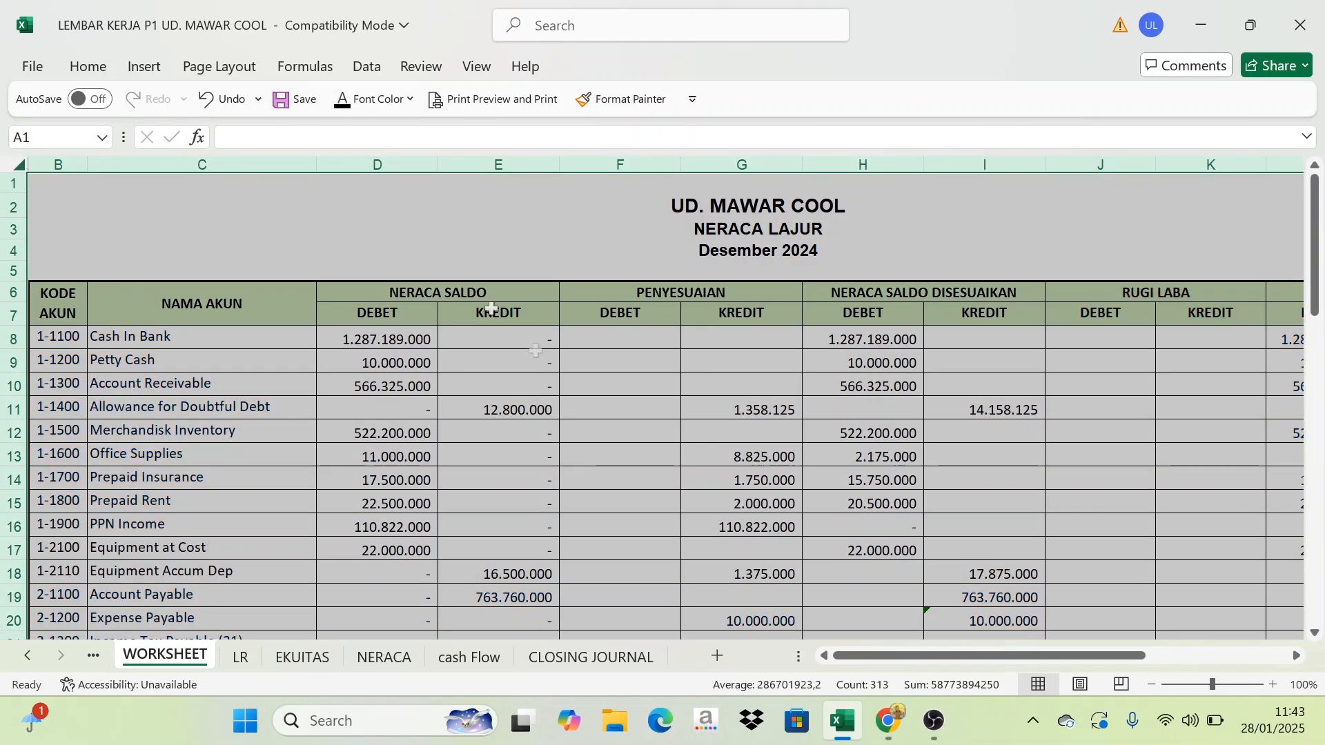
pyautogui.click(593, 410)
# Examine the account codes and names on the WORKSHEET sheet from 4-1100 Sales downward
pyautogui.scroll(-9, 584, 491)
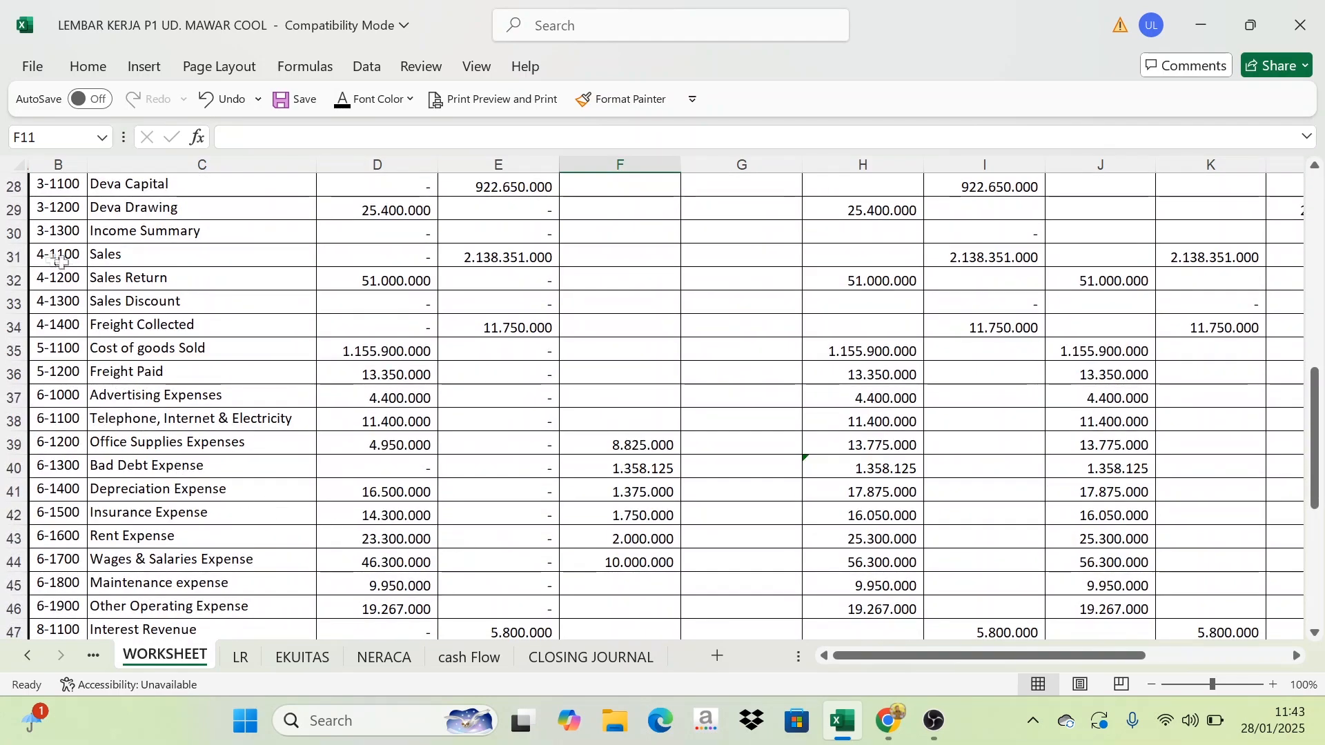
pyautogui.moveTo(49, 257); pyautogui.dragTo(233, 606)
pyautogui.scroll(3, 313, 396)
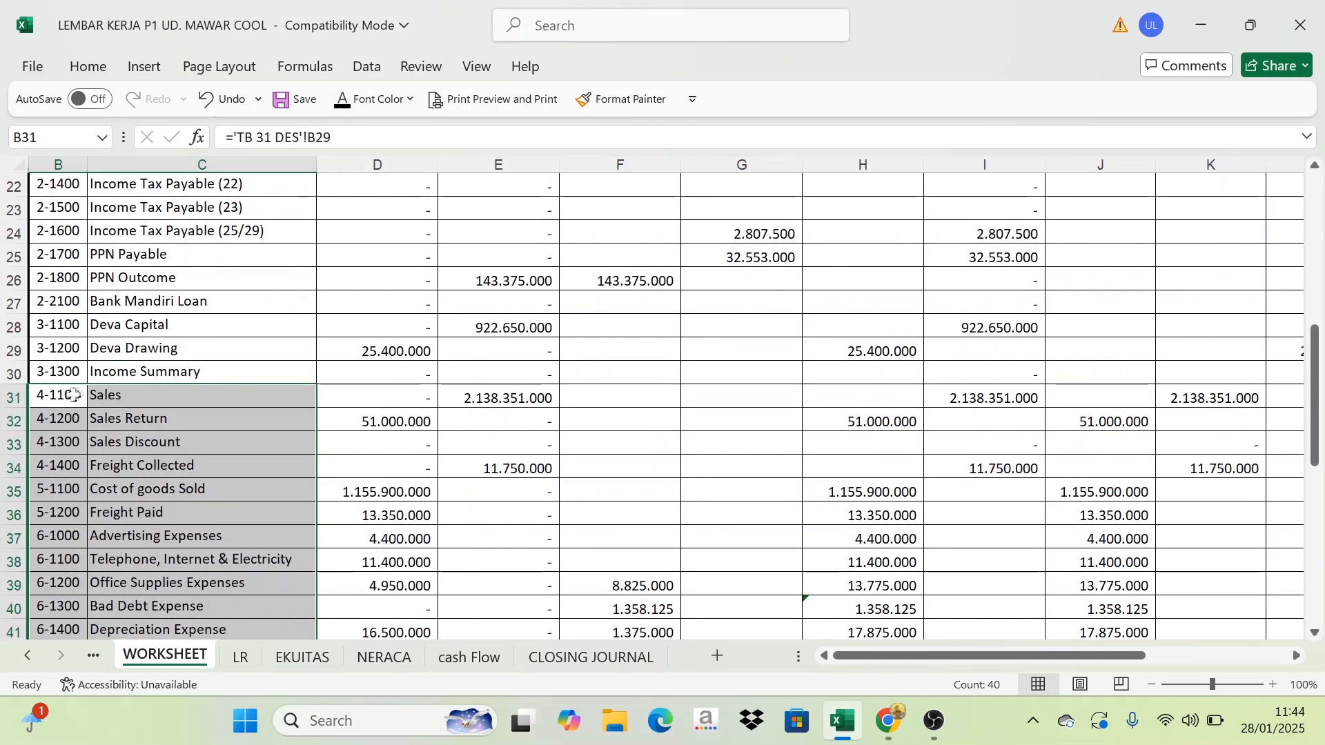
pyautogui.click(124, 395)
pyautogui.scroll(-1, 124, 400)
pyautogui.scroll(2, 111, 414)
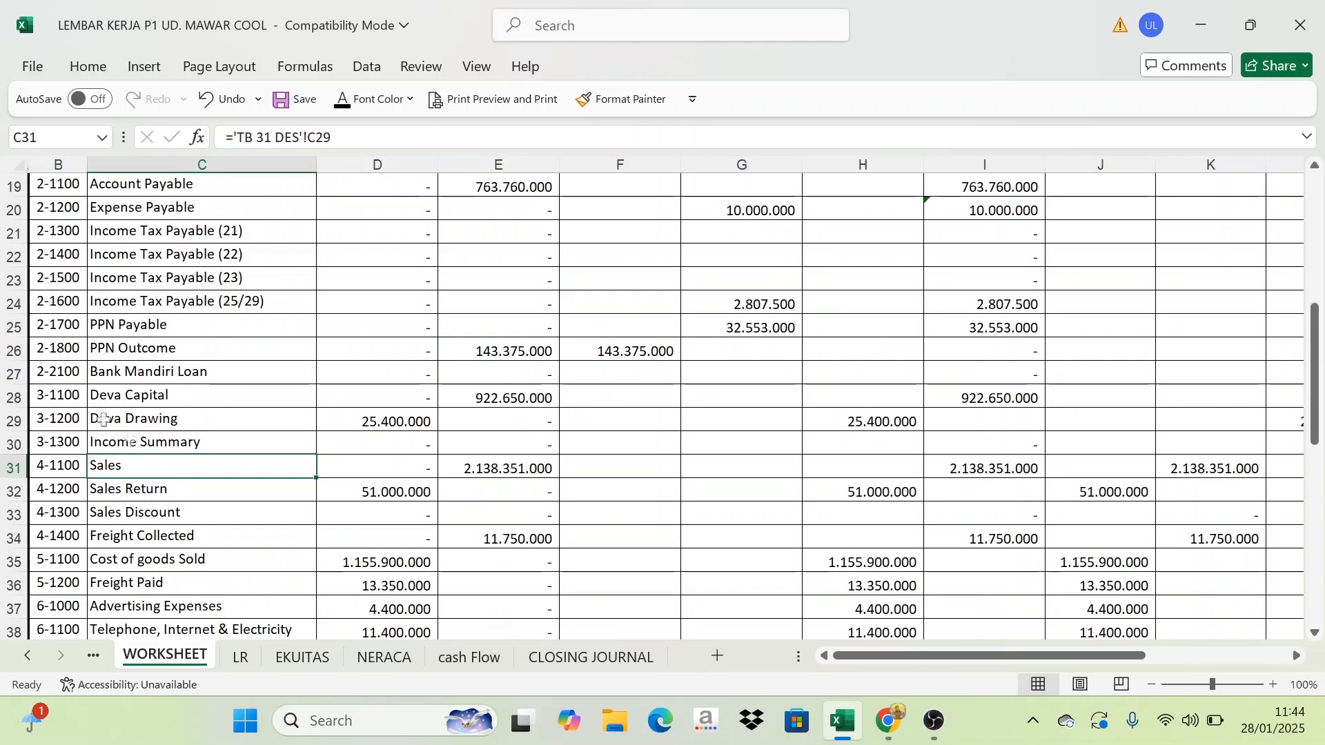
# Colour the text of the RUGI LABA debit and credit columns (J:K) red
pyautogui.moveTo(952, 657); pyautogui.dragTo(1091, 657)
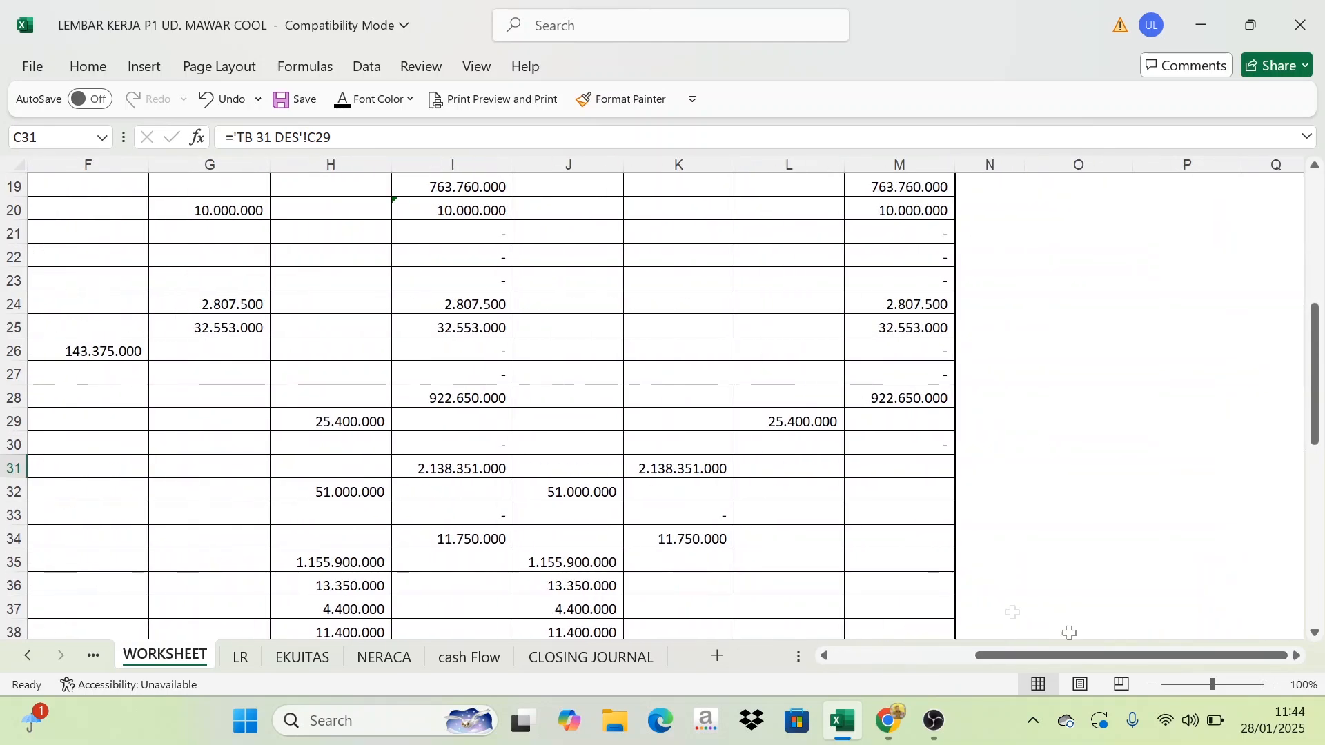
pyautogui.scroll(6, 967, 414)
pyautogui.moveTo(567, 164); pyautogui.dragTo(649, 154)
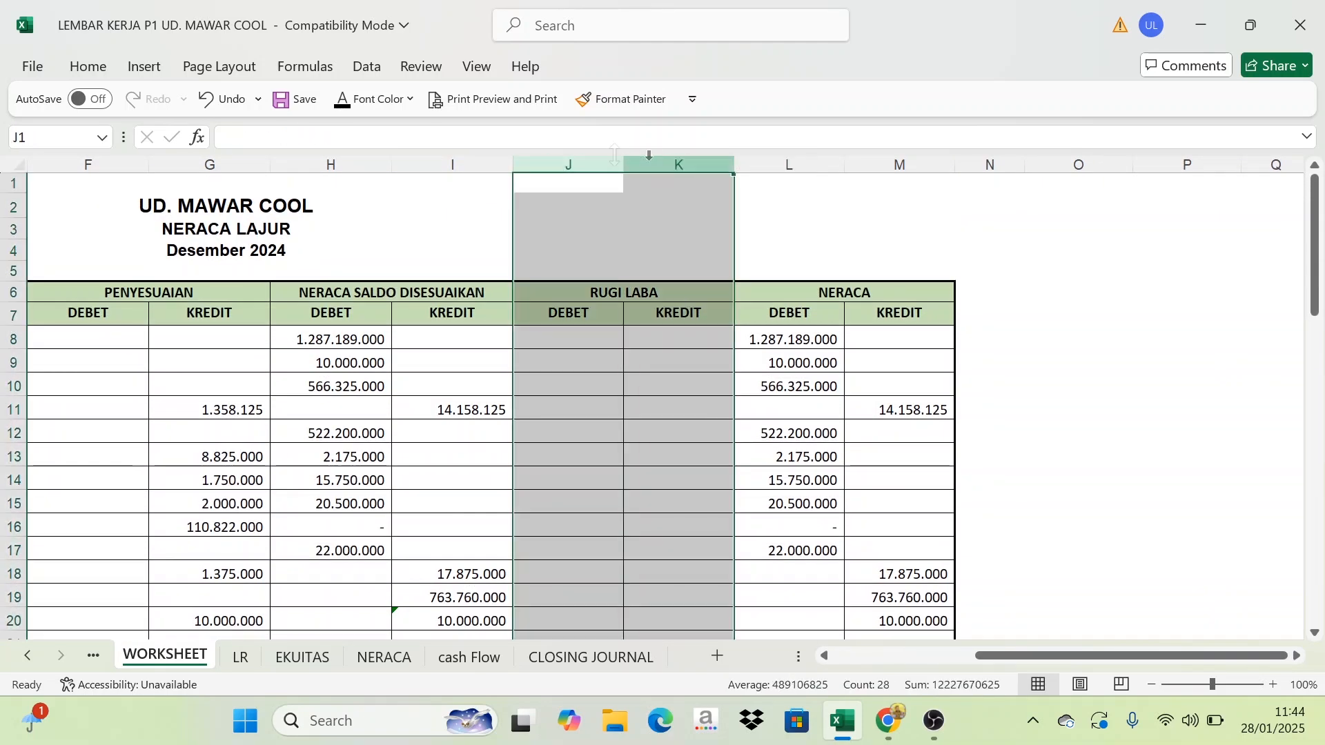
pyautogui.click(364, 108)
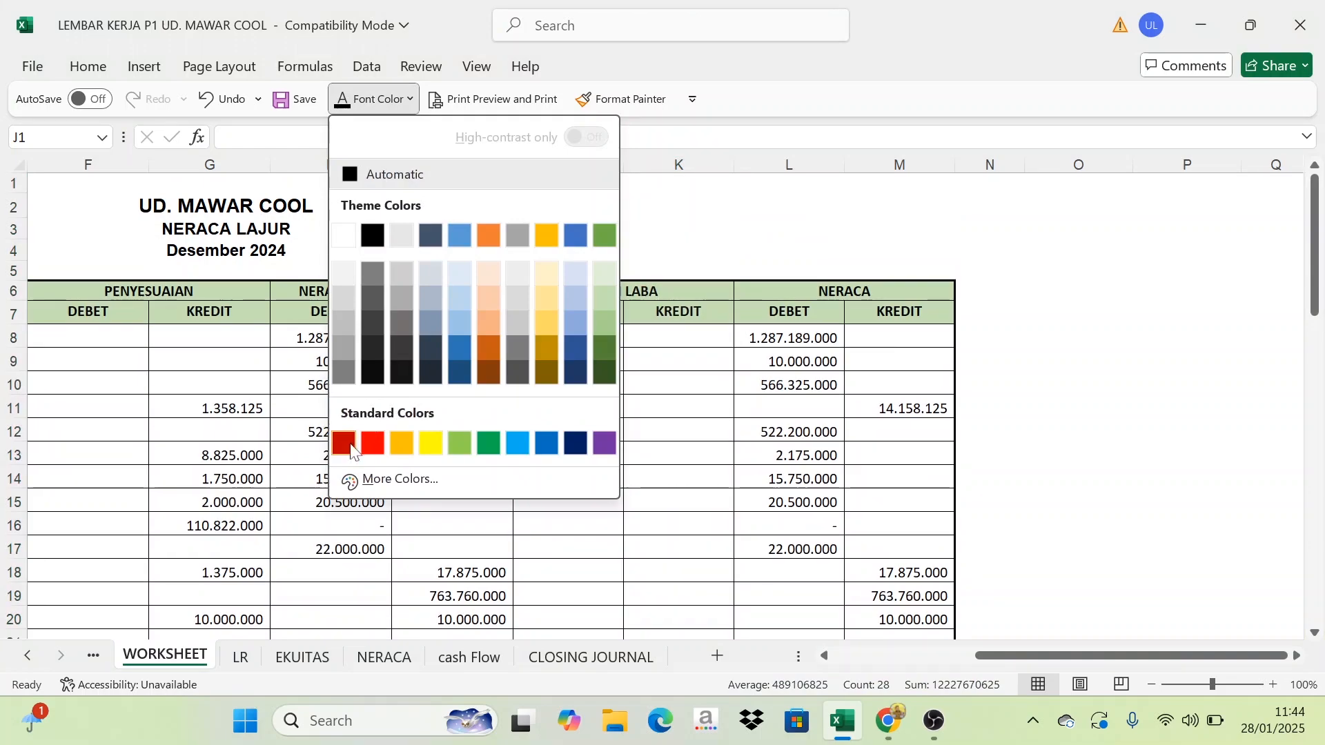
pyautogui.click(366, 438)
pyautogui.scroll(-8, 668, 509)
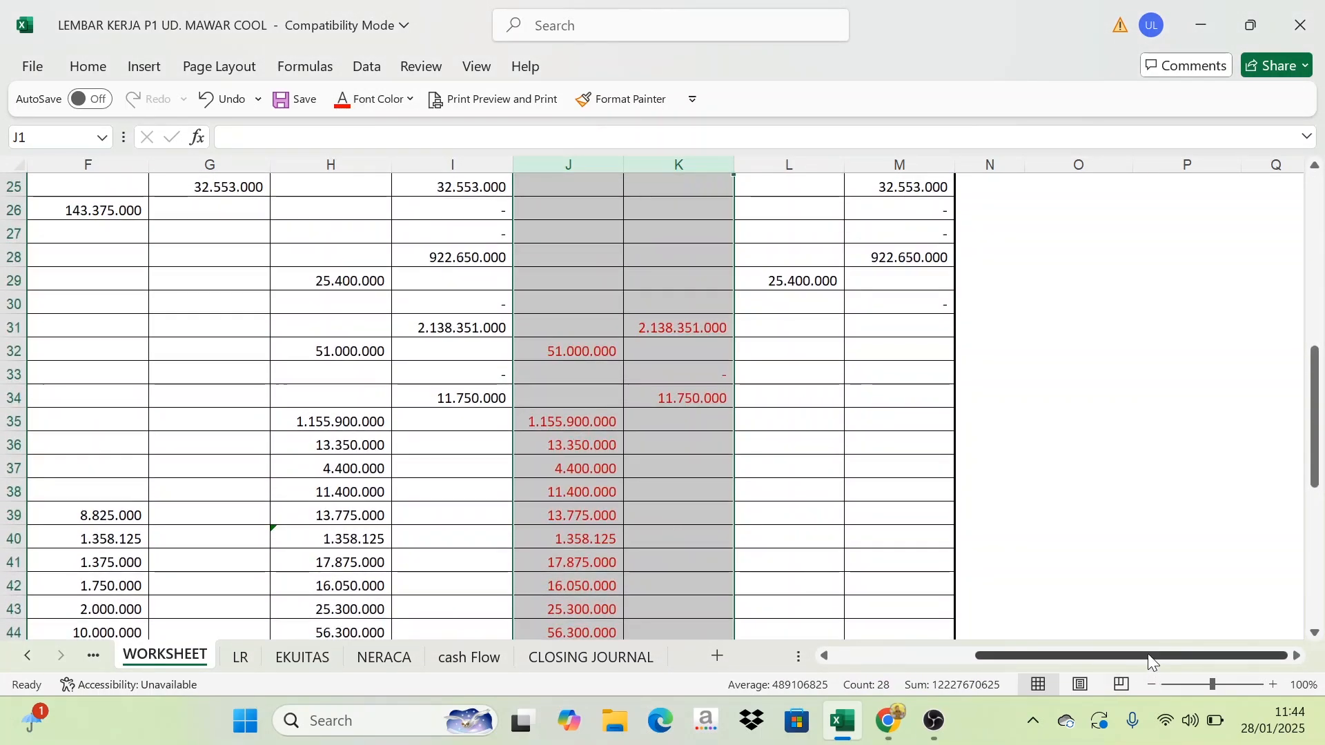
# Colour the account codes and names from 4-1100 Sales to 9-1300 Income Tax Expense (B31:C50) red
pyautogui.moveTo(1149, 655); pyautogui.dragTo(1005, 654)
pyautogui.scroll(5, 1085, 554)
pyautogui.scroll(3, 1171, 248)
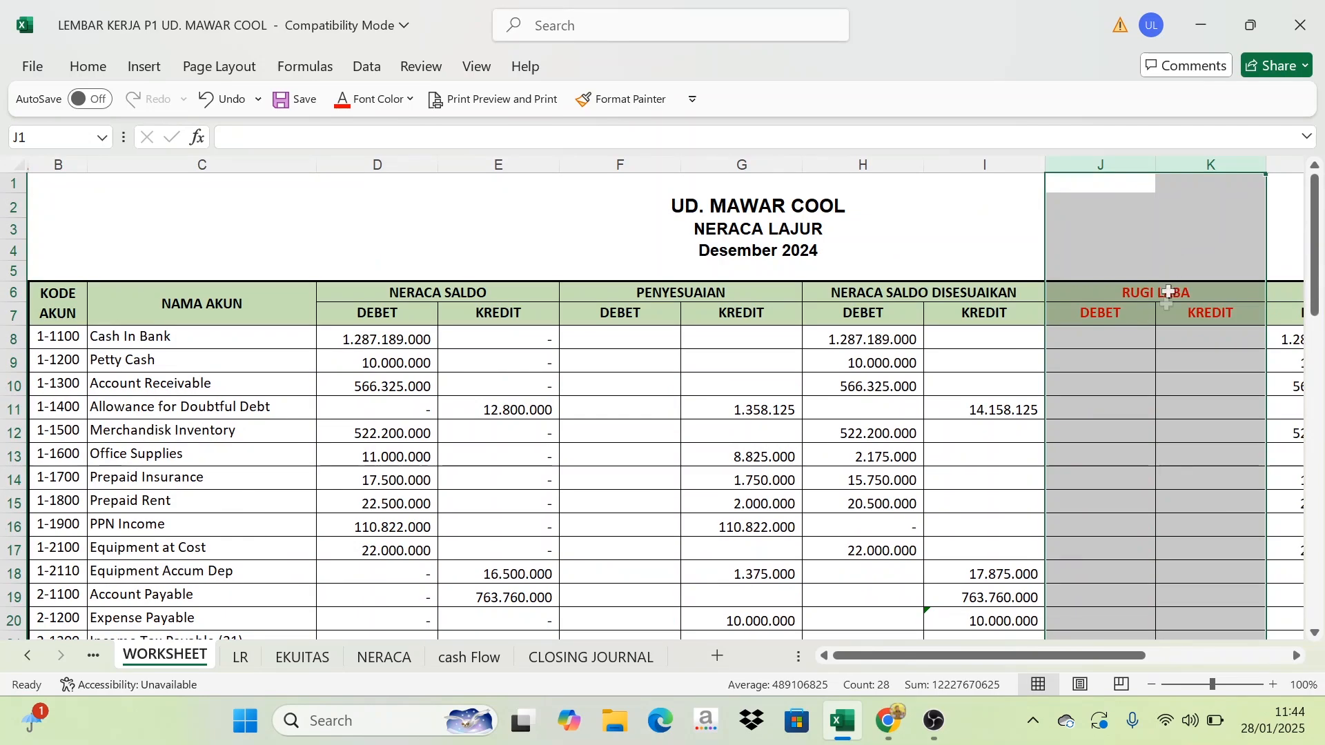
pyautogui.scroll(-6, 1088, 589)
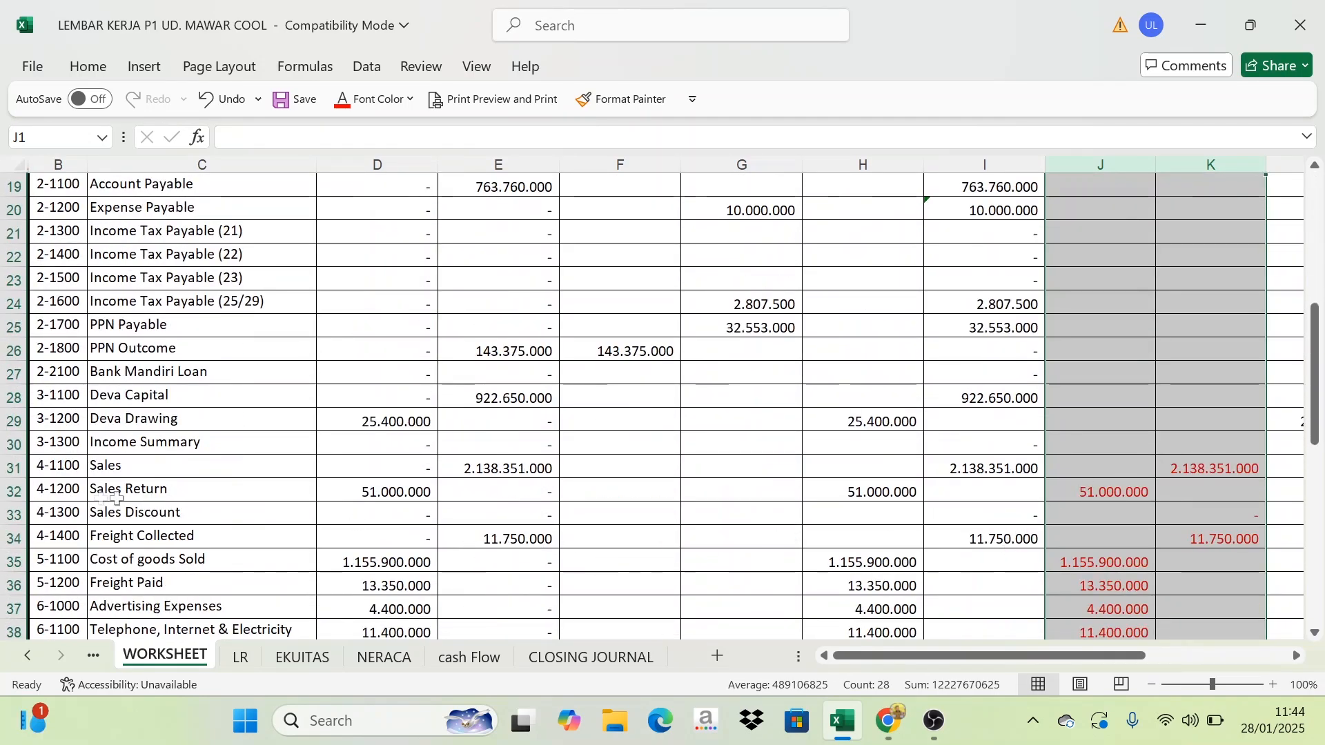
pyautogui.moveTo(57, 468); pyautogui.dragTo(248, 509)
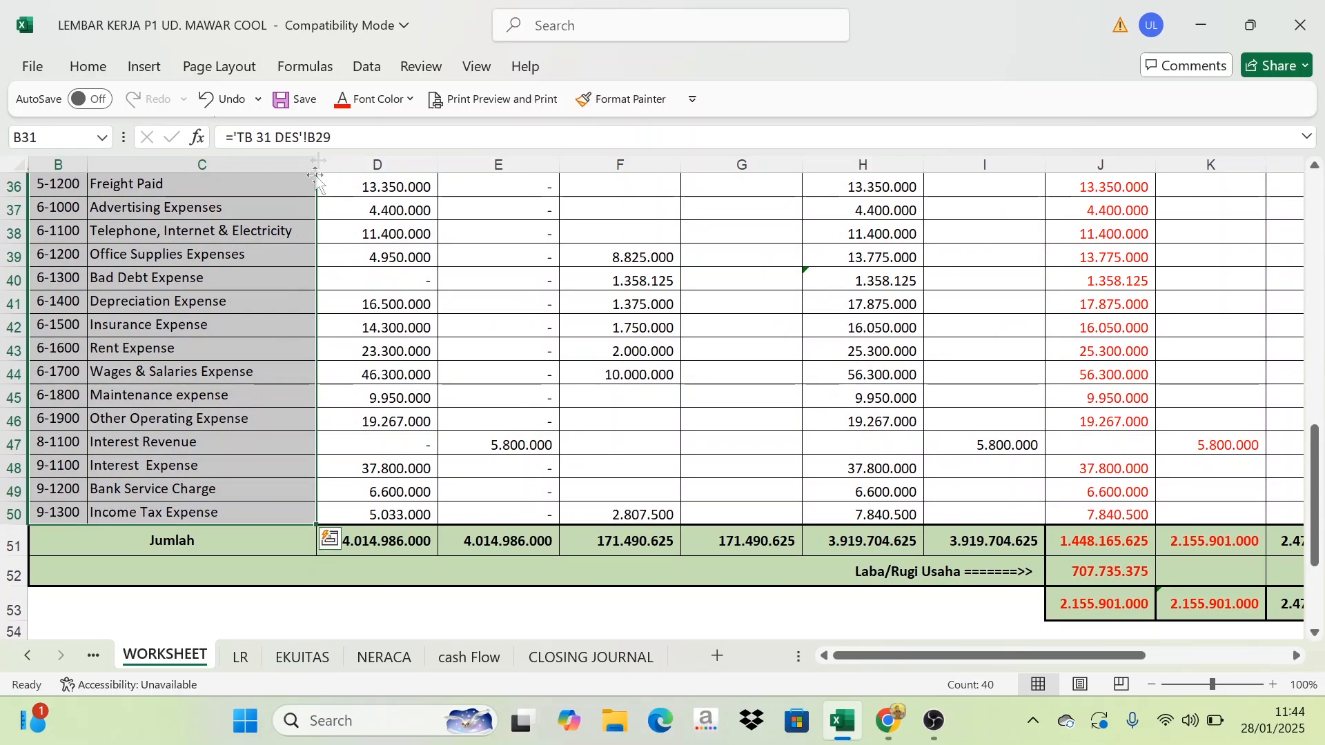
pyautogui.click(335, 104)
pyautogui.click(188, 396)
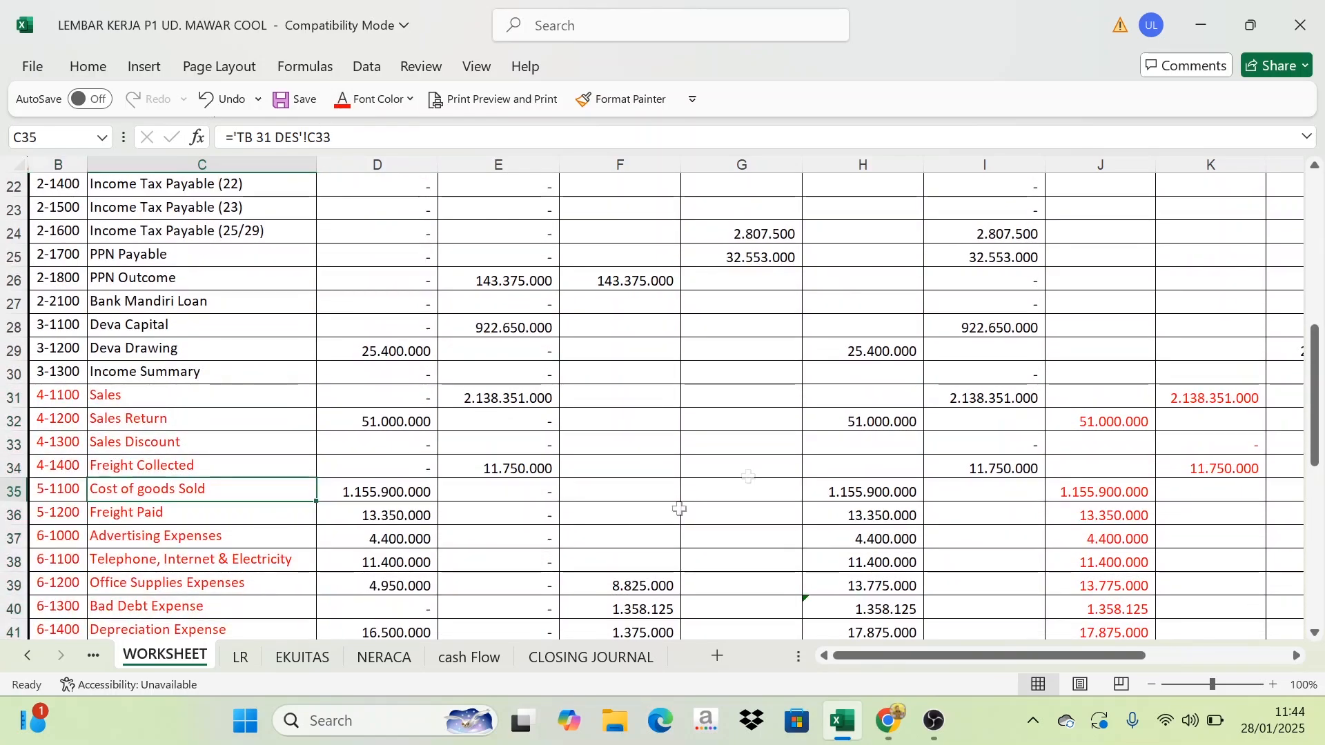
# Check the debit and credit cells of the Sales account in the RUGI LABA columns
pyautogui.click(1170, 400)
pyautogui.click(1107, 403)
pyautogui.click(1187, 403)
pyautogui.scroll(-3, 793, 552)
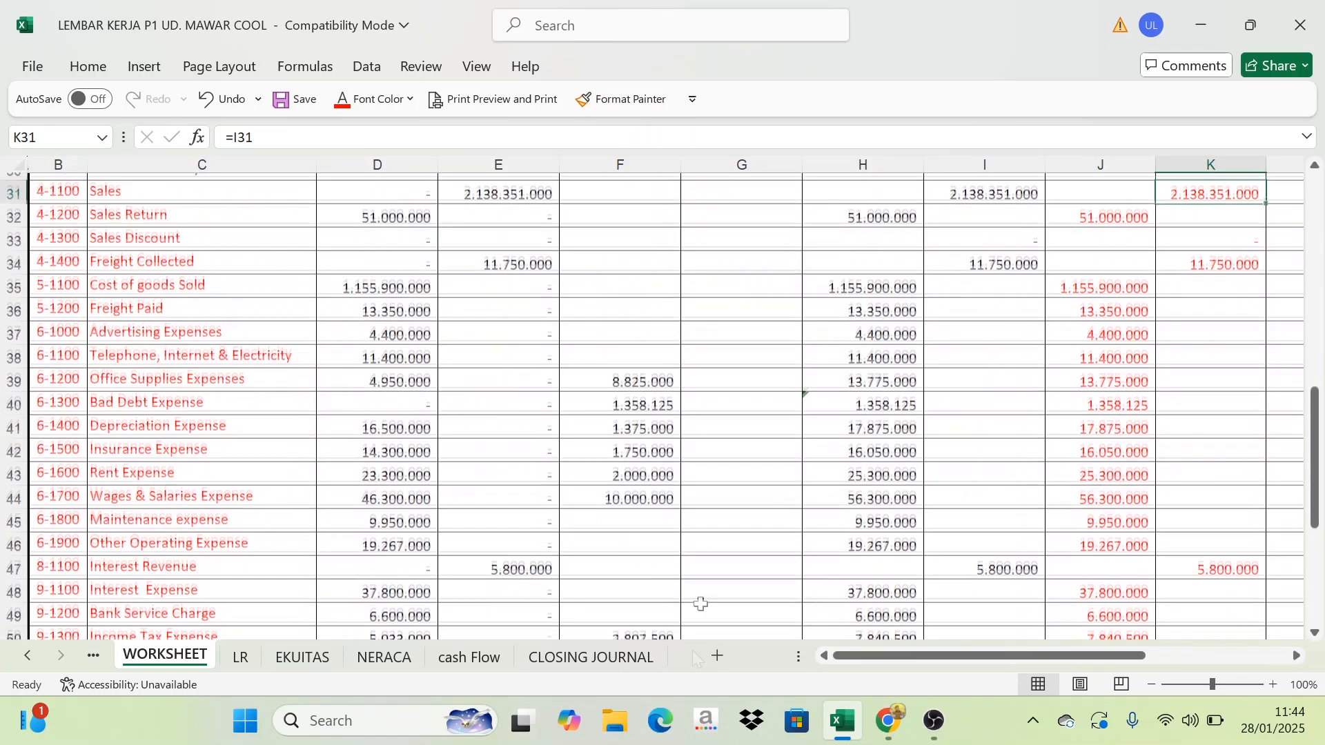
pyautogui.scroll(3, 699, 605)
# On the CLOSING JOURNAL sheet, set the font colour of the day 31 in cell C7 to Automatic
pyautogui.click(595, 658)
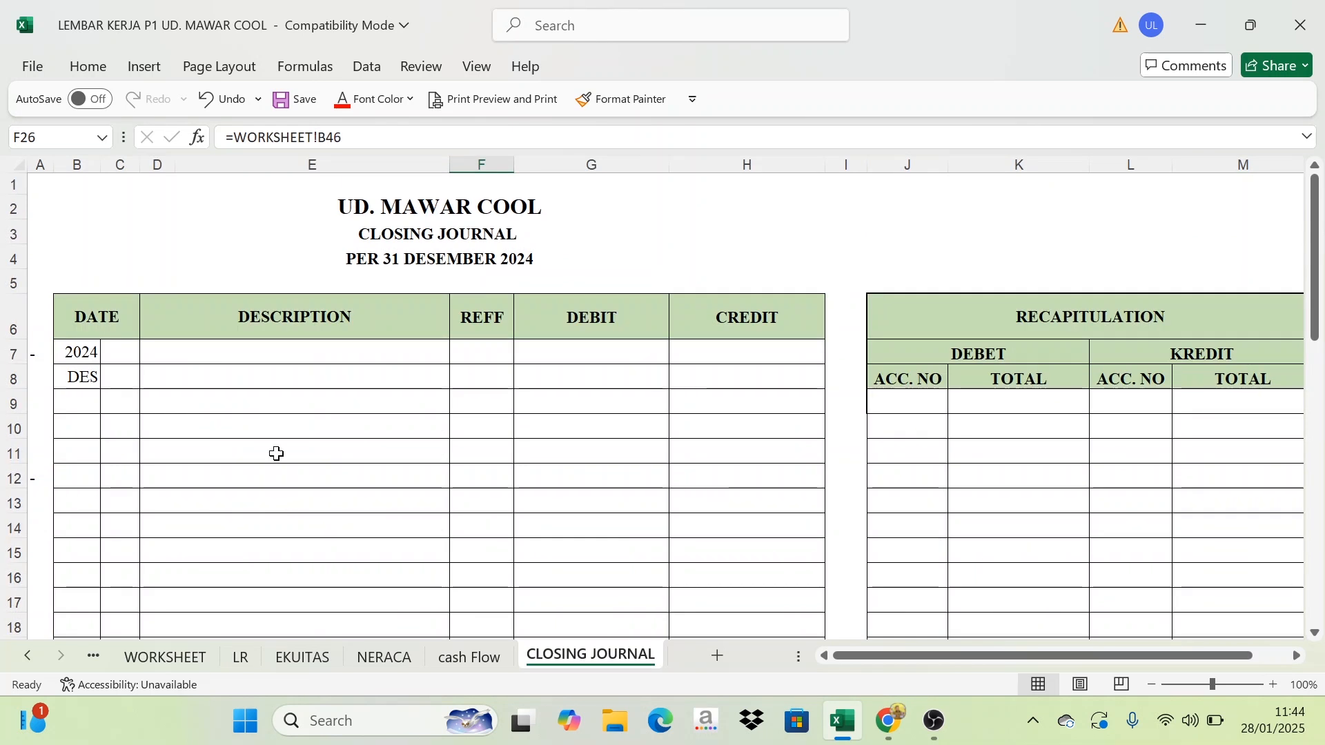
pyautogui.click(133, 357)
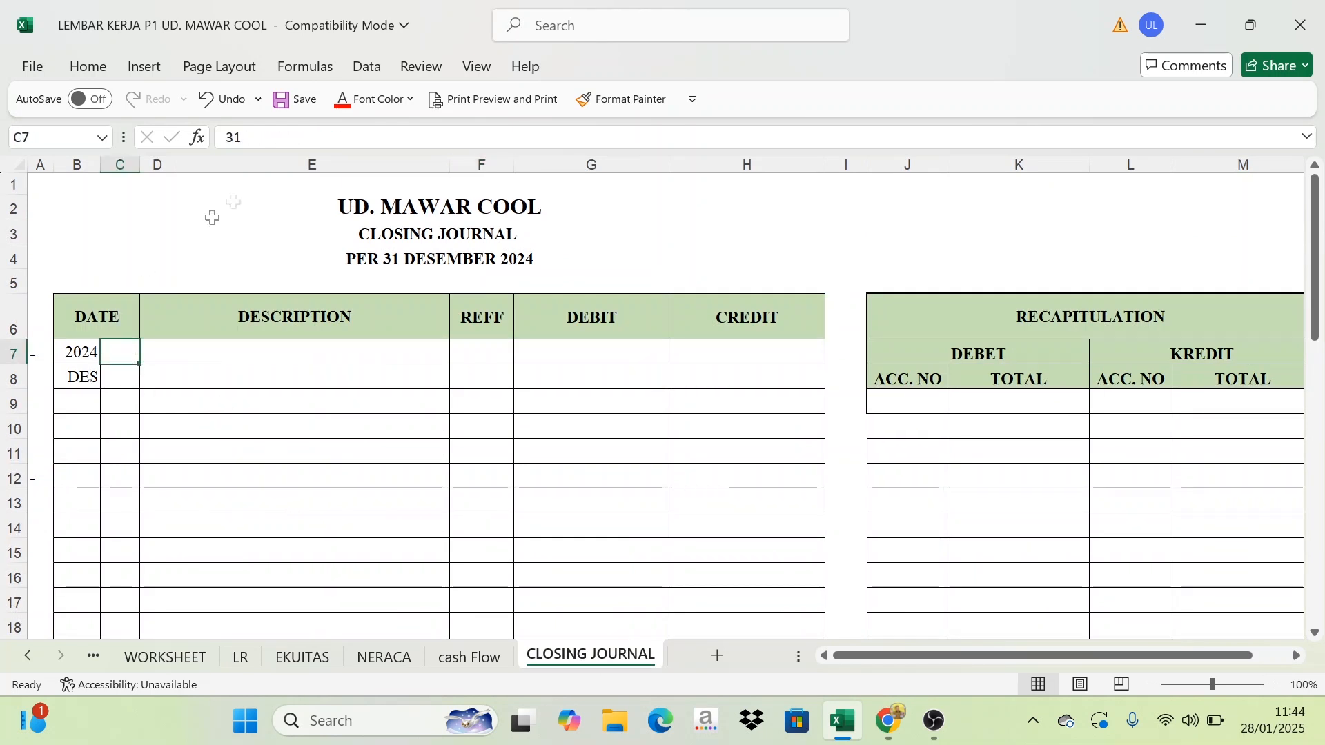
pyautogui.click(410, 99)
pyautogui.click(363, 172)
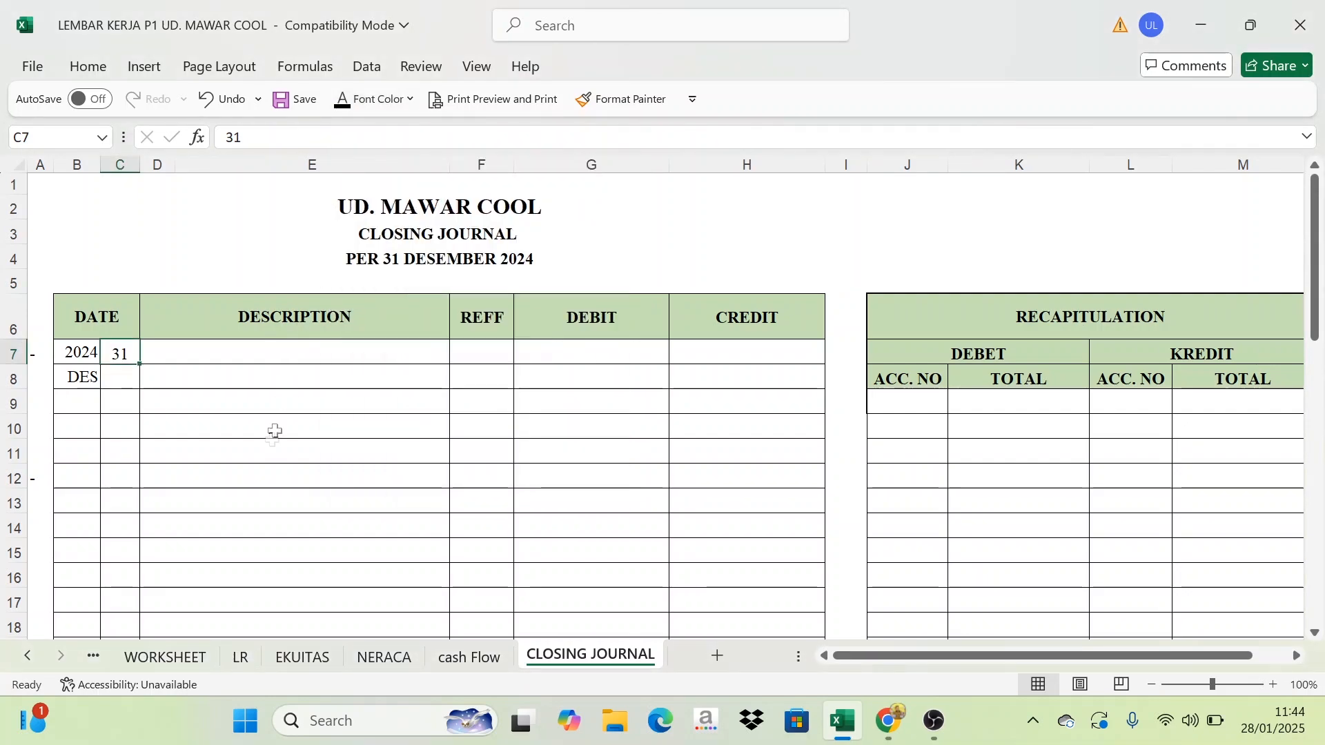
pyautogui.click(258, 456)
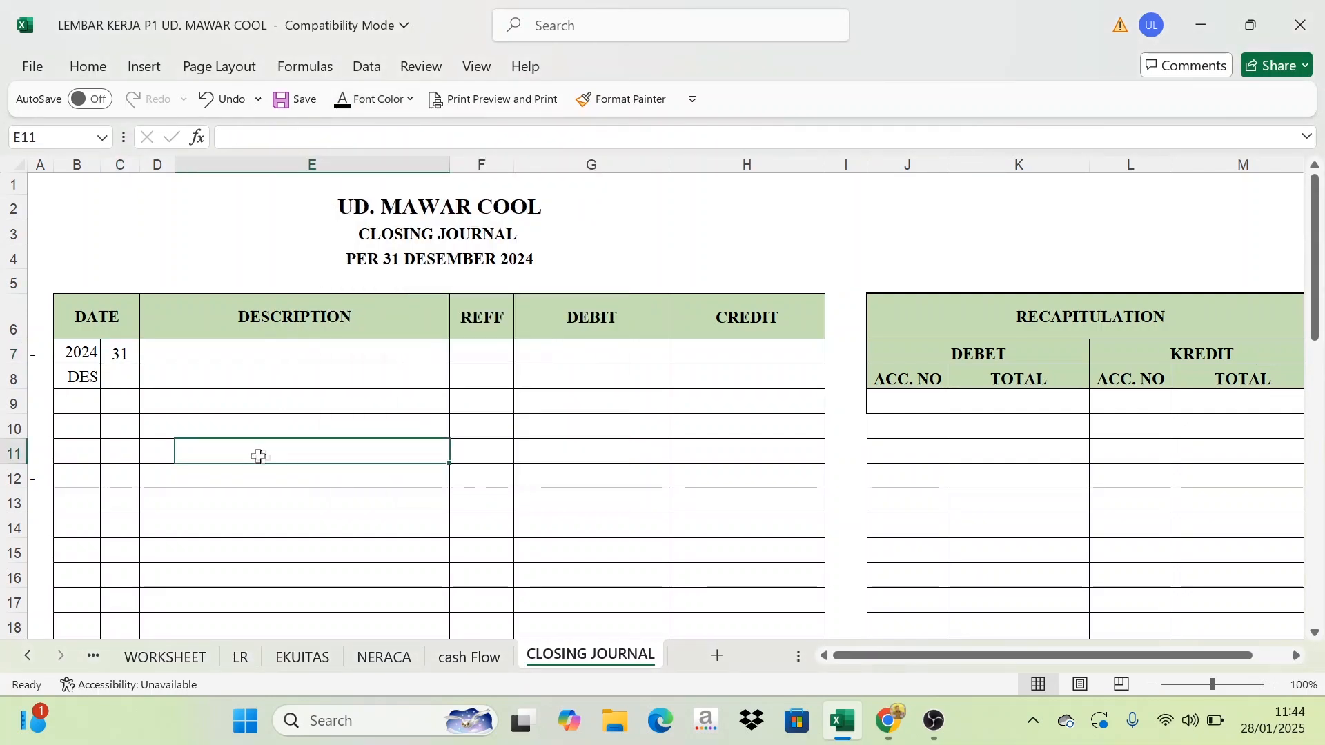
# Return to the WORKSHEET sheet and examine the RUGI LABA columns from the headings to the last expense account
pyautogui.click(175, 666)
pyautogui.scroll(3, 1080, 352)
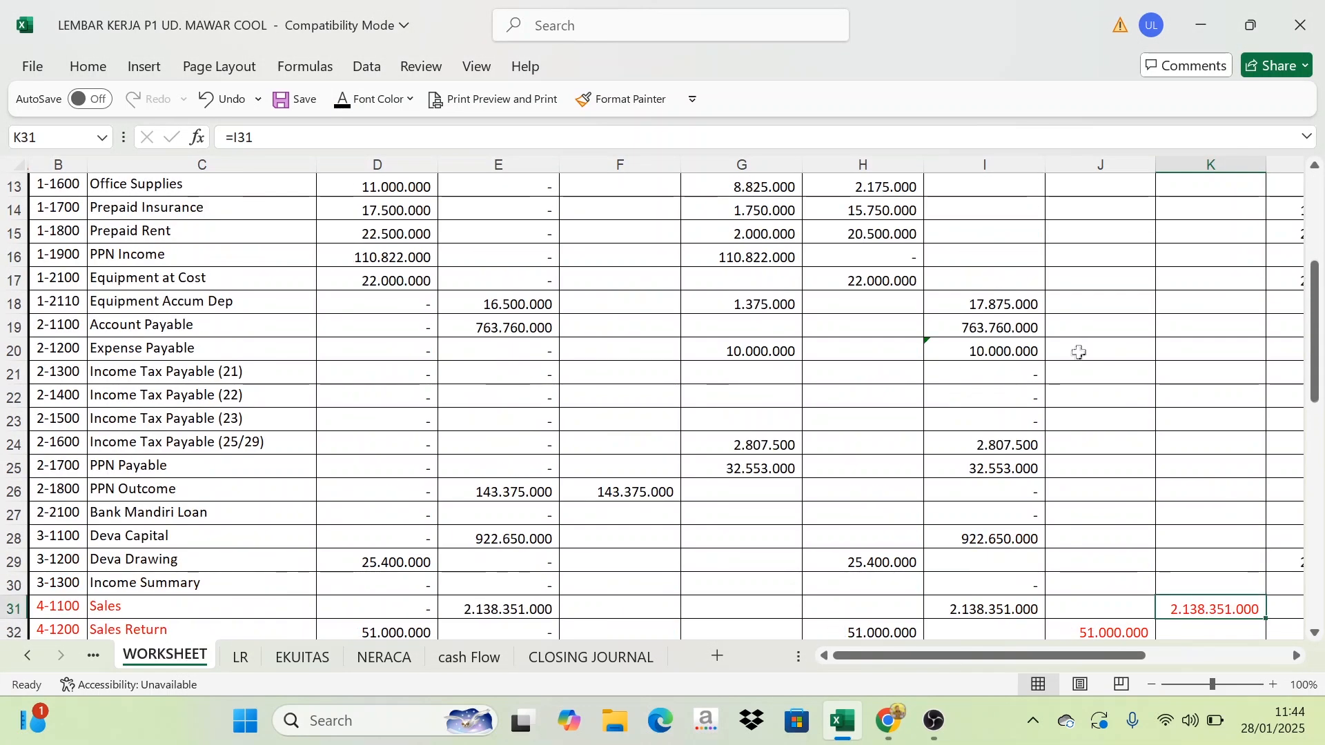
pyautogui.scroll(4, 1080, 353)
pyautogui.scroll(-6, 1156, 400)
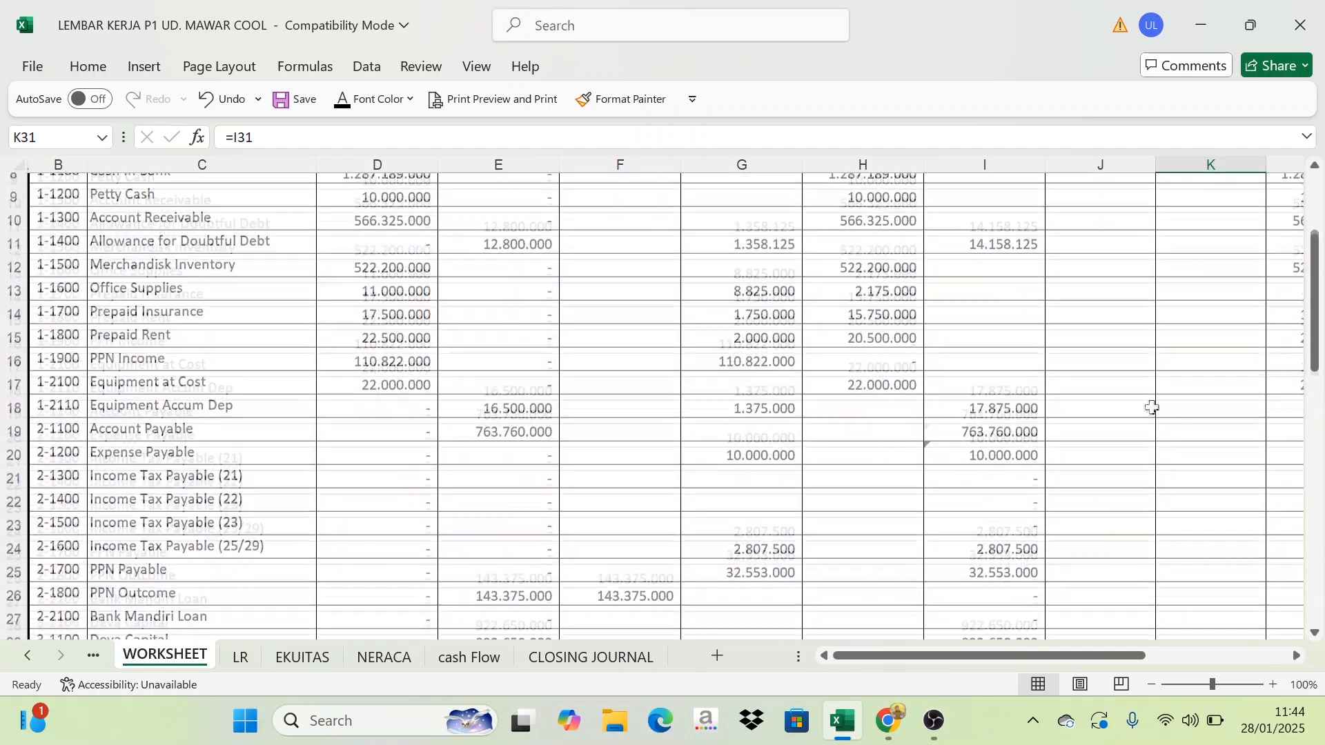
pyautogui.scroll(-3, 1150, 509)
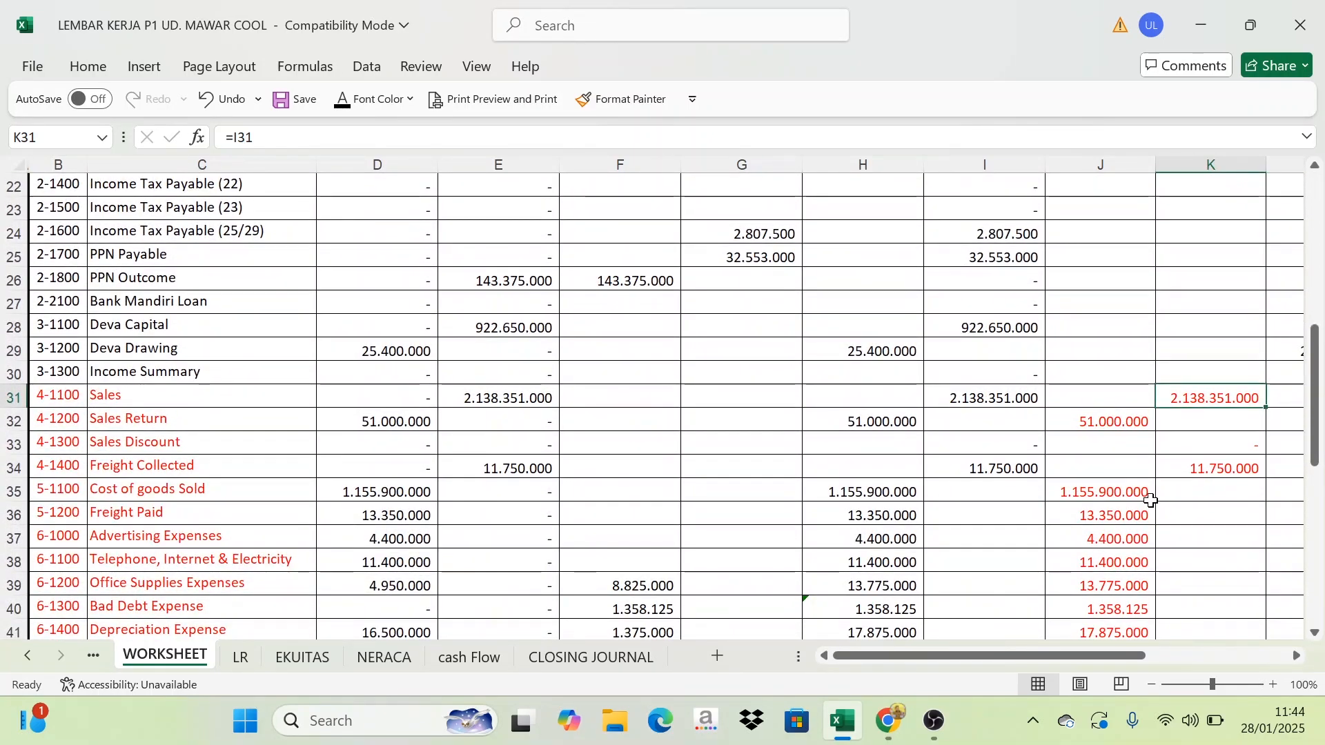
pyautogui.scroll(-2, 1151, 502)
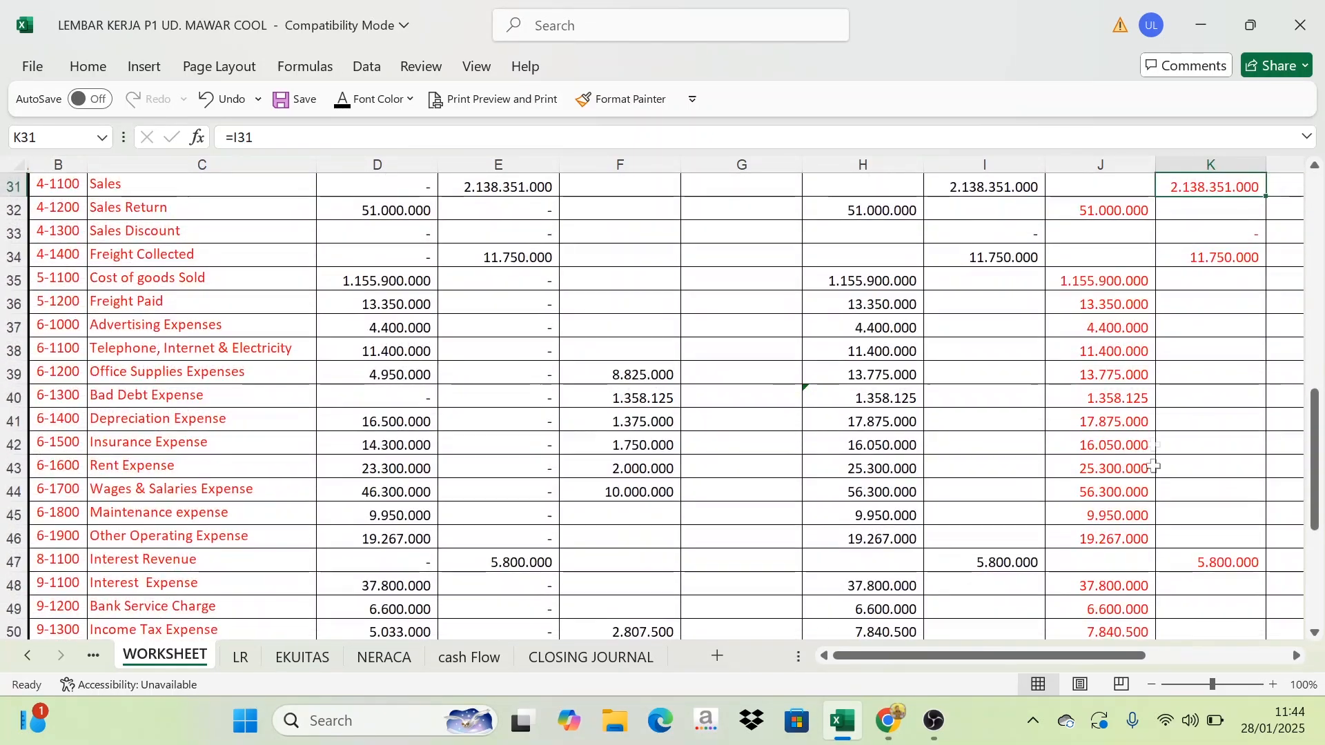
pyautogui.scroll(2, 1211, 327)
# Review the RUGI LABA credit amounts in K31:K50 and the matching Sales and Freight Collected accounts
pyautogui.moveTo(1211, 327); pyautogui.dragTo(1214, 562)
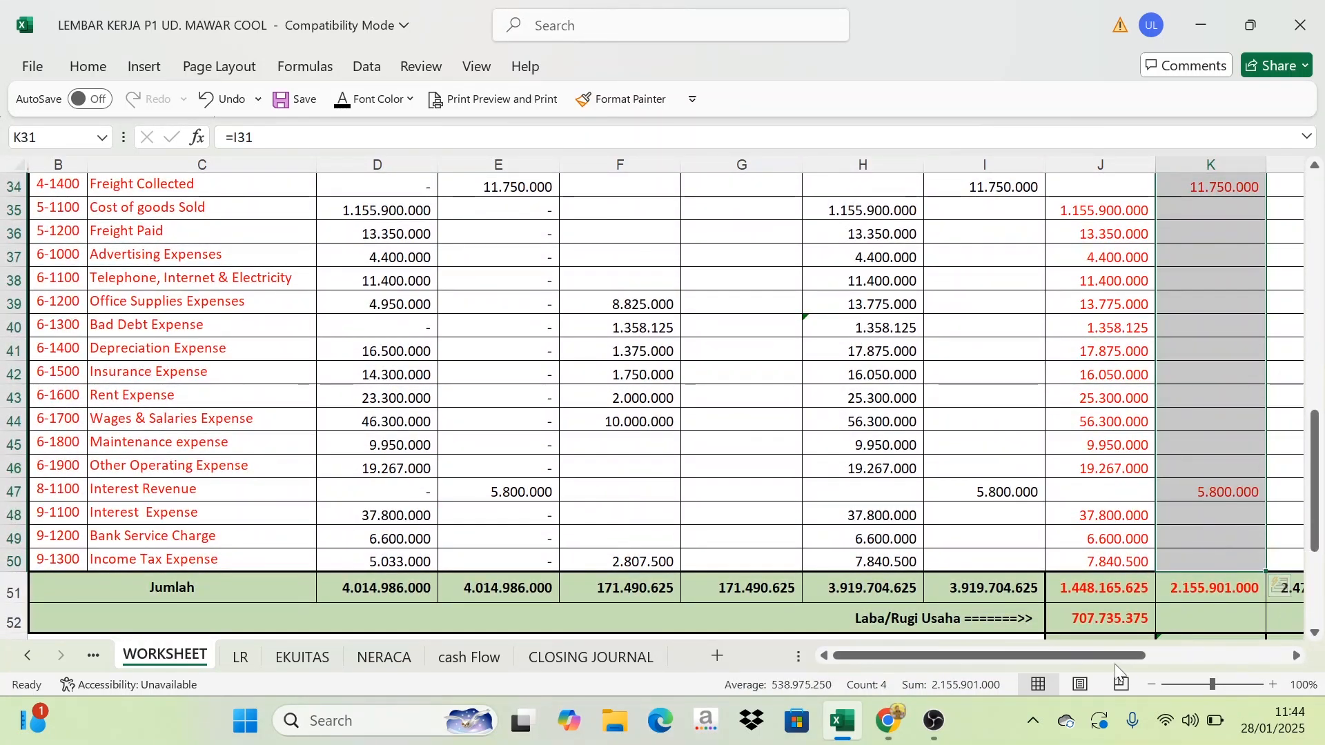
pyautogui.moveTo(1082, 655); pyautogui.dragTo(1169, 652)
pyautogui.scroll(3, 1141, 625)
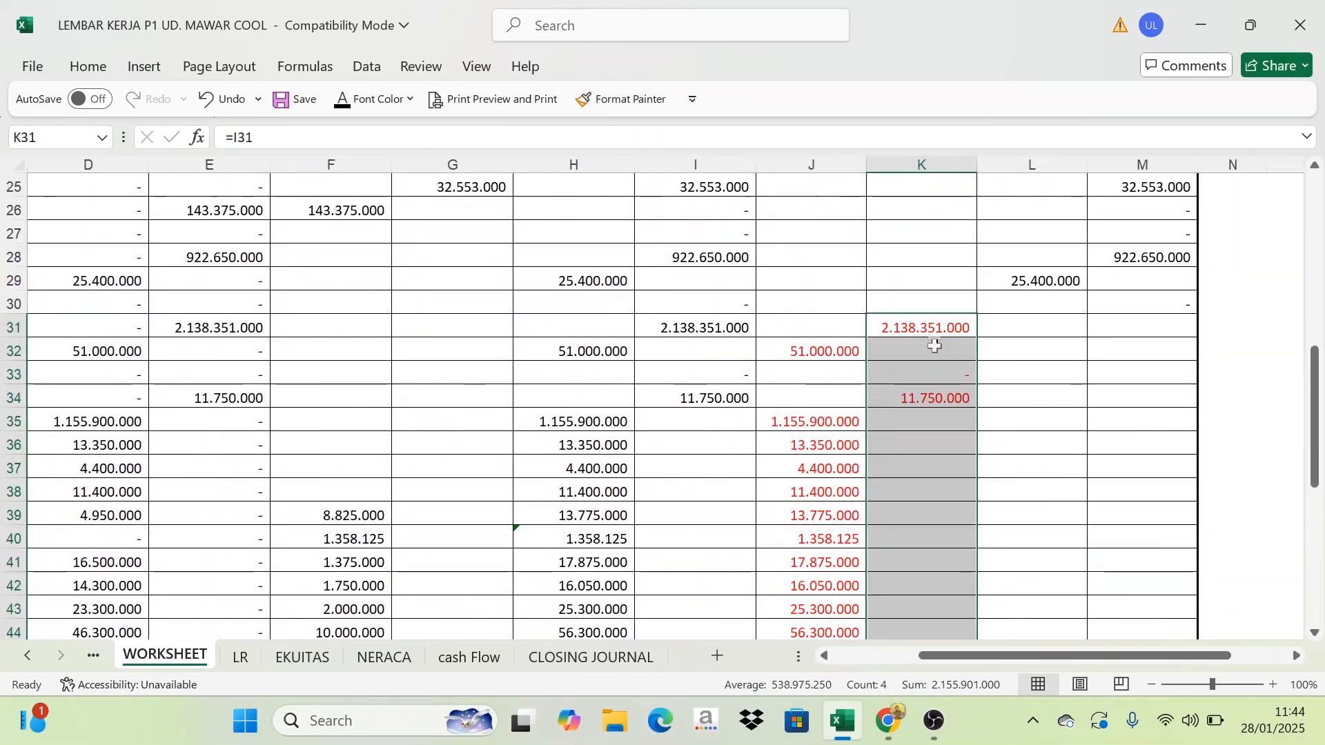
pyautogui.scroll(-3, 917, 348)
pyautogui.moveTo(1066, 657); pyautogui.dragTo(980, 662)
pyautogui.scroll(2, 232, 204)
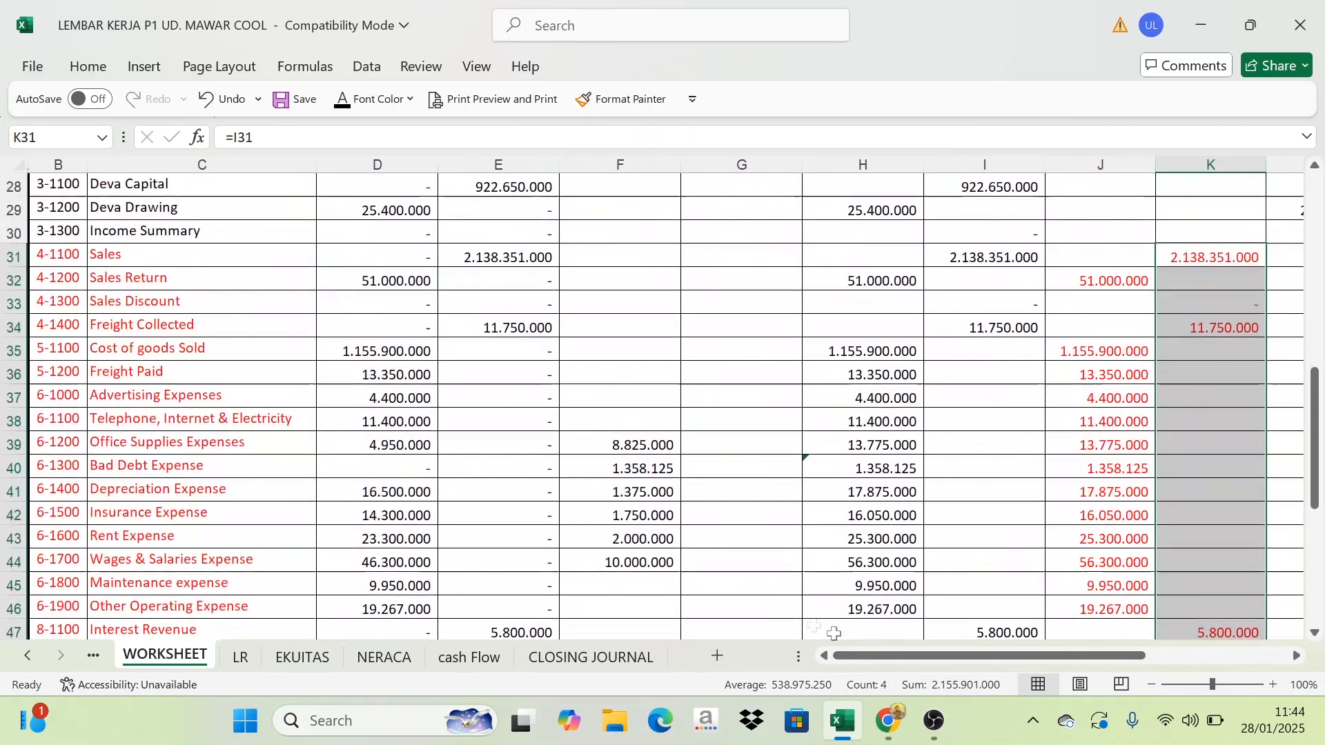
pyautogui.click(135, 258)
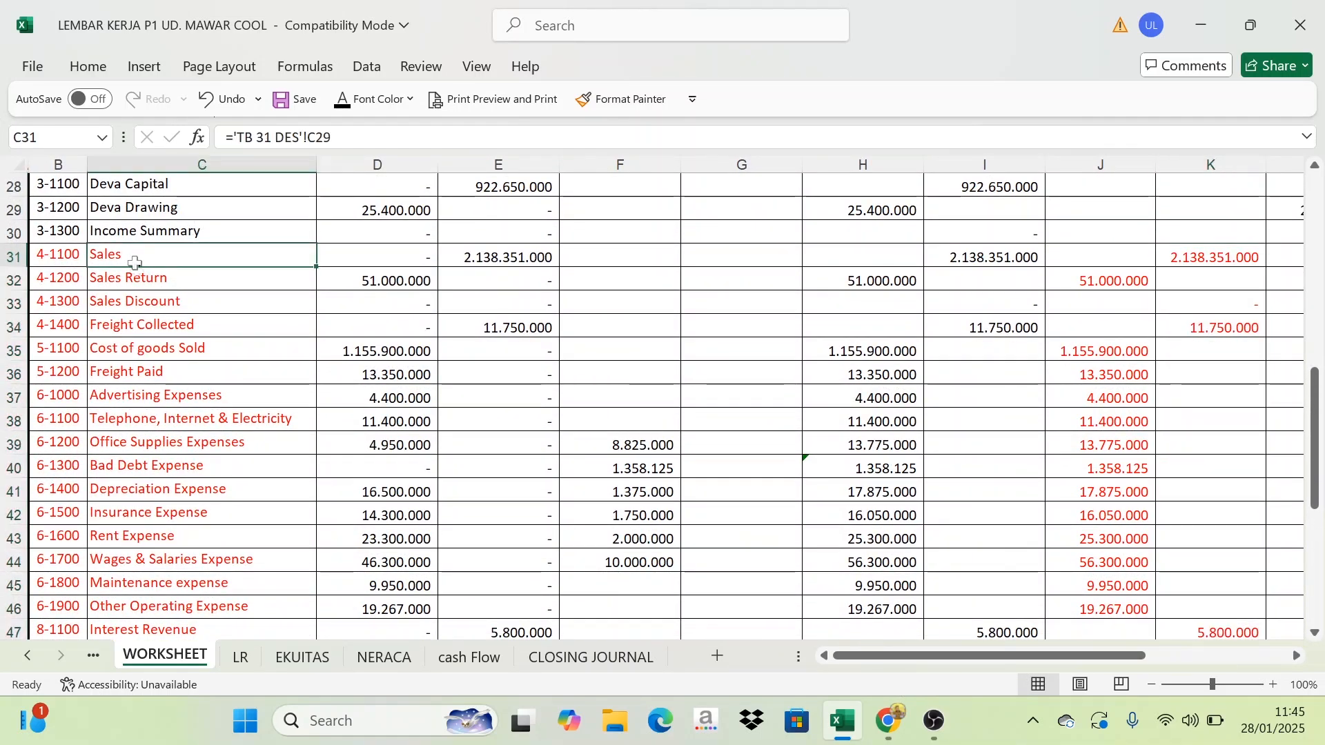
pyautogui.click(141, 324)
pyautogui.scroll(-1, 180, 403)
pyautogui.scroll(-1, 180, 403)
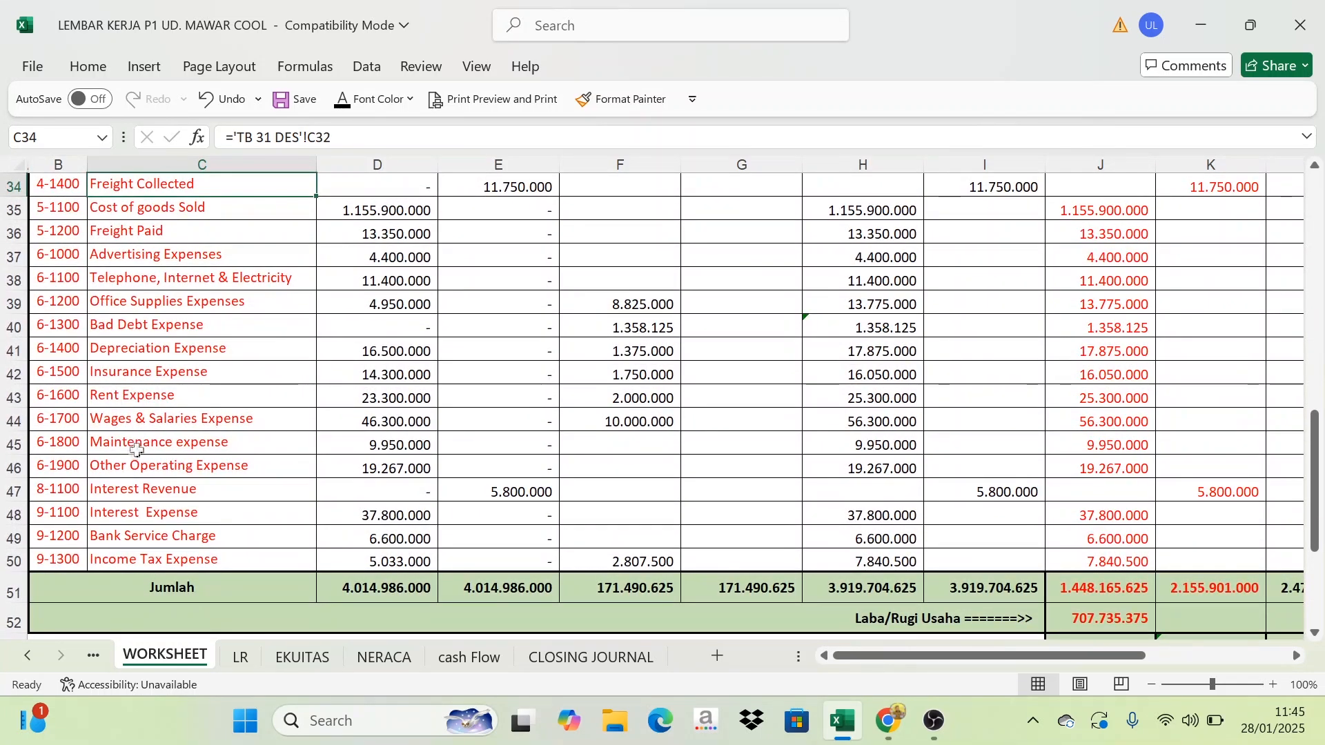
# Set the font colour of the Interest Revenue, Sales and Freight Collected account names to black
pyautogui.click(126, 487)
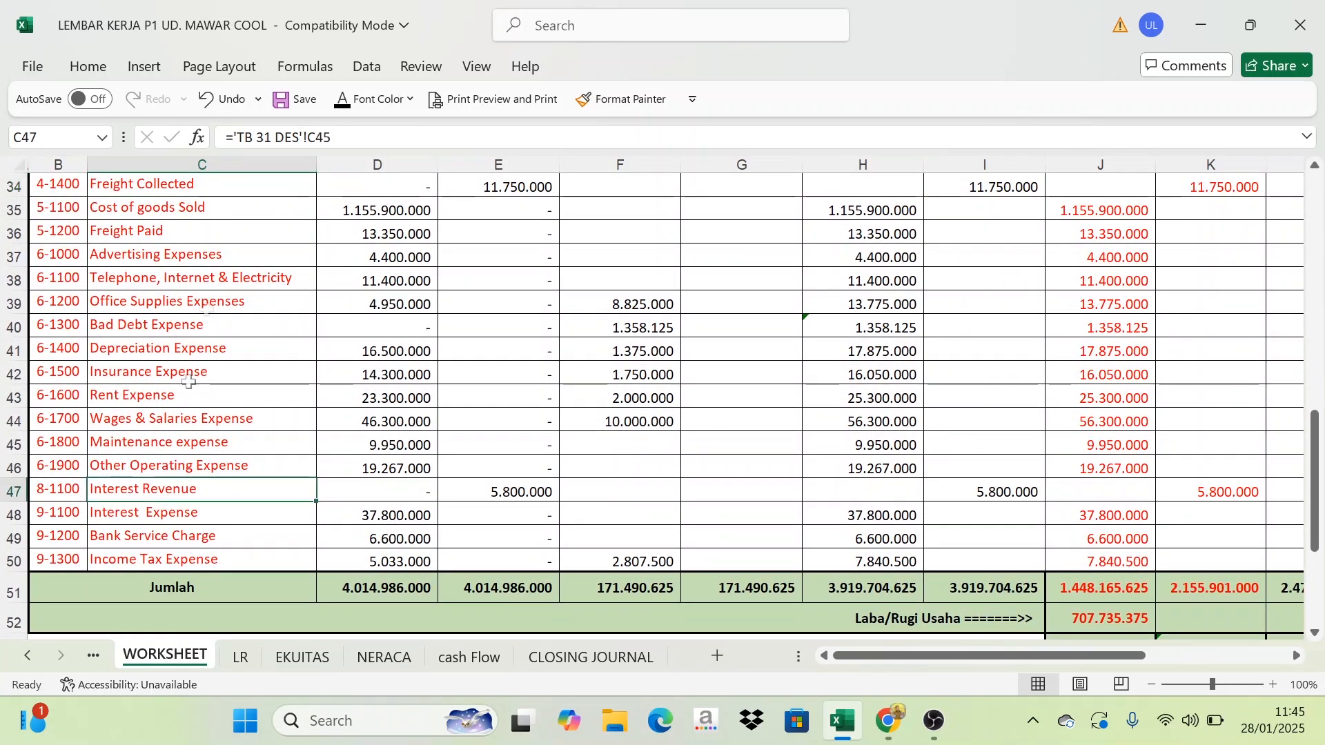
pyautogui.scroll(2, 120, 301)
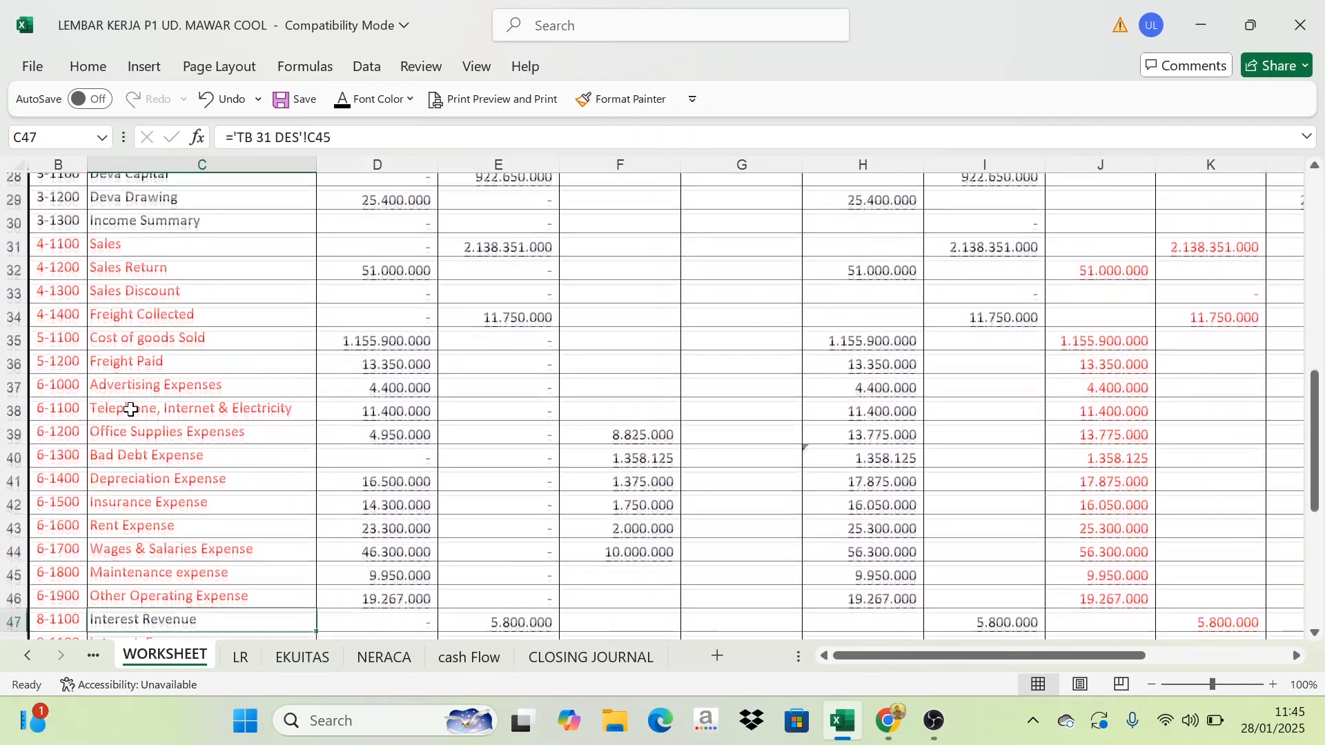
pyautogui.click(123, 256)
pyautogui.click(339, 110)
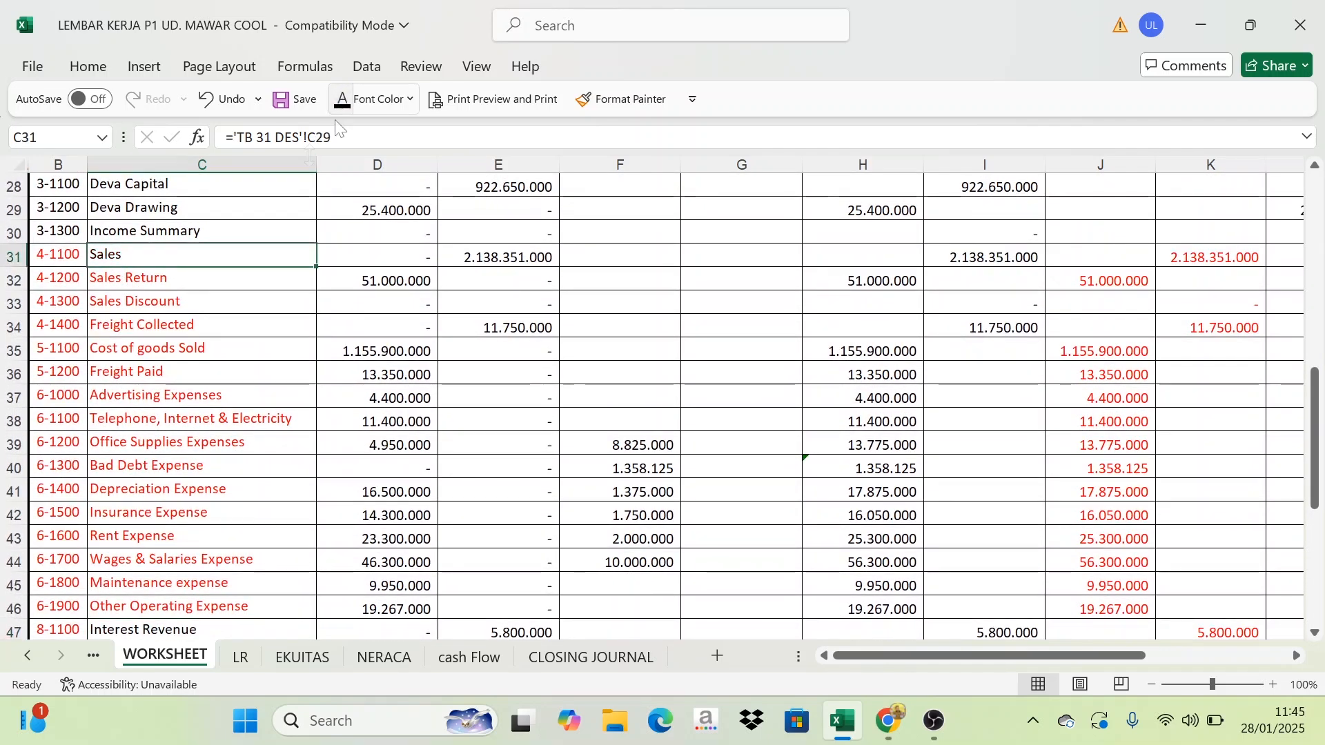
pyautogui.click(167, 324)
pyautogui.click(410, 98)
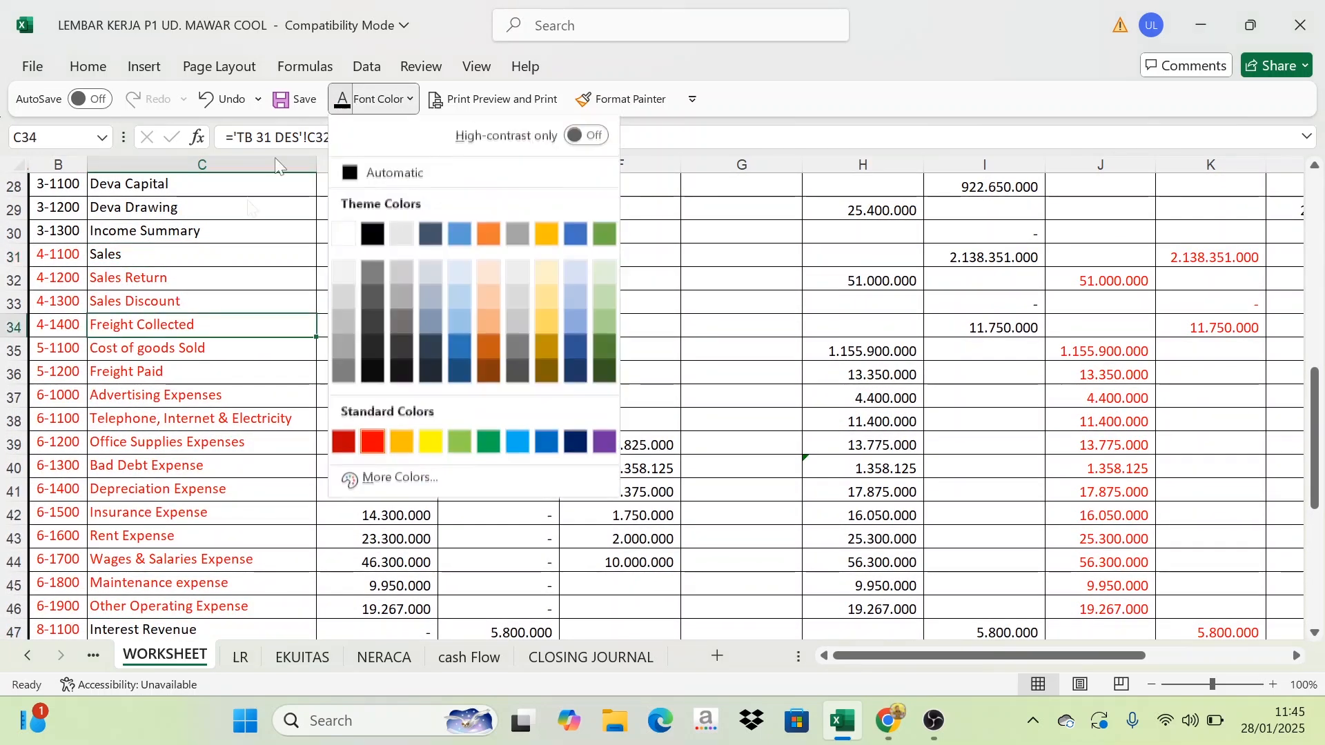
pyautogui.click(373, 235)
pyautogui.click(124, 257)
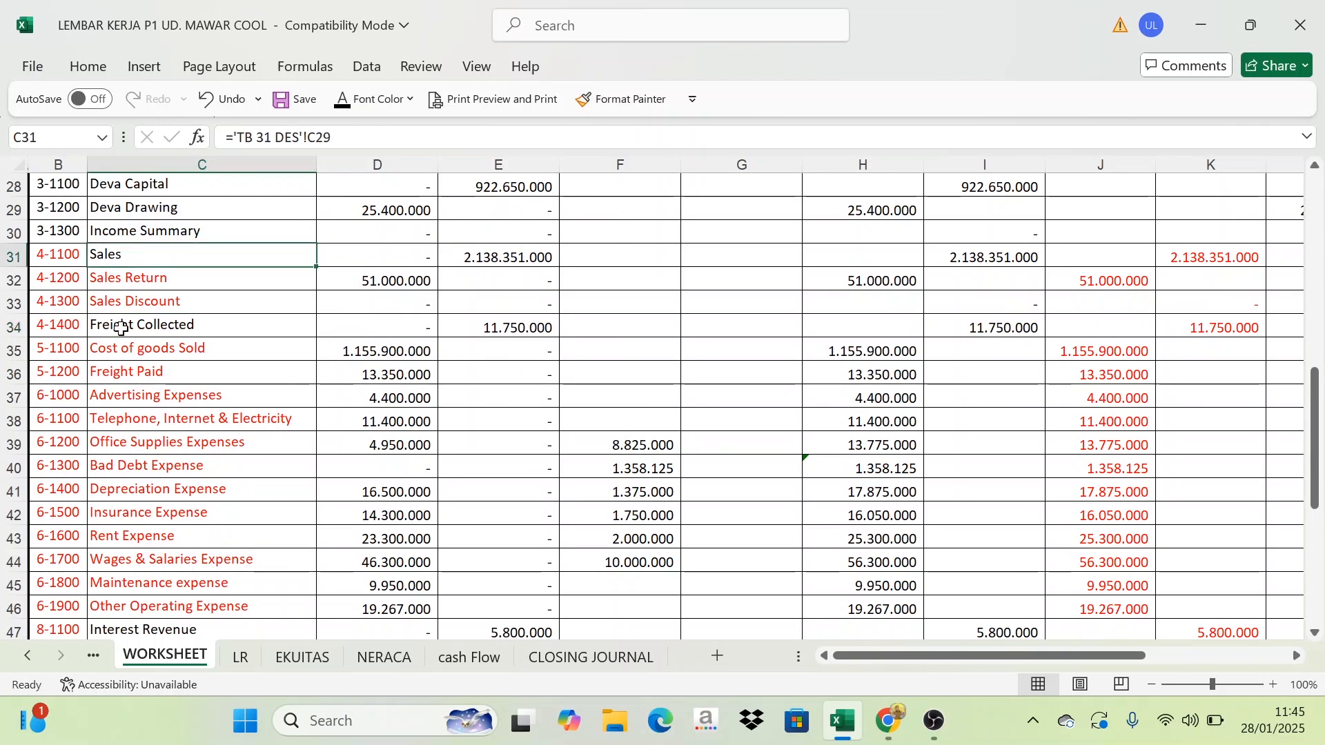
# Check the revenue accounts' RUGI LABA credits, and on the CLOSING JOURNAL sheet set the font colour of the three revenue descriptions in D7:E9 to black
pyautogui.click(122, 330)
pyautogui.scroll(-2, 136, 512)
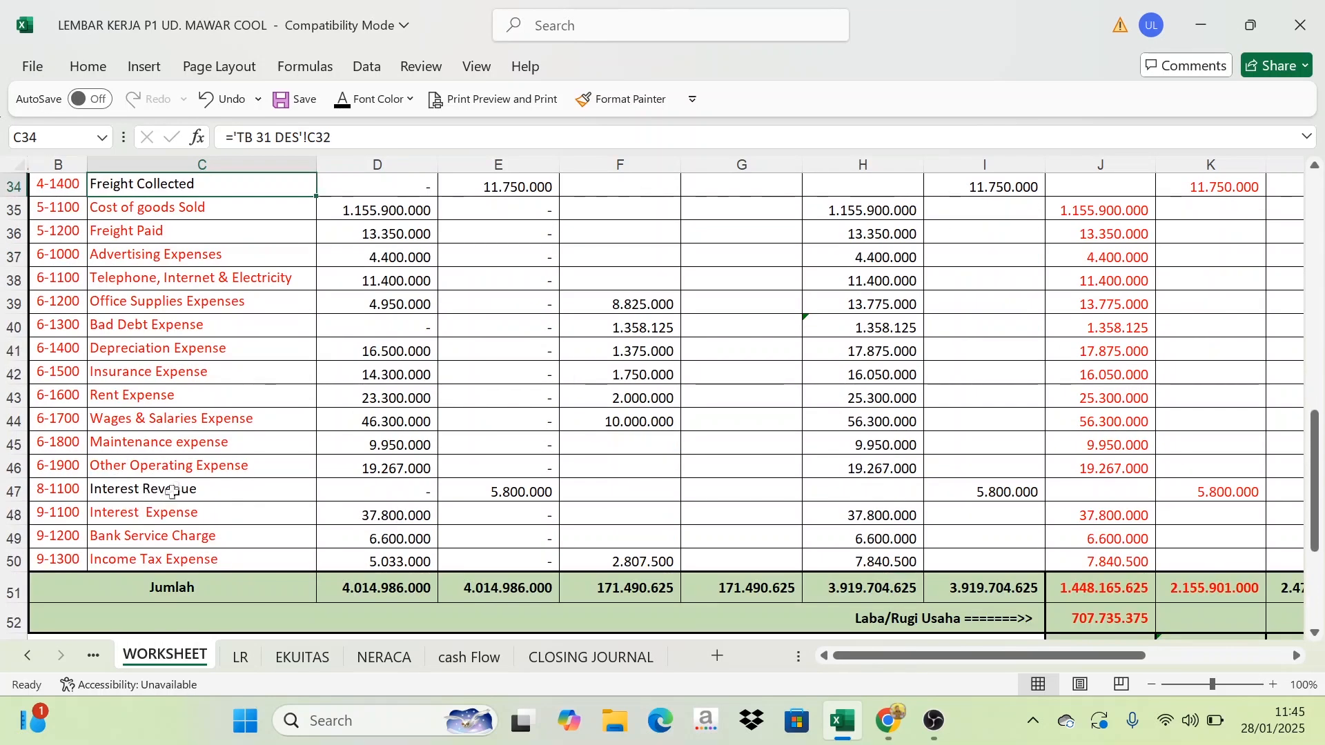
pyautogui.scroll(2, 284, 528)
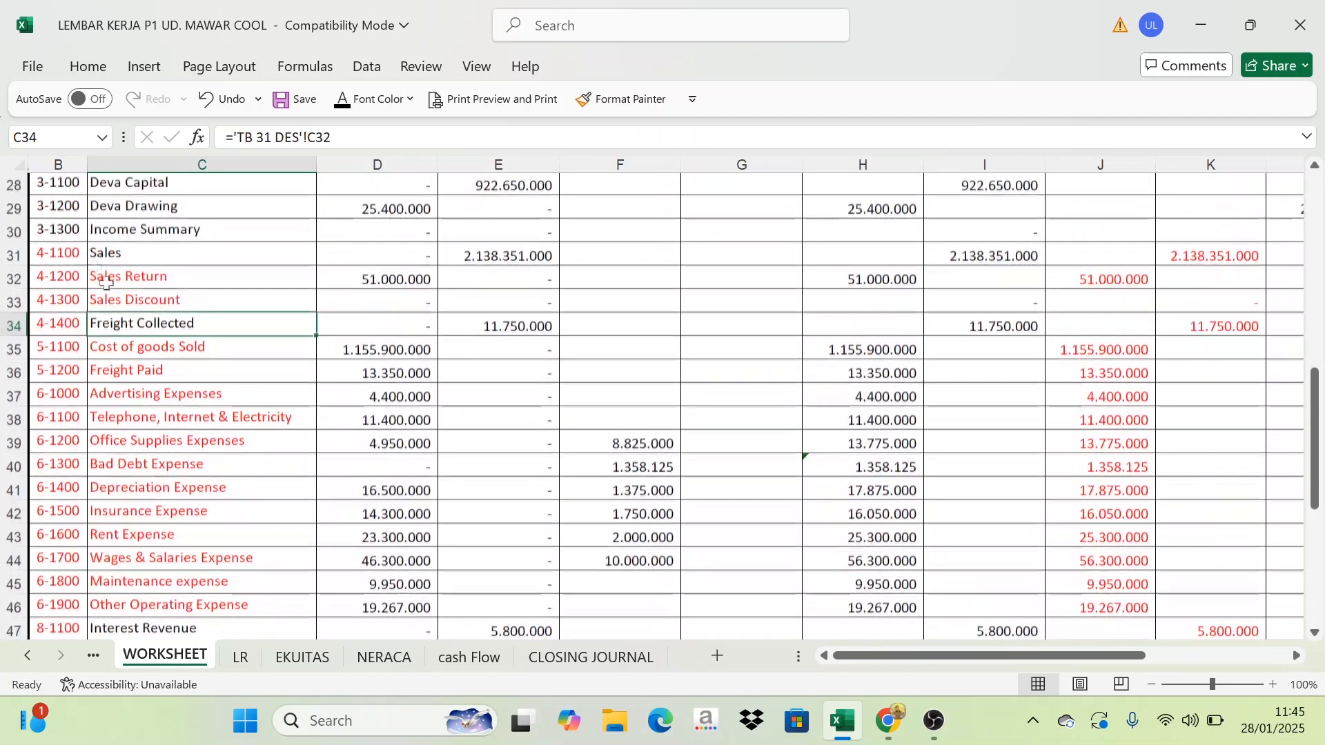
pyautogui.moveTo(1214, 257); pyautogui.dragTo(1216, 635)
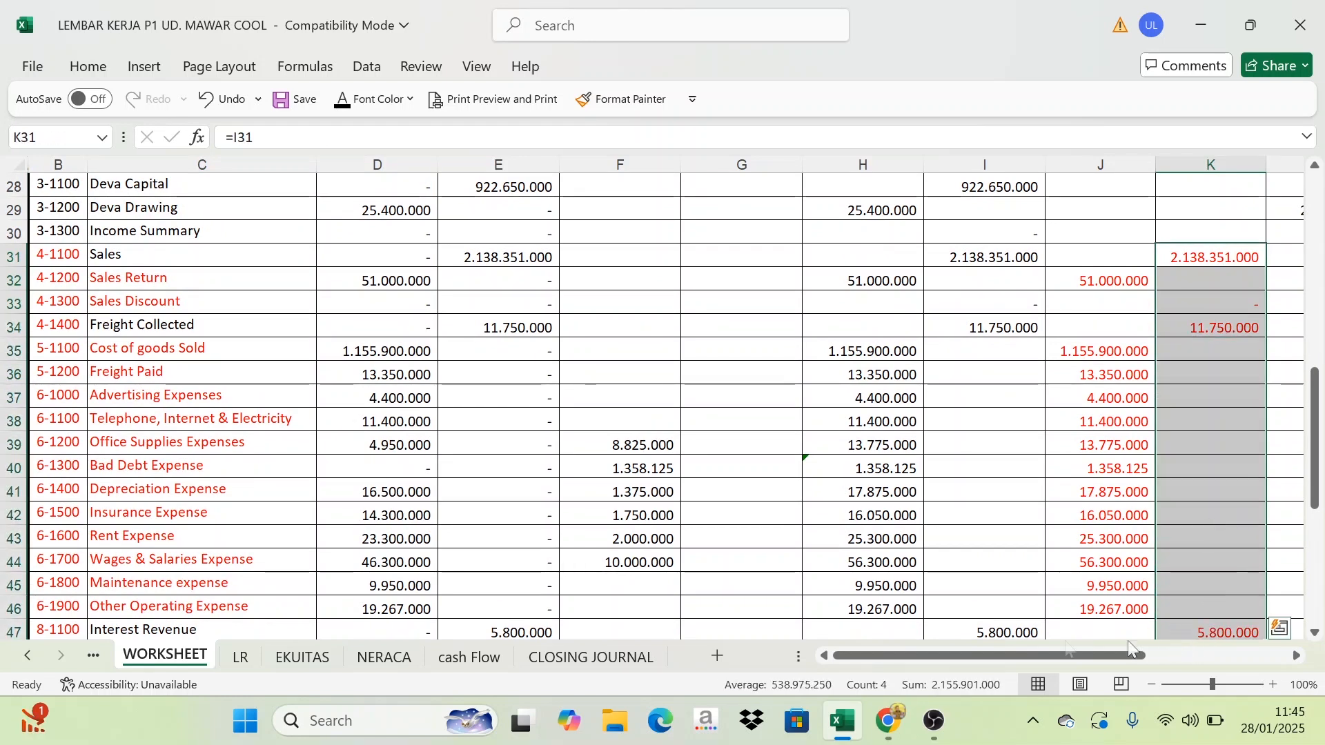
pyautogui.click(579, 659)
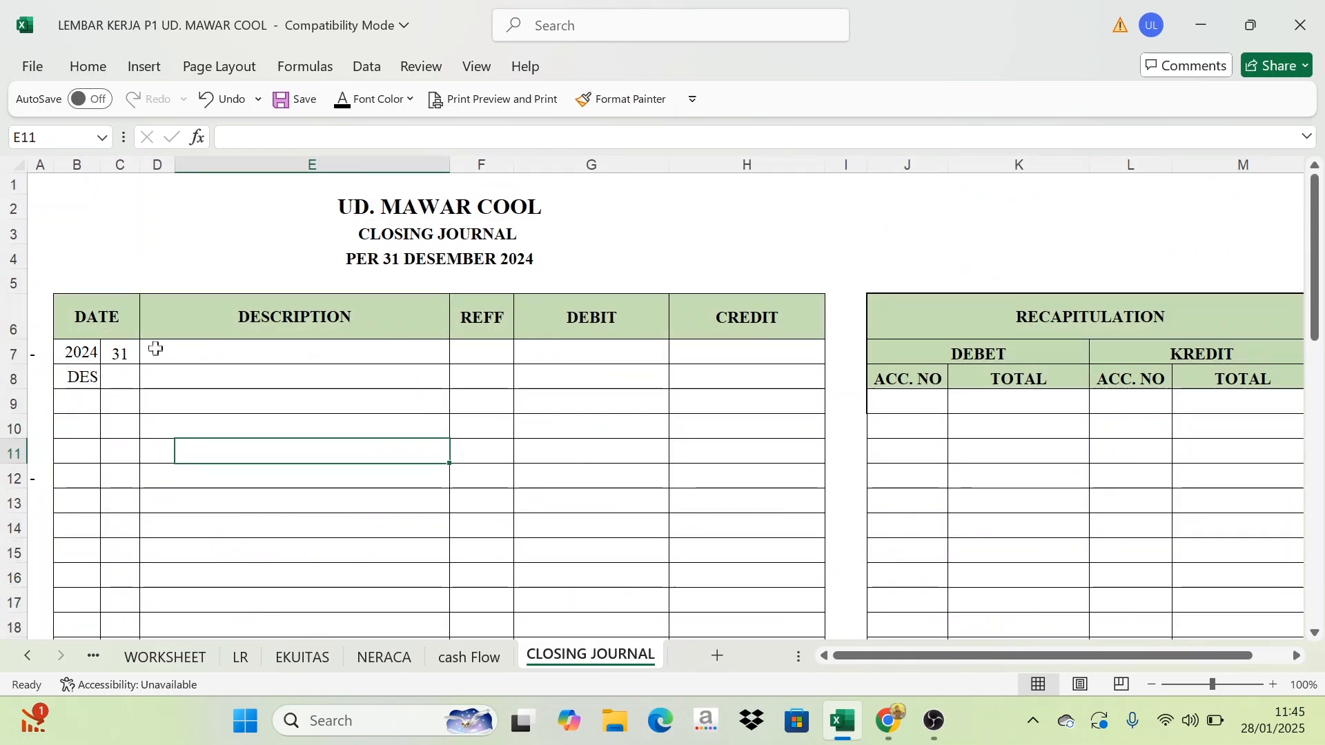
pyautogui.moveTo(155, 350); pyautogui.dragTo(177, 396)
pyautogui.hotkey('ctrl', 'v')
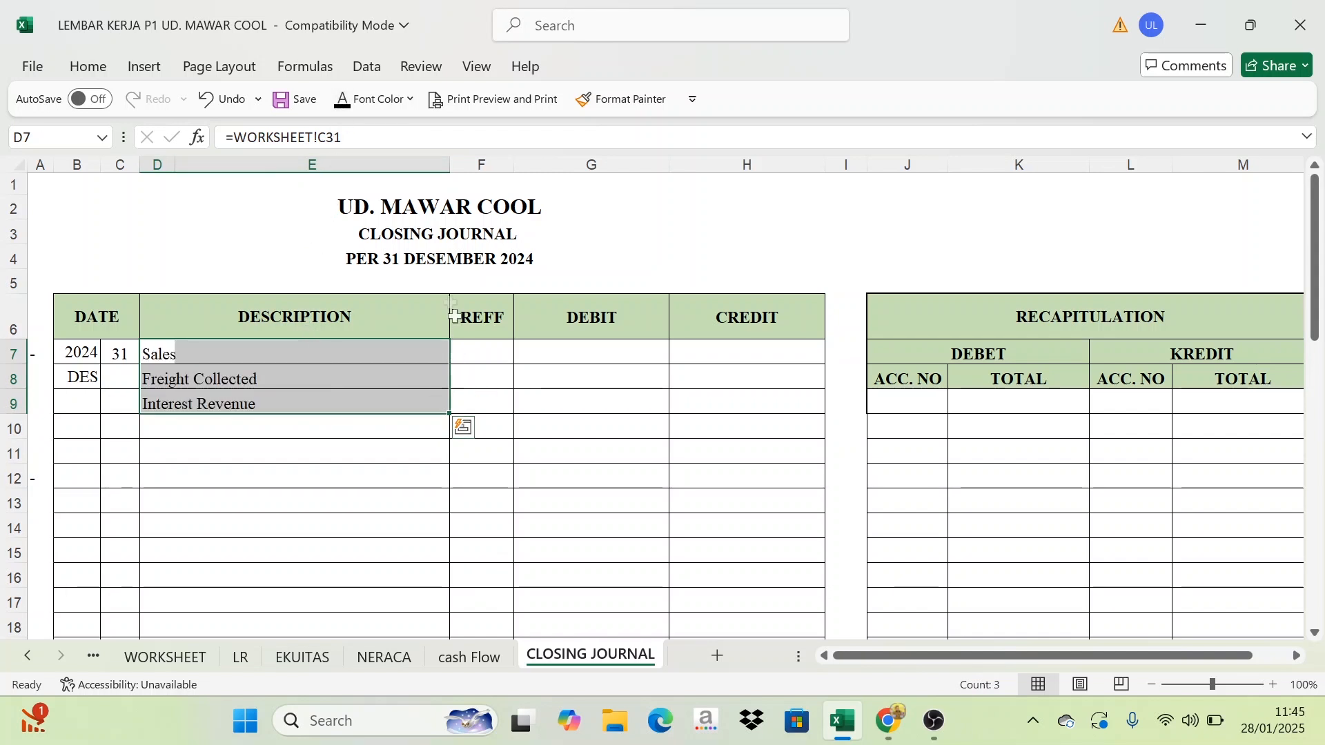
# Set the font colour of the REFF codes in F7:F9, beside the three revenue accounts, to black
pyautogui.click(475, 253)
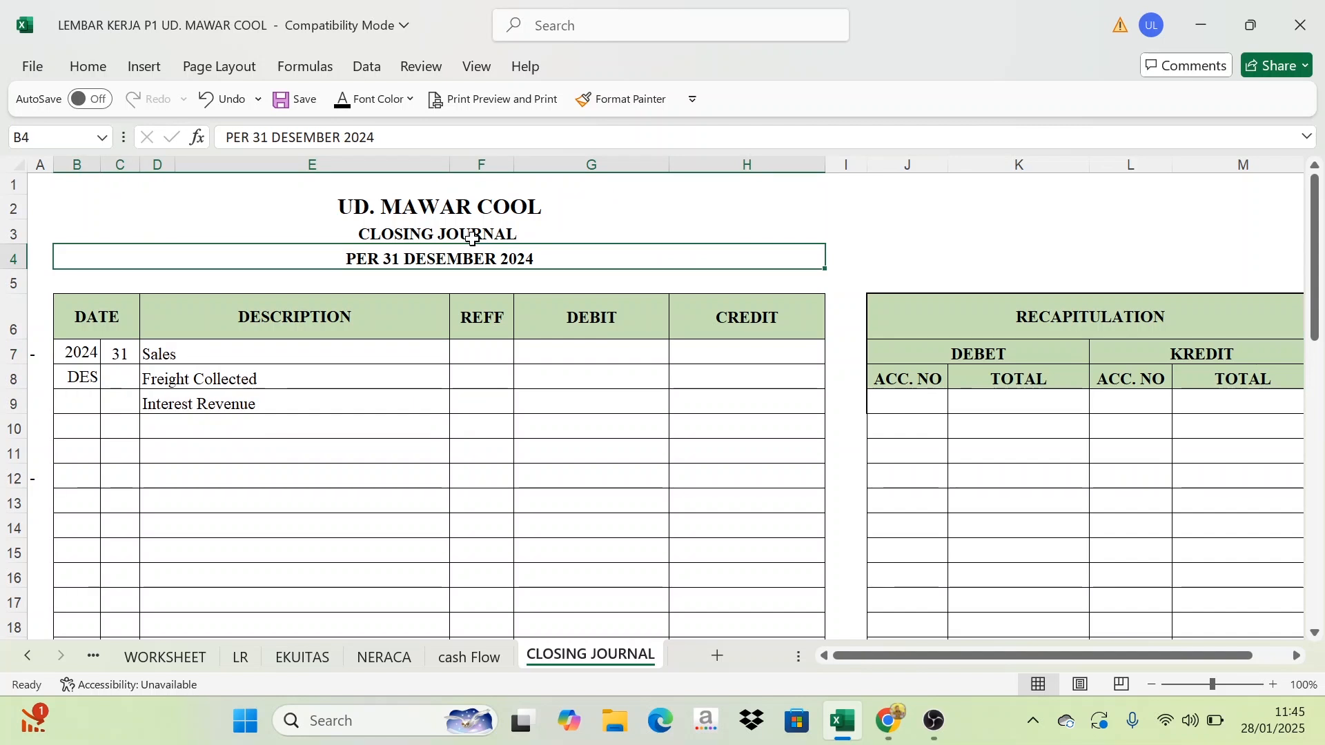
pyautogui.click(475, 345)
pyautogui.hotkey('ctrl', 'v')
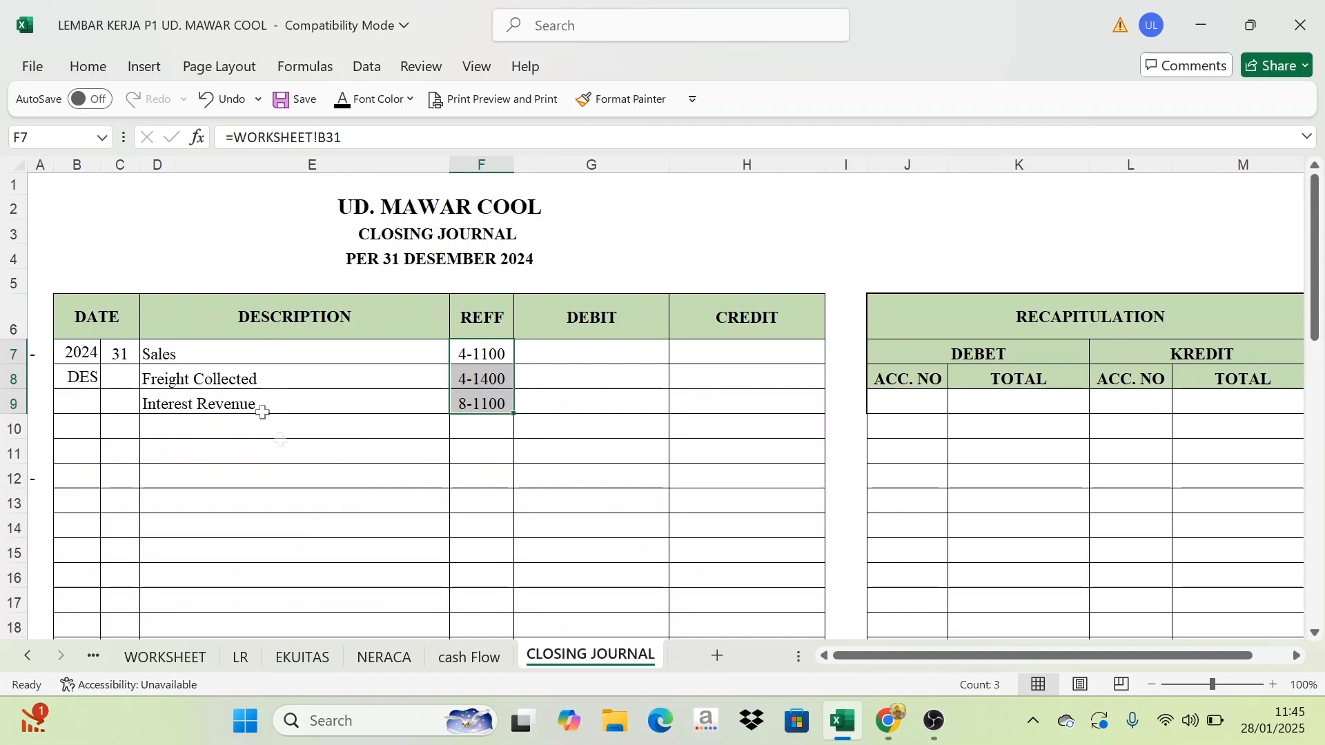
# Check the worksheet's revenue credit amounts and set the font colour of the journal's debit amounts in G7:G9 to black
pyautogui.click(160, 657)
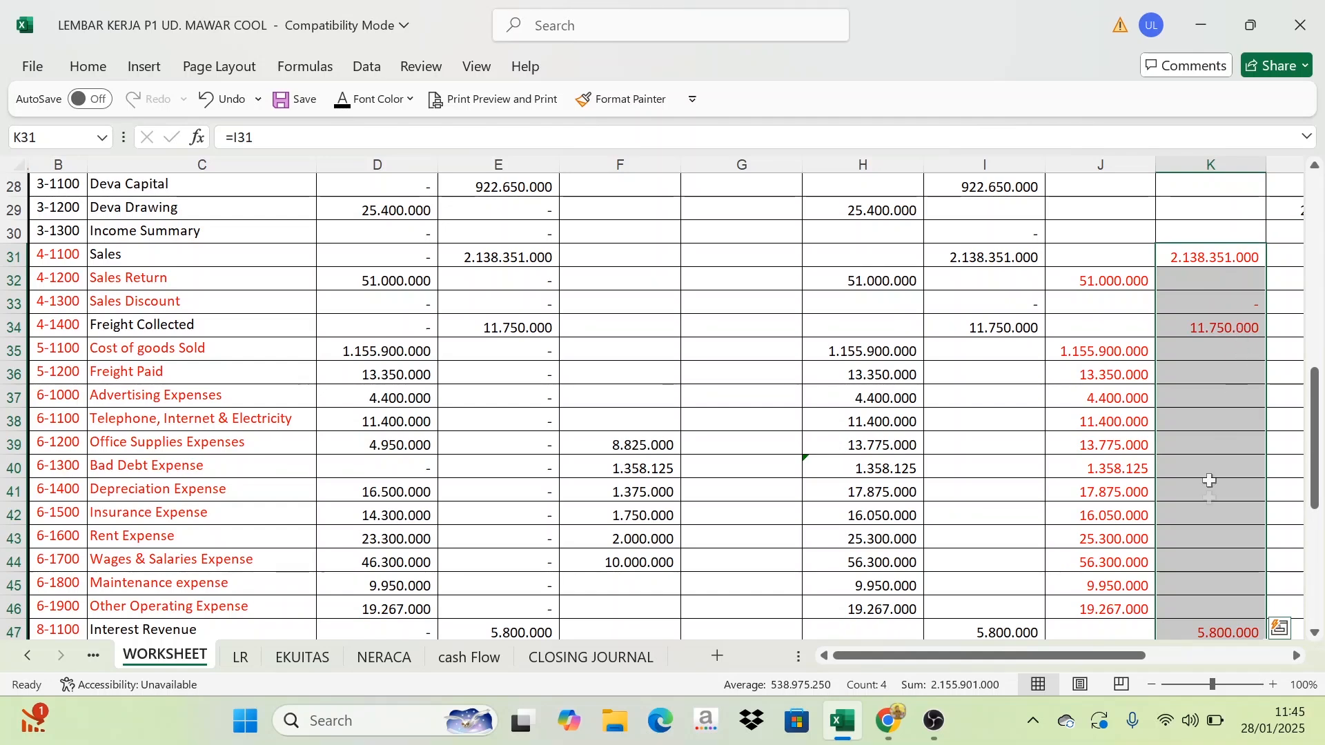
pyautogui.scroll(-1, 1211, 507)
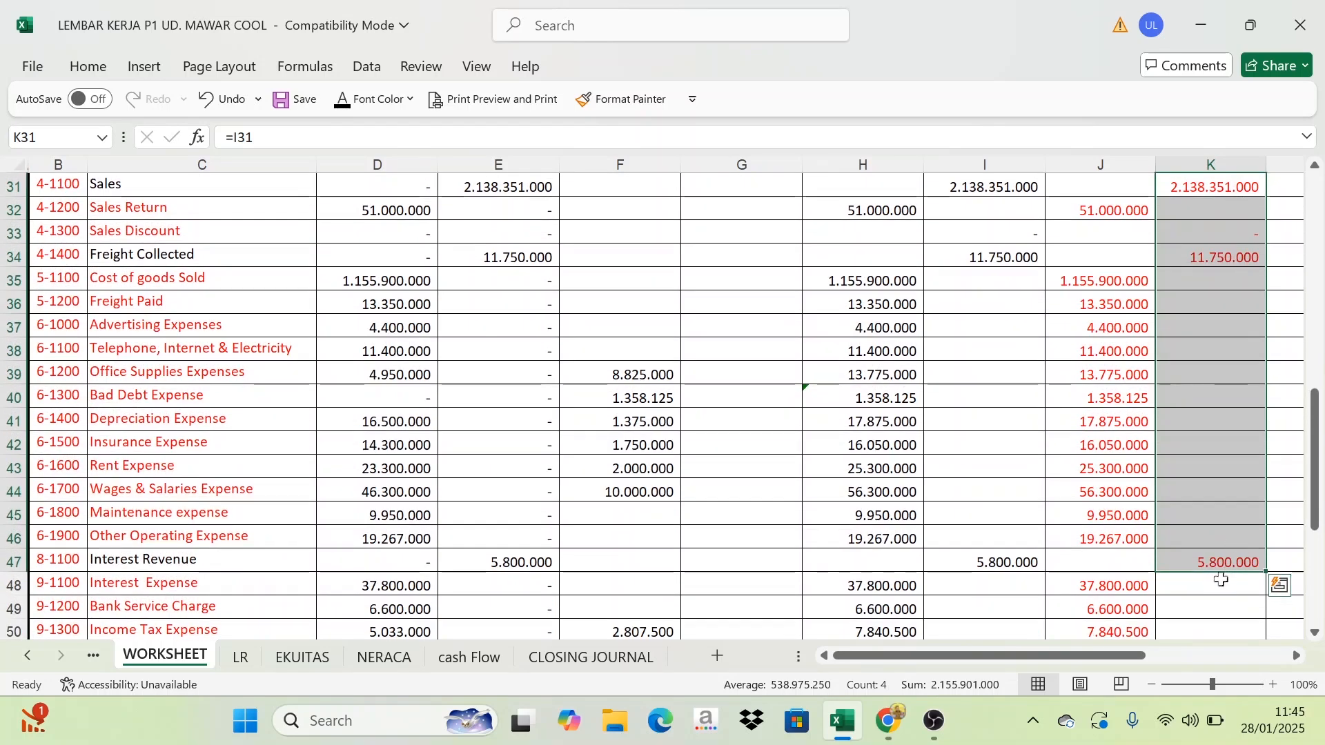
pyautogui.click(555, 657)
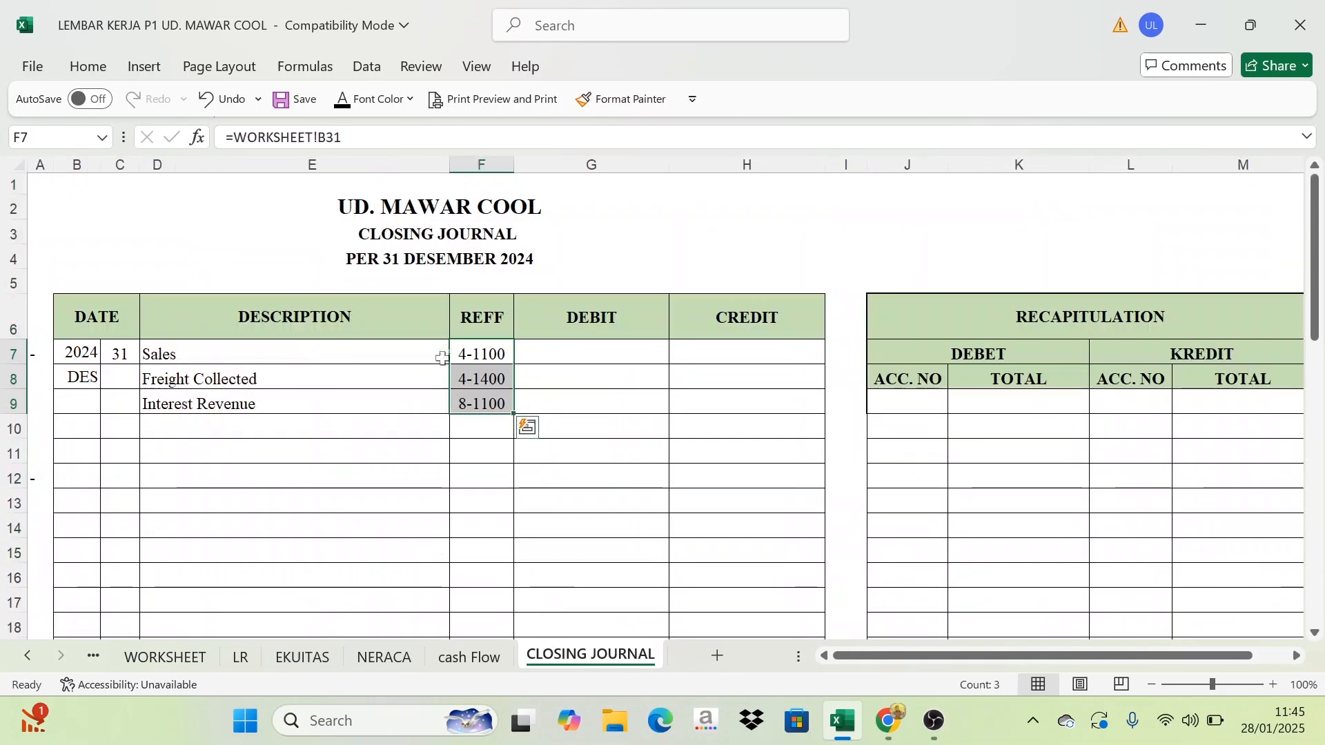
pyautogui.moveTo(575, 346); pyautogui.dragTo(562, 400)
pyautogui.write('2.138.351.000 11.750.000 5.800.000')
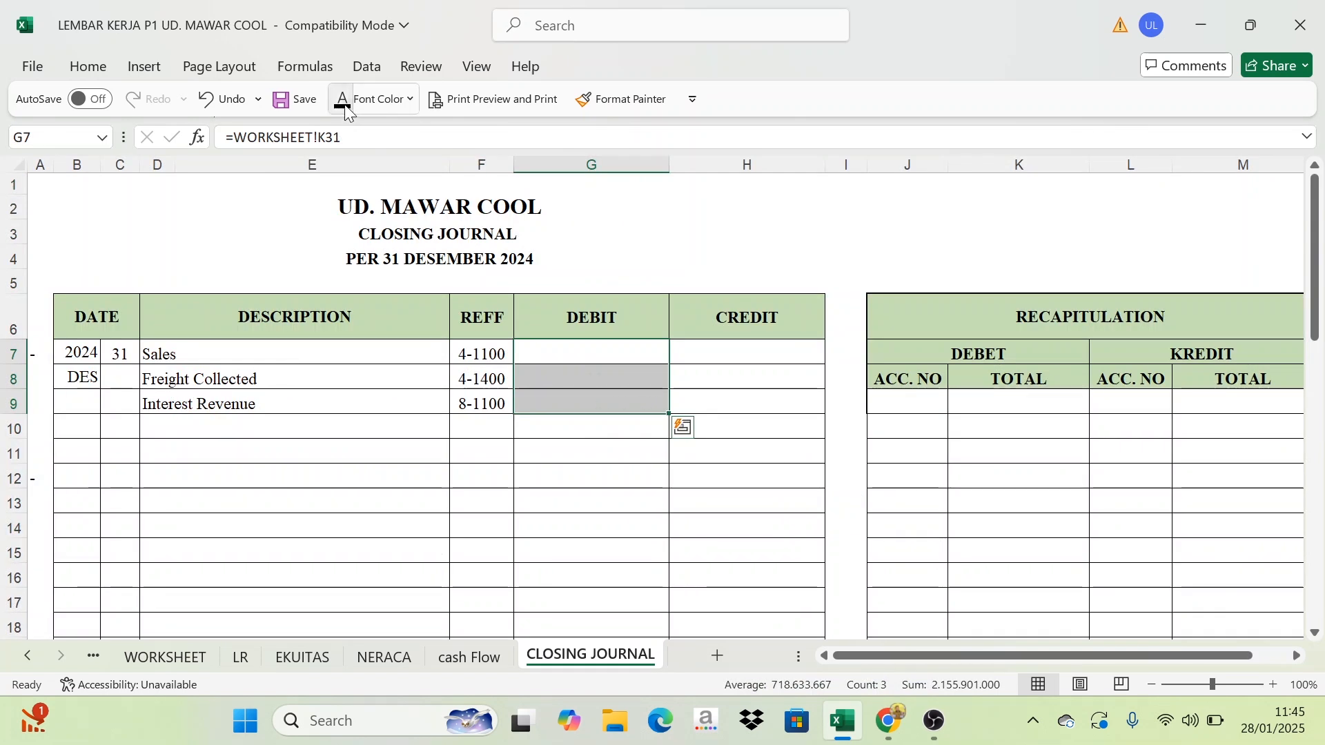
pyautogui.click(560, 483)
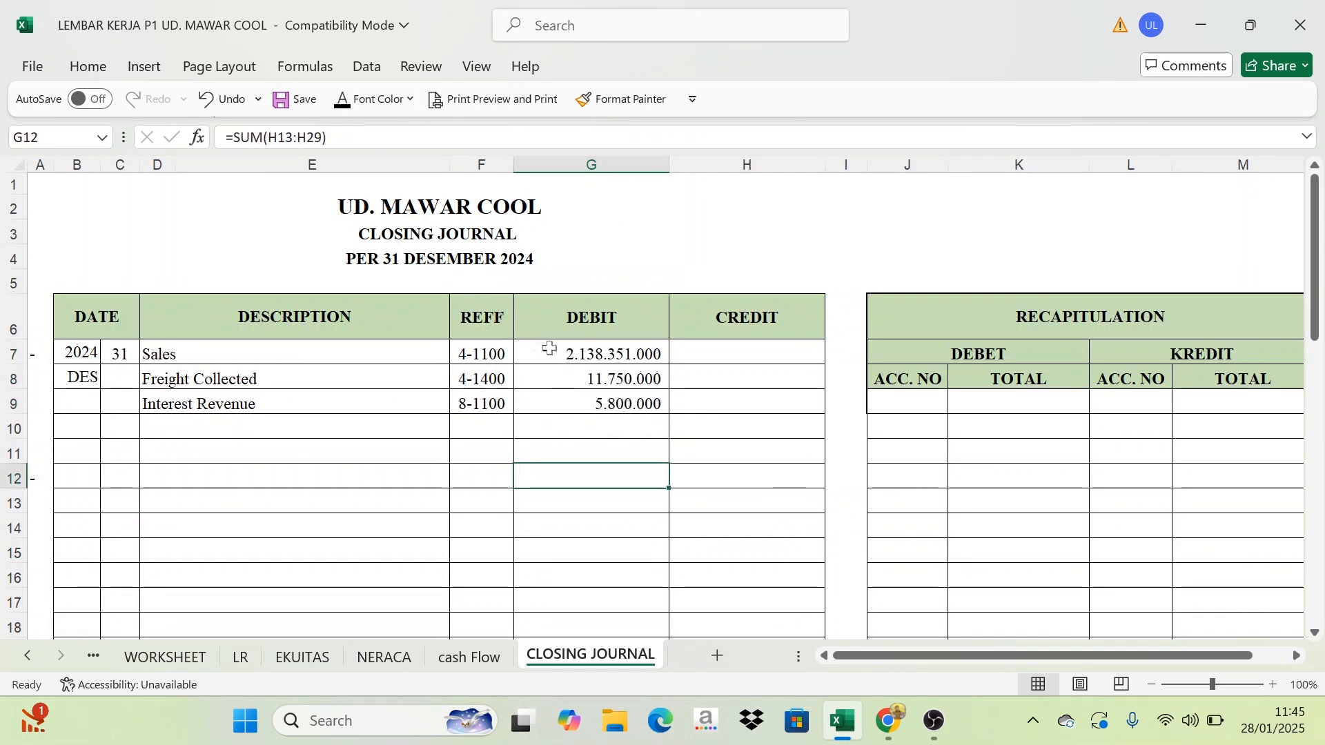
# Set the font colour of the Income Summary description in E10 and its REFF code in F10 to black
pyautogui.moveTo(545, 356); pyautogui.dragTo(528, 407)
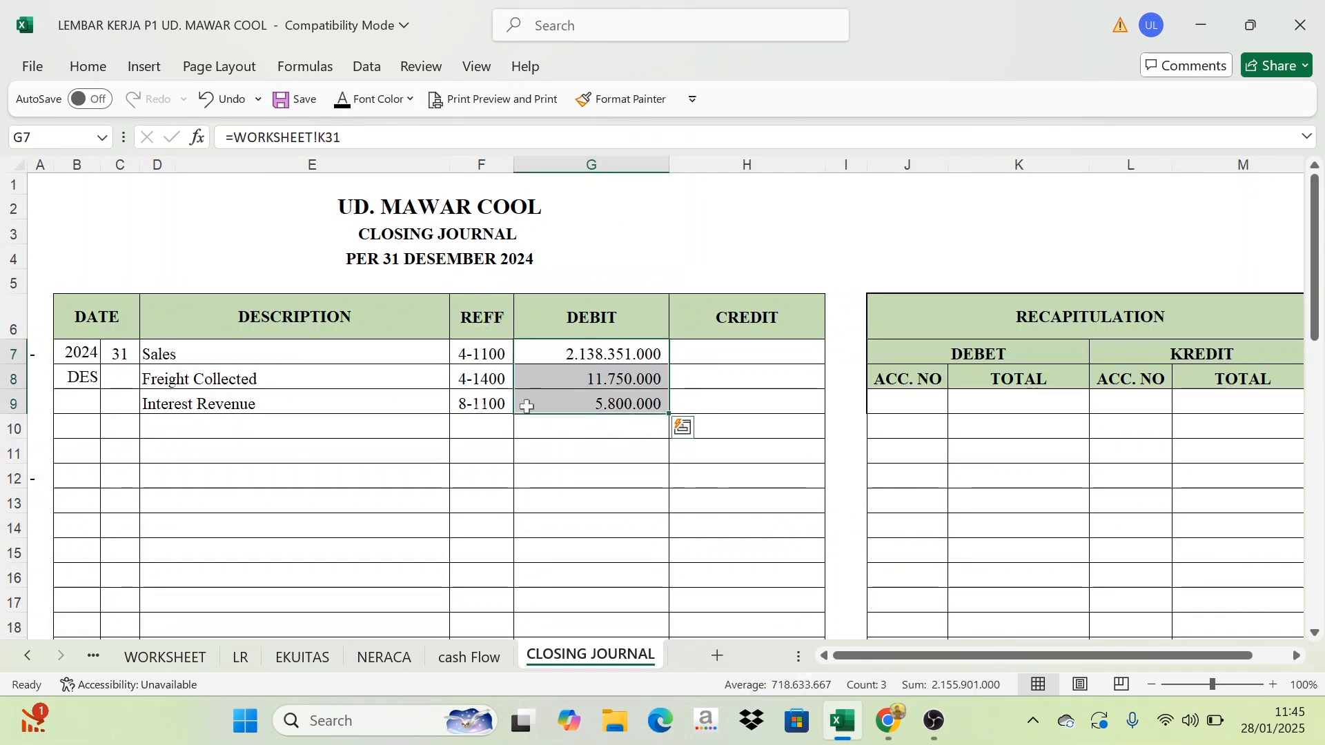
pyautogui.click(215, 425)
pyautogui.click(340, 102)
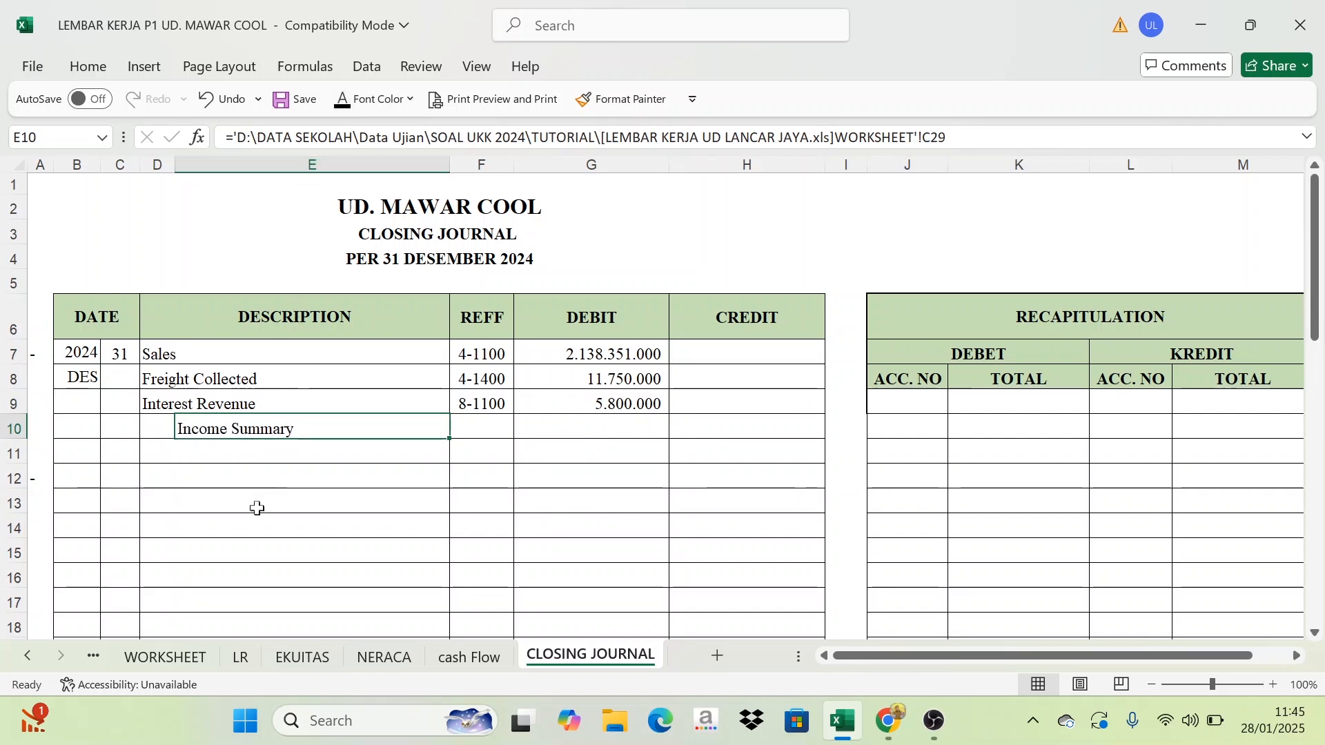
pyautogui.click(465, 423)
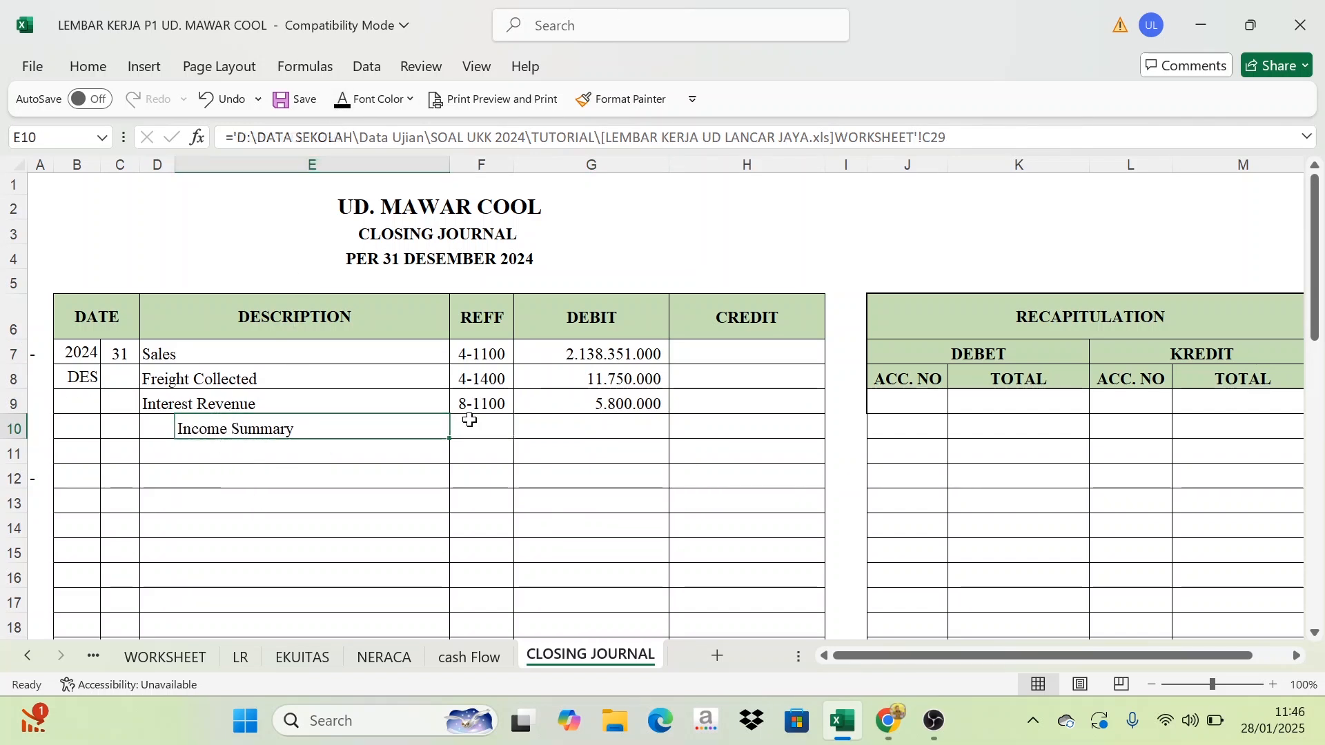
pyautogui.click(341, 101)
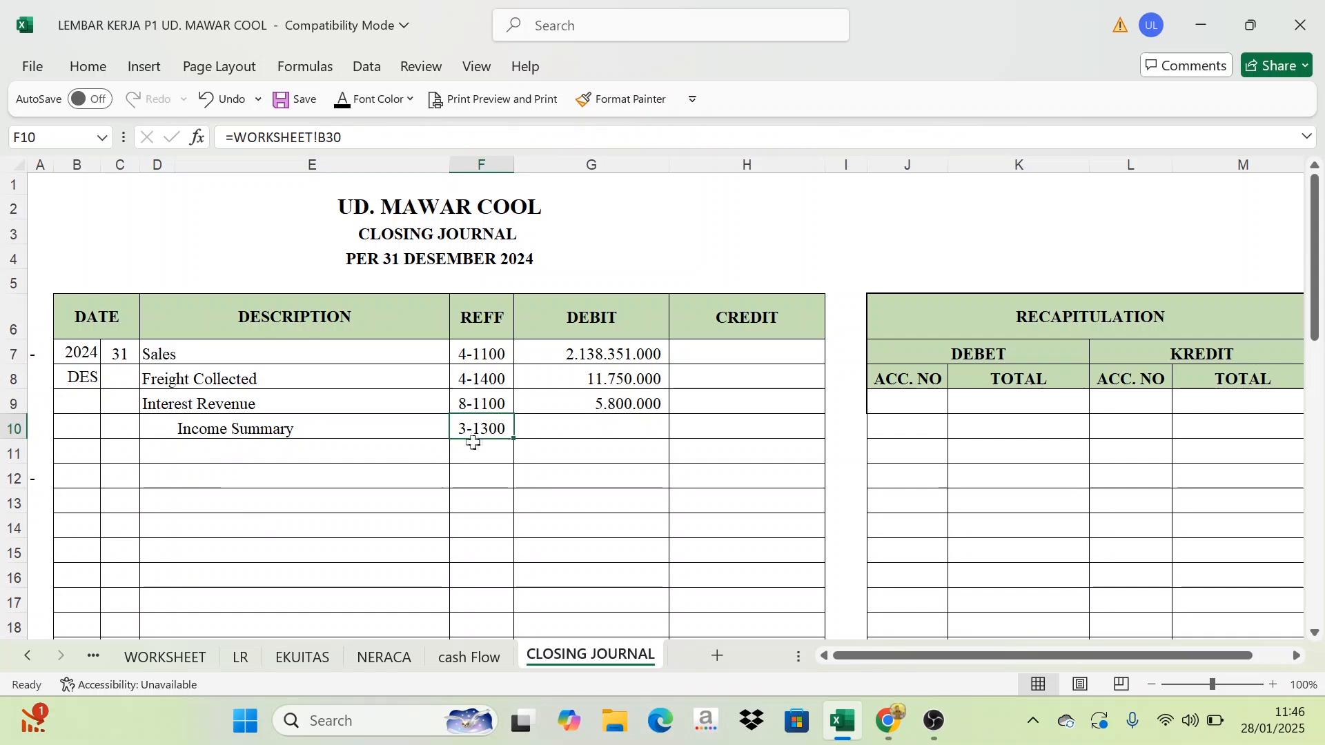
pyautogui.click(524, 523)
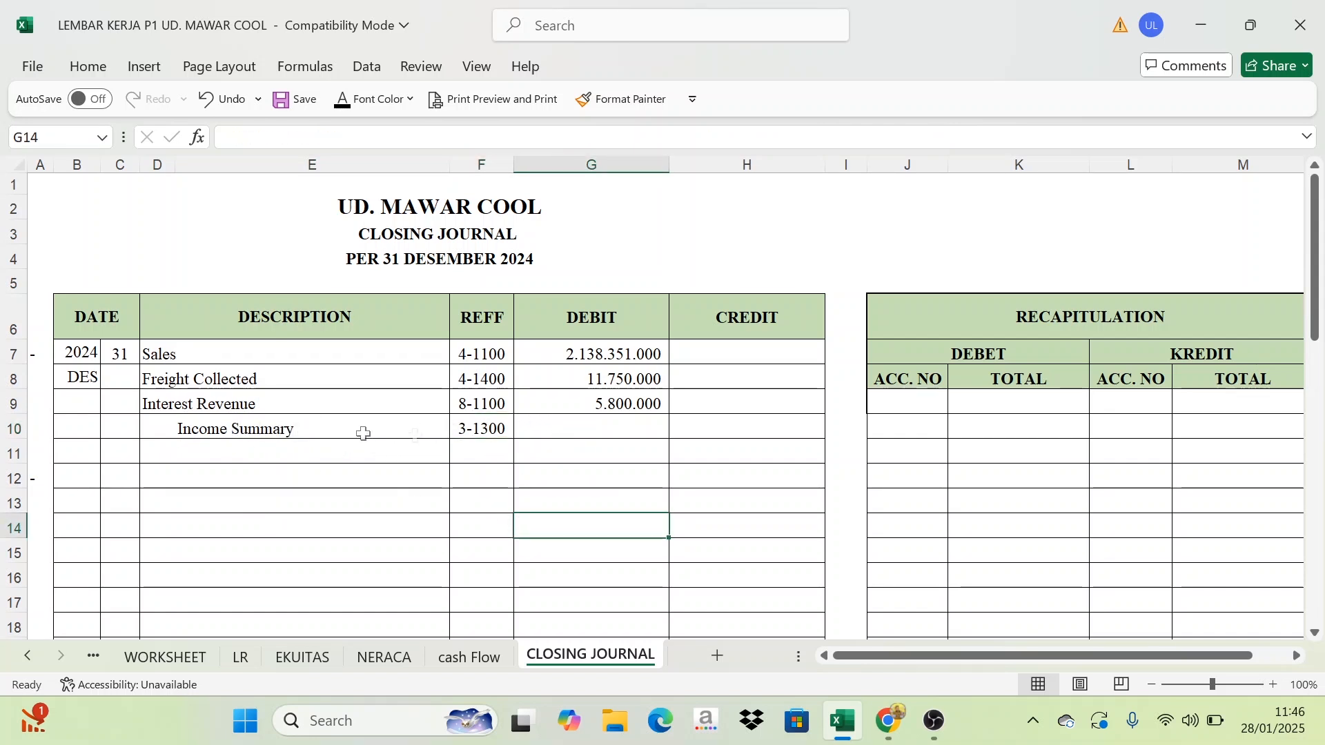
# Set the font colour of the Income Summary credit in H10, the formula =SUM(G7:G9), to black
pyautogui.click(696, 433)
pyautogui.moveTo(559, 354); pyautogui.dragTo(560, 405)
pyautogui.click(699, 425)
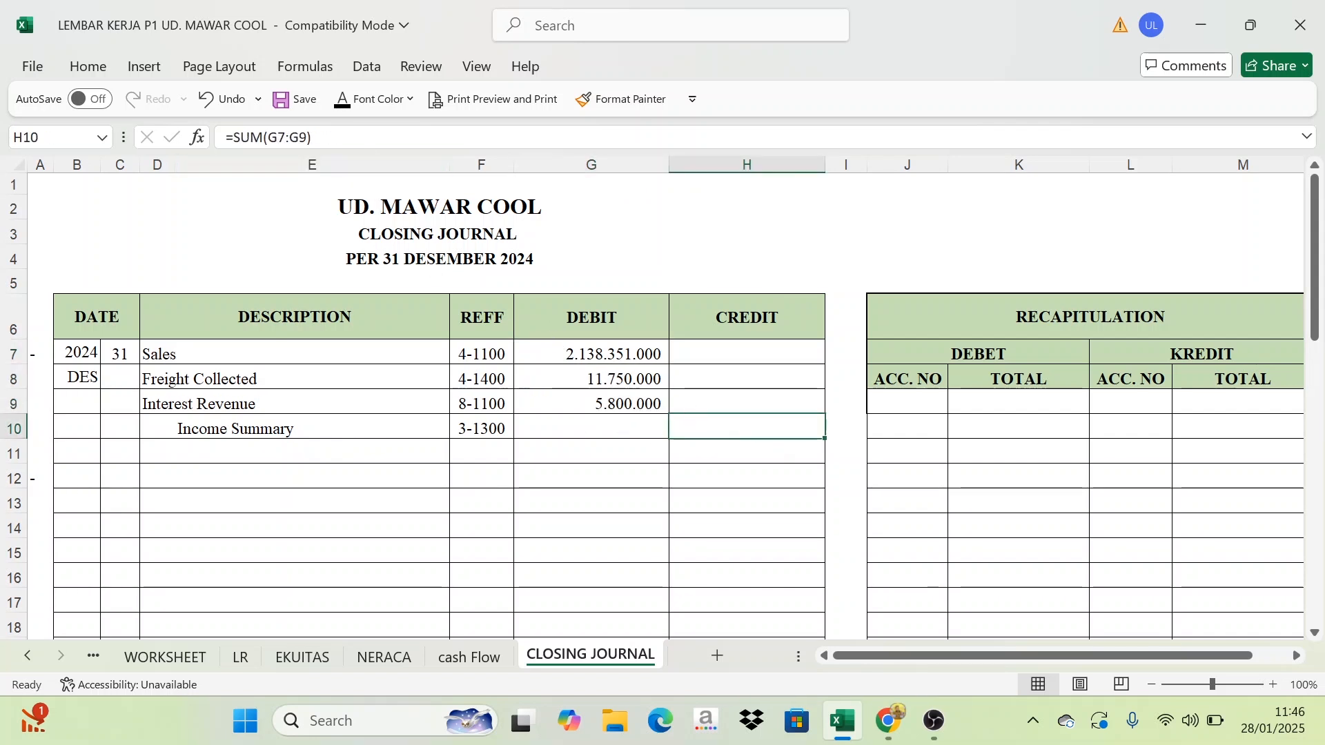
pyautogui.moveTo(577, 354); pyautogui.dragTo(583, 407)
pyautogui.click(730, 428)
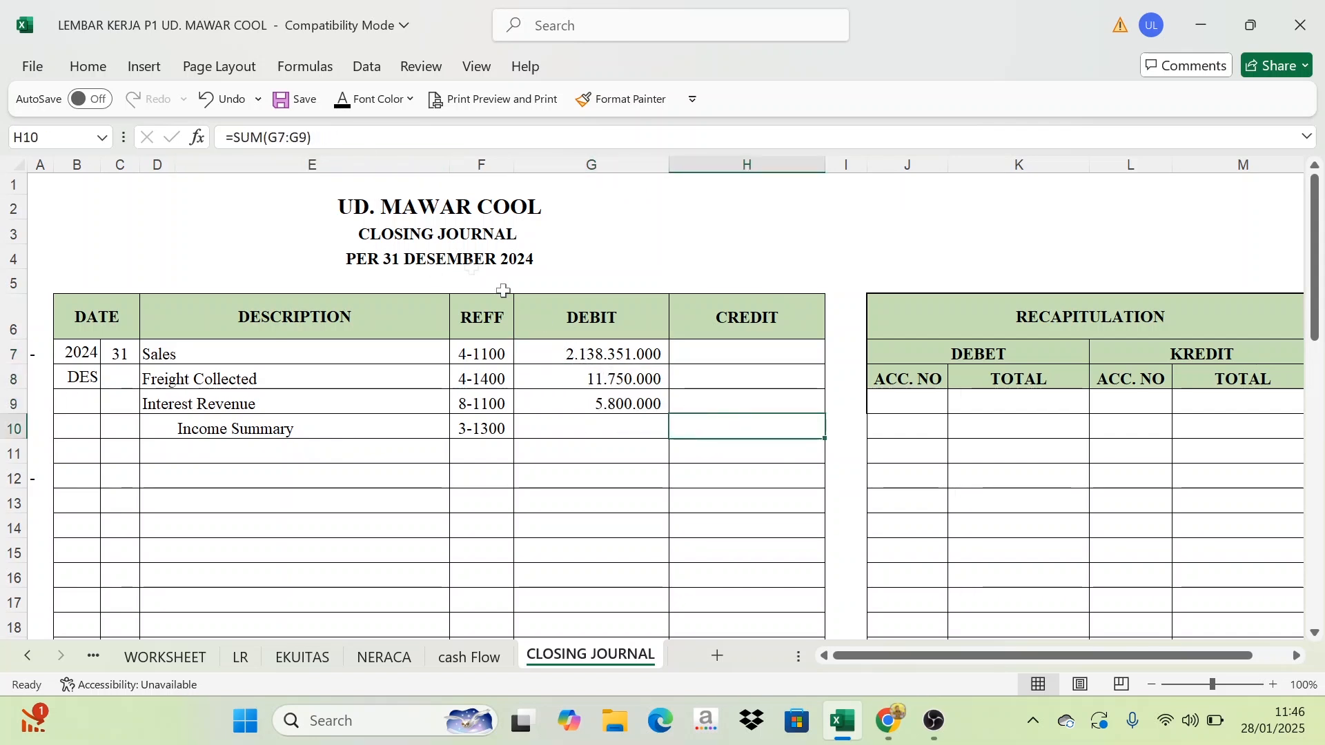
pyautogui.click(344, 99)
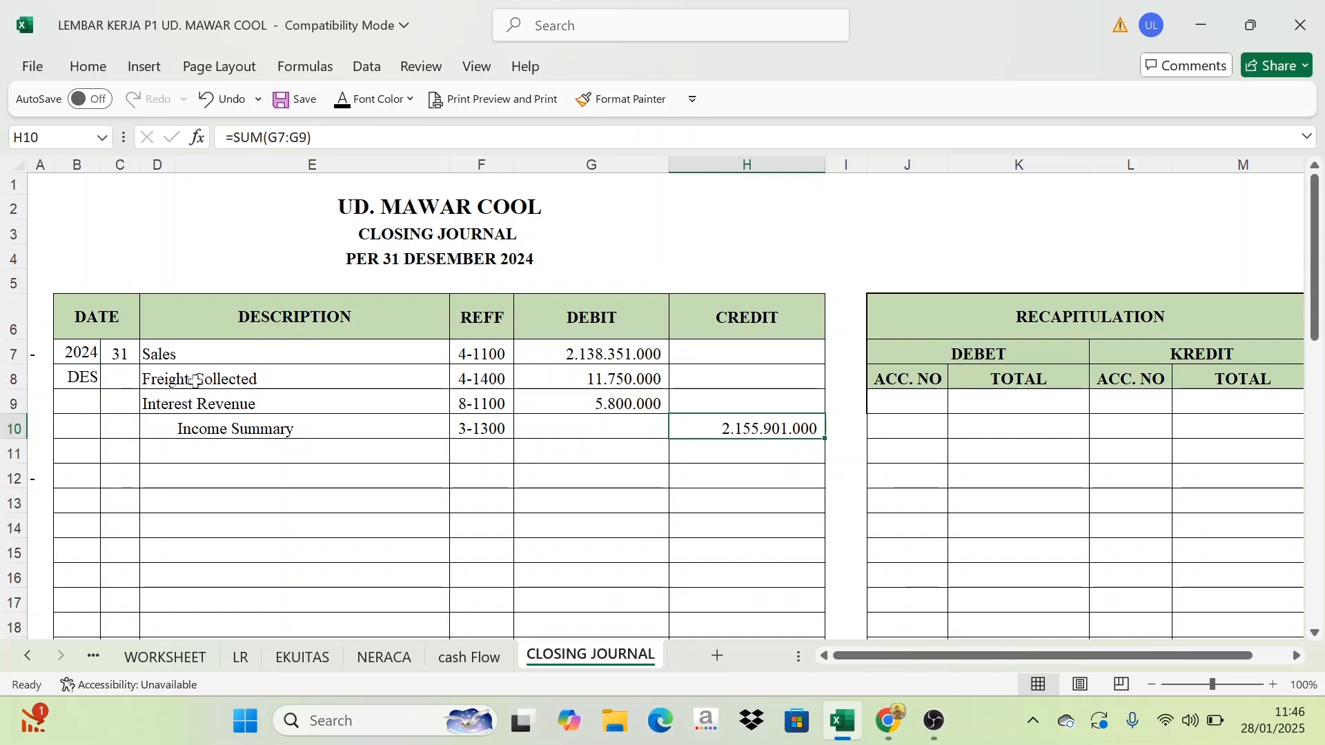
# Review the closed revenue accounts and set the font colour of the day 31 in cell C12 to black
pyautogui.moveTo(148, 354); pyautogui.dragTo(276, 407)
pyautogui.scroll(-1, 291, 449)
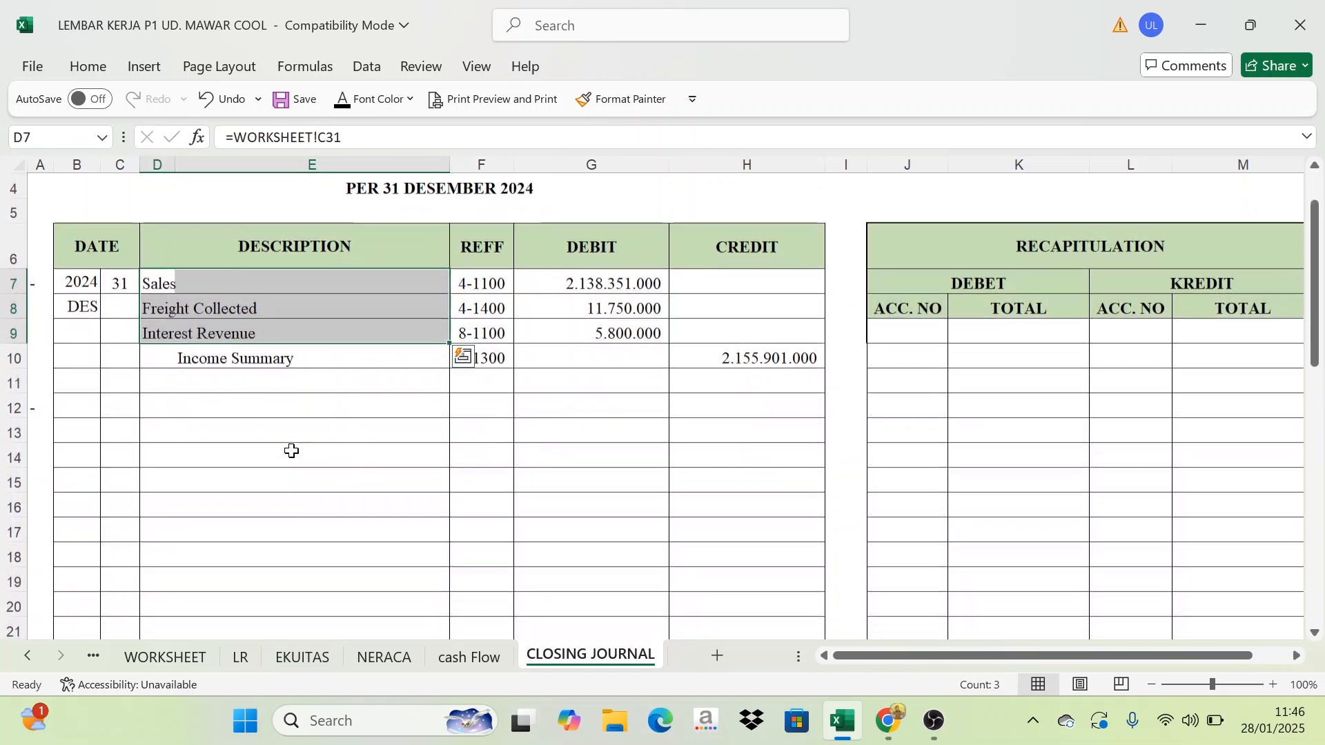
pyautogui.click(114, 406)
pyautogui.click(343, 100)
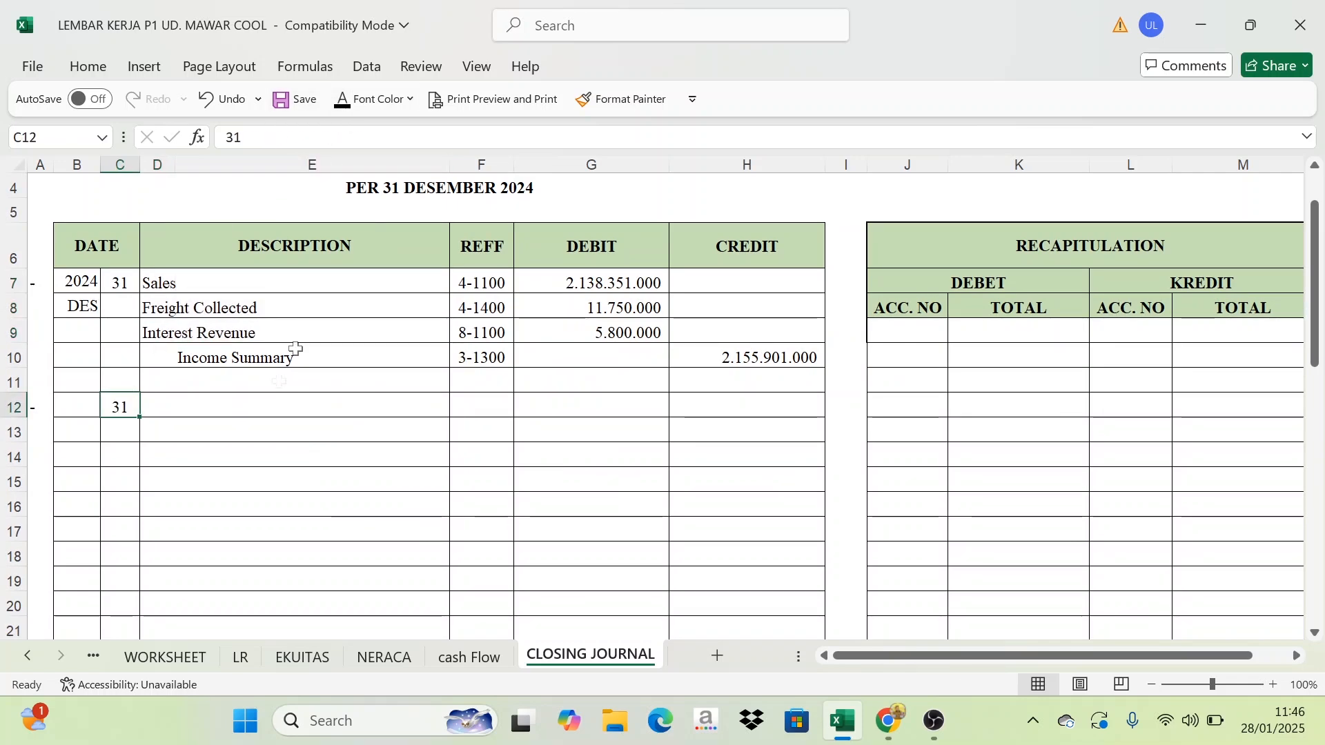
# On the WORKSHEET sheet, examine the RUGI LABA debit amounts in J32:J50 and their column headings
pyautogui.click(166, 657)
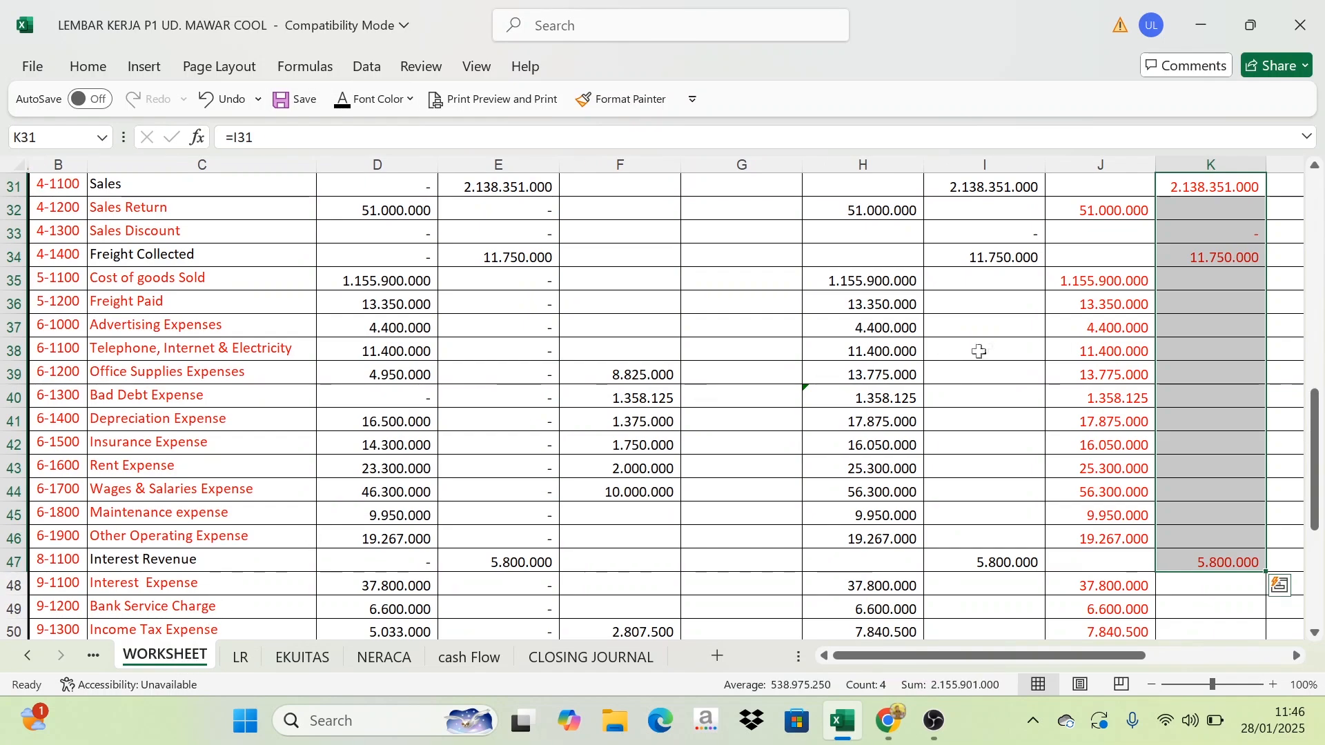
pyautogui.scroll(1, 1019, 318)
pyautogui.scroll(9, 1019, 318)
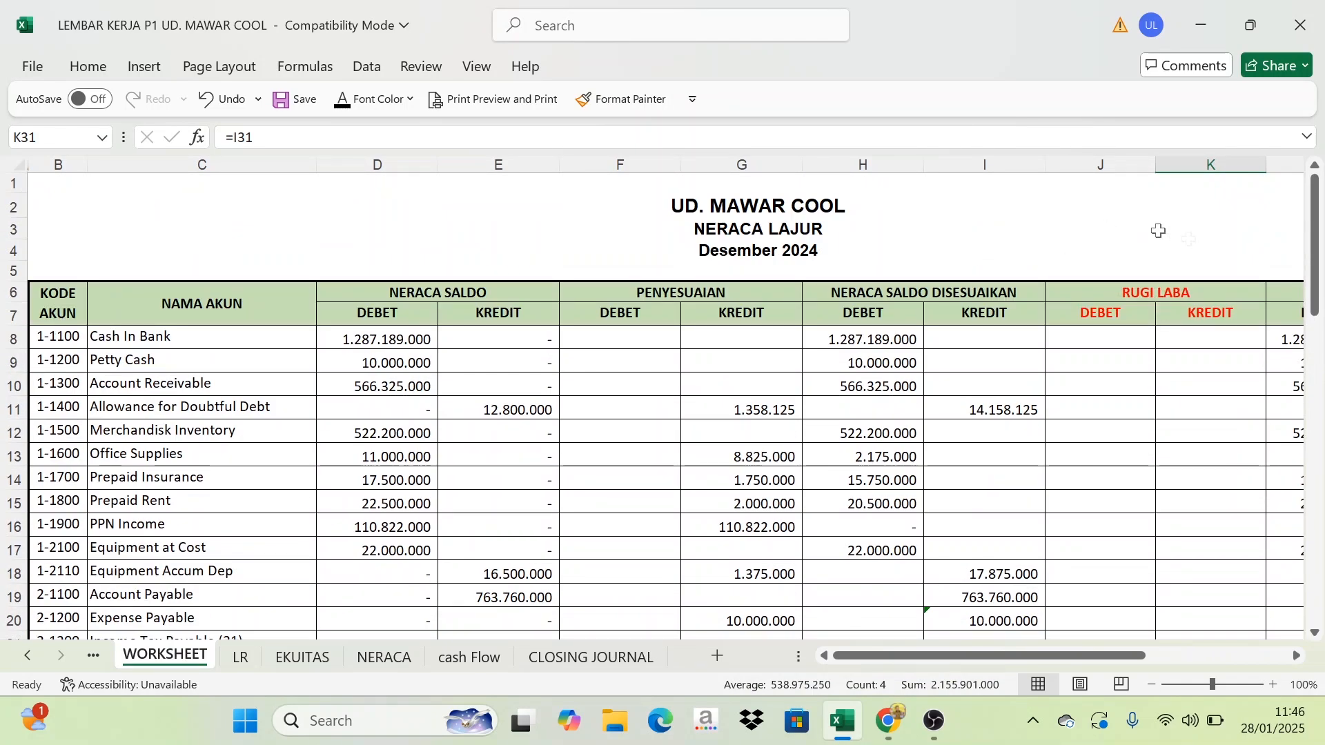
pyautogui.scroll(-7, 1159, 231)
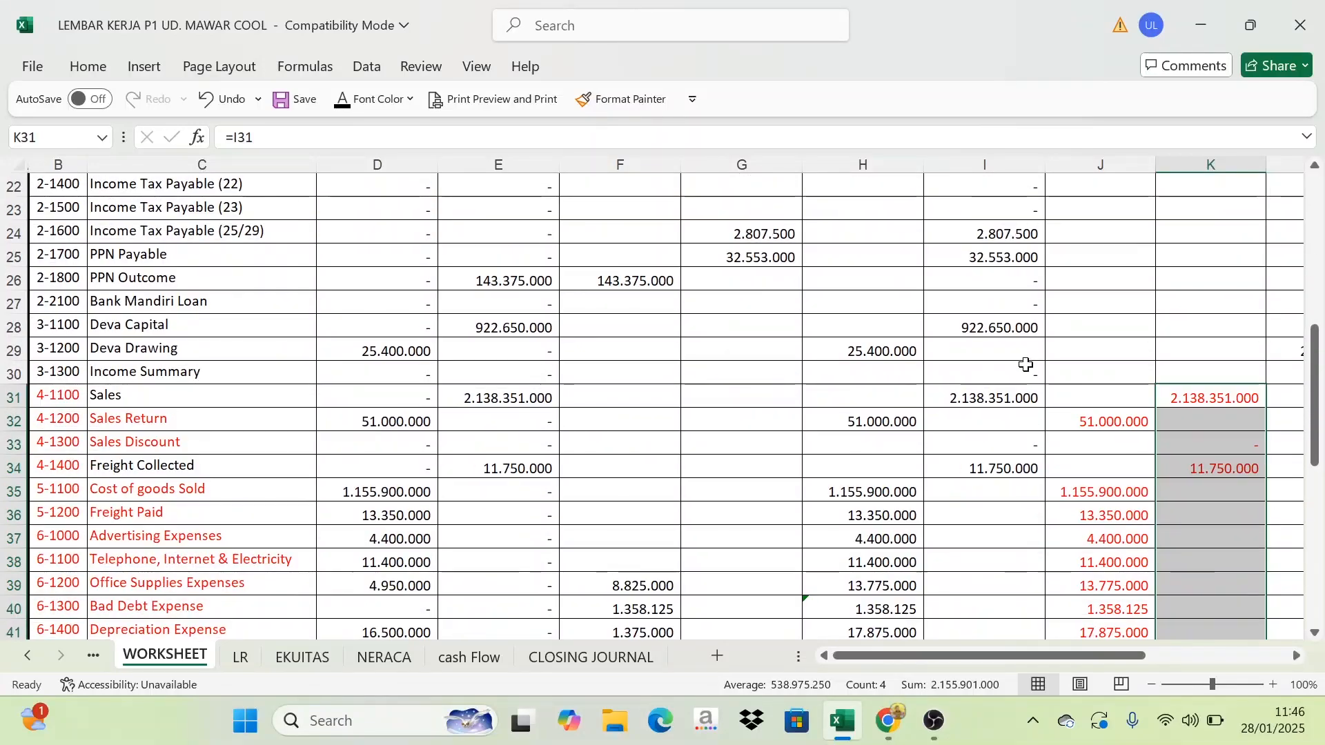
pyautogui.scroll(-3, 1159, 359)
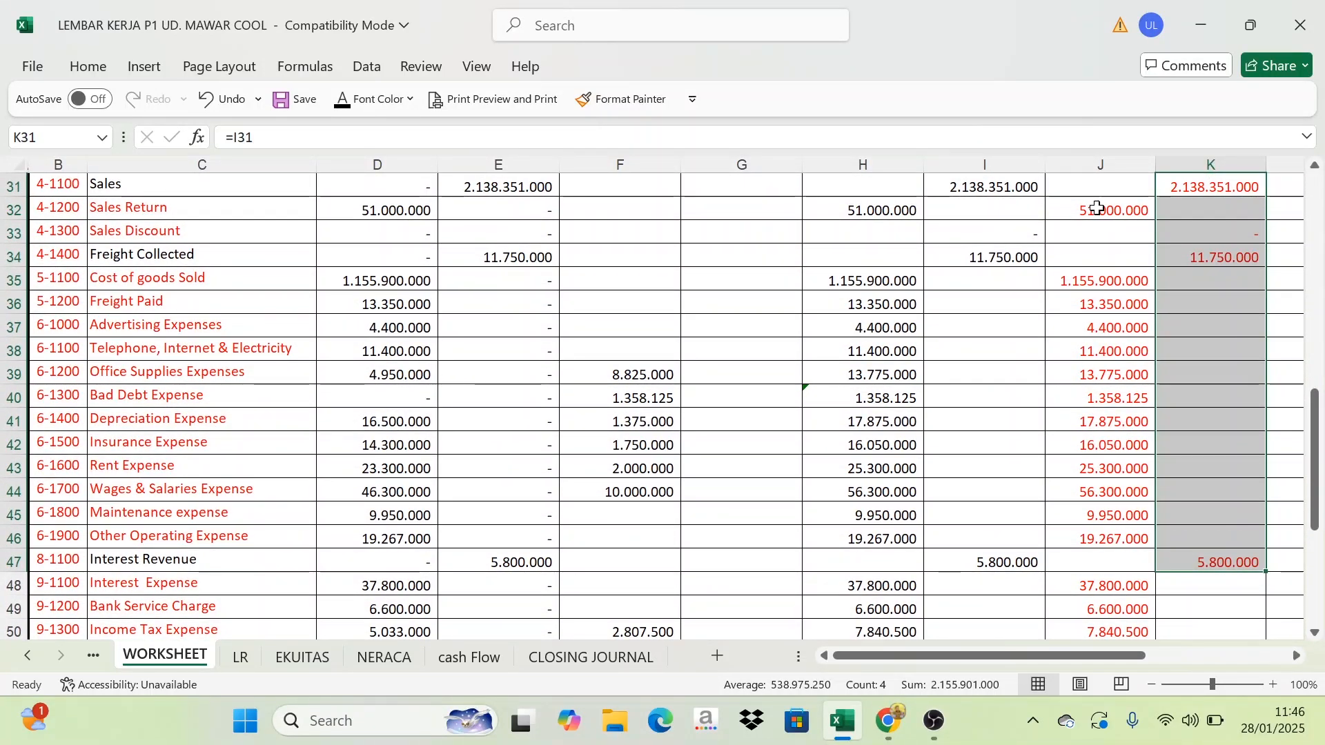
pyautogui.moveTo(1098, 208); pyautogui.dragTo(1109, 276)
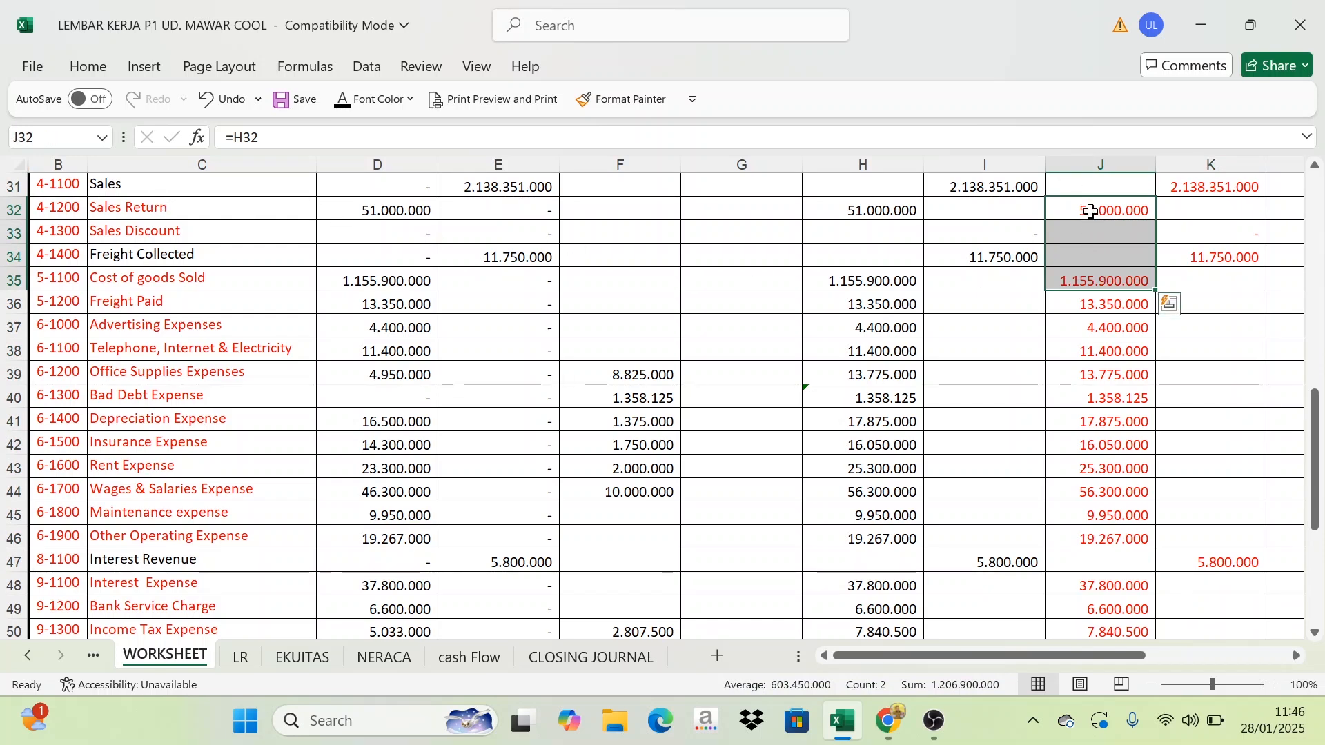
pyautogui.moveTo(1091, 207); pyautogui.dragTo(1104, 521)
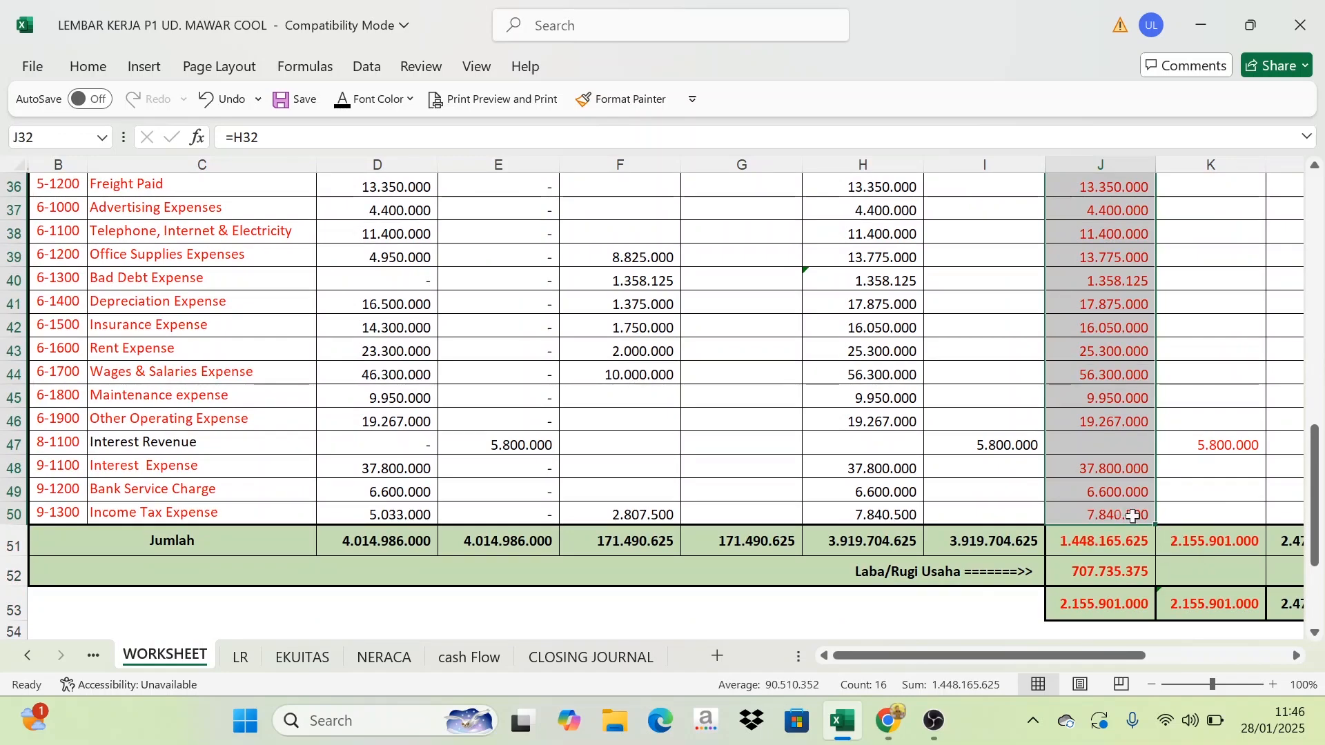
pyautogui.scroll(4, 214, 531)
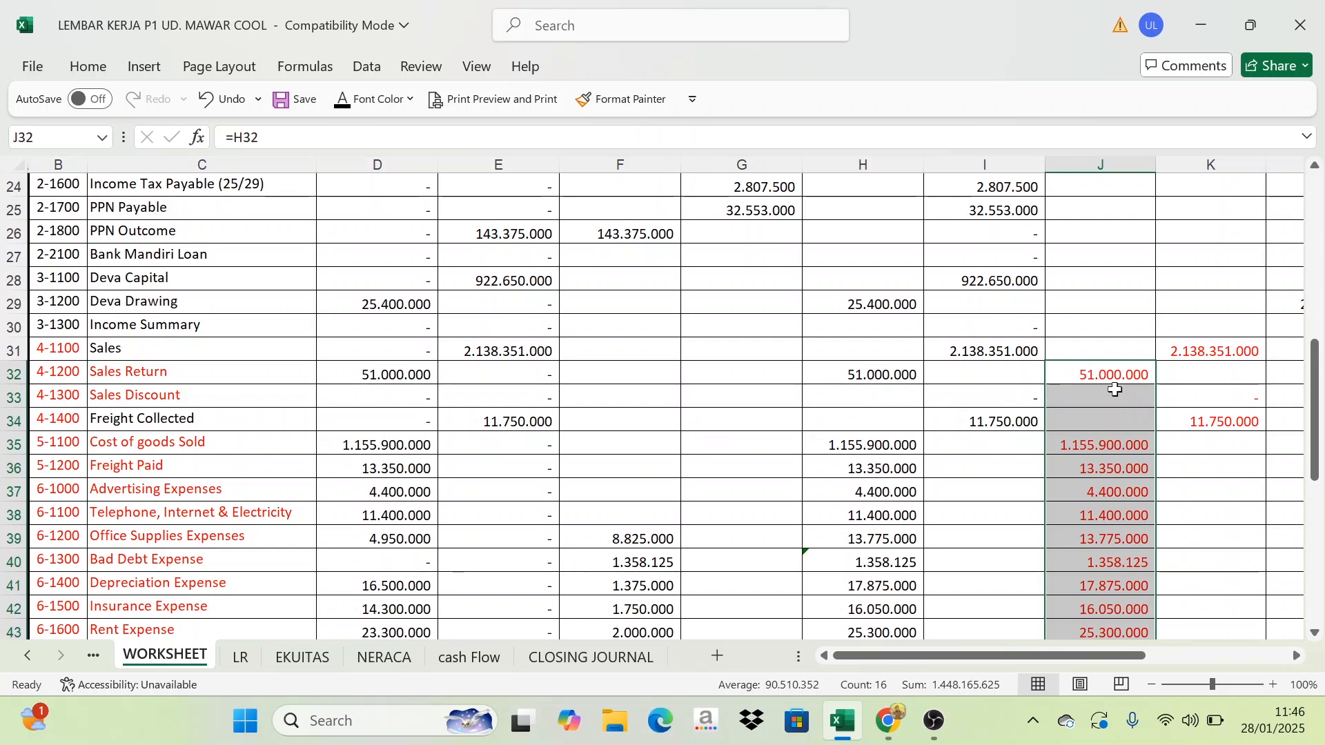
pyautogui.scroll(8, 1089, 267)
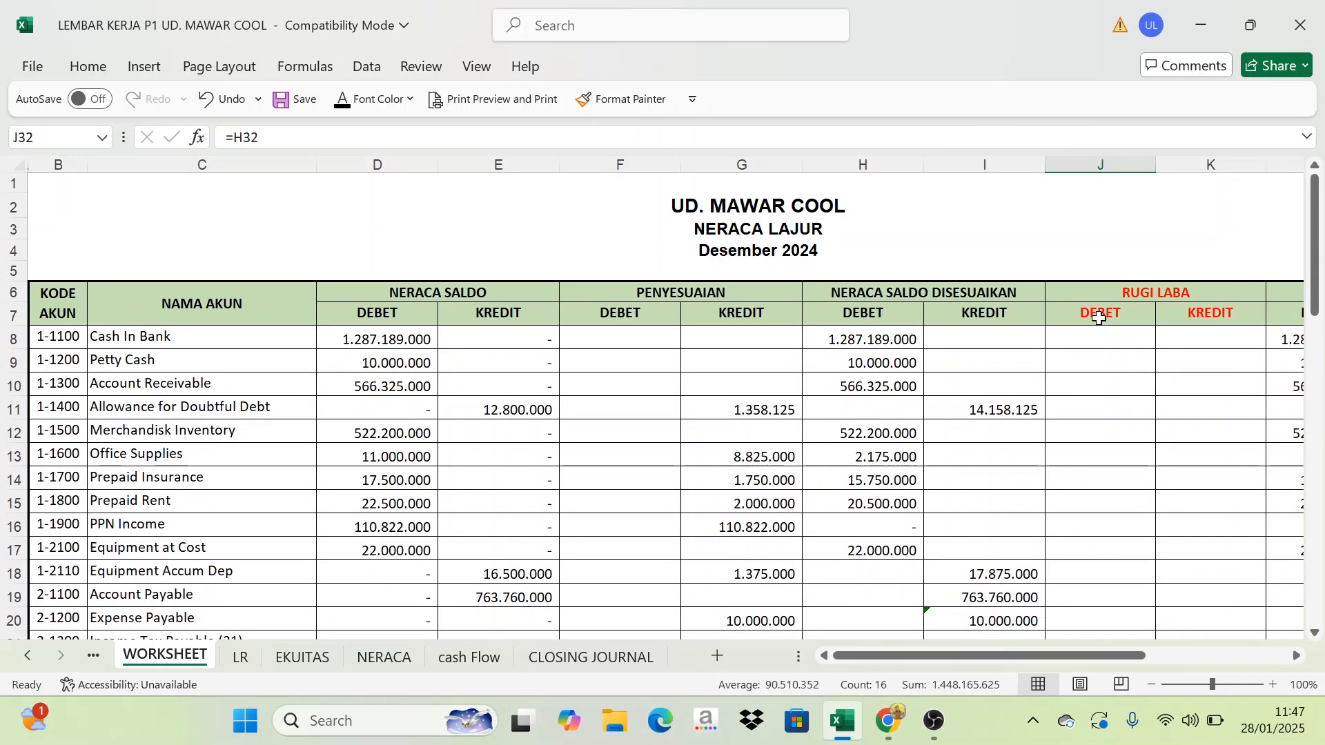
pyautogui.scroll(-9, 1099, 331)
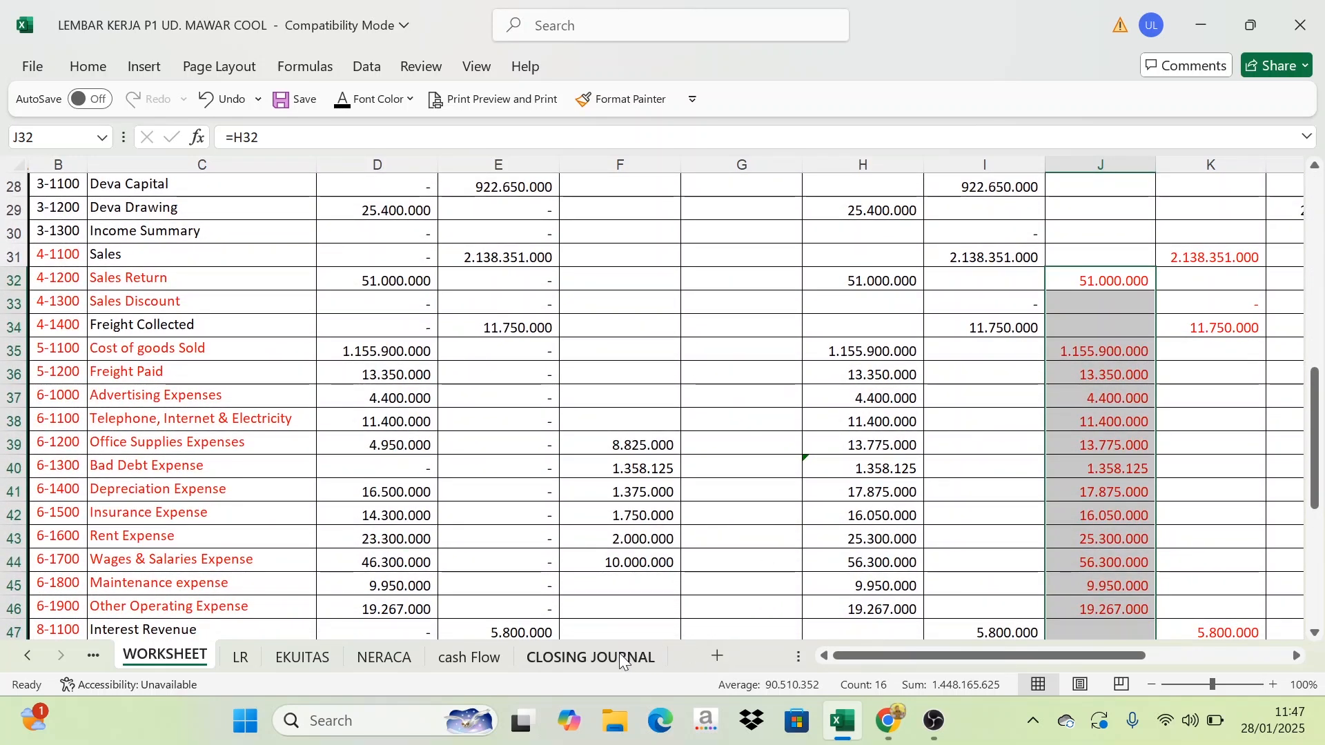
# On the CLOSING JOURNAL sheet, set the font colour of the Income Summary description in D12 to black
pyautogui.click(587, 657)
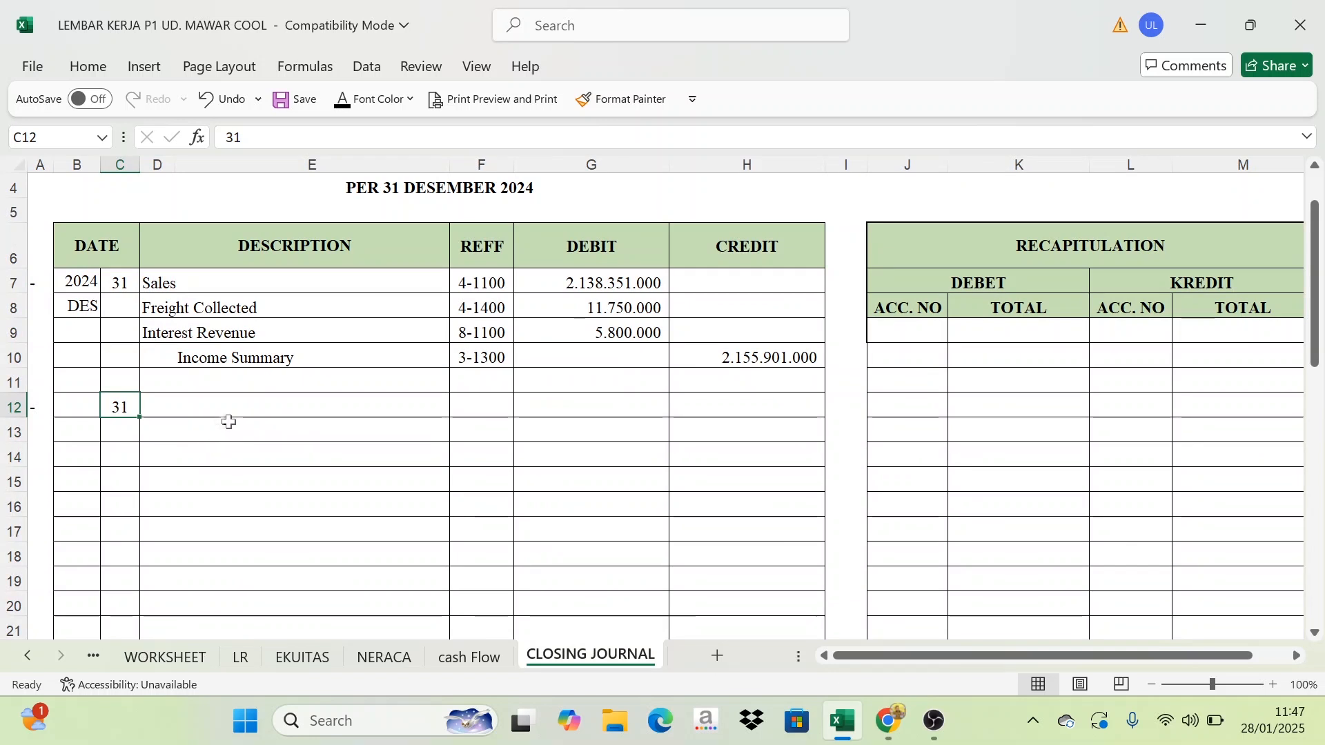
pyautogui.click(159, 406)
pyautogui.click(214, 350)
pyautogui.click(145, 410)
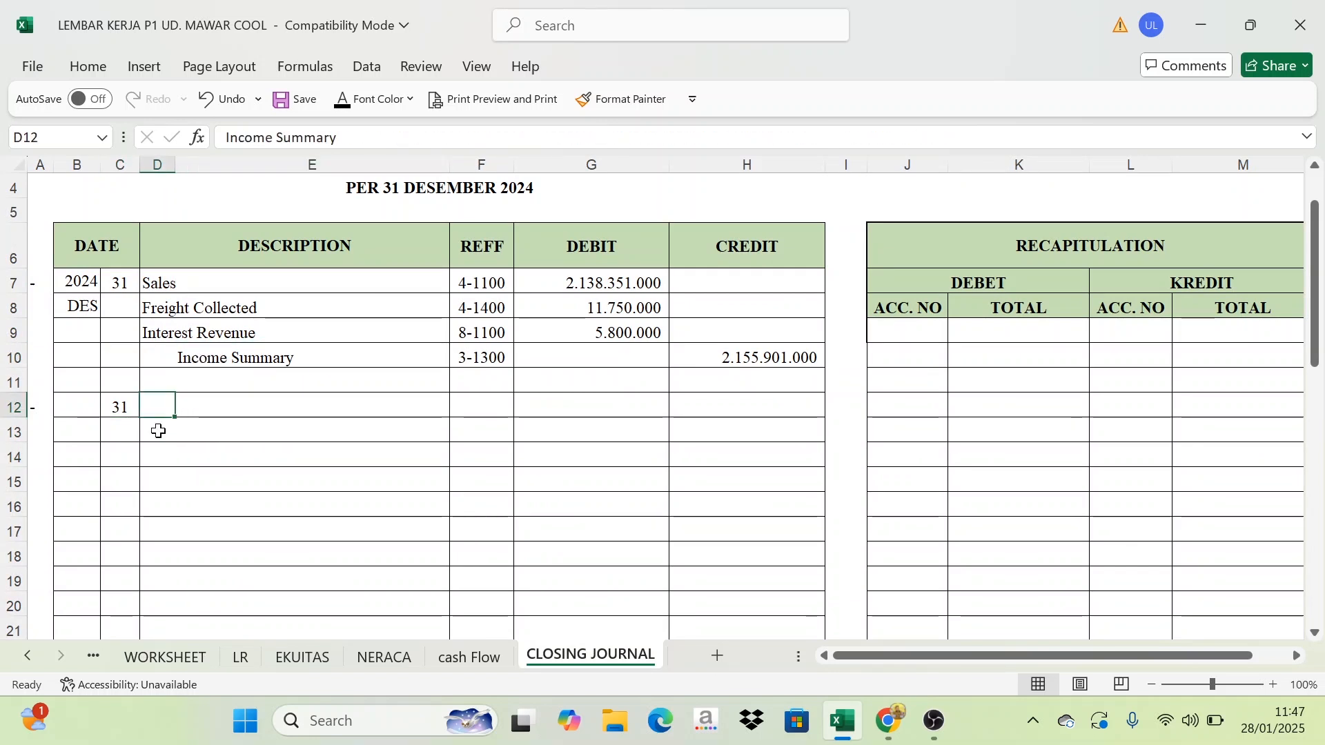
pyautogui.click(376, 100)
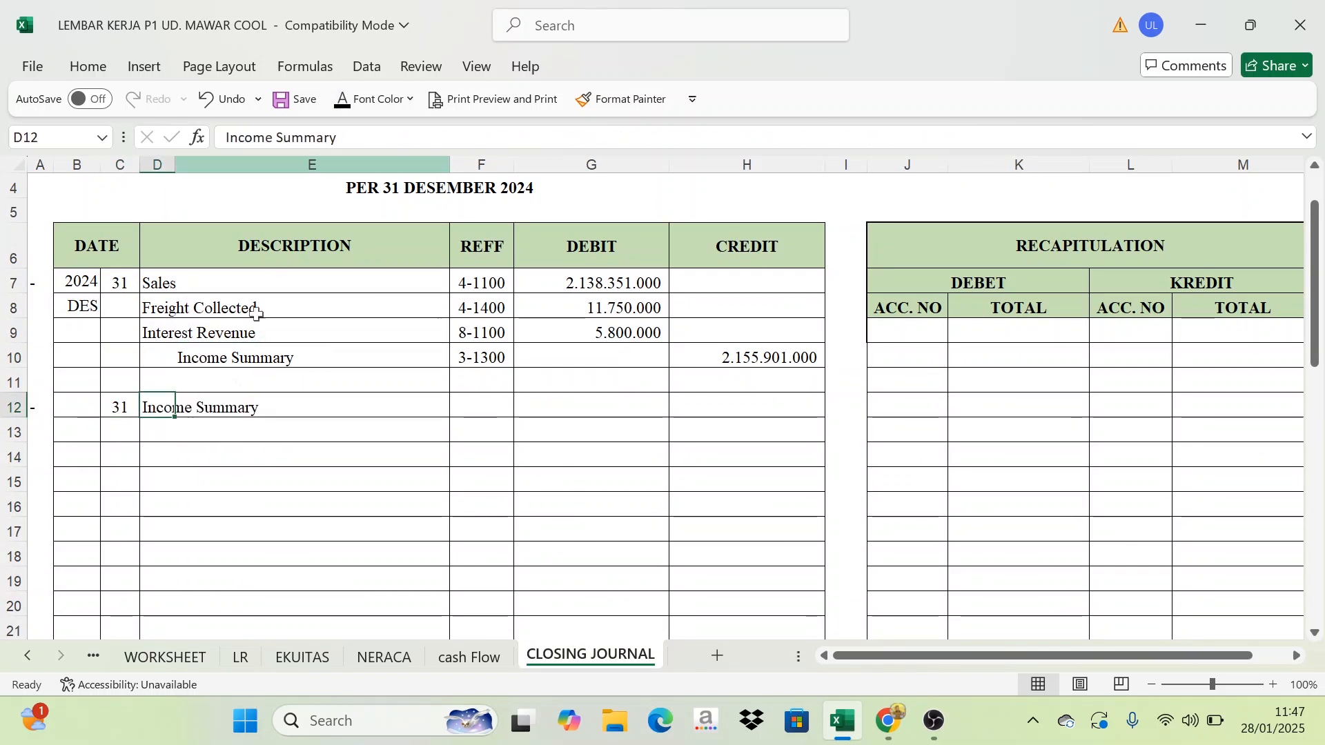
# Check the expense accounts on the WORKSHEET sheet, and set the font colour of the journal's expense account names in E13:E29 to black
pyautogui.click(183, 432)
pyautogui.click(184, 659)
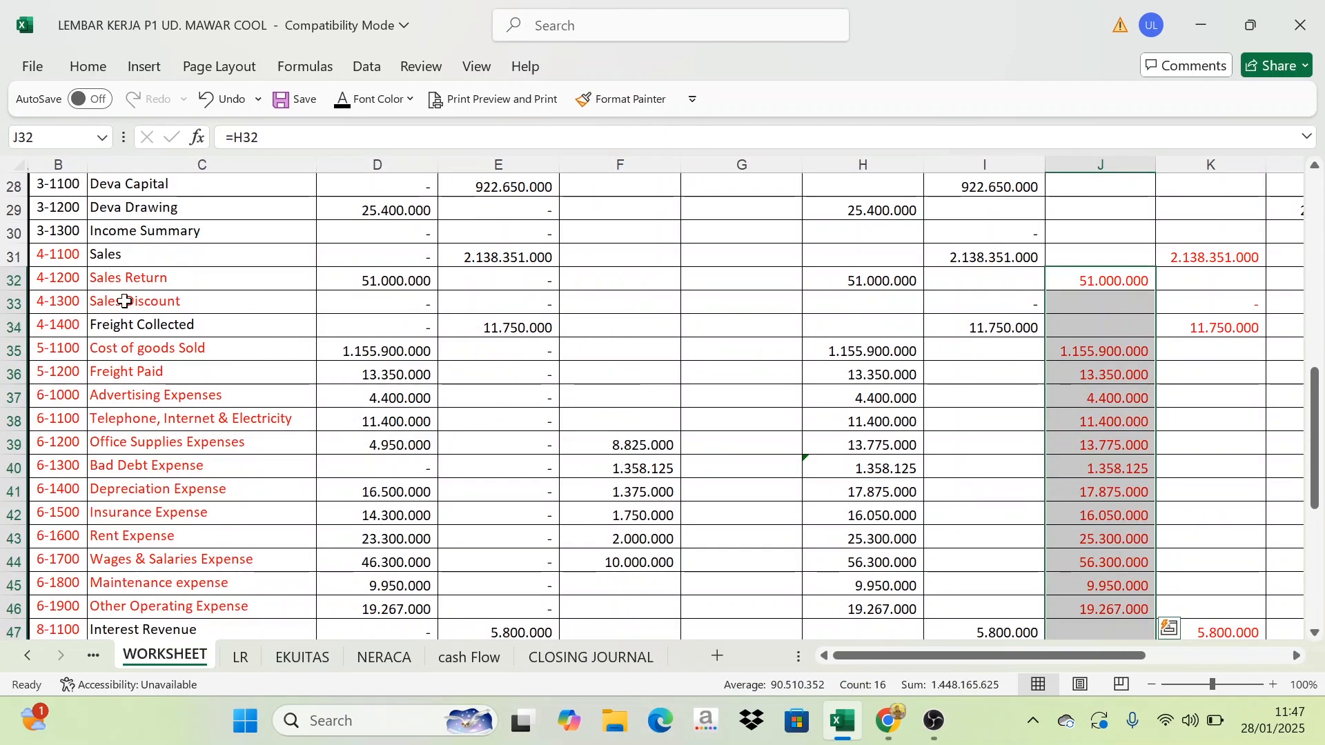
pyautogui.scroll(-4, 114, 347)
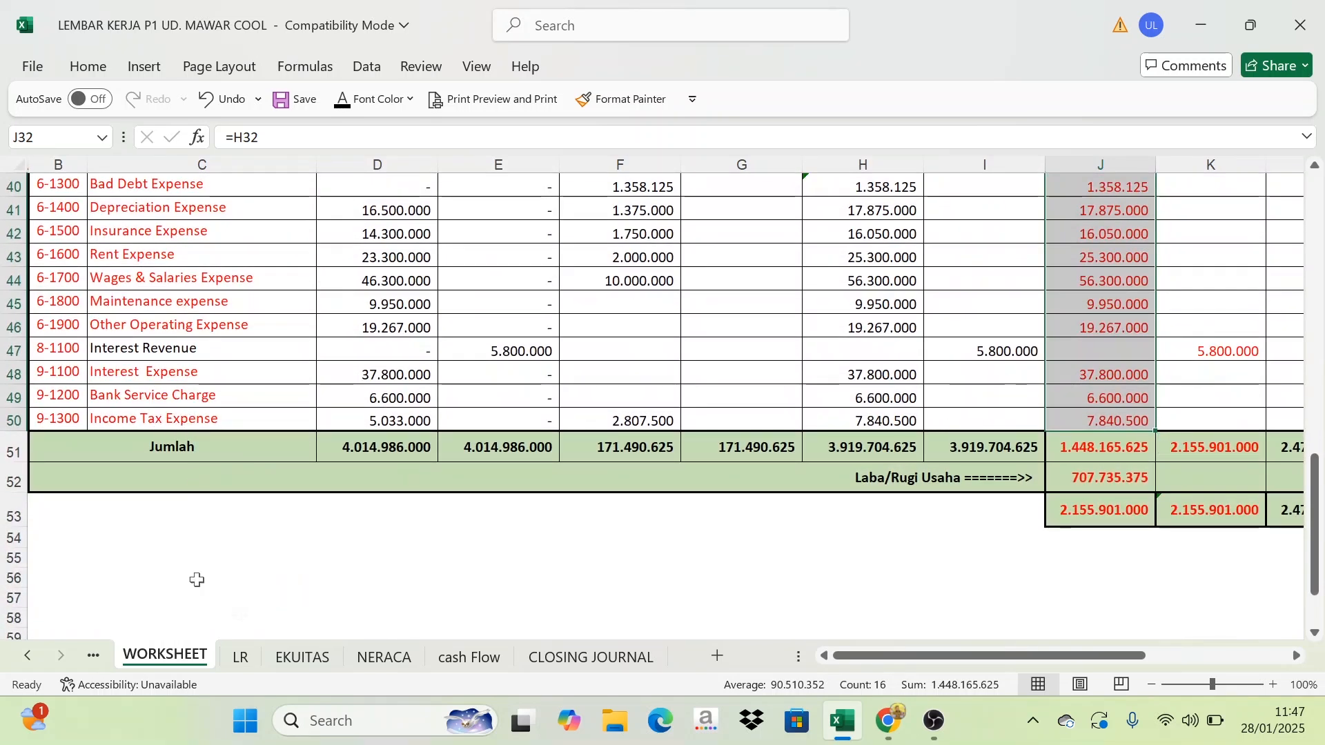
pyautogui.click(593, 656)
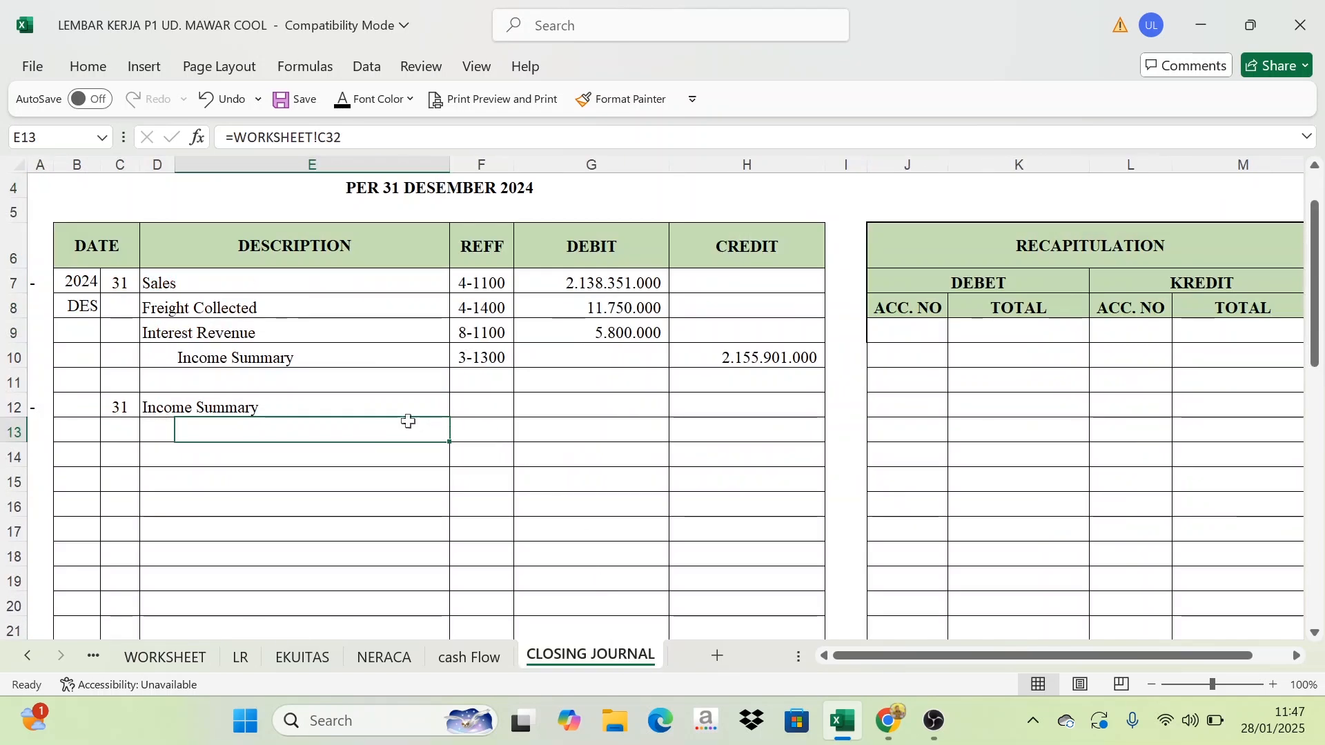
pyautogui.moveTo(230, 452); pyautogui.dragTo(266, 360)
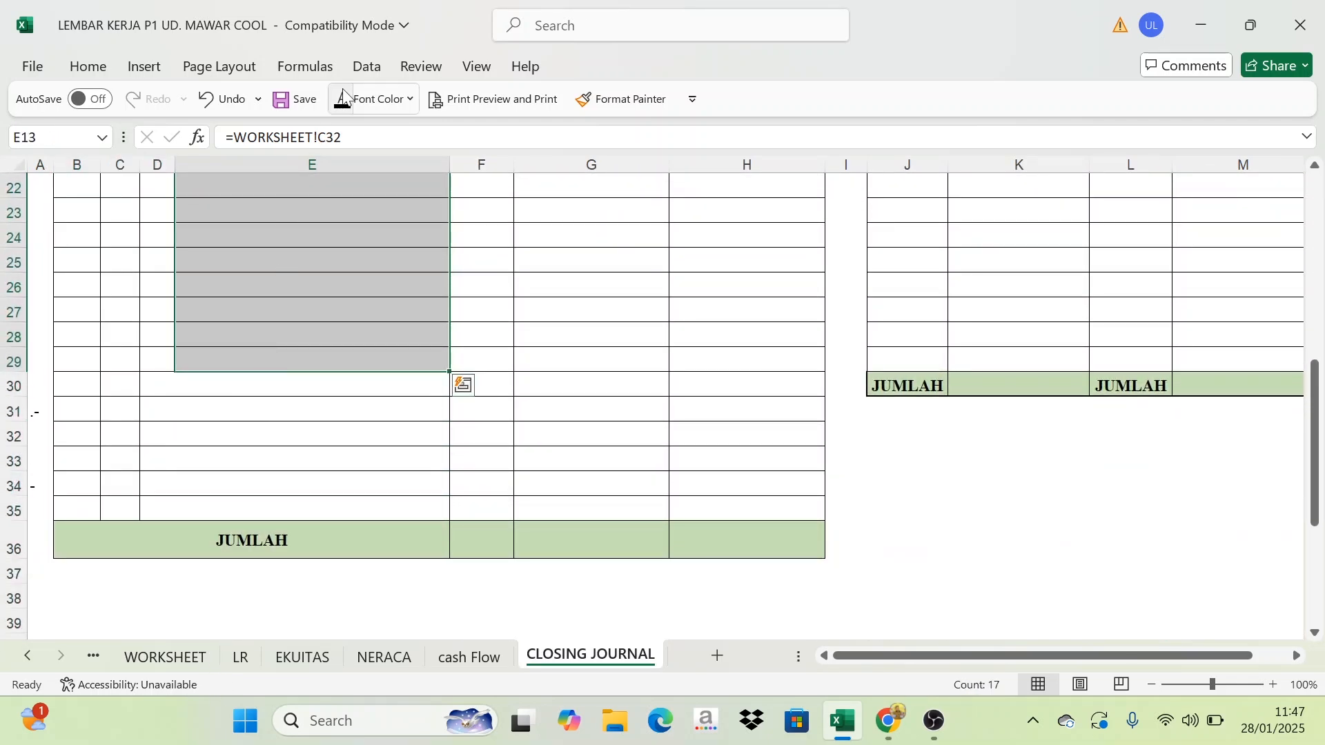
# Set the font colour of the REFF codes in F12:F29, beside Income Summary and the expense accounts, to black
pyautogui.scroll(6, 269, 478)
pyautogui.scroll(-4, 269, 478)
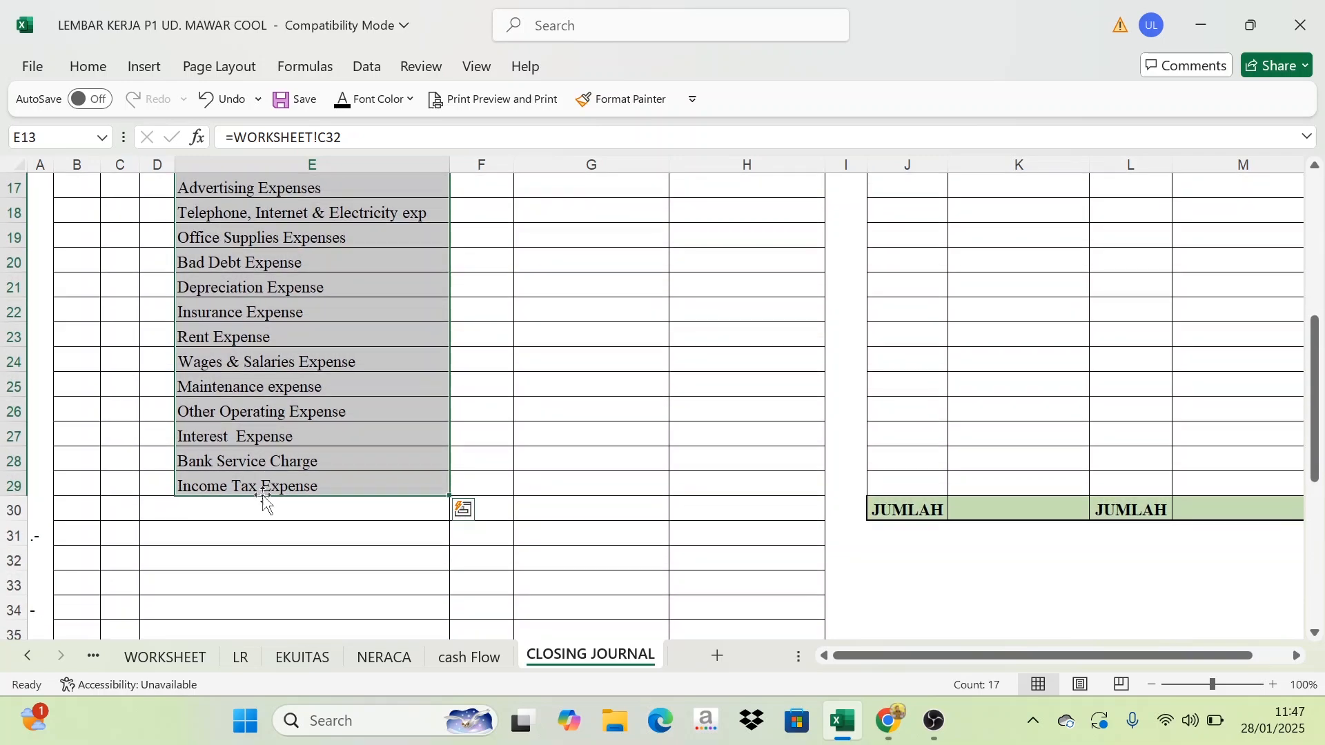
pyautogui.scroll(4, 253, 514)
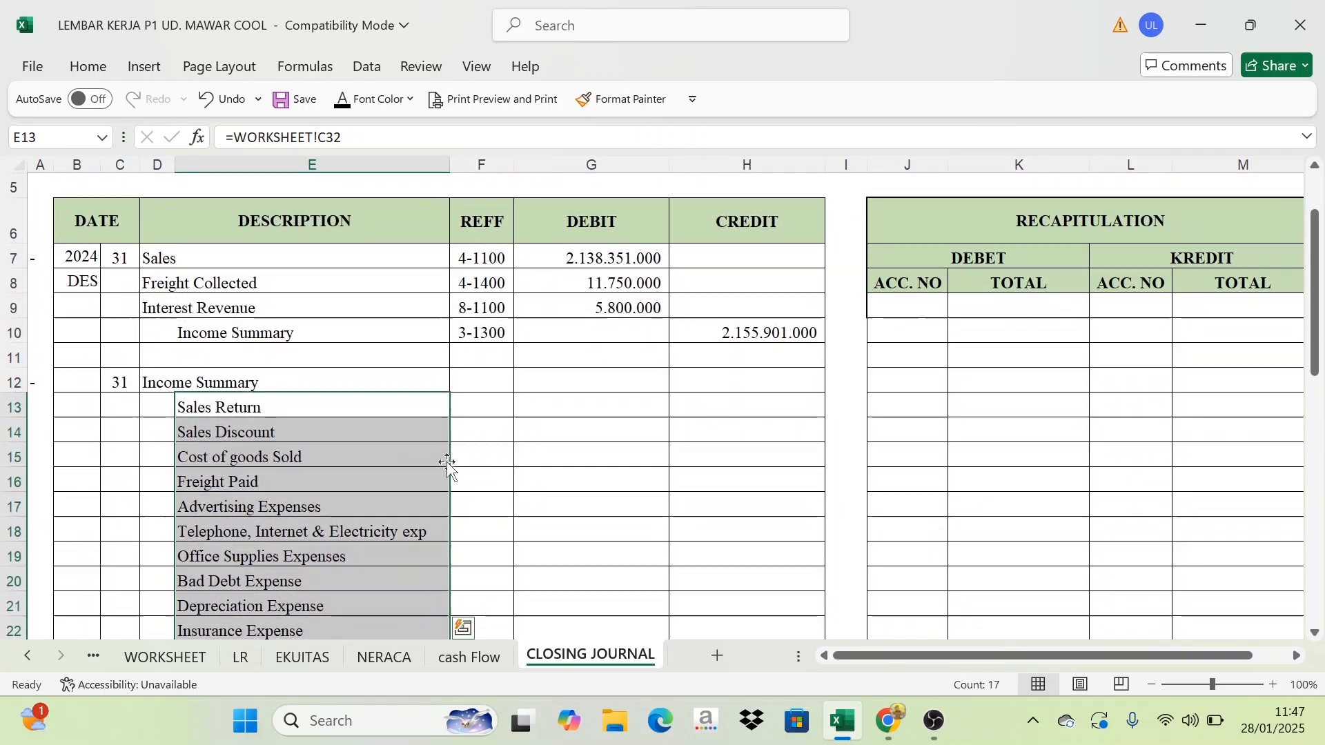
pyautogui.moveTo(478, 387); pyautogui.dragTo(458, 579)
pyautogui.scroll(5, 155, 594)
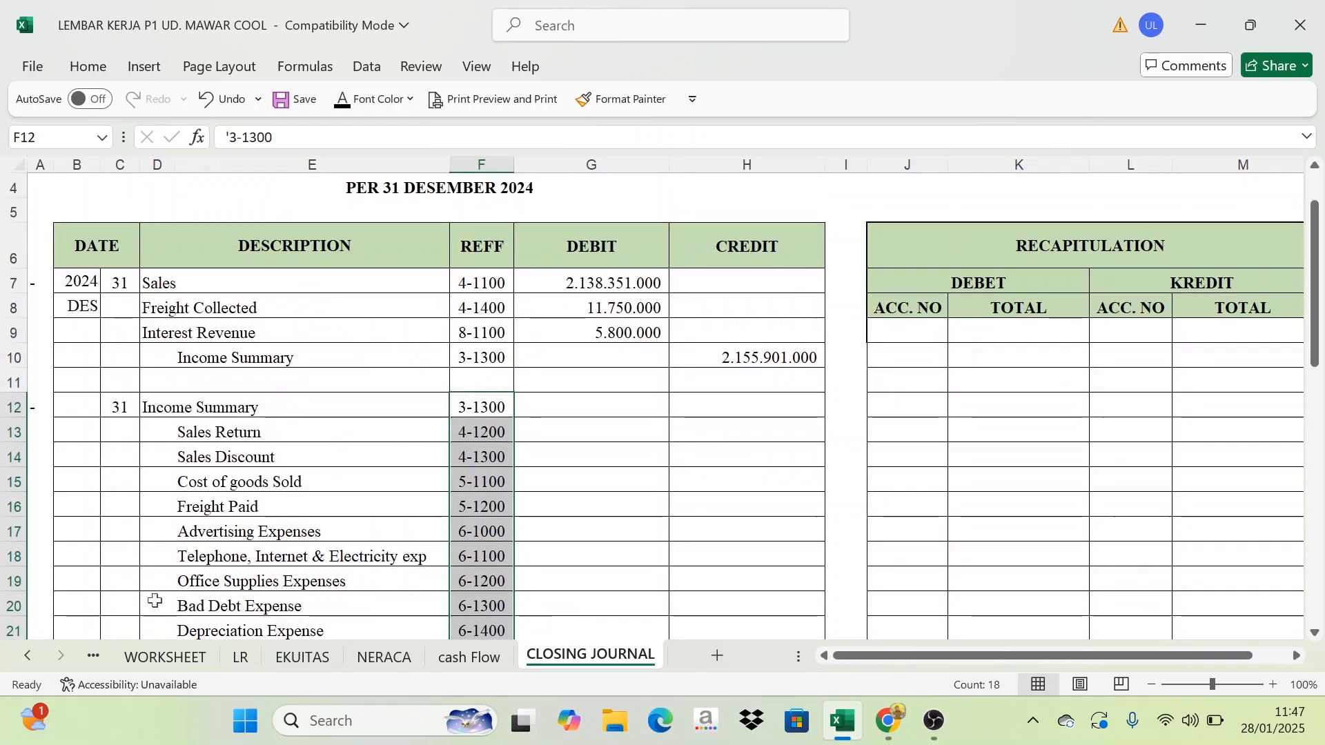
# Check the debit amounts in J32:J50 on the WORKSHEET sheet, and set the font colour of the journal's expense credits in H13:H29 to black
pyautogui.click(145, 659)
pyautogui.scroll(5, 1041, 364)
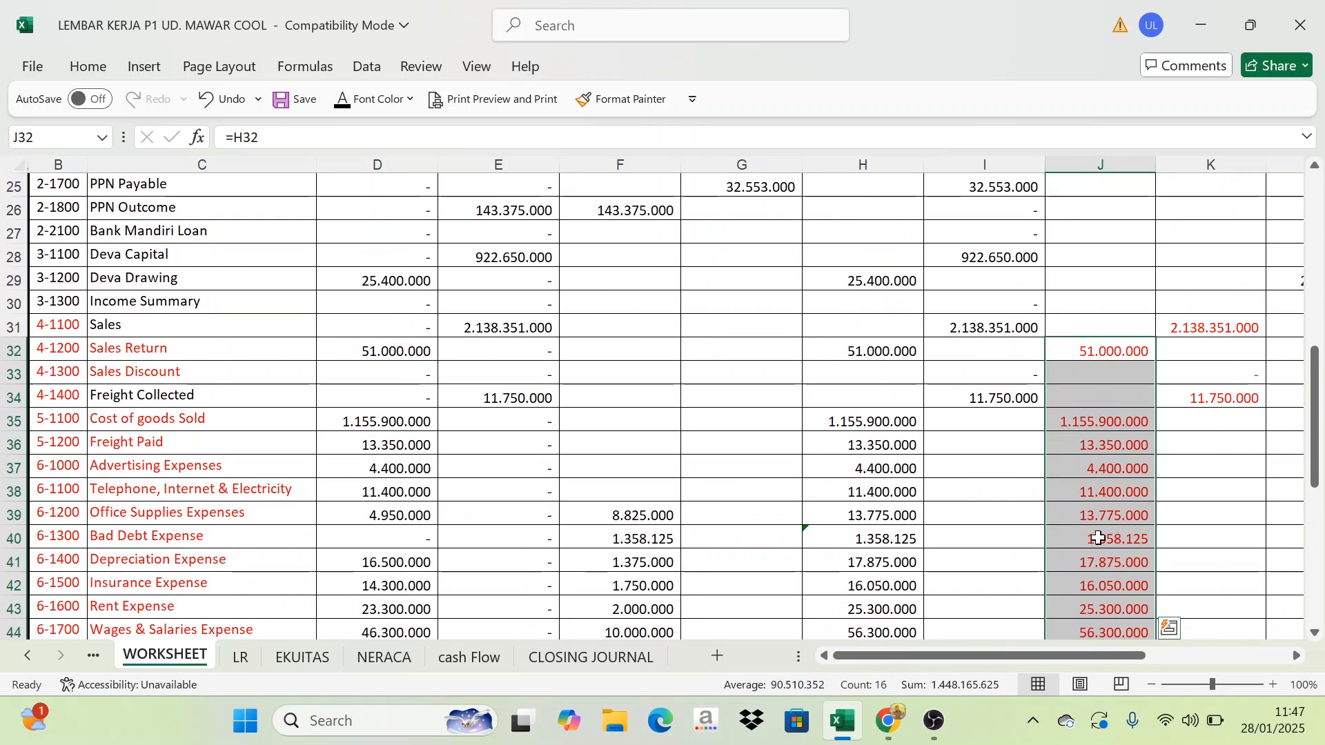
pyautogui.scroll(-4, 1097, 542)
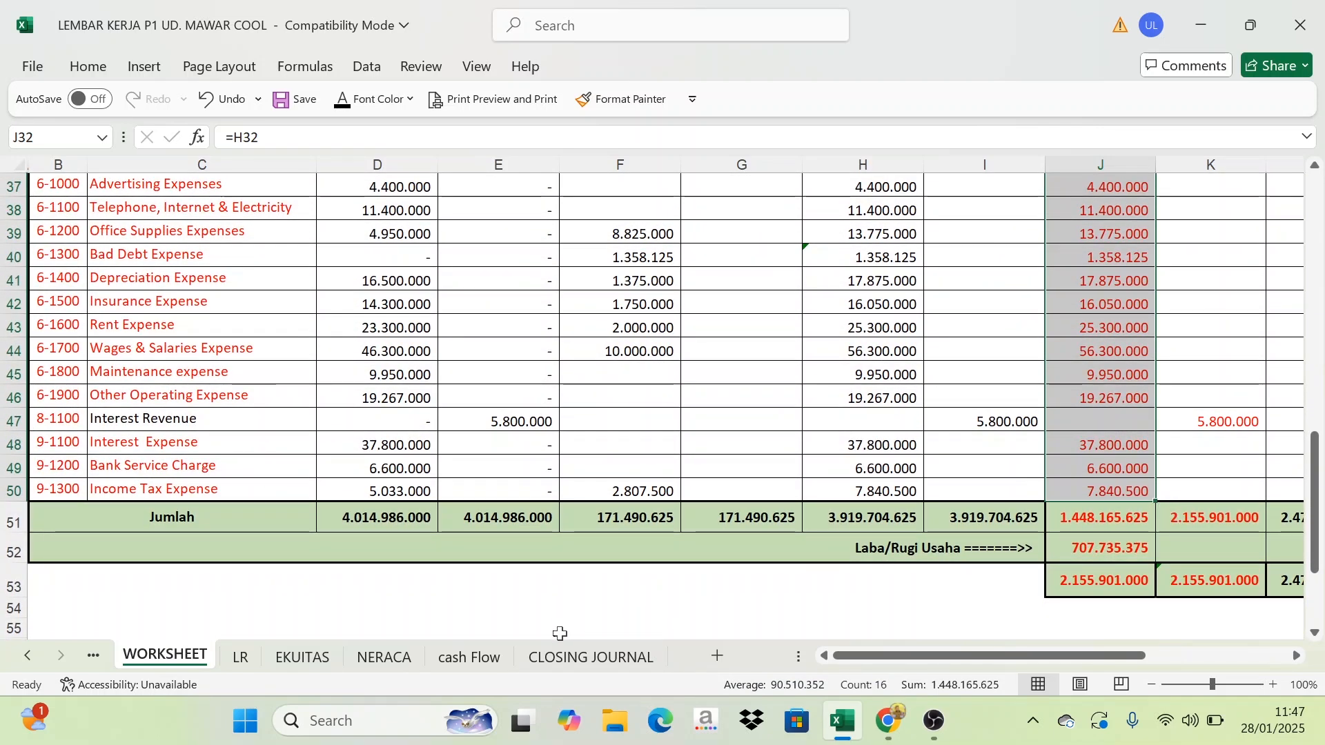
pyautogui.click(562, 660)
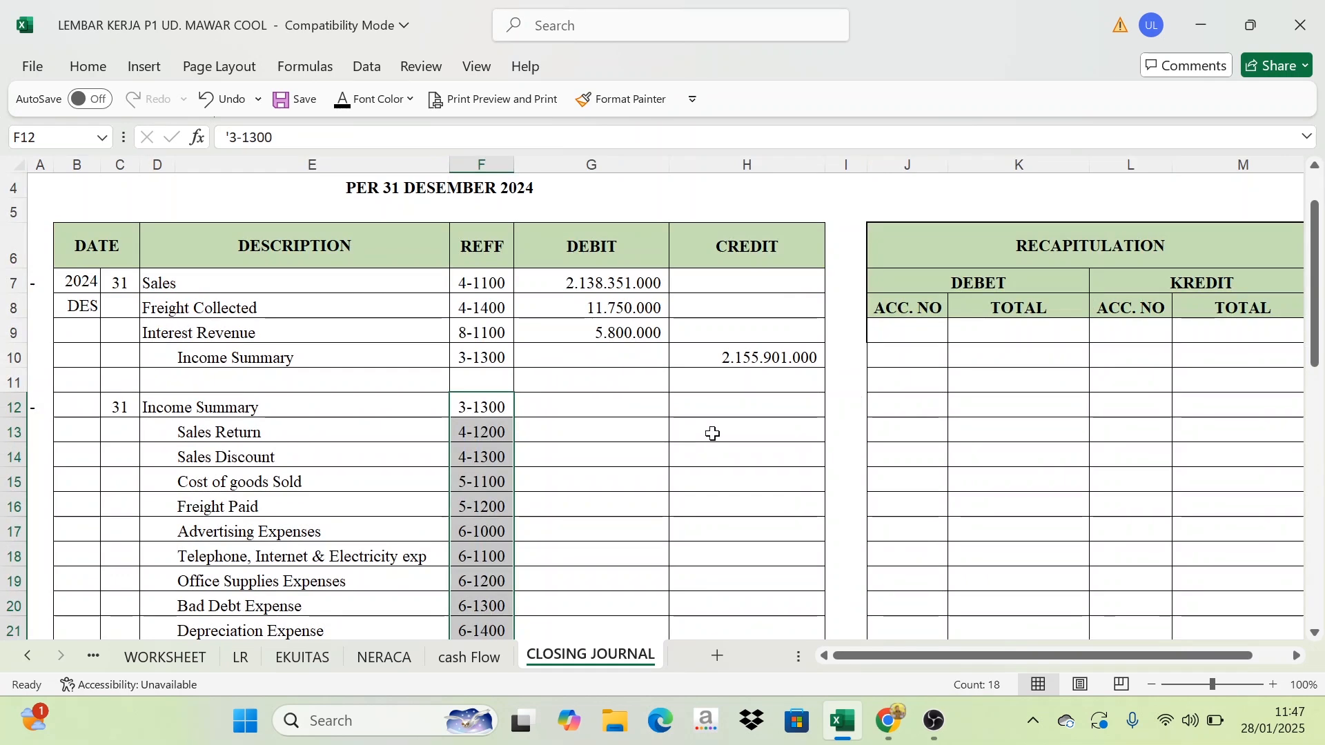
pyautogui.moveTo(727, 433); pyautogui.dragTo(736, 587)
pyautogui.click(343, 104)
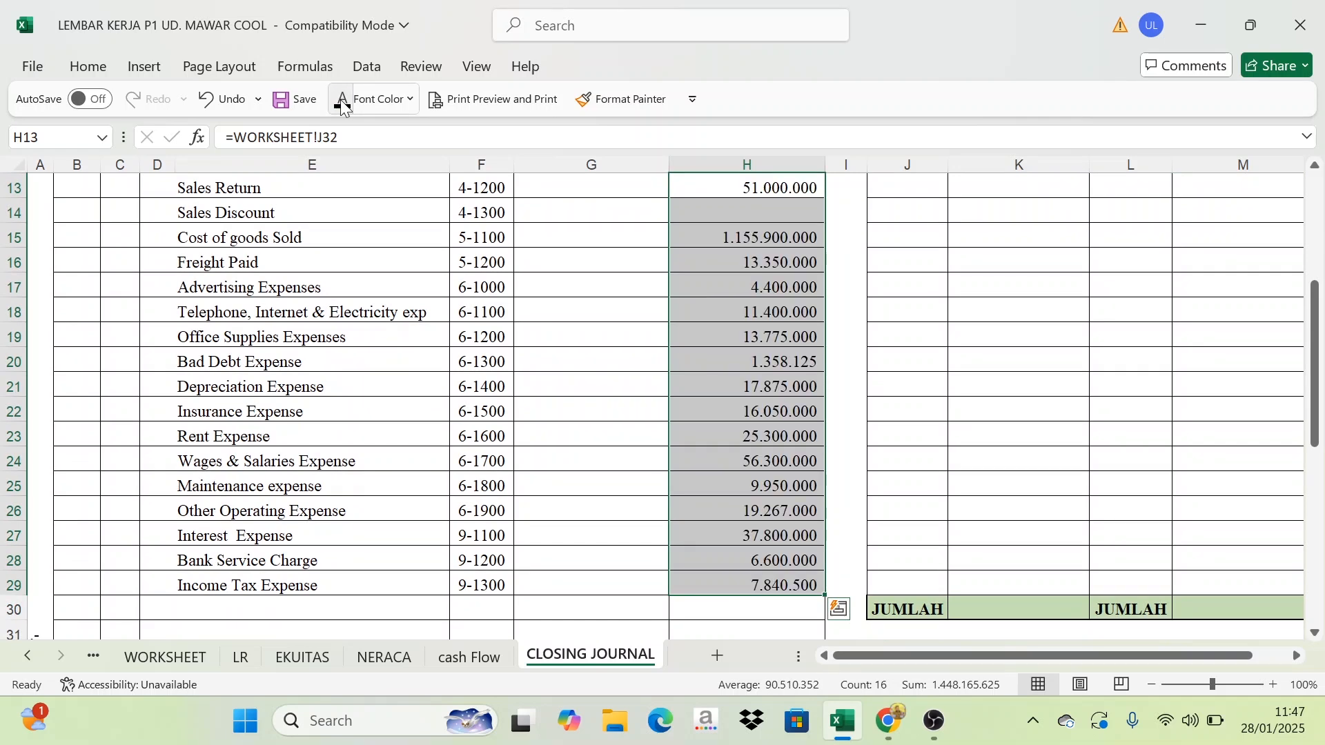
# Set the font colour of the Income Summary debit in G12, the formula =SUM(H13:H29), to black
pyautogui.scroll(4, 588, 436)
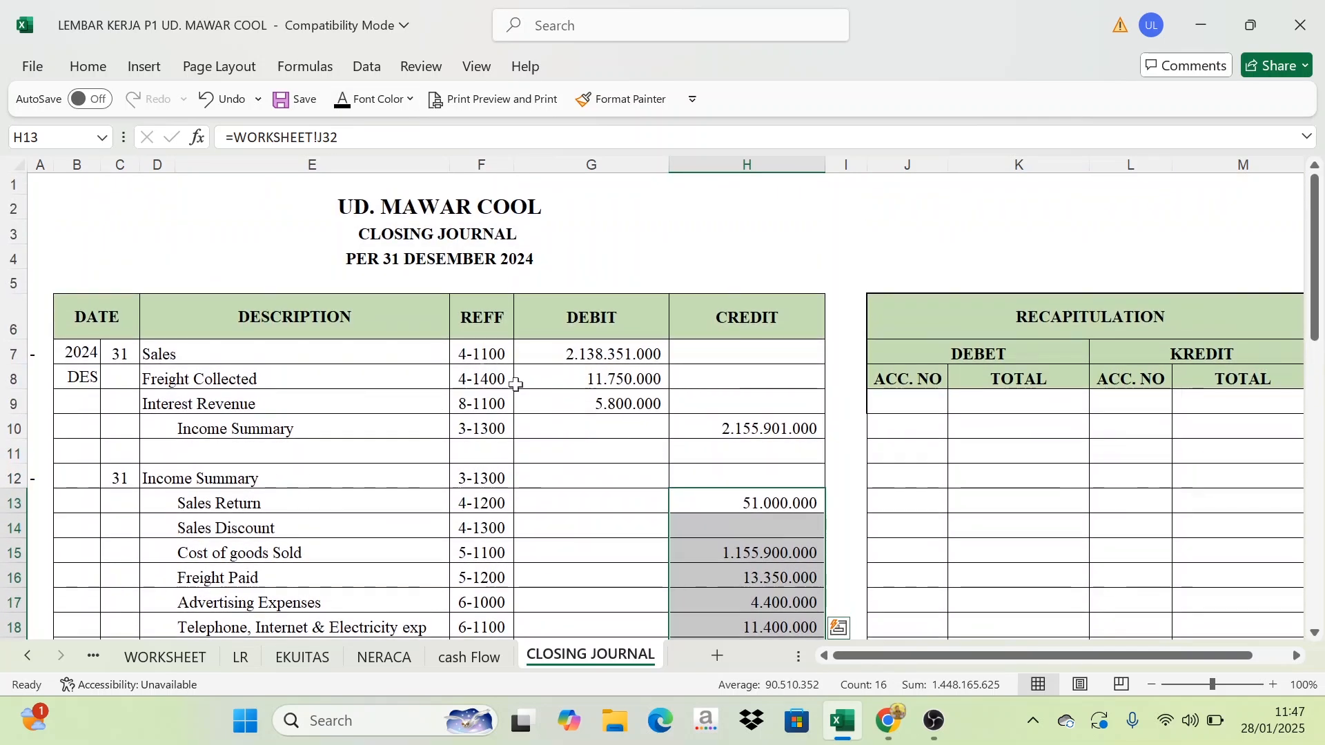
pyautogui.scroll(-2, 625, 478)
pyautogui.click(621, 483)
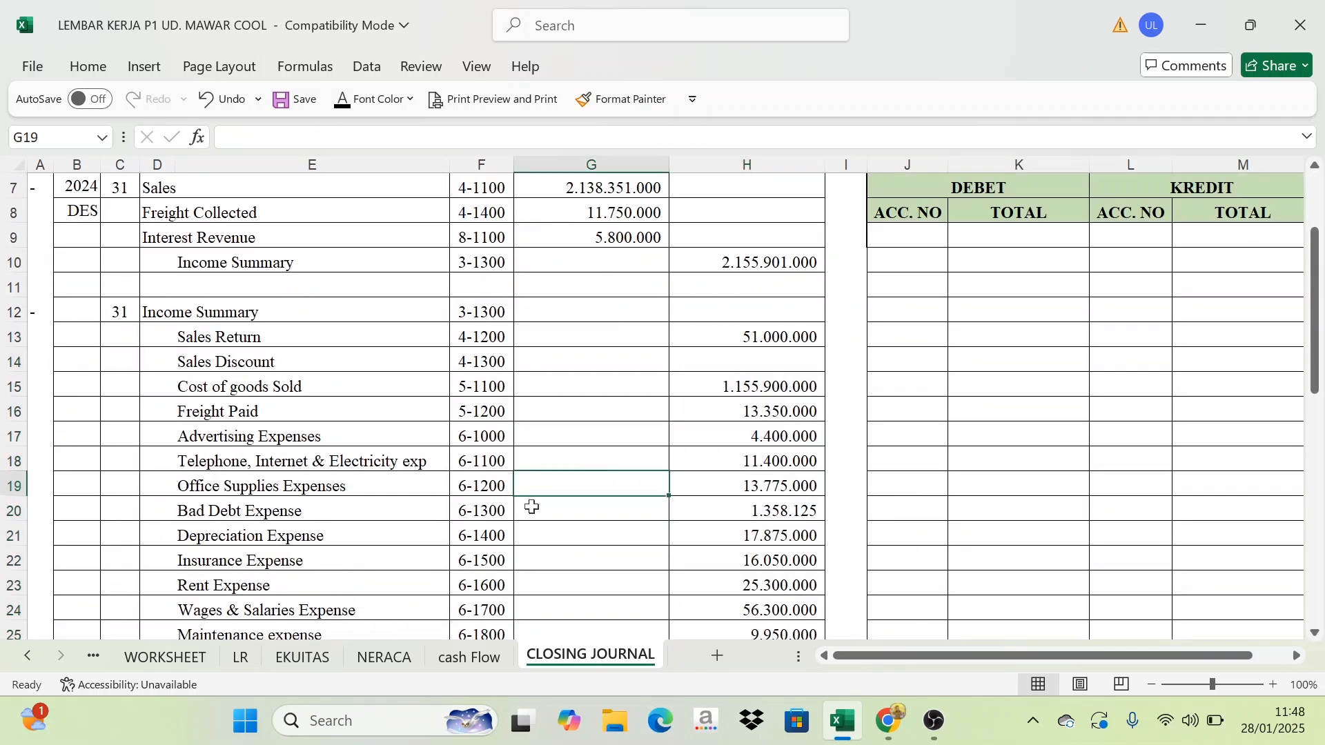
pyautogui.moveTo(738, 334); pyautogui.dragTo(763, 562)
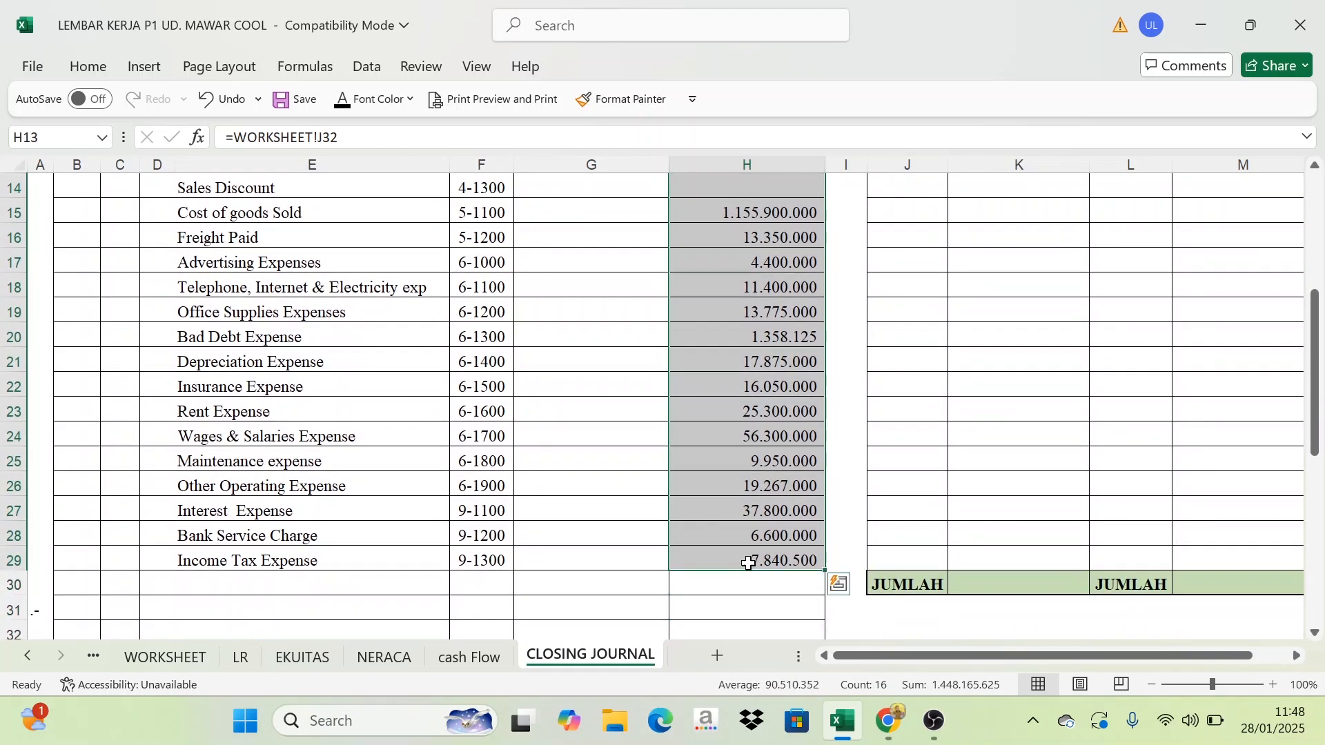
pyautogui.scroll(5, 745, 556)
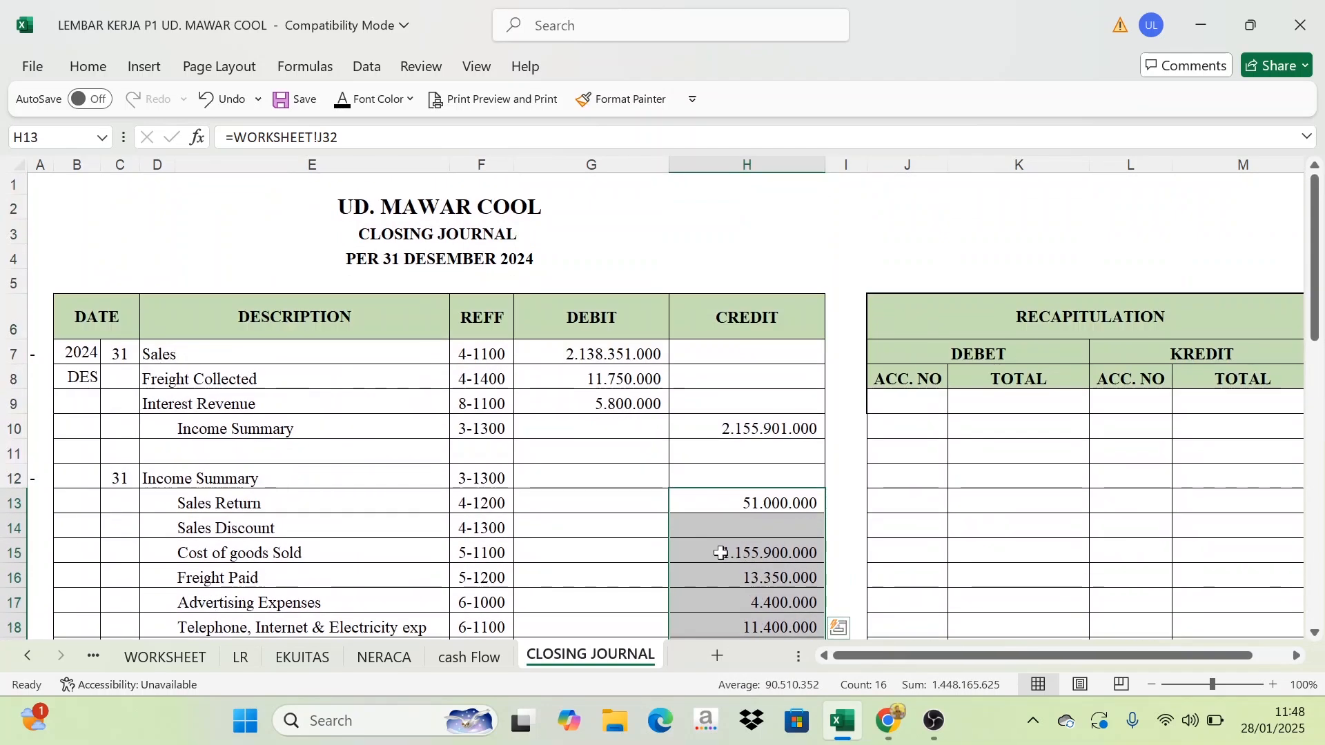
pyautogui.click(589, 475)
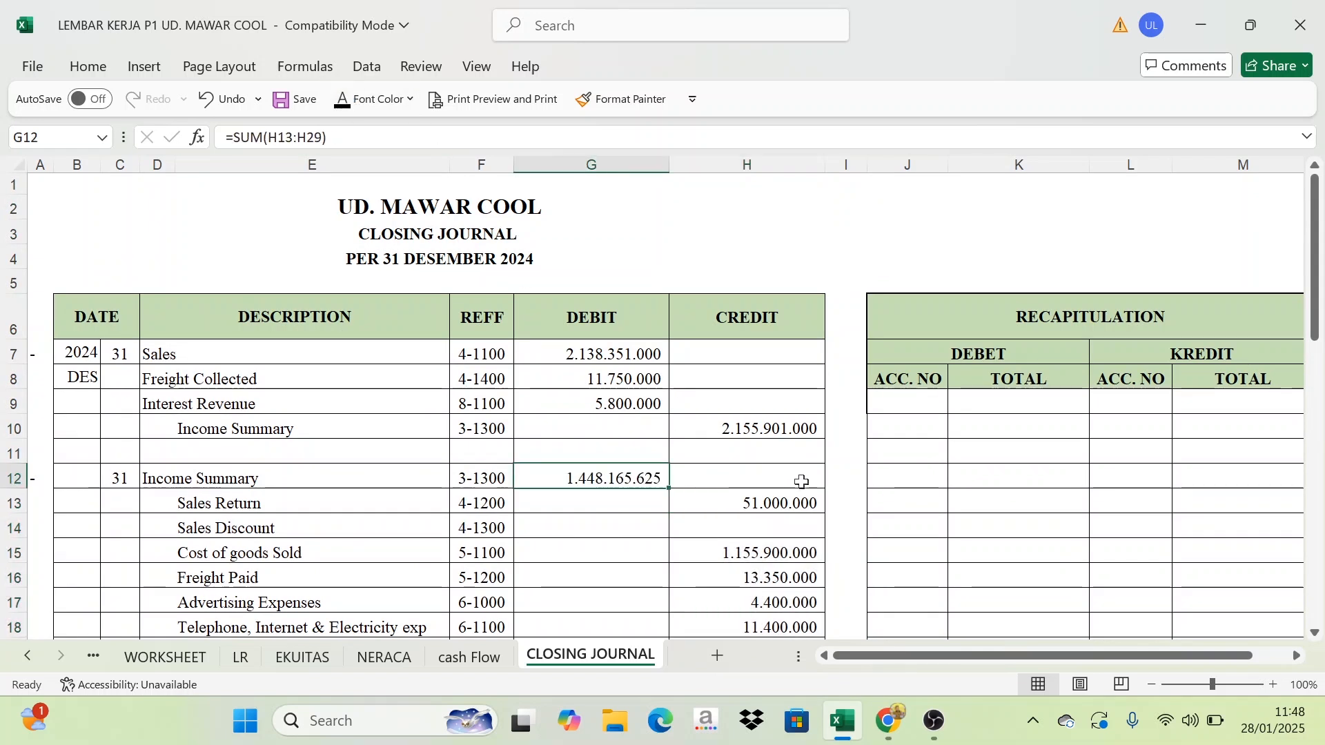
# Review the closed revenue accounts in D7:D9 and the closed expense accounts from E13 down in the closing journal
pyautogui.click(760, 530)
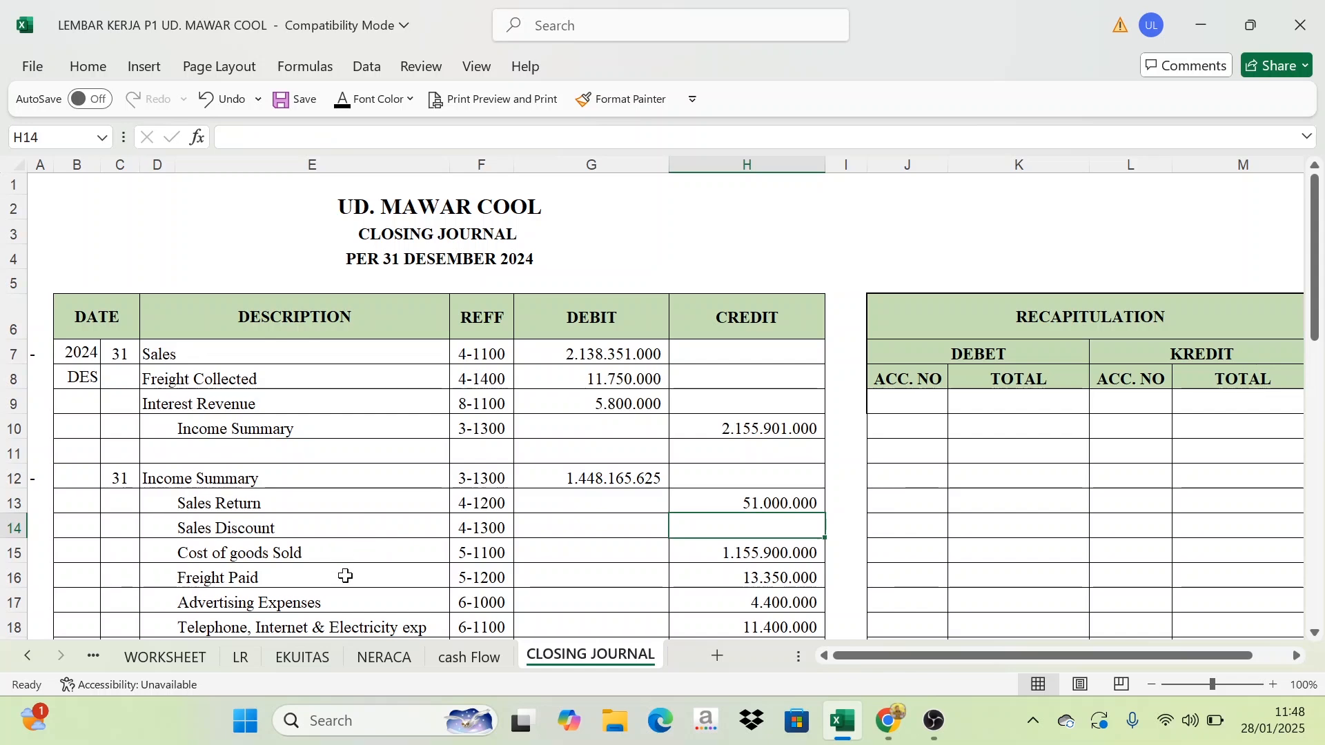
pyautogui.scroll(-2, 333, 585)
pyautogui.scroll(-3, 328, 588)
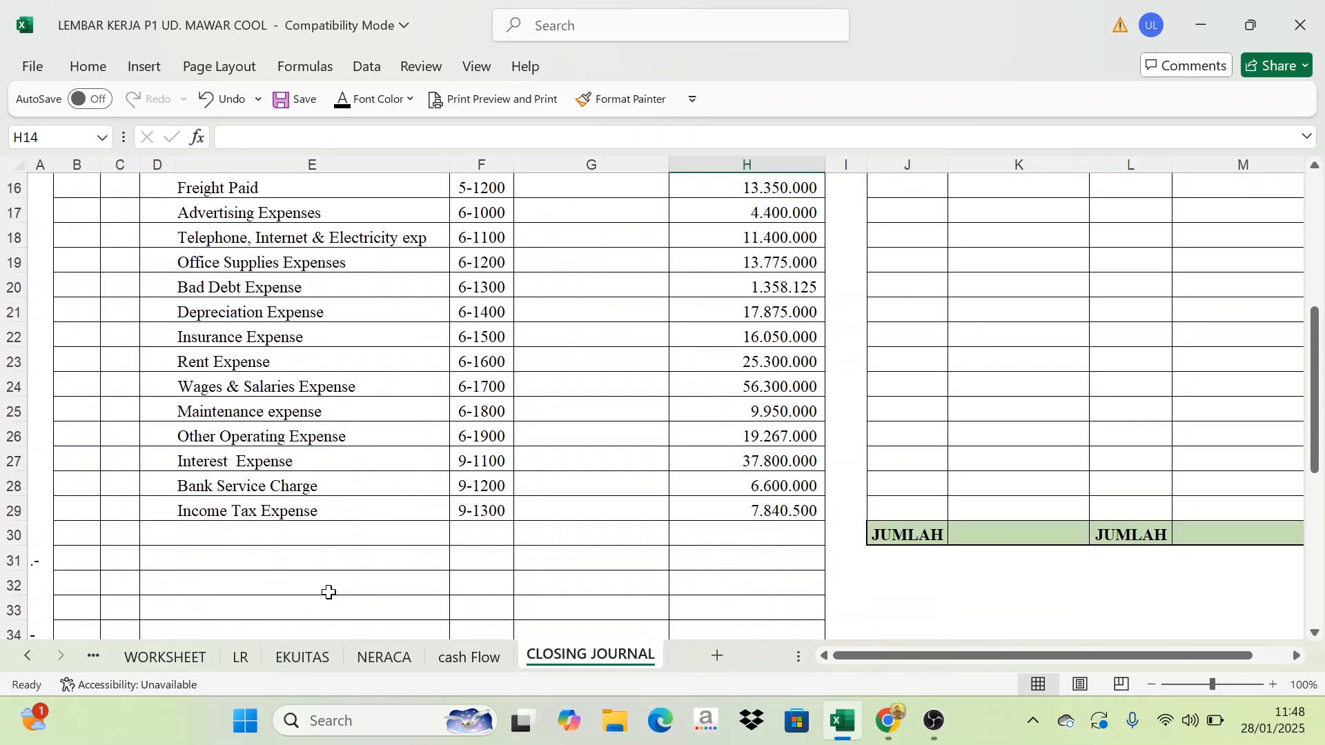
pyautogui.scroll(4, 329, 588)
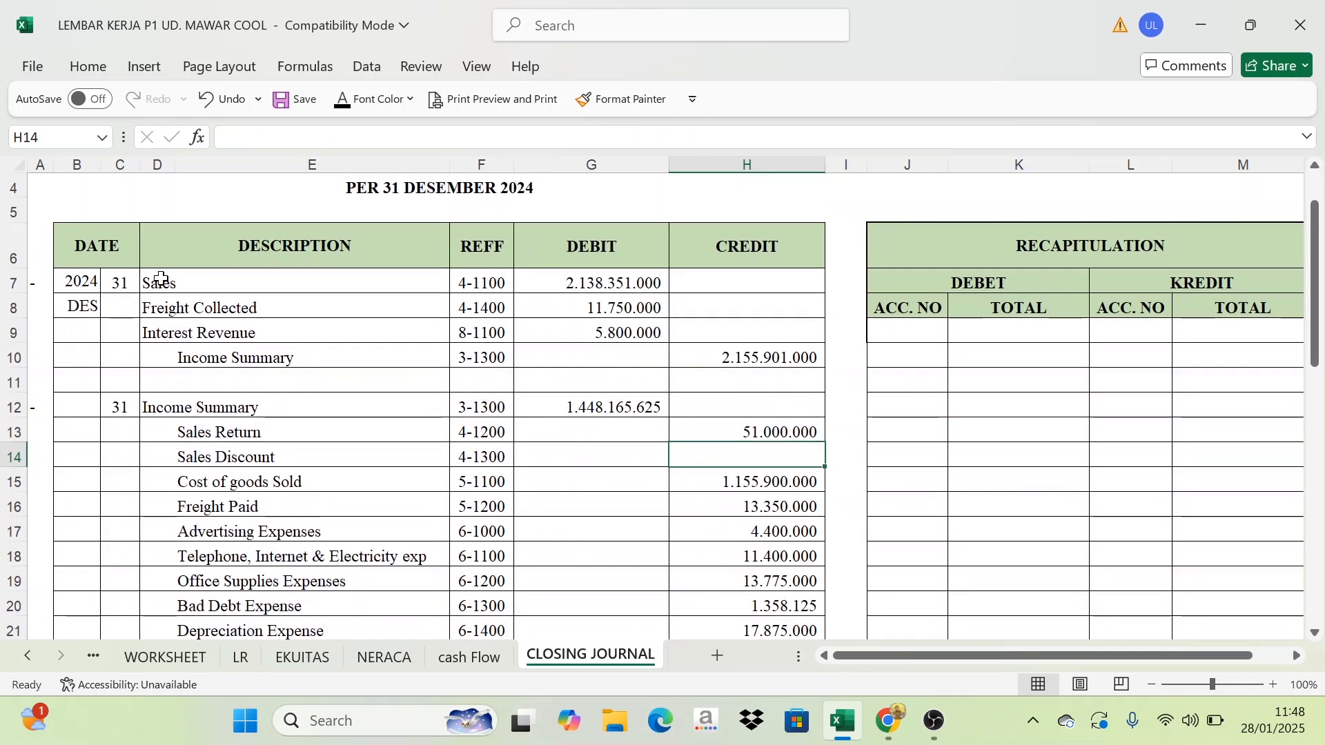
pyautogui.moveTo(162, 282); pyautogui.dragTo(169, 333)
pyautogui.scroll(-1, 210, 392)
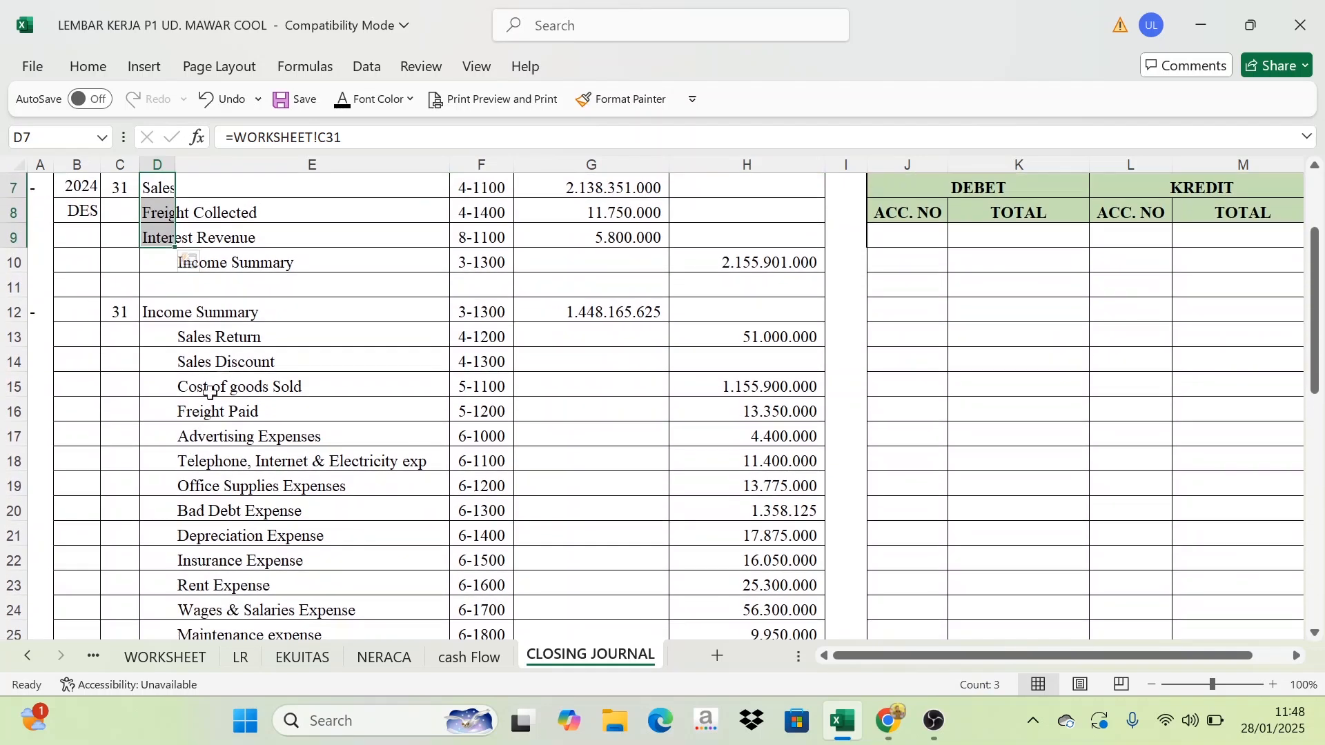
pyautogui.moveTo(250, 335); pyautogui.dragTo(290, 610)
# On the WORKSHEET sheet, examine the revenue amounts from K31 down and the expense amounts from J32 down
pyautogui.click(165, 657)
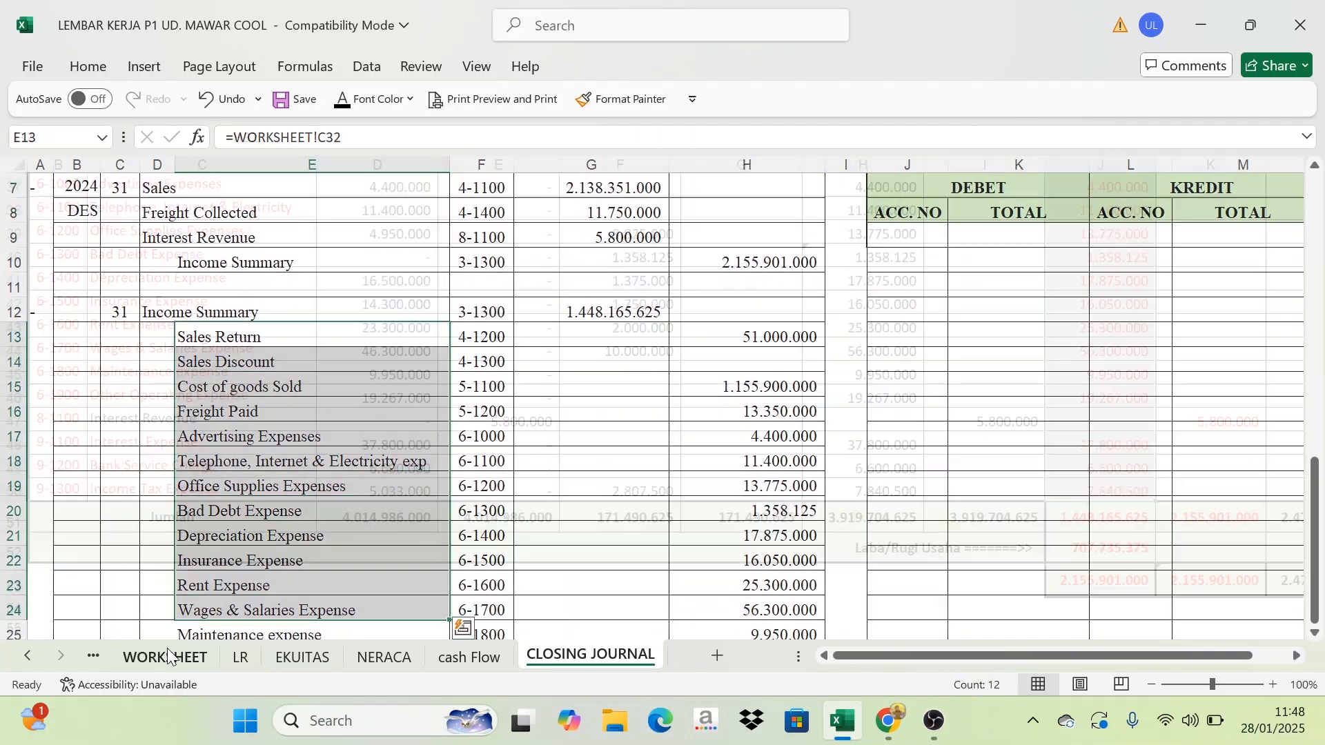
pyautogui.click(1192, 436)
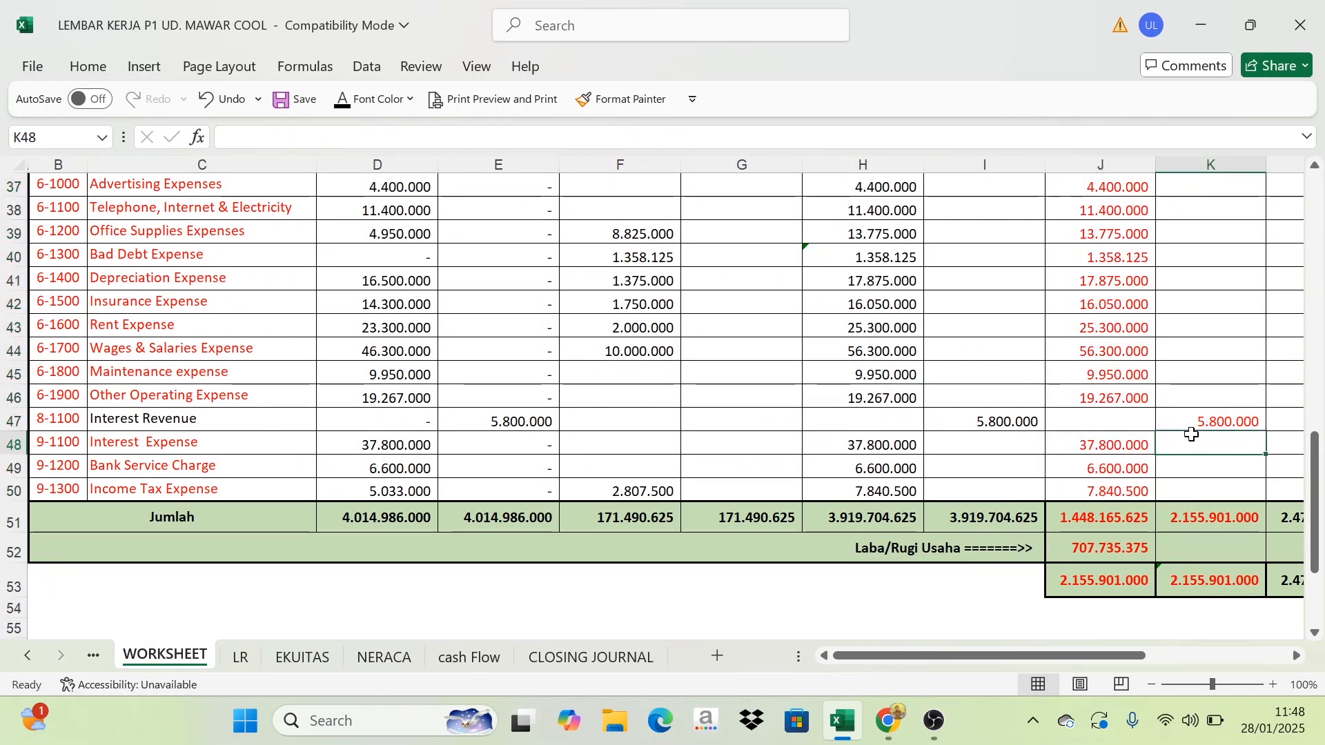
pyautogui.scroll(6, 1193, 402)
pyautogui.scroll(-3, 1193, 403)
pyautogui.moveTo(1183, 254); pyautogui.dragTo(1216, 629)
pyautogui.scroll(1, 1177, 601)
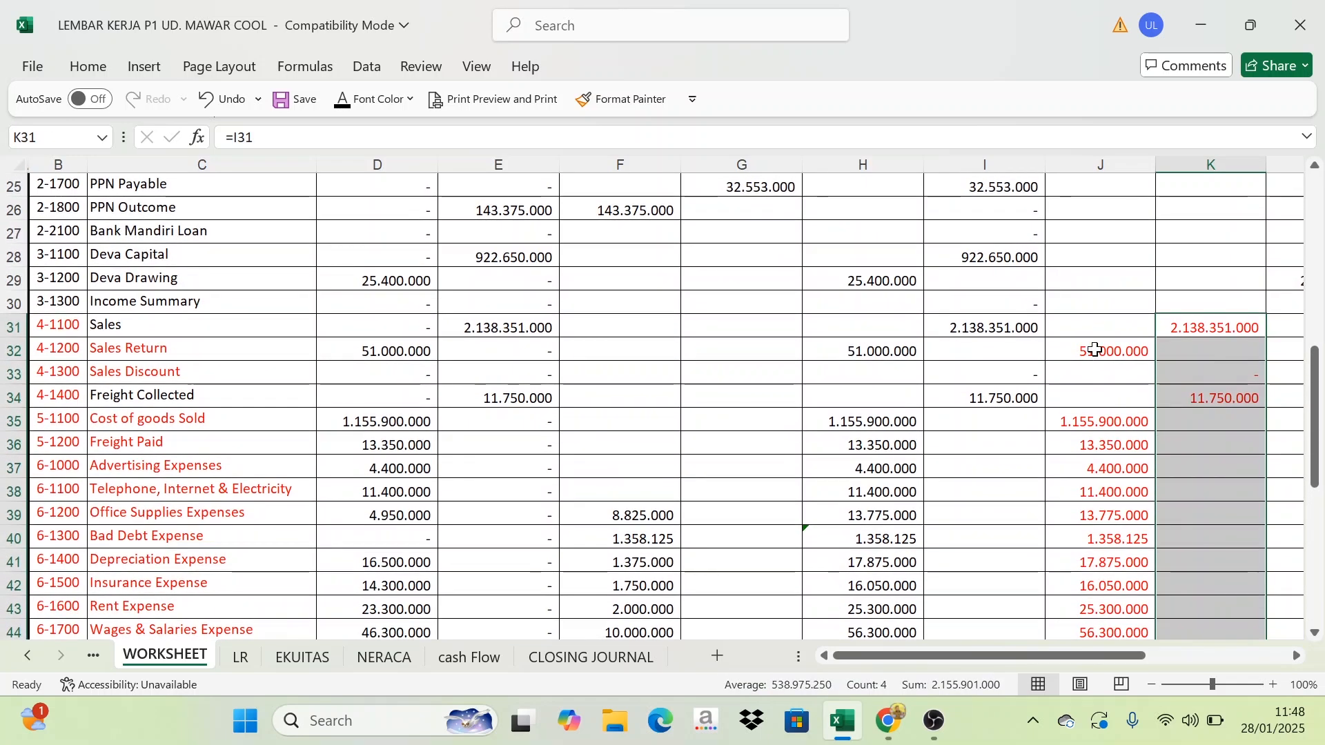
pyautogui.moveTo(1104, 349); pyautogui.dragTo(1121, 519)
pyautogui.click(1247, 542)
pyautogui.scroll(-1, 1221, 573)
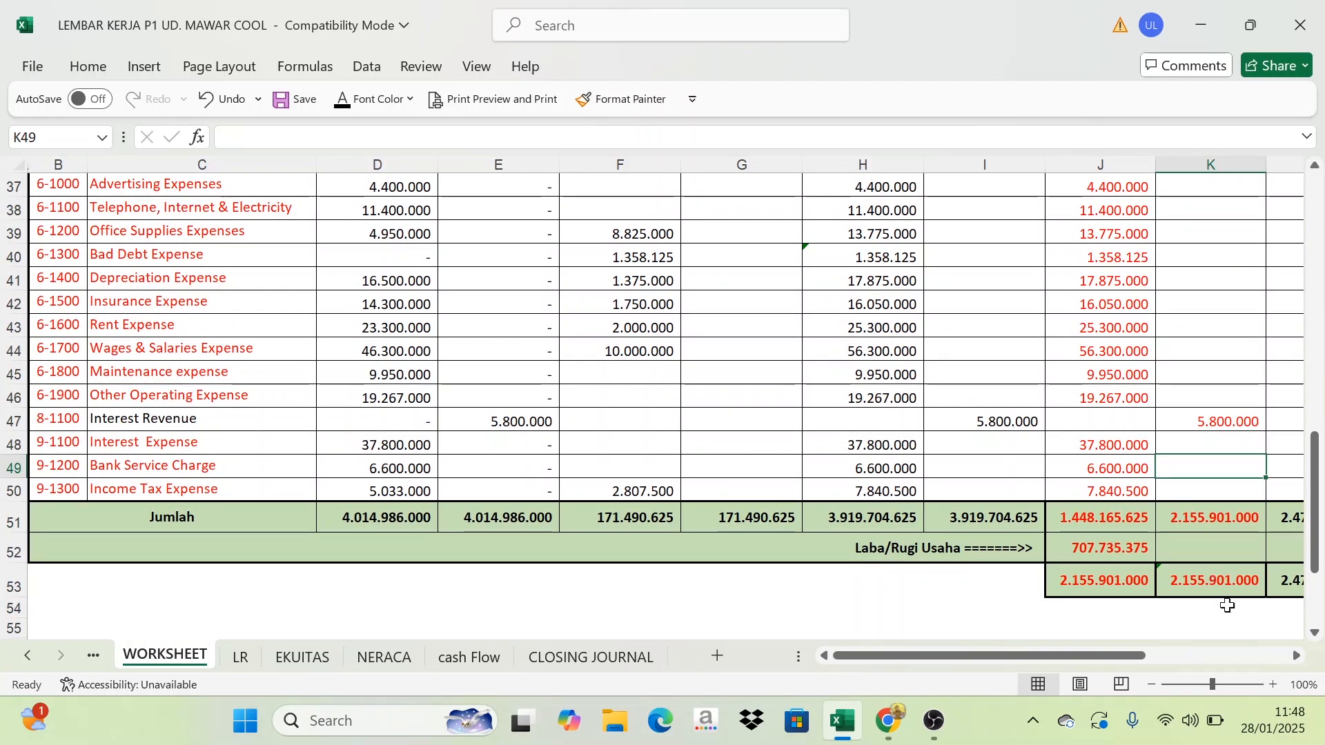
# Examine the Laba/Rugi Usaha row, comparing the formula =K51-J51 in J52 with the empty credit cell K52
pyautogui.click(1104, 553)
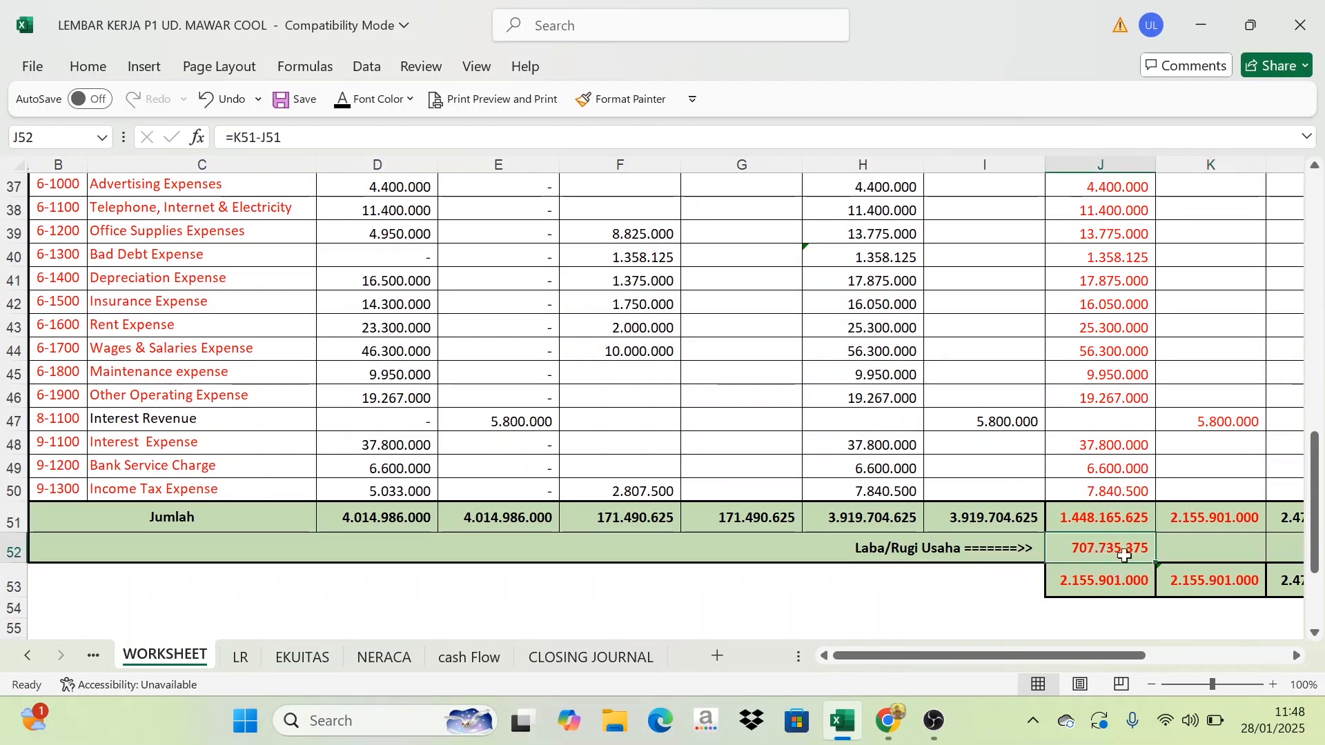
pyautogui.click(1178, 540)
pyautogui.click(1093, 550)
pyautogui.click(1178, 542)
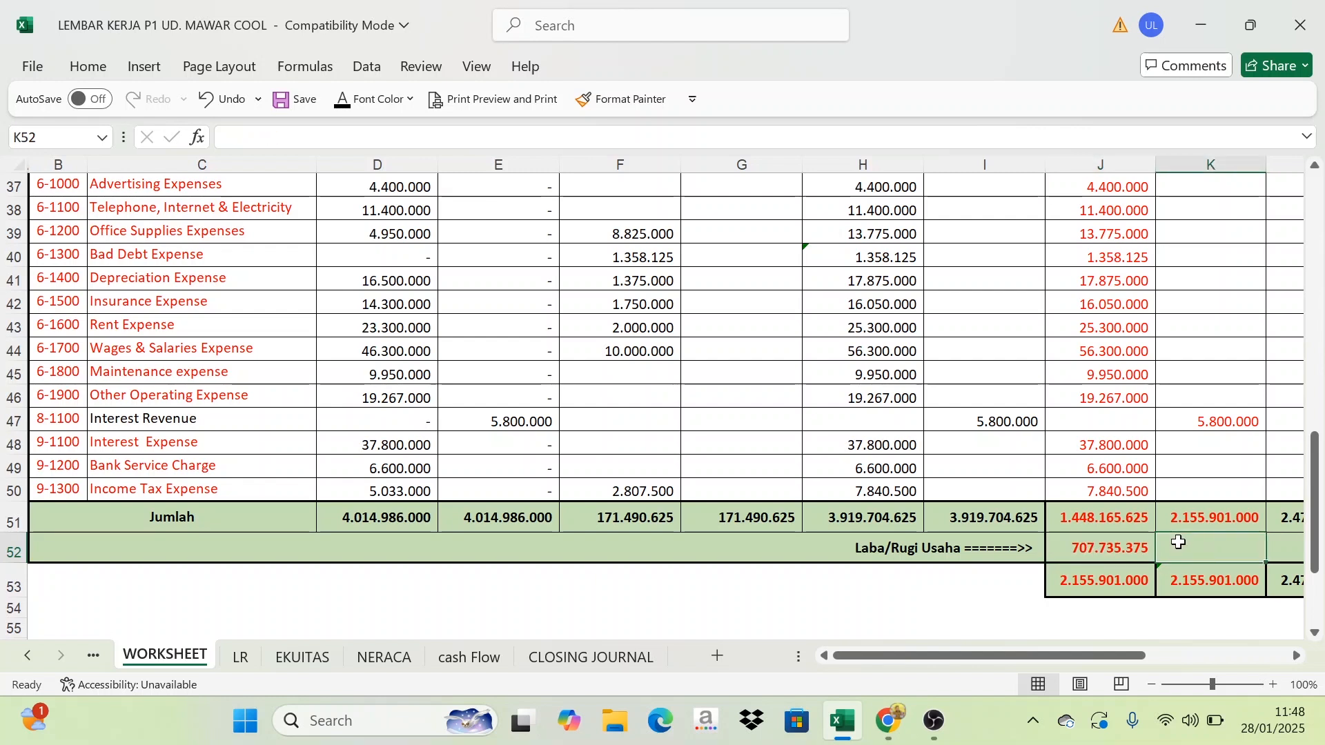
pyautogui.click(1115, 546)
pyautogui.click(1180, 539)
pyautogui.click(1119, 544)
pyautogui.click(1177, 542)
# On the CLOSING JOURNAL sheet, set the font colour of the day 31 in C31 and the account descriptions in D31:E32 to black
pyautogui.click(593, 657)
pyautogui.scroll(-4, 392, 530)
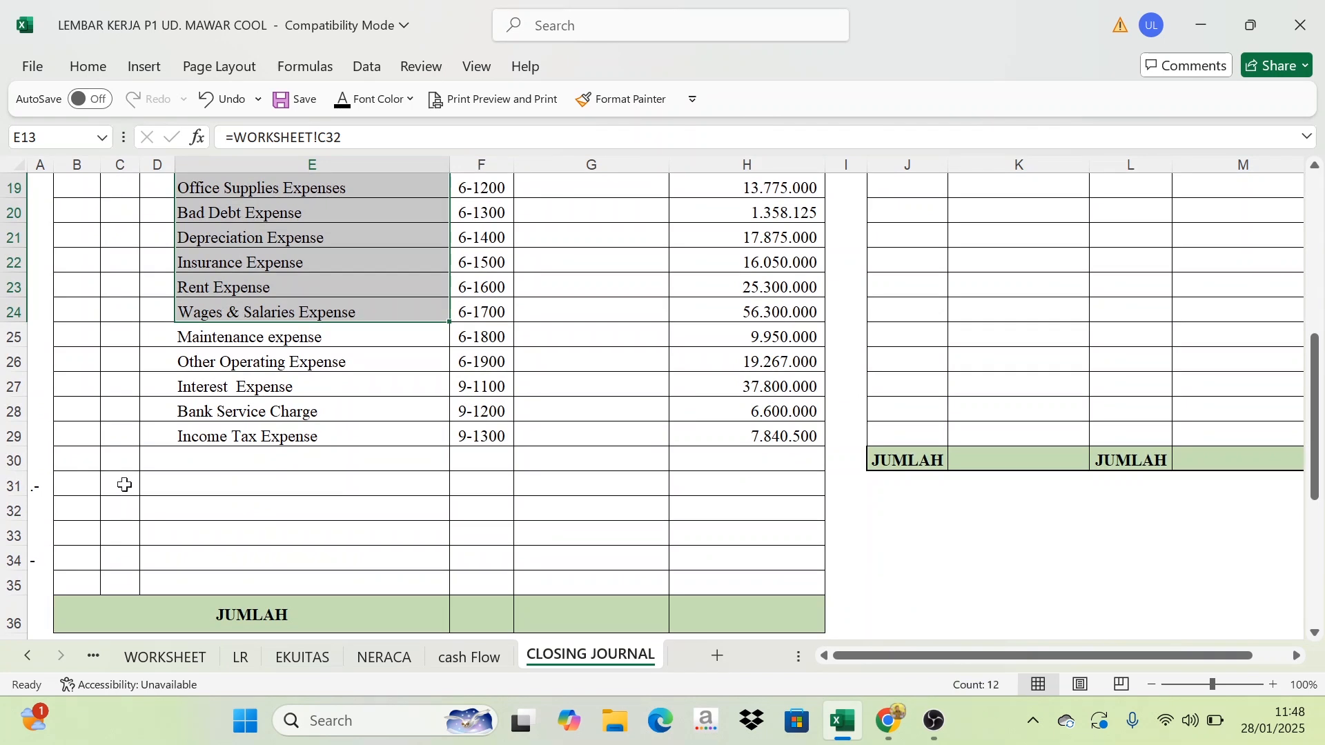
pyautogui.click(128, 485)
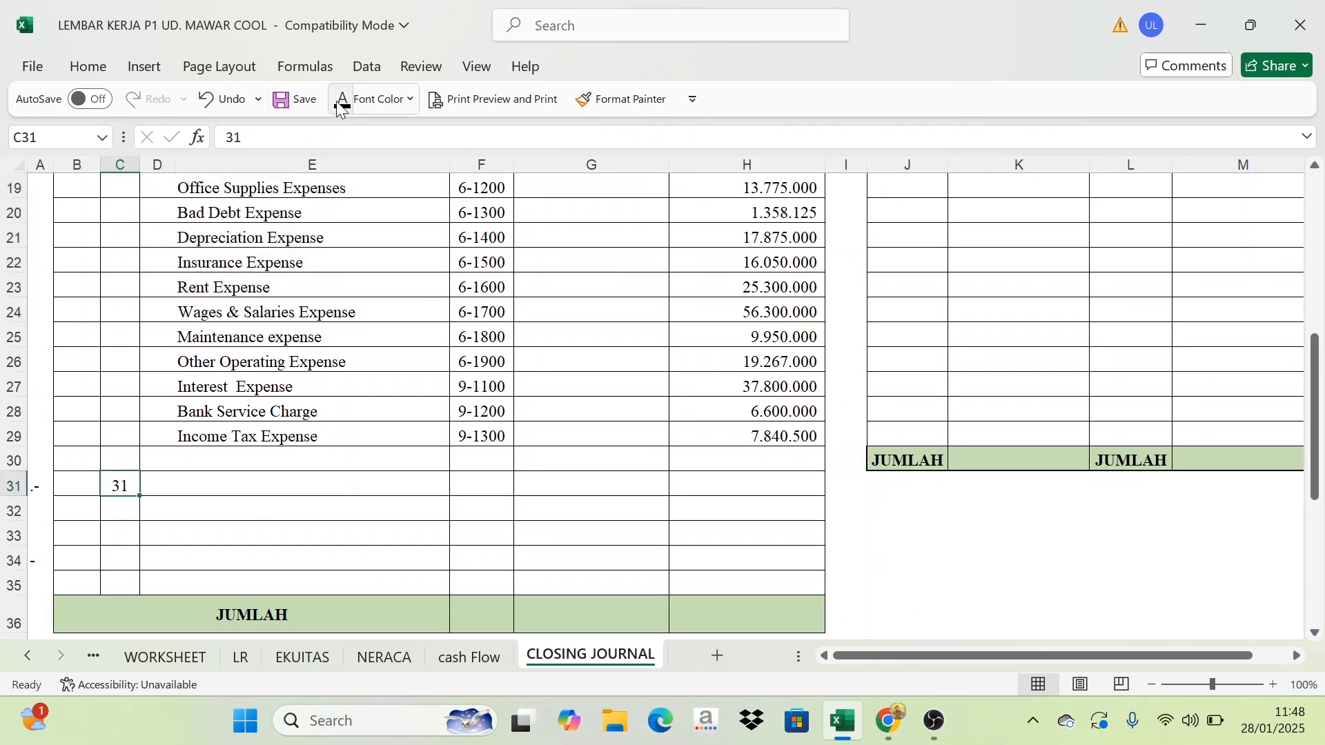
pyautogui.moveTo(155, 477); pyautogui.dragTo(239, 506)
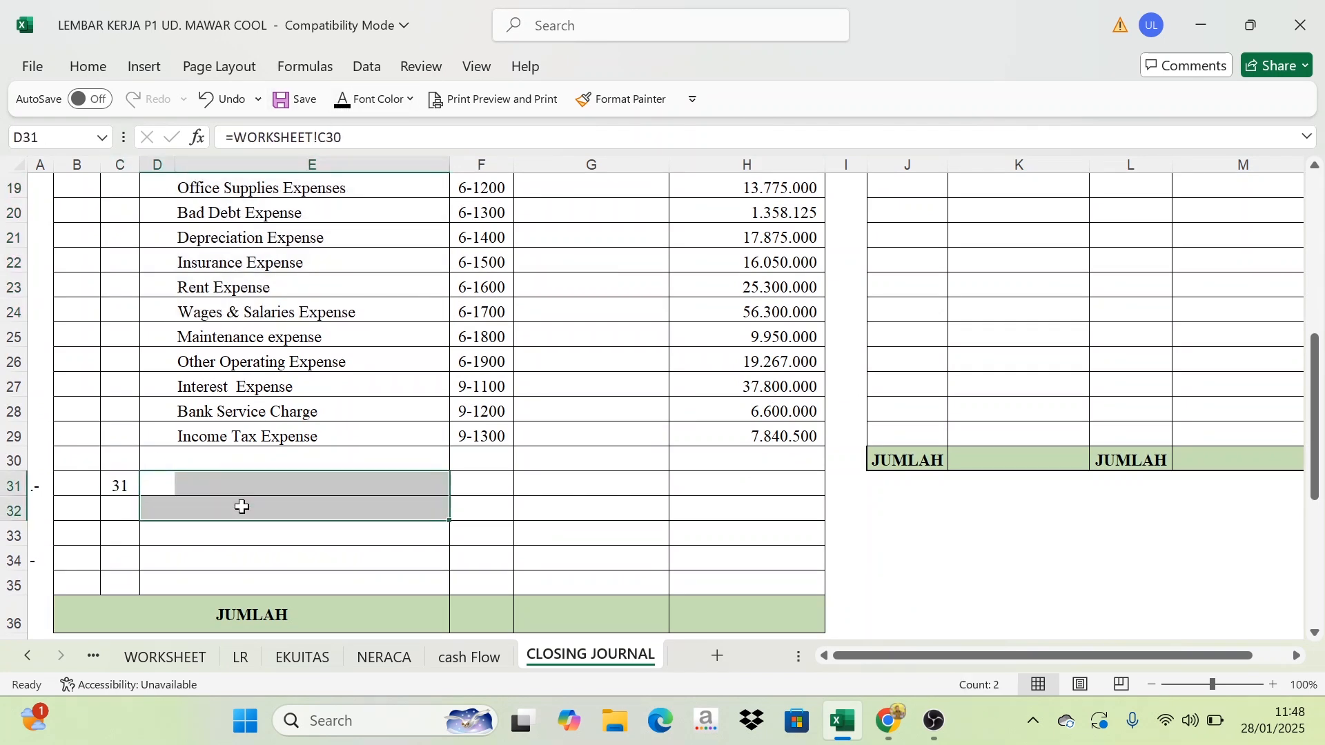
pyautogui.click(338, 110)
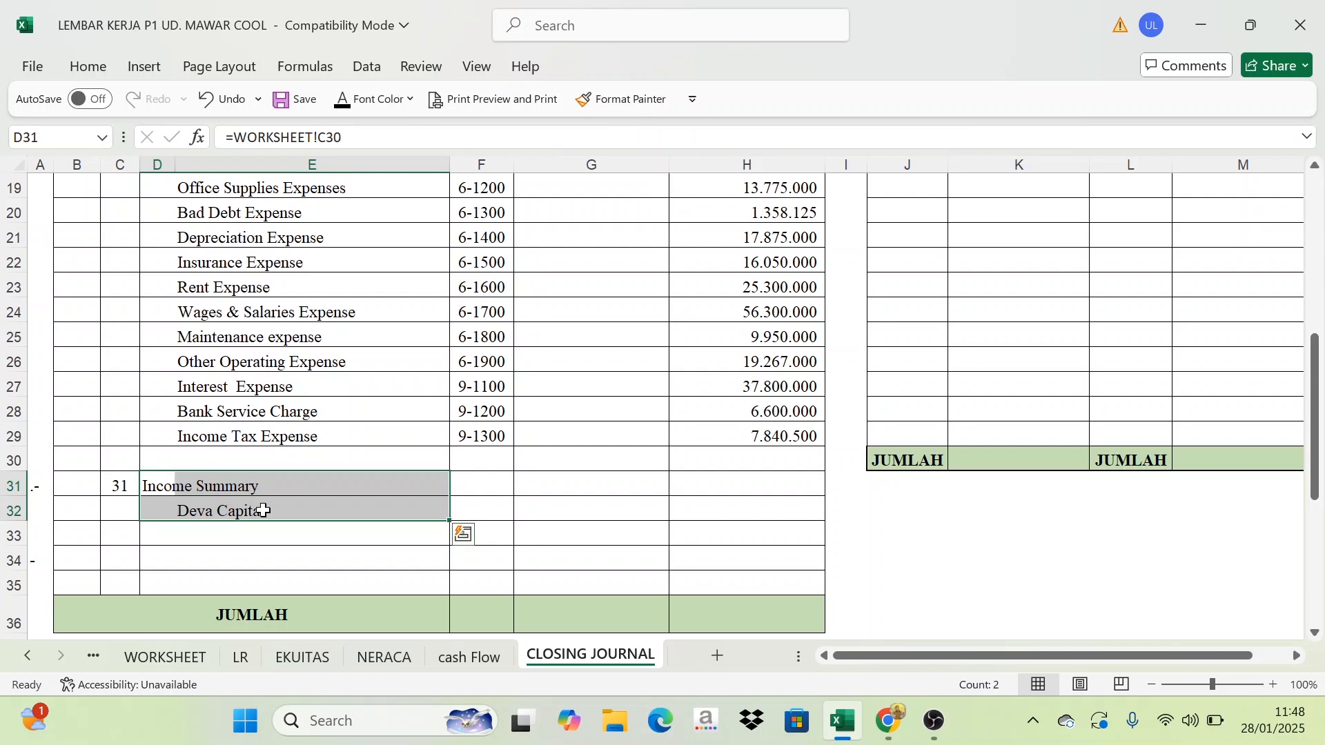
# Set the font colour of the REFF codes in F31:F32 and the debit and credit amounts in G31:H32 to black
pyautogui.moveTo(478, 490); pyautogui.dragTo(482, 511)
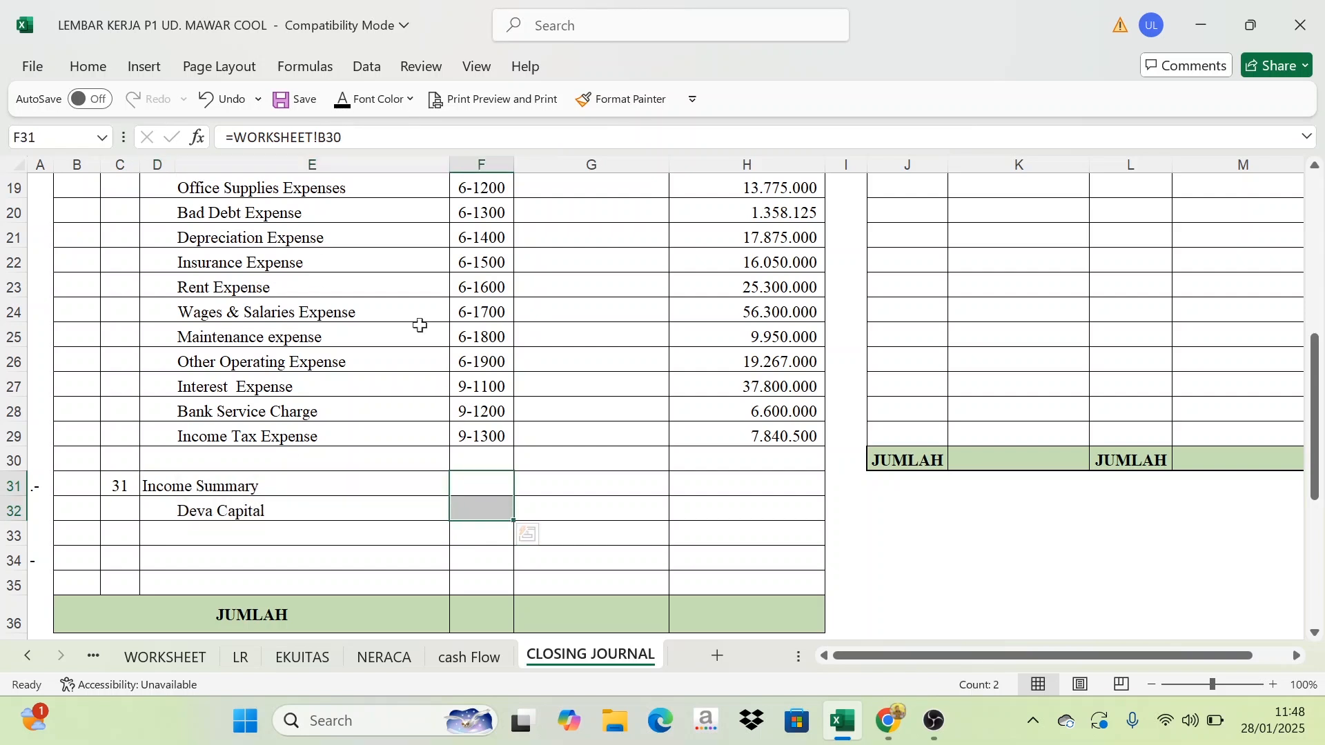
pyautogui.click(342, 110)
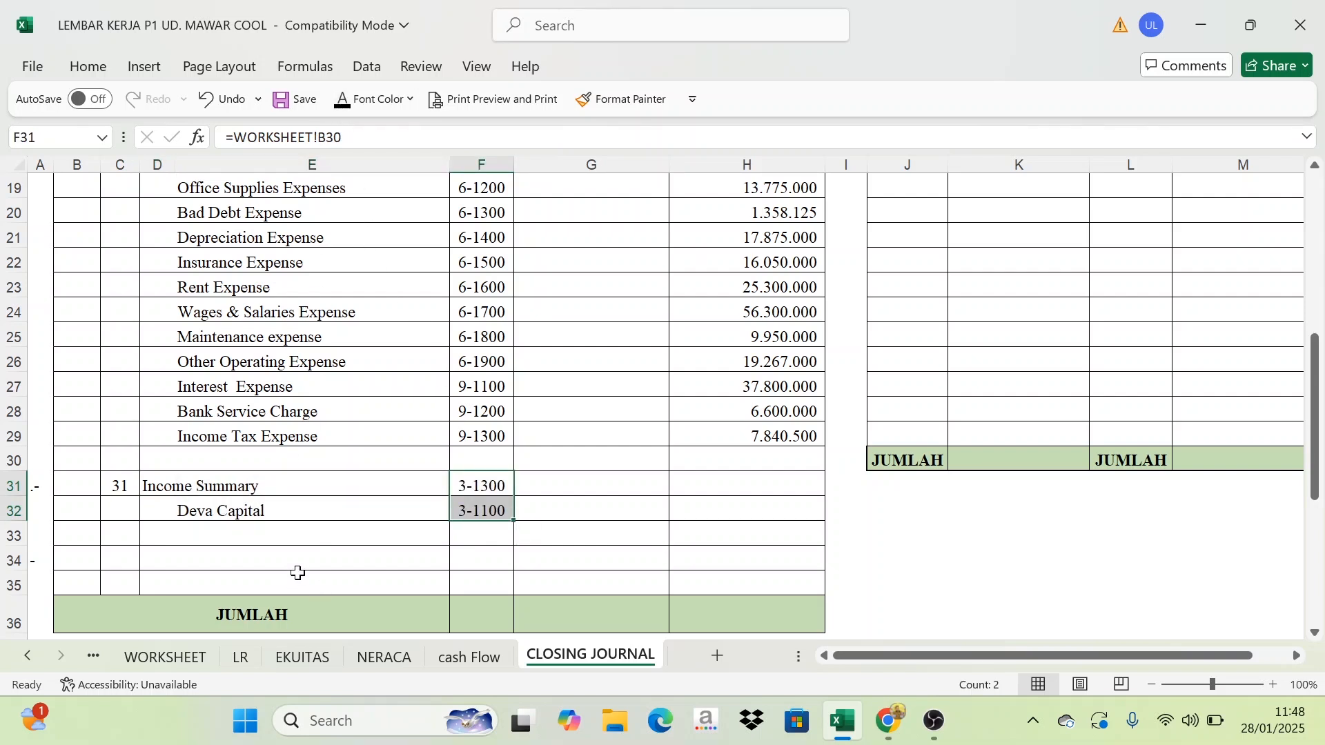
pyautogui.click(202, 512)
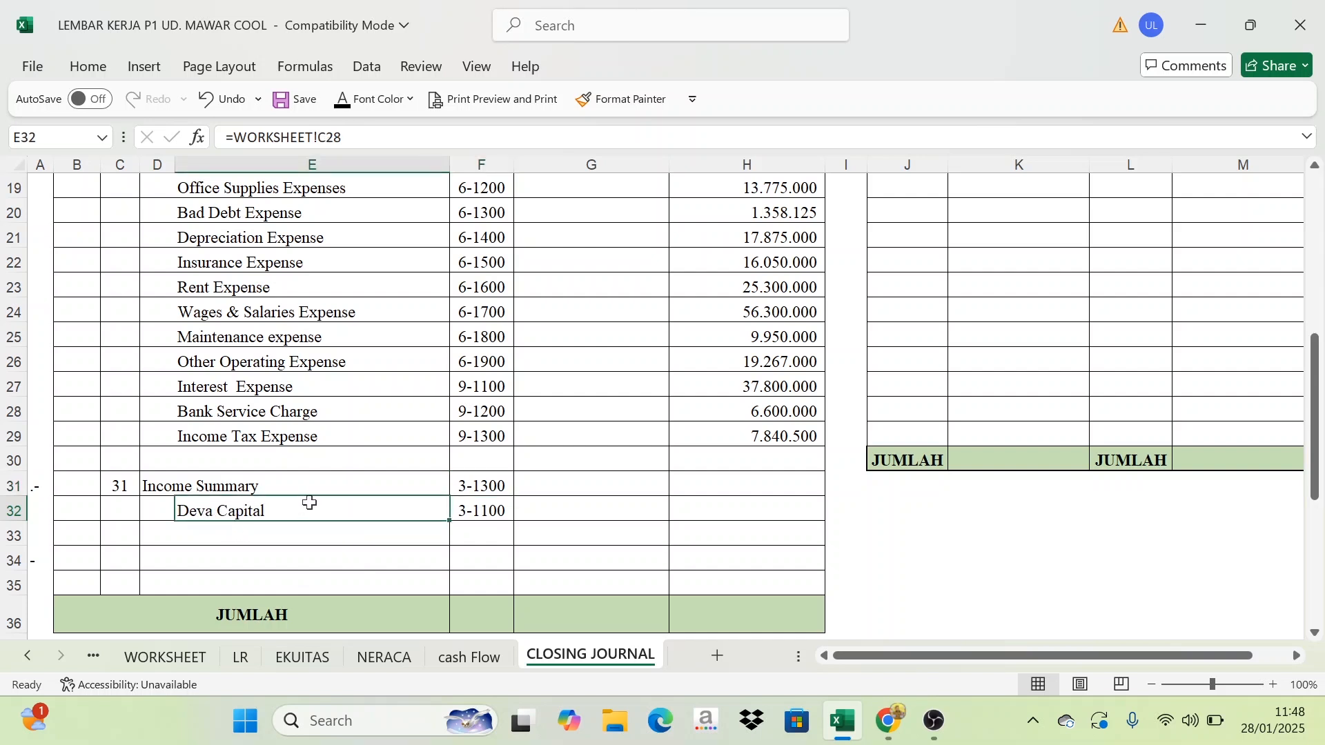
pyautogui.moveTo(607, 483); pyautogui.dragTo(725, 507)
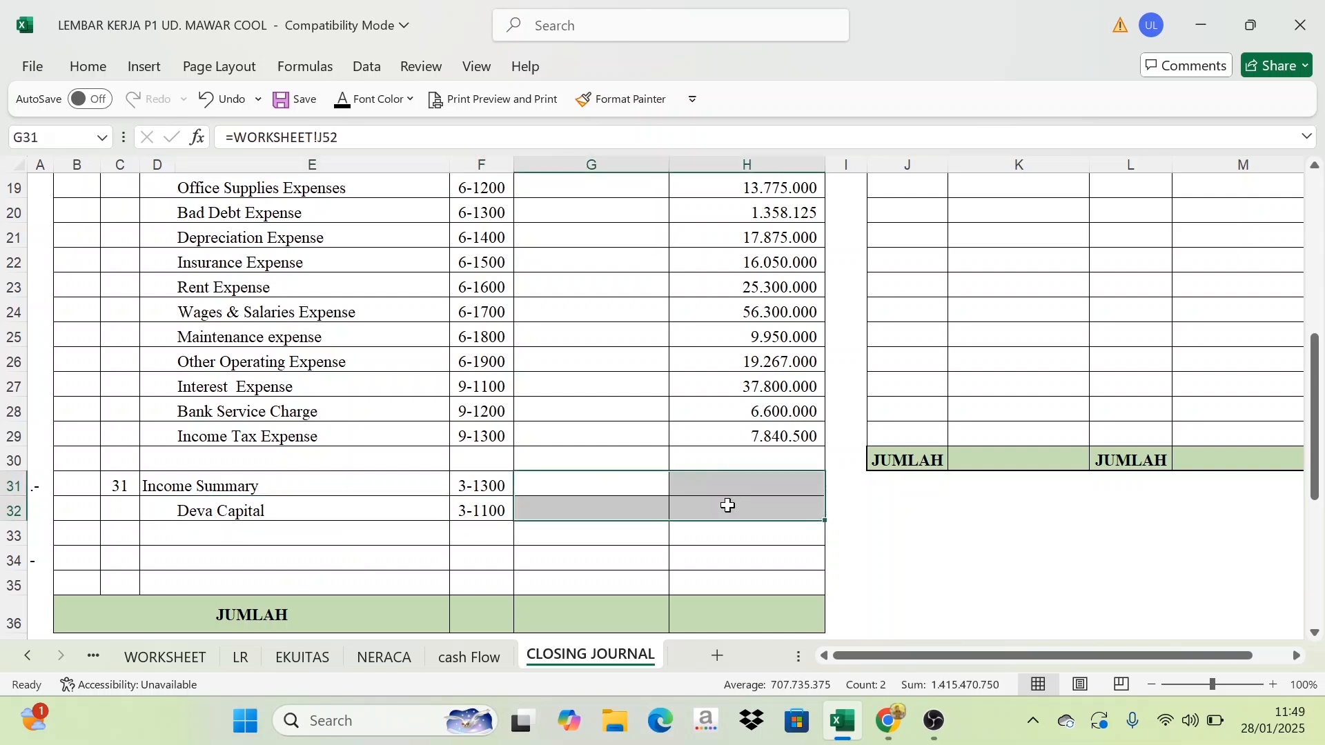
pyautogui.click(352, 105)
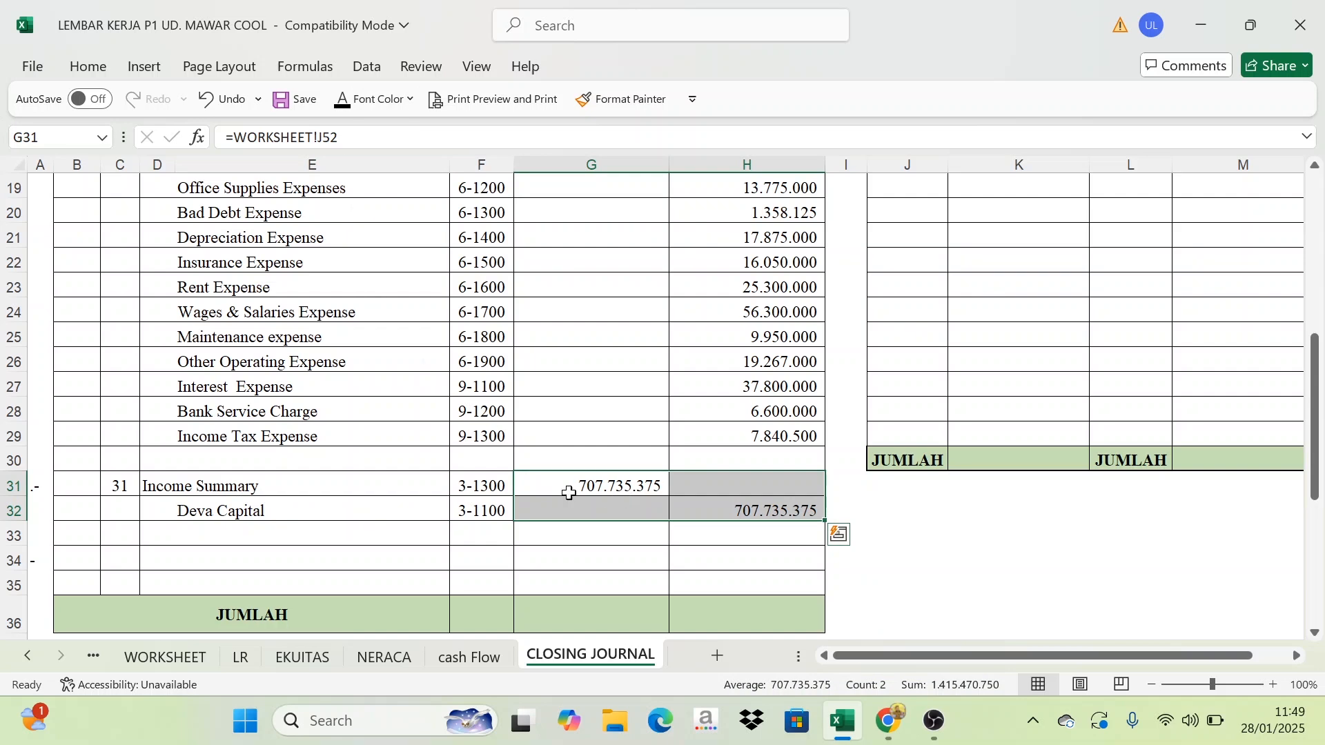
# On the WORKSHEET sheet, set the font colour of the whole owner's drawing row, row 29, to red
pyautogui.scroll(-1, 575, 499)
pyautogui.click(595, 483)
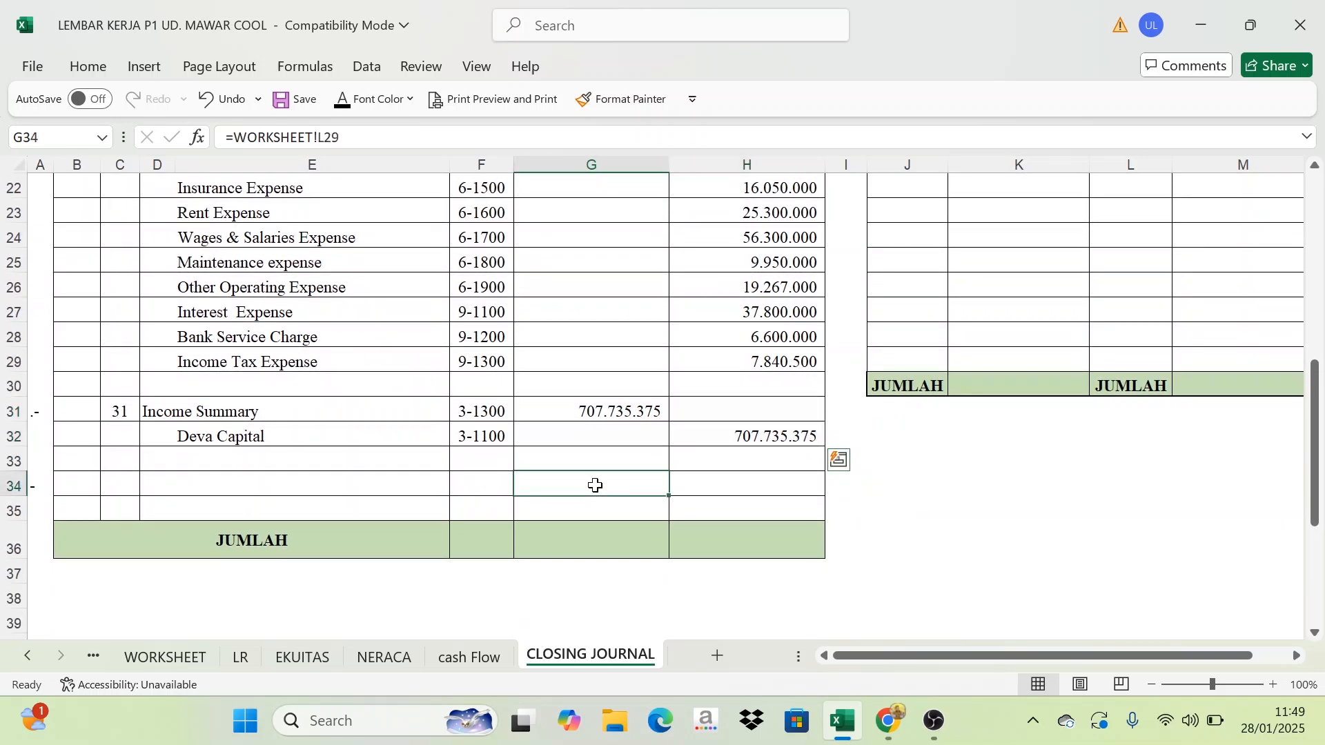
pyautogui.click(195, 655)
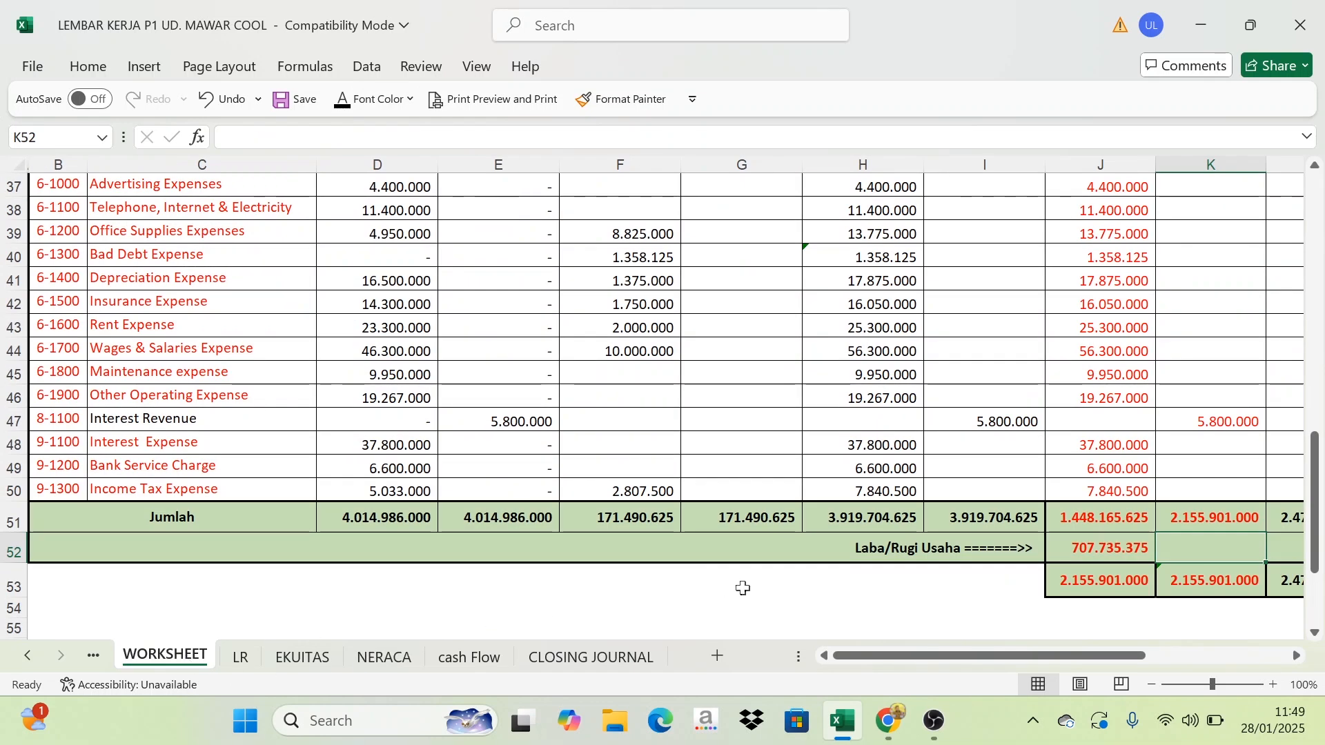
pyautogui.scroll(4, 776, 583)
pyautogui.scroll(1, 776, 583)
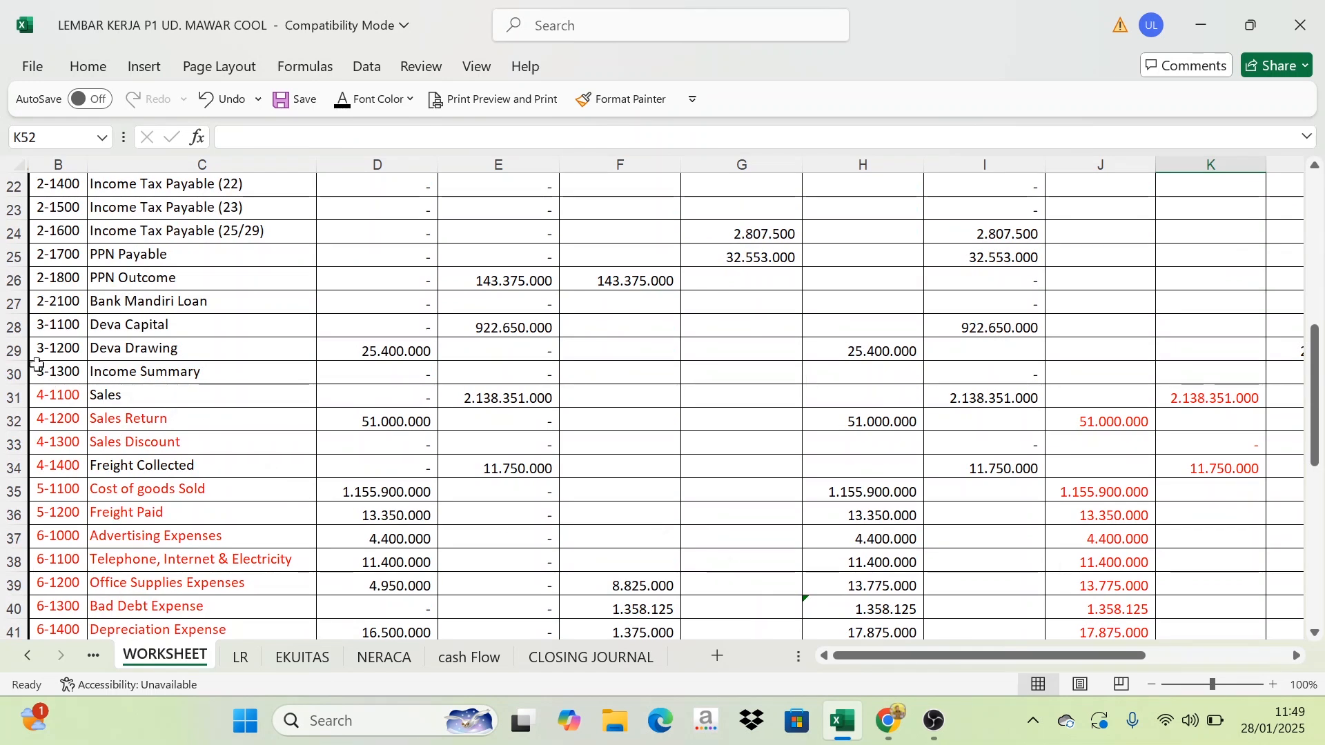
pyautogui.click(14, 349)
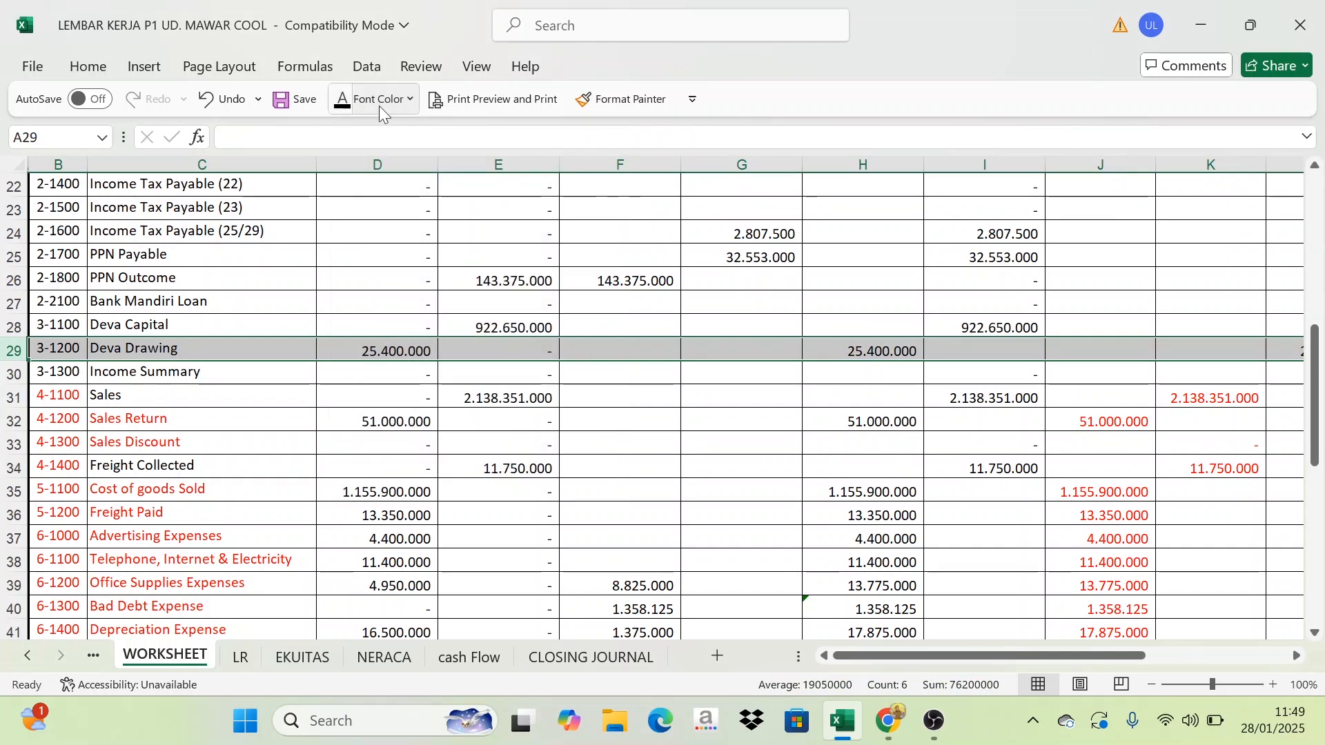
pyautogui.click(409, 100)
pyautogui.click(375, 441)
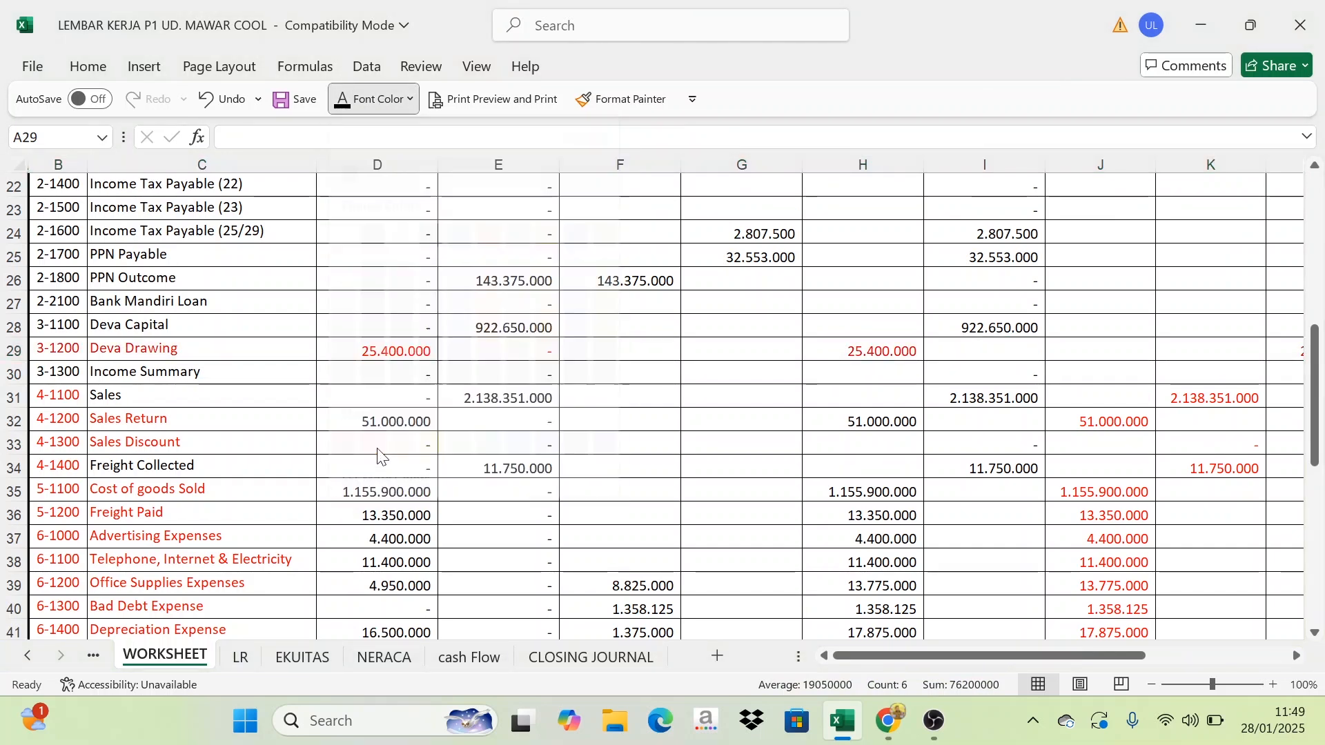
# Examine the owner's drawing amounts in D29 and L29 and the NERACA column headings they fall under
pyautogui.click(340, 351)
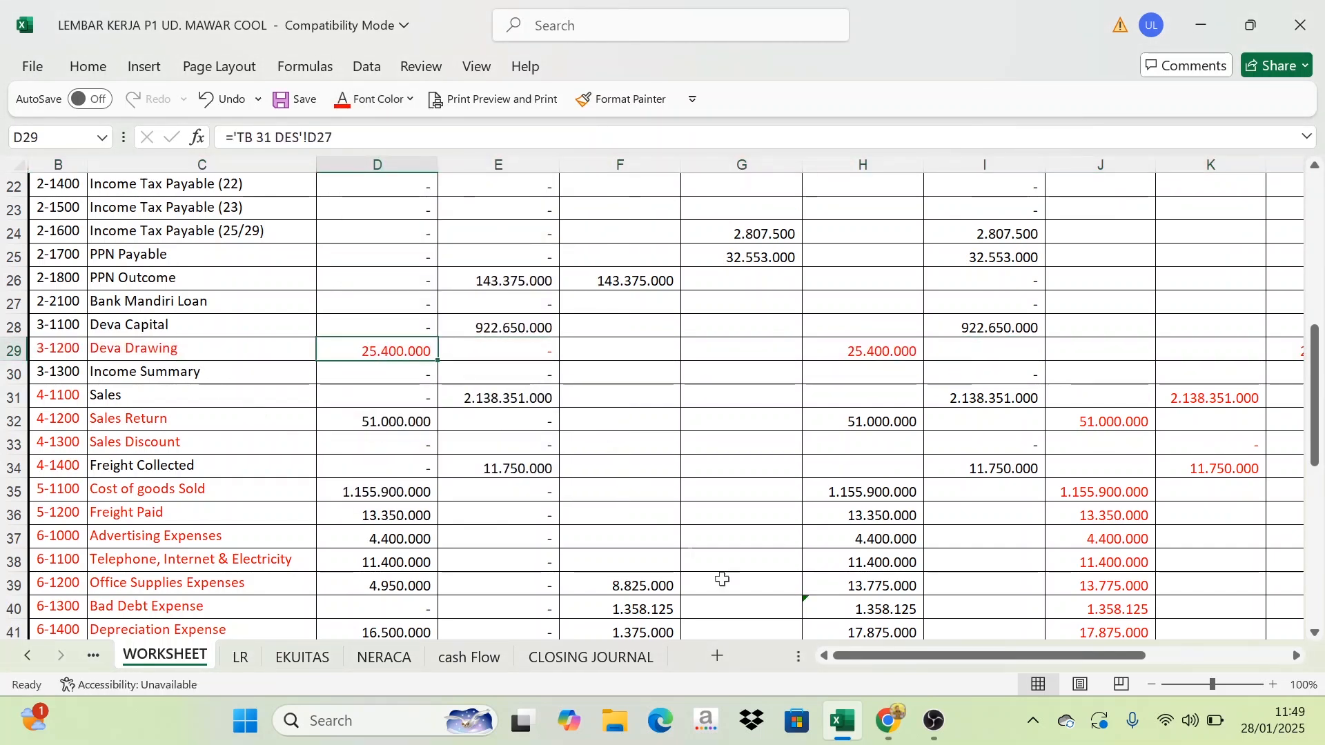
pyautogui.moveTo(900, 655); pyautogui.dragTo(1016, 655)
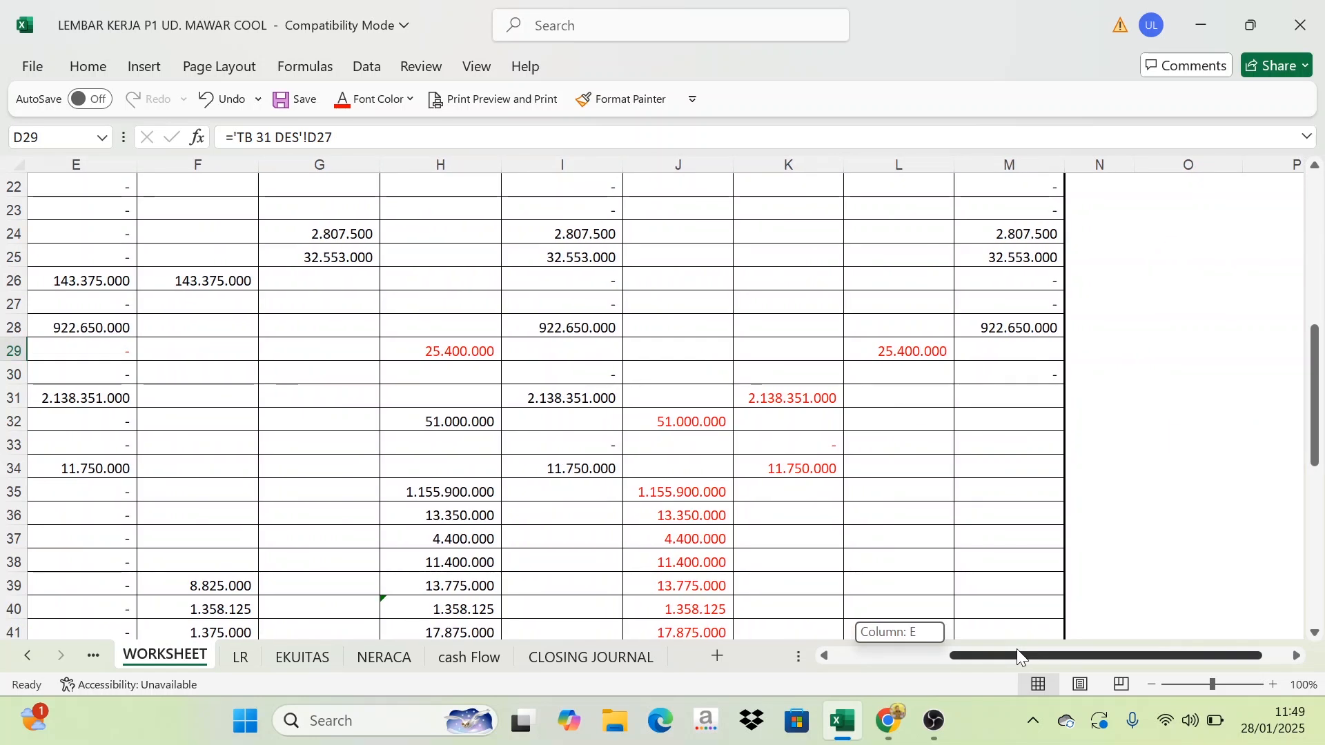
pyautogui.click(913, 355)
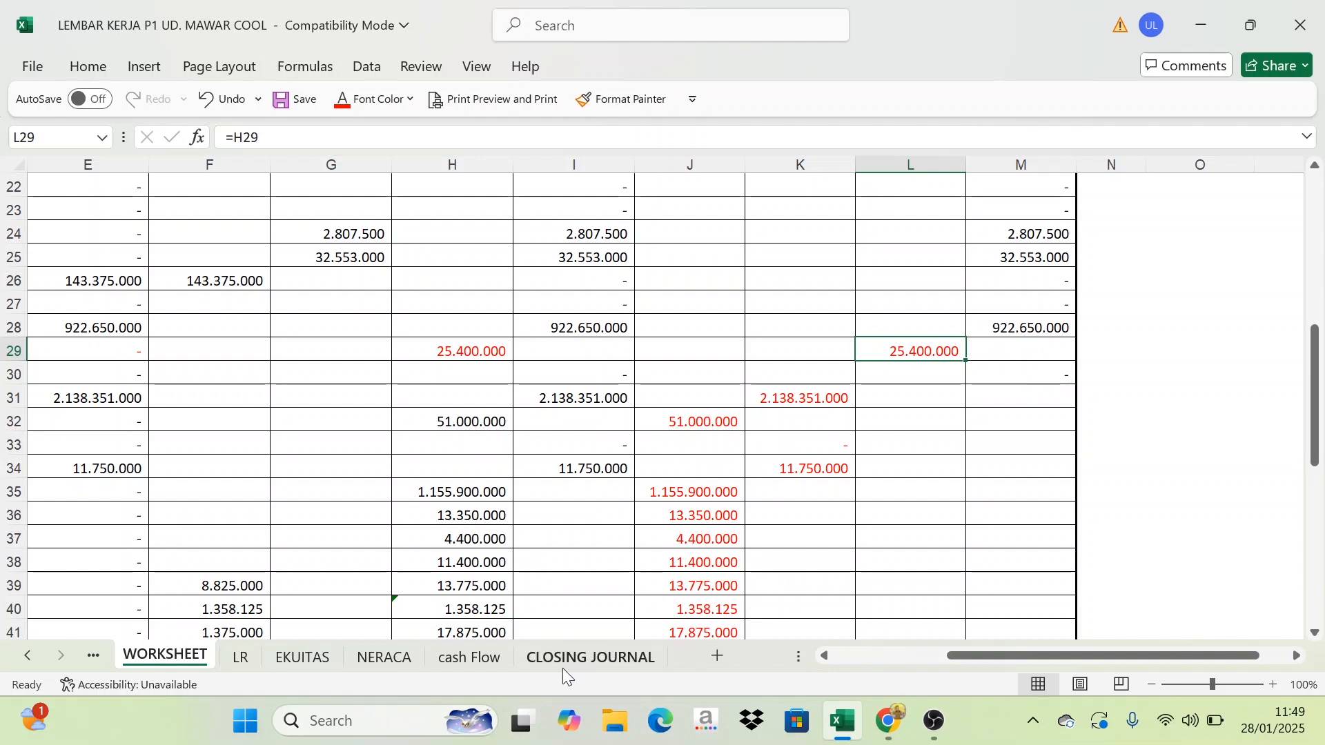
pyautogui.scroll(7, 888, 455)
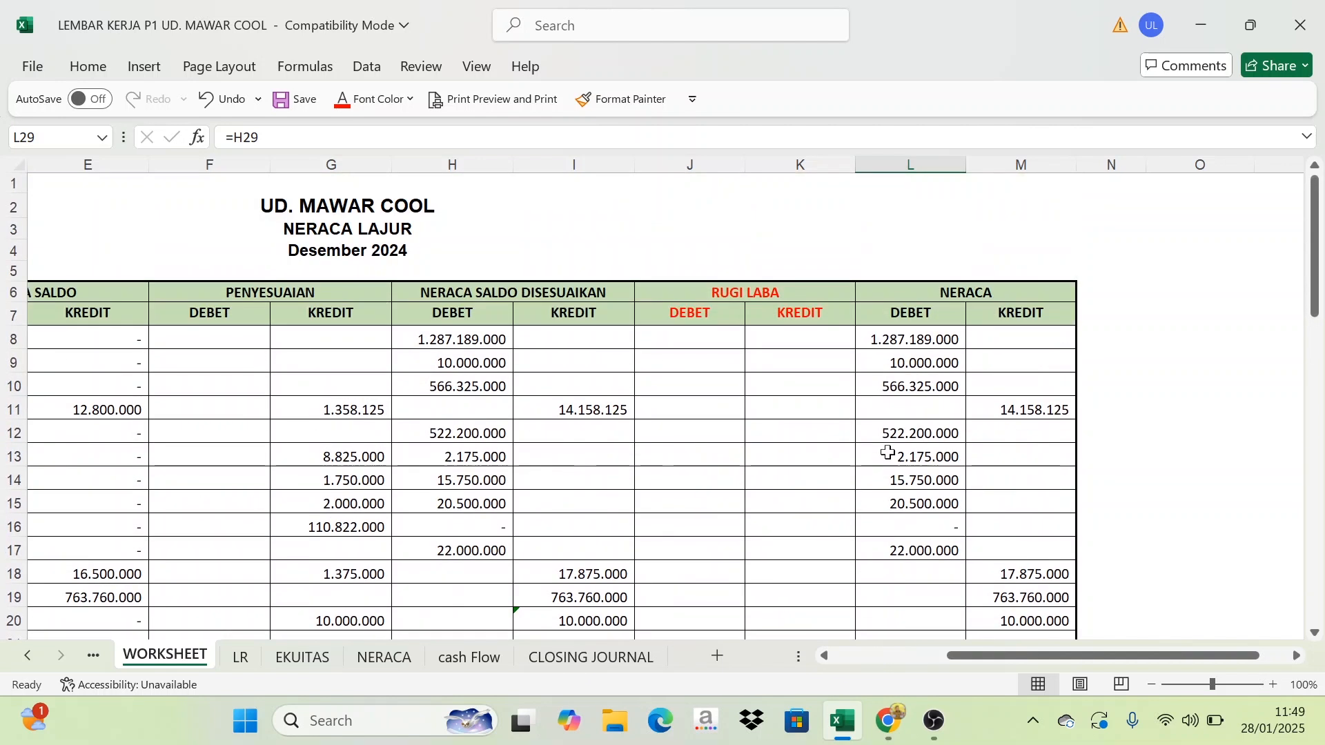
pyautogui.scroll(-6, 888, 454)
pyautogui.scroll(-1, 875, 507)
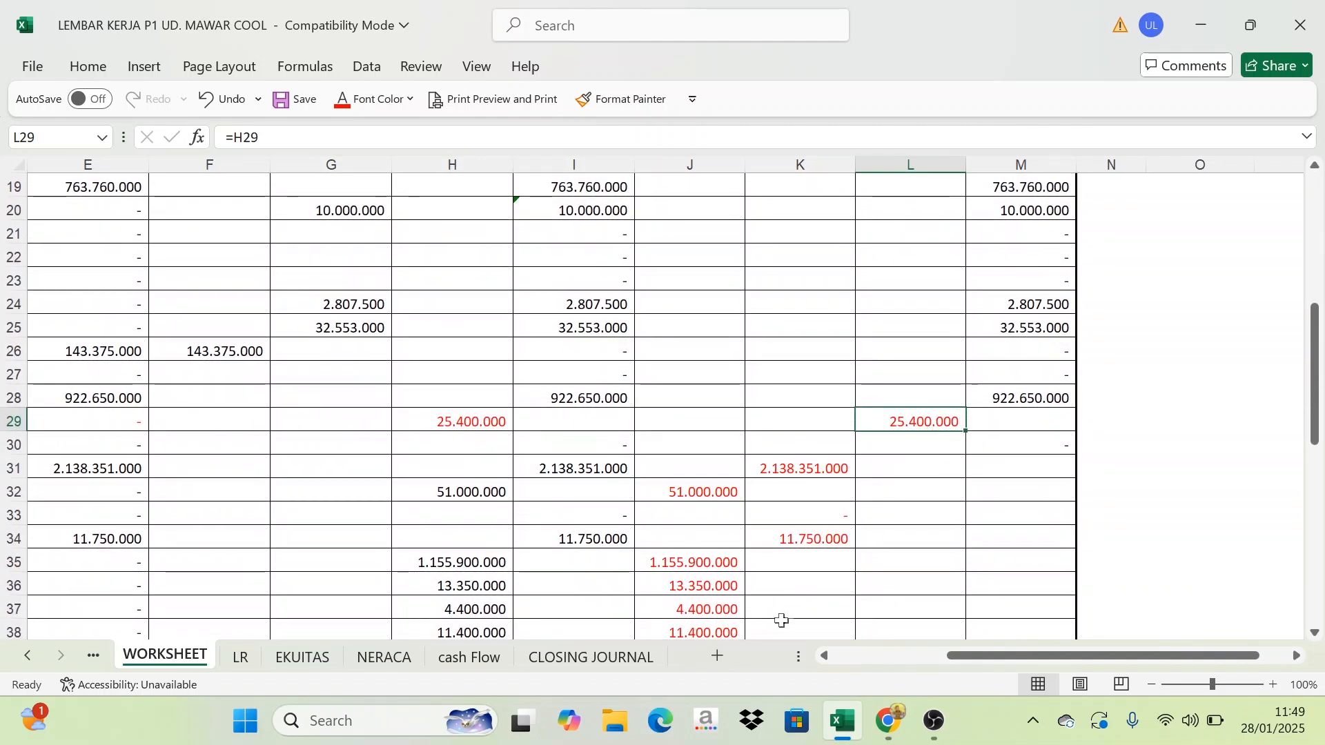
# On the CLOSING JOURNAL sheet, set the font colour of the day 31 in C34 and the account descriptions in D34:E35 to black
pyautogui.click(598, 656)
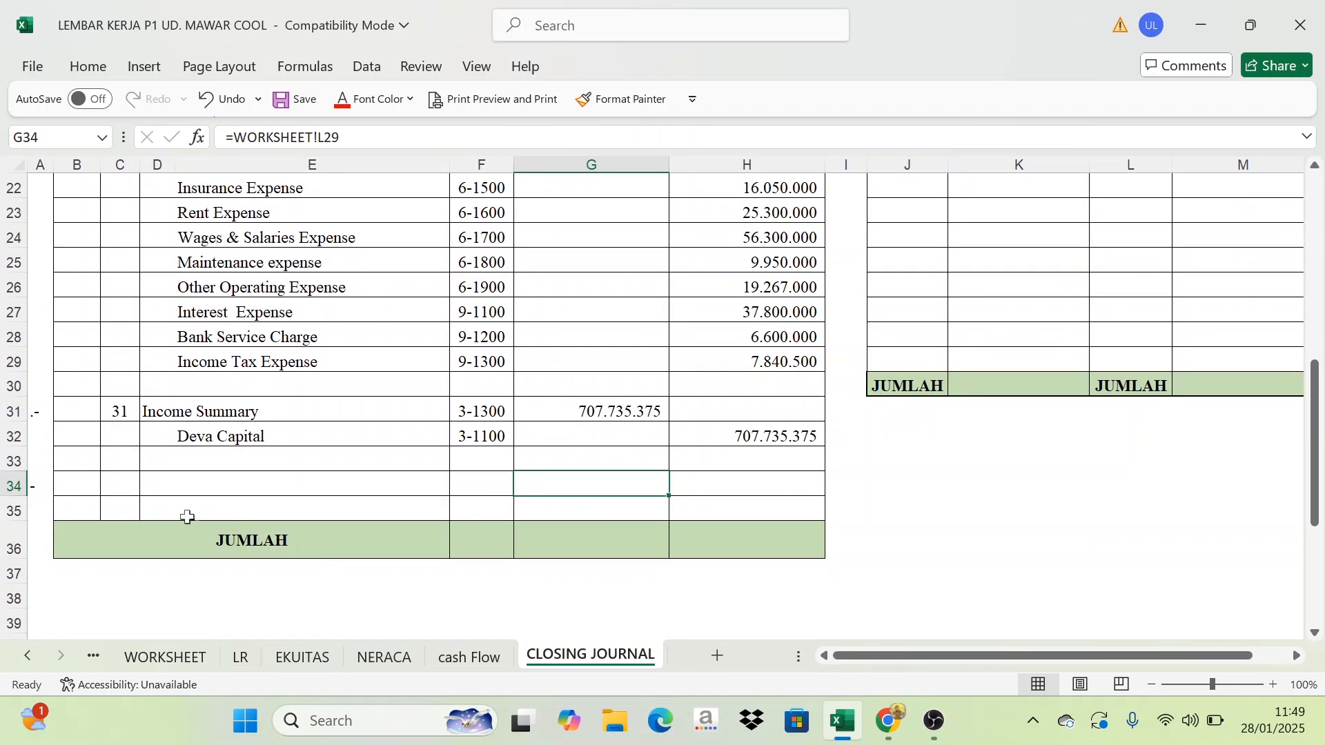
pyautogui.click(128, 483)
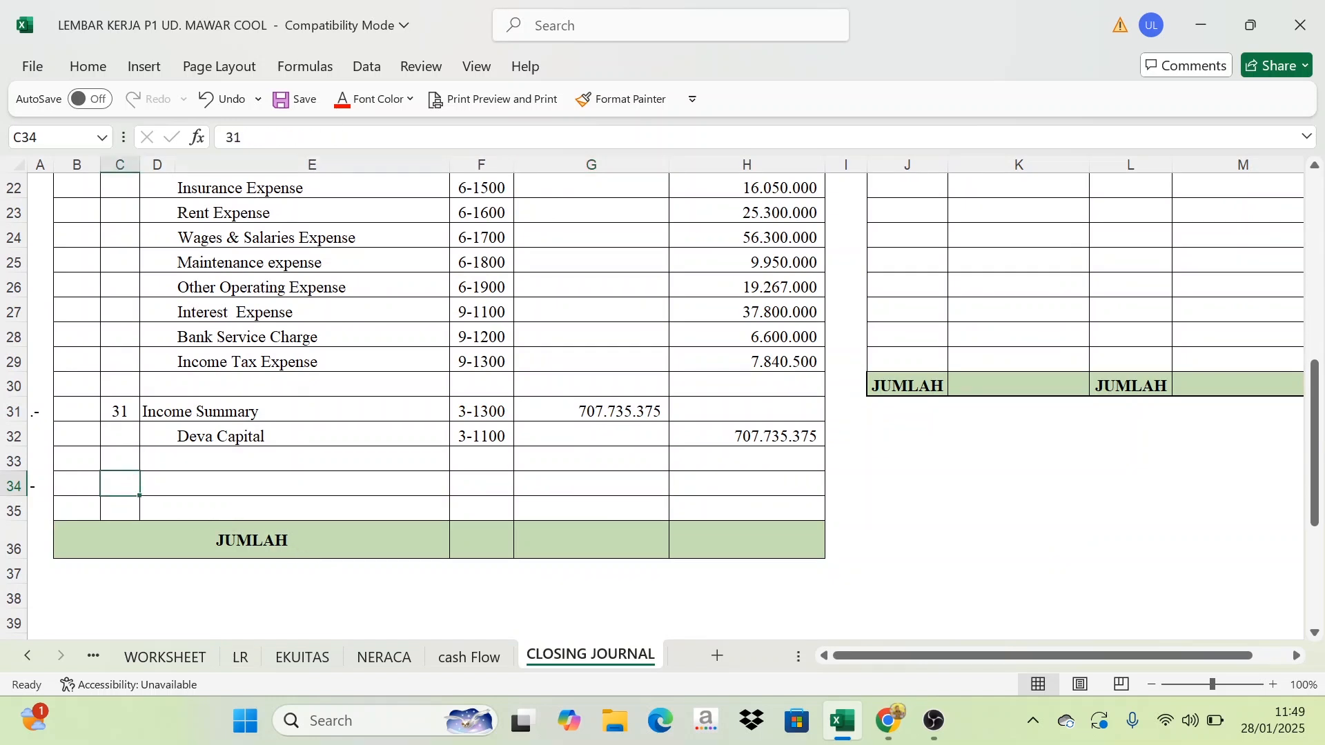
pyautogui.click(342, 100)
pyautogui.moveTo(158, 486); pyautogui.dragTo(246, 499)
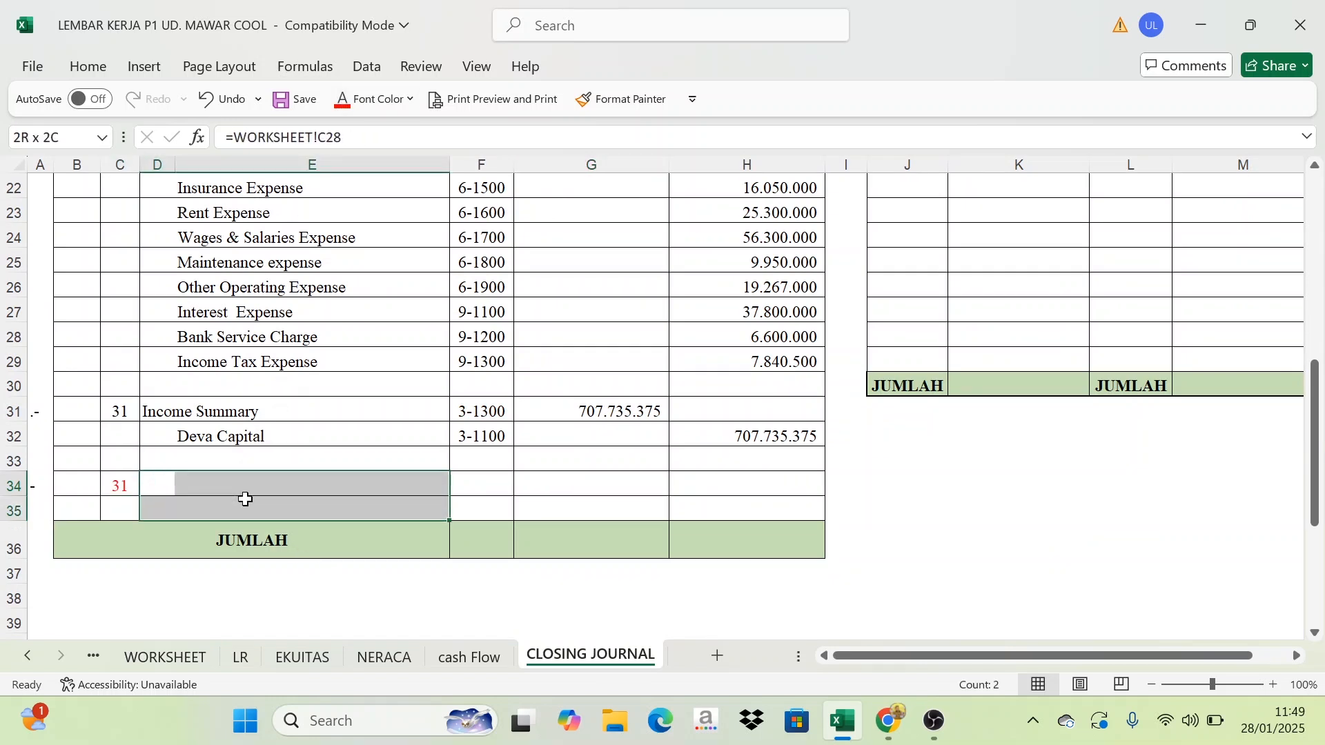
pyautogui.click(342, 110)
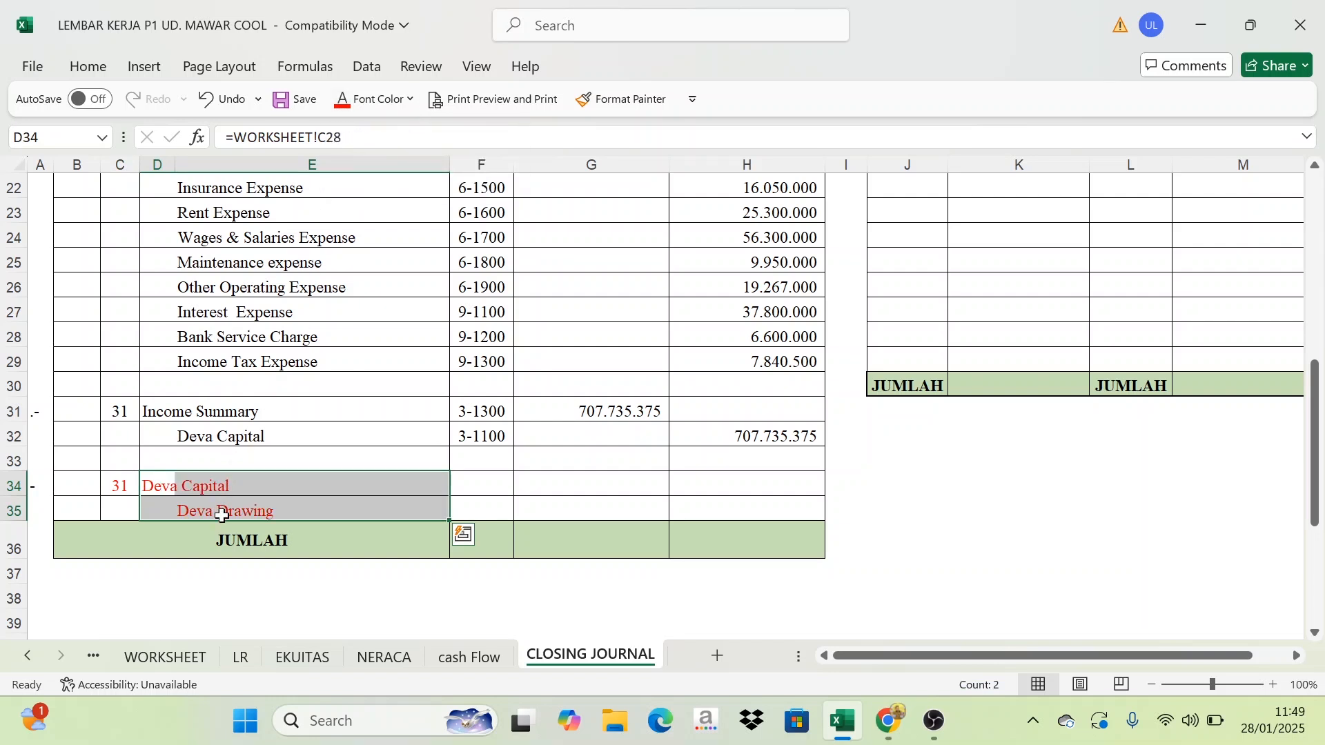
pyautogui.click(410, 99)
pyautogui.click(354, 173)
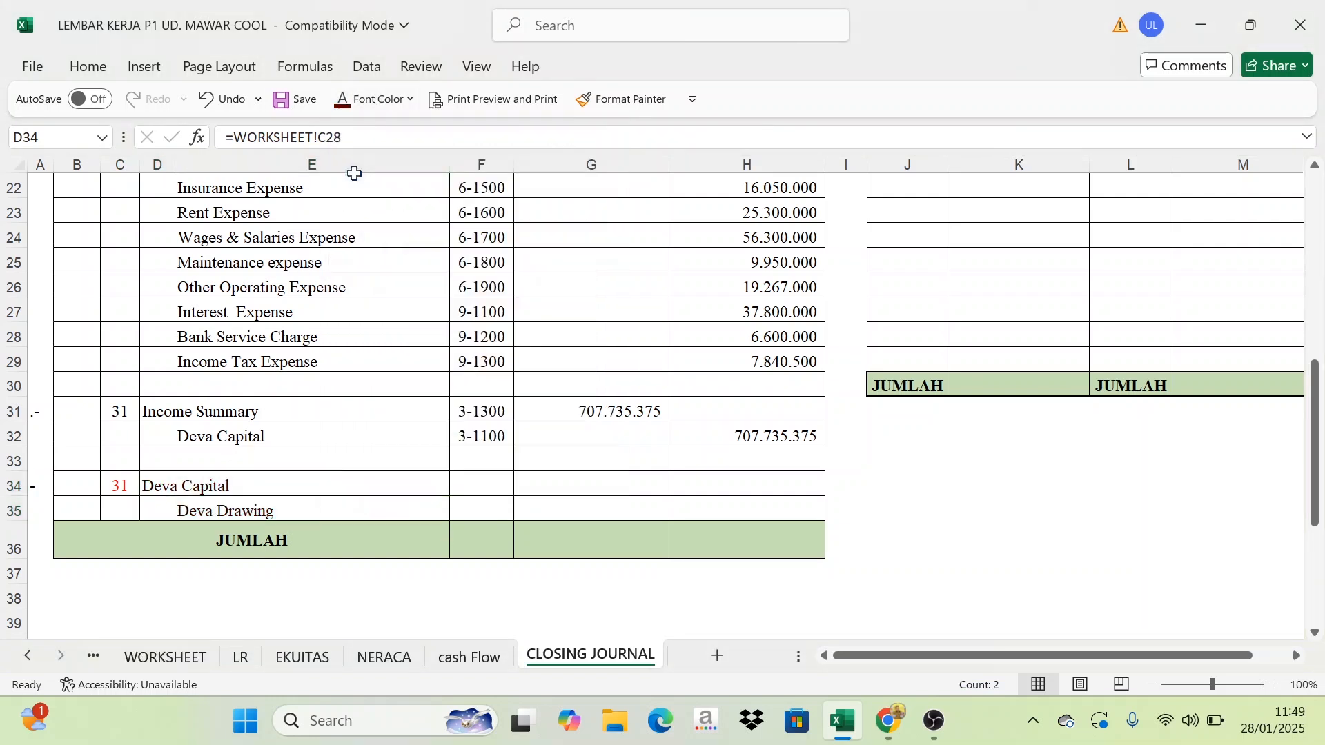
pyautogui.click(148, 508)
pyautogui.click(116, 488)
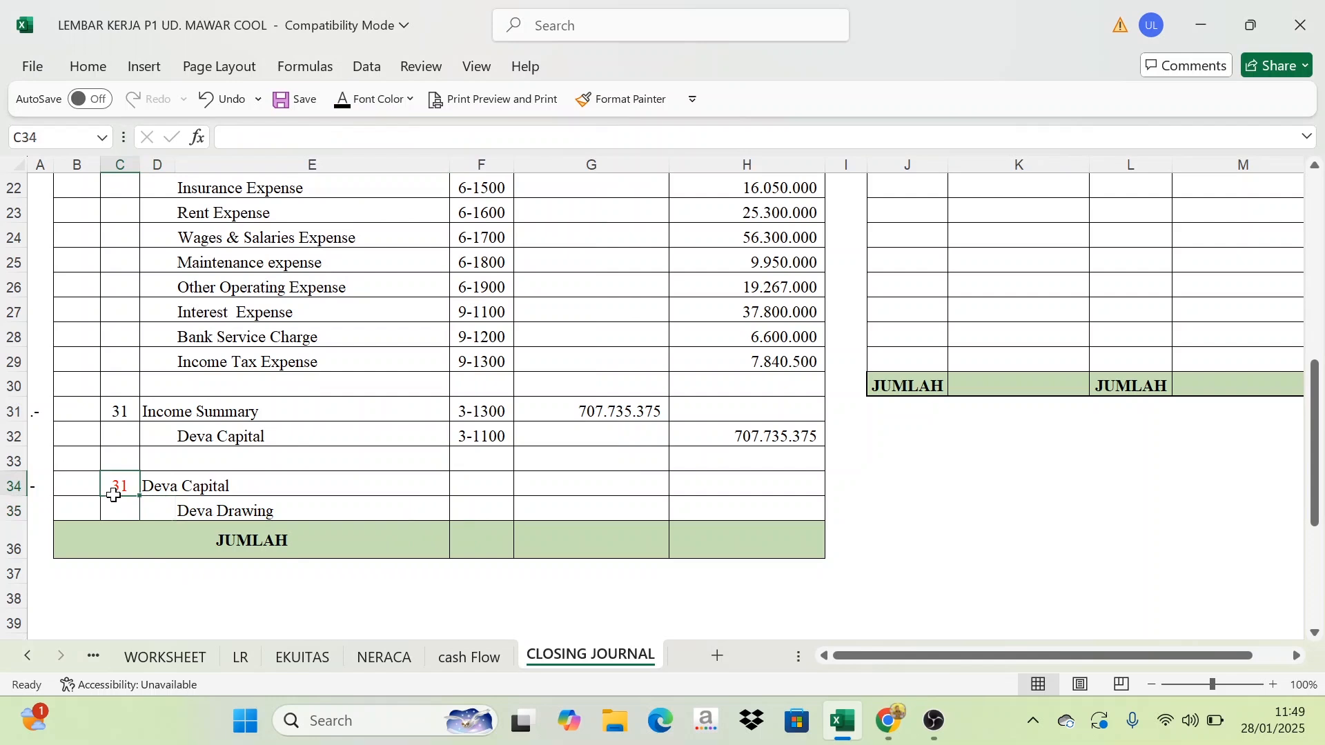
pyautogui.click(354, 107)
pyautogui.click(172, 490)
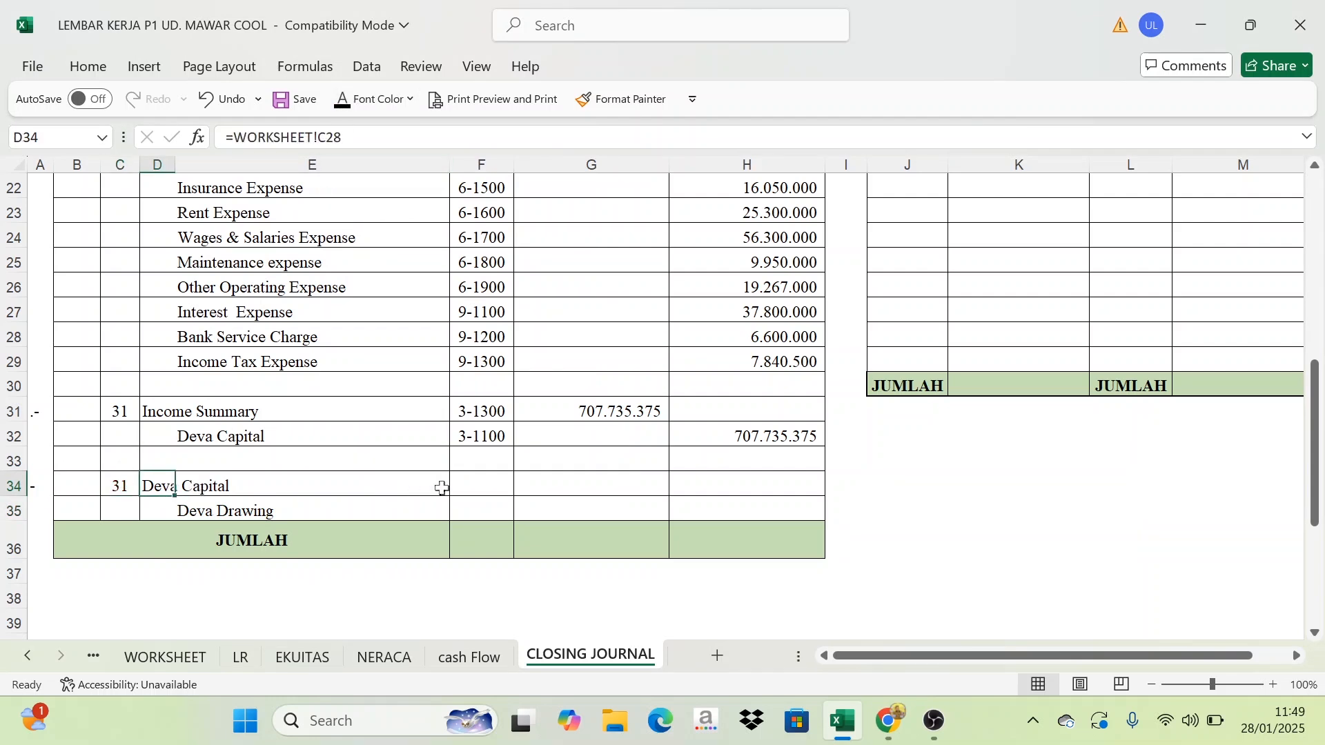
# Set the font colour of the REFF codes in F34:F35 and the debit and credit amounts in G34:H35 to black
pyautogui.moveTo(469, 478); pyautogui.dragTo(466, 503)
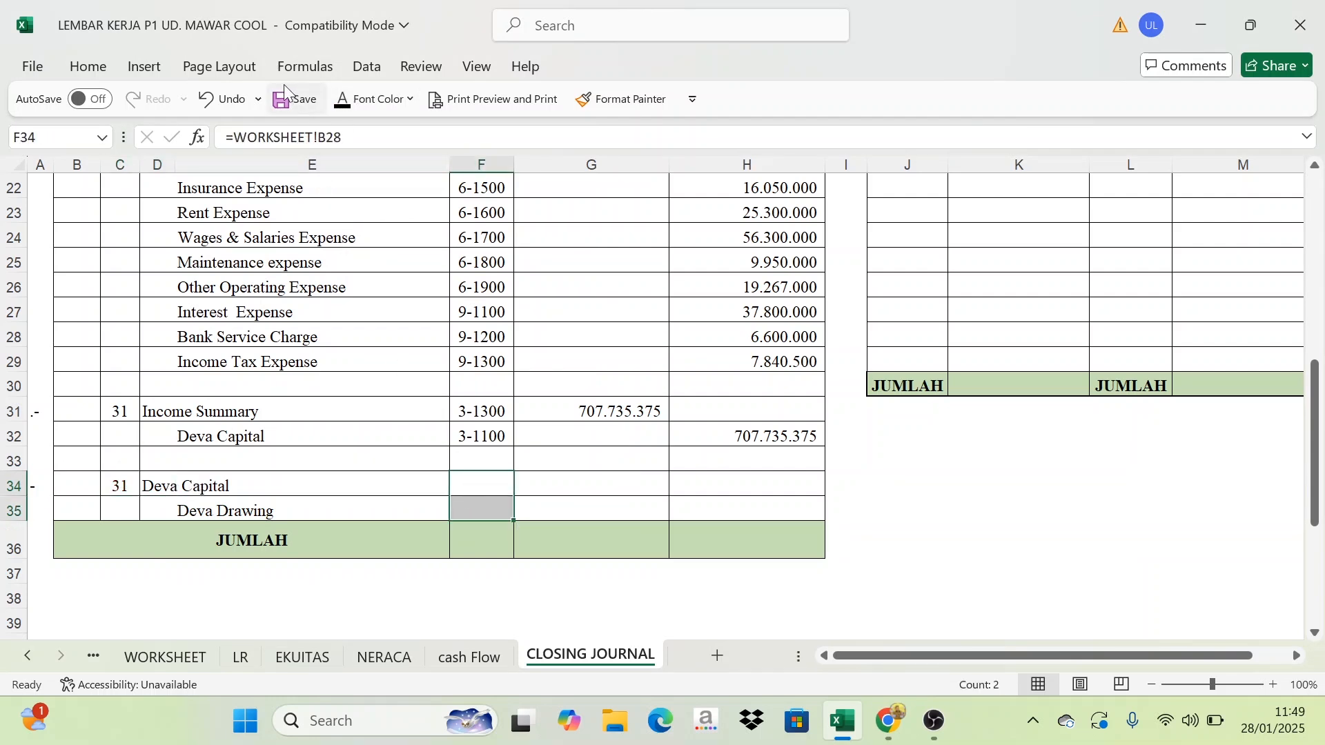
pyautogui.click(342, 98)
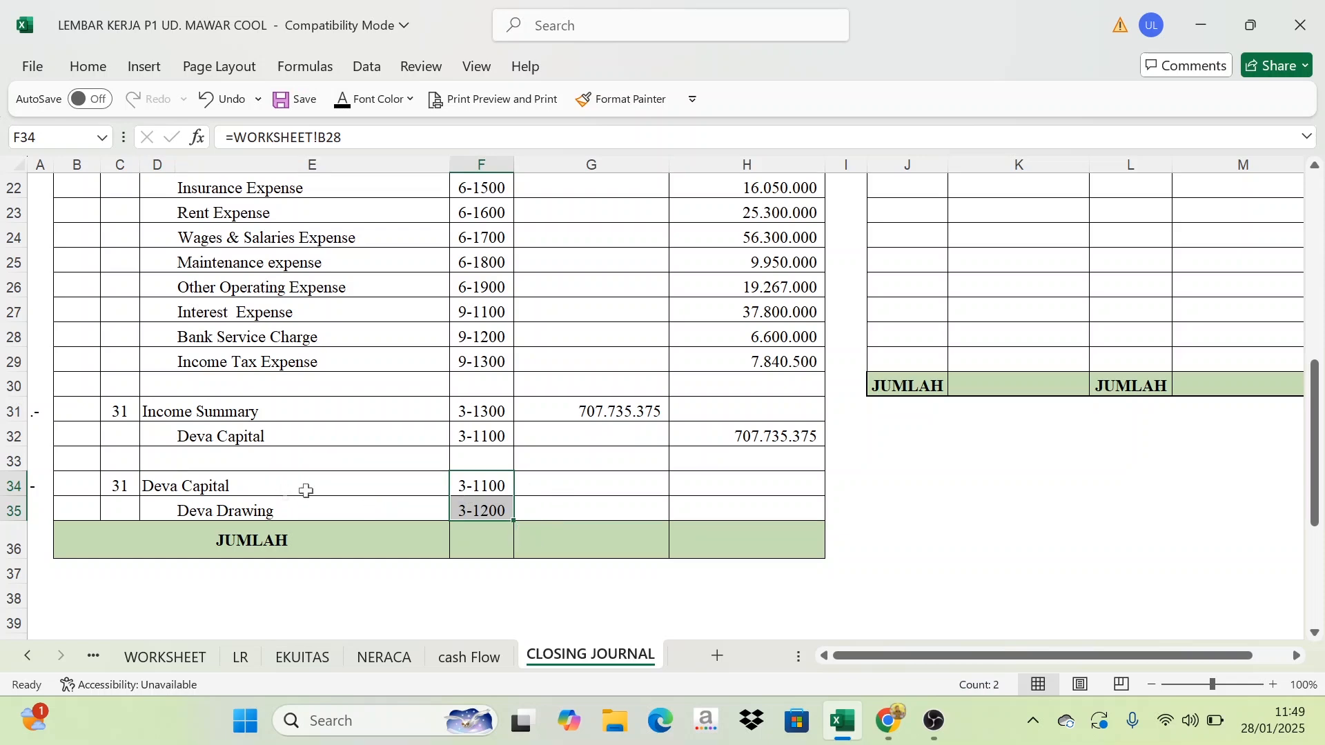
pyautogui.moveTo(578, 476); pyautogui.dragTo(719, 503)
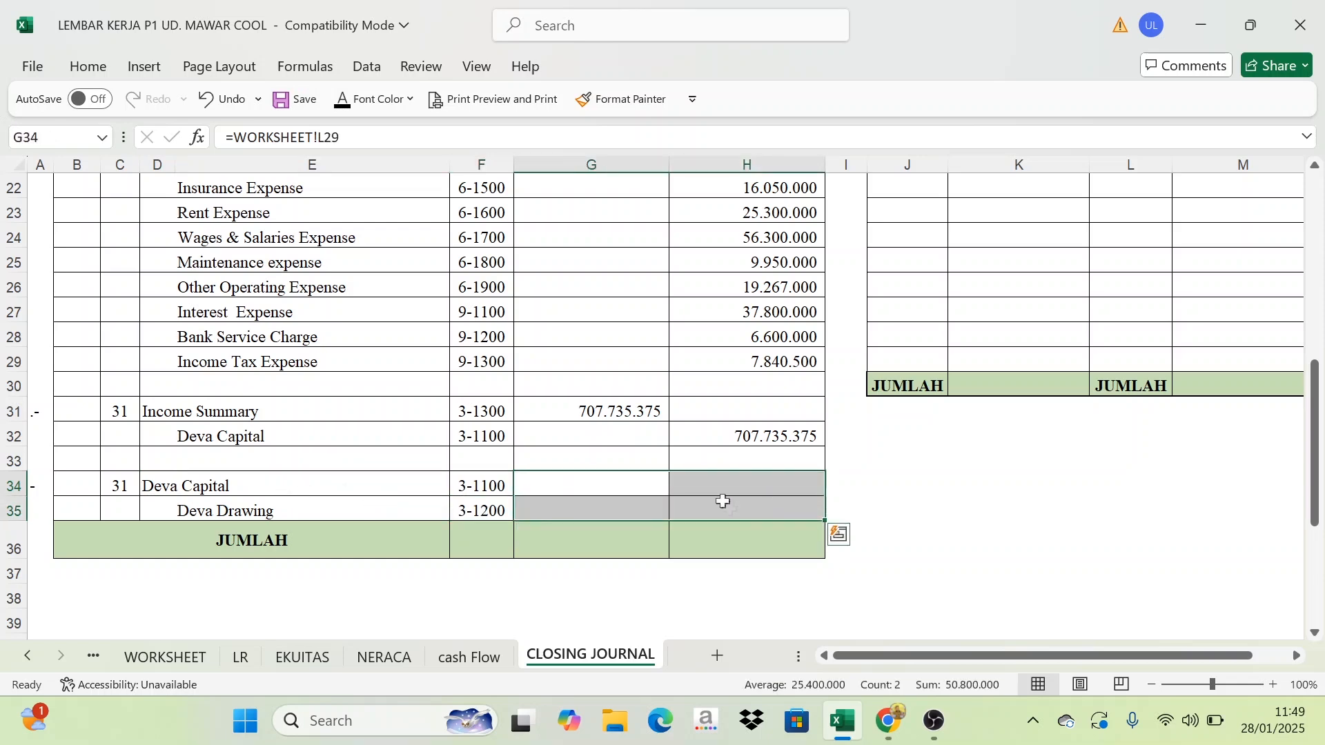
pyautogui.click(336, 113)
pyautogui.click(787, 480)
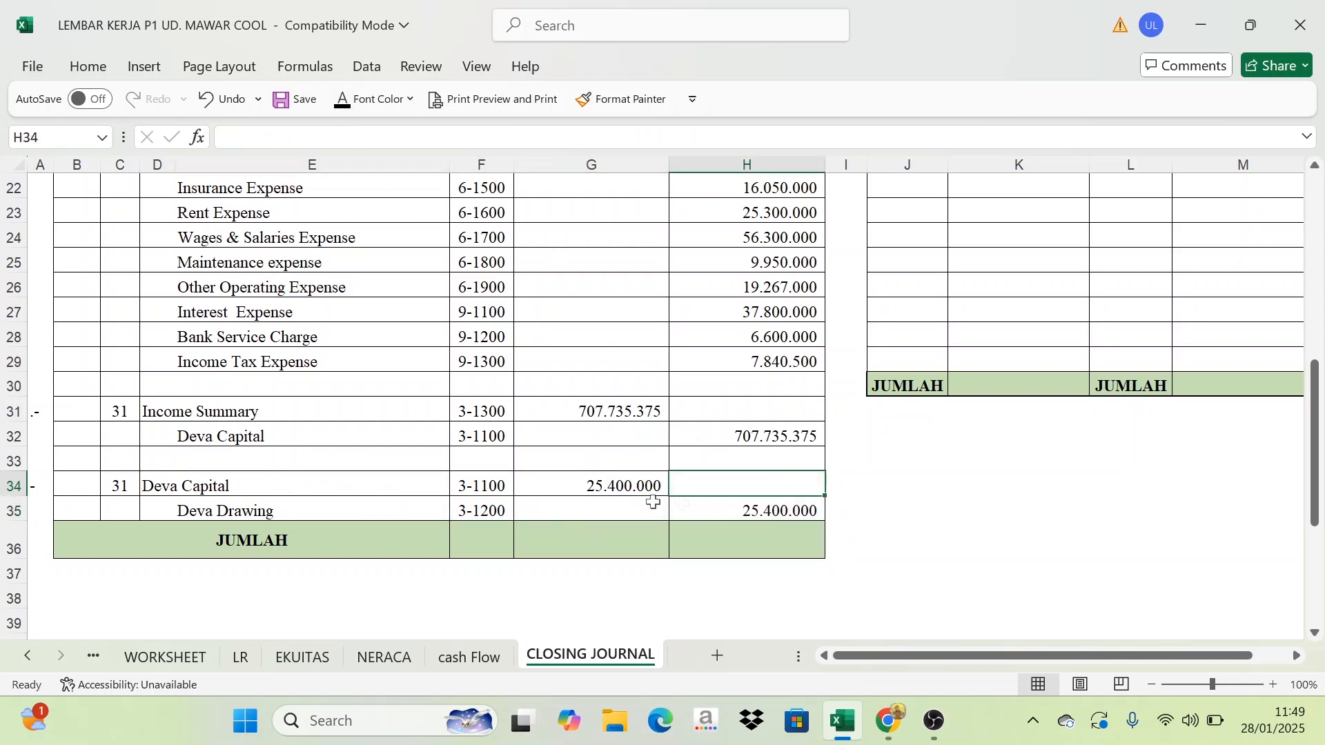
pyautogui.click(651, 504)
# Compare the drawing amount in L29 of the WORKSHEET sheet with the closing entry, and review the whole journal
pyautogui.click(166, 657)
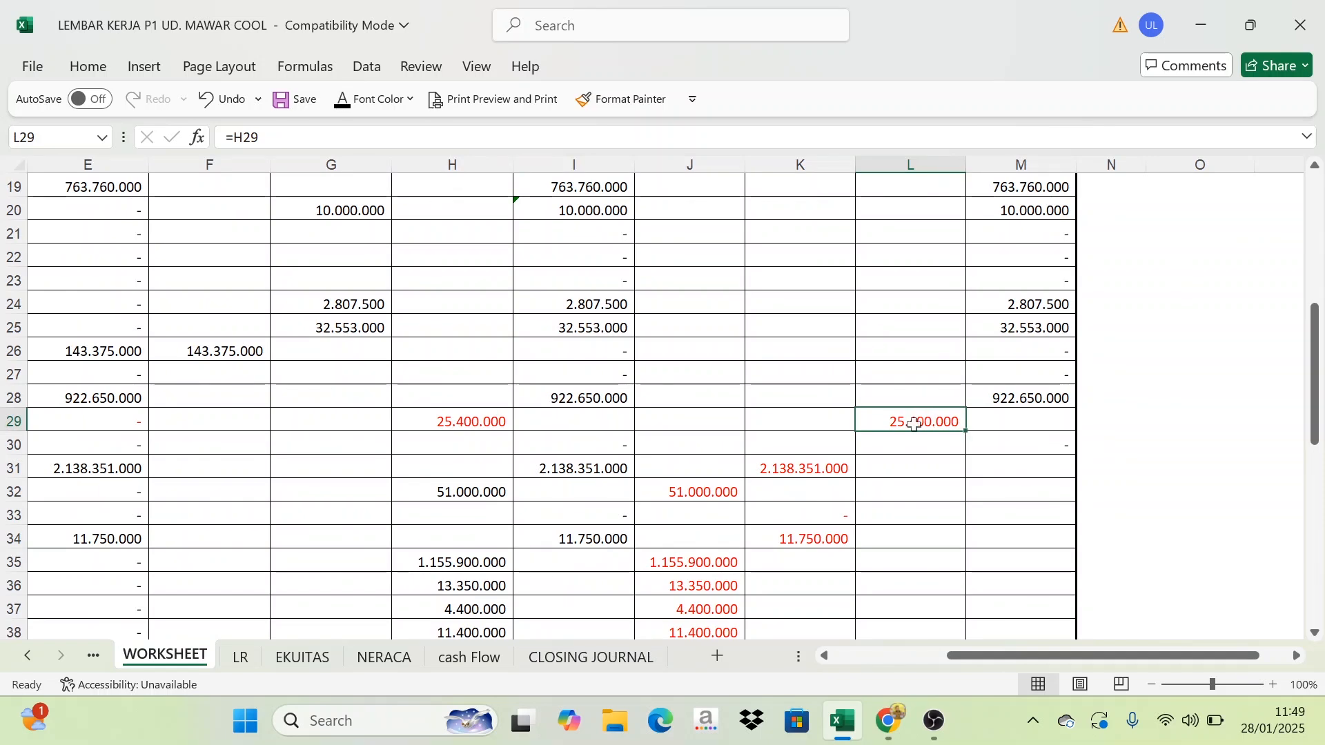
pyautogui.click(473, 661)
pyautogui.click(543, 653)
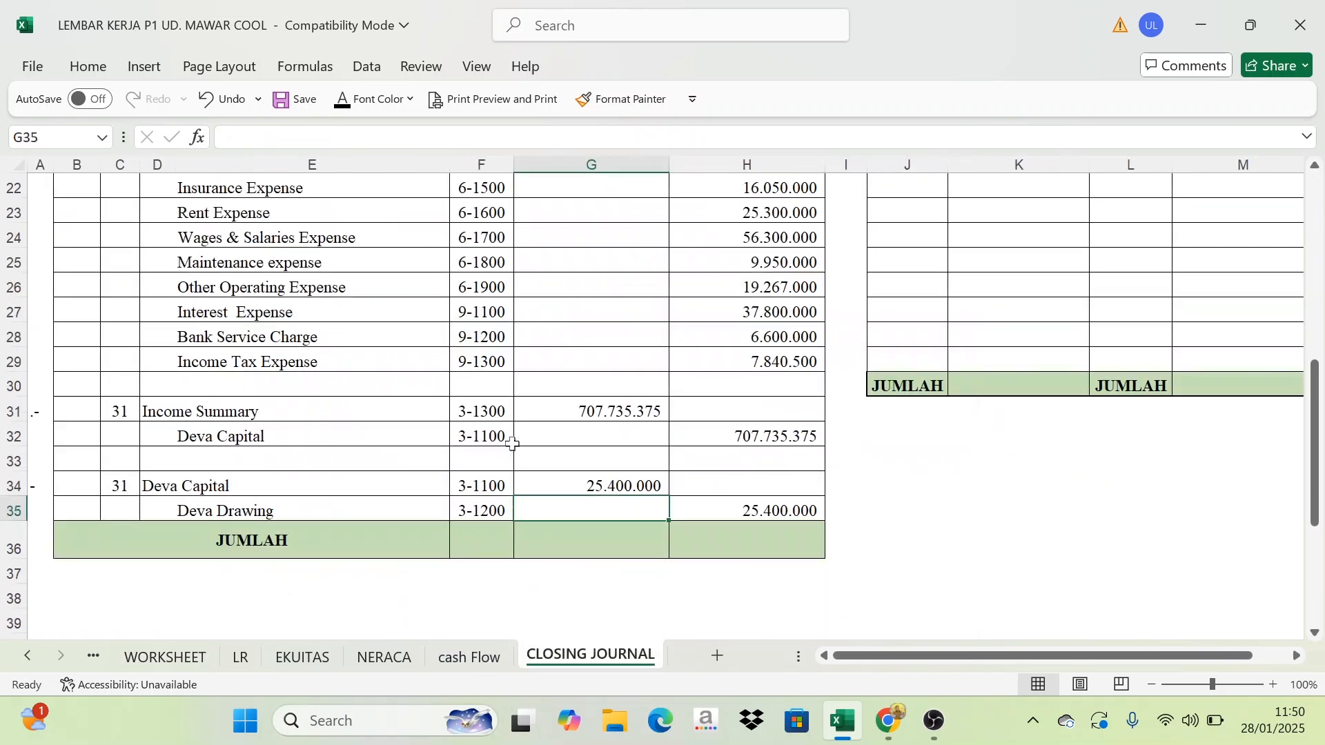
pyautogui.scroll(7, 591, 479)
pyautogui.scroll(-7, 583, 497)
# Set the font colour of the debit and credit totals in the JUMLAH row, G36:H36, to black
pyautogui.click(587, 541)
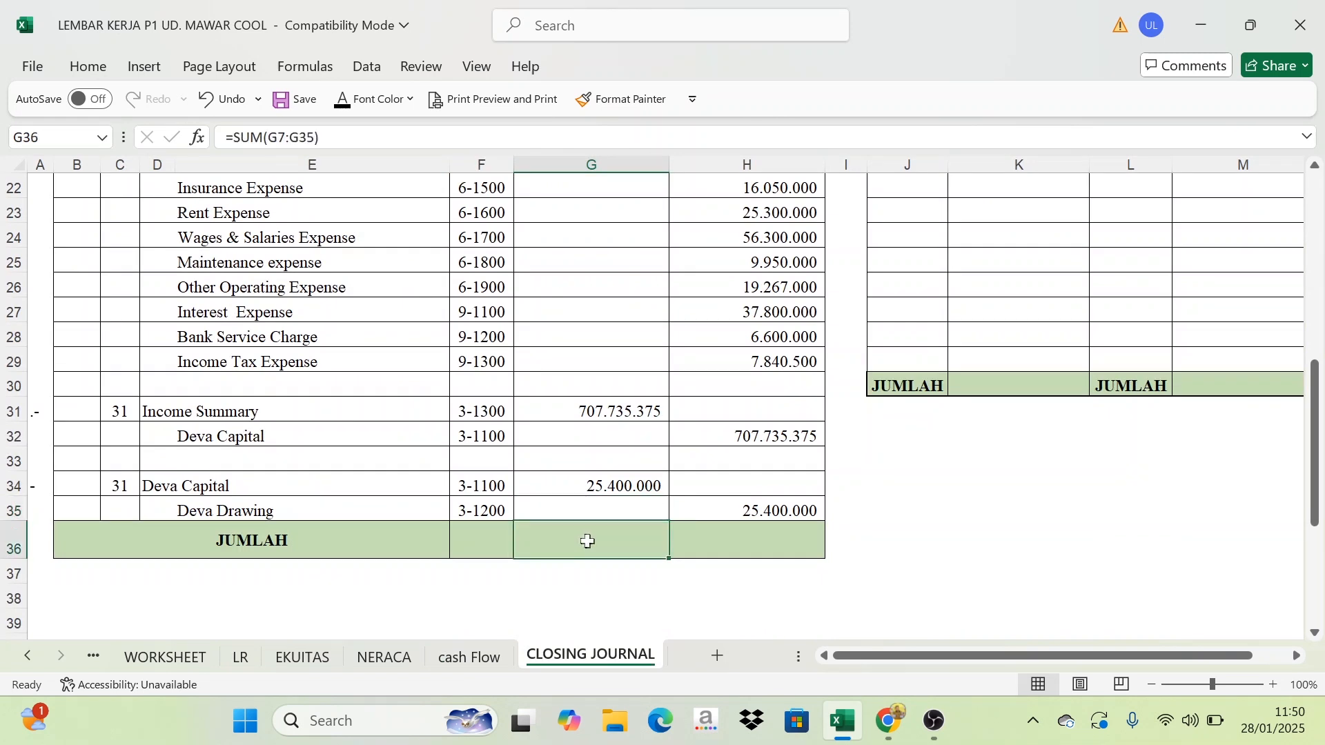
pyautogui.hotkey('shift', 'Right')
pyautogui.click(345, 100)
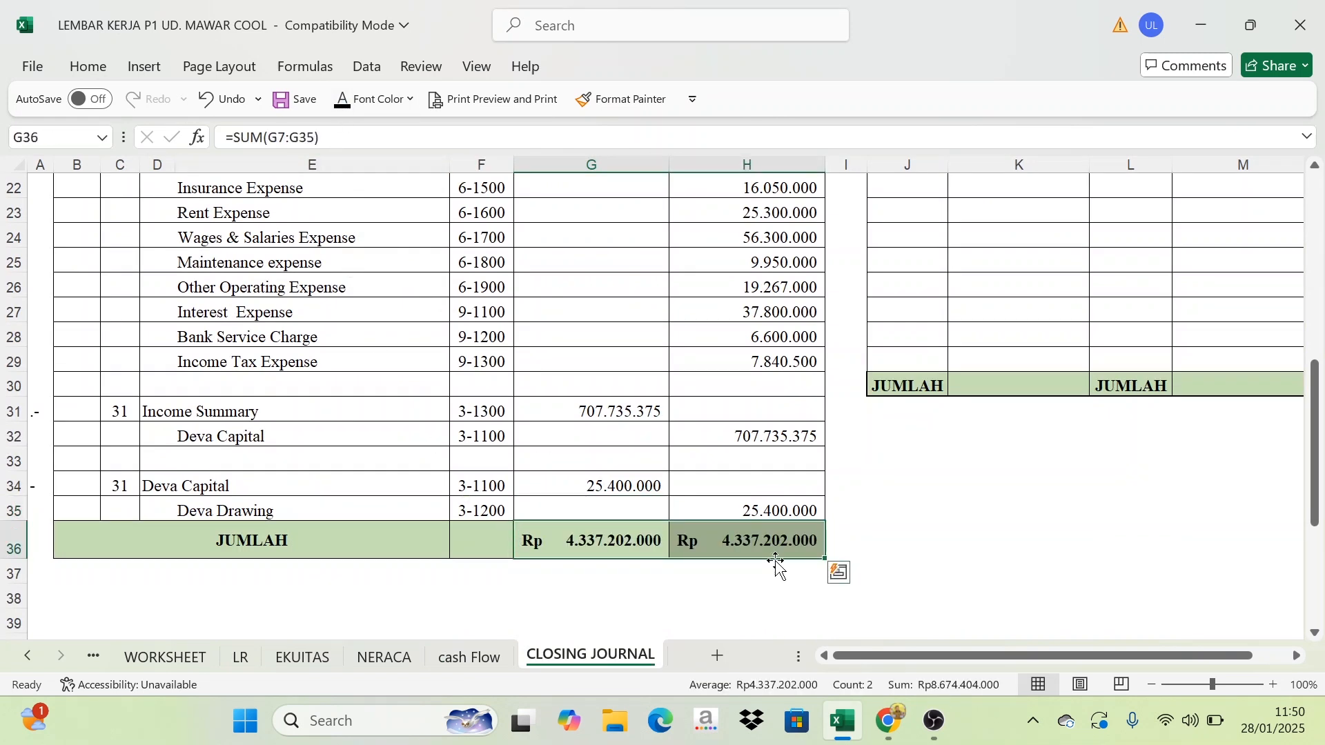
pyautogui.click(902, 505)
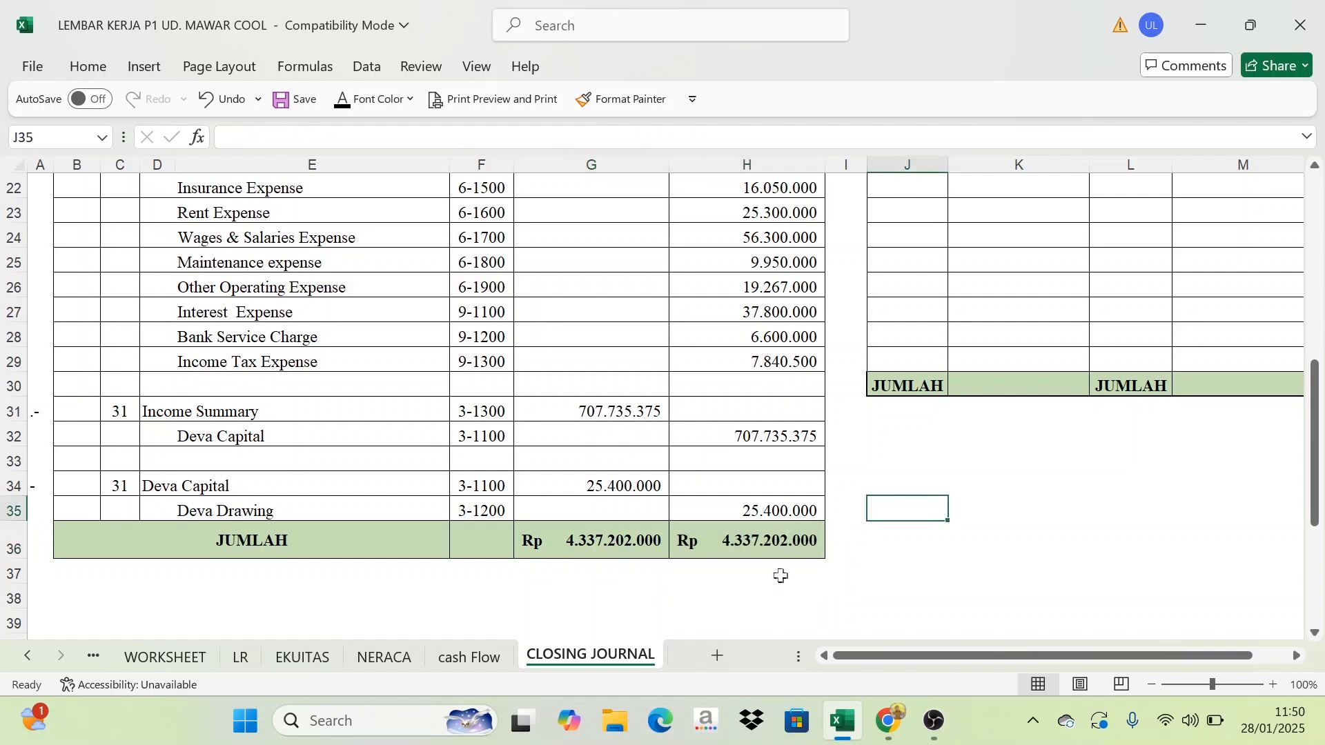
pyautogui.click(842, 570)
pyautogui.click(712, 540)
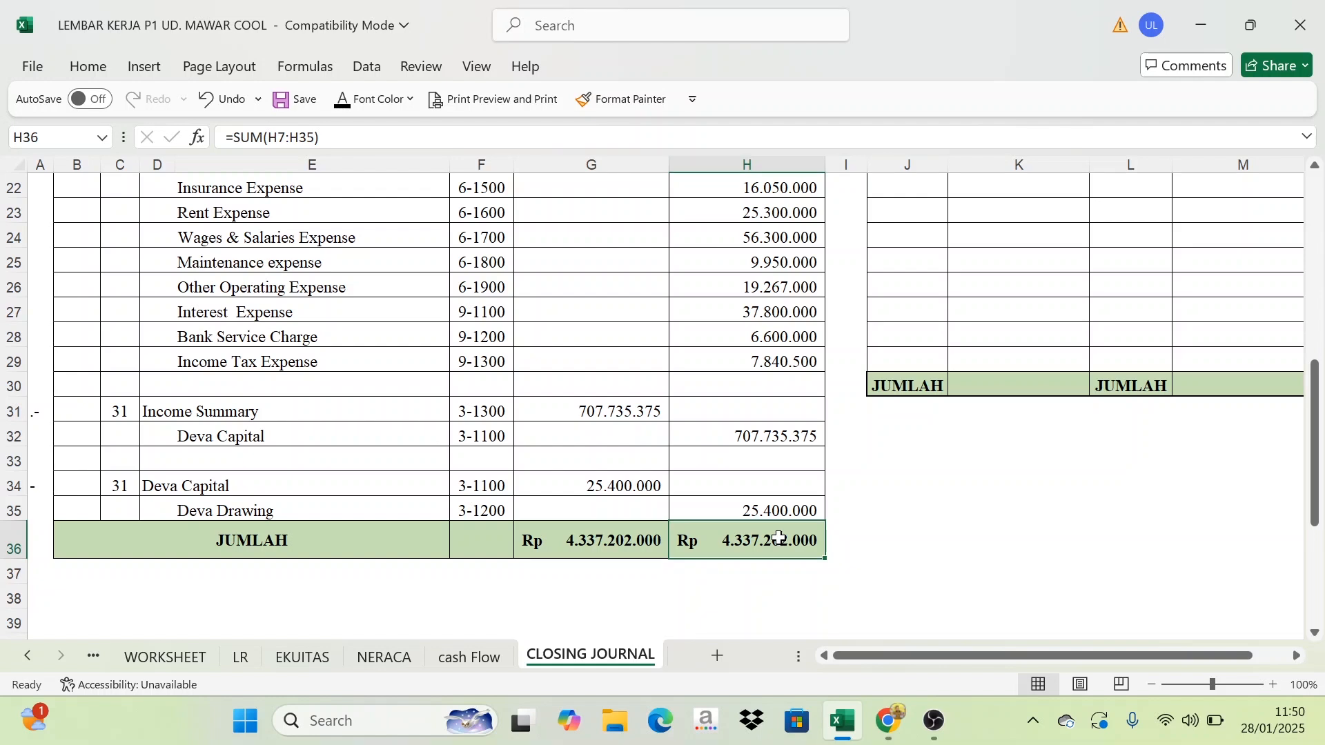
# Mark the REFF codes of the debited accounts in F7:F9 and F12 with a red font colour
pyautogui.scroll(7, 778, 537)
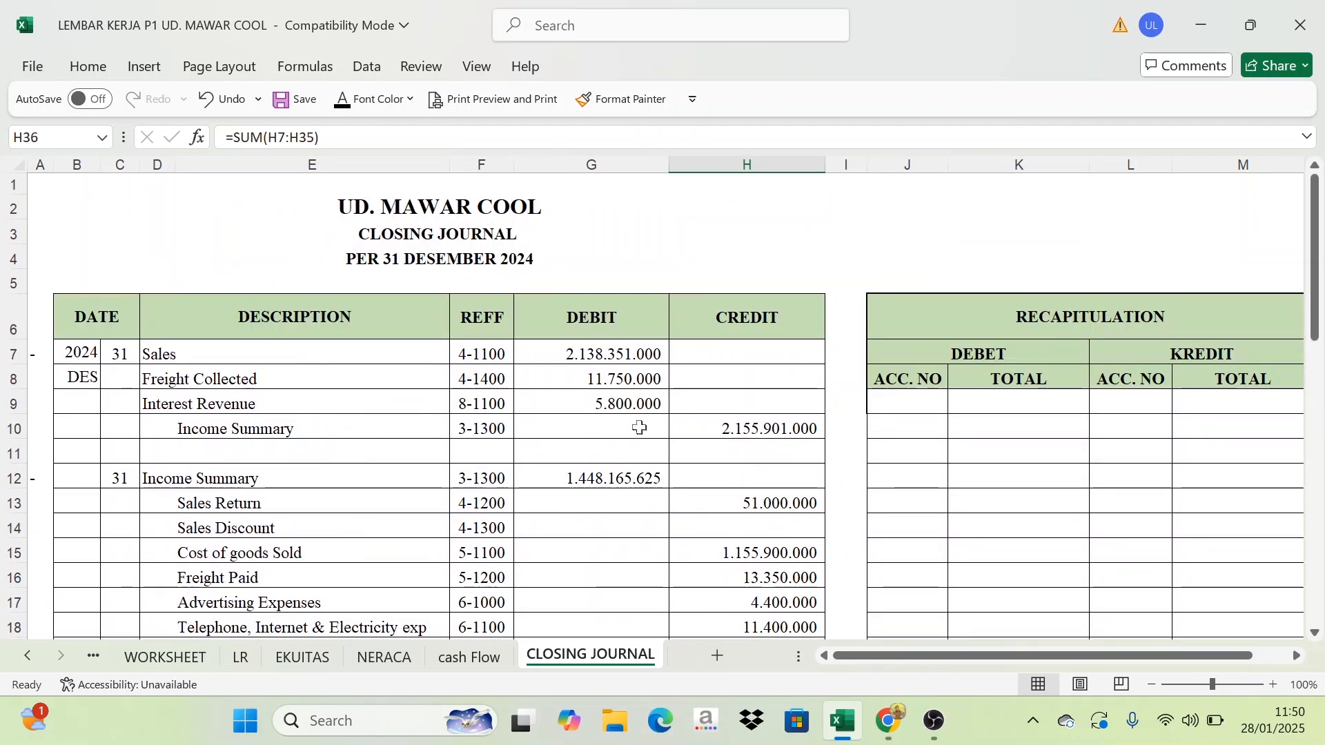
pyautogui.click(1118, 314)
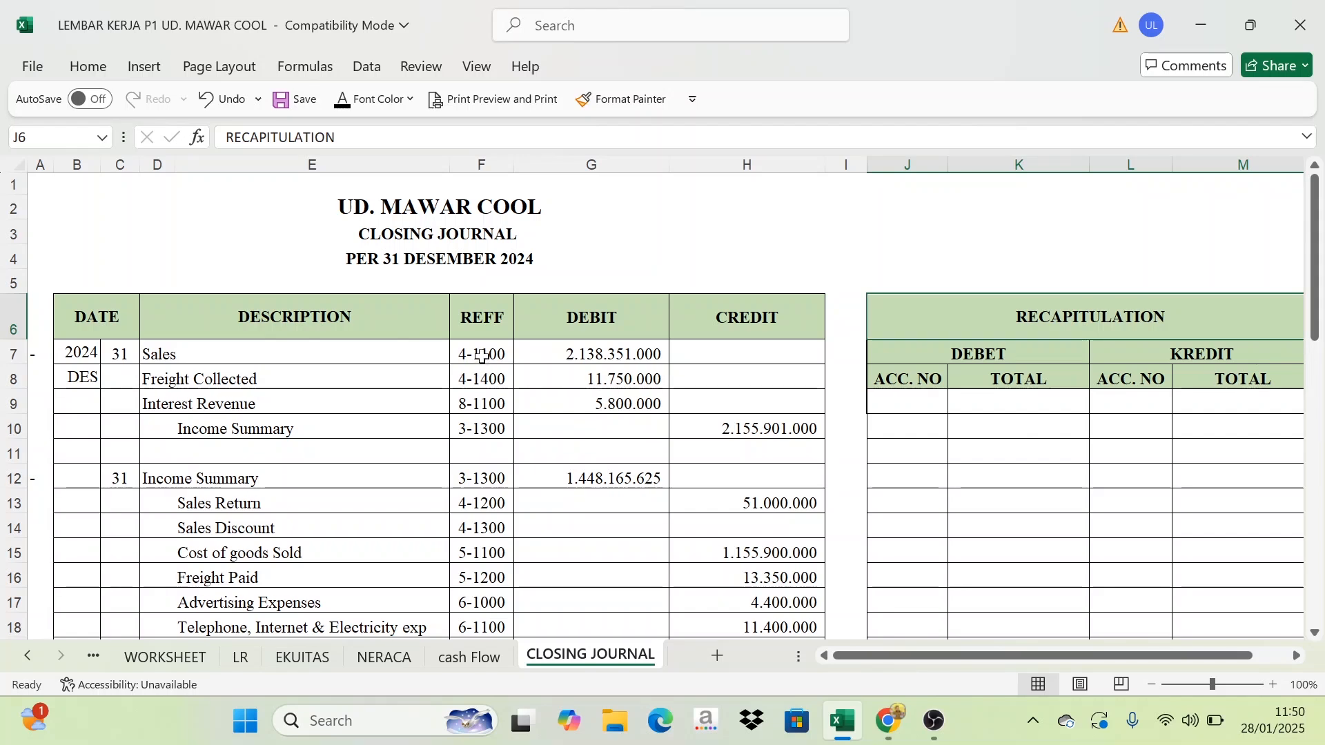
pyautogui.moveTo(481, 354); pyautogui.dragTo(482, 405)
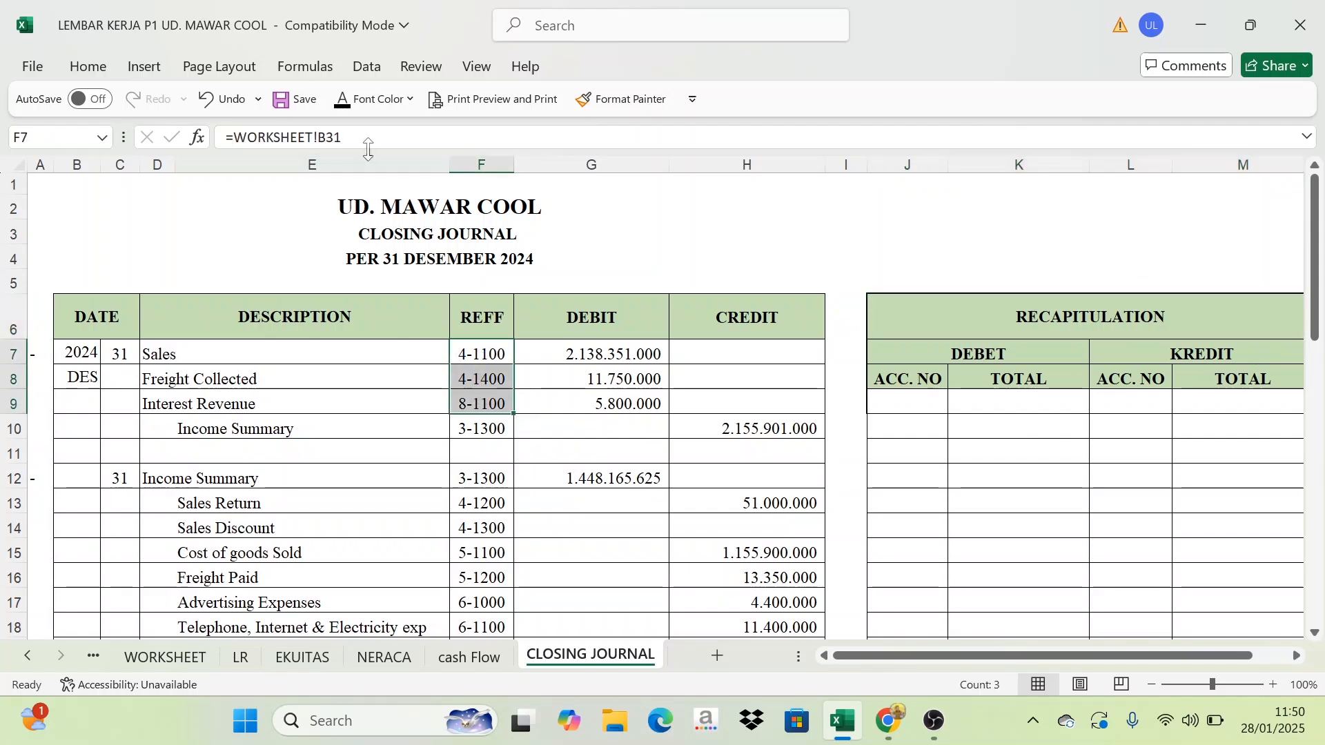
pyautogui.click(370, 105)
pyautogui.click(373, 442)
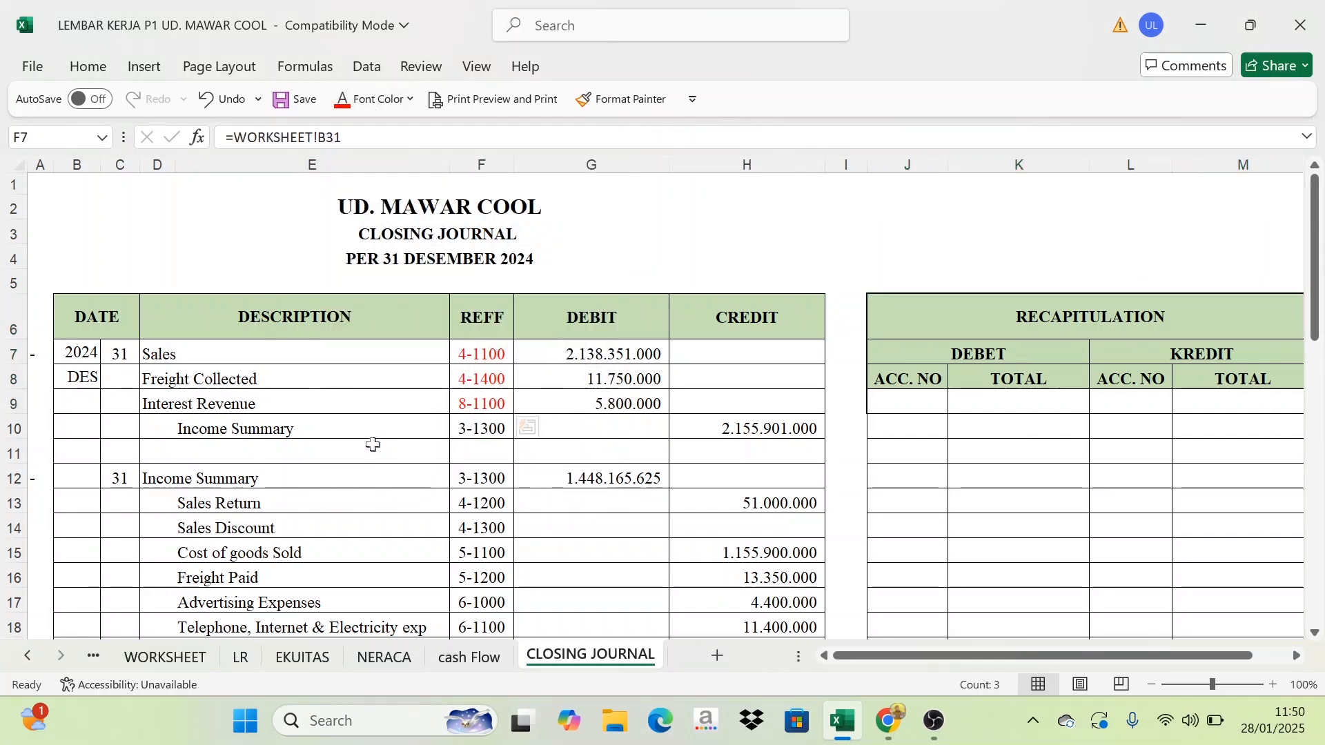
pyautogui.click(481, 479)
pyautogui.click(343, 100)
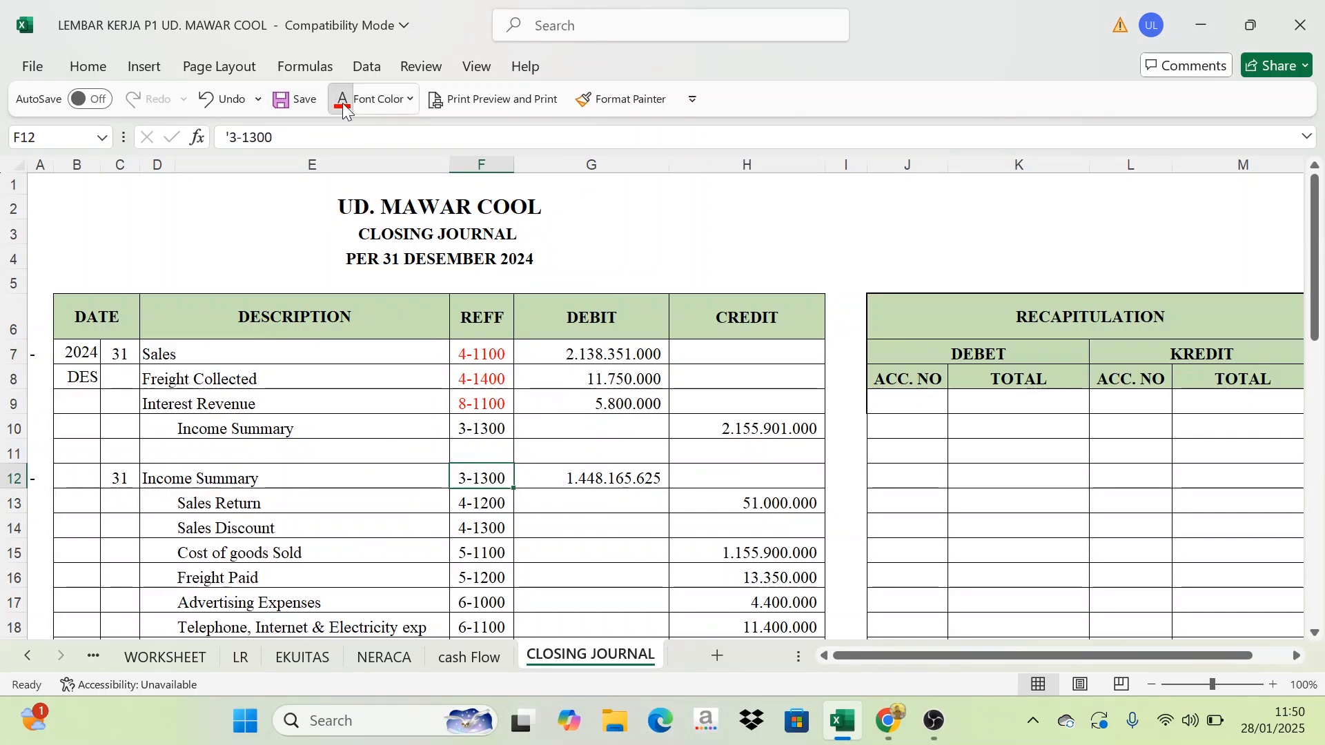
# Mark the REFF codes of the debited accounts in F31 and F34 with a red font colour
pyautogui.scroll(-1, 482, 470)
pyautogui.scroll(-5, 483, 469)
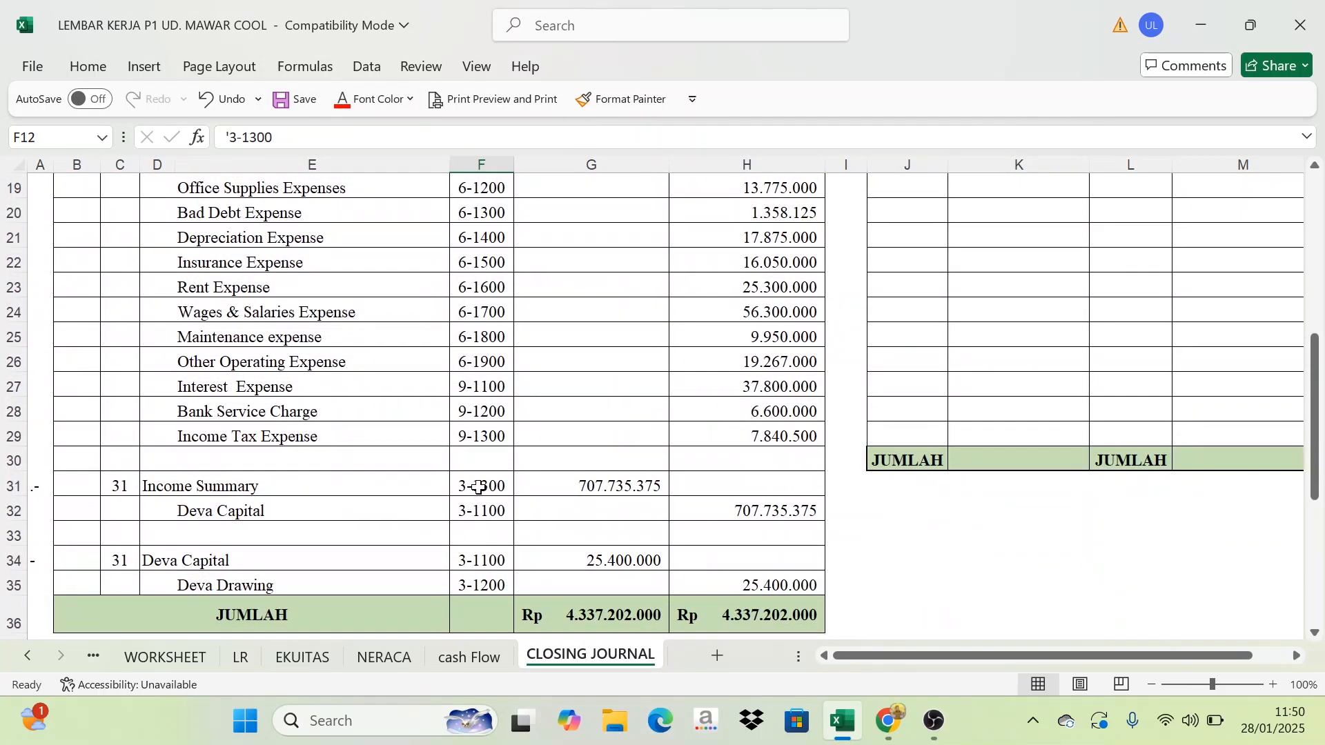
pyautogui.click(478, 487)
pyautogui.click(343, 100)
pyautogui.scroll(-1, 441, 466)
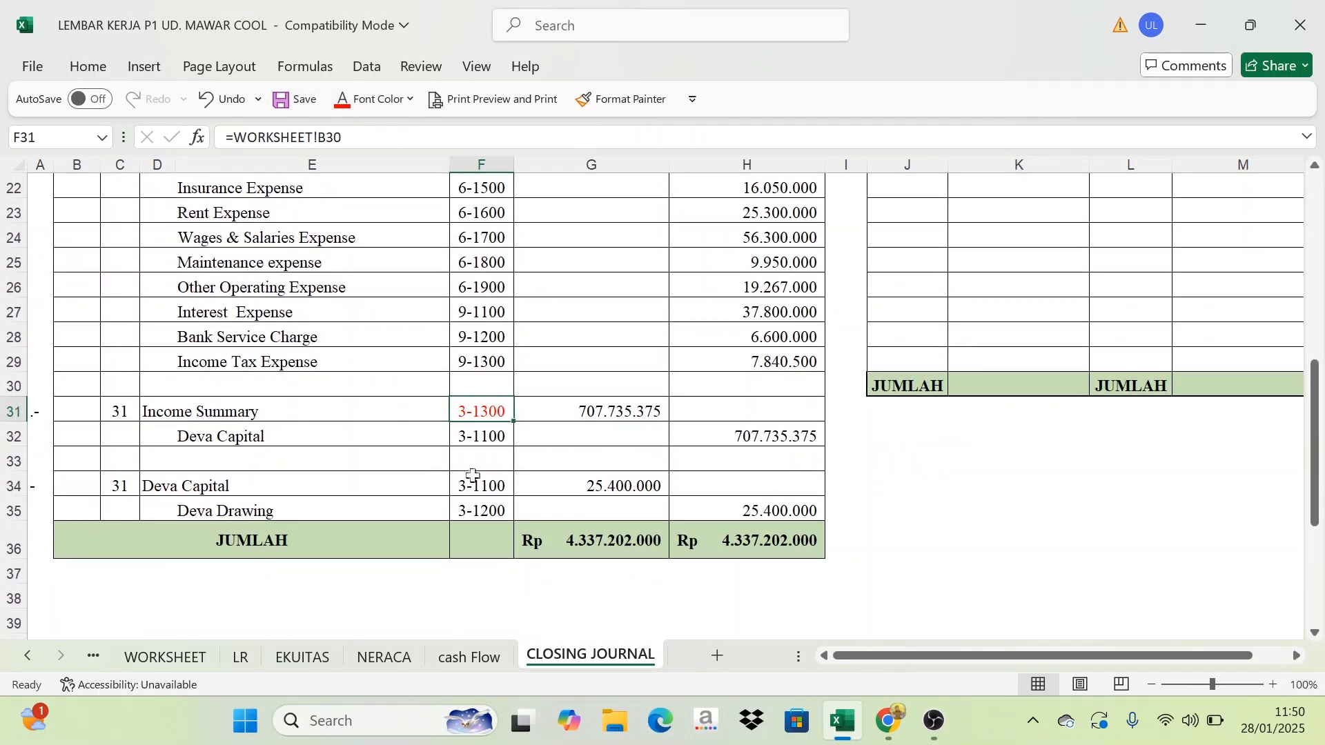
pyautogui.click(474, 483)
pyautogui.click(343, 100)
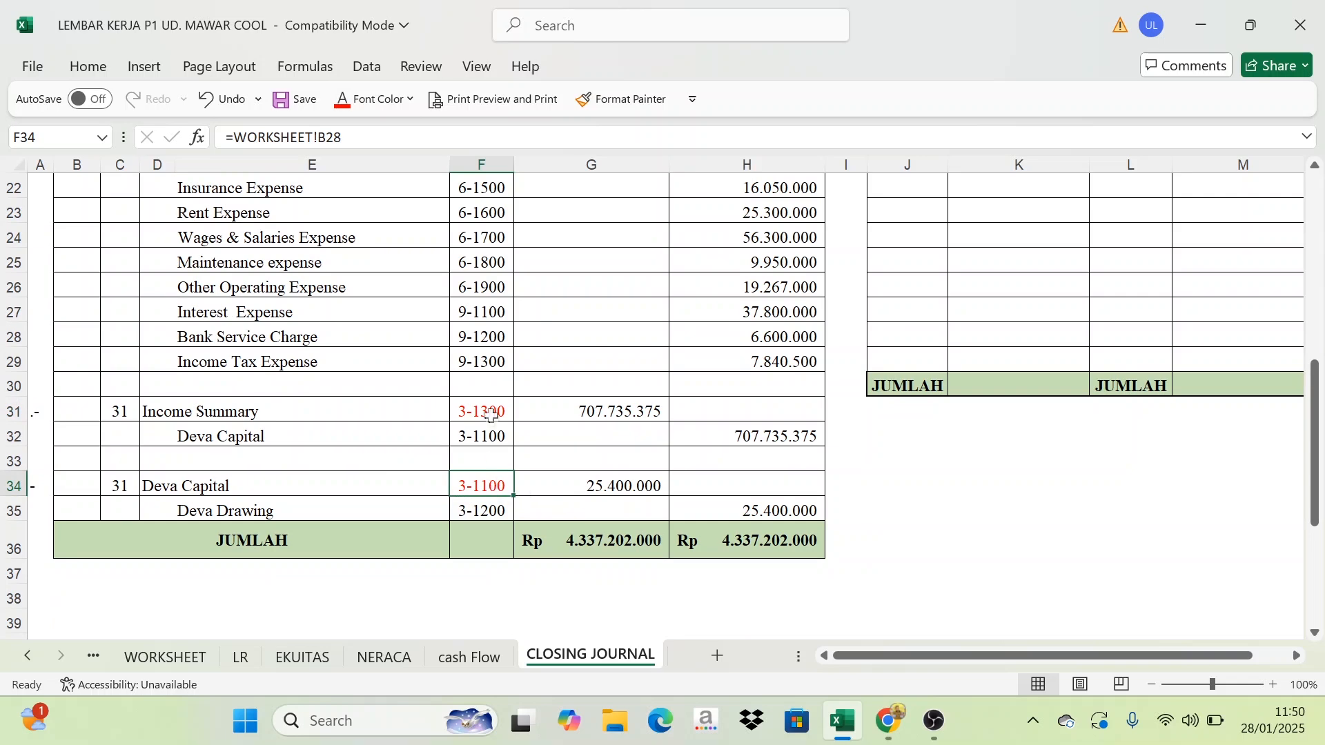
# Set the font colour of the debit account numbers in J9:J16 of the recapitulation to black
pyautogui.click(490, 415)
pyautogui.scroll(7, 476, 411)
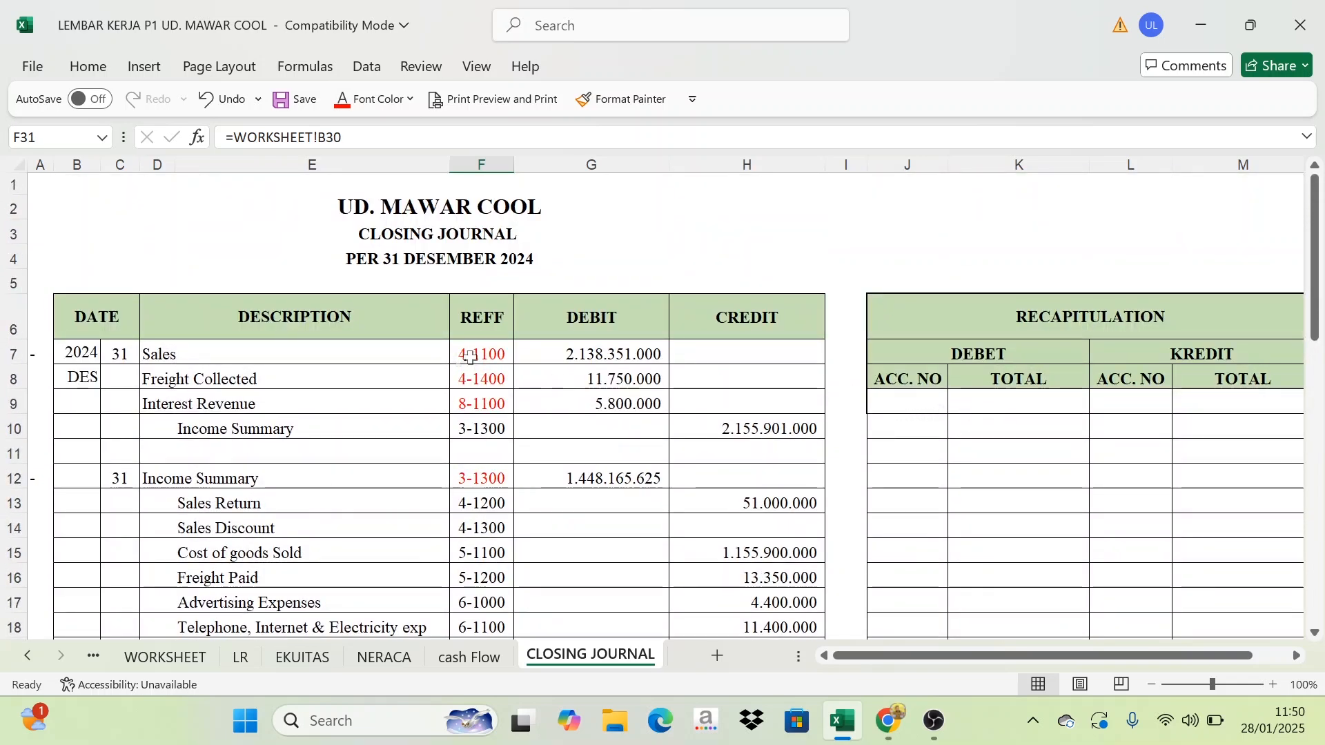
pyautogui.moveTo(899, 405); pyautogui.dragTo(897, 577)
pyautogui.click(410, 99)
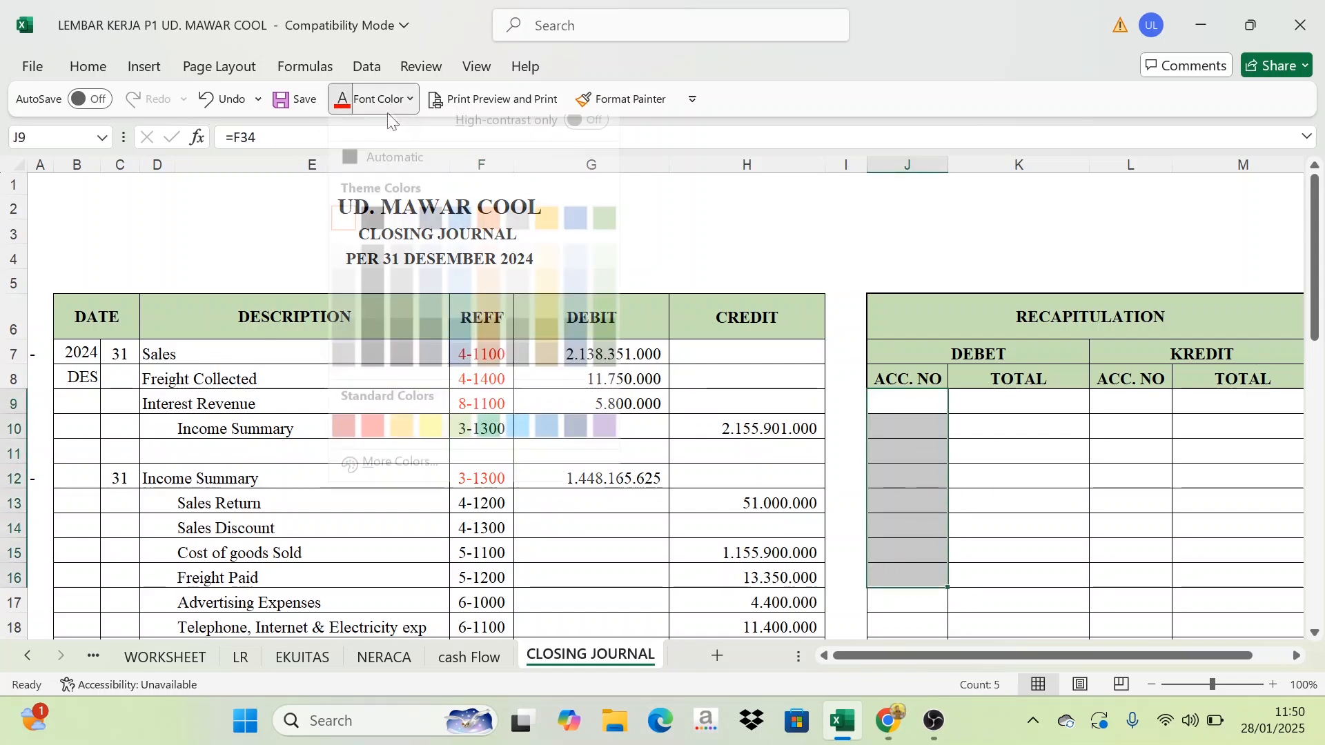
pyautogui.click(395, 238)
# Review the red REFF codes of the debited accounts in F7:F9, F12, F31 and F34 against the recapitulation's debit account numbers
pyautogui.click(918, 399)
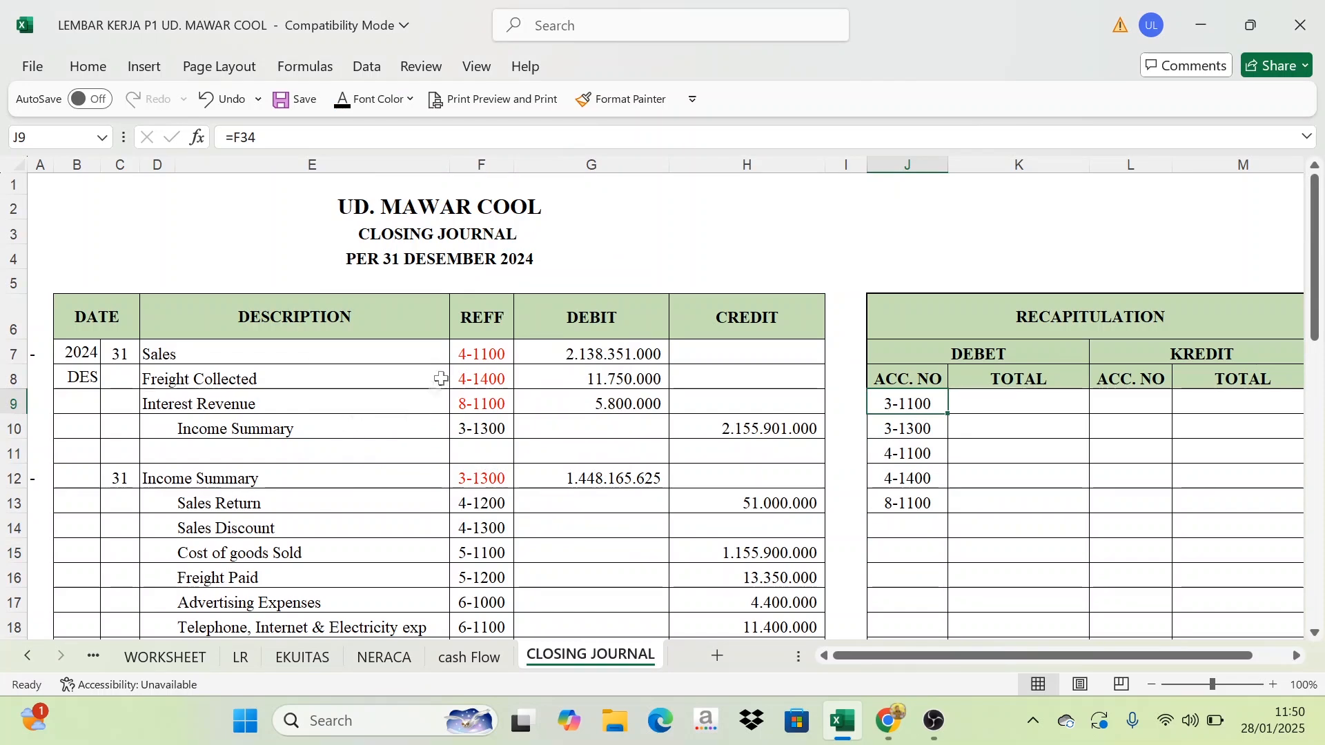
pyautogui.click(473, 358)
pyautogui.click(473, 373)
pyautogui.click(474, 398)
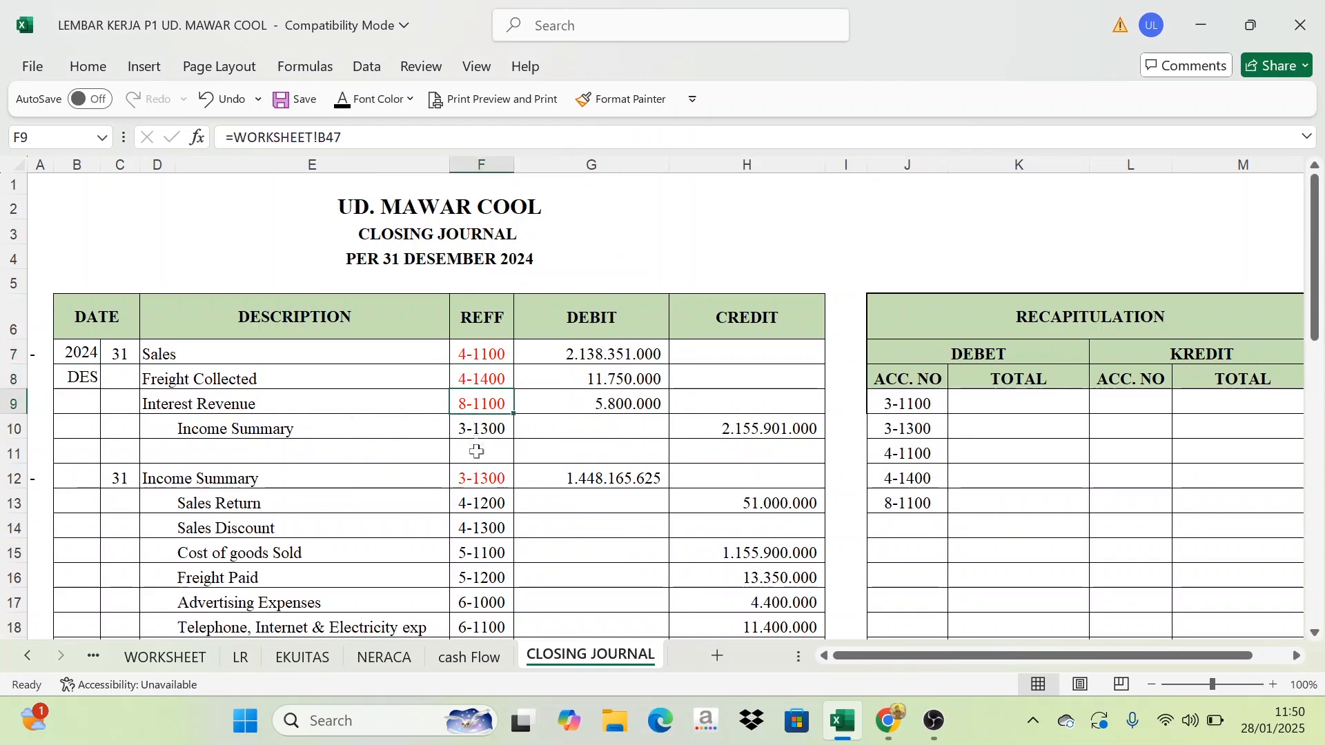
pyautogui.click(474, 477)
pyautogui.scroll(-5, 480, 476)
pyautogui.scroll(-1, 480, 476)
pyautogui.click(473, 485)
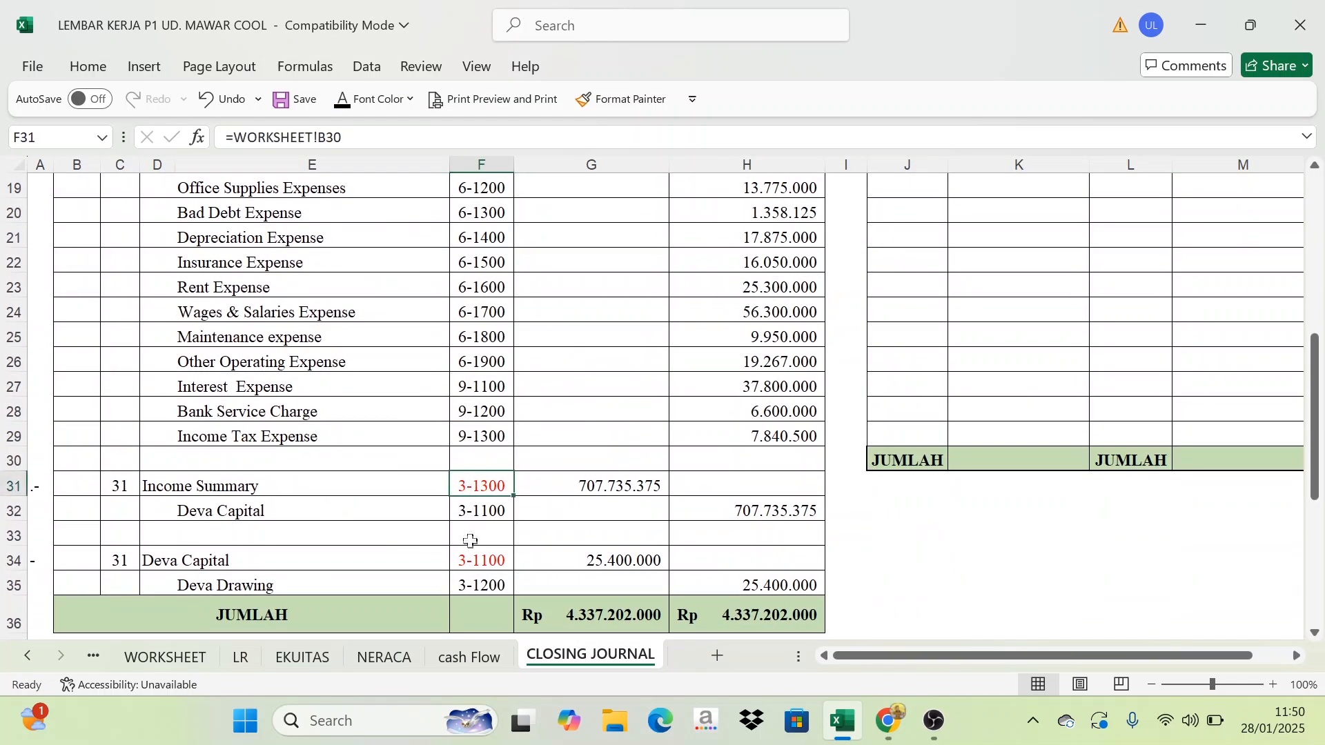
pyautogui.click(469, 560)
pyautogui.scroll(2, 450, 511)
pyautogui.scroll(3, 450, 511)
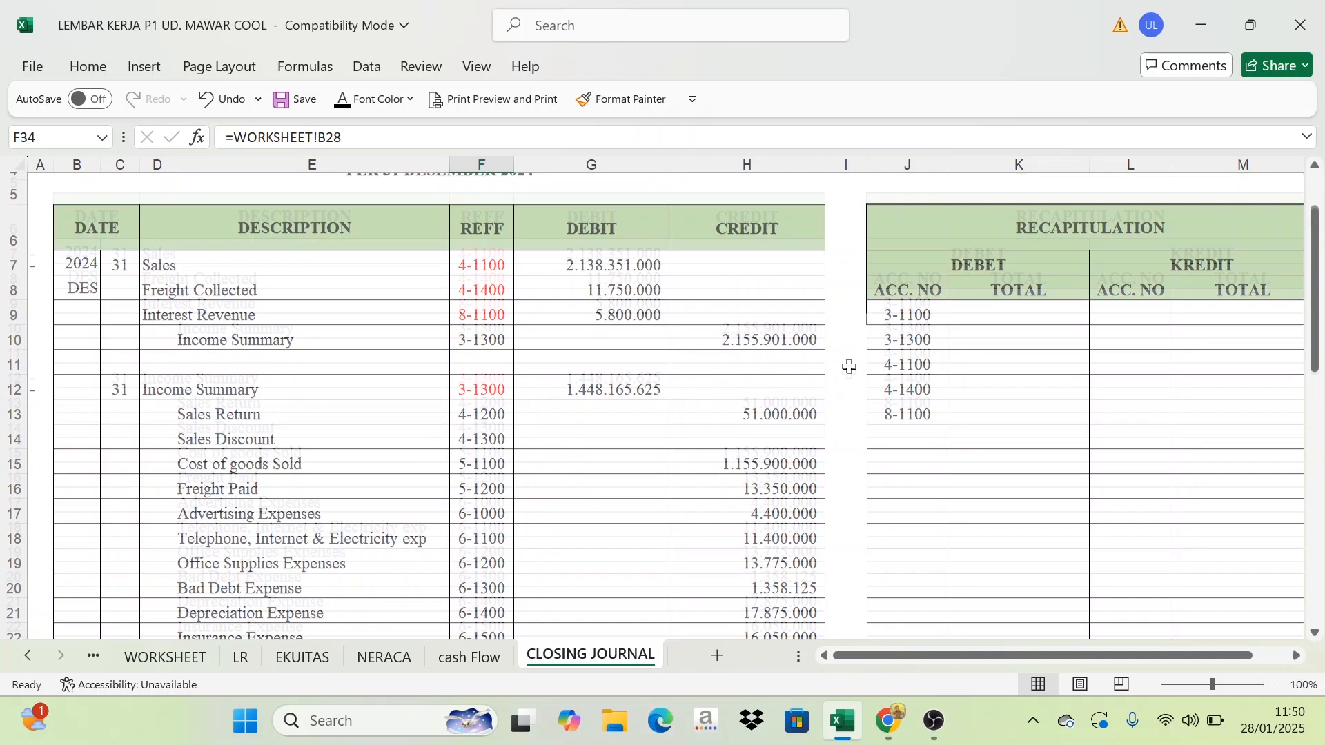
# Trace the account numbers in J9:J11 of the recapitulation to their journal entries, including both Income Summary debits in F12 and F31
pyautogui.click(921, 332)
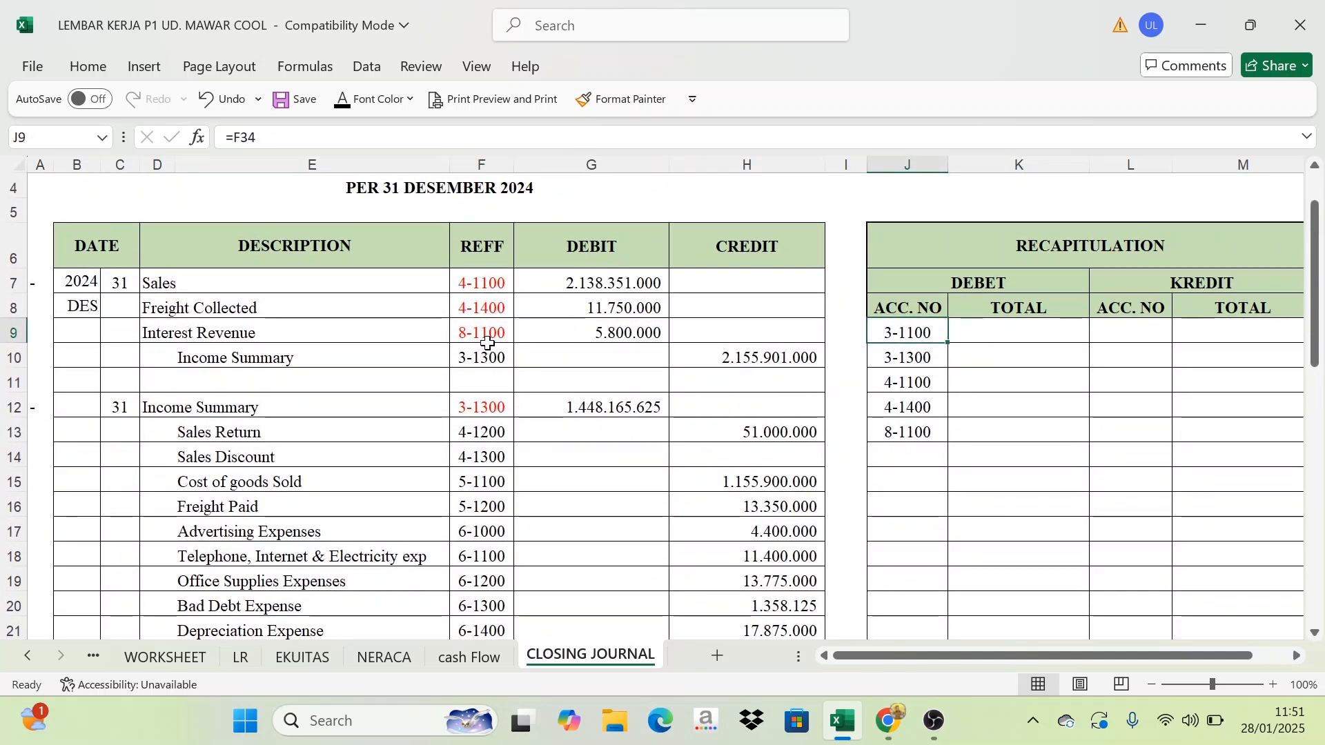
pyautogui.scroll(-4, 509, 387)
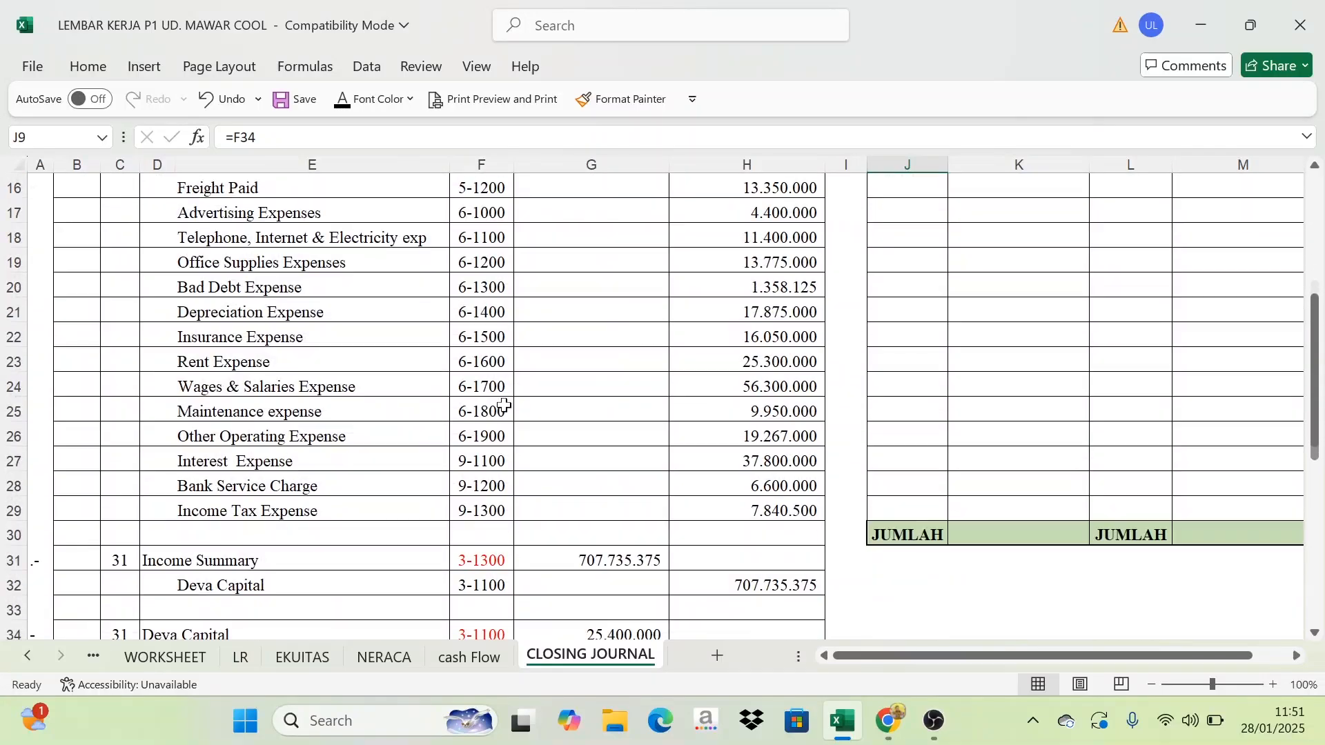
pyautogui.scroll(4, 958, 320)
pyautogui.click(911, 384)
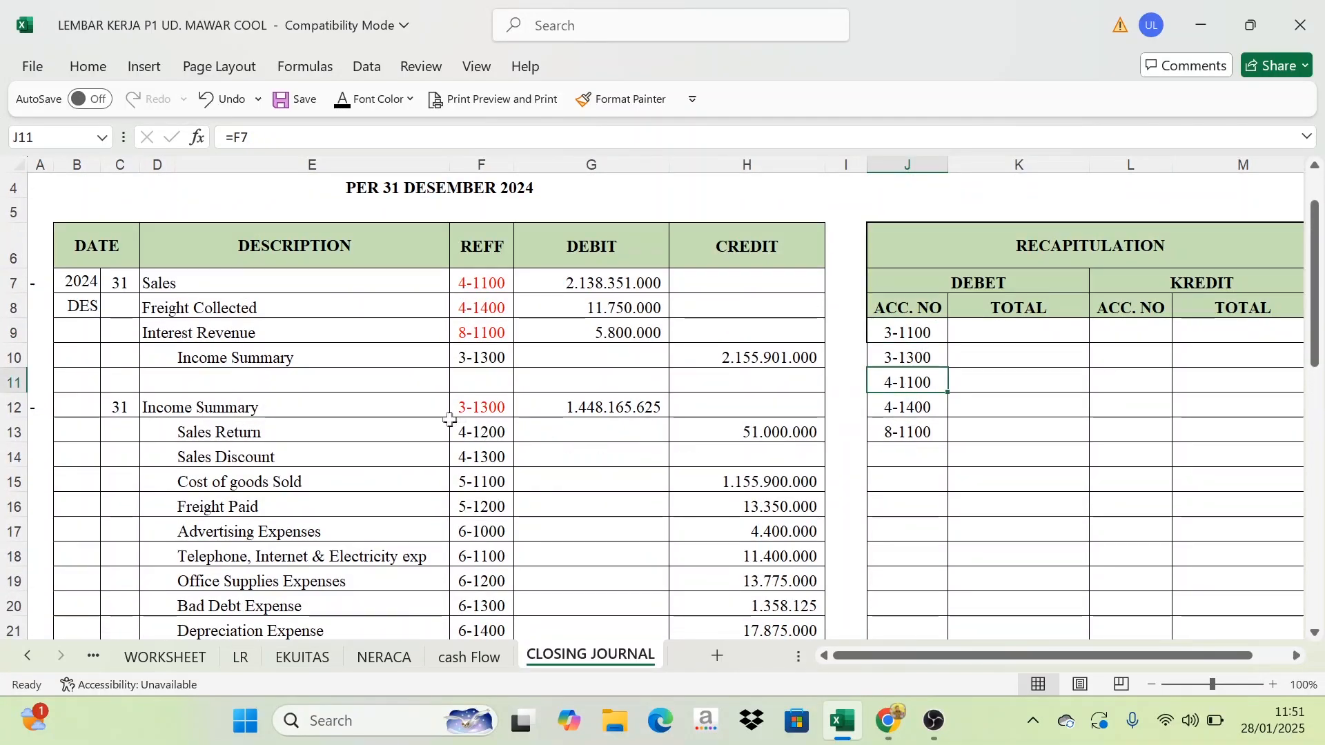
pyautogui.scroll(-5, 464, 421)
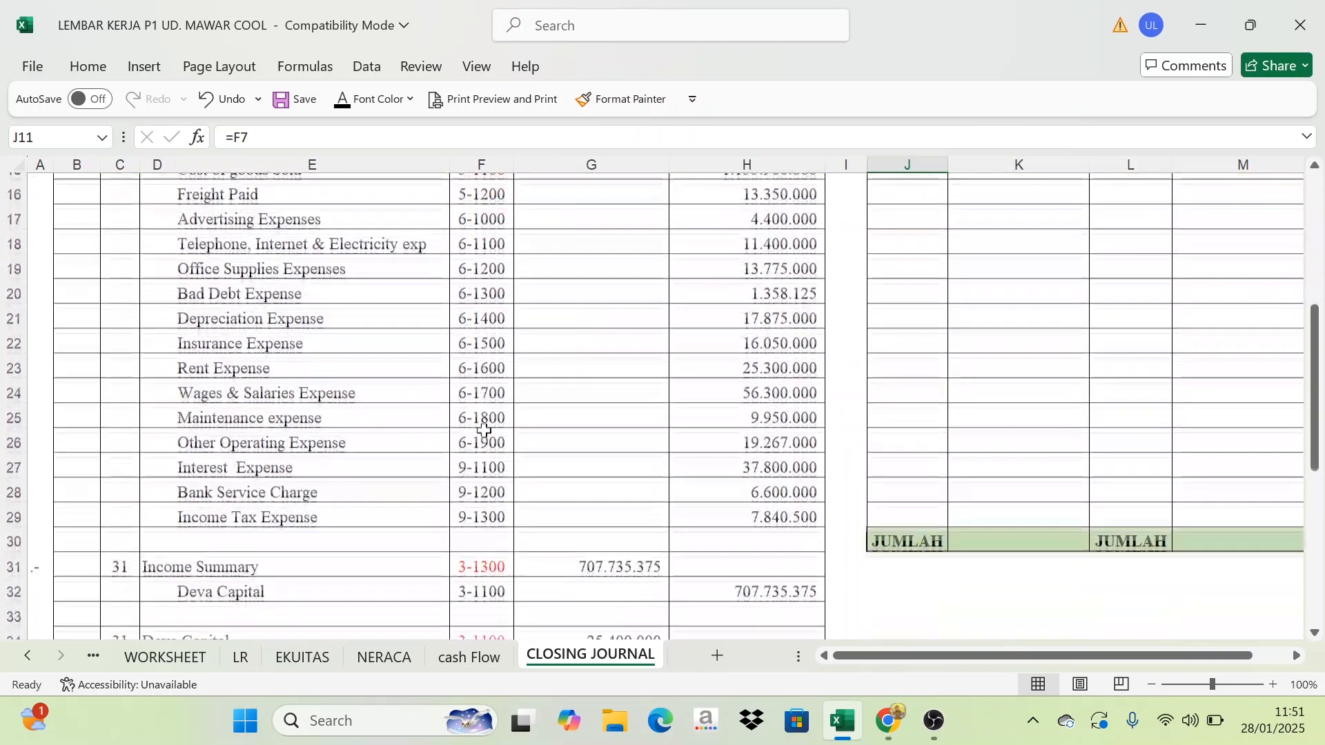
pyautogui.click(488, 484)
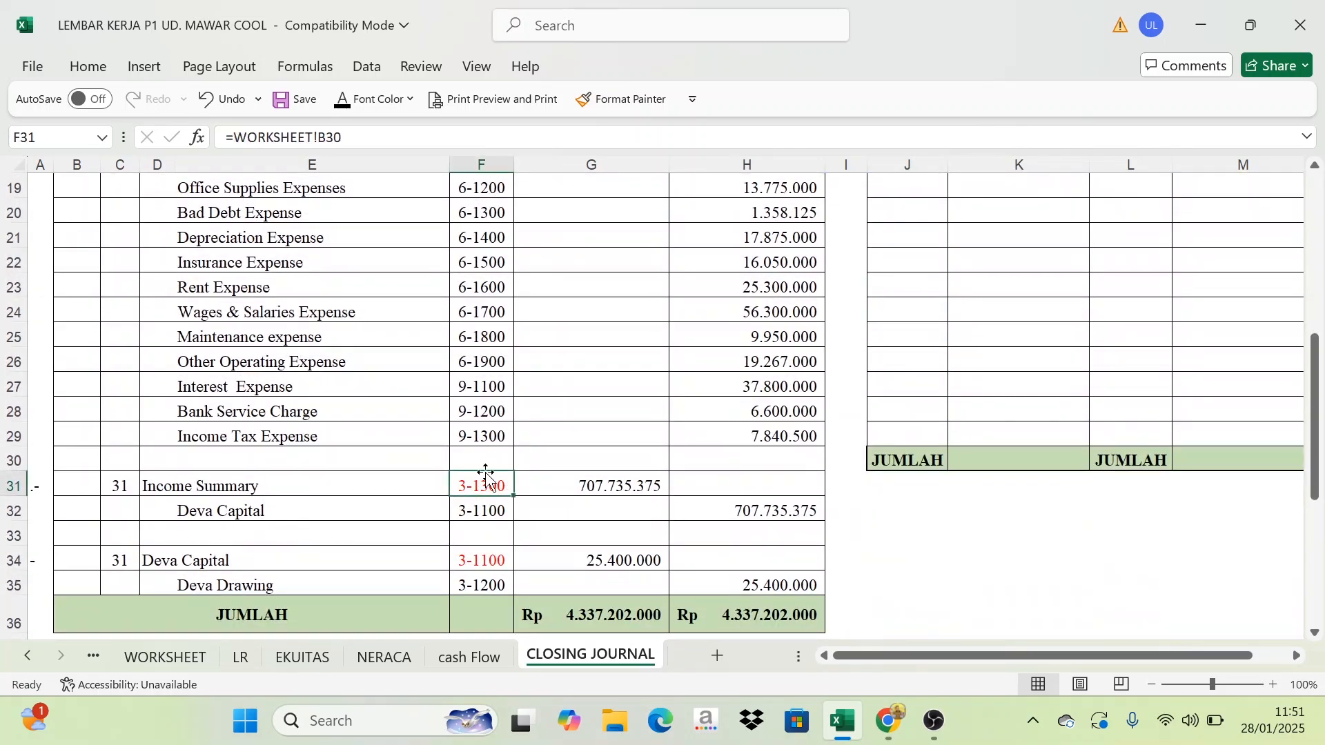
pyautogui.scroll(4, 456, 495)
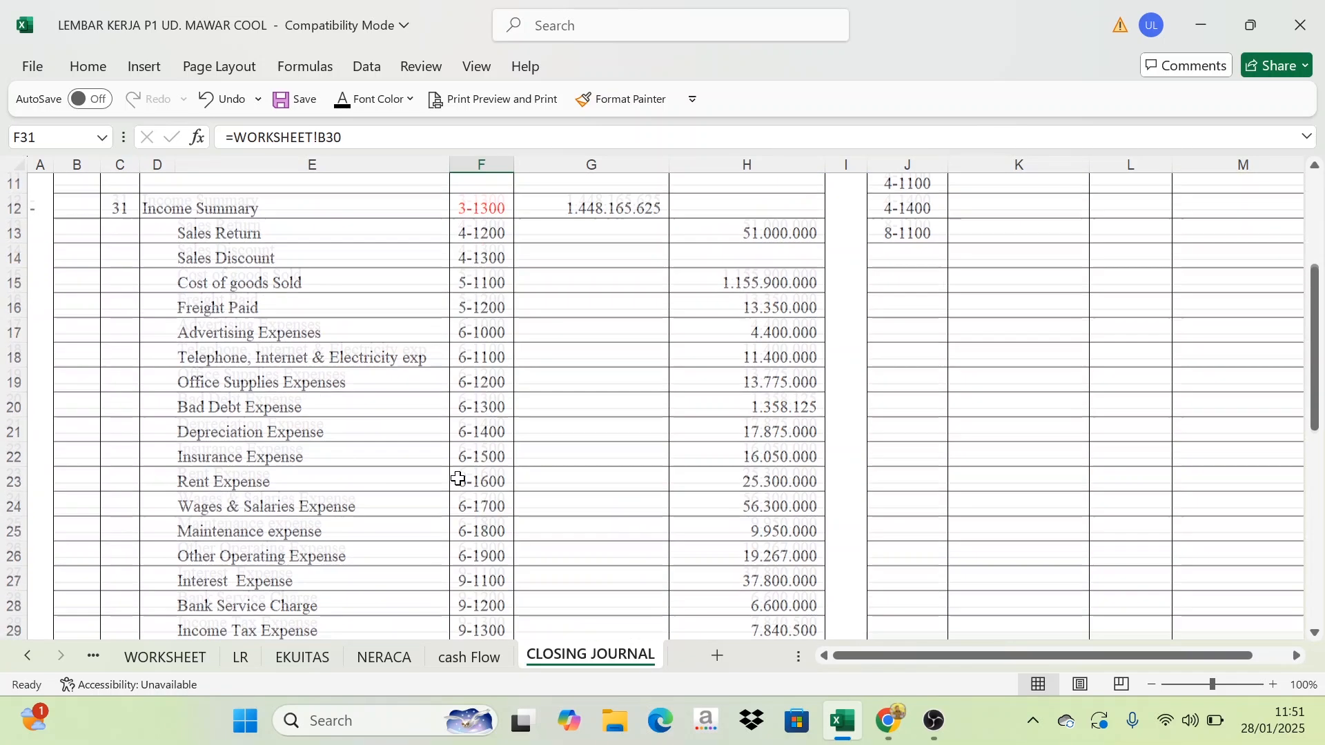
pyautogui.click(488, 312)
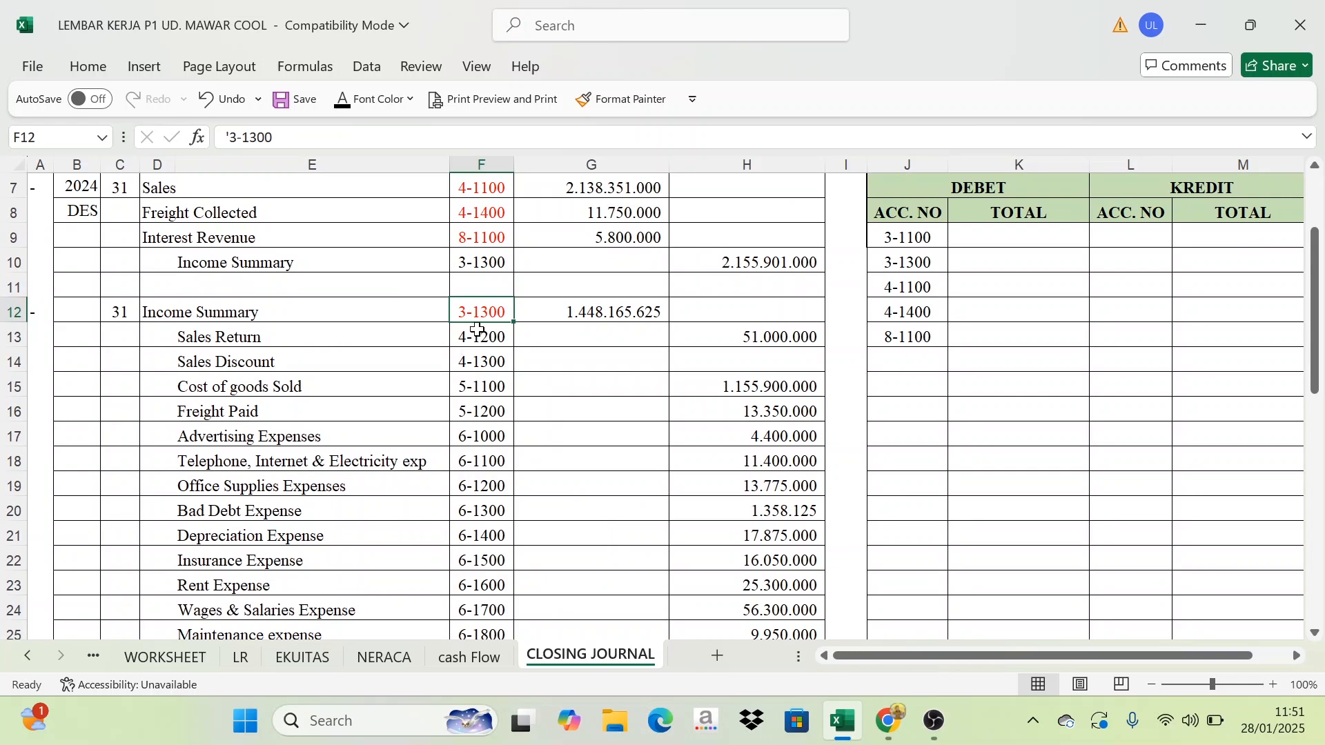
pyautogui.scroll(-5, 456, 483)
pyautogui.scroll(7, 622, 538)
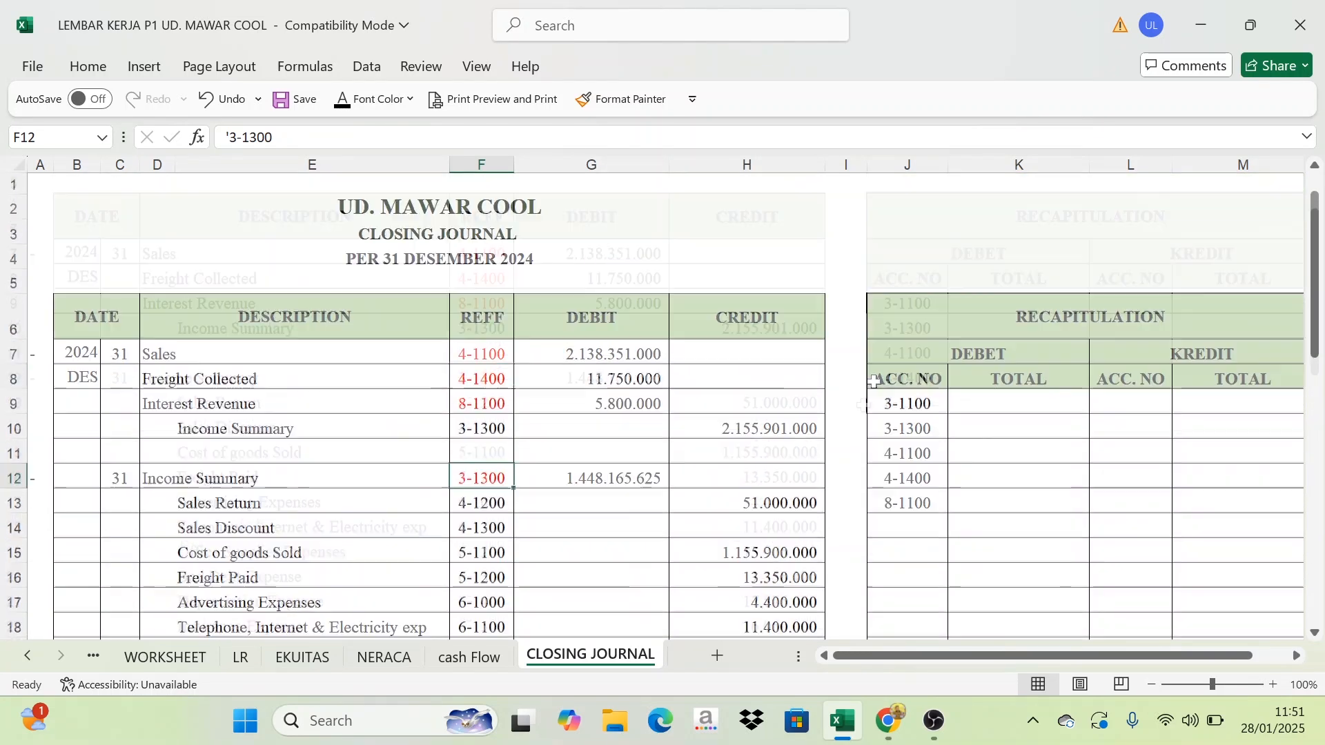
pyautogui.click(935, 430)
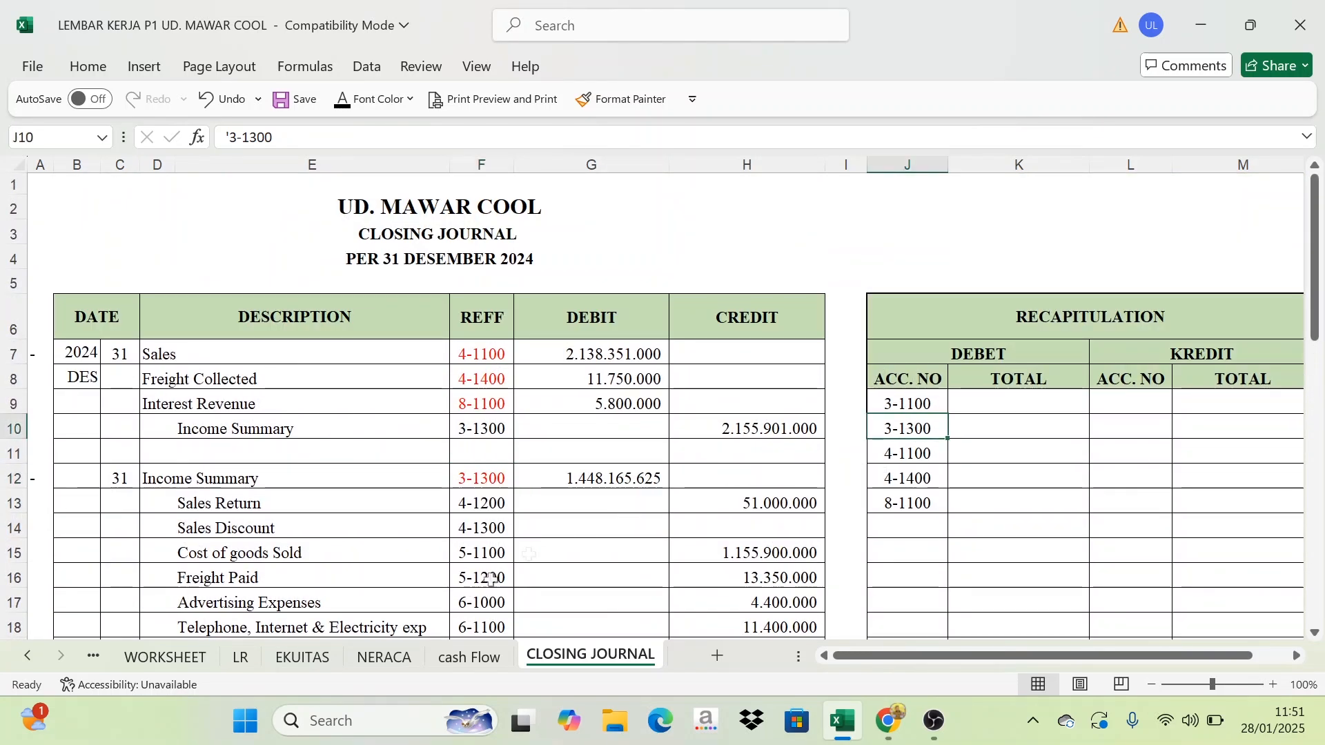
# Check the Income Summary debits in G12 and G31, and set the font colour of their combined total in K10 to black
pyautogui.scroll(-2, 523, 601)
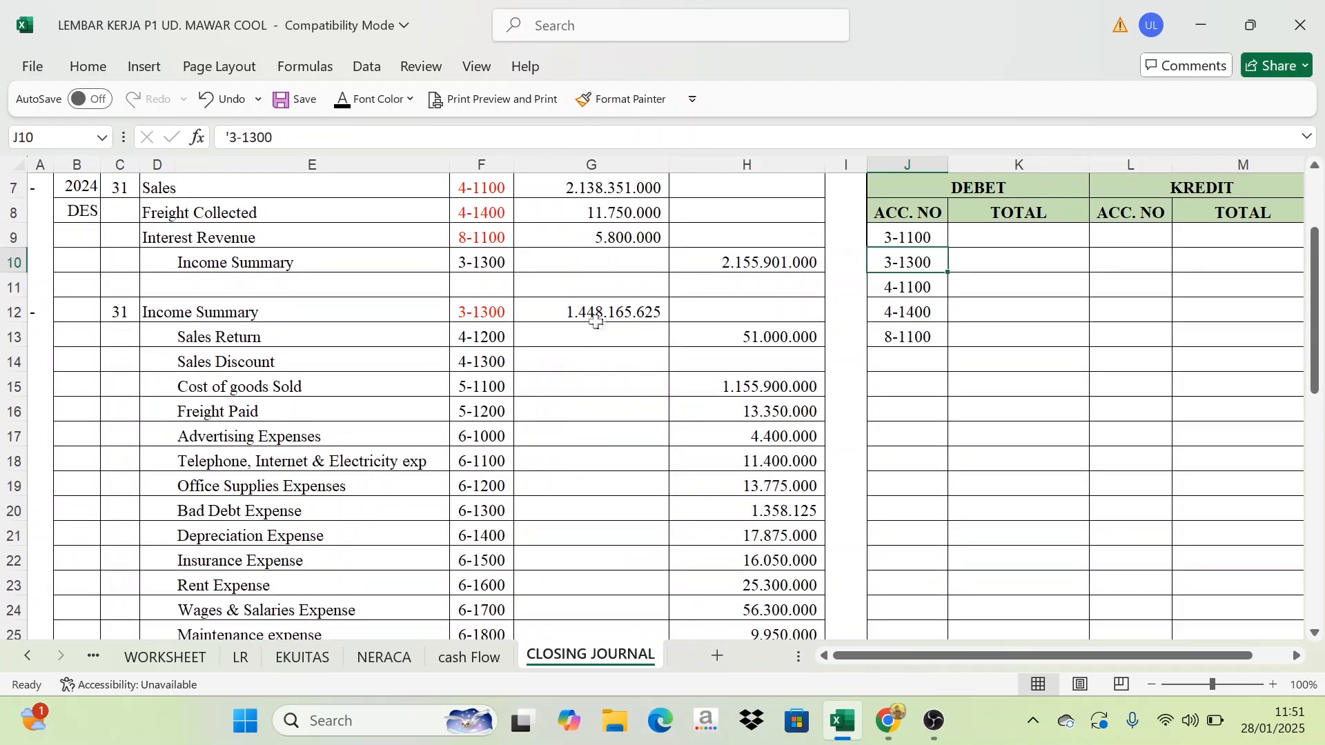
pyautogui.click(592, 310)
pyautogui.scroll(-5, 556, 433)
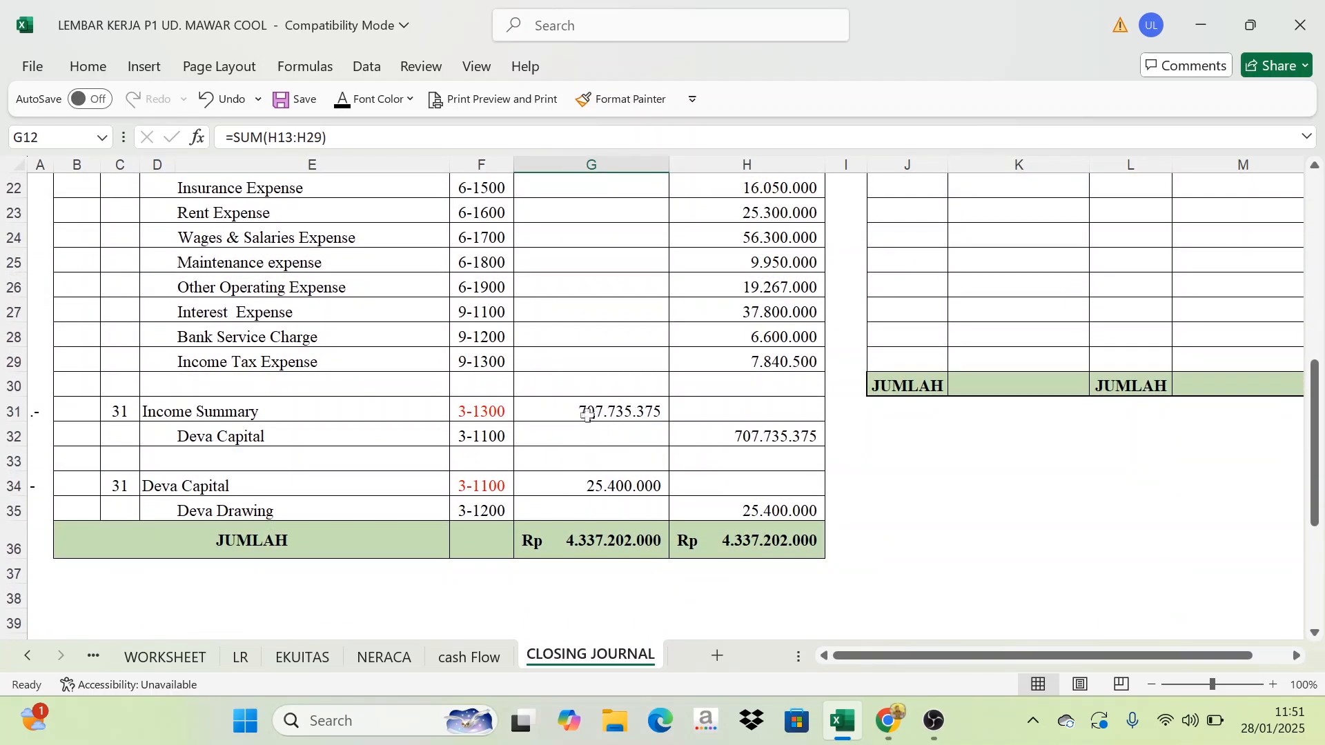
pyautogui.scroll(6, 619, 416)
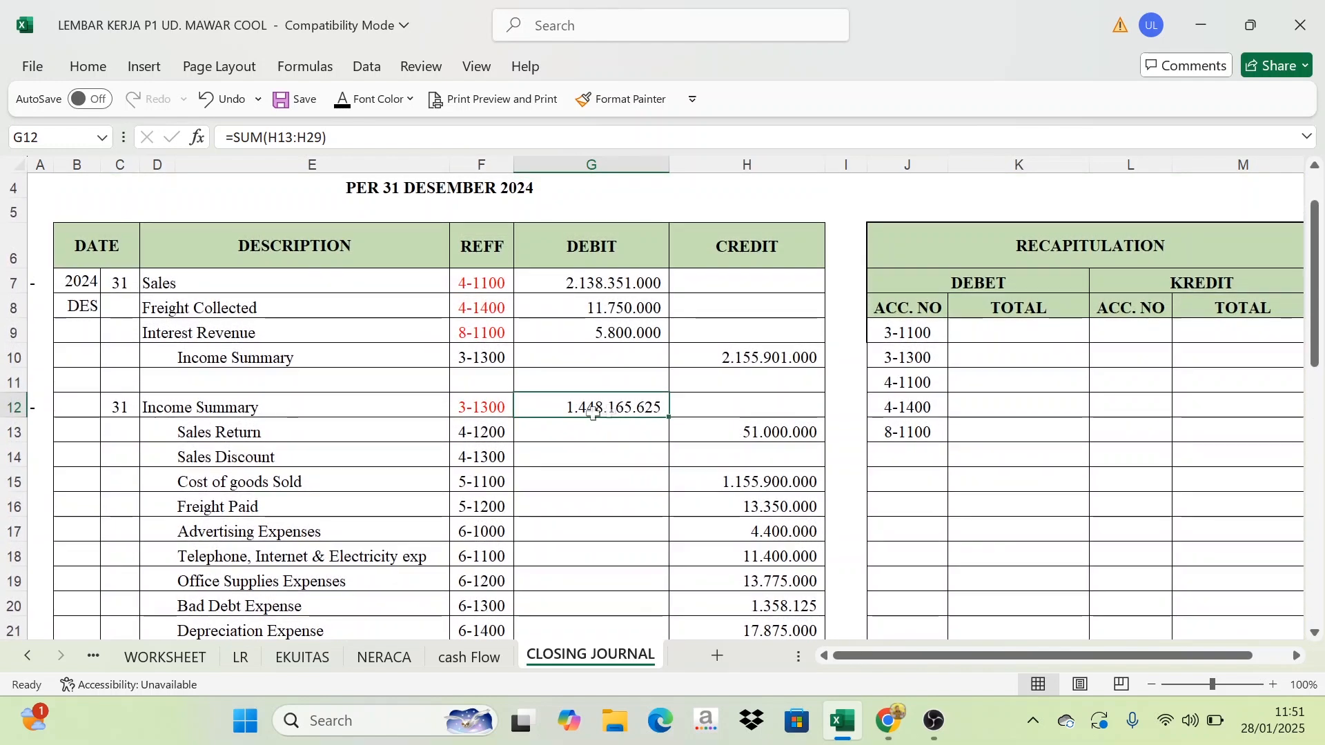
pyautogui.click(1012, 357)
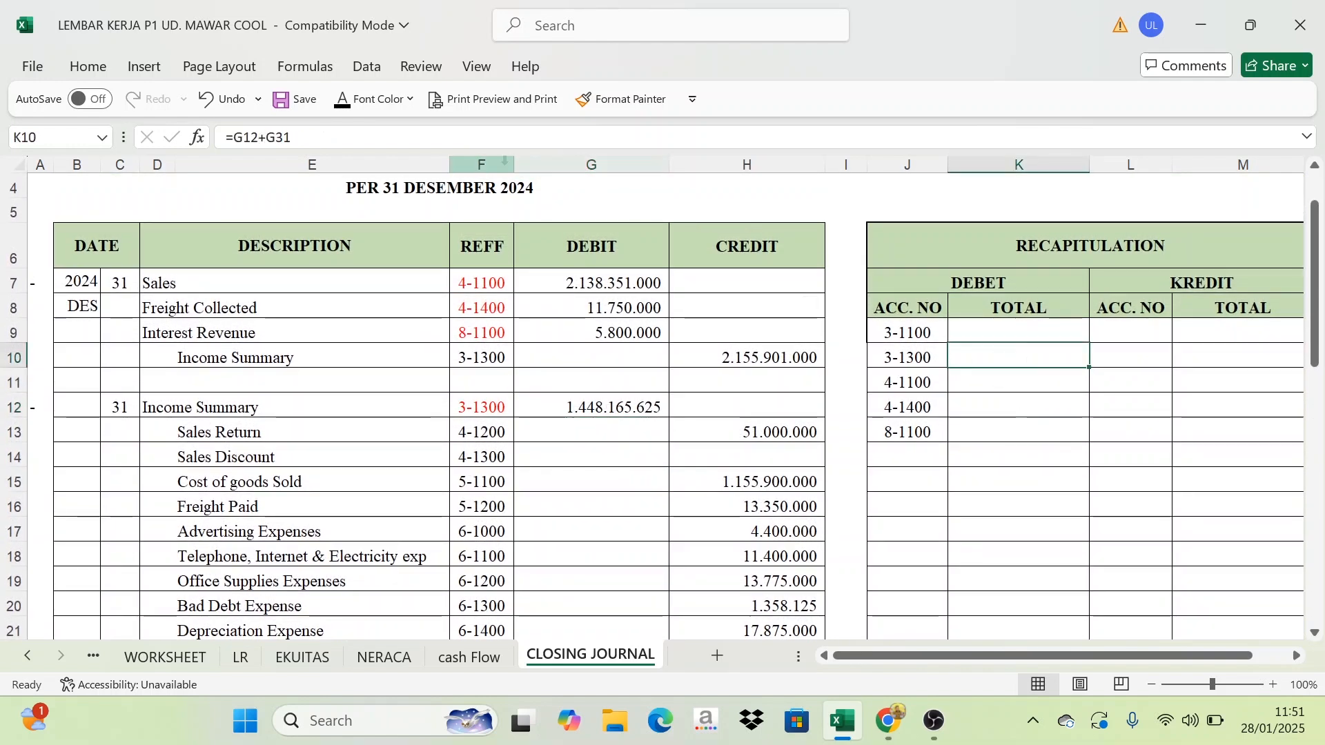
pyautogui.click(343, 101)
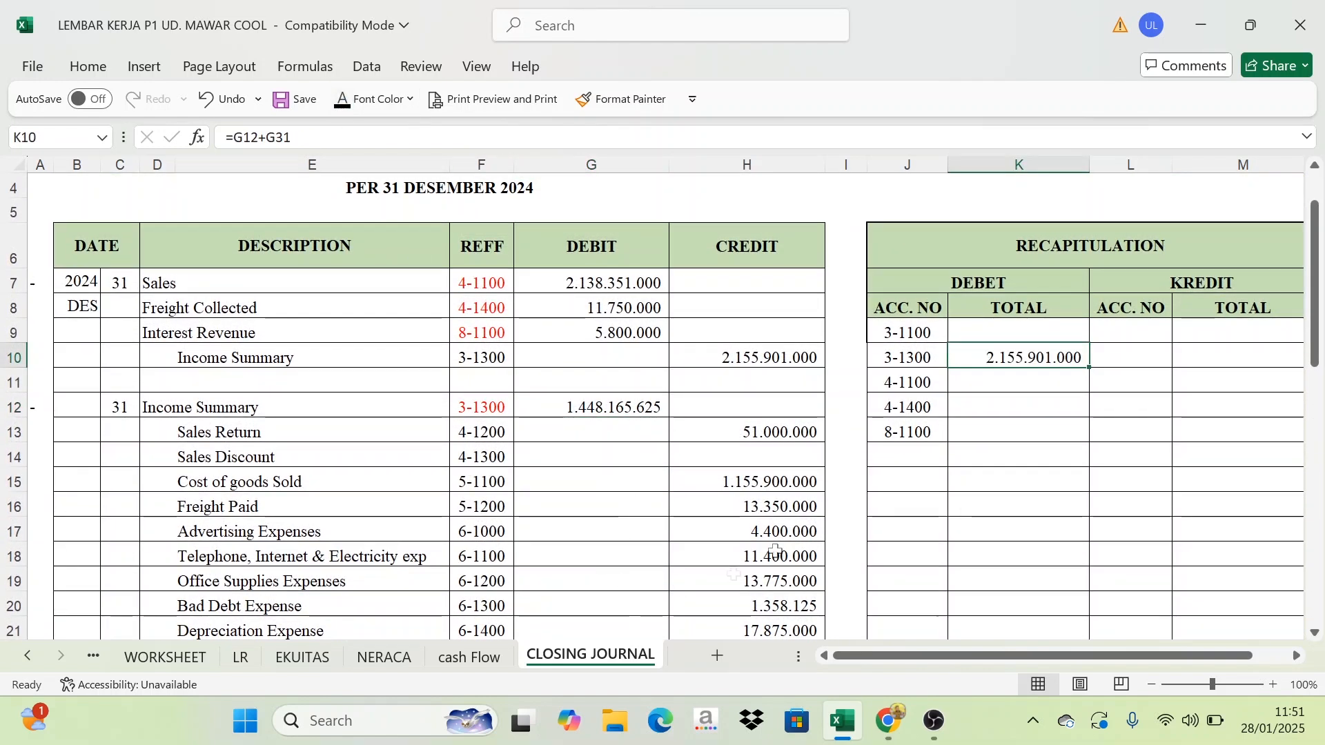
# Check the capital account's debit in G34 and set the font colour of the 3-1100 debit total in K9 to black
pyautogui.click(890, 332)
pyautogui.scroll(-5, 414, 396)
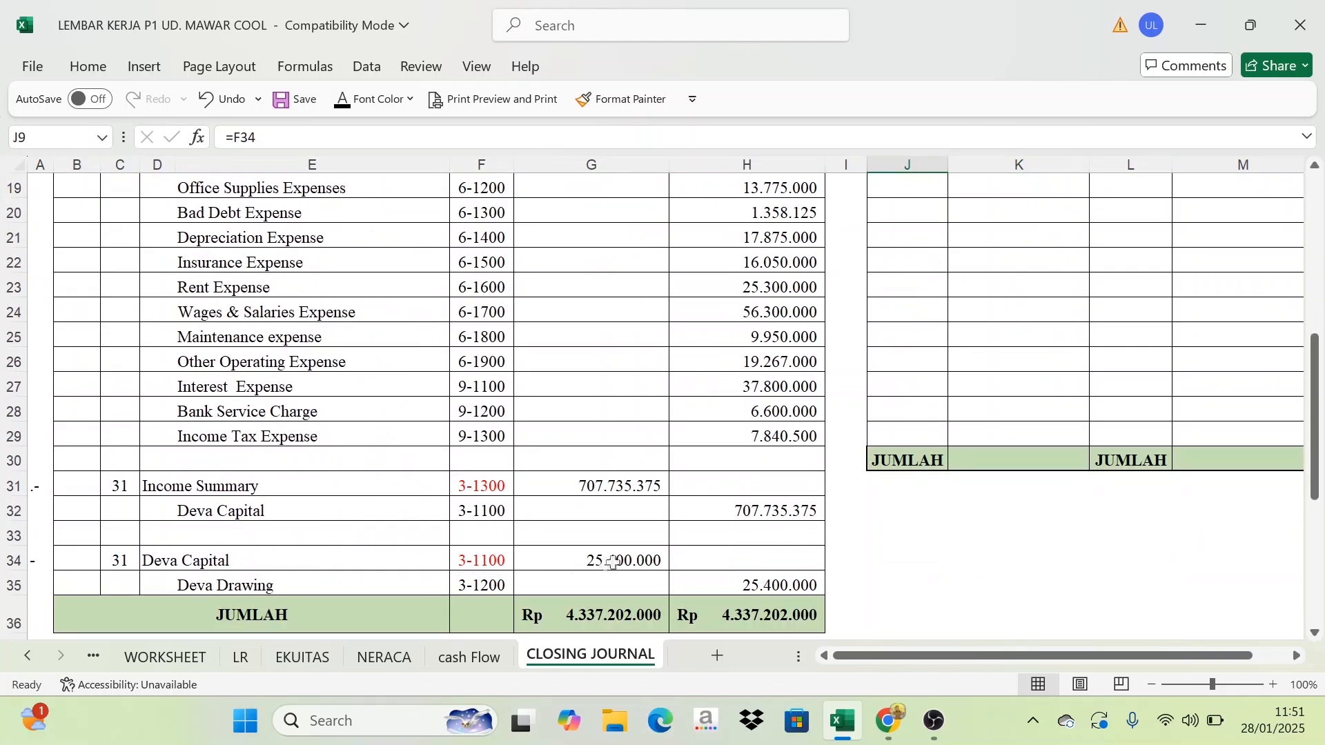
pyautogui.scroll(6, 734, 560)
pyautogui.click(1036, 405)
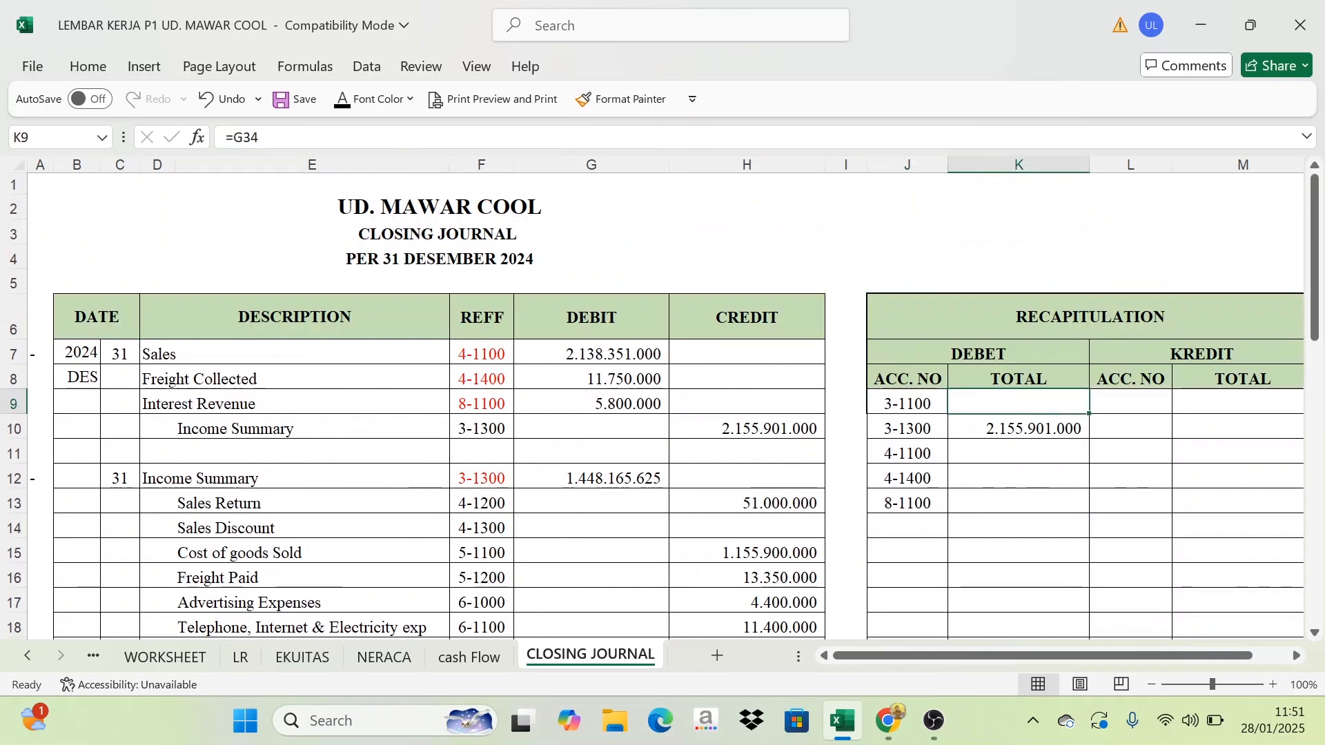
pyautogui.click(347, 106)
# Set the font colour of the debit totals for accounts 4-1100, 4-1400 and 8-1100 in K11:K13 to black
pyautogui.click(989, 458)
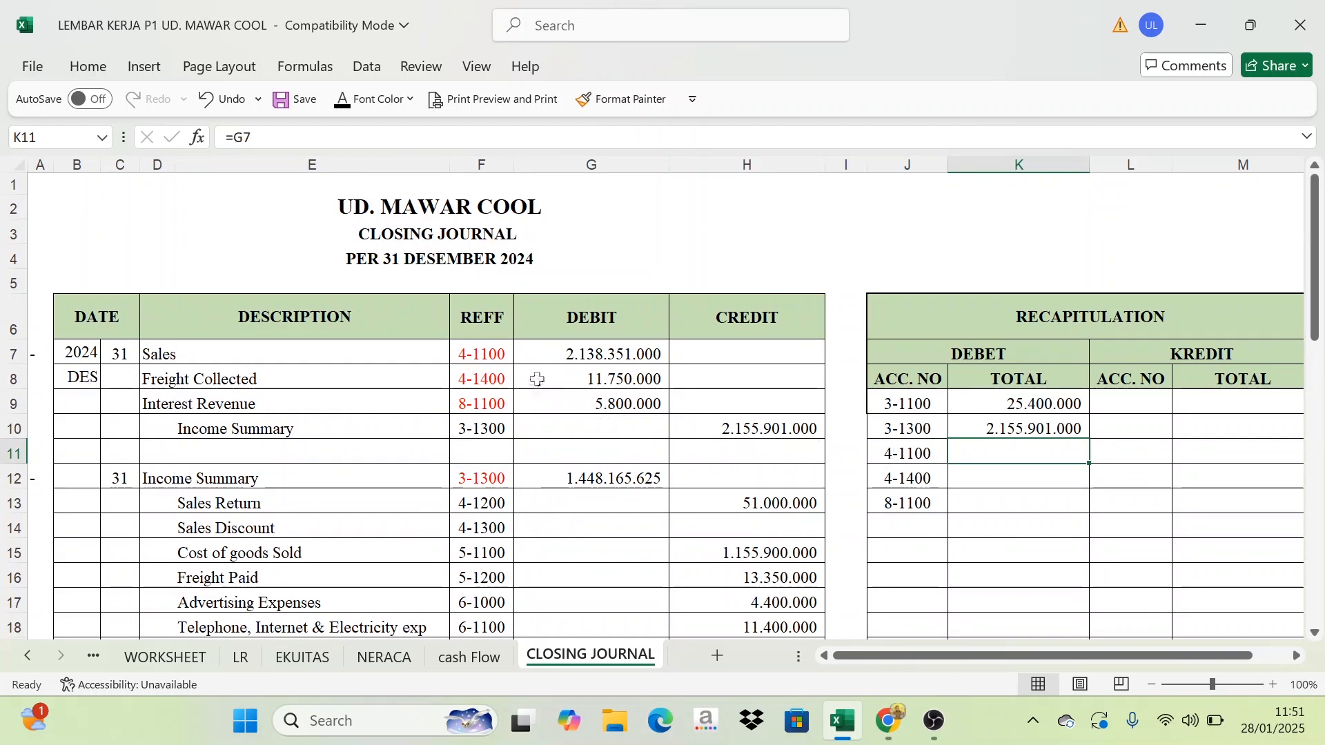
pyautogui.click(598, 354)
pyautogui.click(1003, 458)
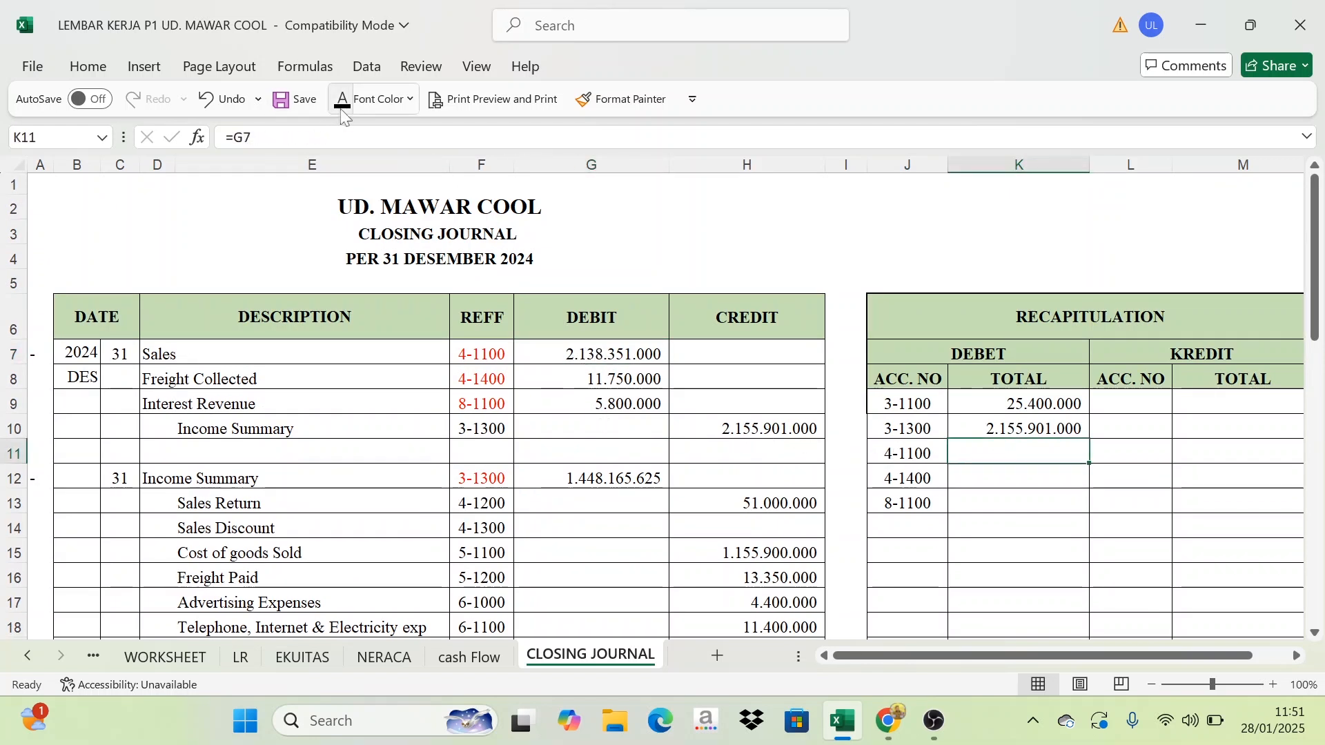
pyautogui.click(347, 100)
pyautogui.click(982, 479)
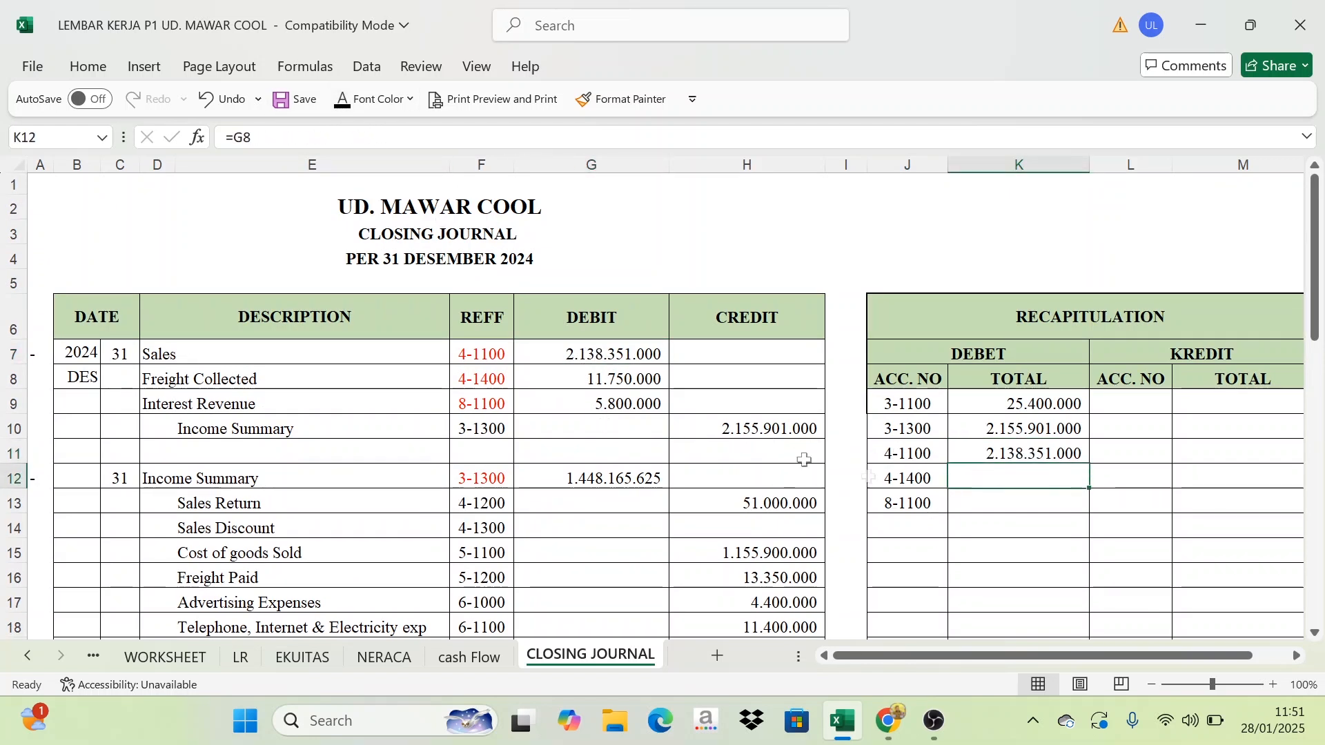
pyautogui.click(555, 382)
pyautogui.click(994, 479)
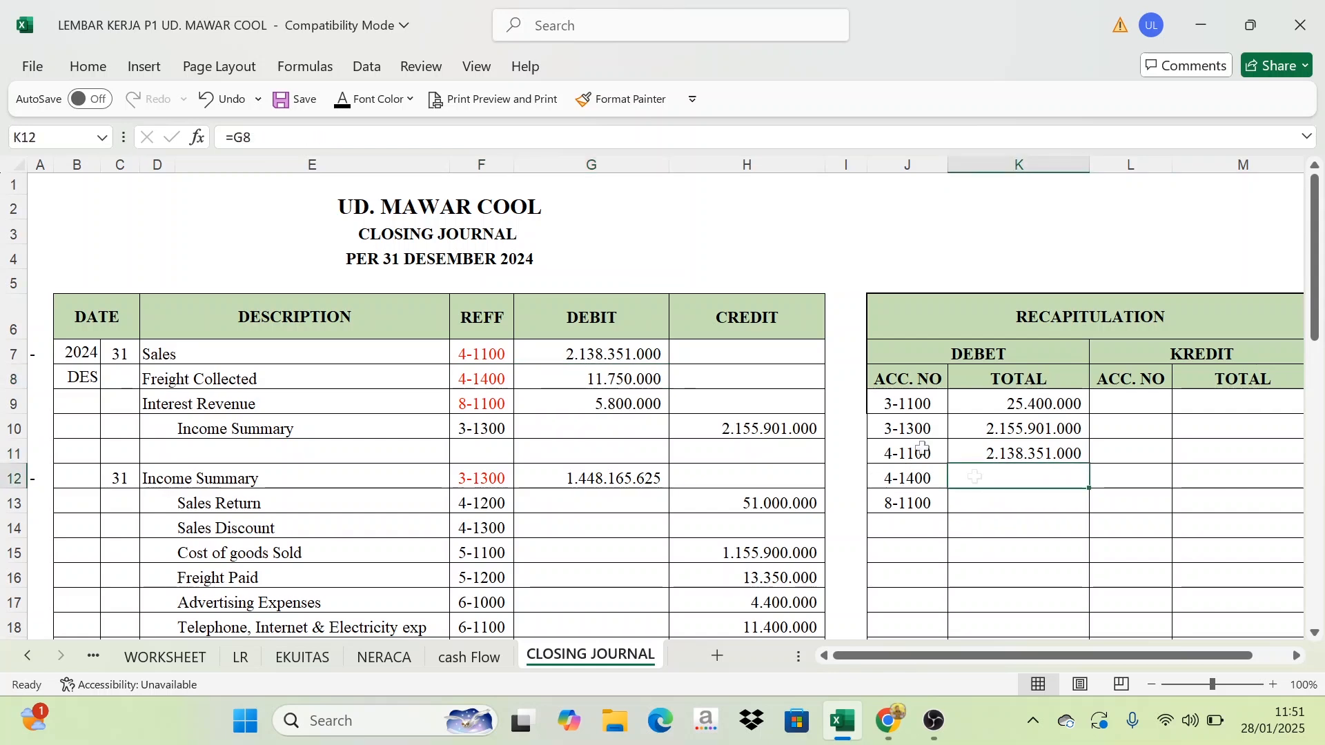
pyautogui.click(347, 100)
pyautogui.click(998, 501)
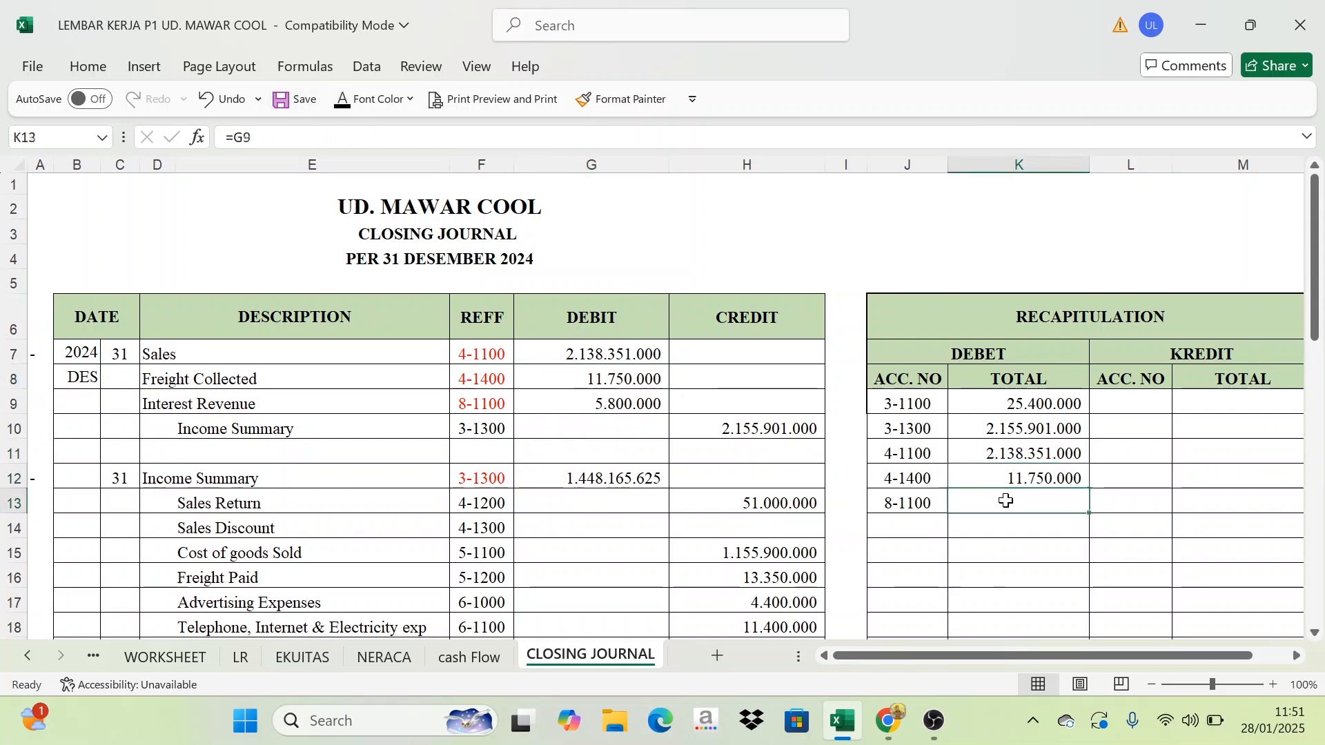
pyautogui.click(347, 100)
# Set the font colour of the recapitulation's debit total in K30 to black and compare it with the journal's debit total in G36
pyautogui.scroll(-6, 1015, 507)
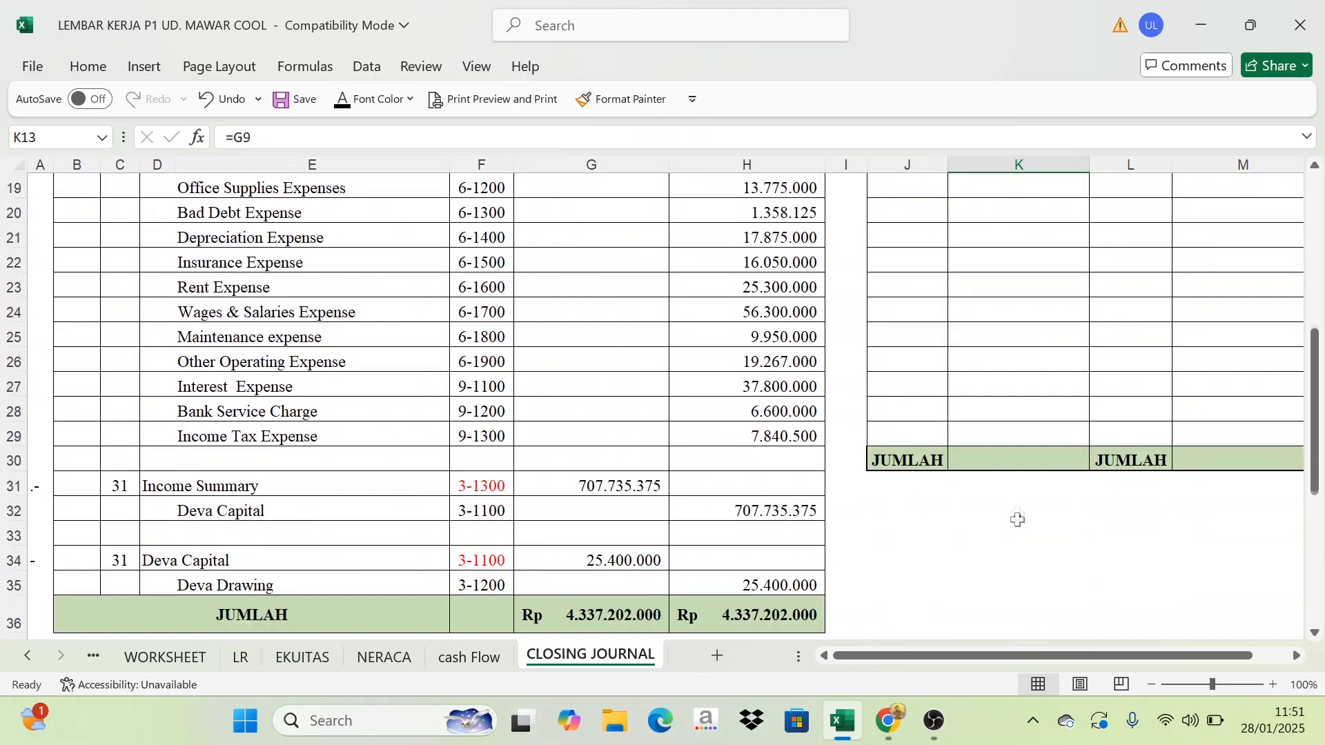
pyautogui.click(1005, 452)
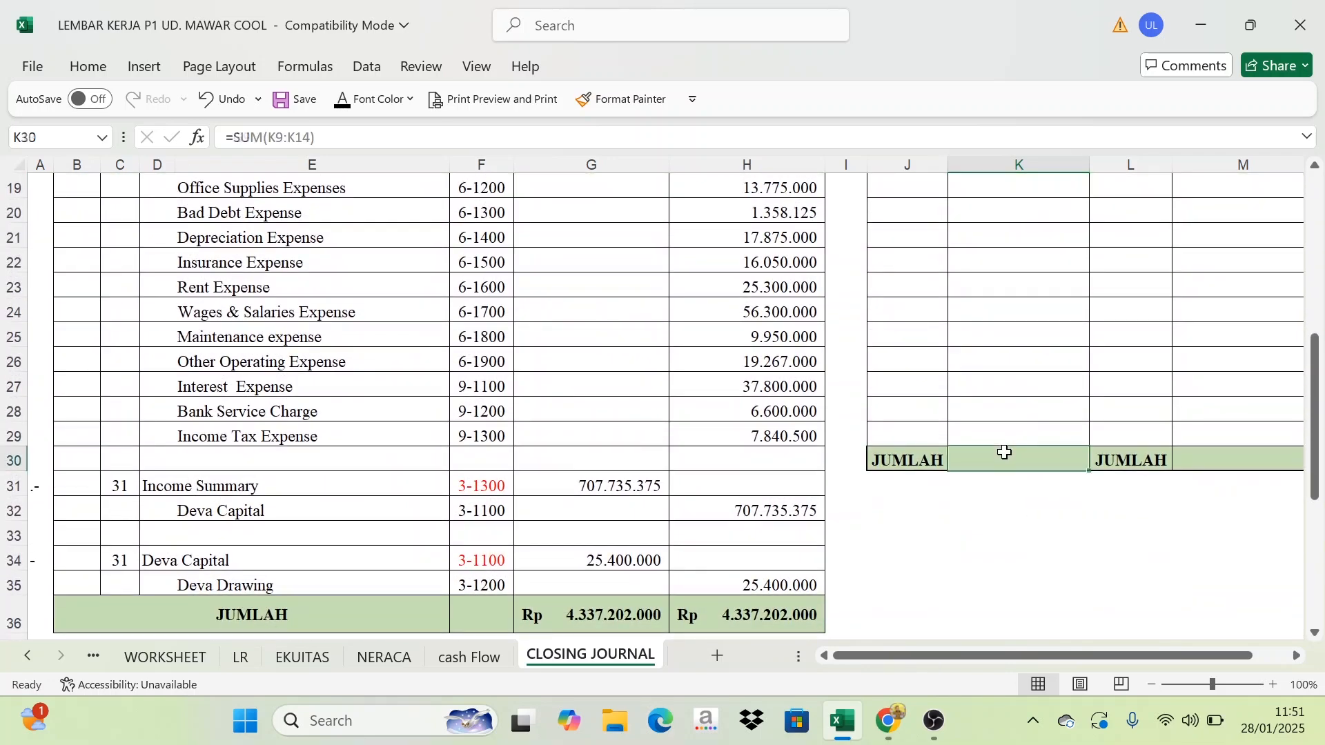
pyautogui.click(344, 109)
pyautogui.click(625, 607)
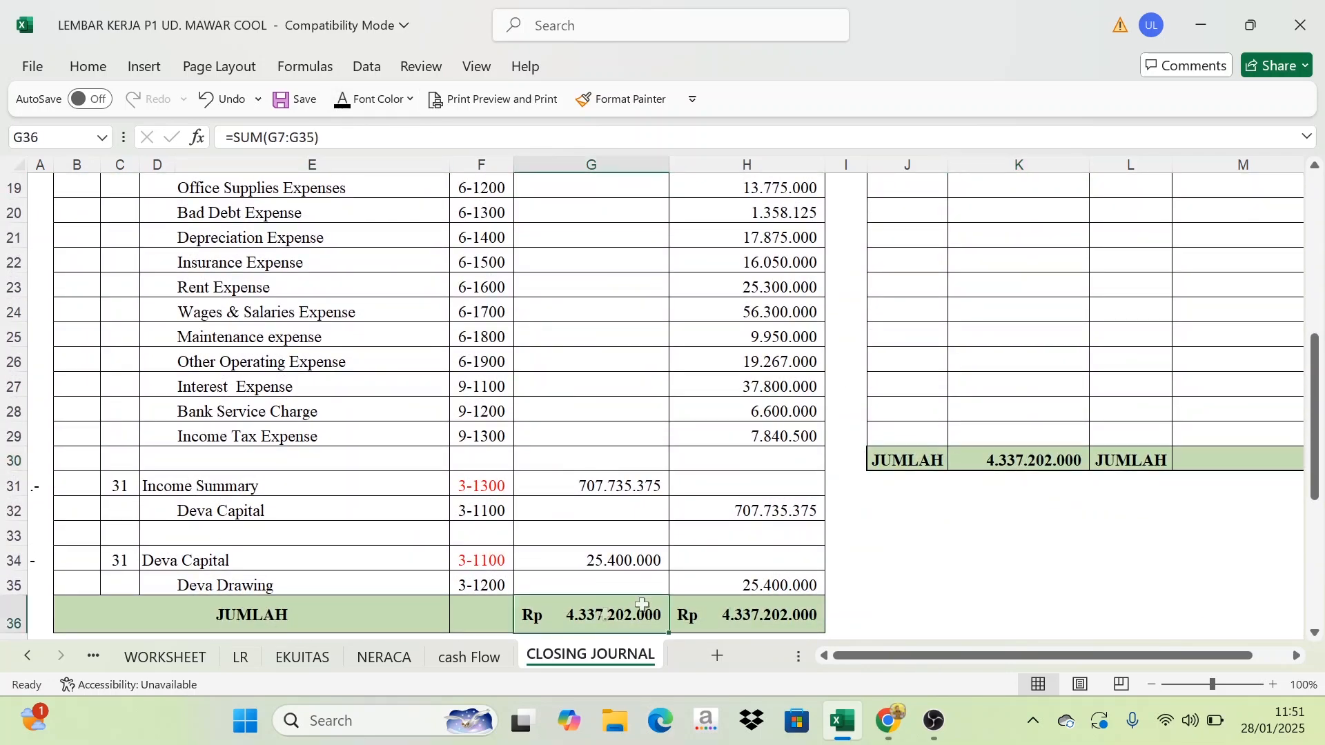
pyautogui.click(1038, 467)
pyautogui.click(621, 612)
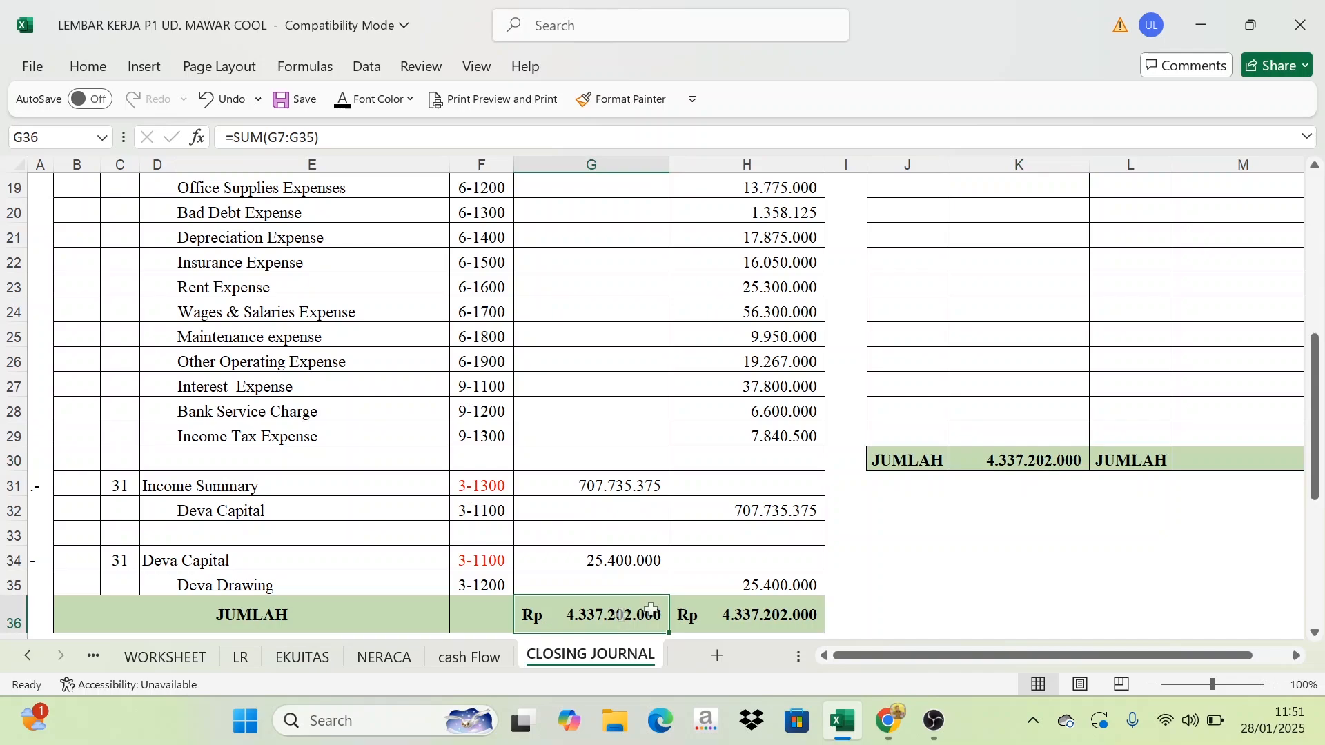
pyautogui.click(991, 470)
# Review the journal's credit account references in F10, F13:F29 and F32
pyautogui.scroll(6, 674, 474)
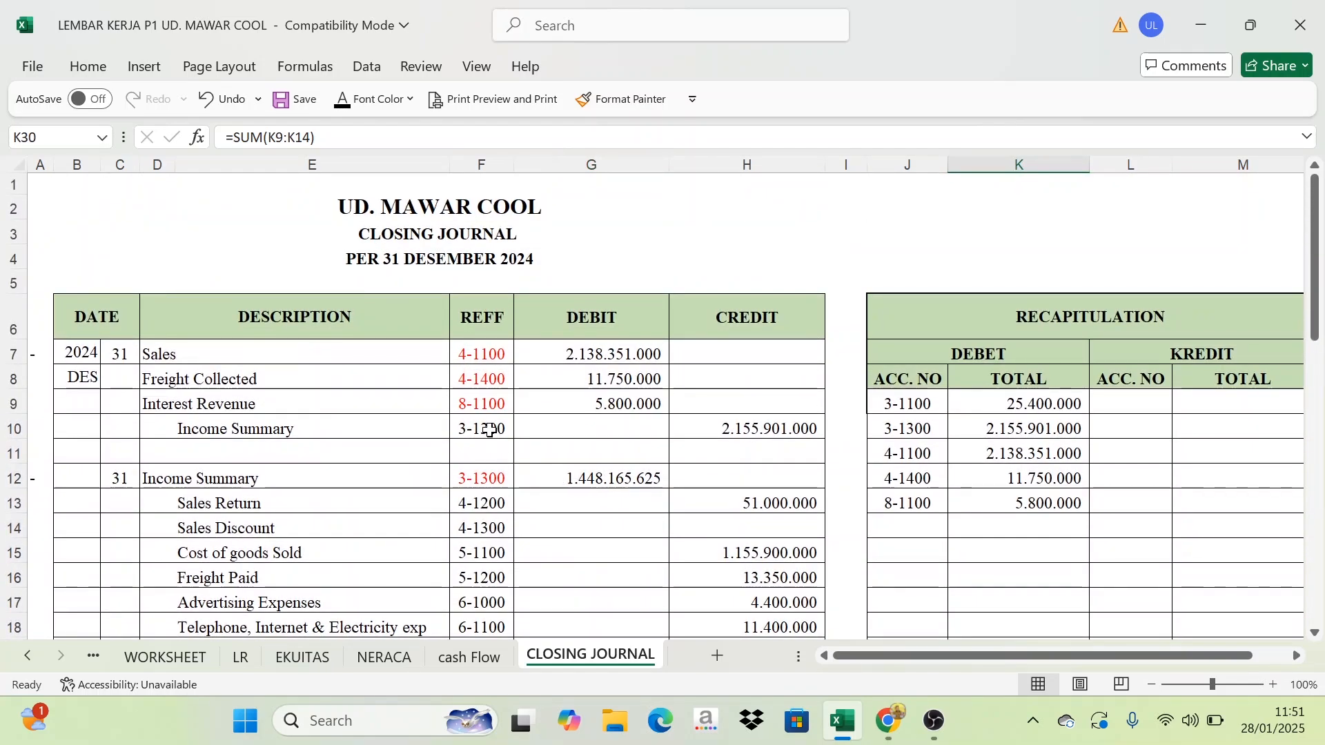
pyautogui.click(490, 431)
pyautogui.scroll(-2, 487, 448)
pyautogui.moveTo(486, 337); pyautogui.dragTo(481, 656)
pyautogui.moveTo(479, 662); pyautogui.dragTo(487, 590)
pyautogui.scroll(-4, 484, 577)
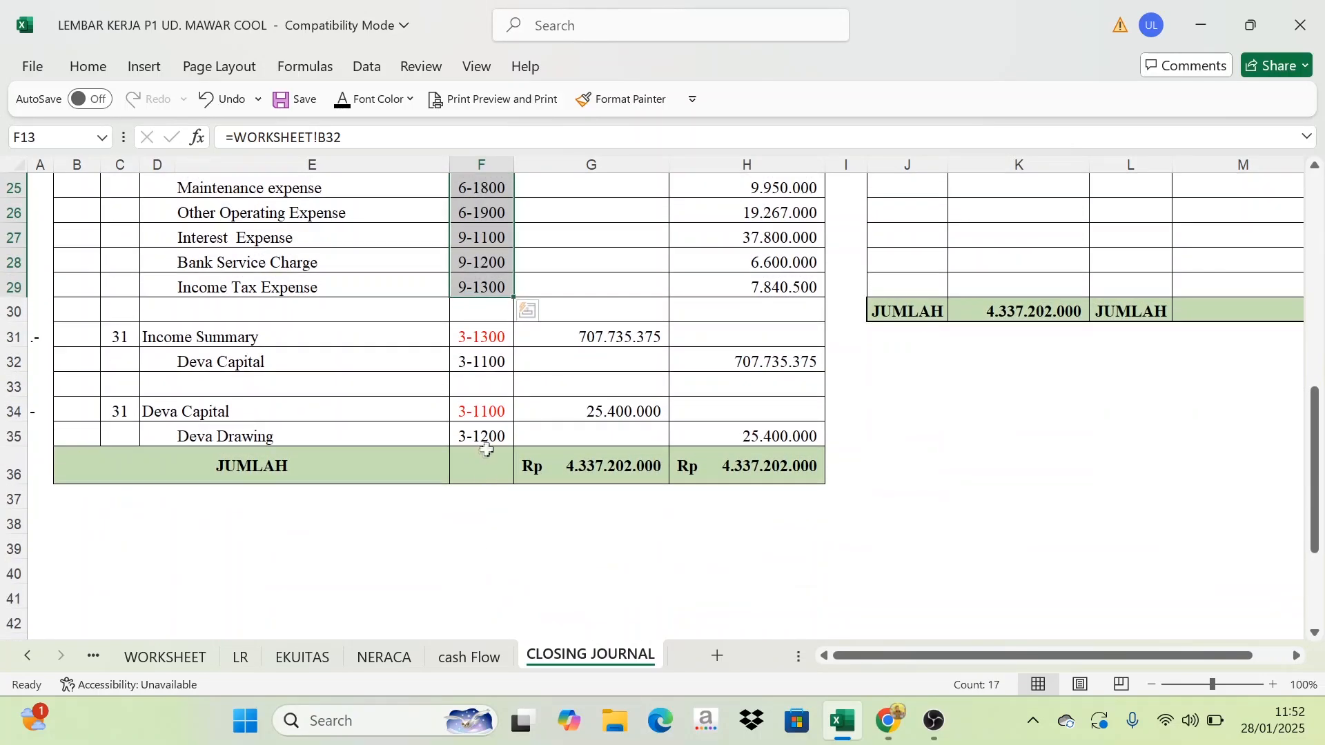
pyautogui.click(487, 362)
pyautogui.scroll(8, 895, 623)
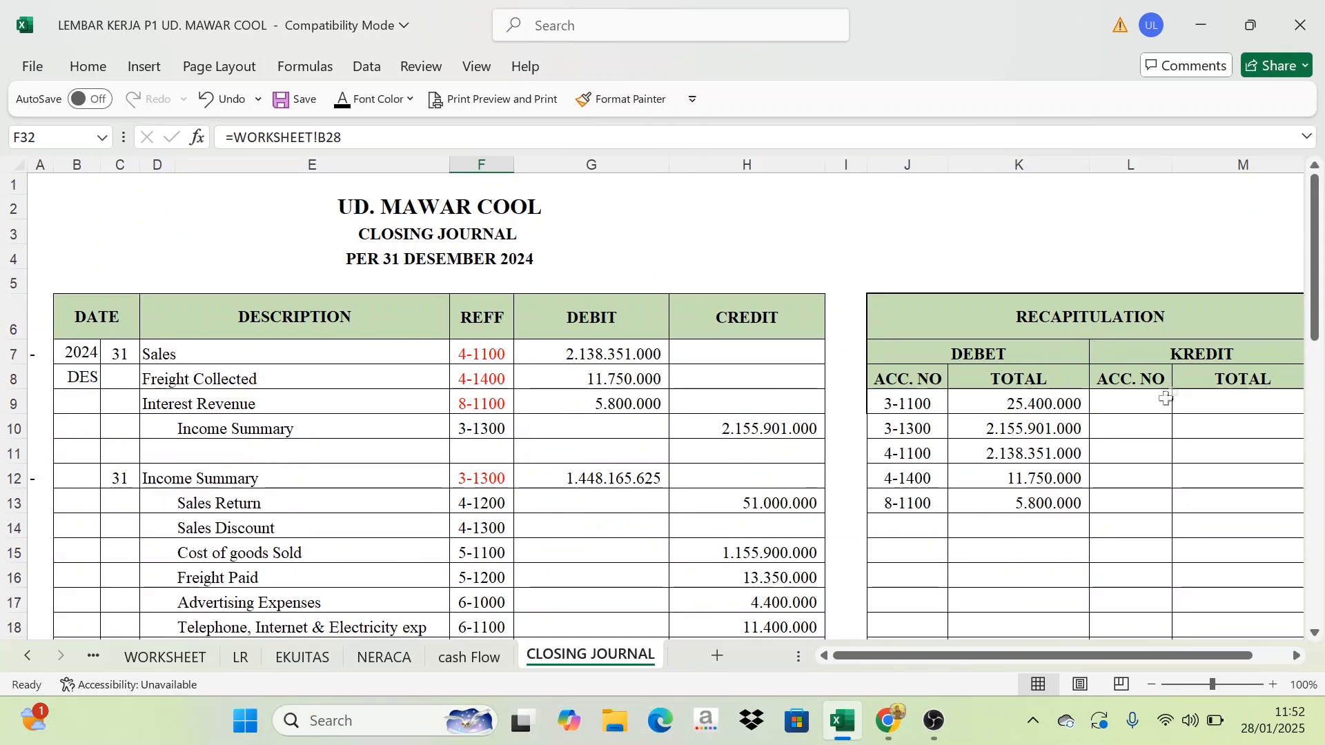
# Set the font colour of the recapitulation's credit account numbers in L9:L29 to black and review the list
pyautogui.moveTo(1140, 405); pyautogui.dragTo(1154, 511)
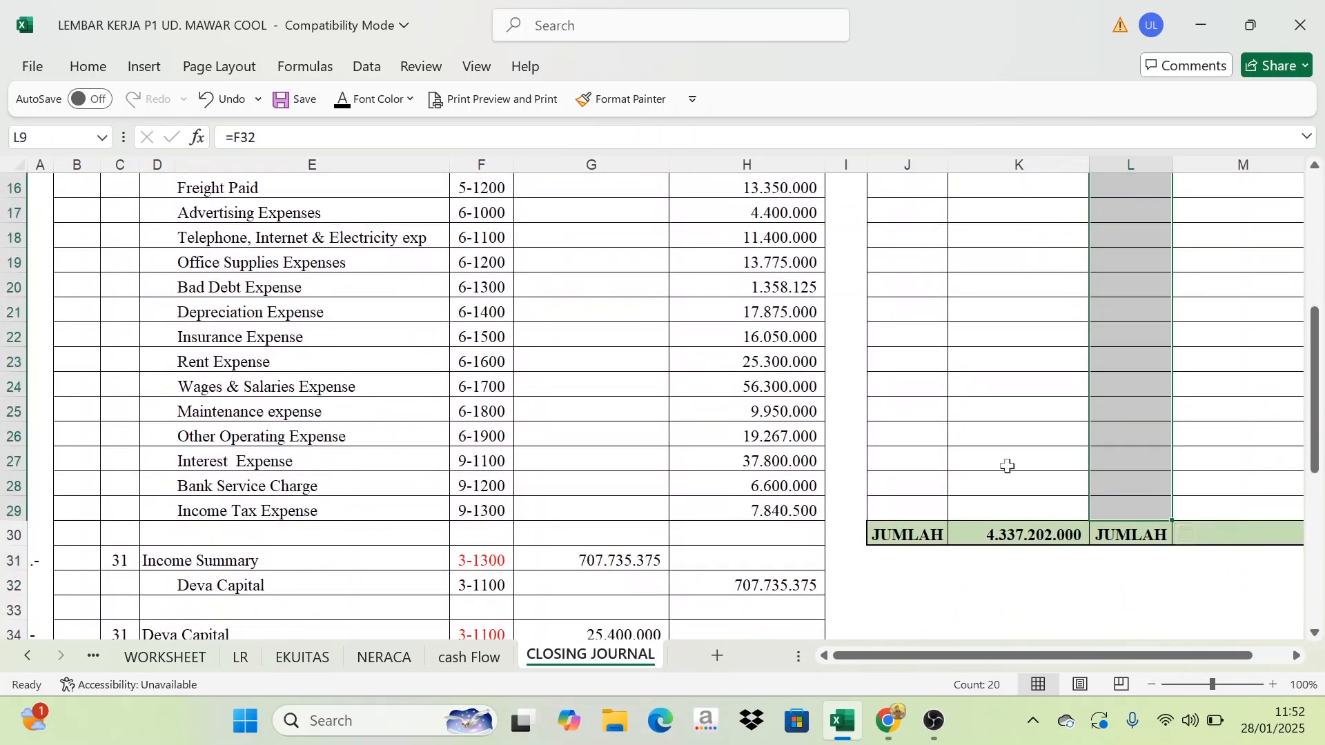
pyautogui.scroll(5, 710, 347)
pyautogui.hotkey('ctrl', 'd')
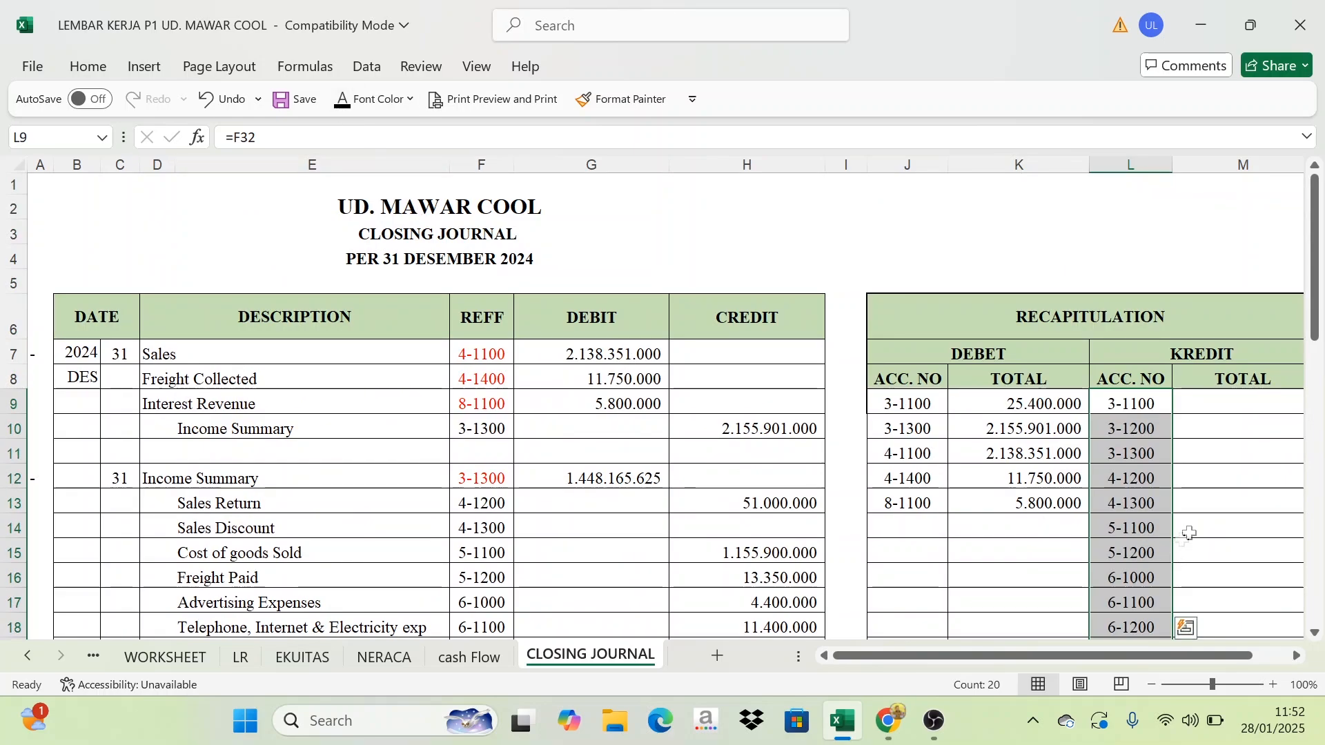
pyautogui.click(1217, 510)
pyautogui.scroll(-2, 1172, 473)
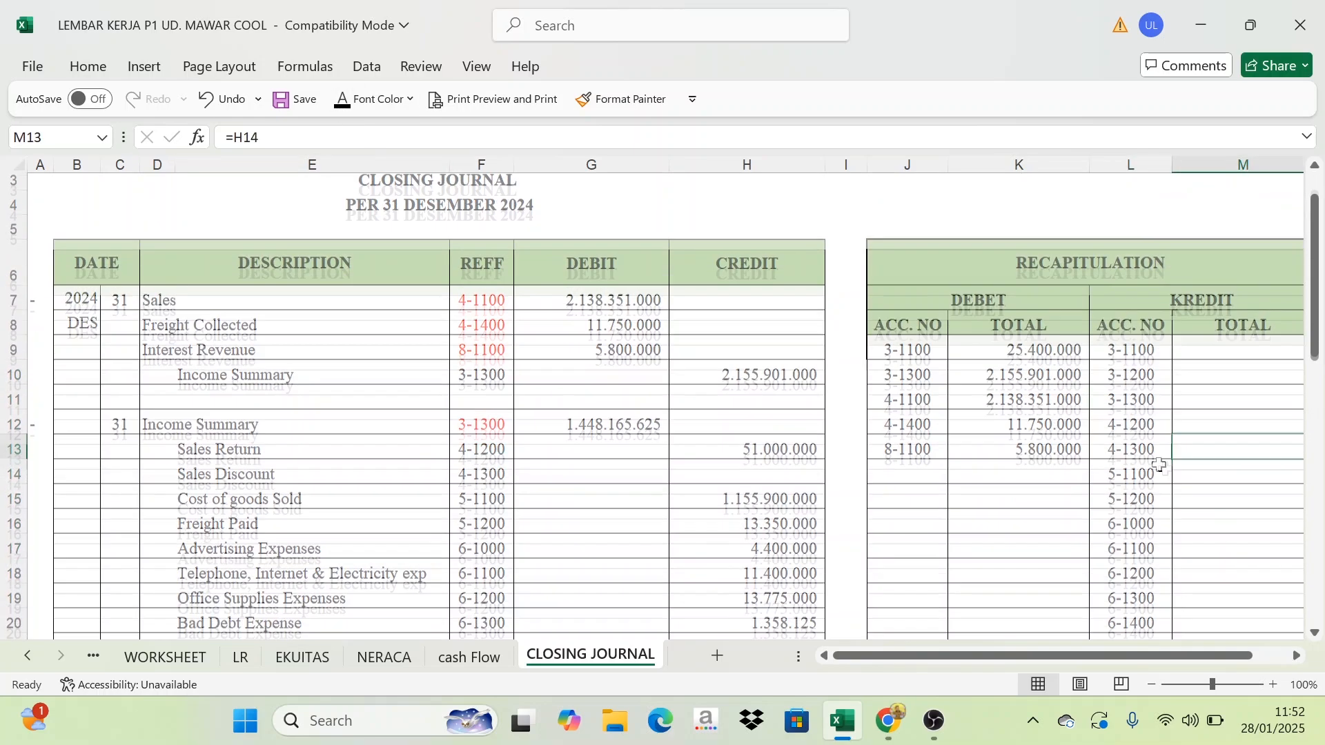
pyautogui.scroll(-4, 1191, 374)
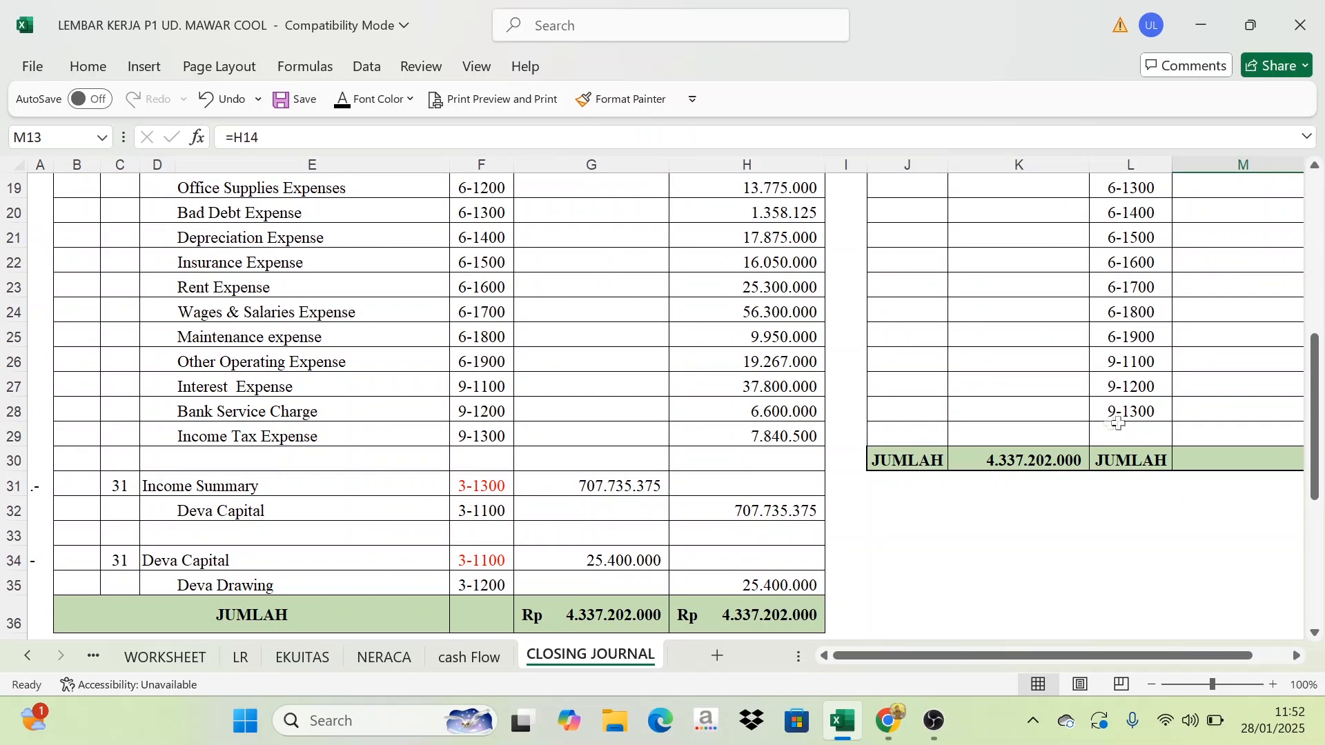
pyautogui.scroll(5, 855, 482)
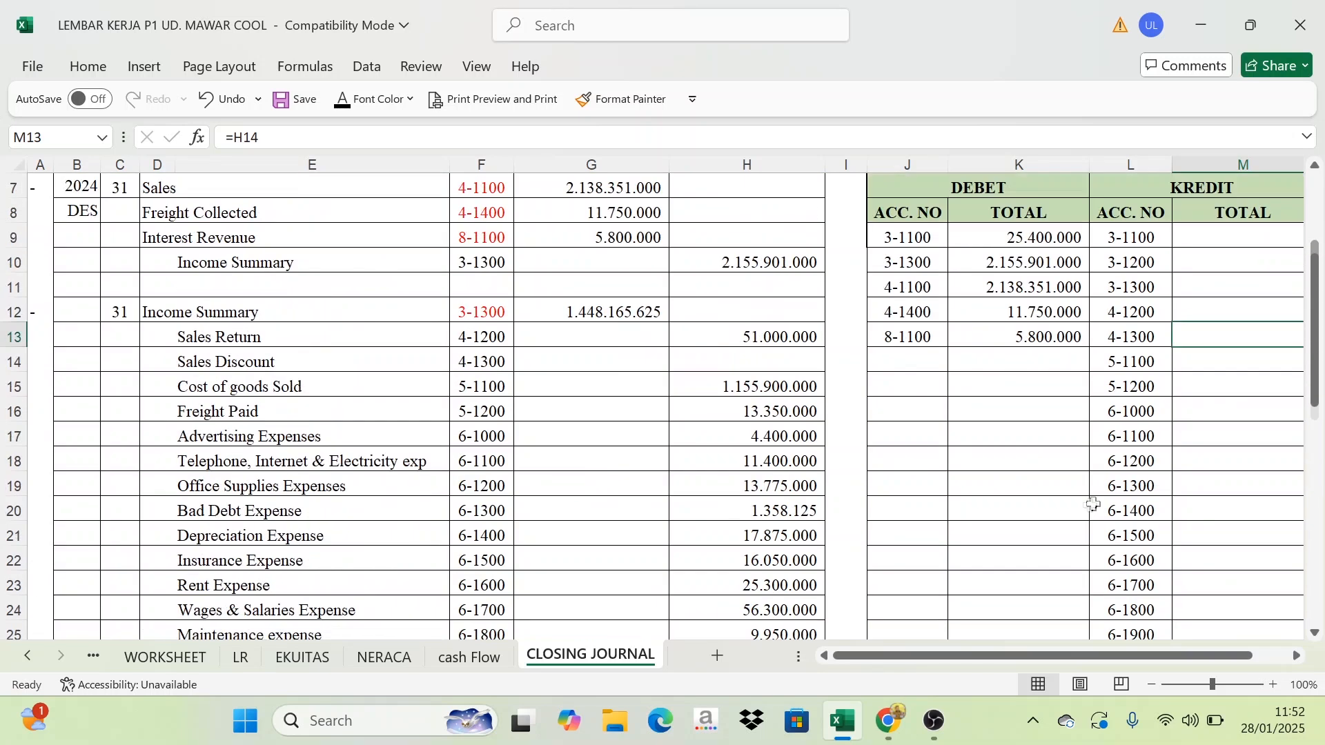
# Check the capital account's credit in H32 and set the font colour of the 3-1100 credit total in M9 to black
pyautogui.click(1214, 338)
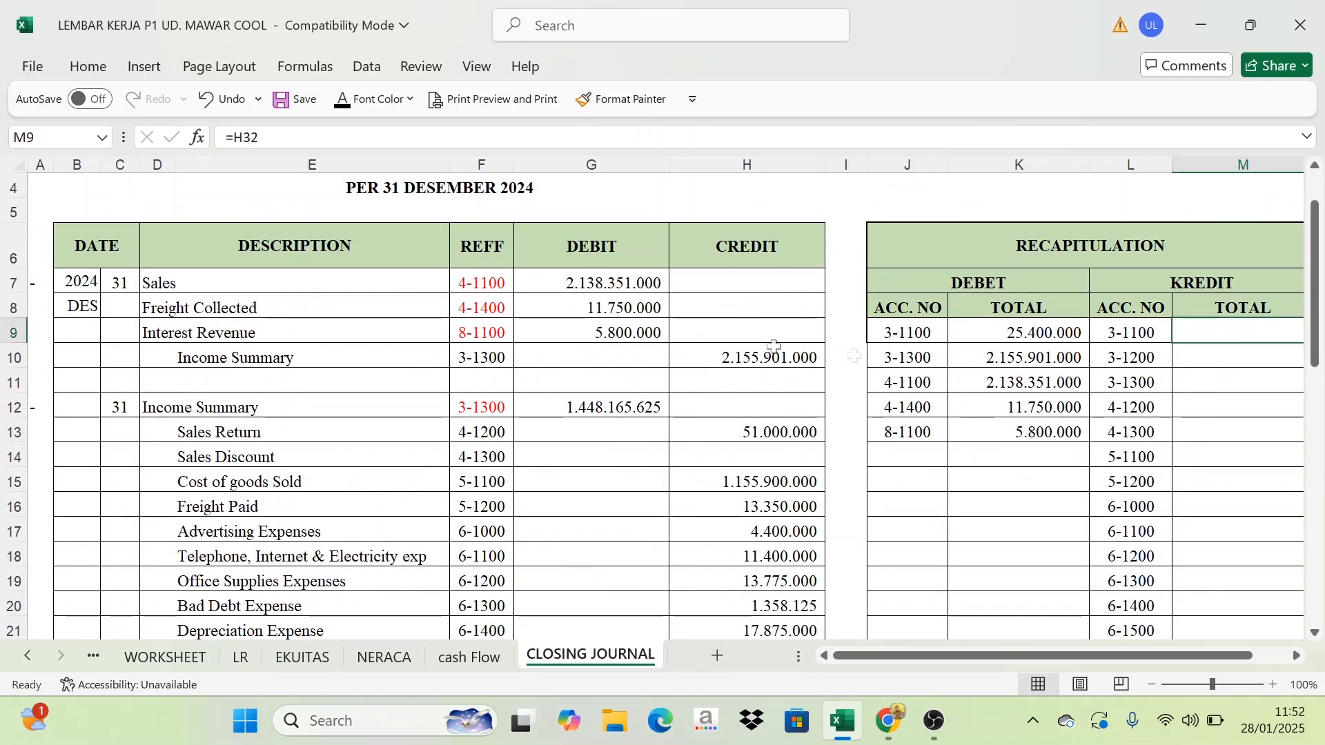
pyautogui.scroll(-5, 503, 384)
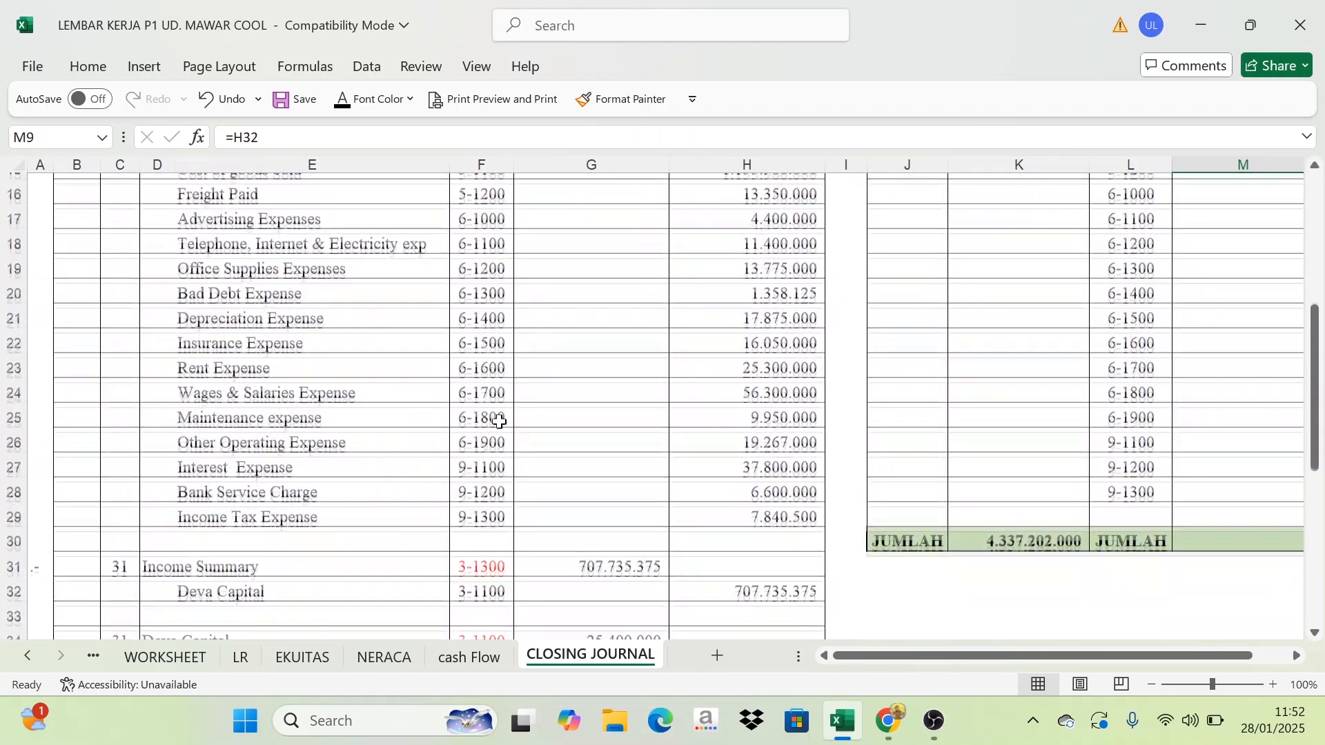
pyautogui.scroll(-1, 495, 487)
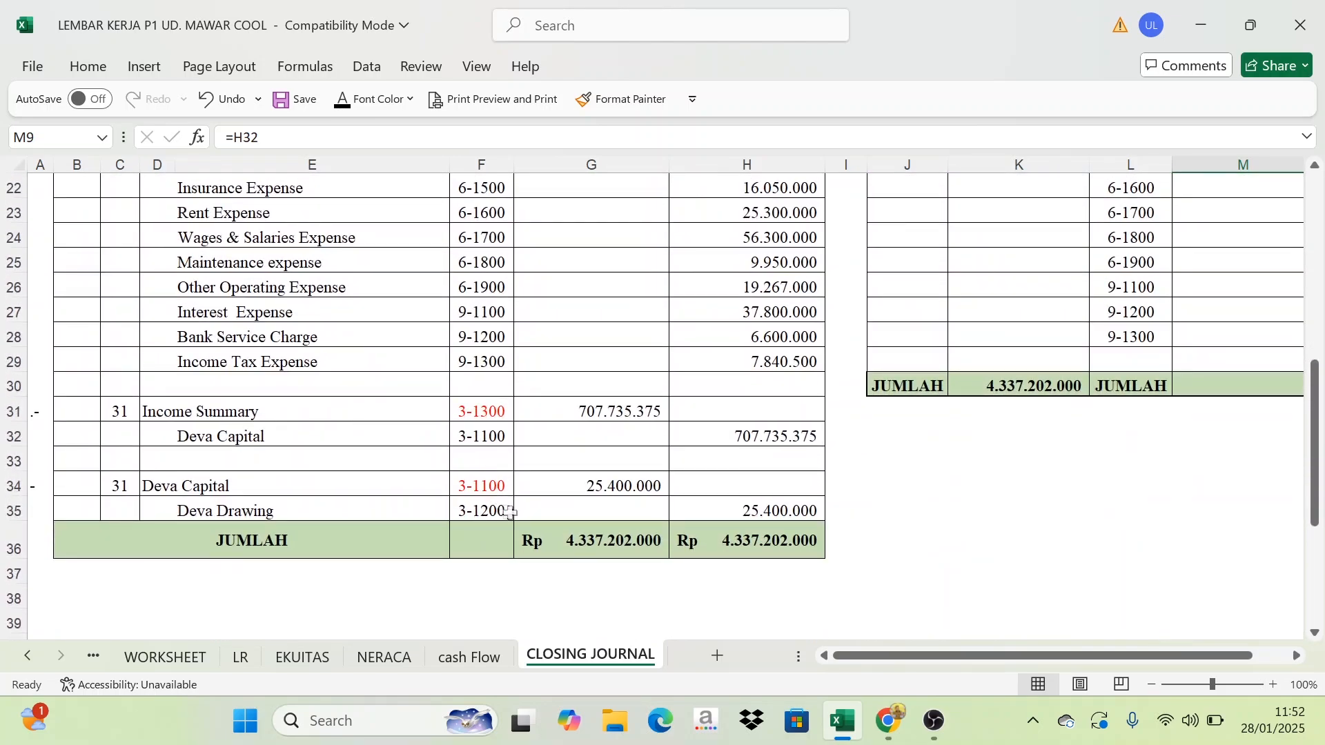
pyautogui.scroll(5, 970, 503)
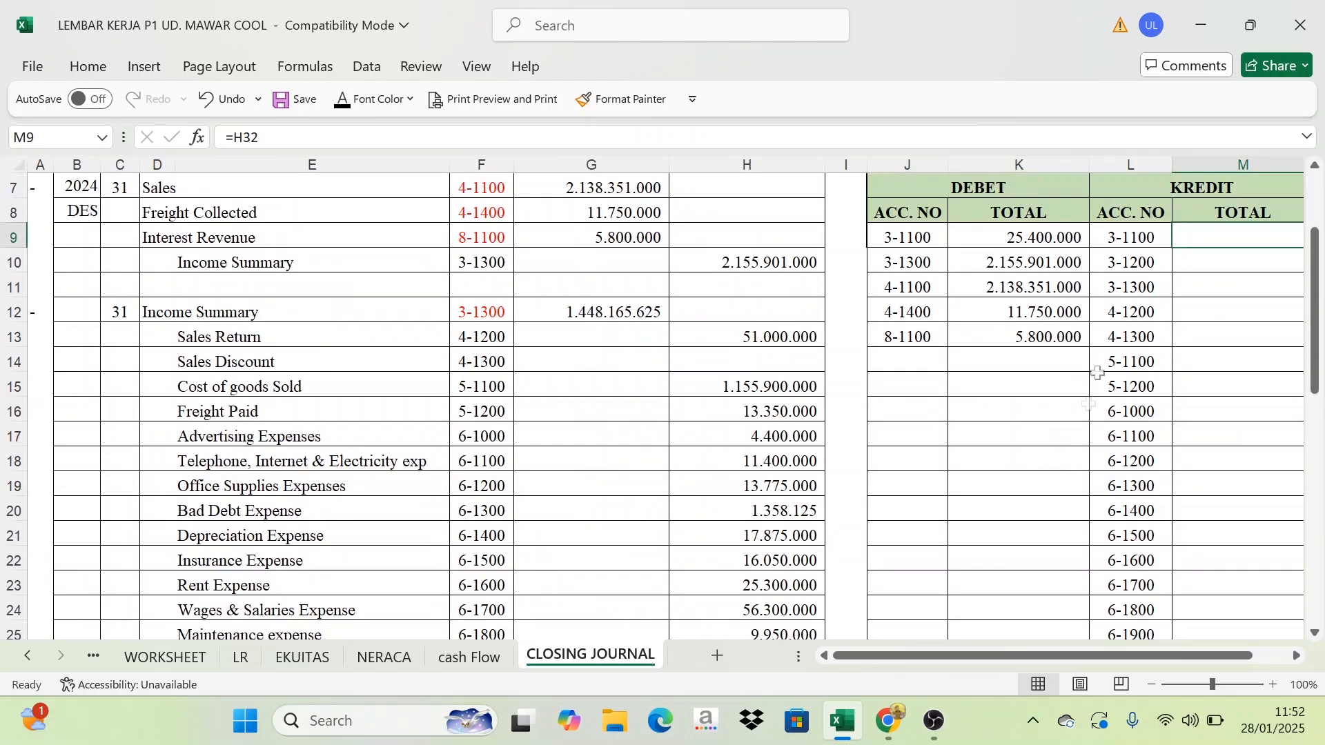
pyautogui.scroll(2, 521, 409)
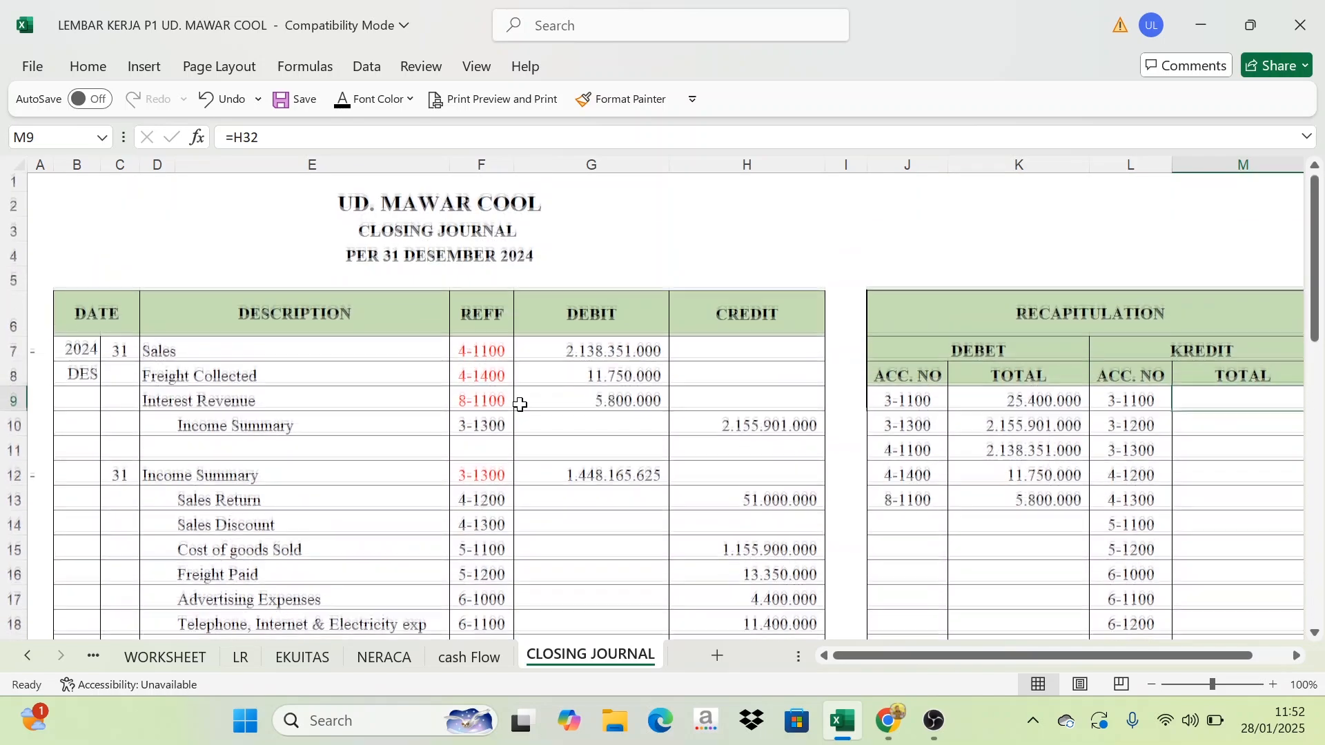
pyautogui.scroll(-4, 519, 428)
pyautogui.scroll(-2, 519, 475)
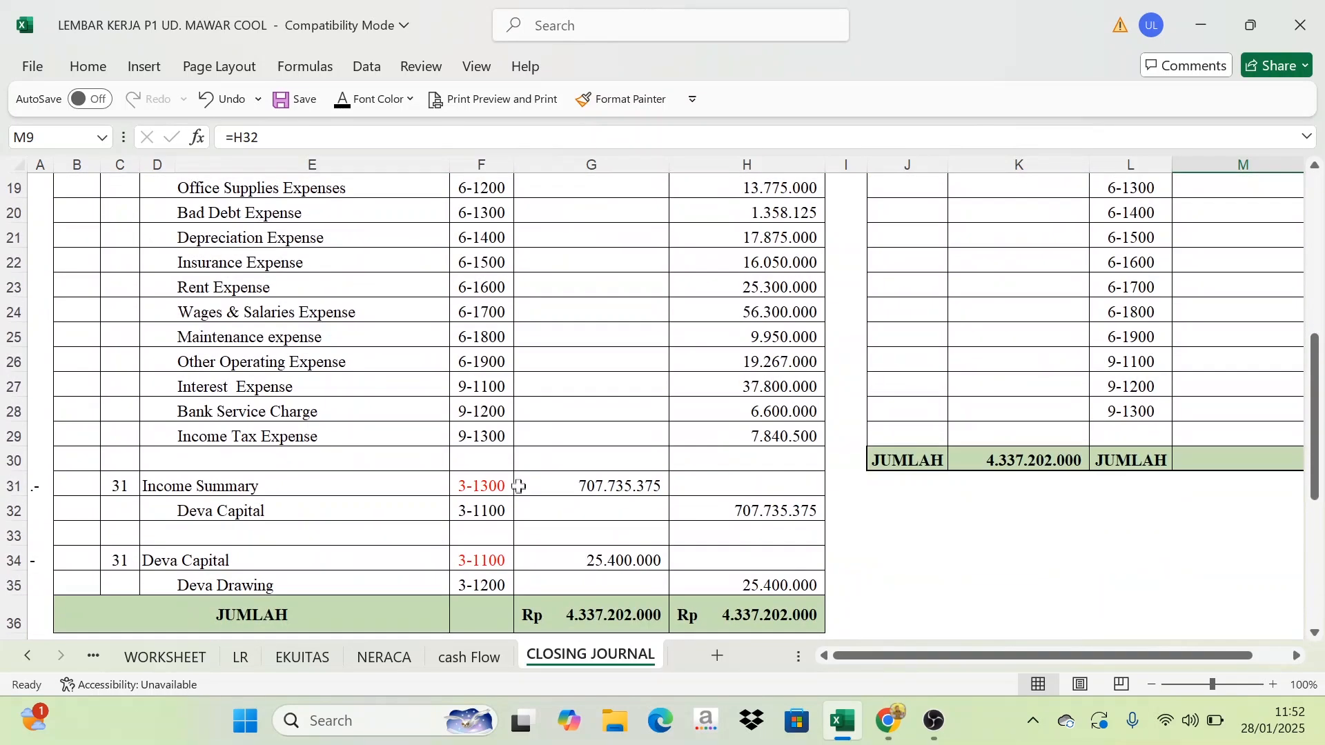
pyautogui.click(564, 508)
pyautogui.click(757, 514)
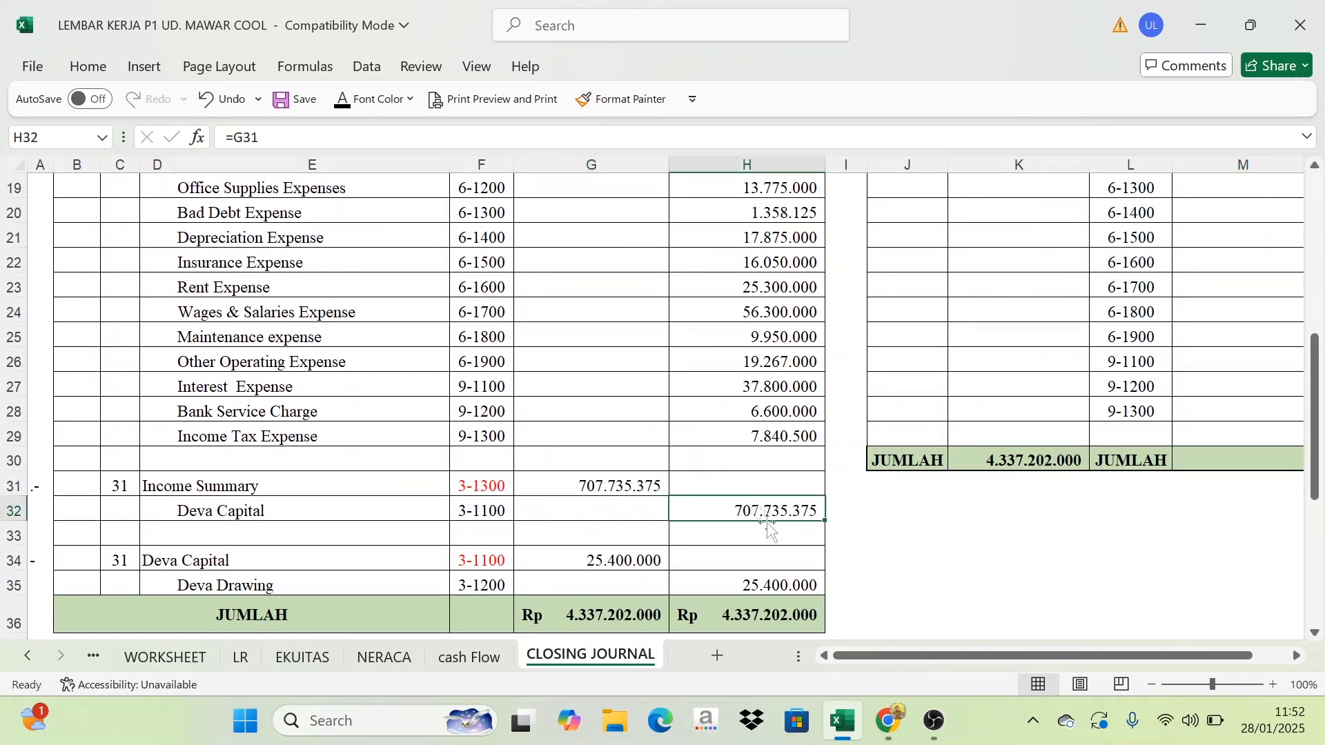
pyautogui.scroll(5, 1099, 563)
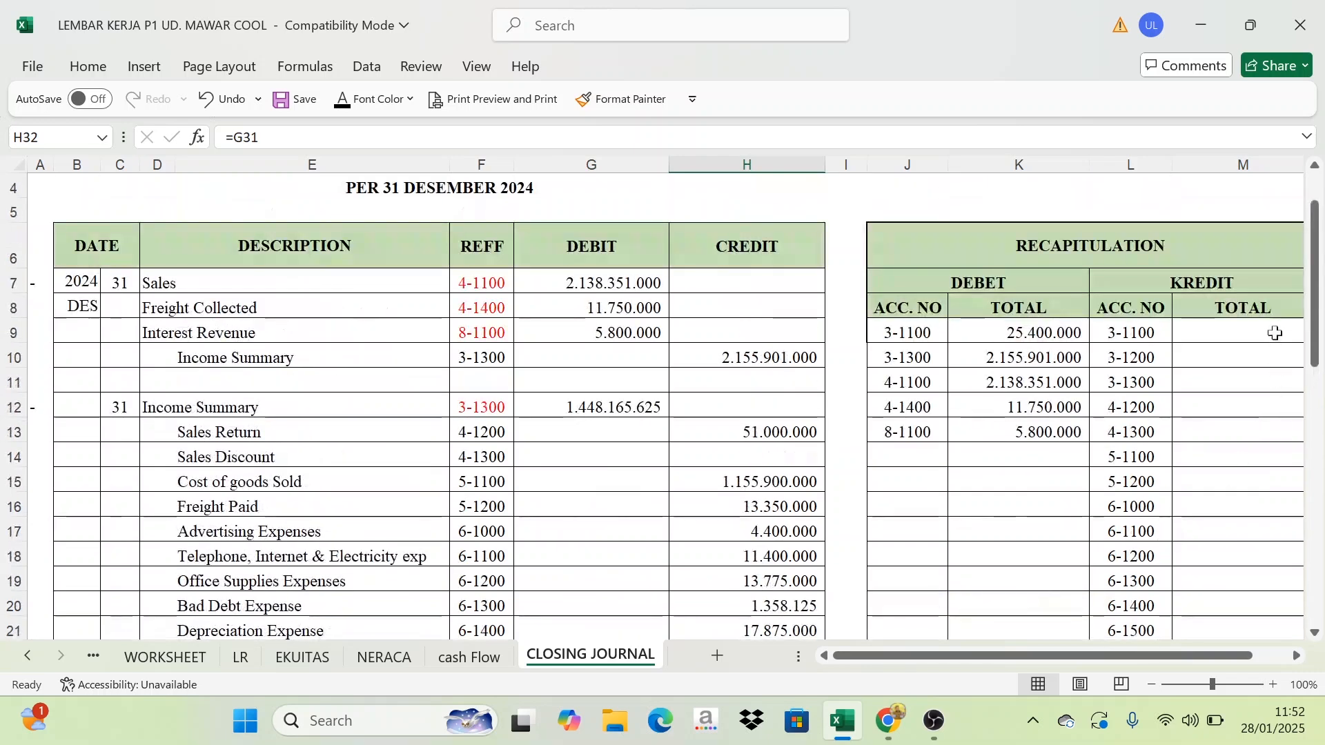
pyautogui.click(1278, 331)
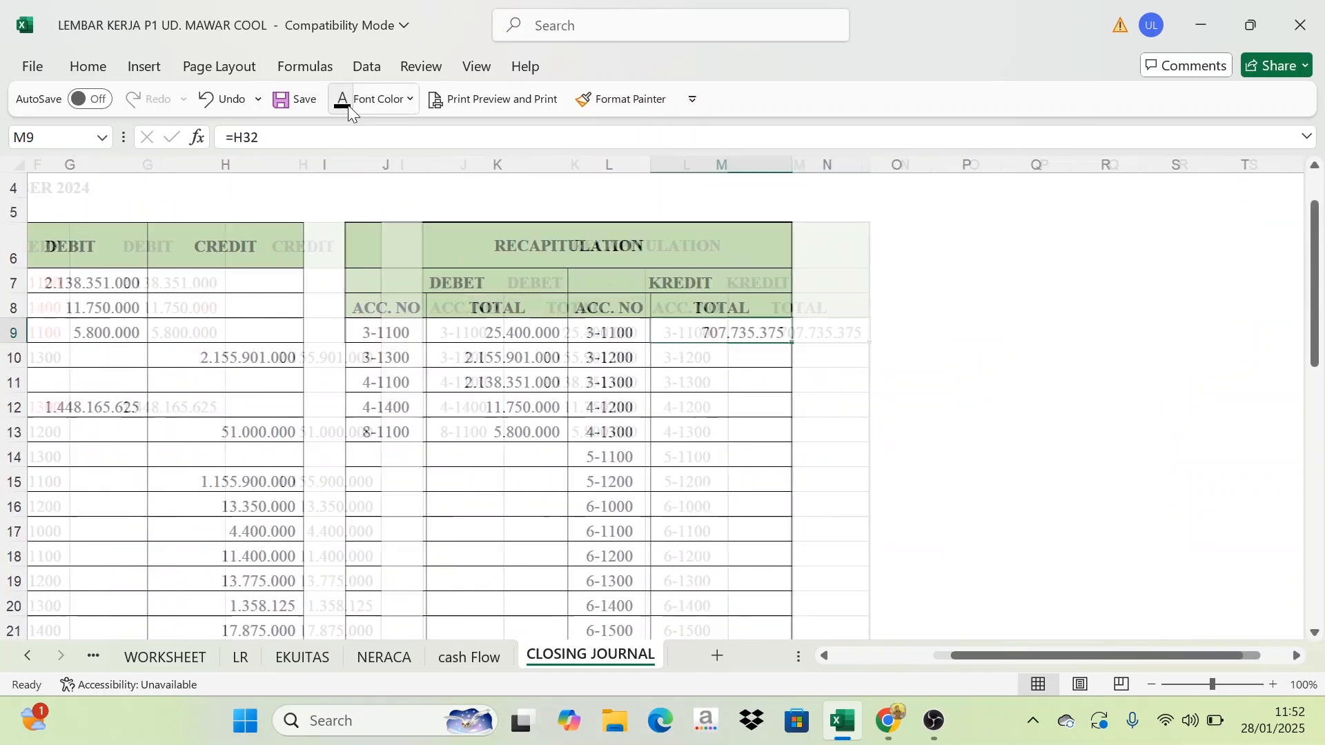
# Check the drawing account's credit in H35 and set the font colour of the 3-1200 credit total in M10 to black
pyautogui.click(600, 366)
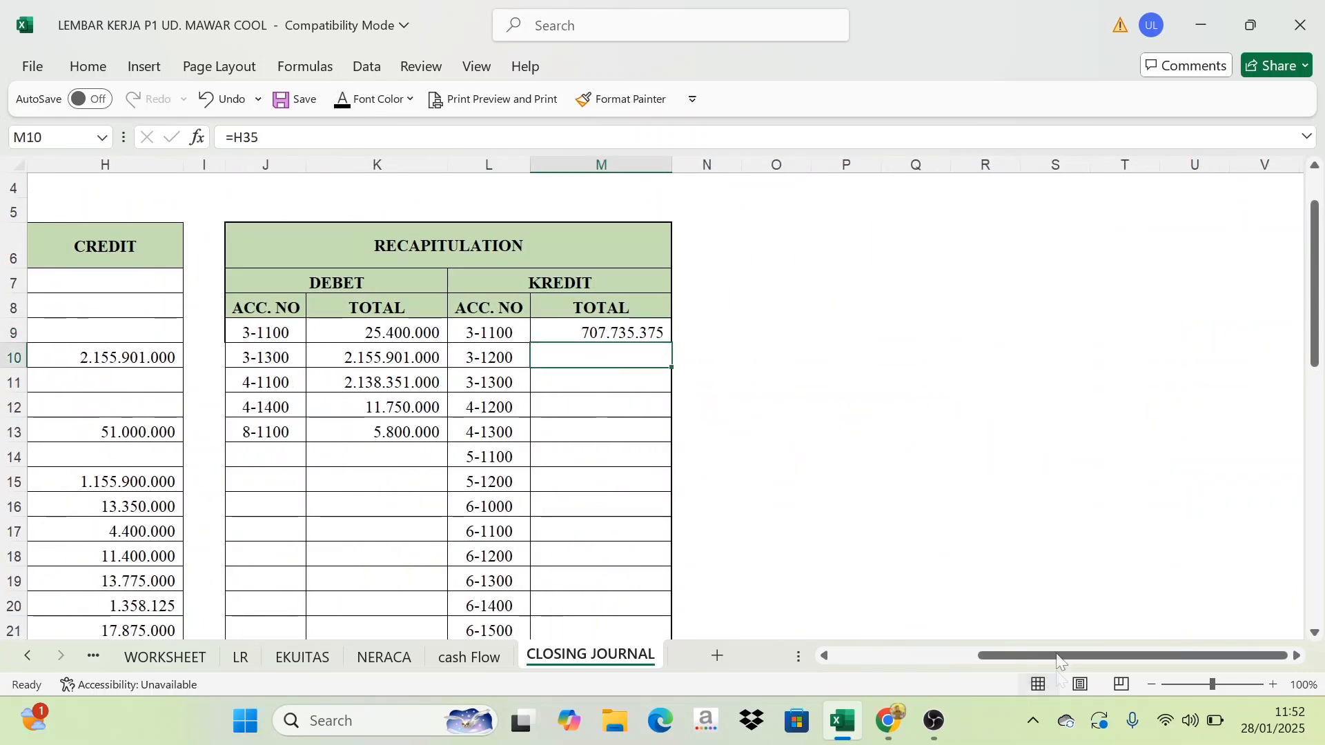
pyautogui.moveTo(1060, 656); pyautogui.dragTo(949, 652)
pyautogui.scroll(-4, 937, 635)
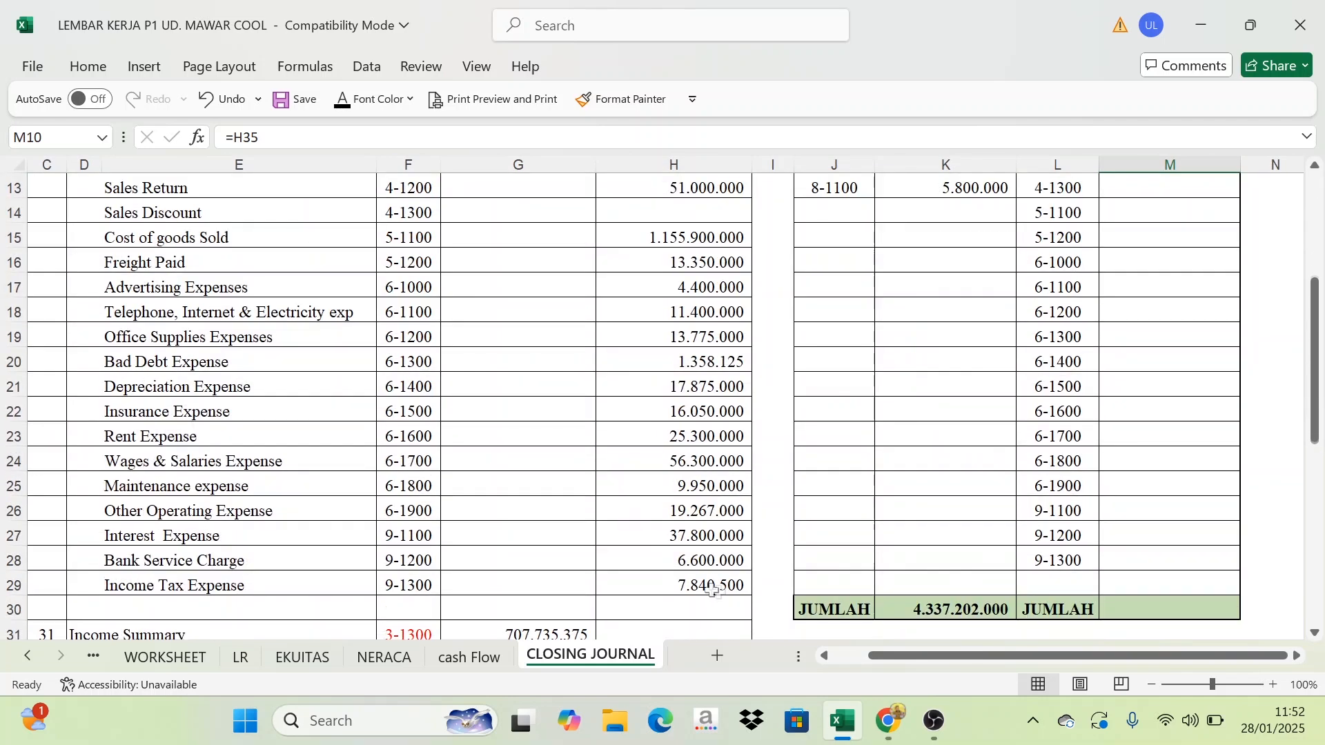
pyautogui.scroll(-1, 455, 594)
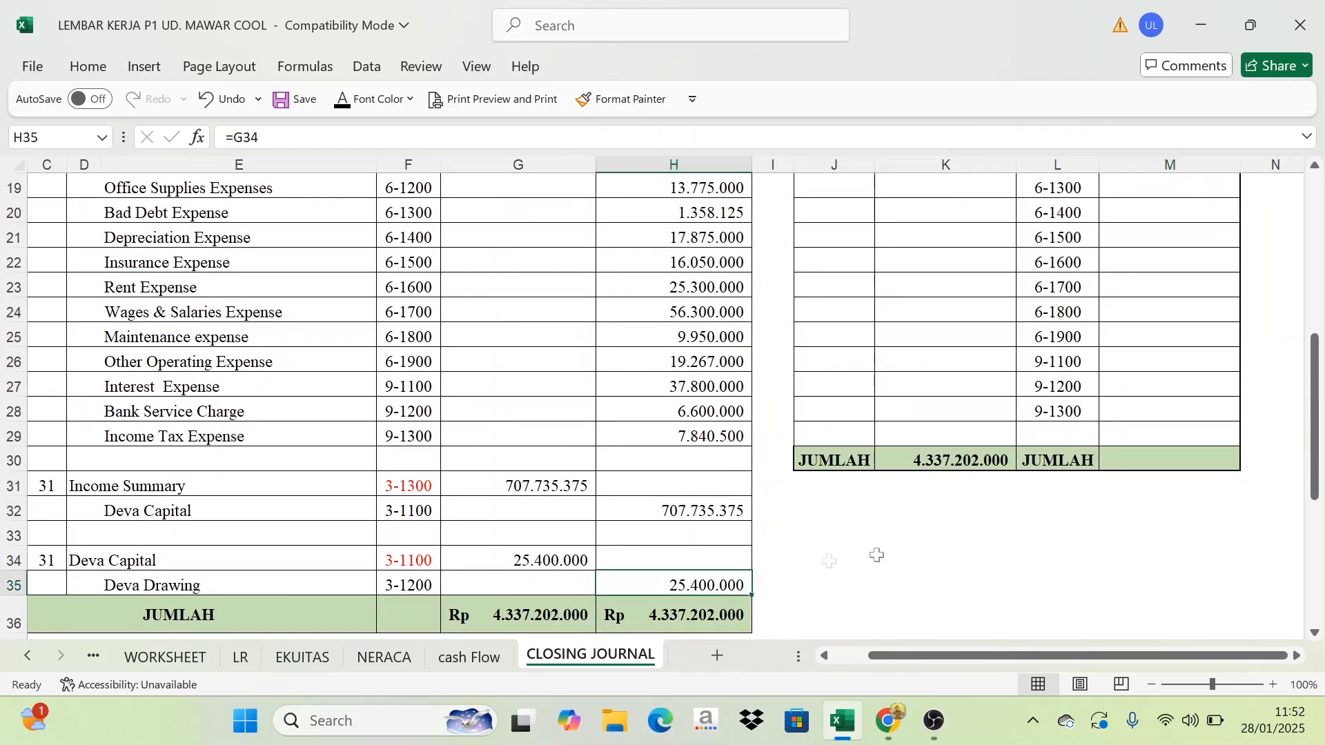
pyautogui.scroll(5, 698, 588)
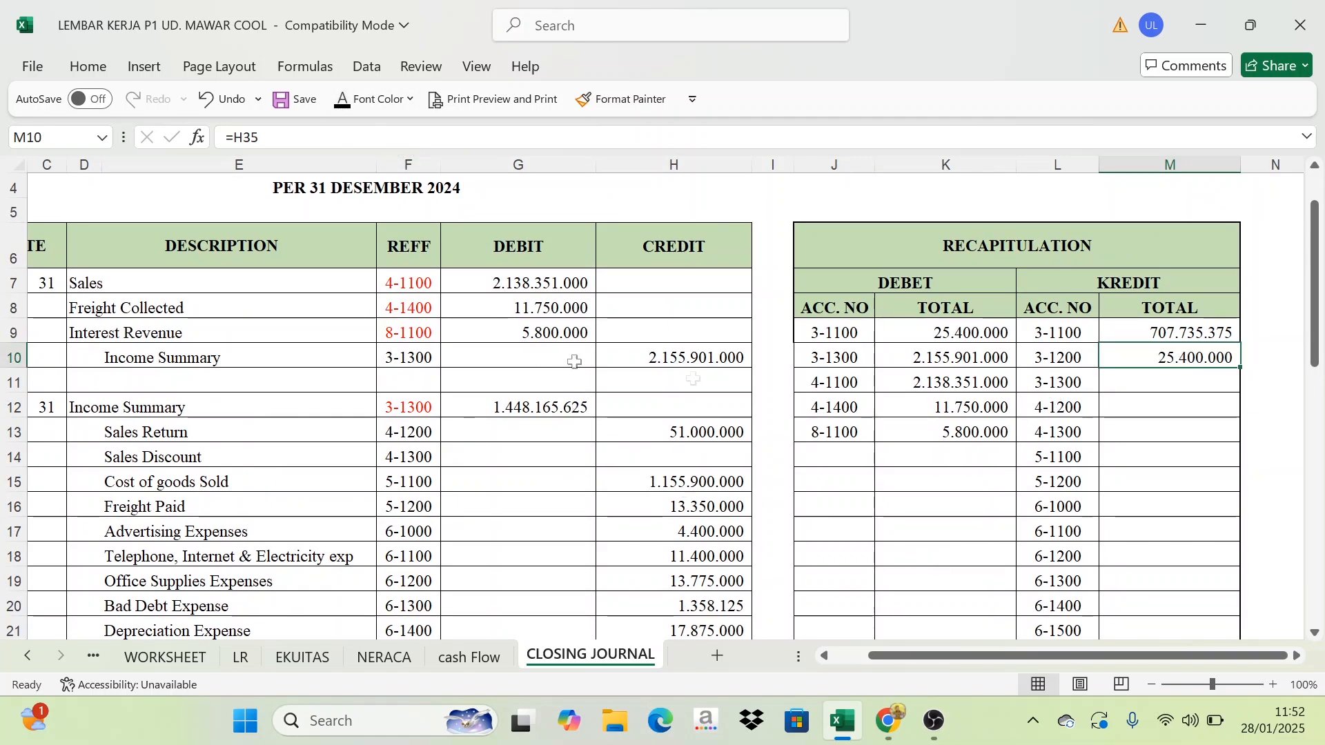
# Check the Income Summary credit in H10 and set the font colour of the 3-1300 credit total in M11 to black
pyautogui.click(415, 355)
pyautogui.click(697, 353)
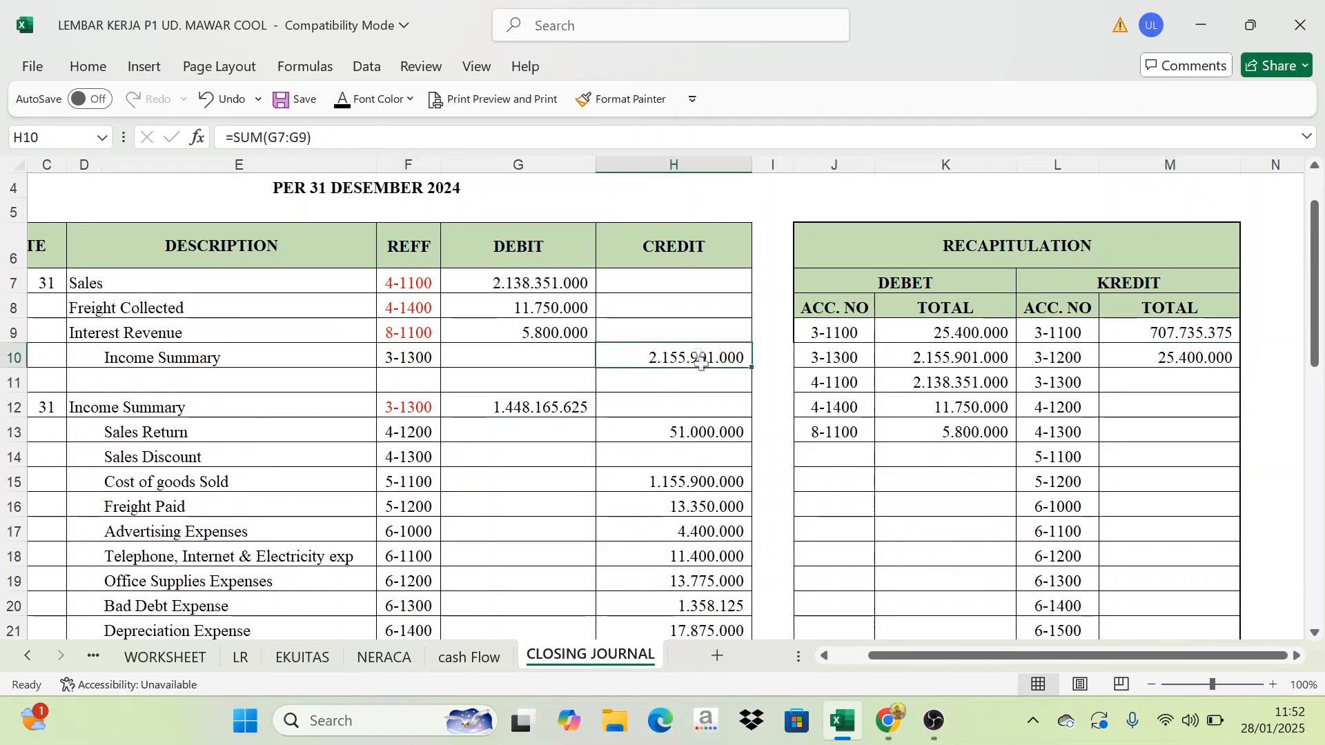
pyautogui.scroll(-4, 695, 414)
pyautogui.scroll(-2, 690, 442)
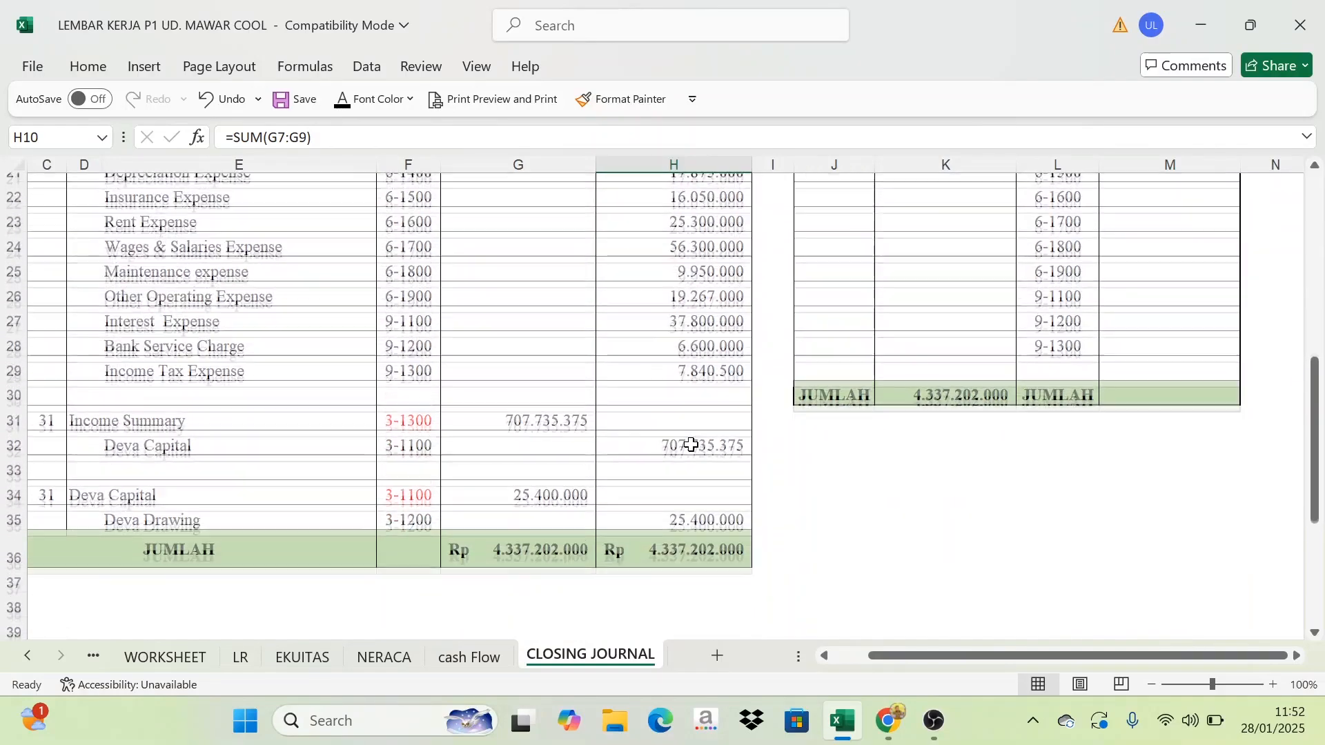
pyautogui.scroll(7, 687, 414)
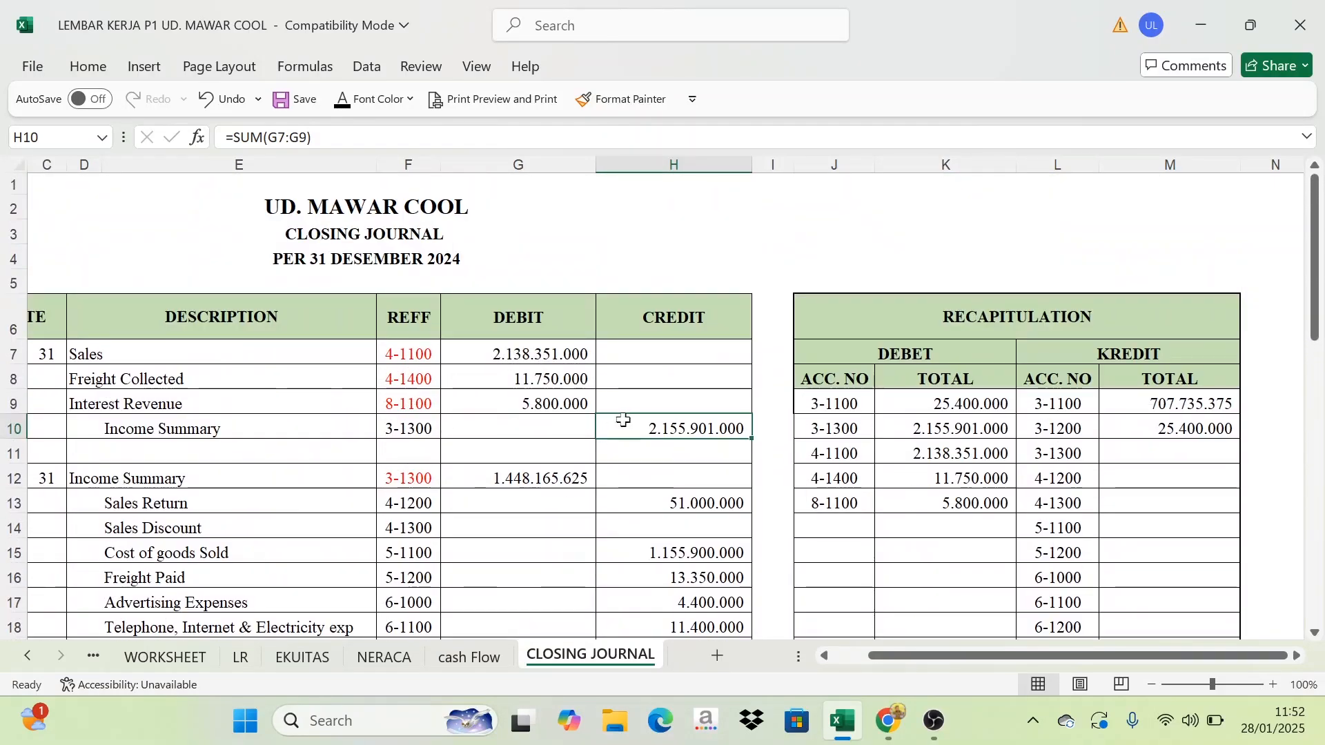
pyautogui.click(1177, 452)
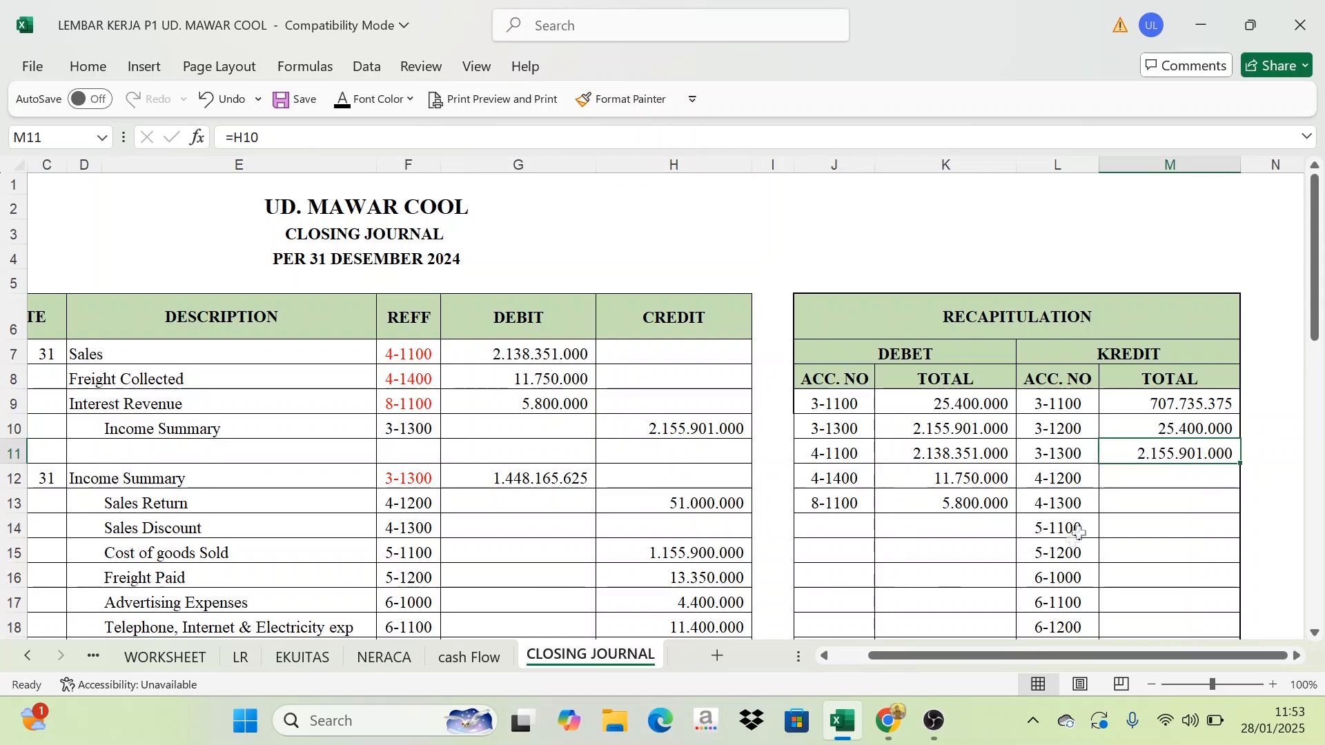
# Check the Sales Return credit in H13 and set the font colour of the 4-1200 credit total in M12 to black
pyautogui.click(1161, 482)
pyautogui.click(411, 499)
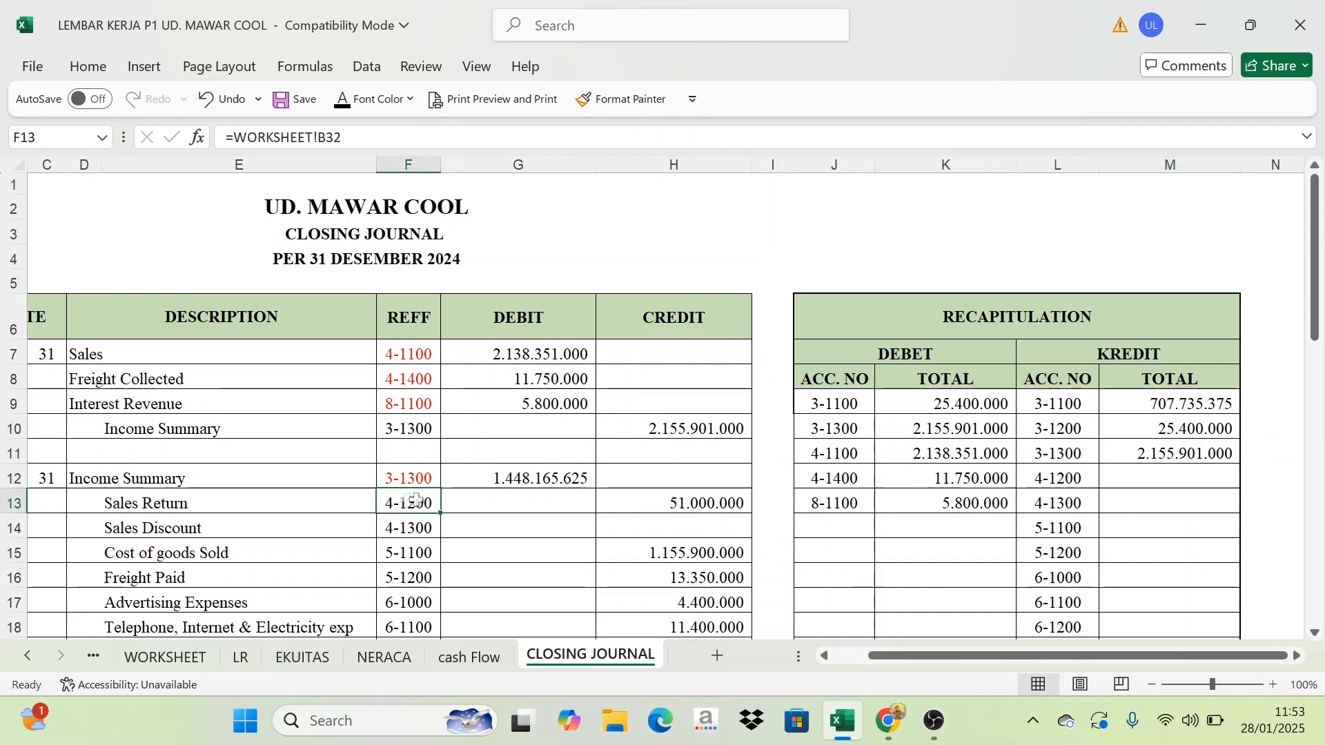
pyautogui.click(685, 504)
pyautogui.click(1173, 475)
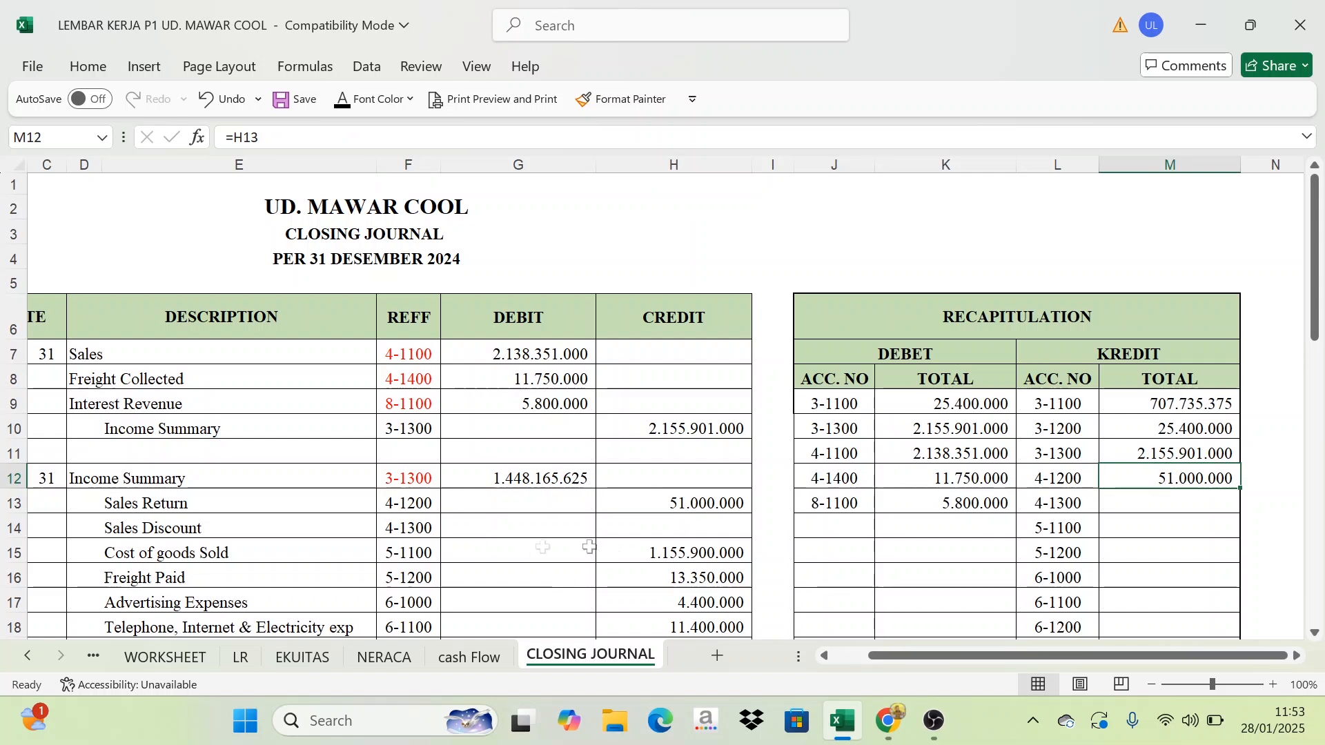
# Check the Sales Discount and Cost of goods Sold entries, and set the font colour of their credit totals in M13 and M14 to black
pyautogui.click(649, 530)
pyautogui.click(1140, 509)
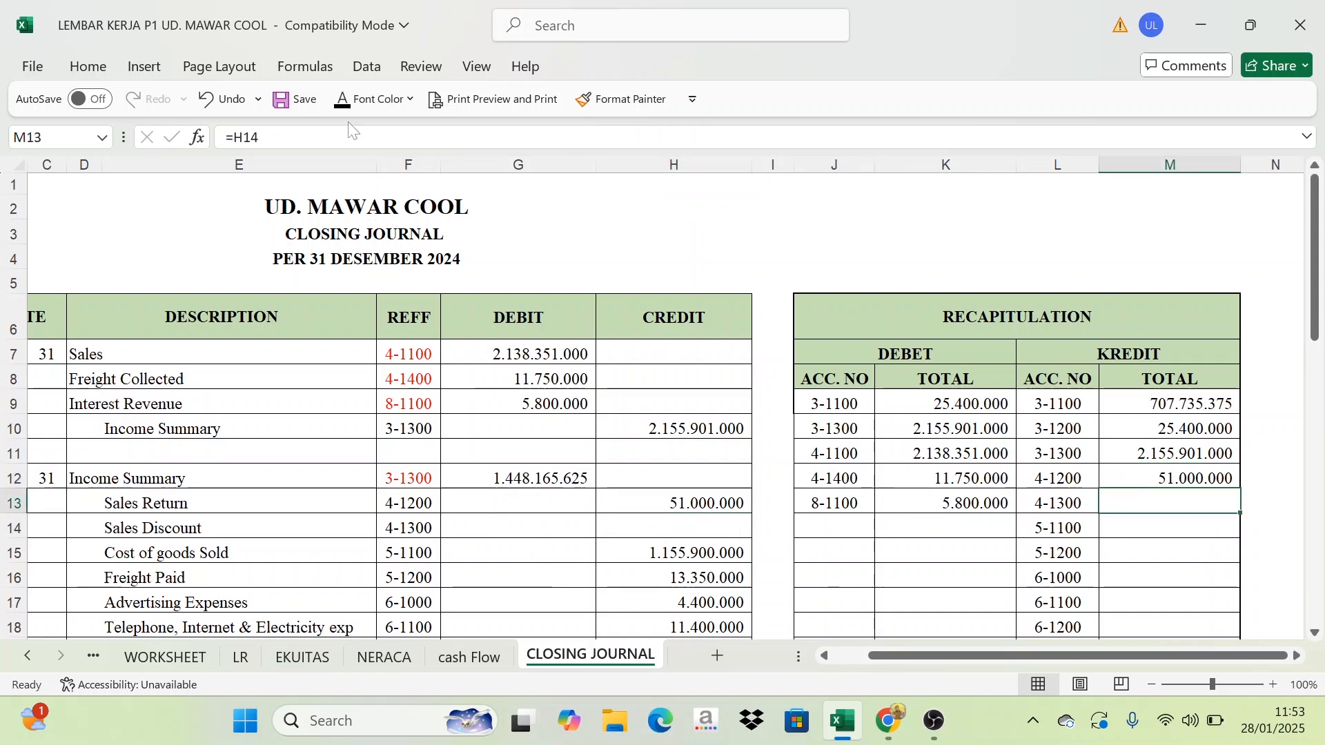
pyautogui.click(428, 554)
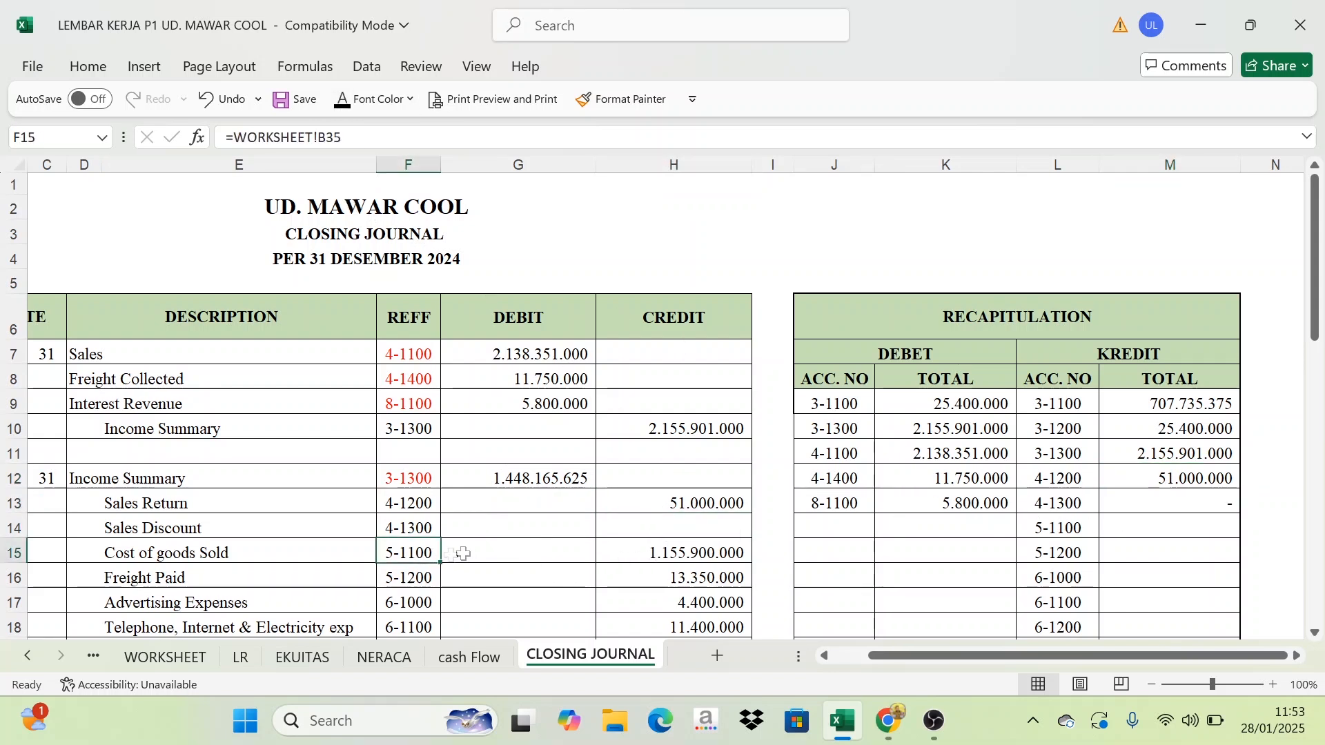
pyautogui.click(1139, 532)
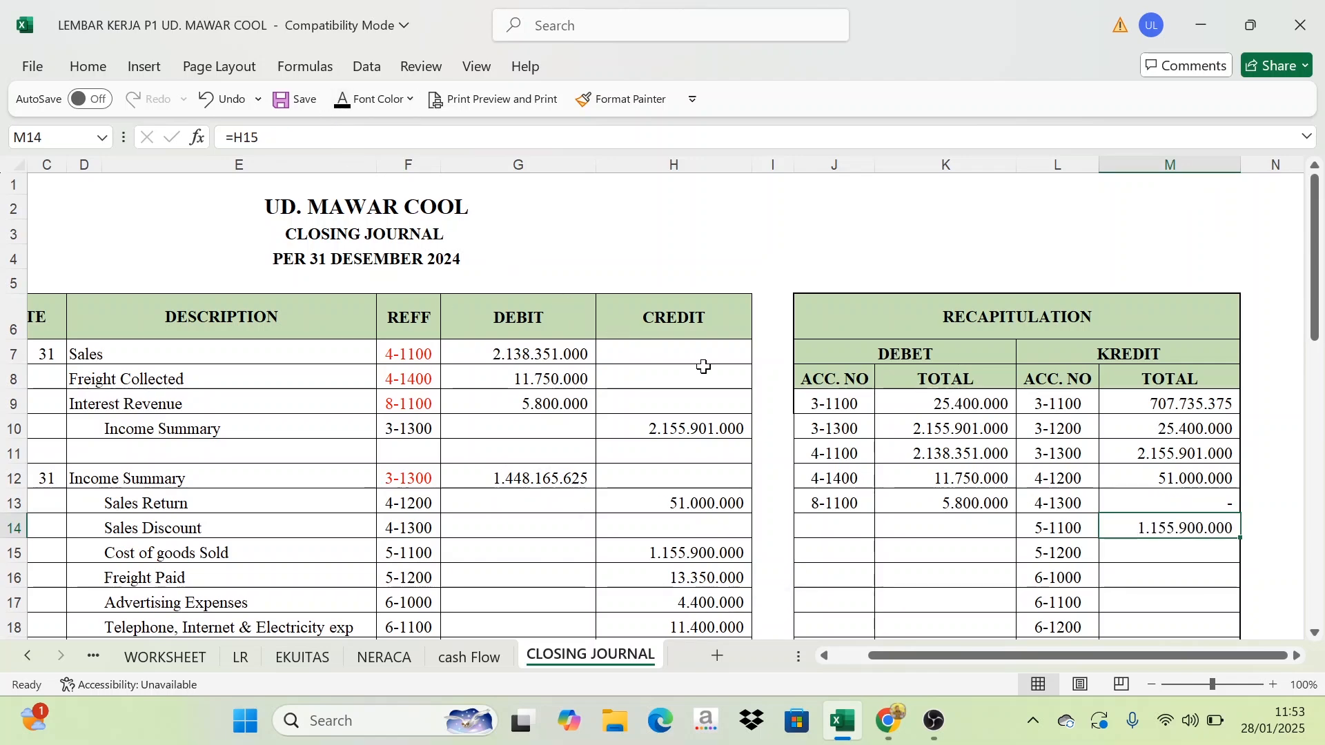
# Check the remaining expense credits from Freight Paid onward and set the font colour of their credit totals in M15:M28 to black
pyautogui.scroll(-2, 1007, 533)
pyautogui.moveTo(671, 416); pyautogui.dragTo(659, 654)
pyautogui.moveTo(1108, 365); pyautogui.dragTo(1126, 586)
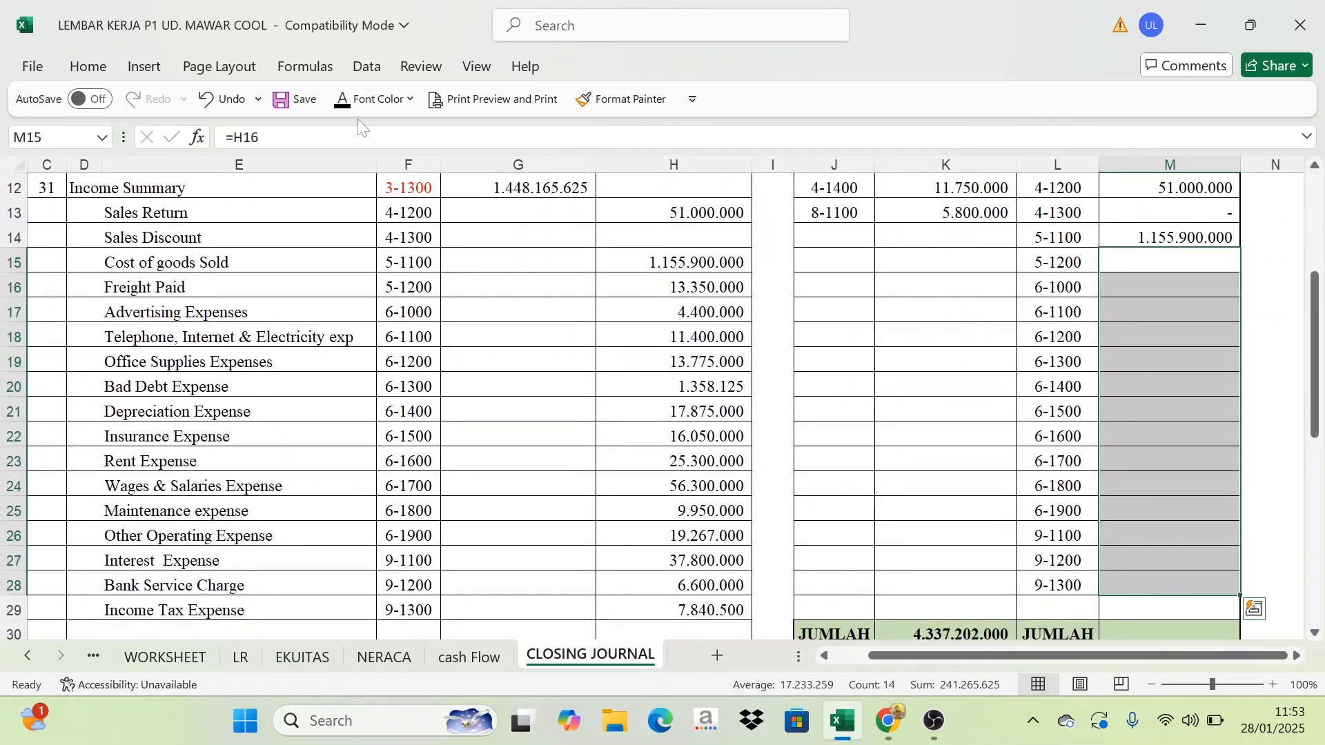
pyautogui.click(344, 102)
pyautogui.scroll(3, 1038, 530)
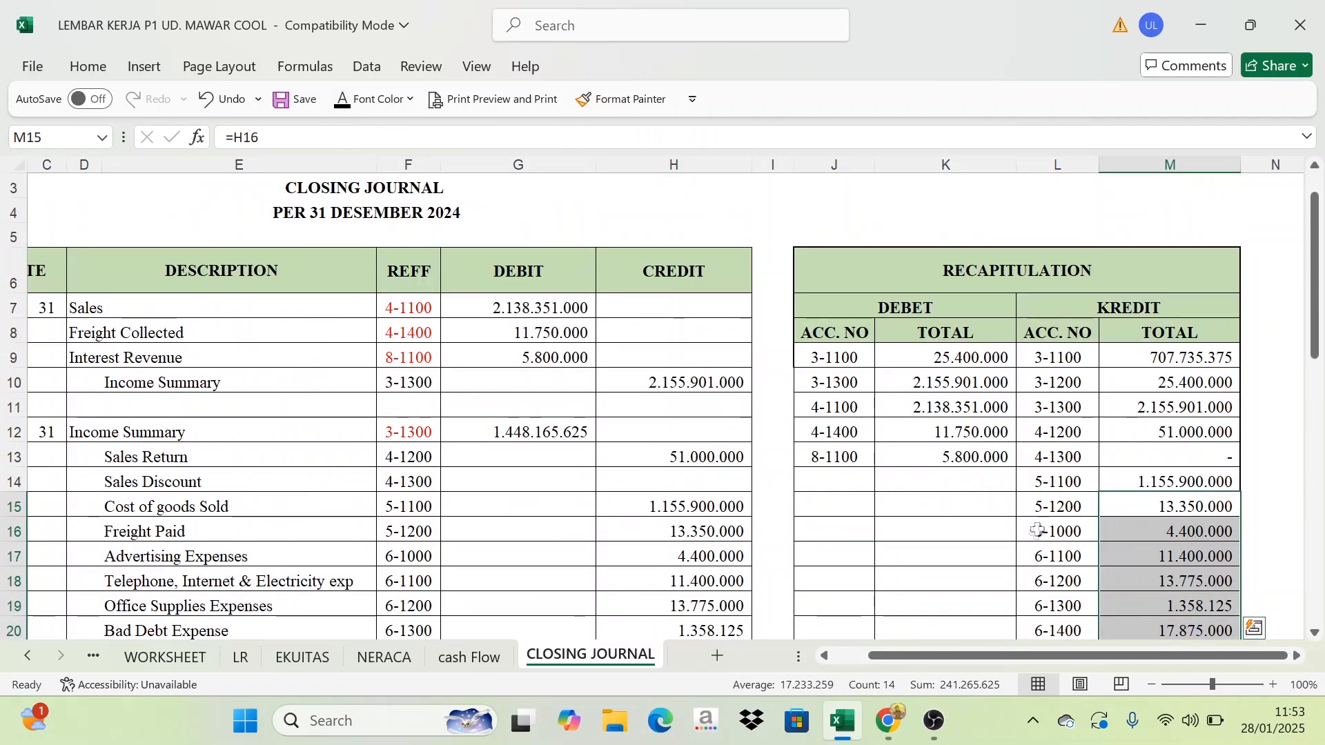
# Set the font colour of the recapitulation's credit total in M30 to black
pyautogui.scroll(-6, 1024, 506)
pyautogui.click(1136, 400)
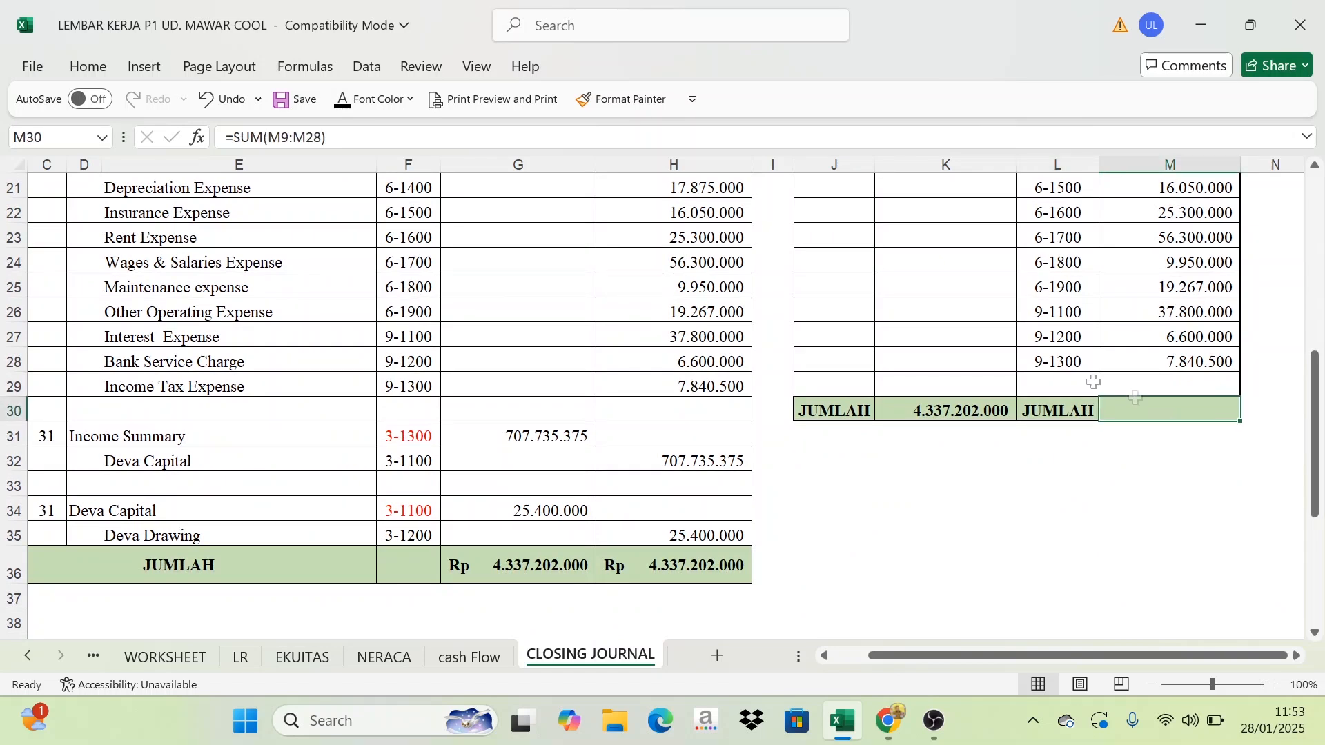
pyautogui.click(342, 104)
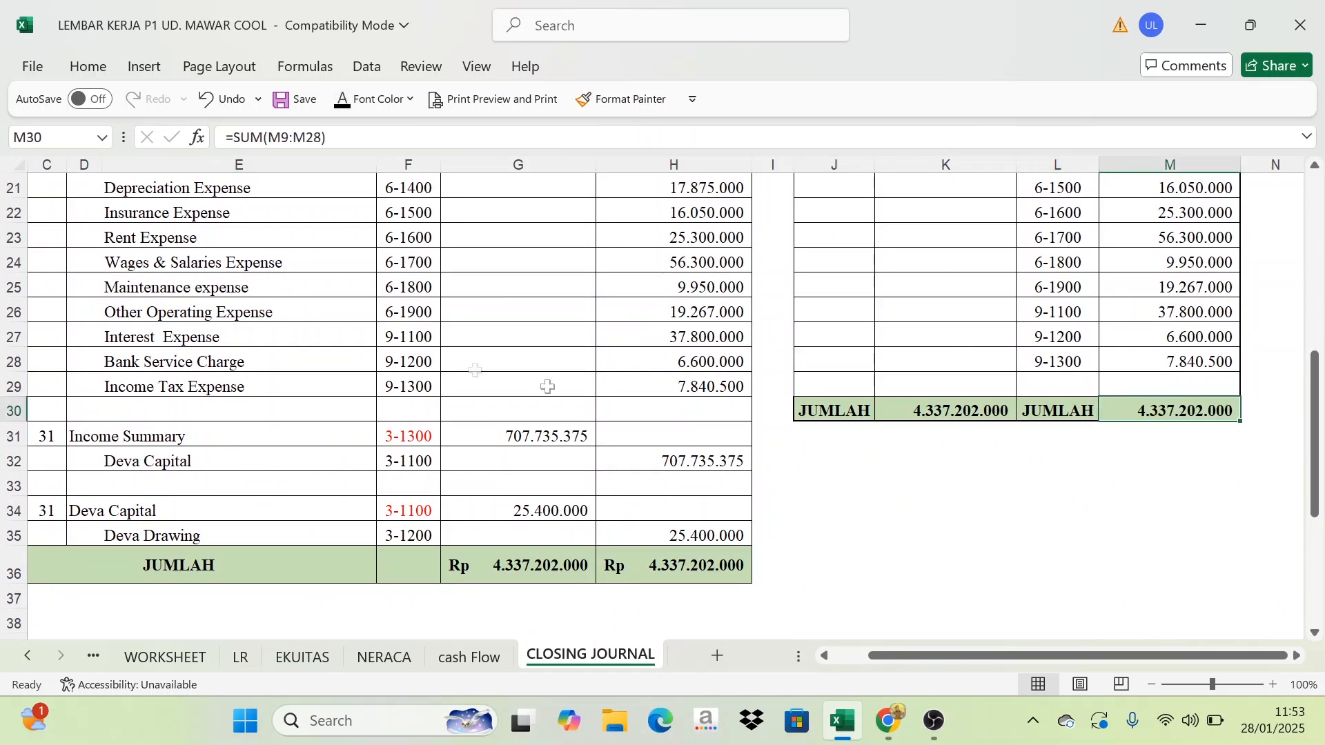
# Compare the recapitulation's totals in K30 and M30 with the journal's credit total in H36
pyautogui.click(950, 413)
pyautogui.click(1180, 410)
pyautogui.click(718, 567)
pyautogui.click(1201, 407)
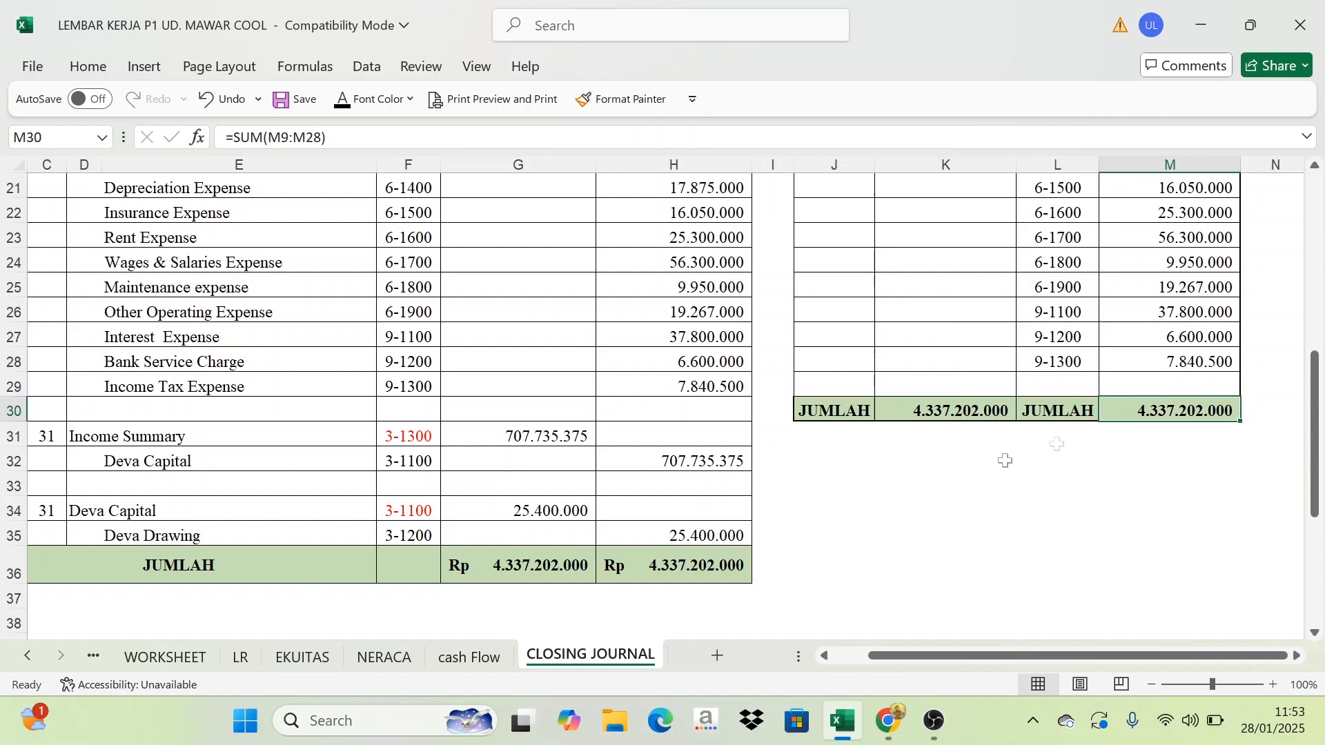
pyautogui.click(705, 559)
pyautogui.scroll(7, 754, 509)
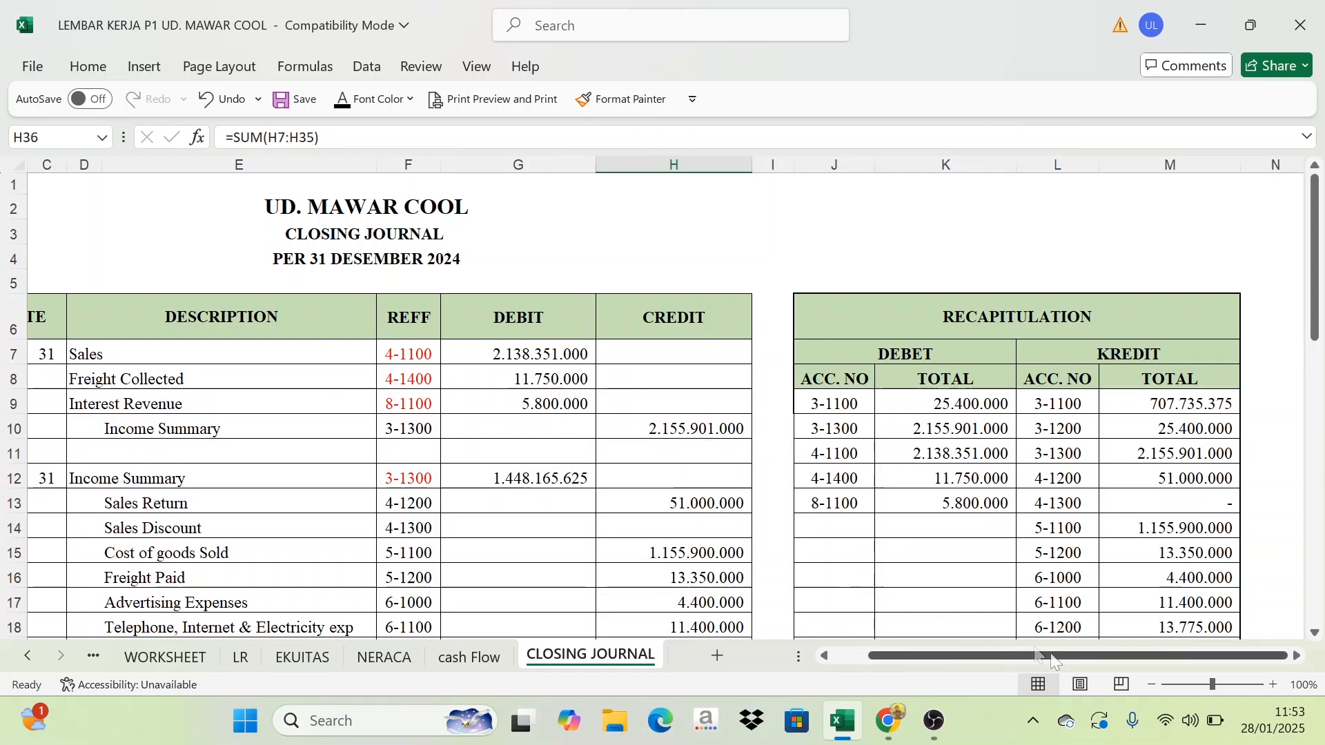
pyautogui.moveTo(909, 655); pyautogui.dragTo(874, 651)
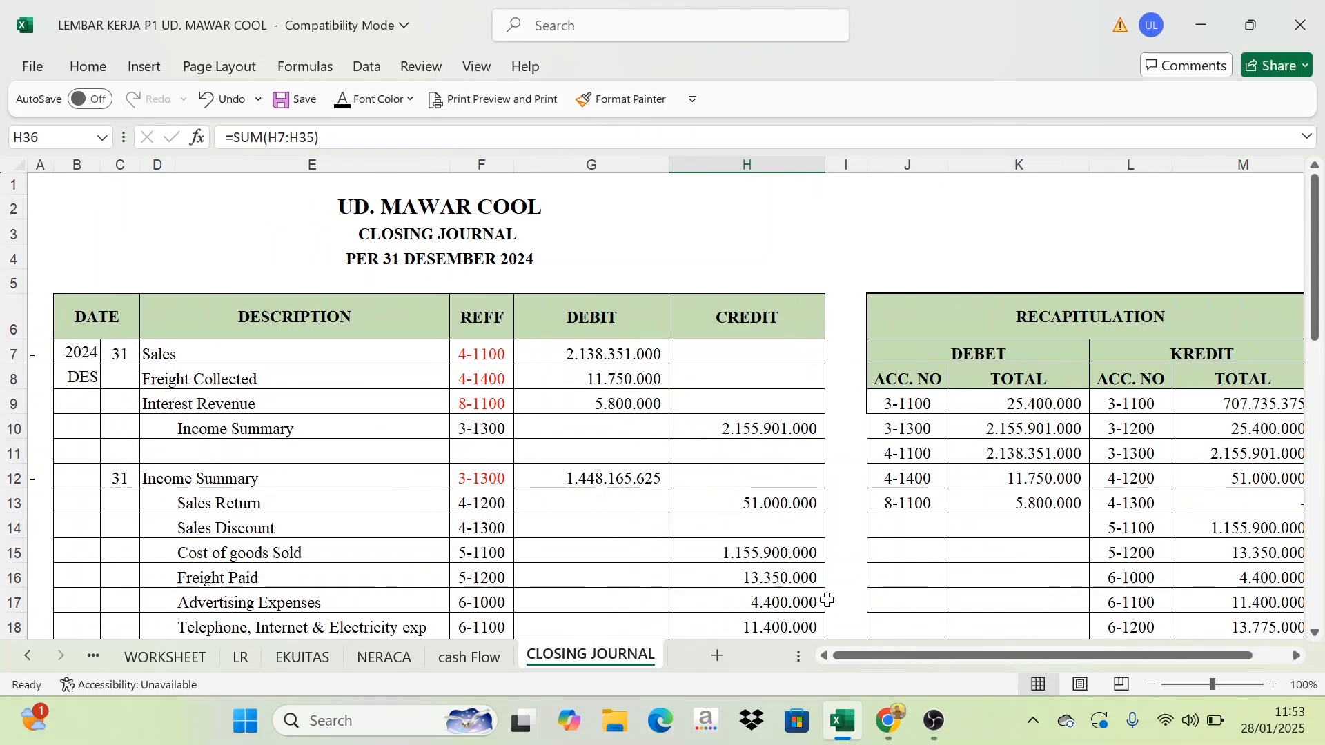